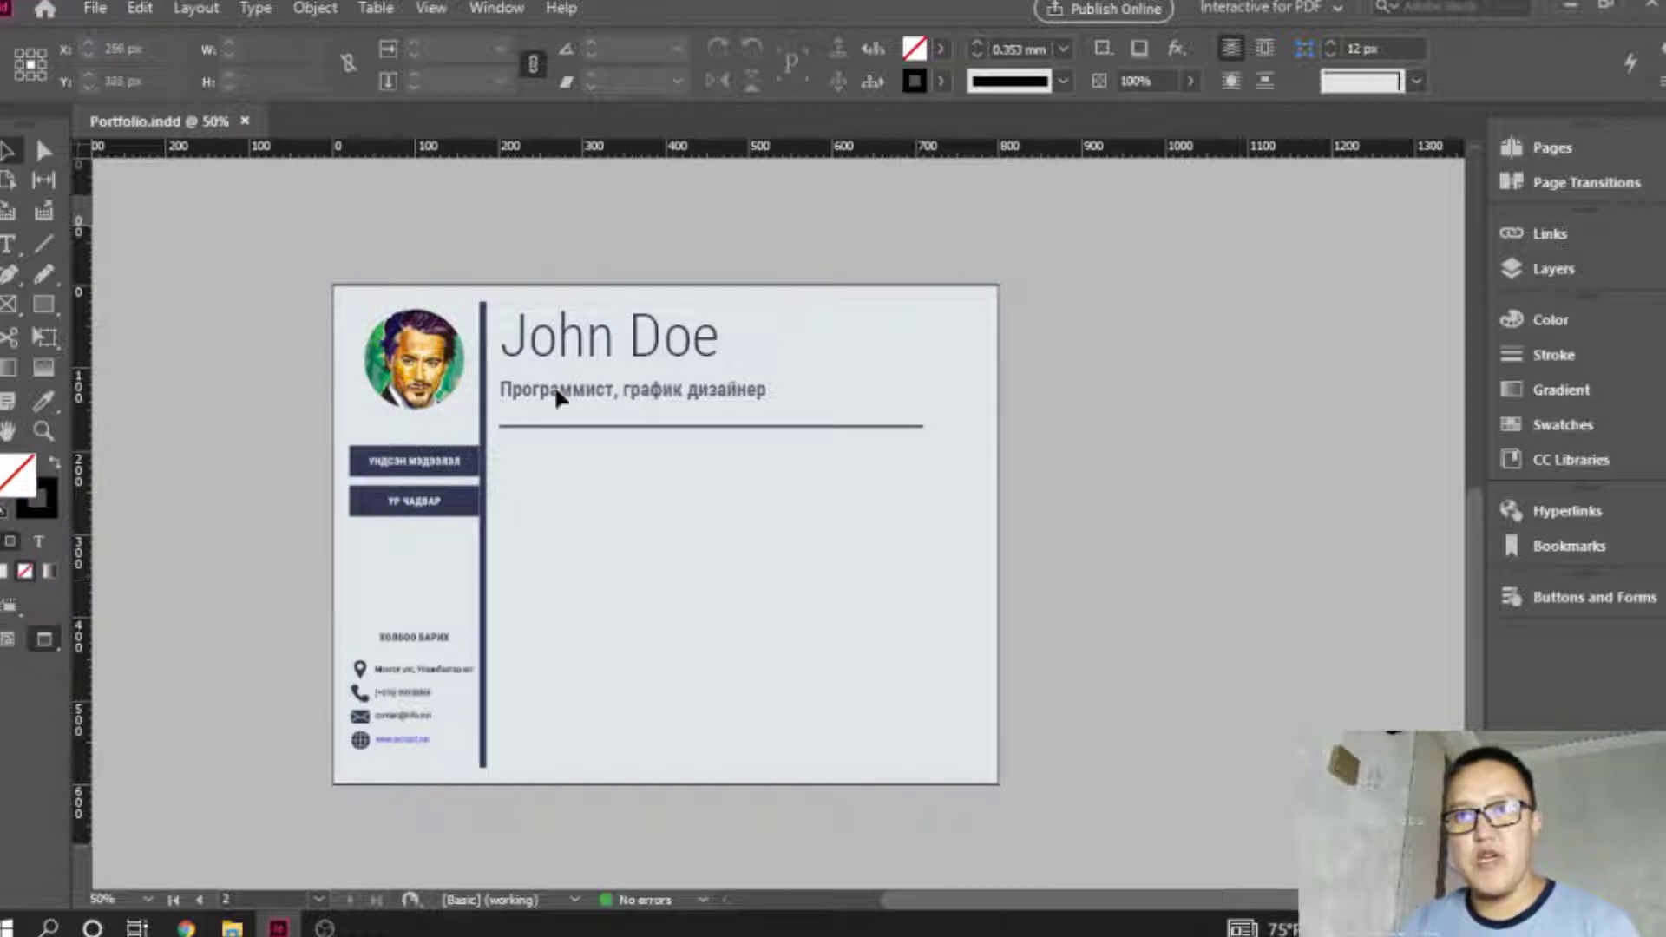
Switch the document from Preview to Normal screen mode to show the frame edges and guides.
scroll(564, 394, "up", 6)
scroll(565, 395, "down", 6)
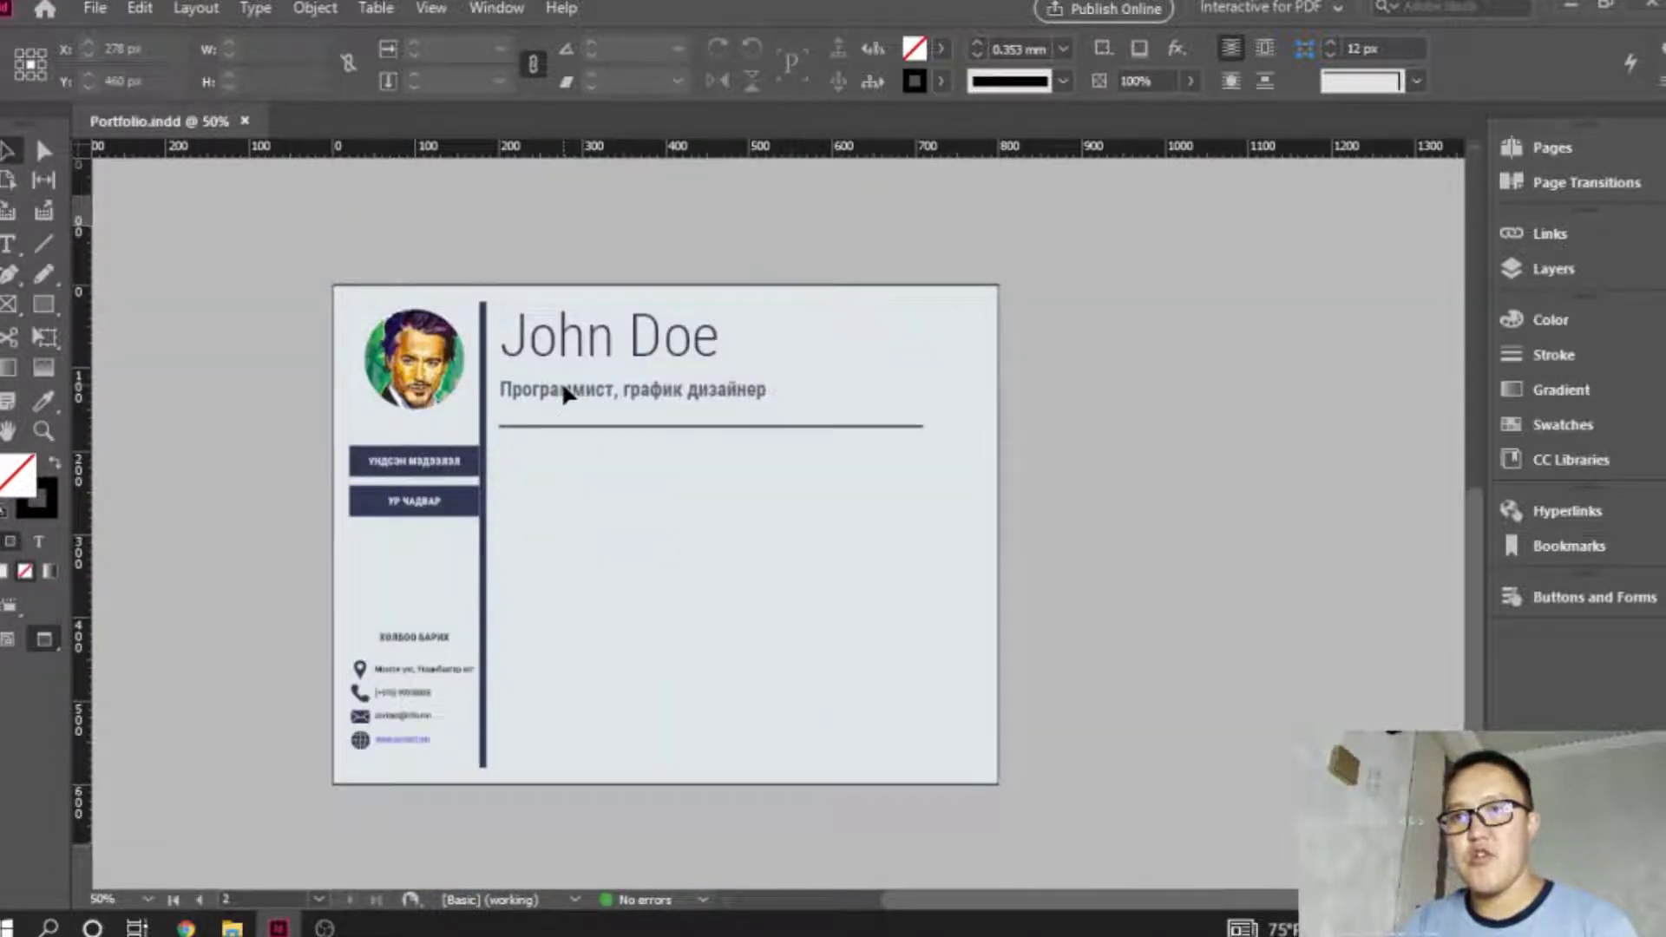
scroll(565, 395, "up", 3)
scroll(564, 394, "down", 2)
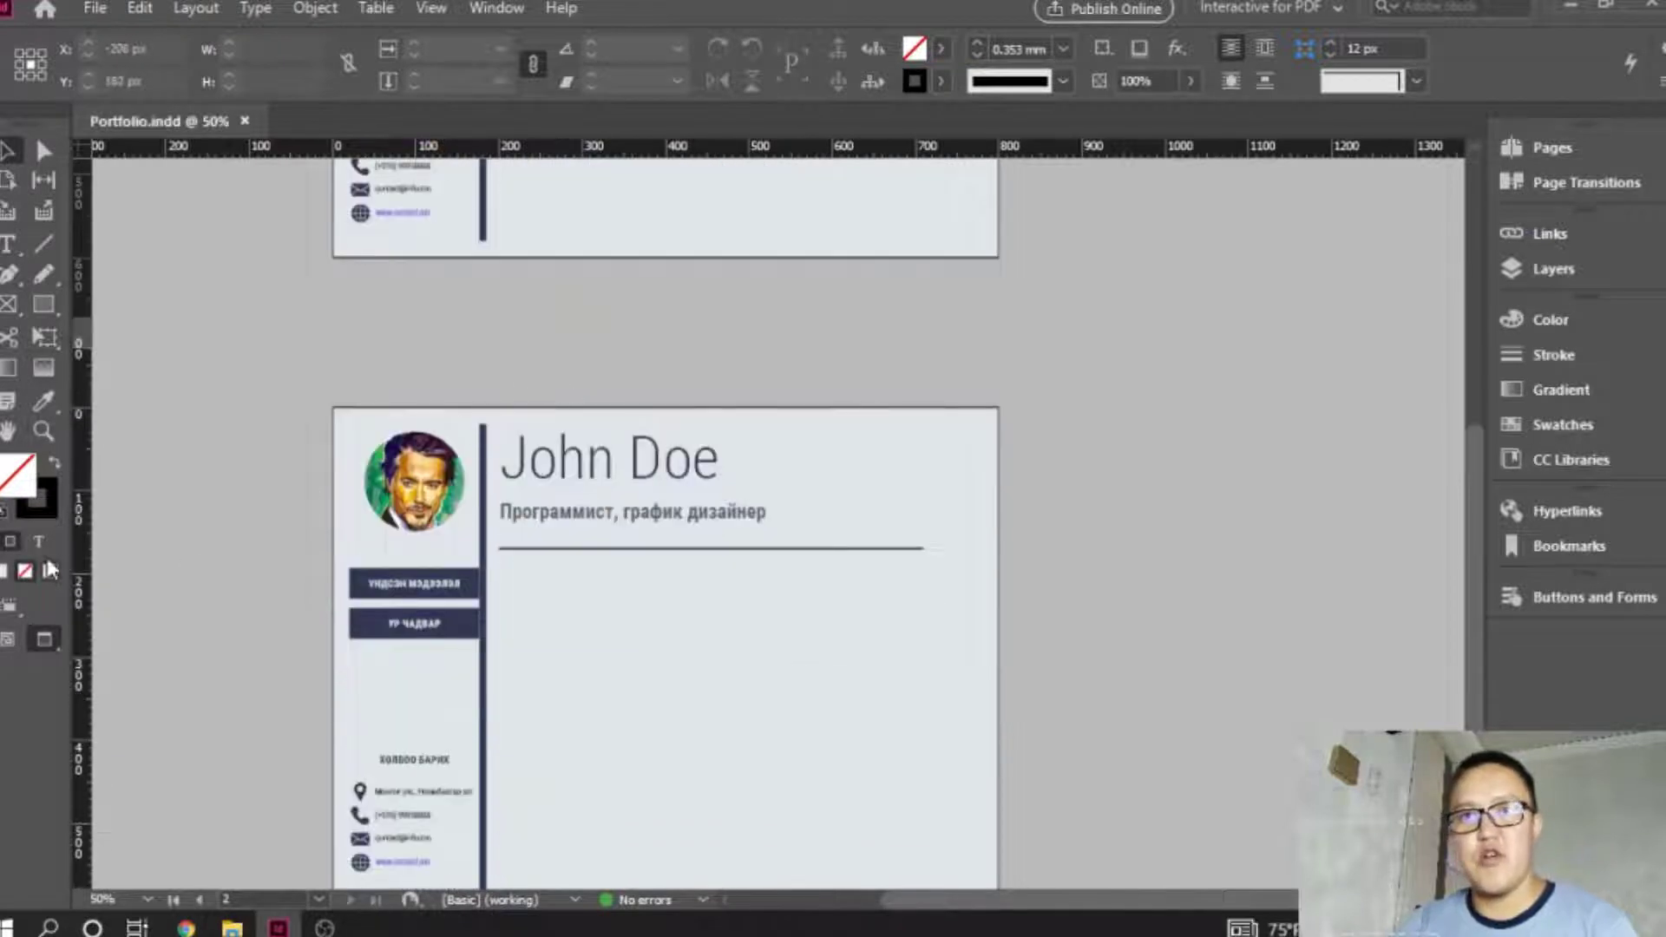
left_click(47, 640)
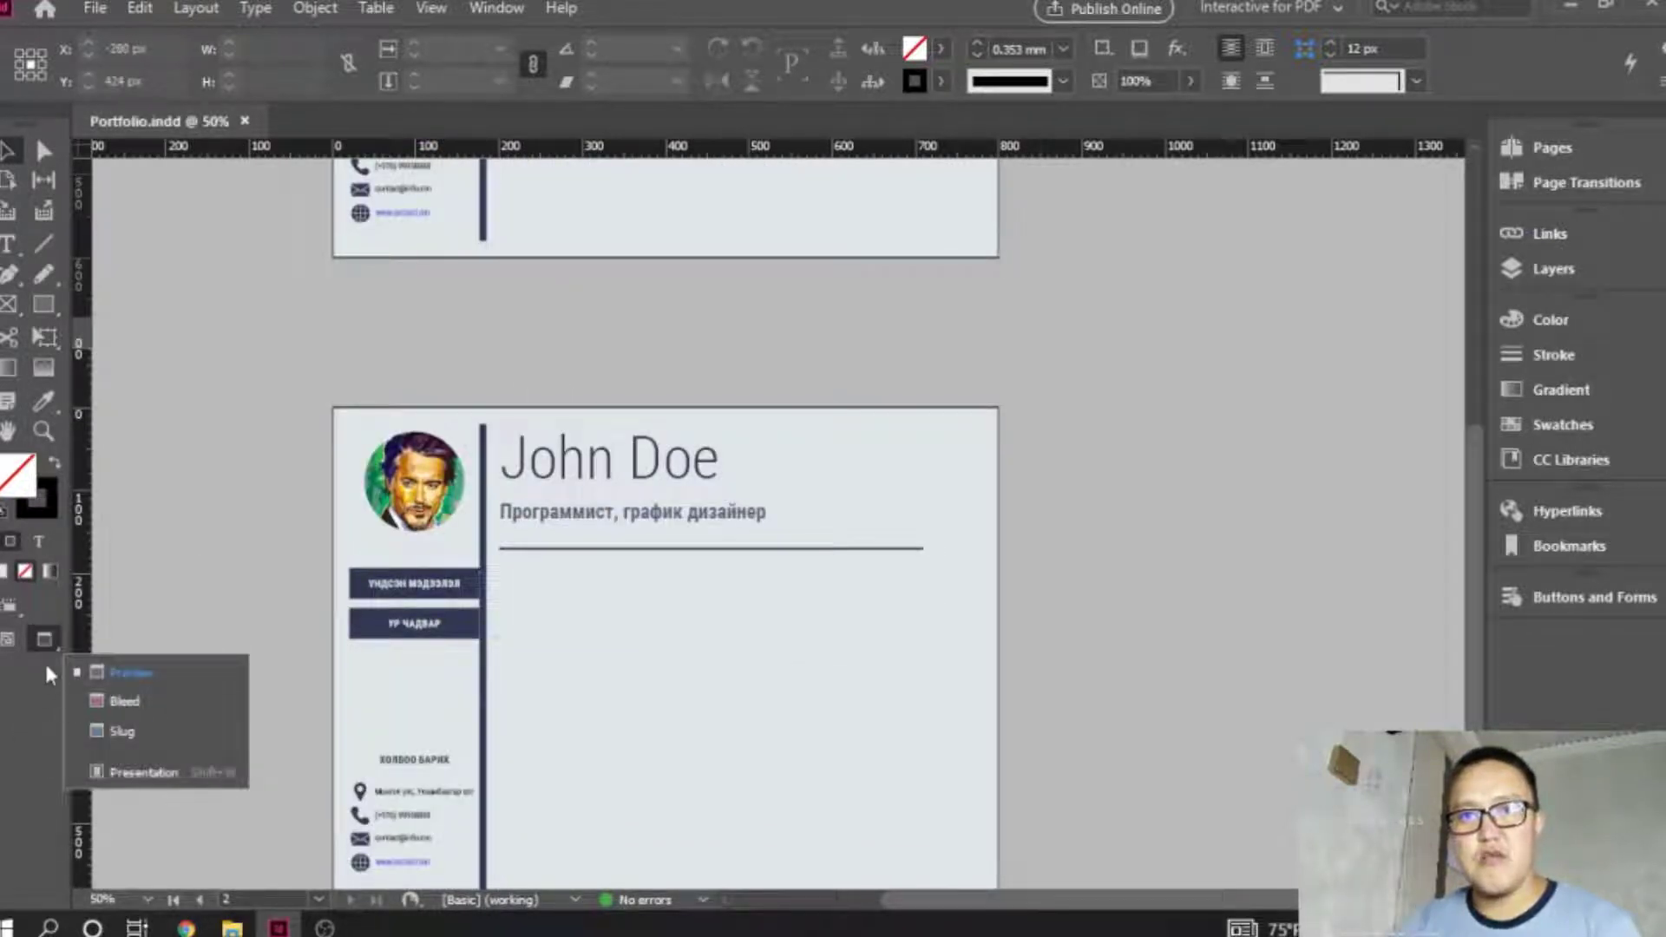
left_click(11, 644)
left_click(626, 576, "ctrl")
left_click(641, 568, "ctrl")
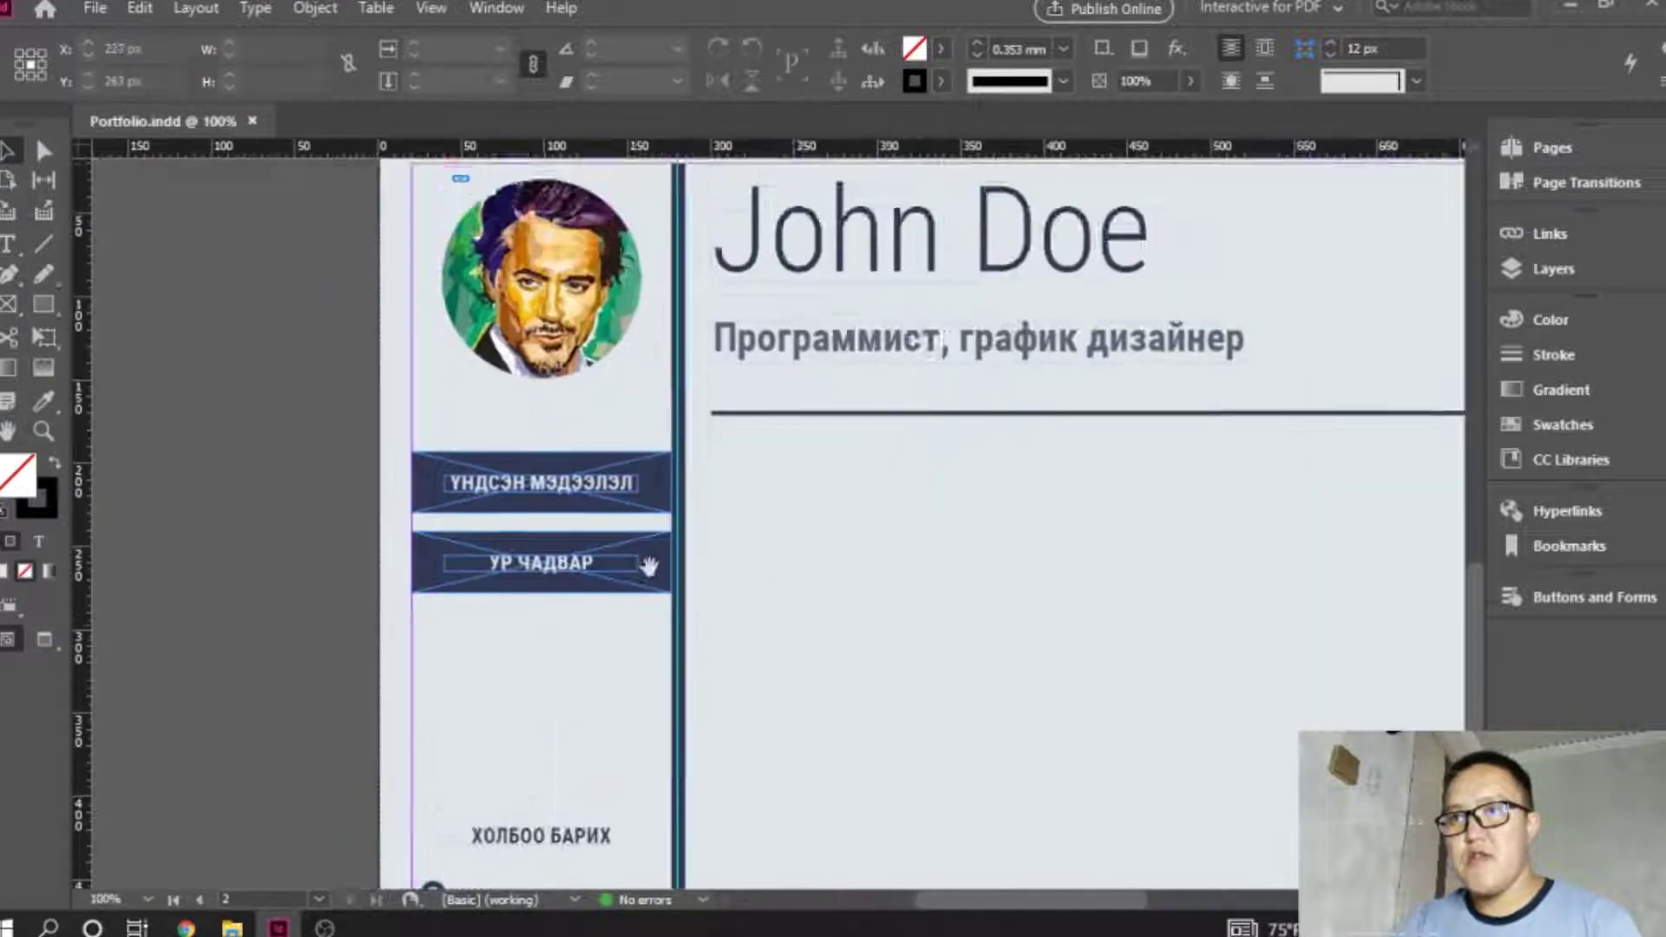
Try reusing page 1's first information row by pasting a copy below page 2's divider line, and delete the copy.
left_click_drag(647, 566, 459, 290)
left_click_drag(571, 420, 591, 737)
left_click_drag(611, 416, 636, 574)
scroll(532, 553, "down", 3)
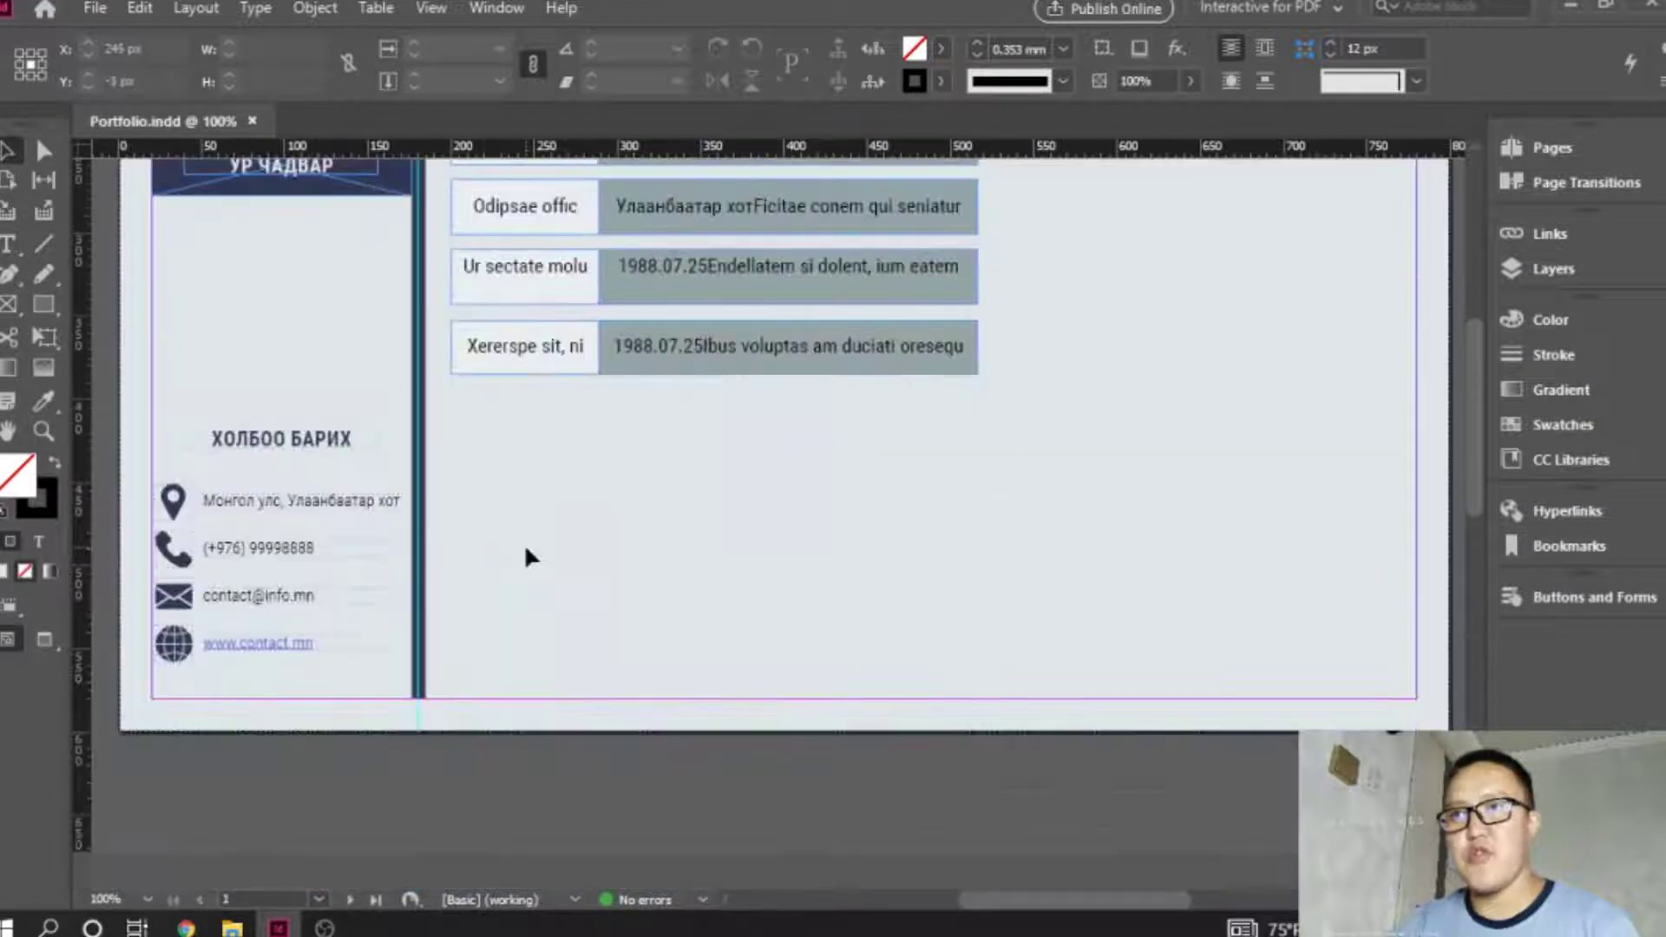
scroll(527, 551, "down", 1)
scroll(418, 305, "up", 1)
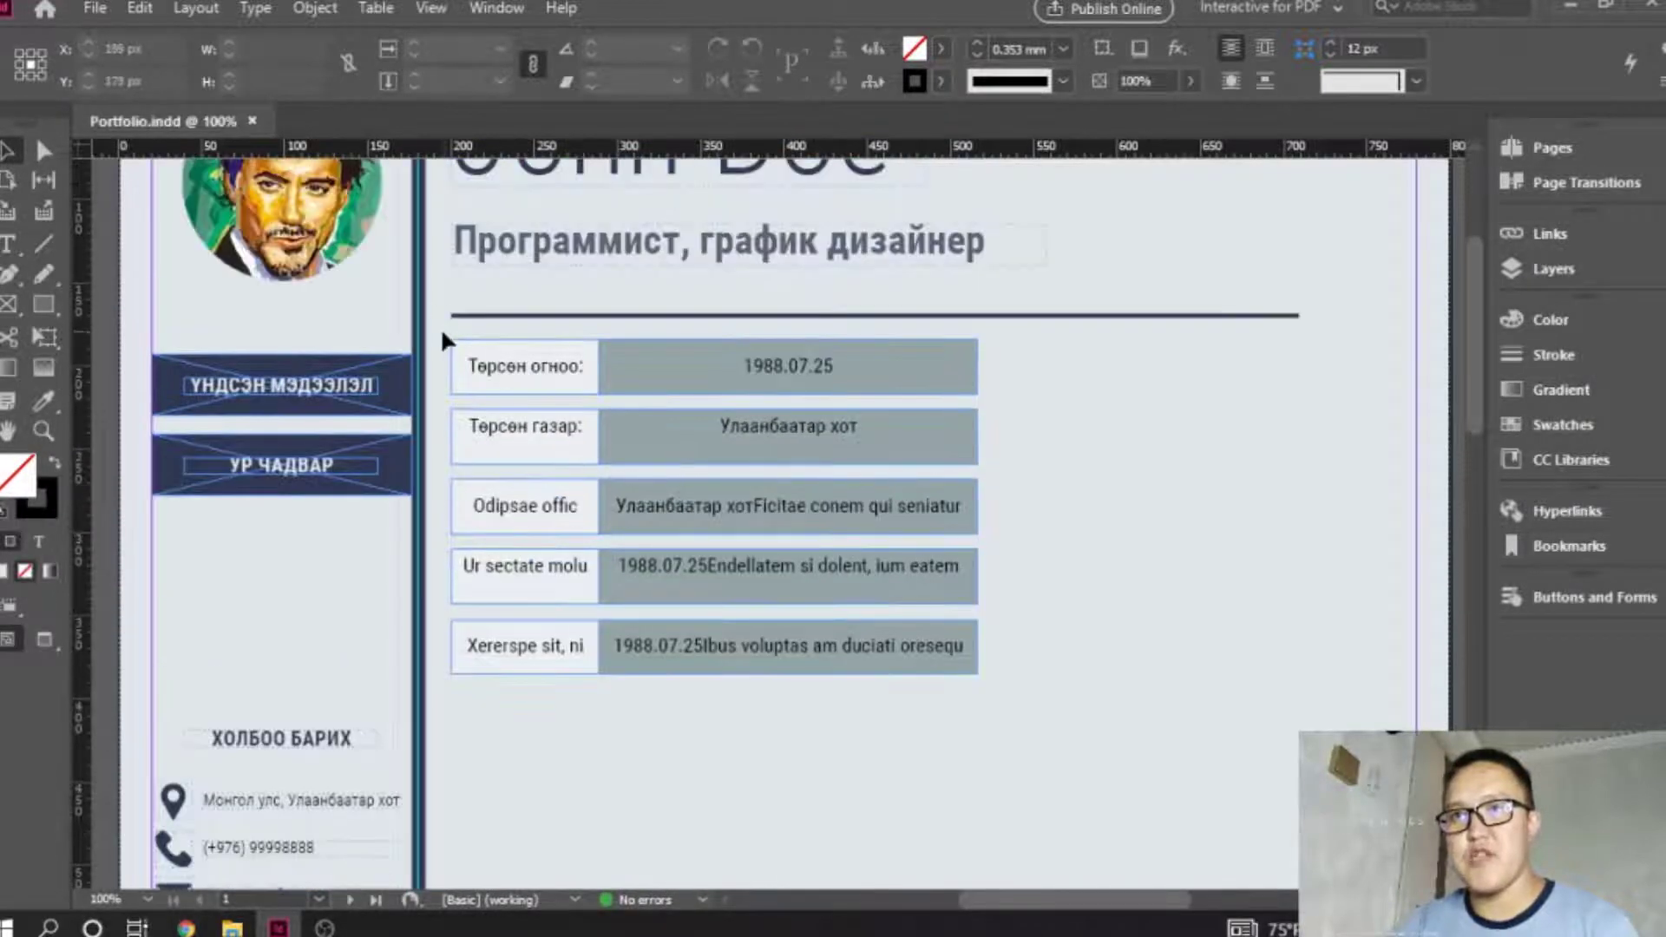
left_click_drag(444, 340, 1010, 413)
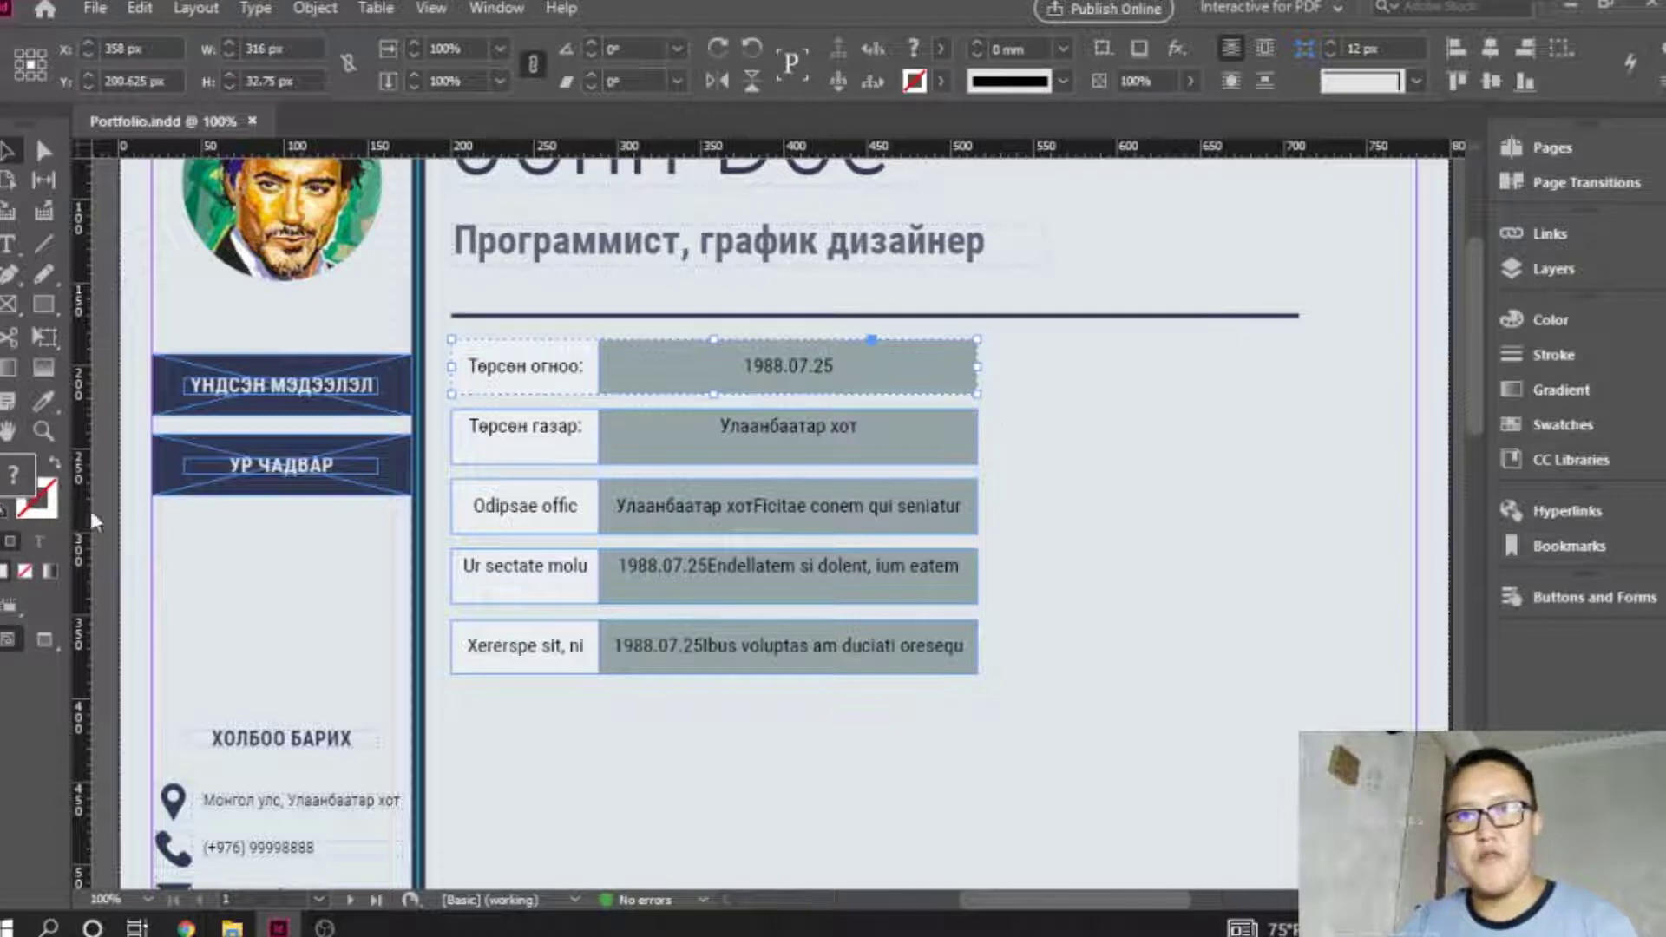
scroll(576, 718, "down", 20)
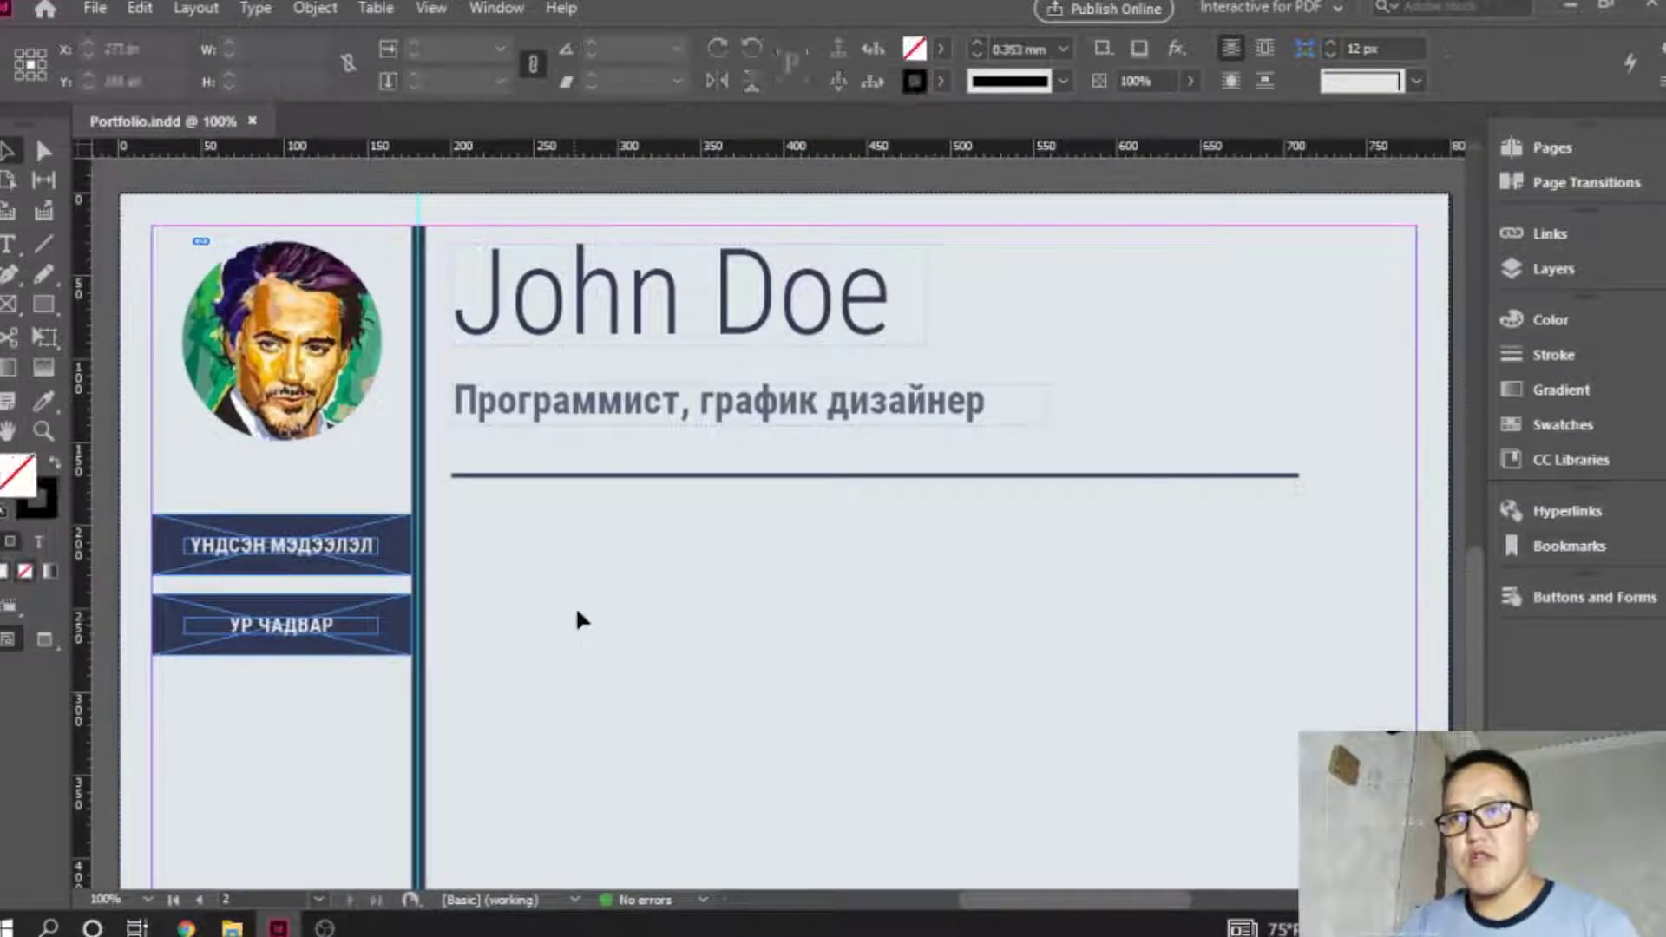
key("ctrl+v")
left_click_drag(671, 569, 663, 569)
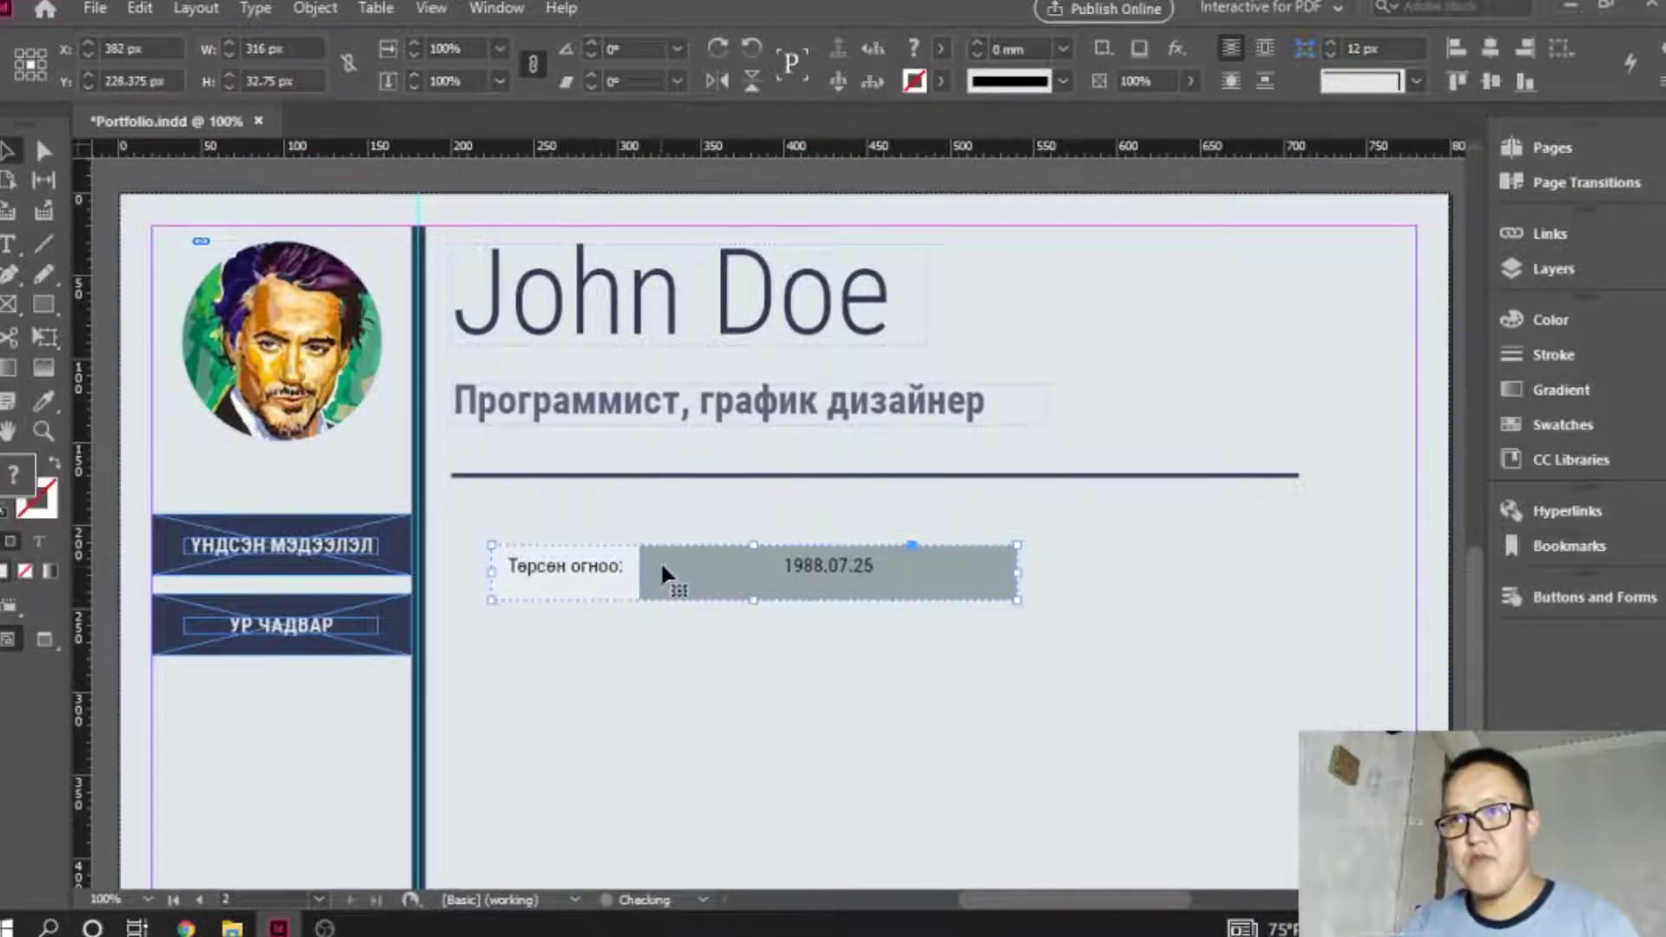
key("Delete")
Add a text frame about 182 px wide below page 2's divider line, enter "Ур чадвар:" and shorten its height to about 24 px.
scroll(613, 573, "down", 3)
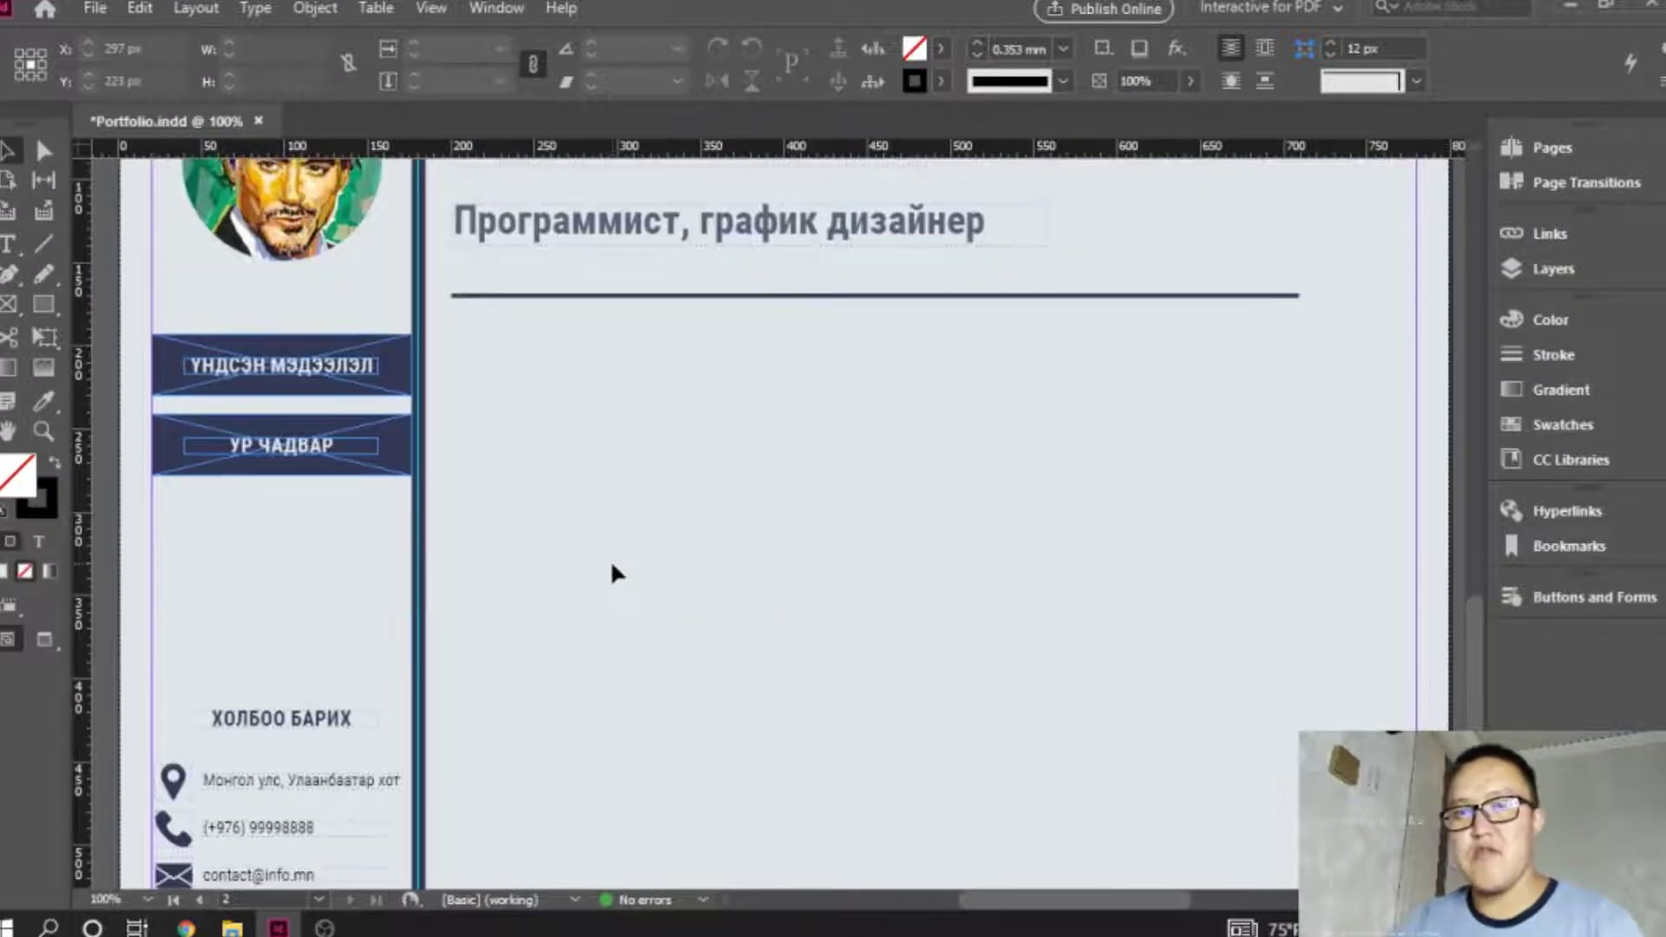
left_click(8, 245)
left_click_drag(482, 335, 786, 422)
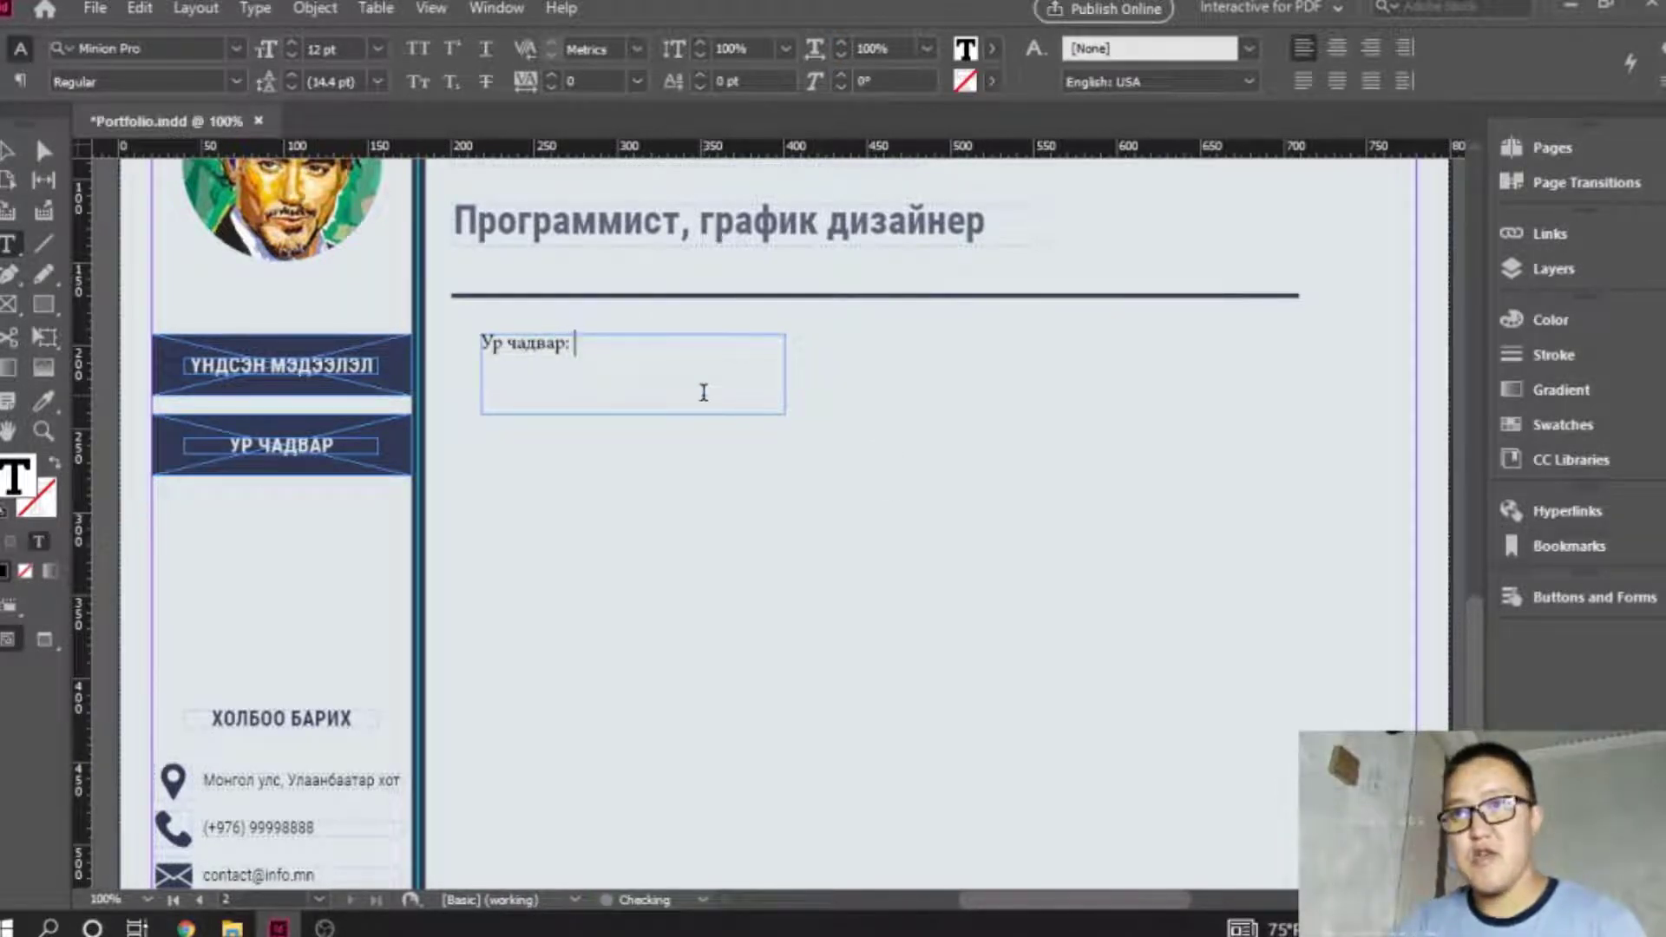
key("Escape")
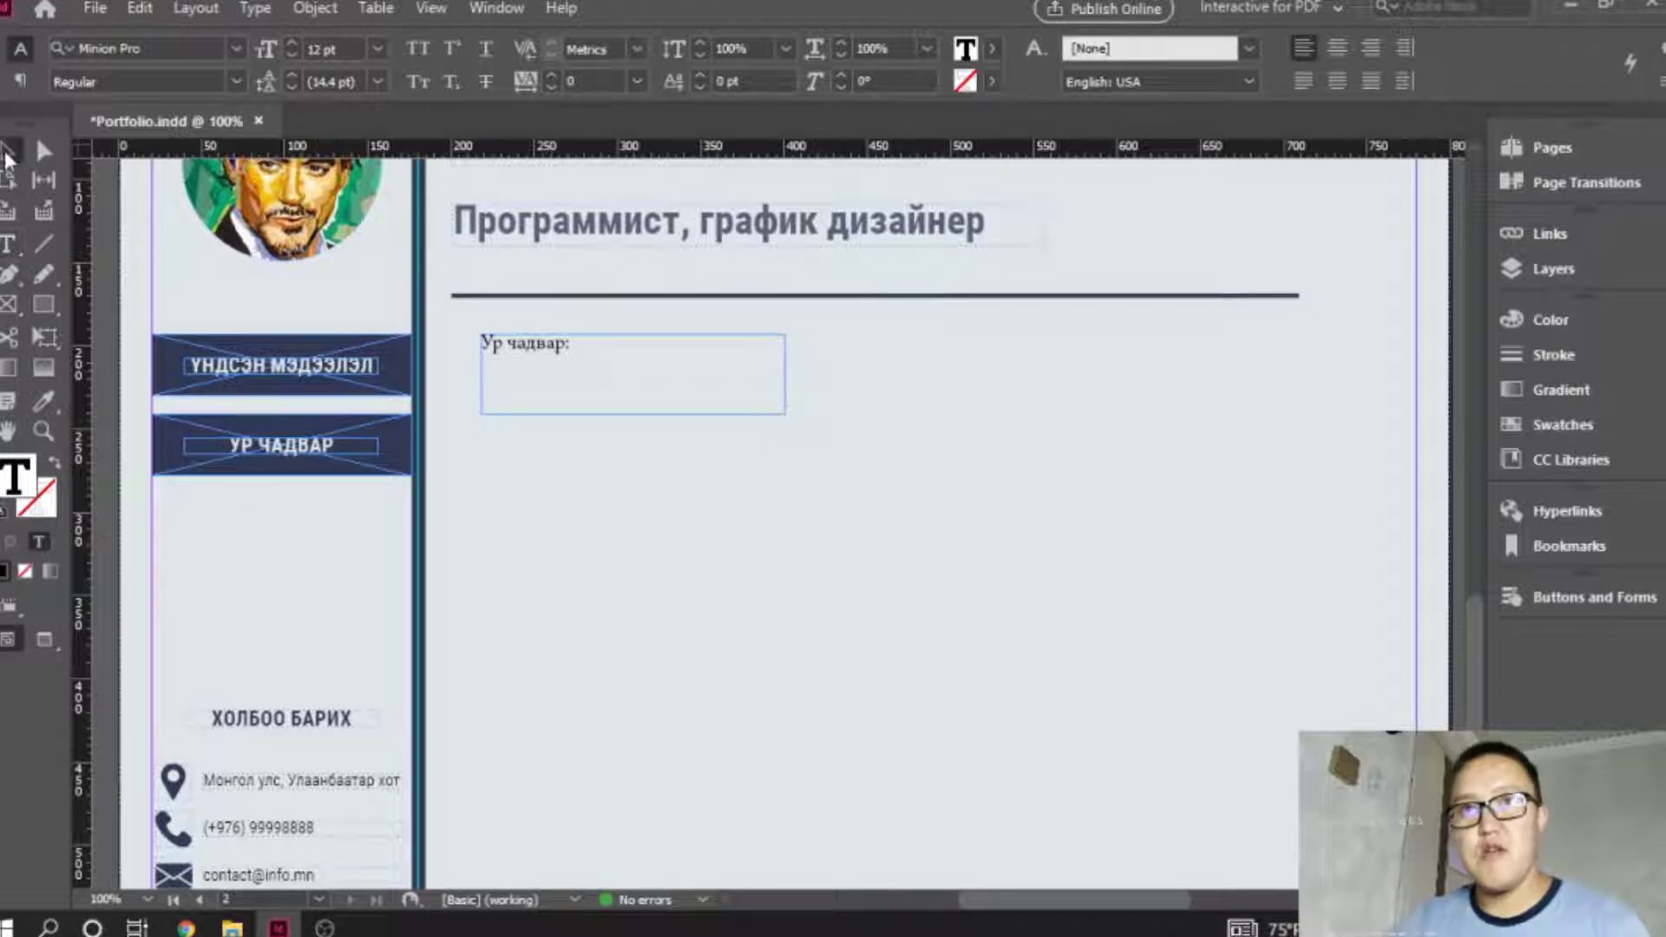
left_click_drag(632, 414, 633, 375)
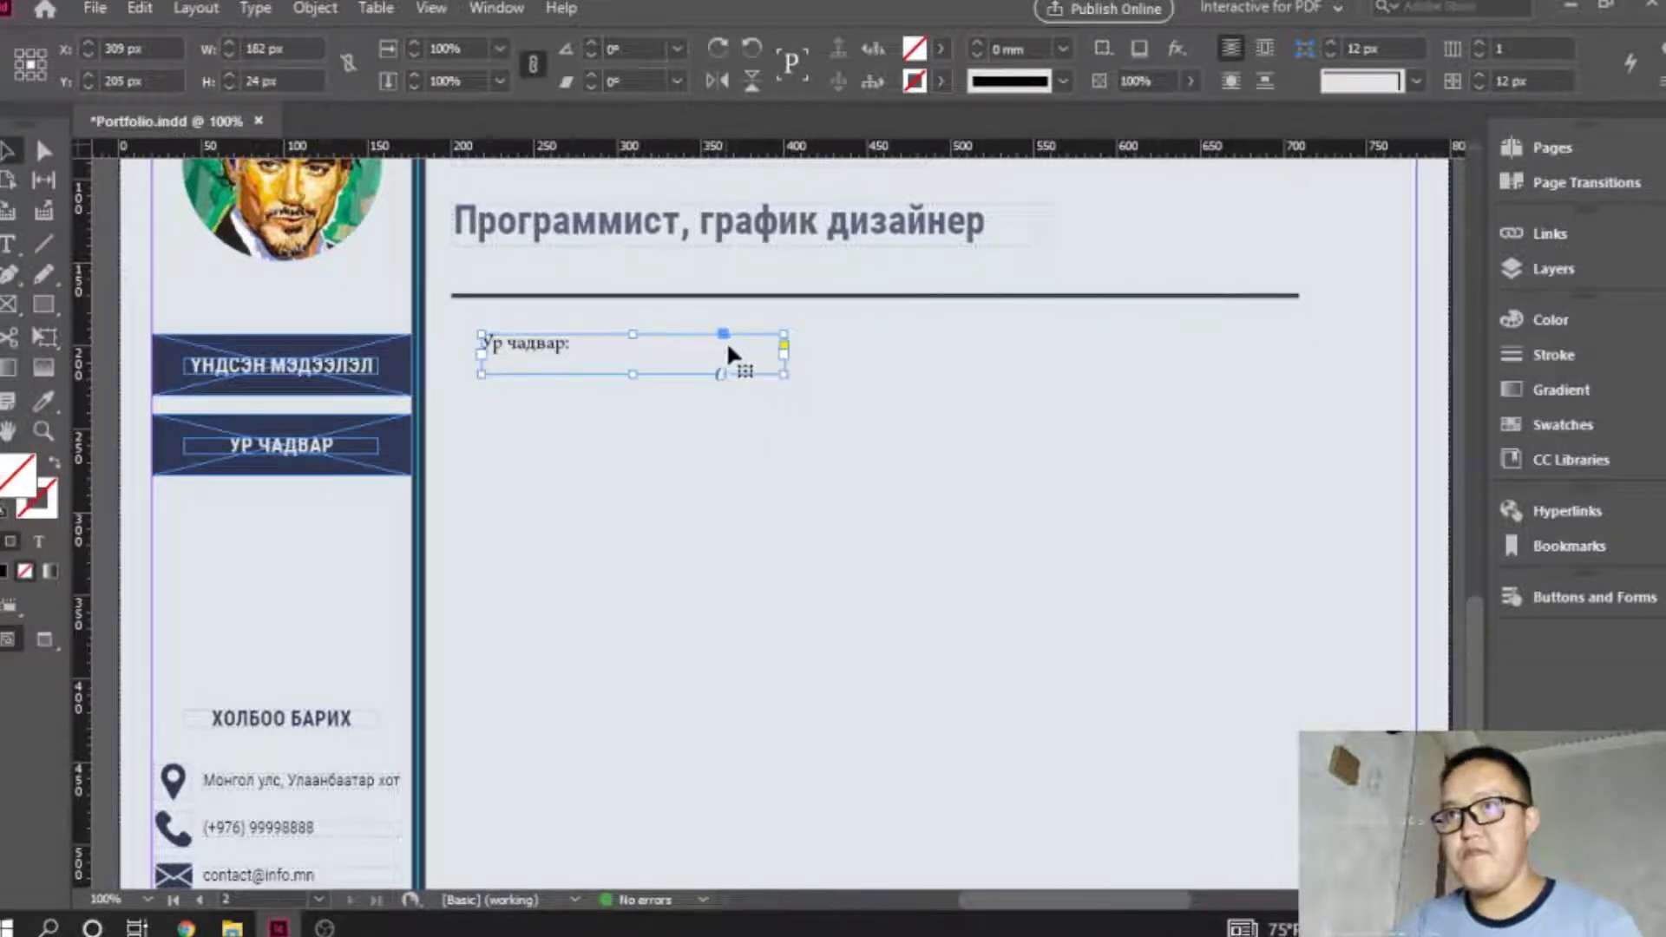
Switch to the Essentials workspace and display the properties of the "Ур чадвар:" text frame.
left_click(1352, 14)
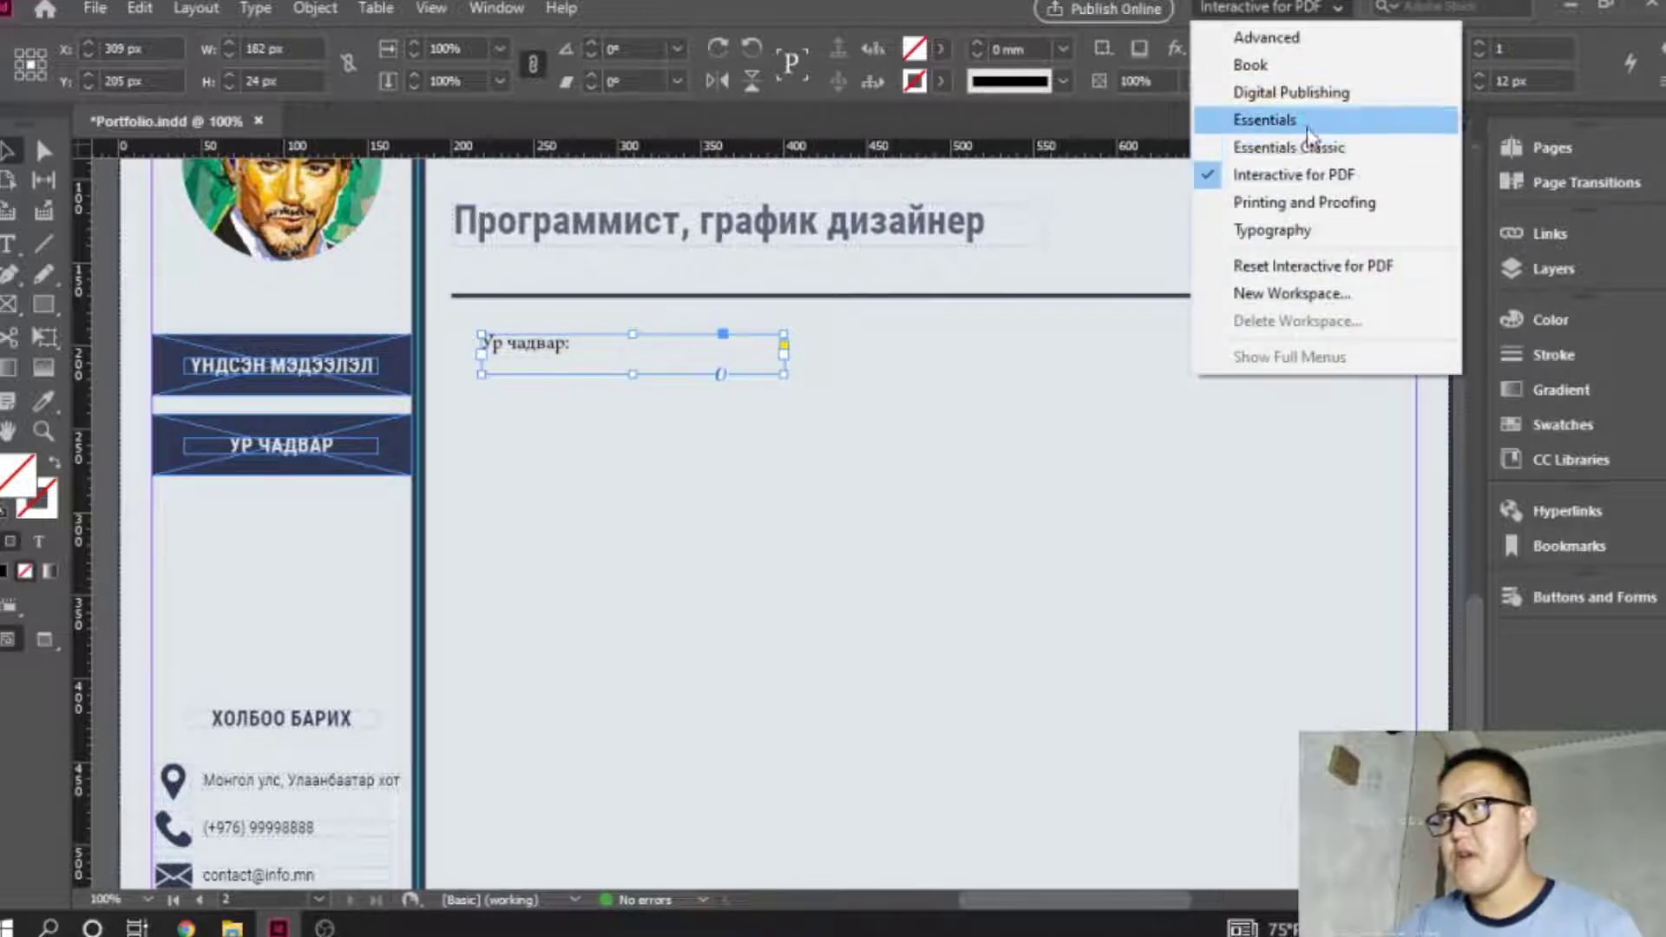
left_click(1276, 120)
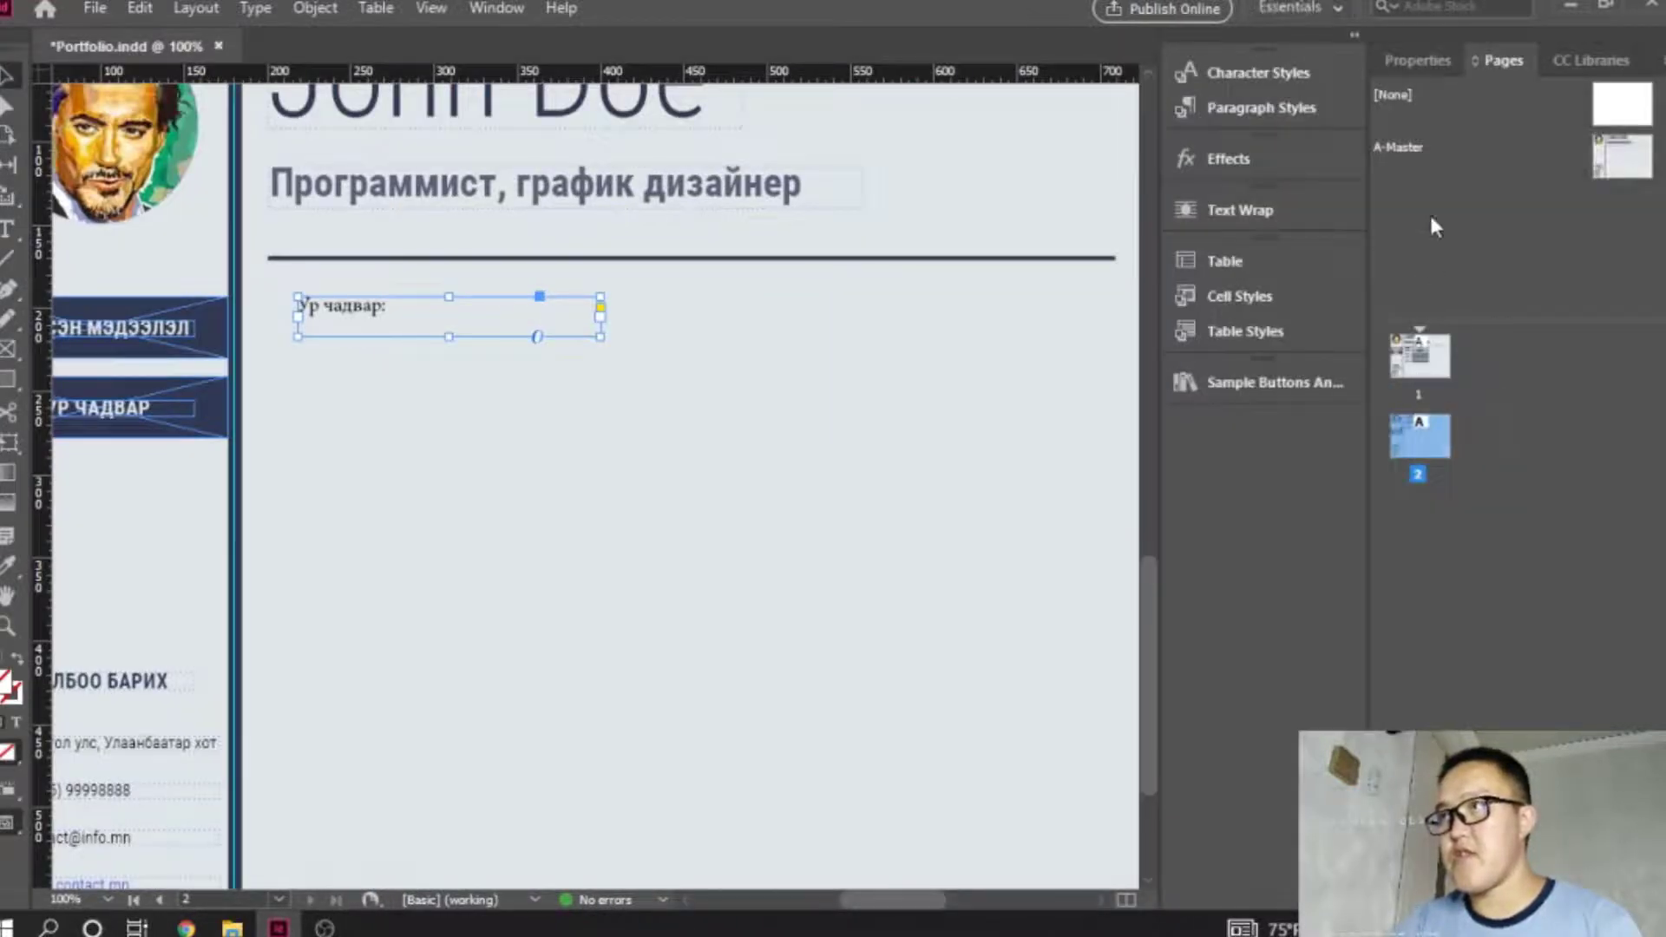
left_click(1413, 60)
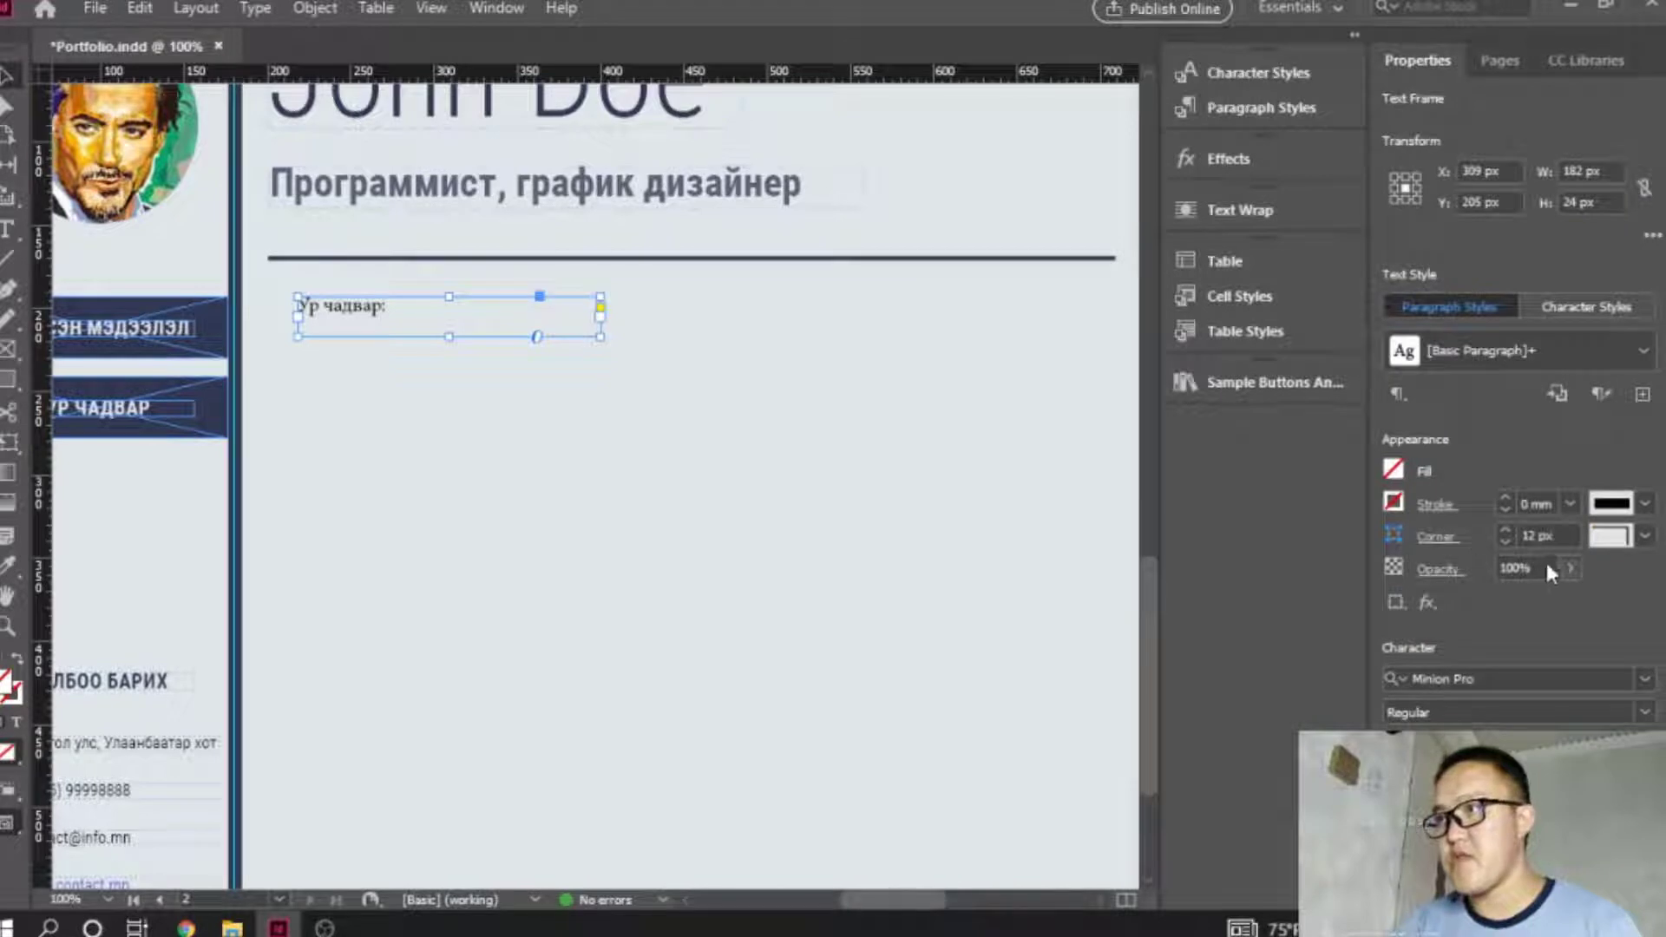
Apply the "Үндсэн мэдээлэл" character style to the "Ур чадвар:" heading.
left_click(1499, 522)
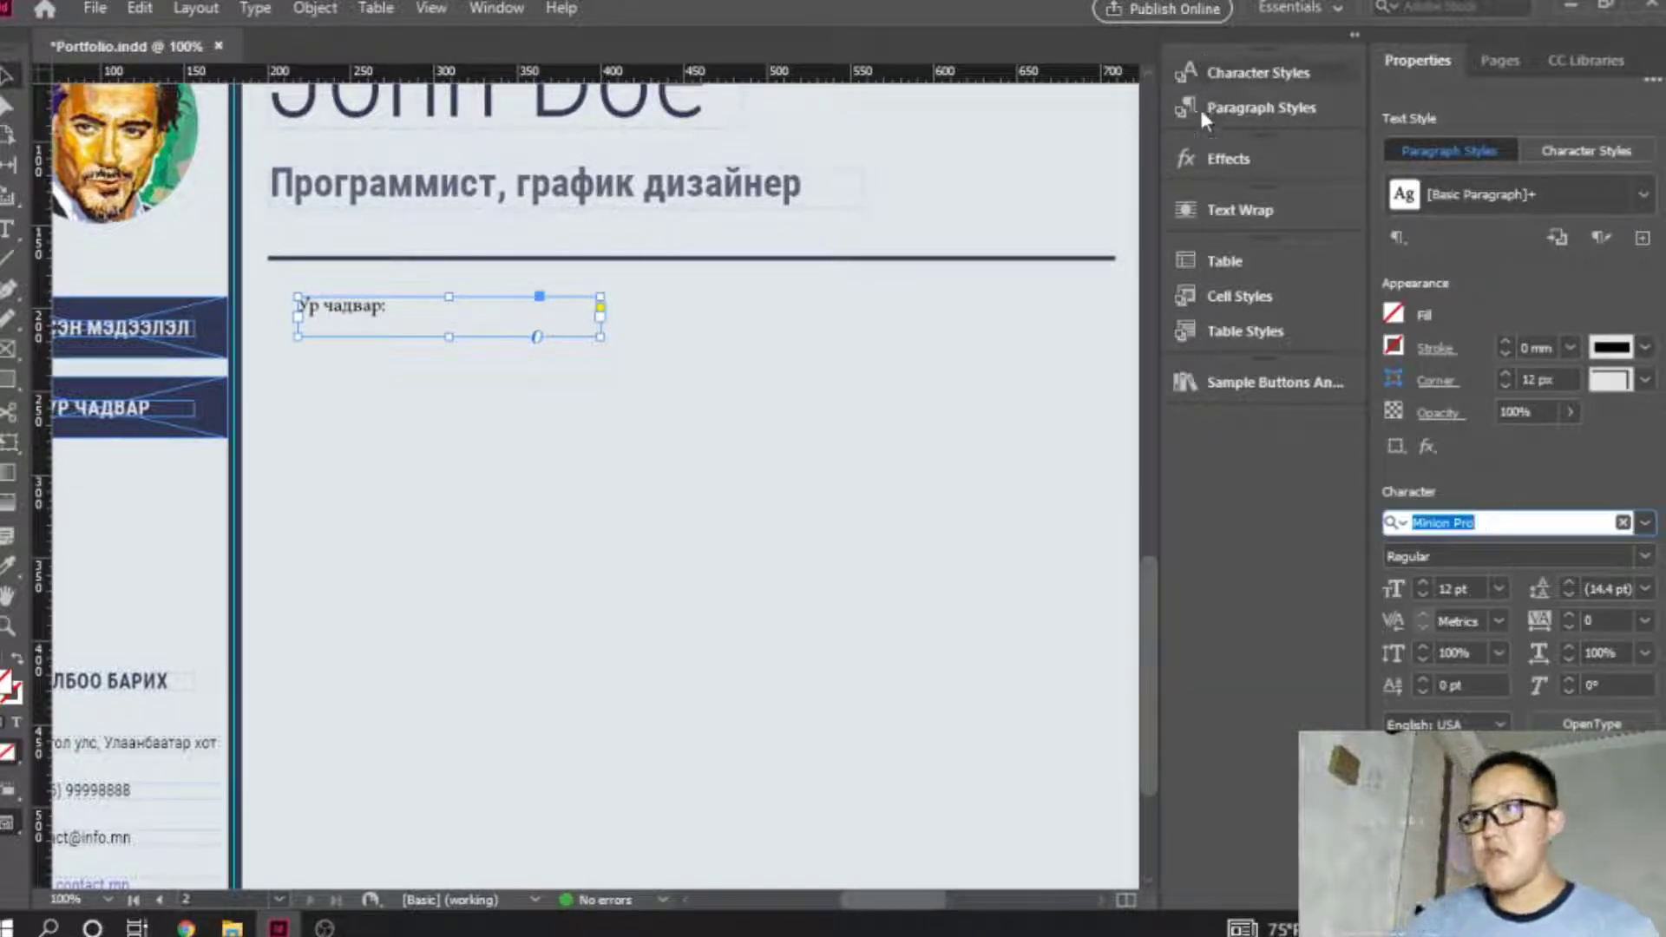
left_click(1258, 73)
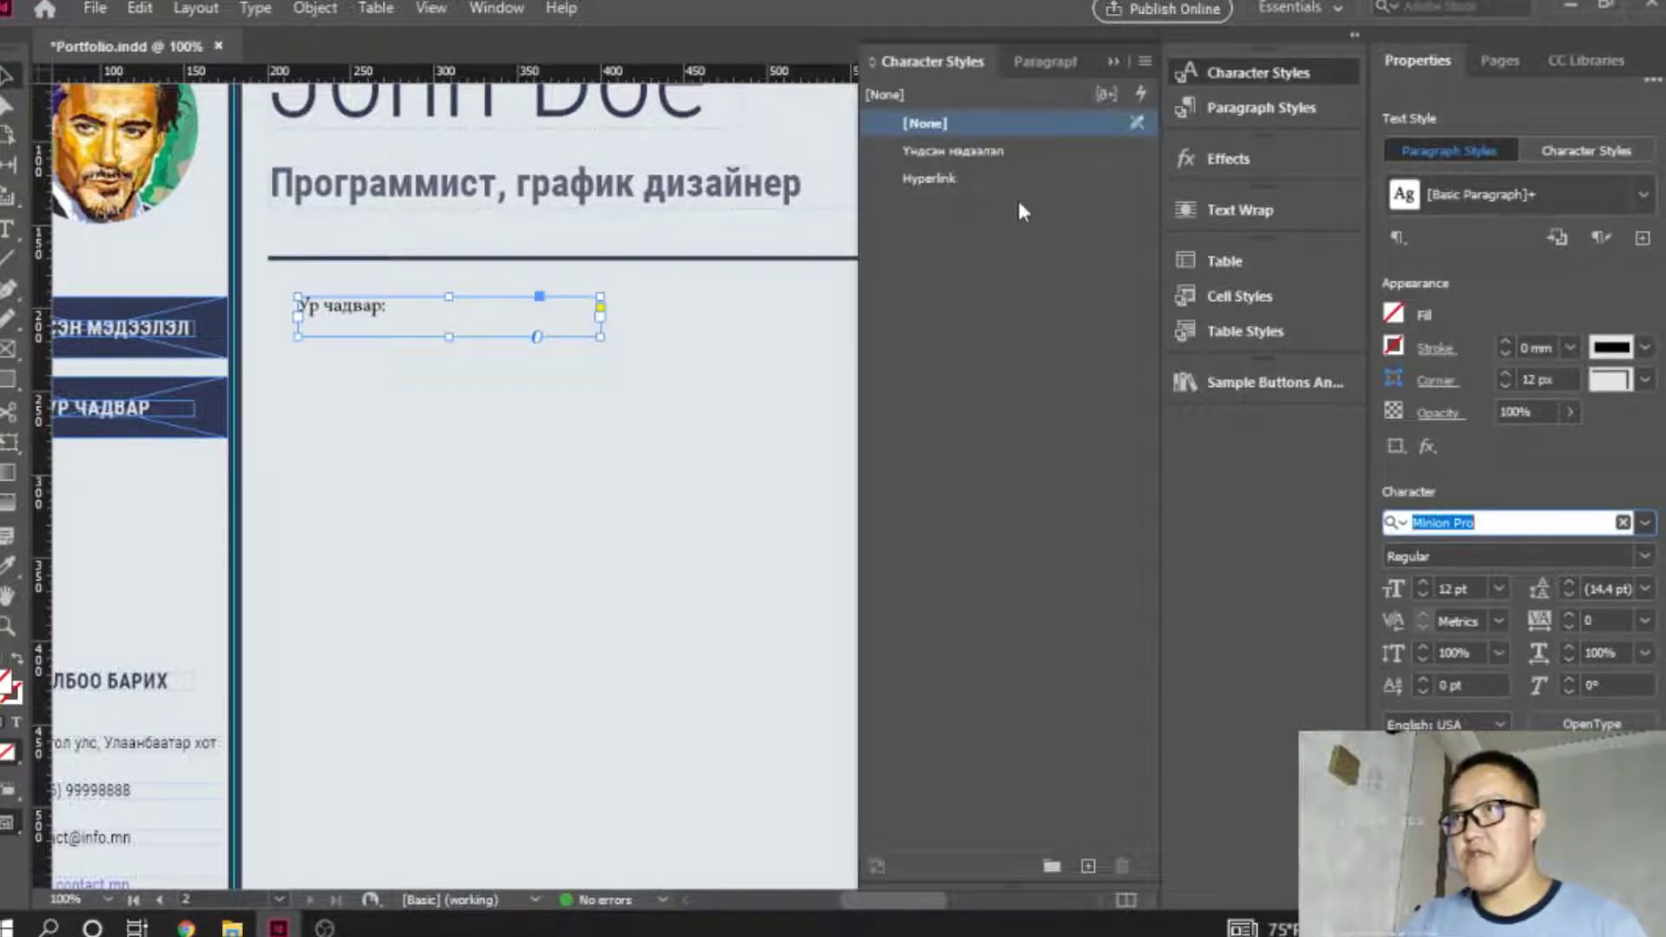
left_click(982, 153)
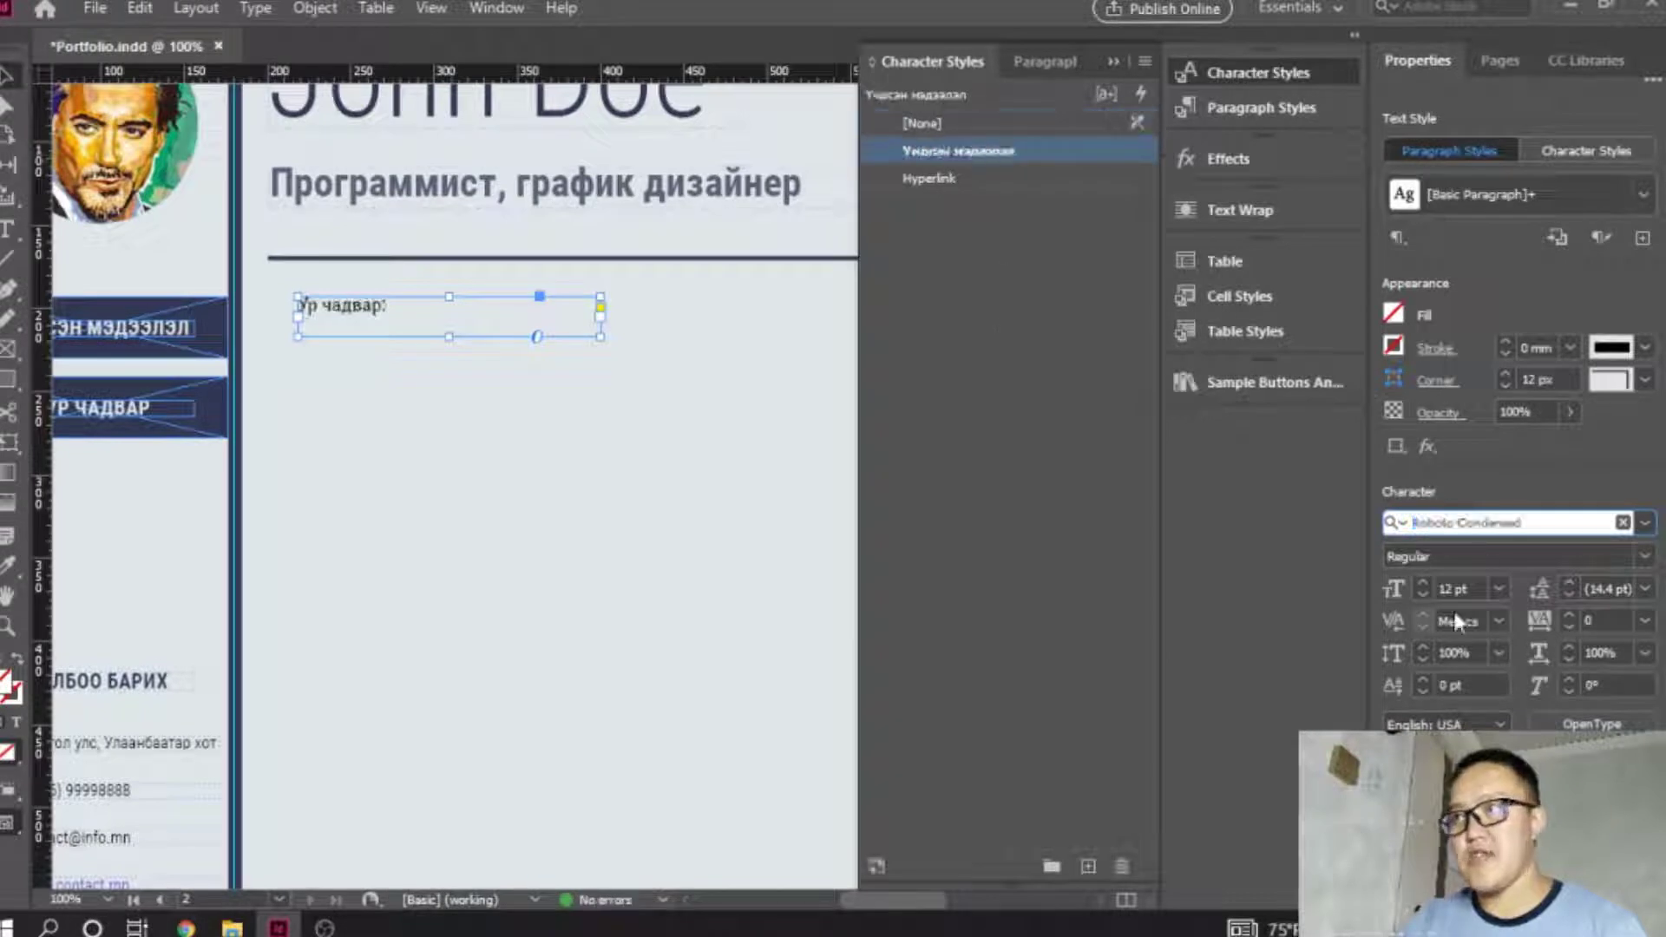
Try the "Ур чадвар:" heading at 72 pt and 36 pt in an enlarged text frame.
left_click(1500, 595)
left_click(1480, 563)
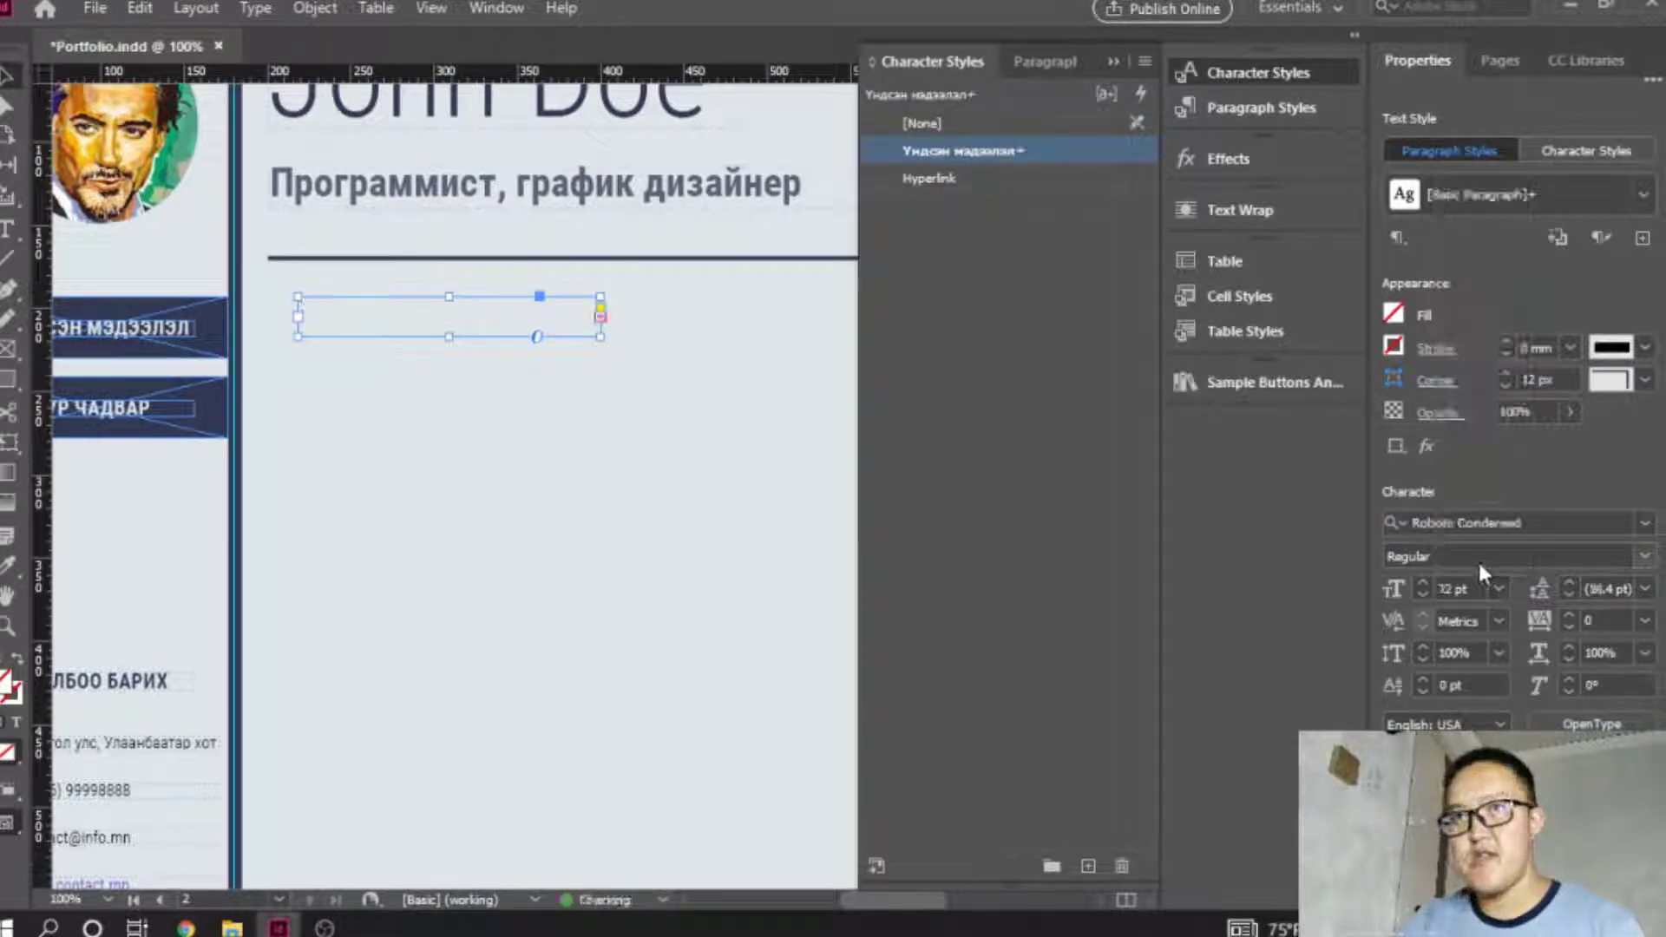
left_click_drag(601, 336, 855, 464)
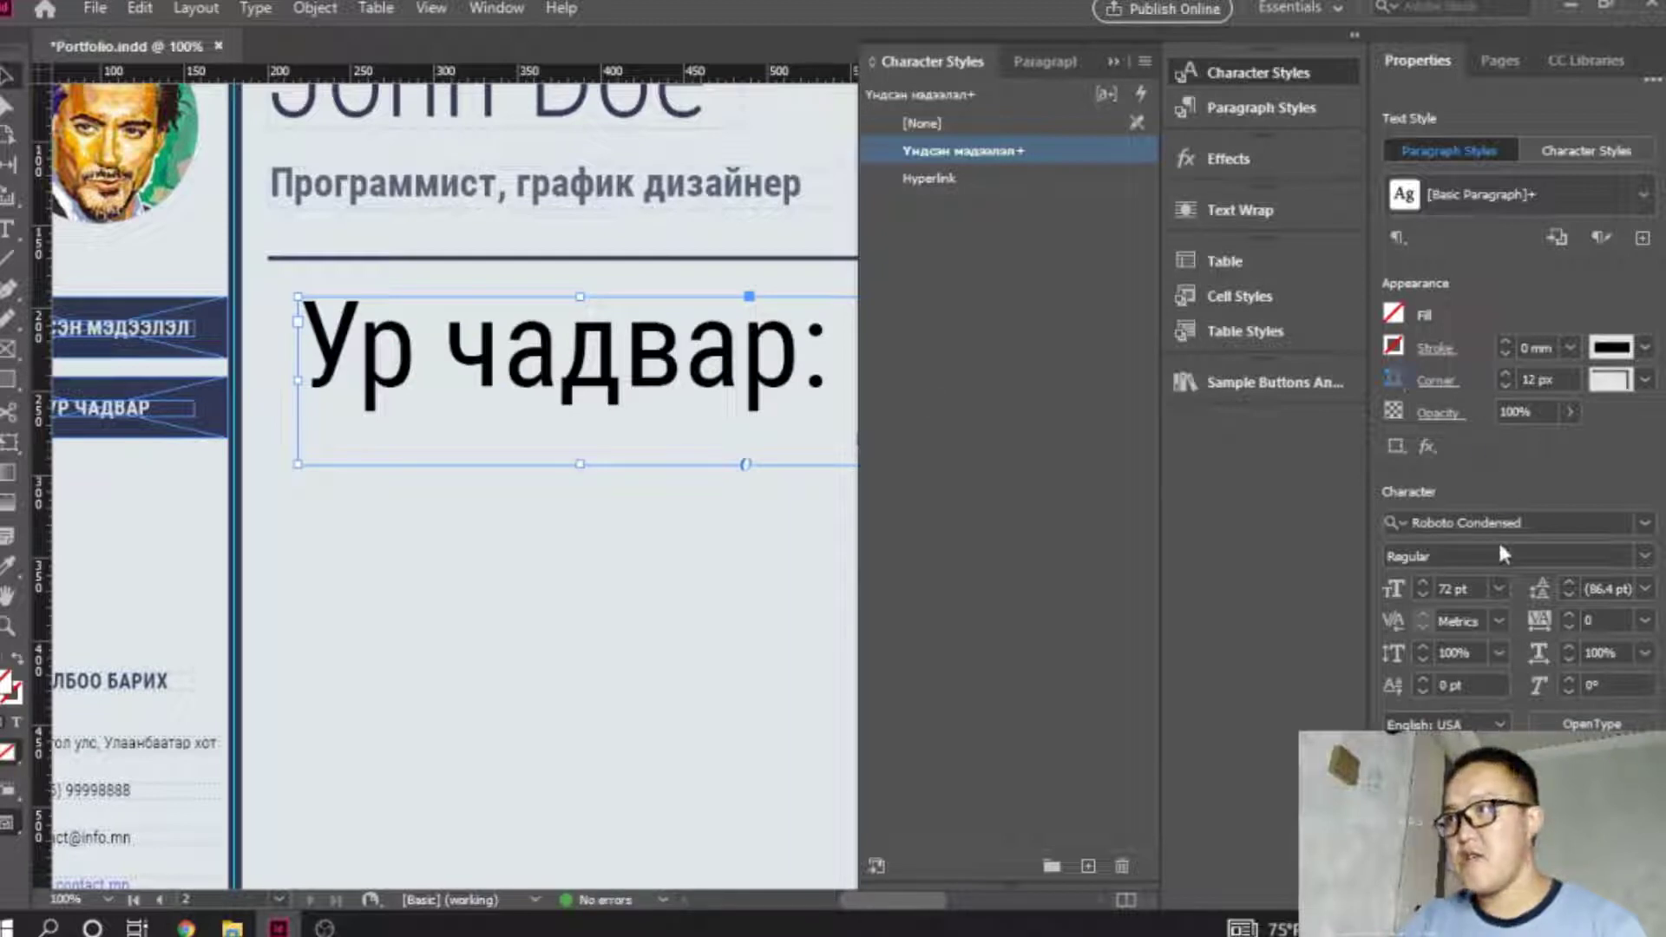
left_click(1499, 589)
left_click(1485, 491)
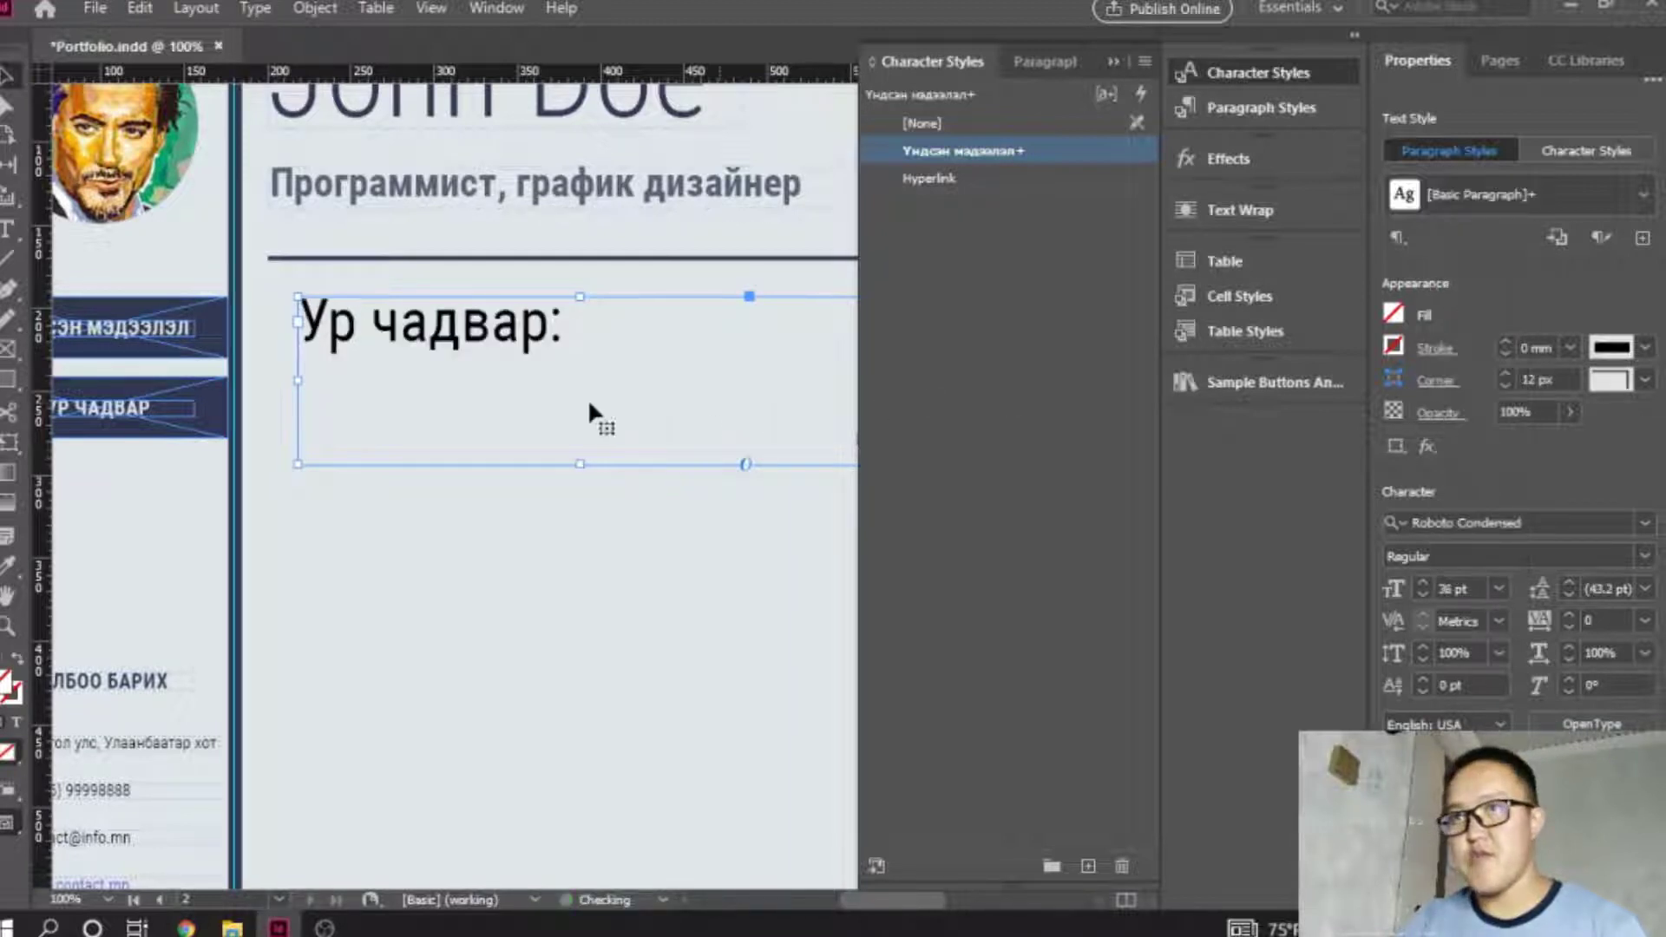
Set the "Ур чадвар:" heading's font size to 24 pt and shrink its frame closely around the text.
left_click(1498, 589)
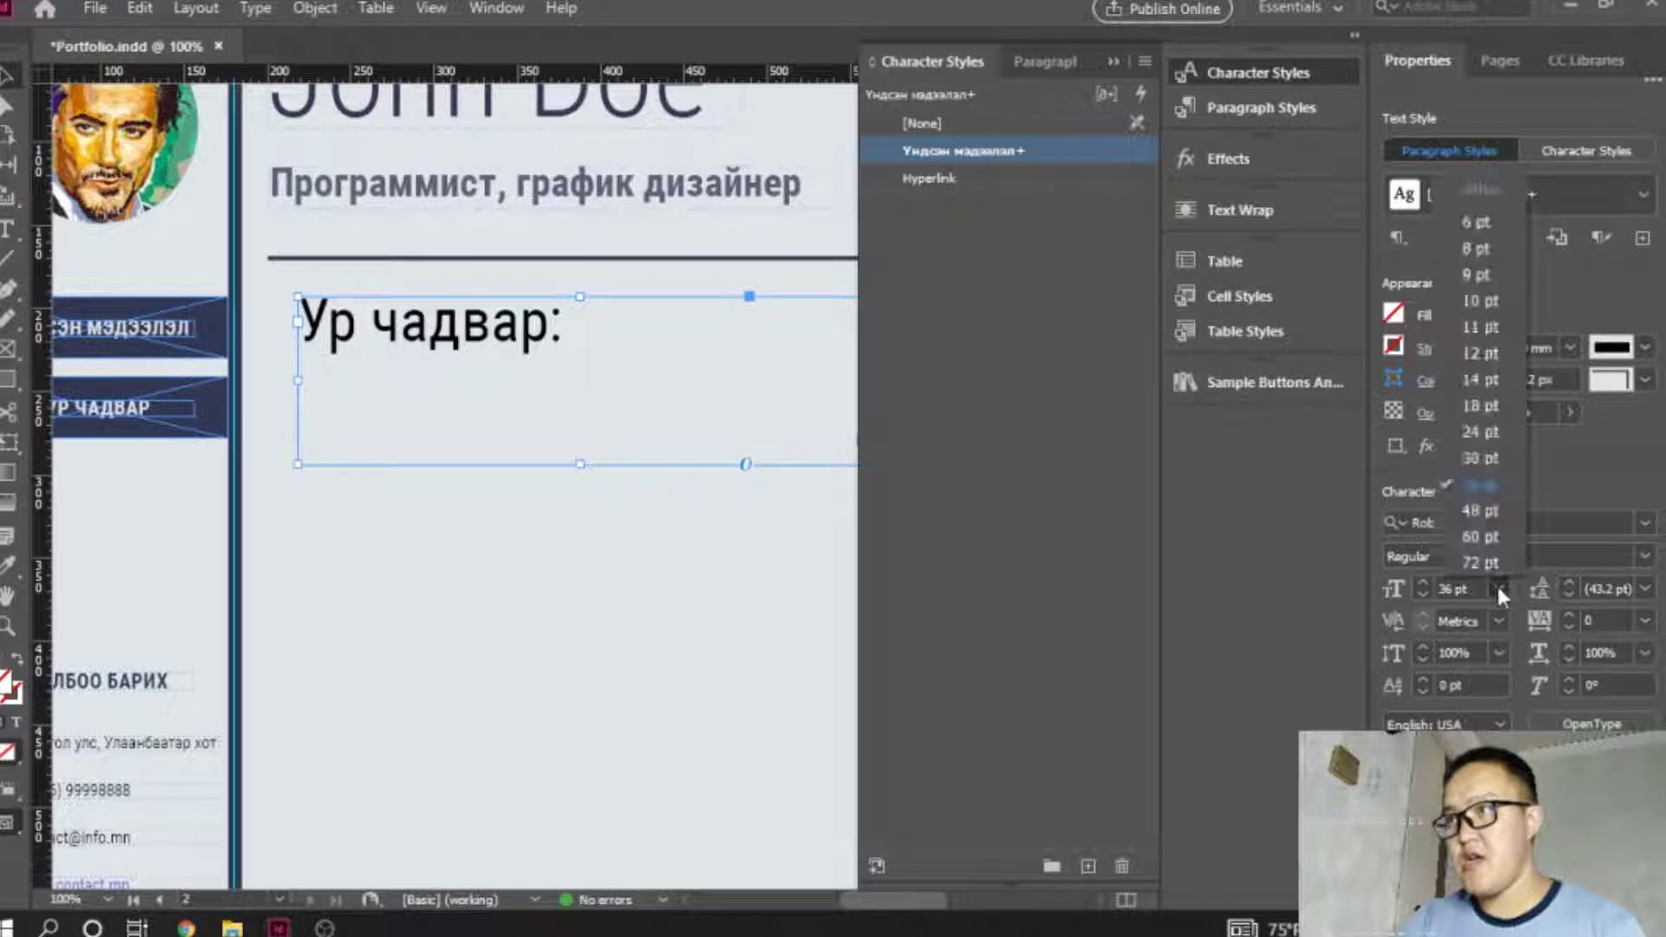
left_click(1485, 453)
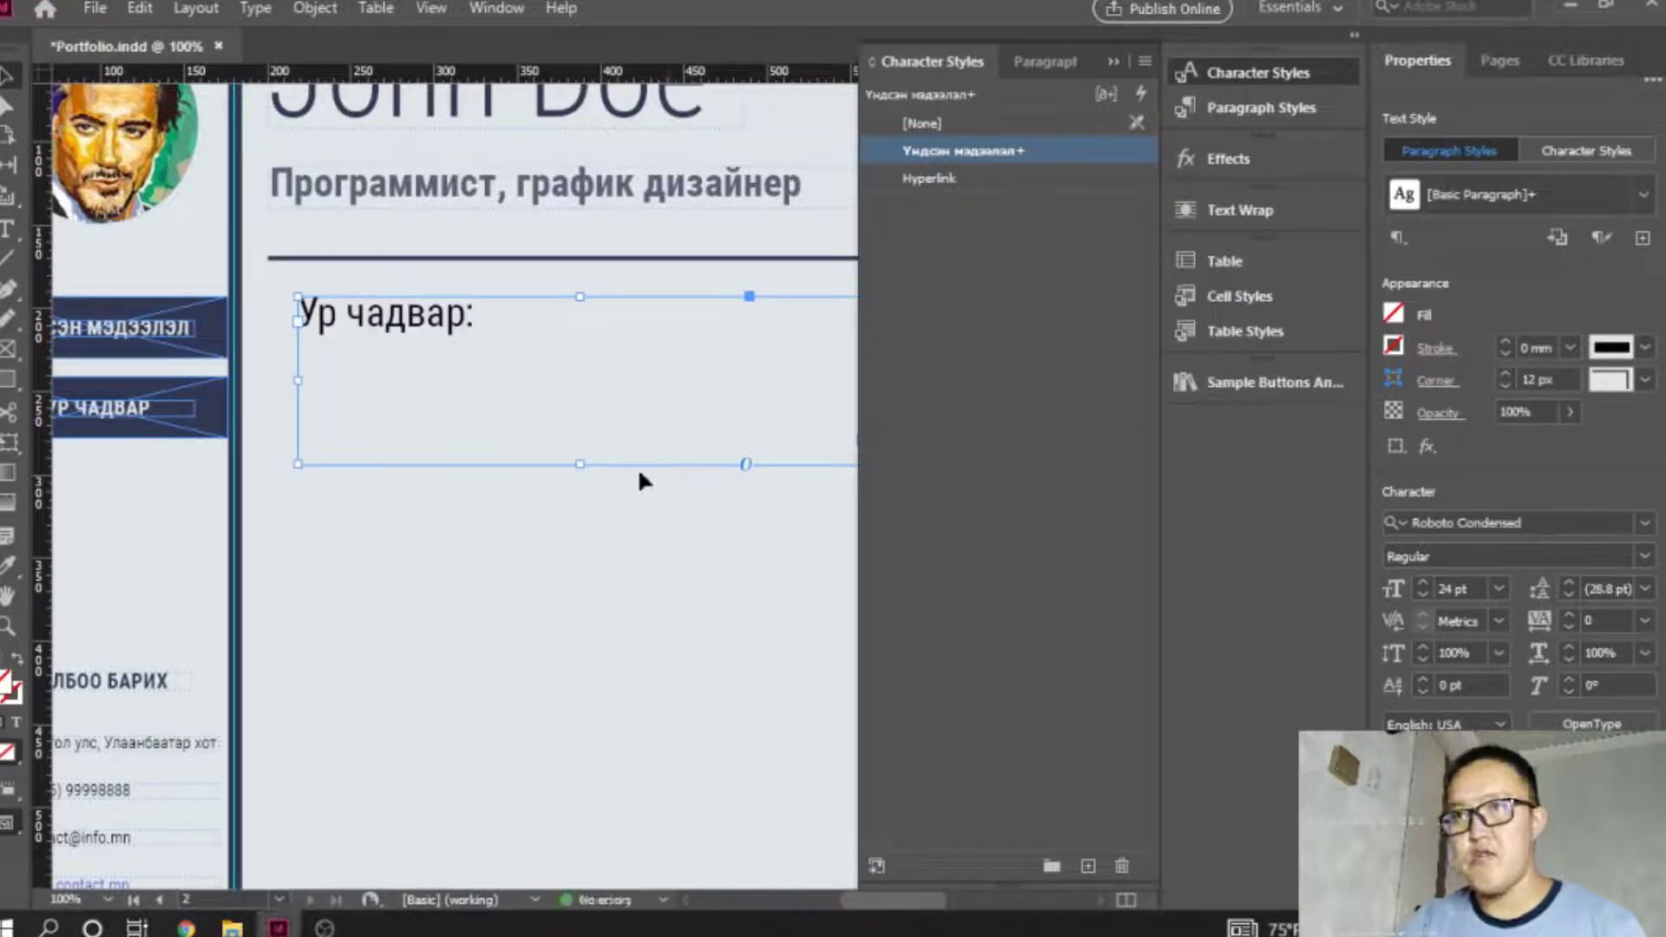
left_click_drag(579, 466, 579, 348)
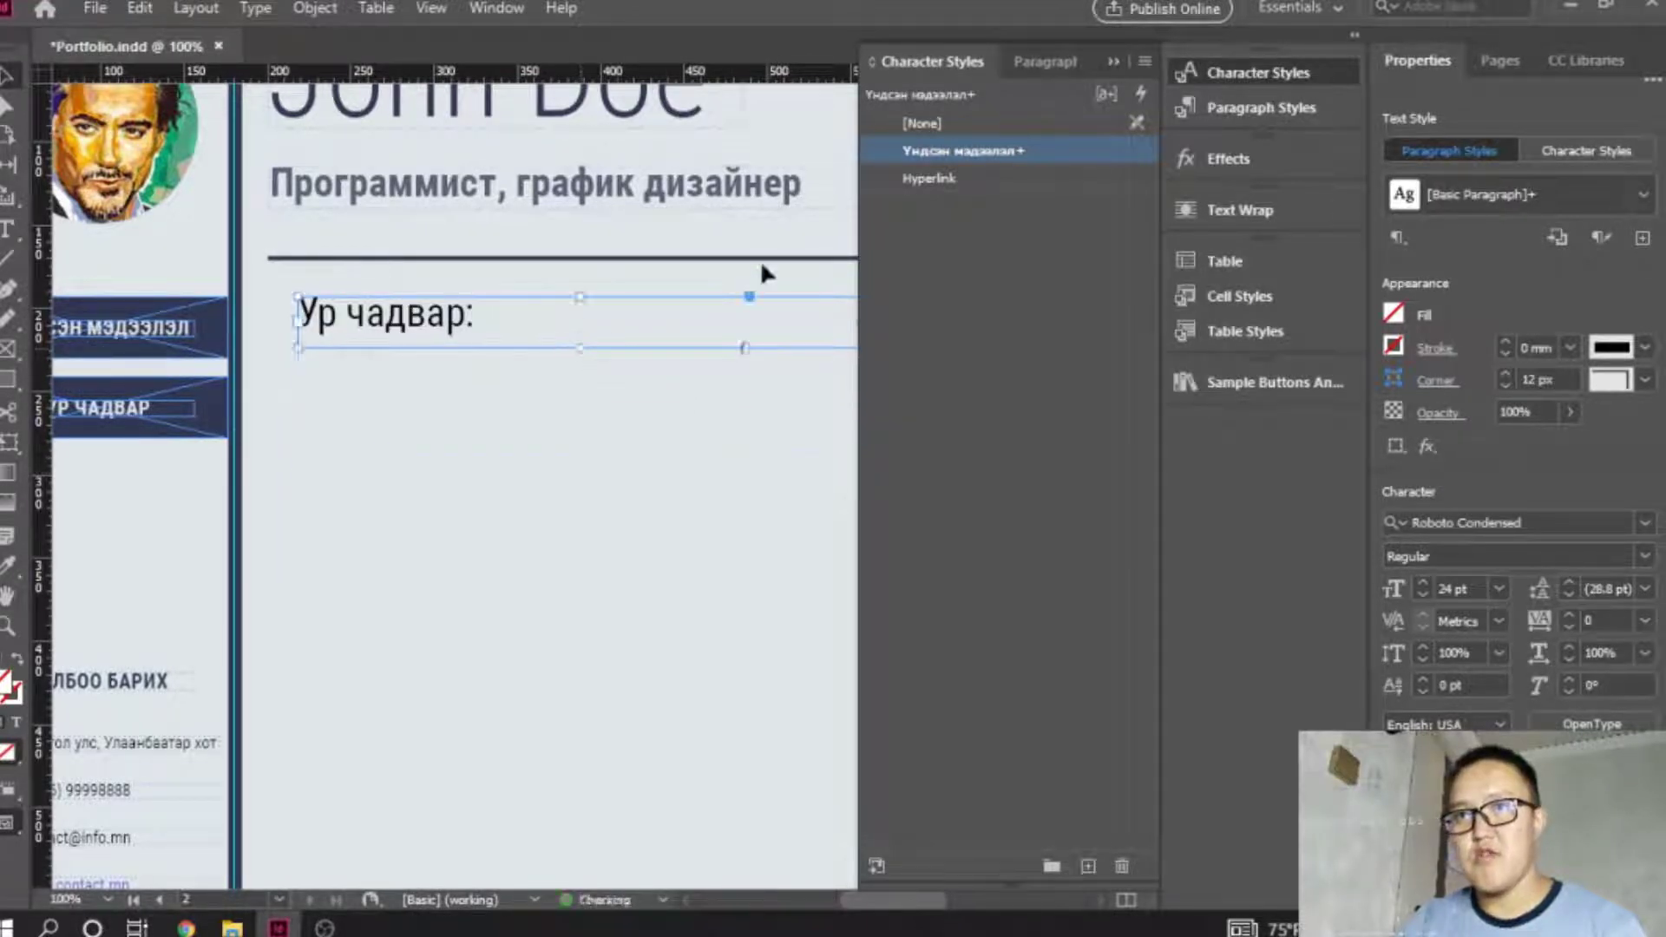
left_click(1127, 57)
left_click_drag(860, 319, 491, 319)
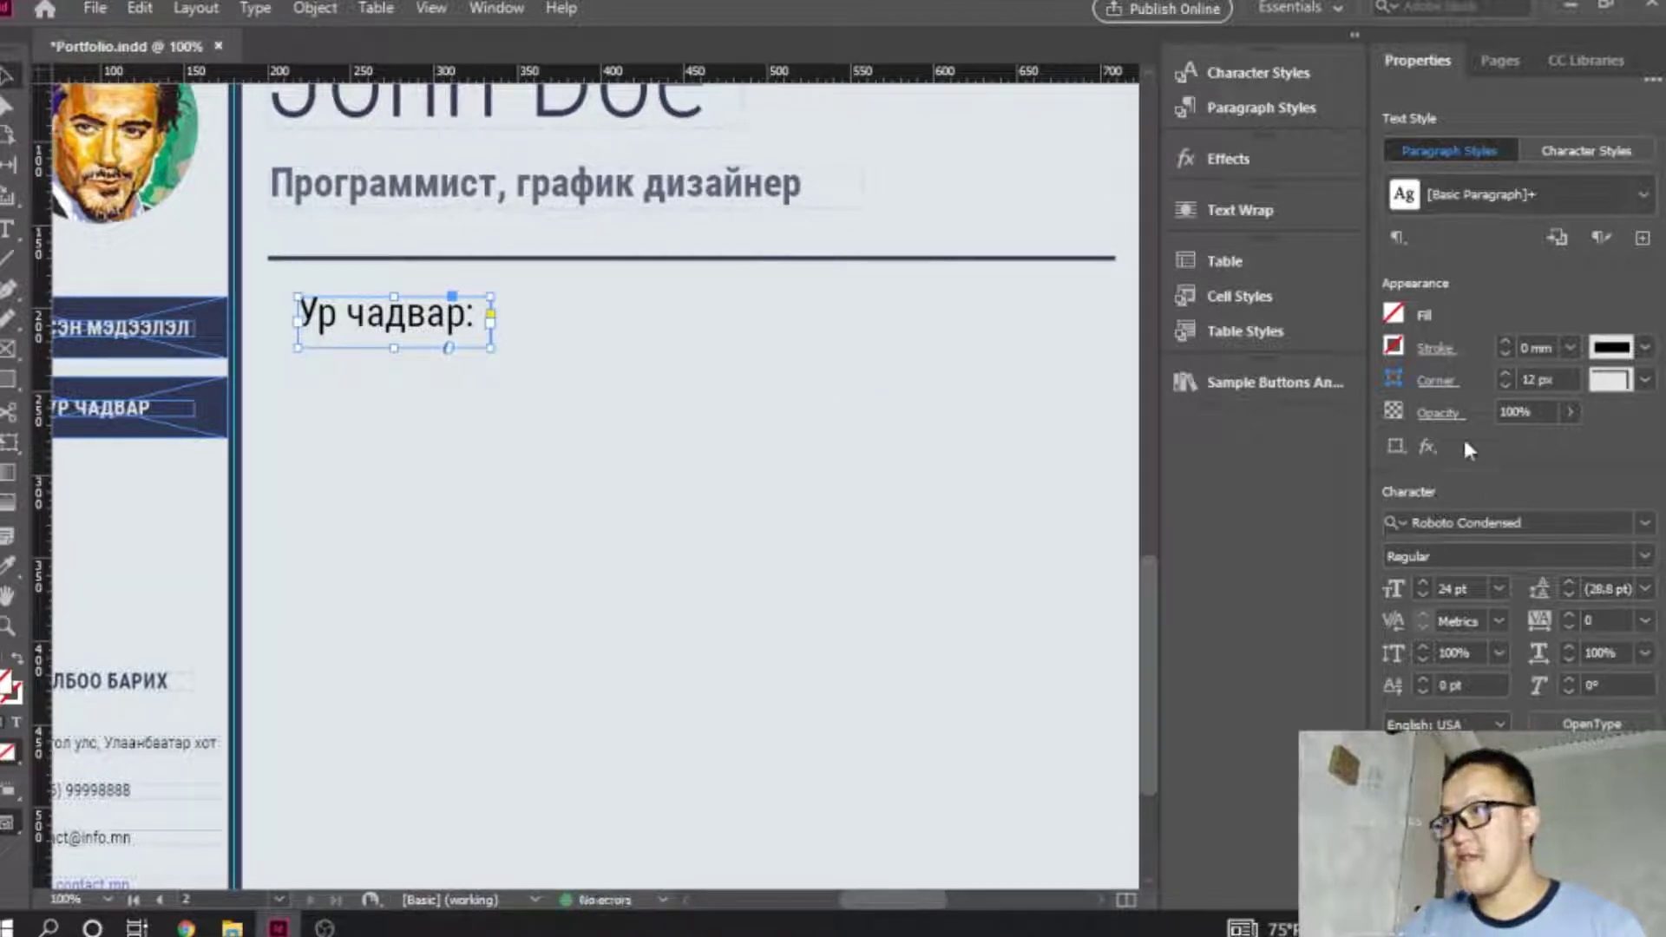
Try filling the heading's frame with the navy #303952 sampled from the sidebar buttons, and undo it.
left_click(1394, 315)
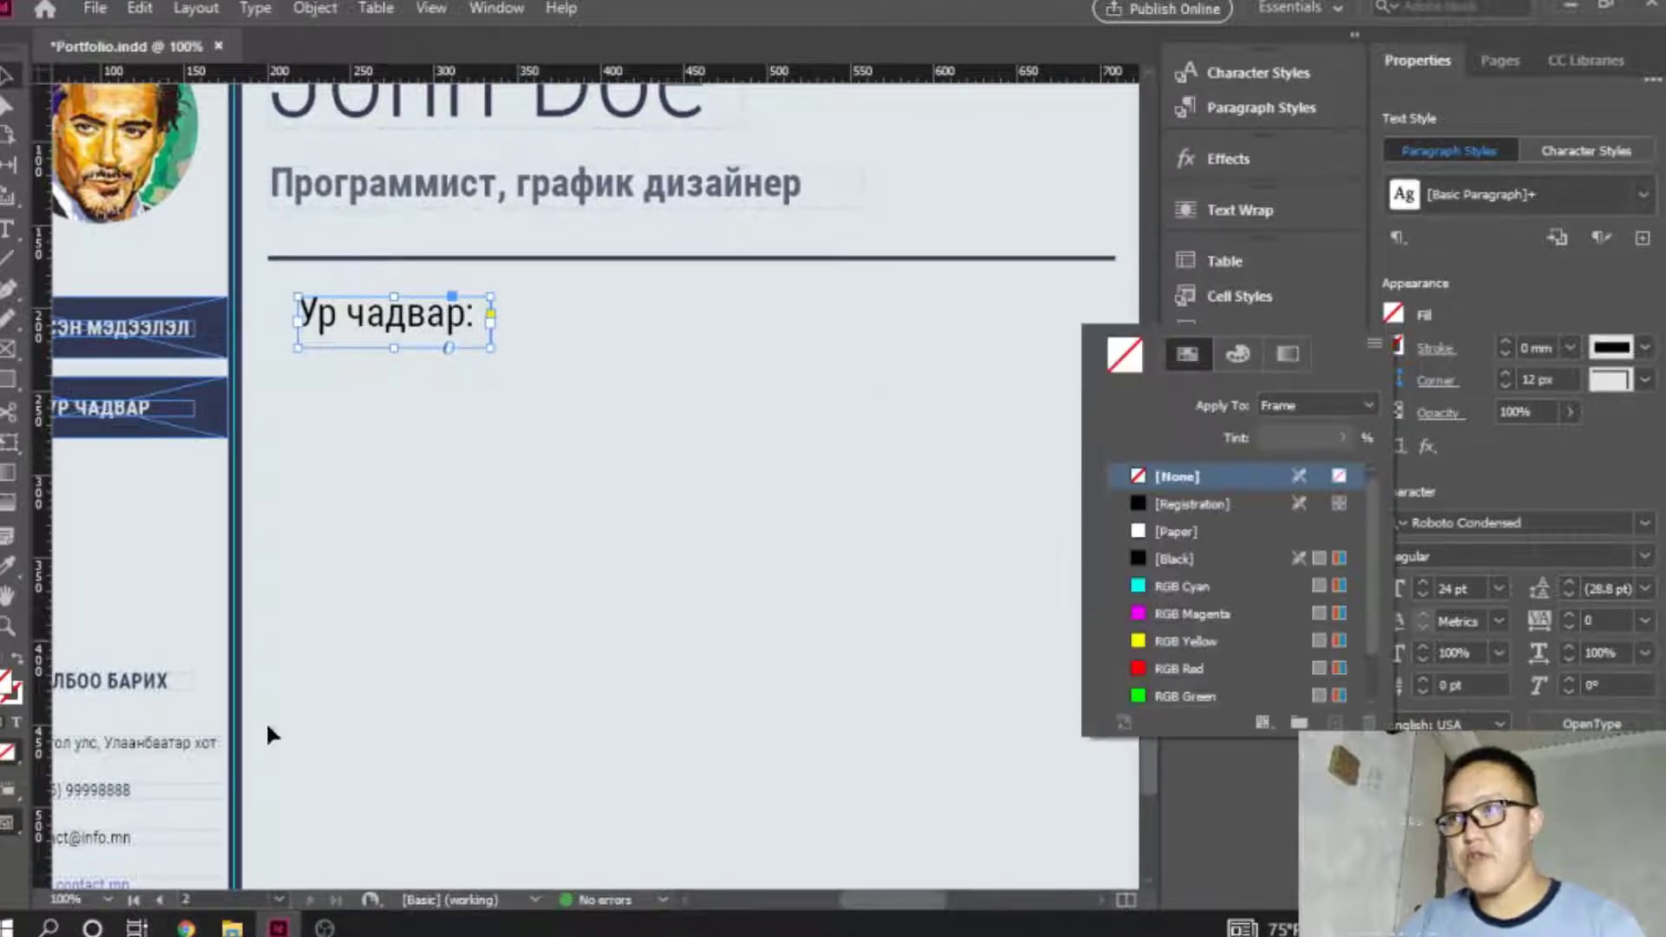
double_click(7, 684)
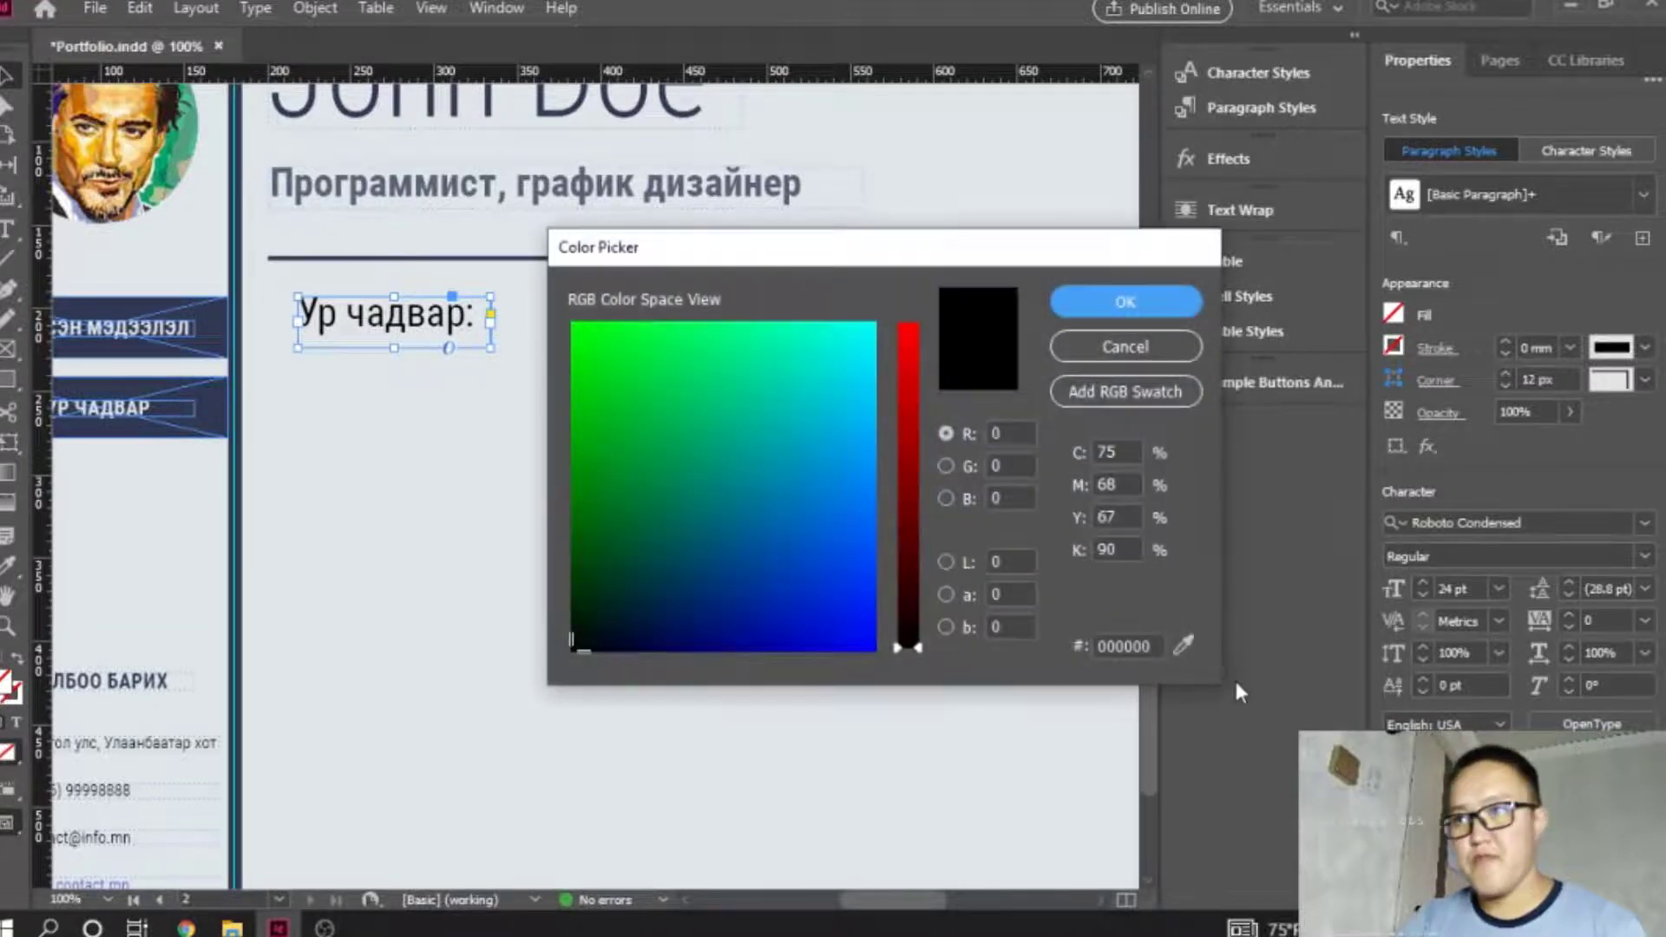
left_click(139, 323)
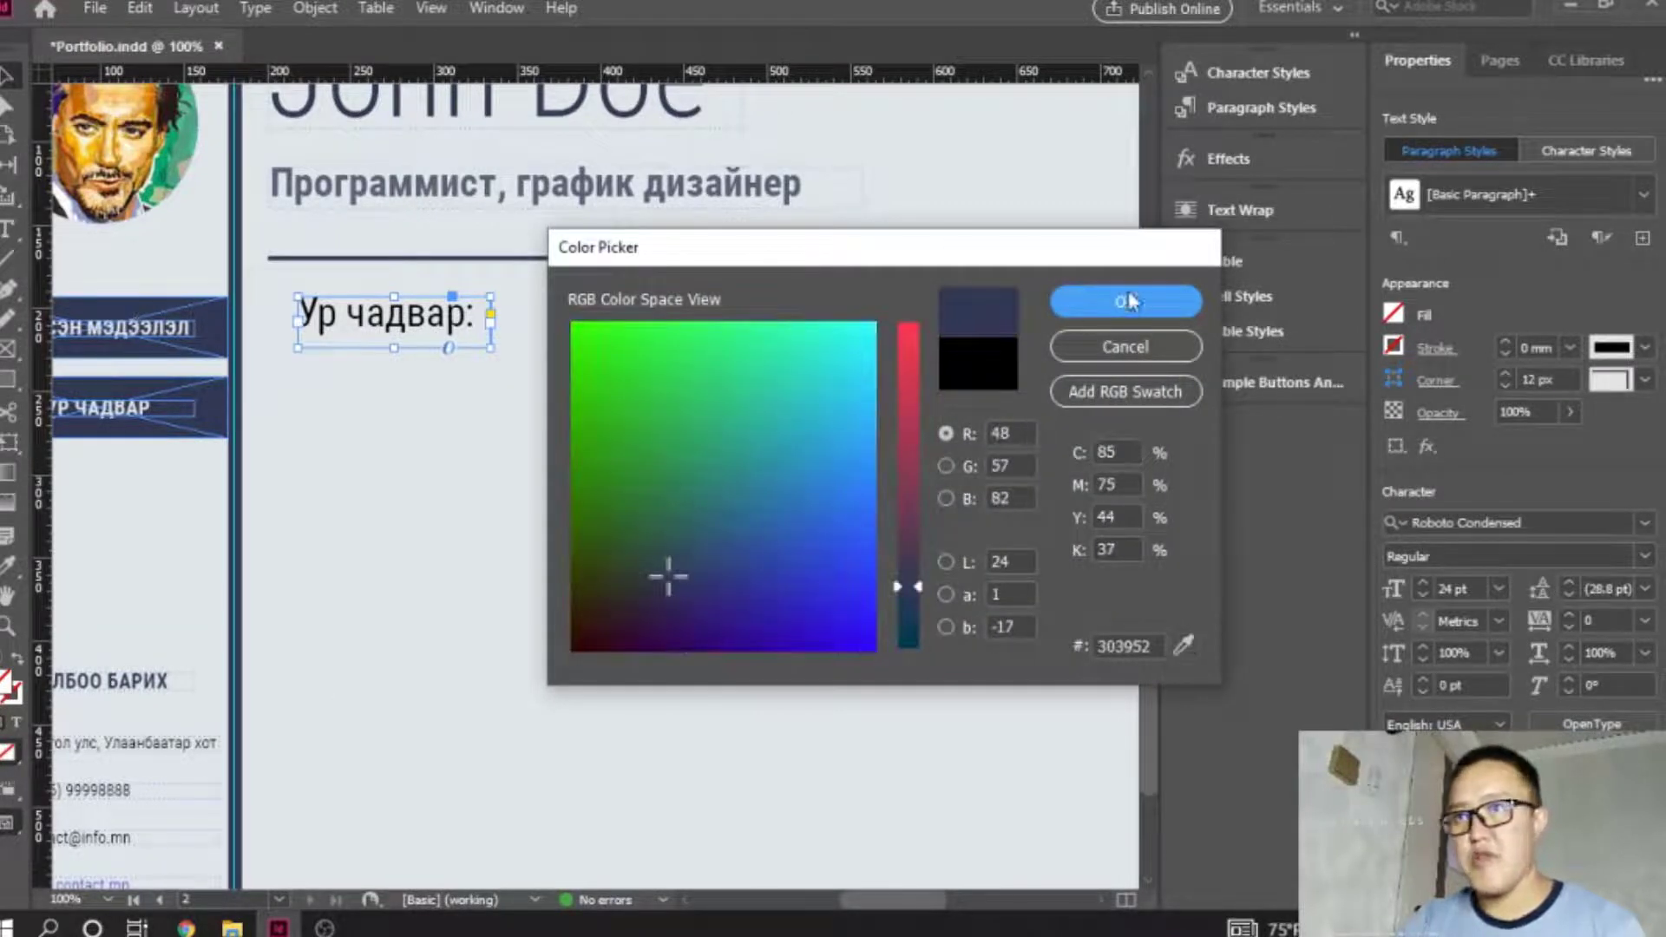
left_click(1128, 302)
key("ctrl+z")
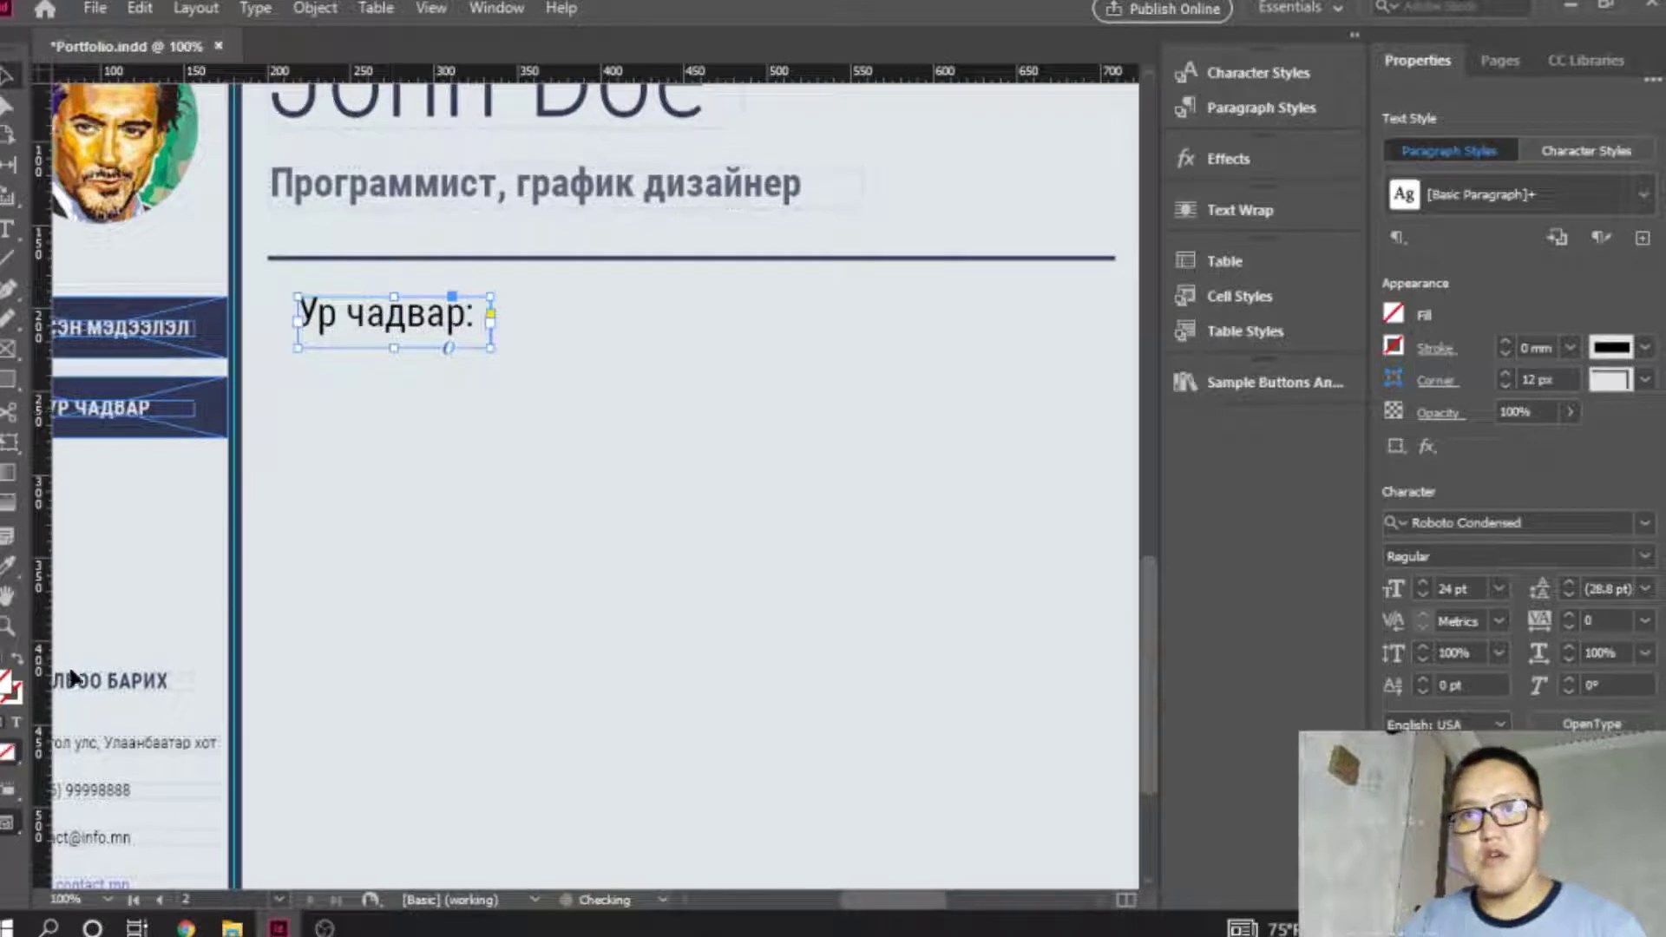
Colour the heading's text navy #303952, sampled from the sidebar buttons, and move the heading to align with the divider line's start.
left_click(16, 725)
double_click(7, 681)
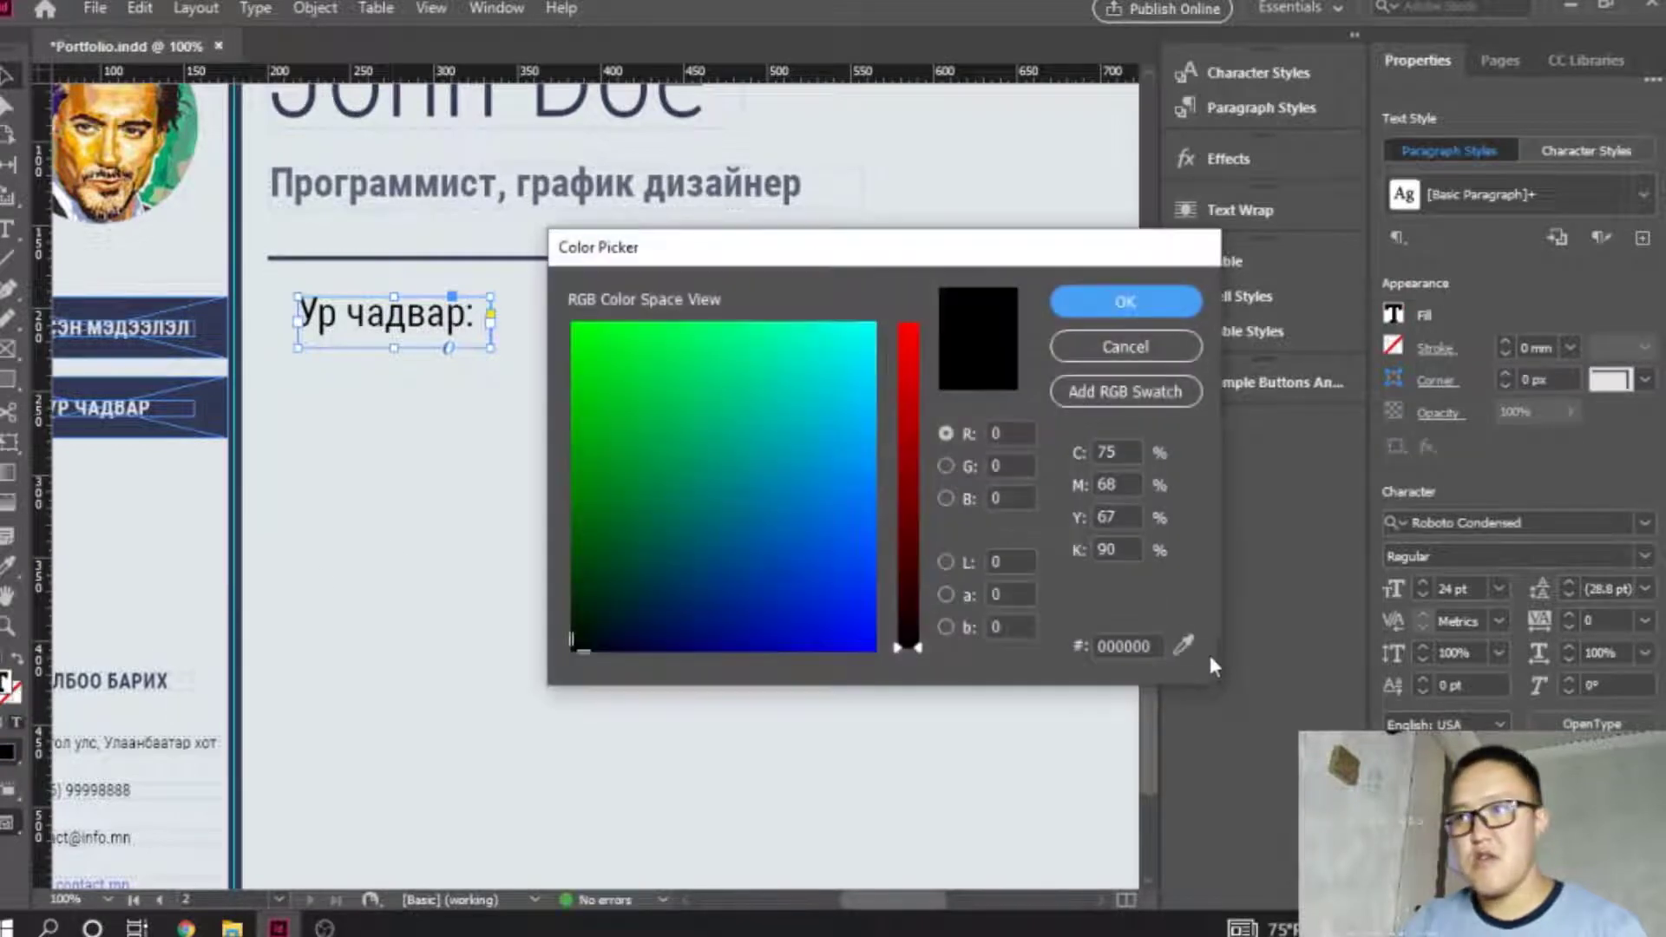
left_click(229, 330)
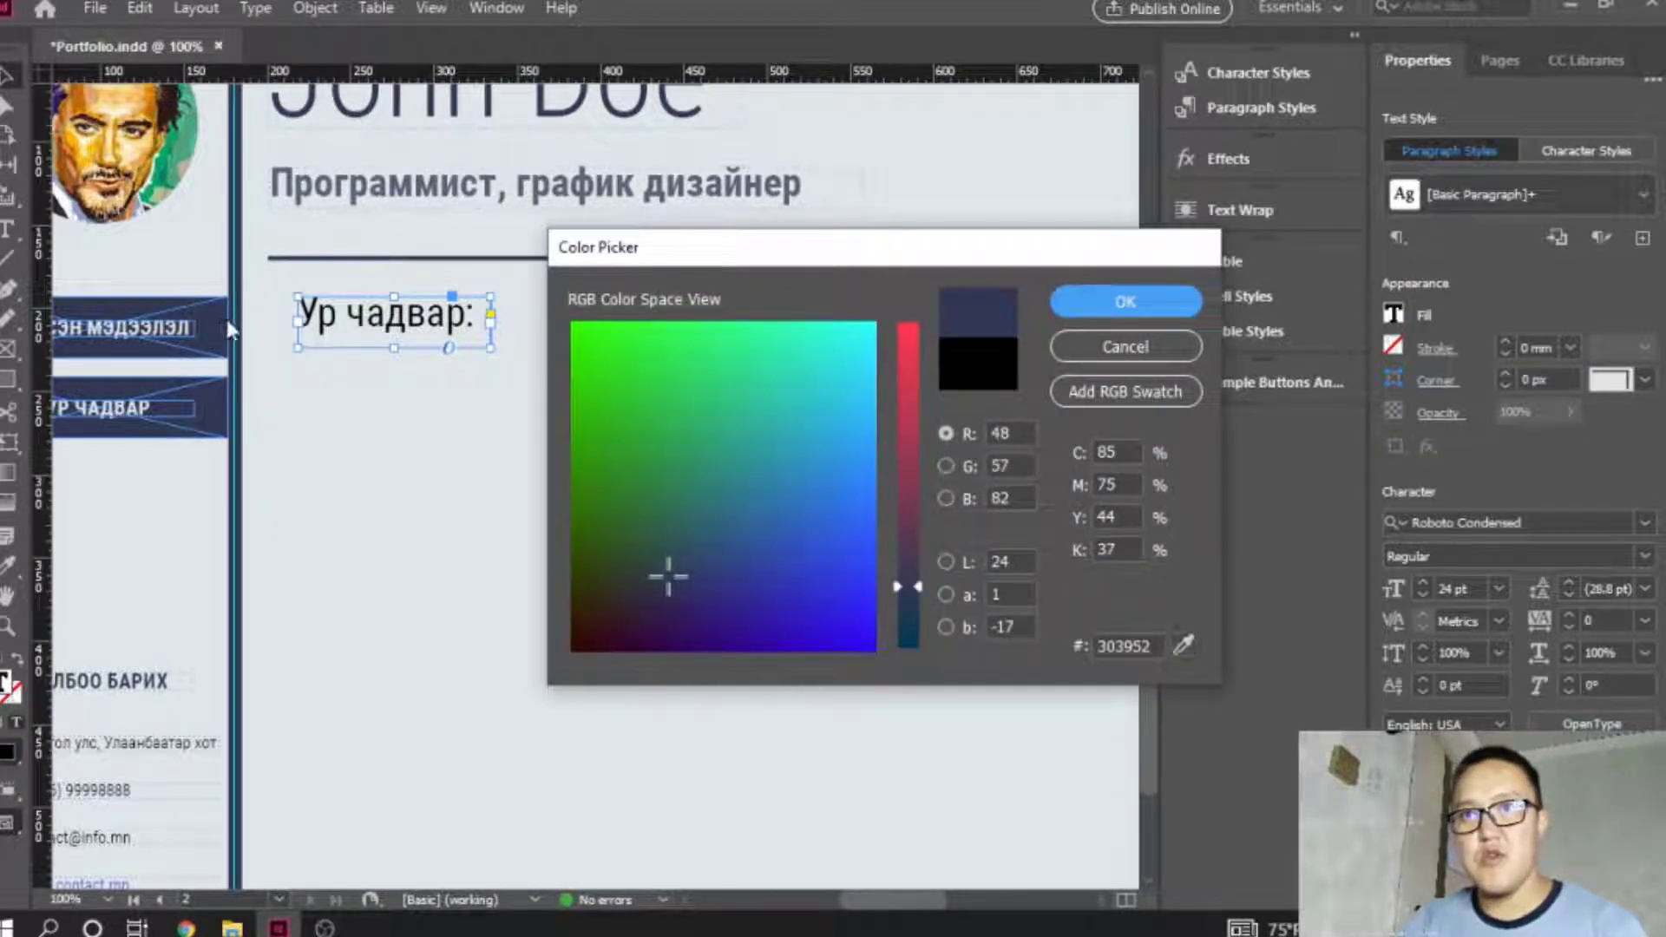
left_click(1081, 314)
left_click(539, 425)
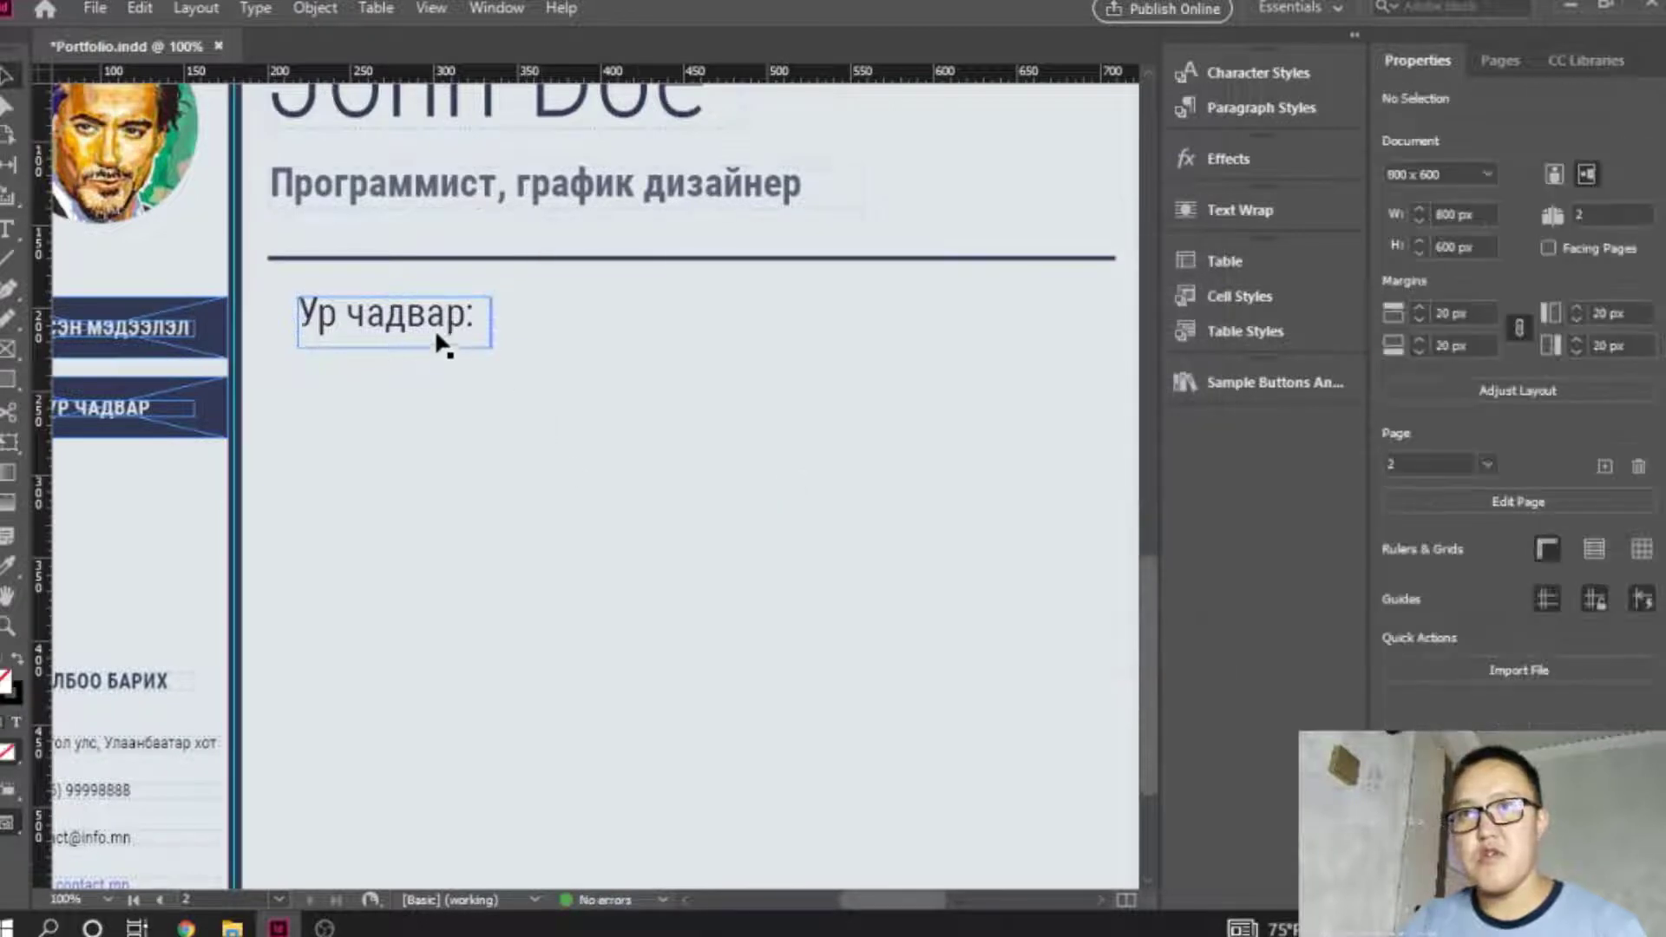
left_click_drag(434, 322, 409, 310)
left_click(521, 430)
Draw a wide, empty text frame below the "Ур чадвар:" heading on page 2, aligned with the heading's start.
scroll(434, 503, "down", 3)
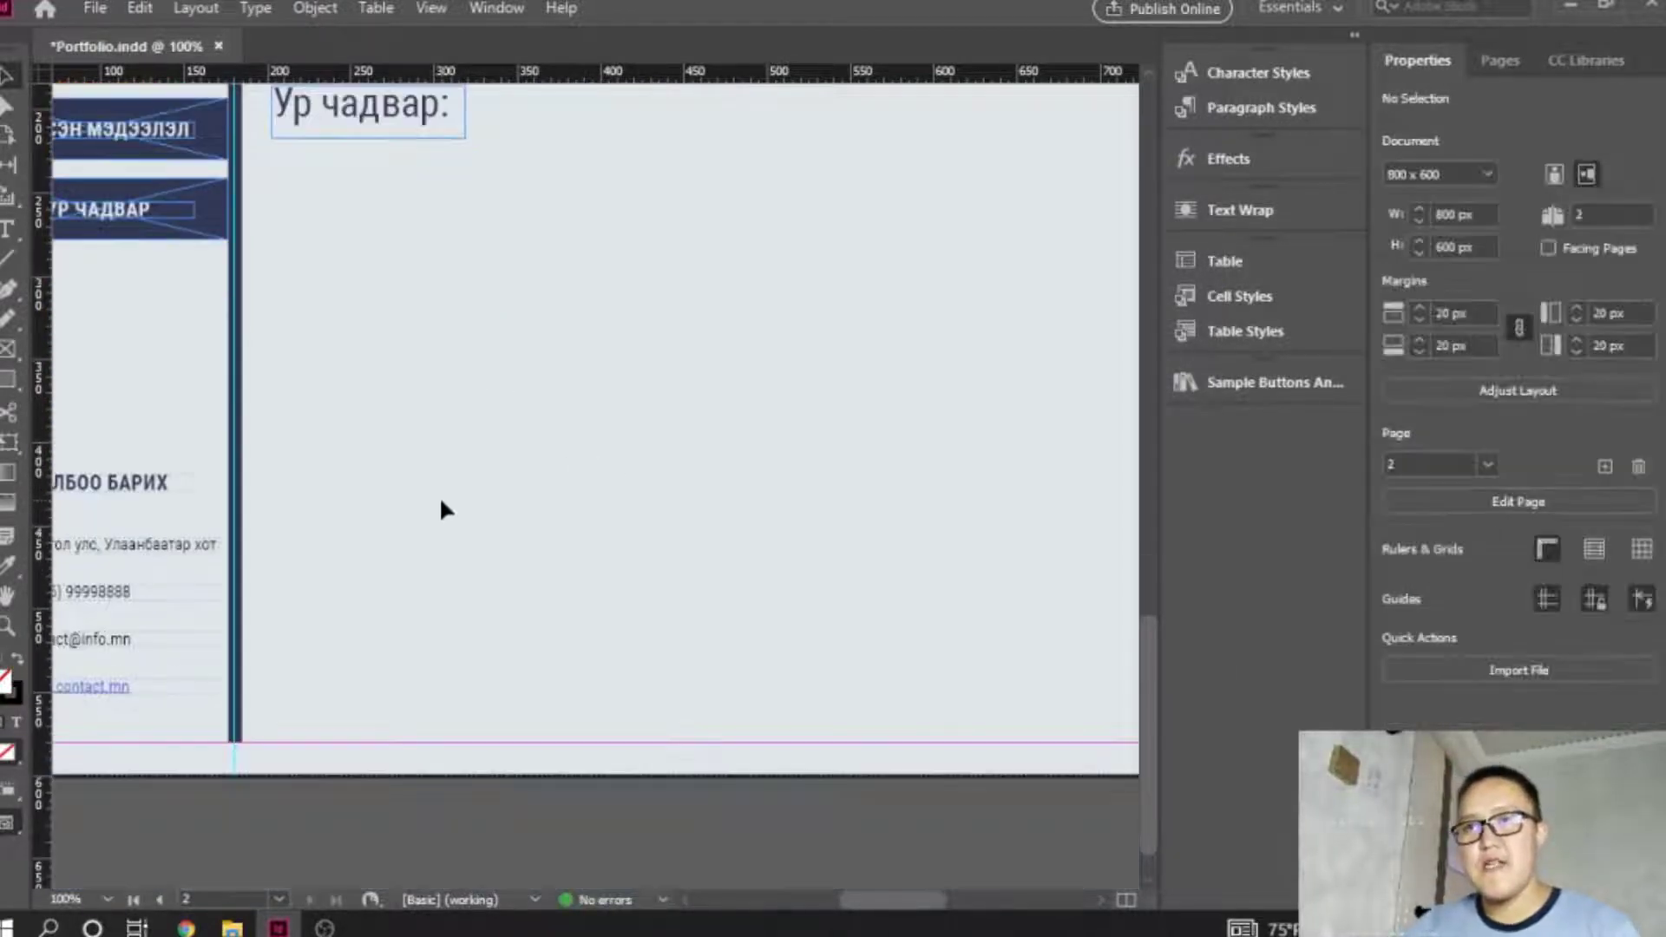
left_click(8, 228)
left_click_drag(272, 226, 951, 320)
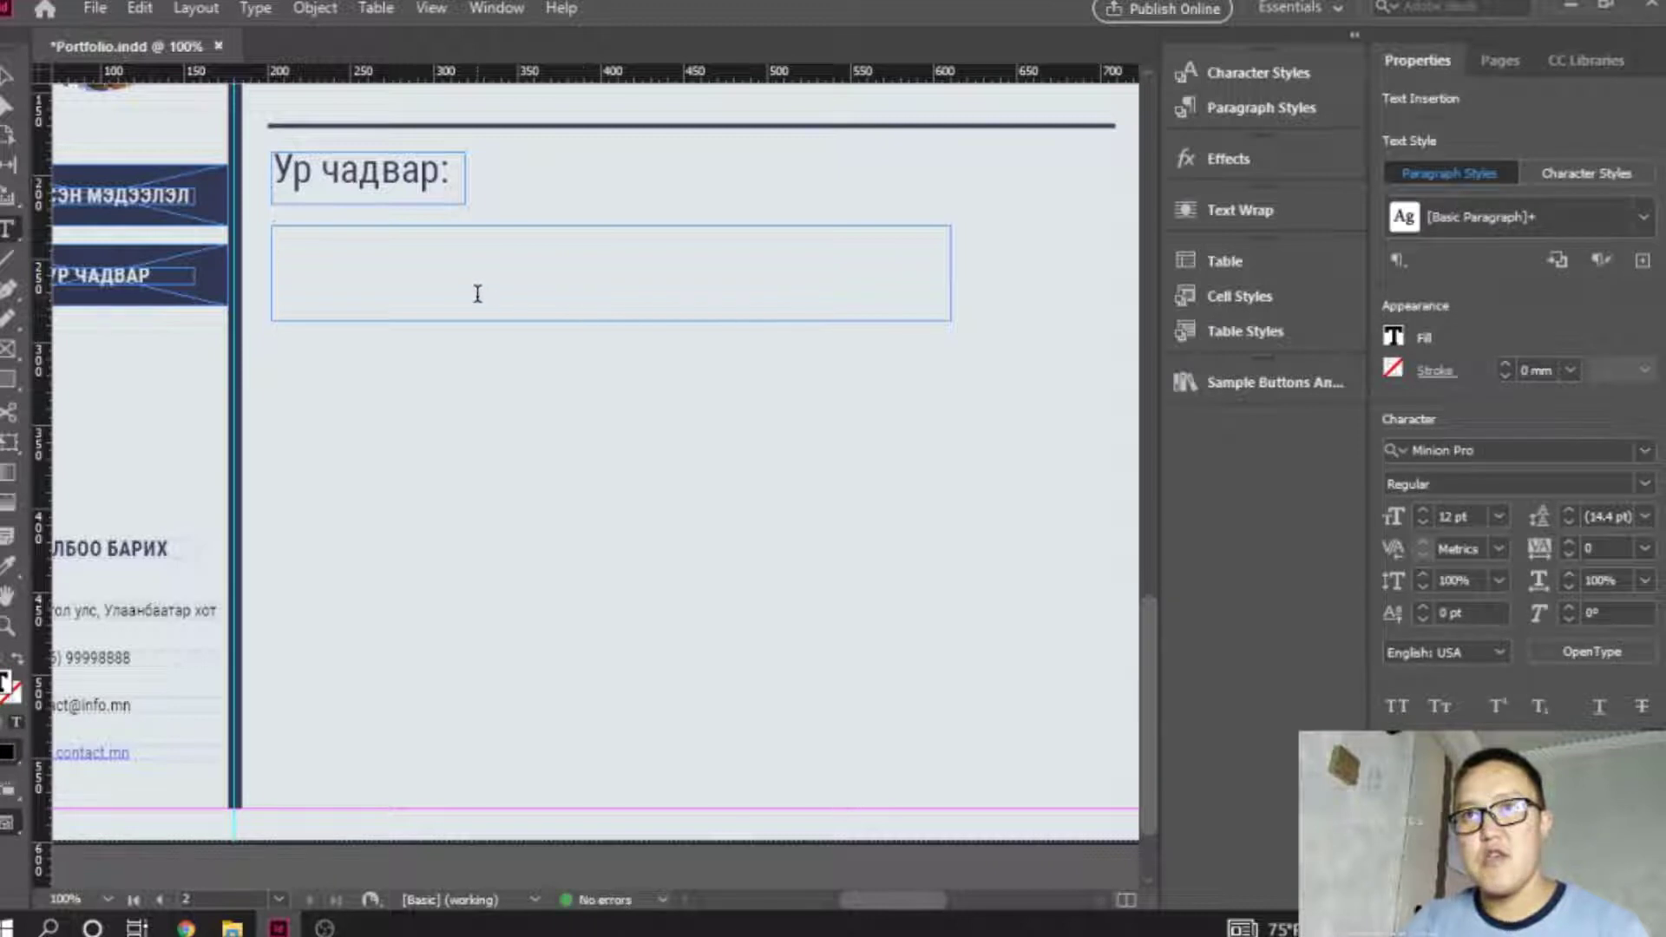
Fill the empty frame below "Ур чадвар:" with placeholder text and move it down to leave room for a subheading.
right_click(395, 270)
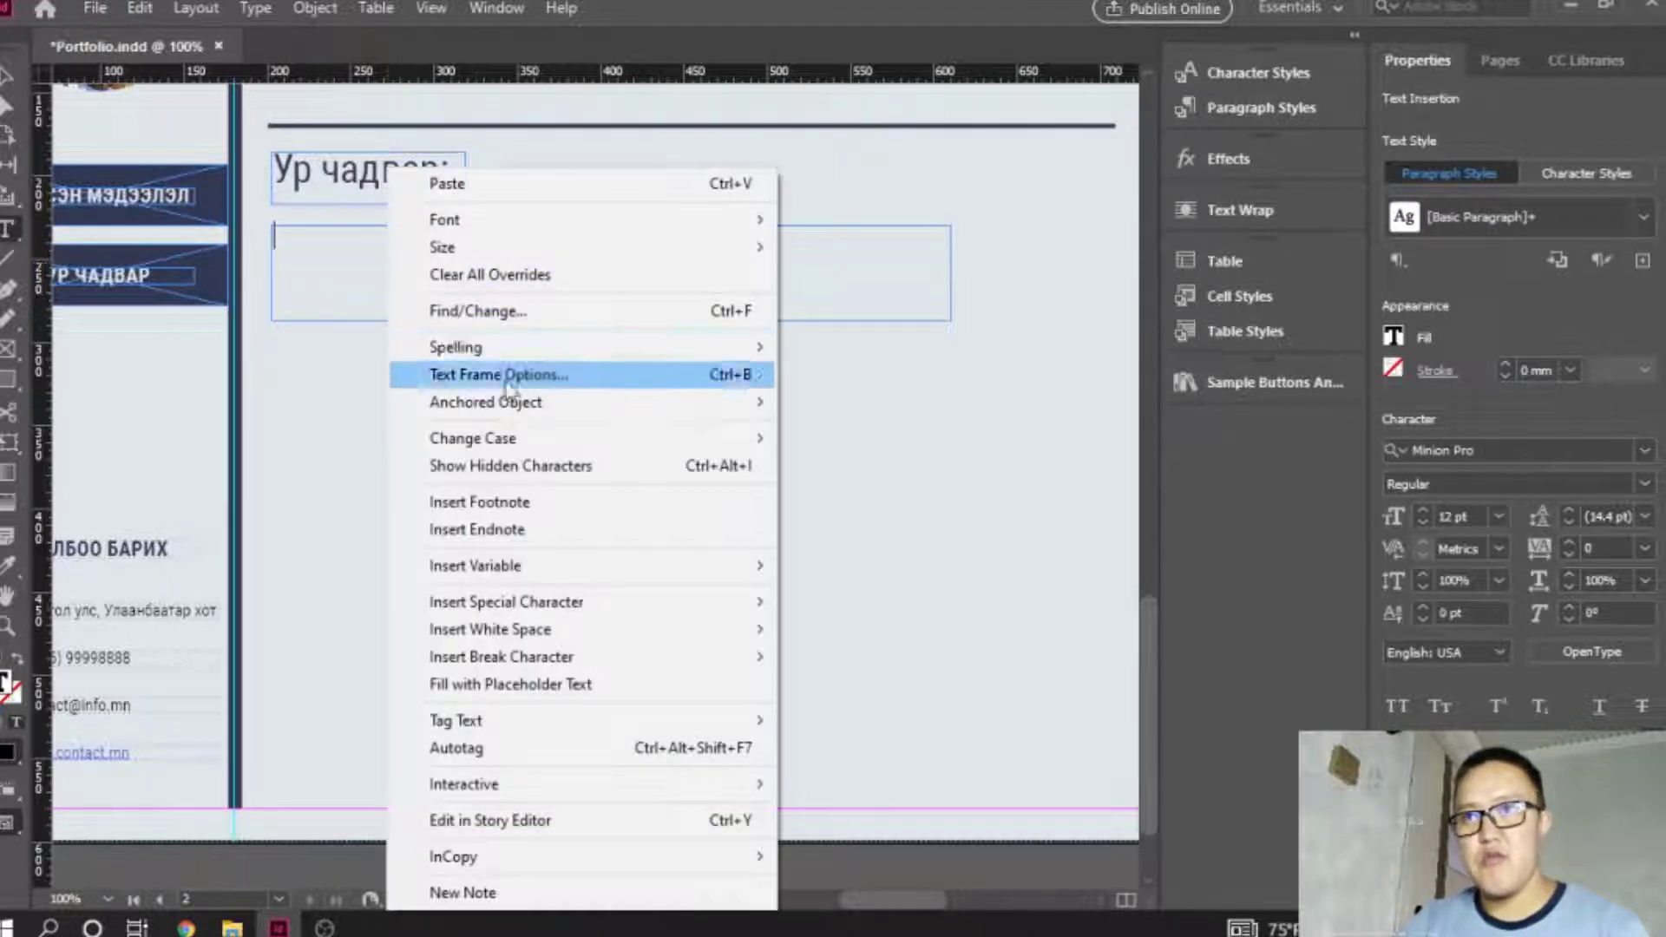
left_click(538, 685)
left_click(8, 76)
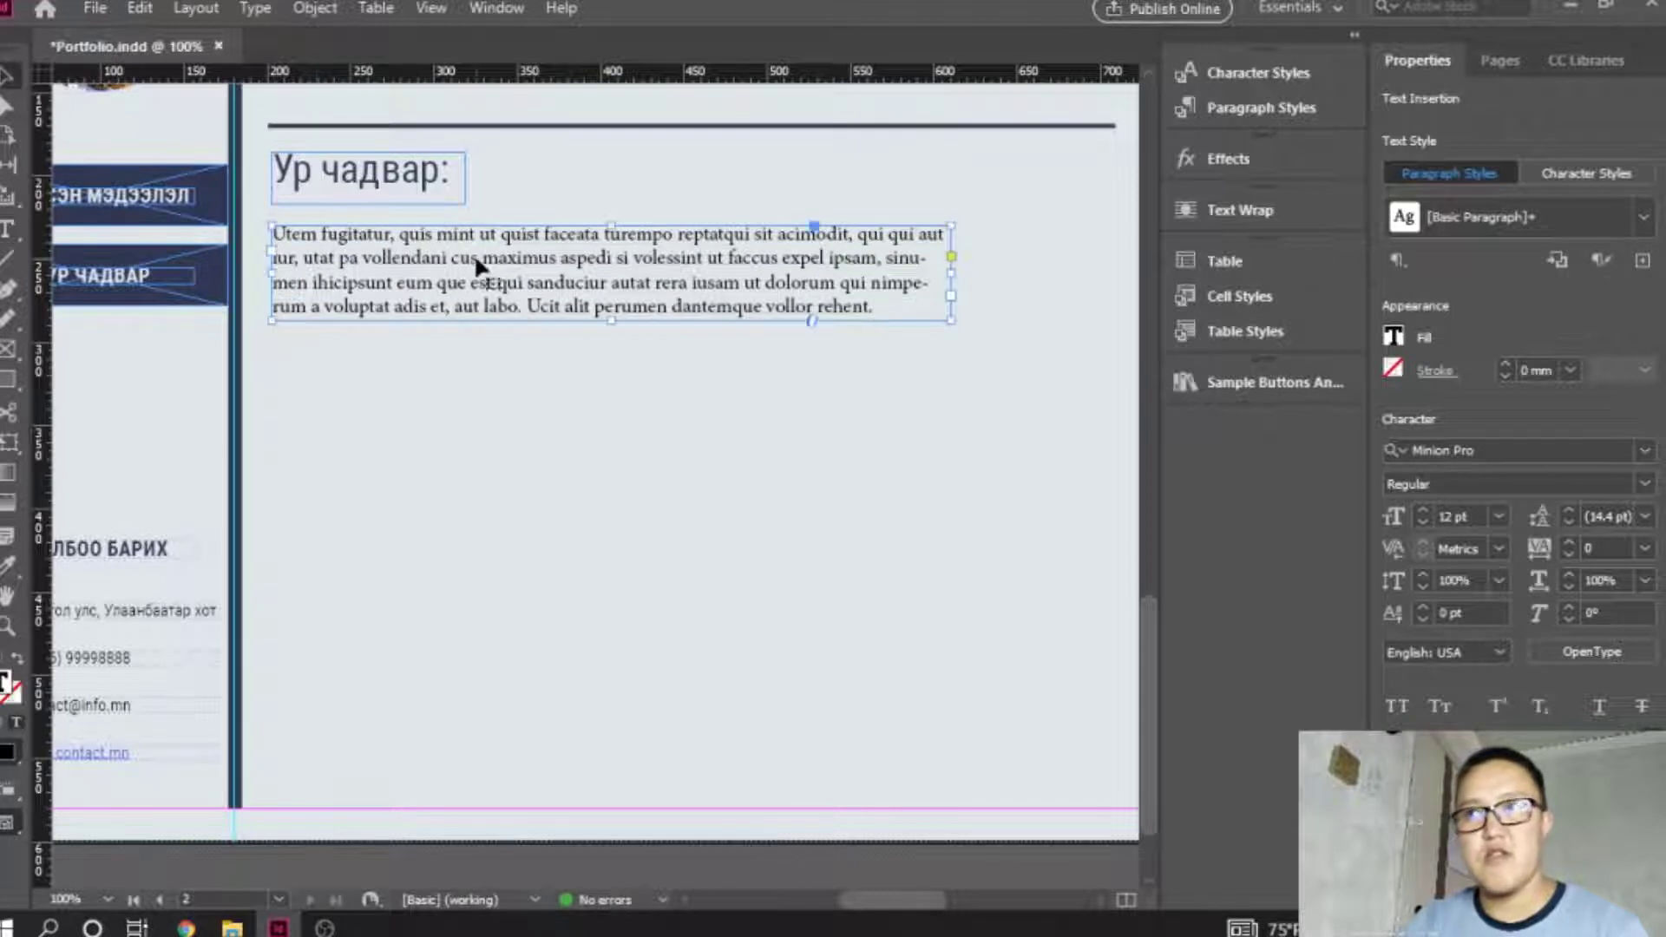
mouse_move(479, 289)
left_mouse_down()
mouse_move(529, 291)
mouse_move(495, 298)
left_mouse_up()
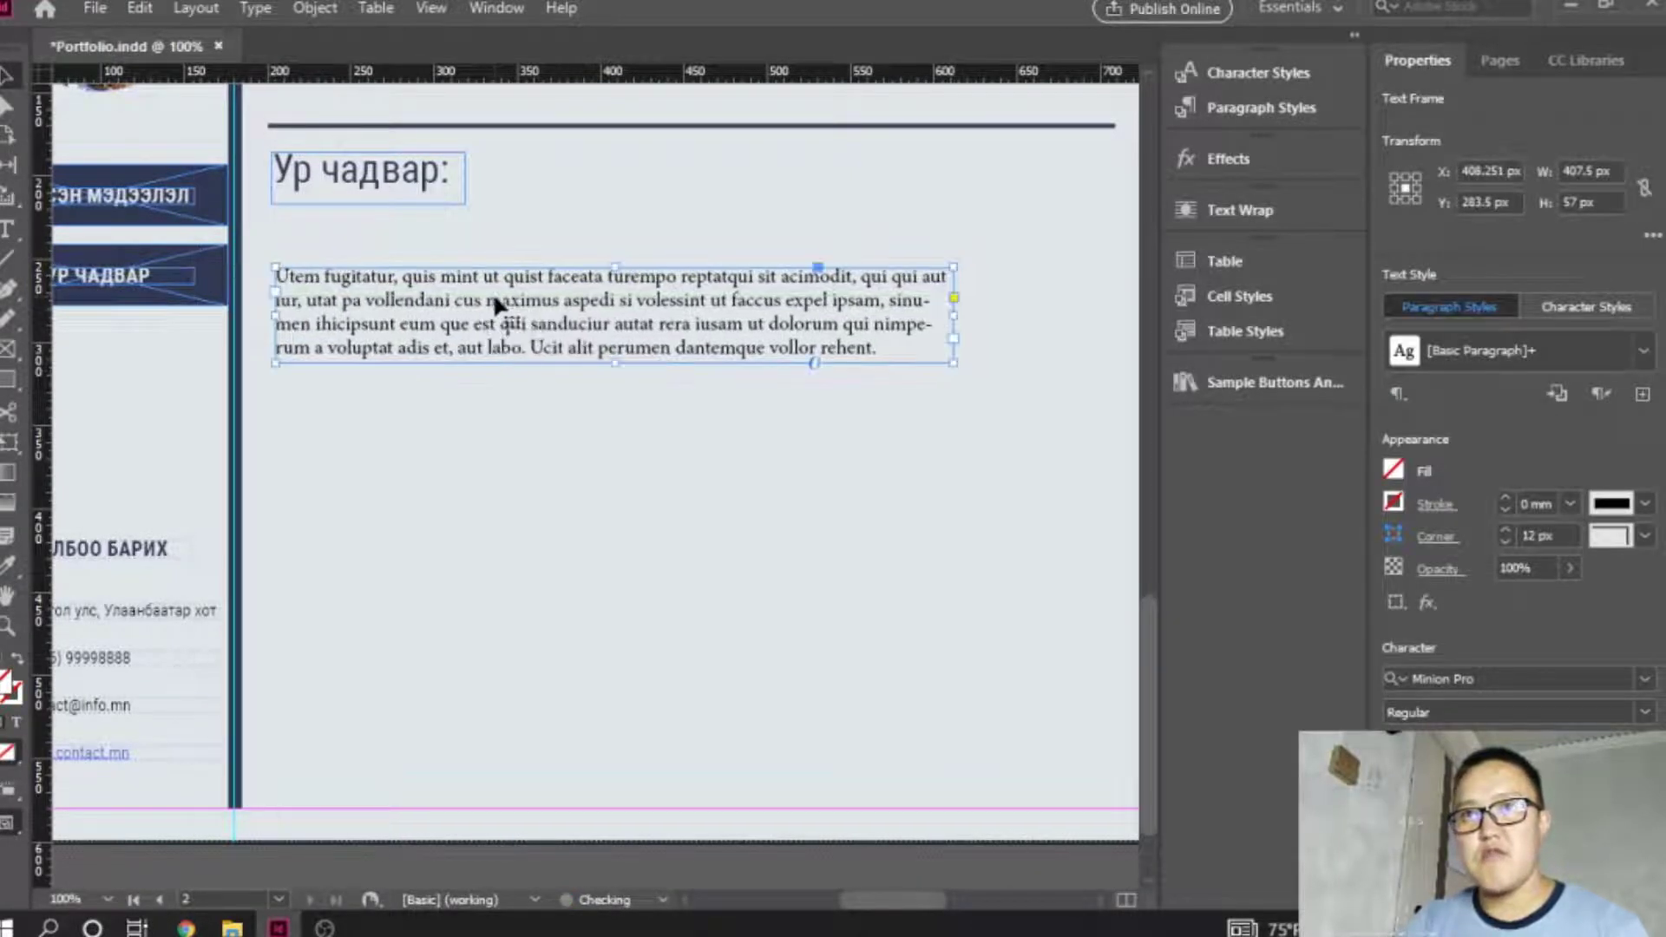
Duplicate the "Ур чадвар:" heading, place the copy just above the placeholder paragraph and change its text to "Чадвар 1:".
left_click(406, 186)
key("ctrl+v")
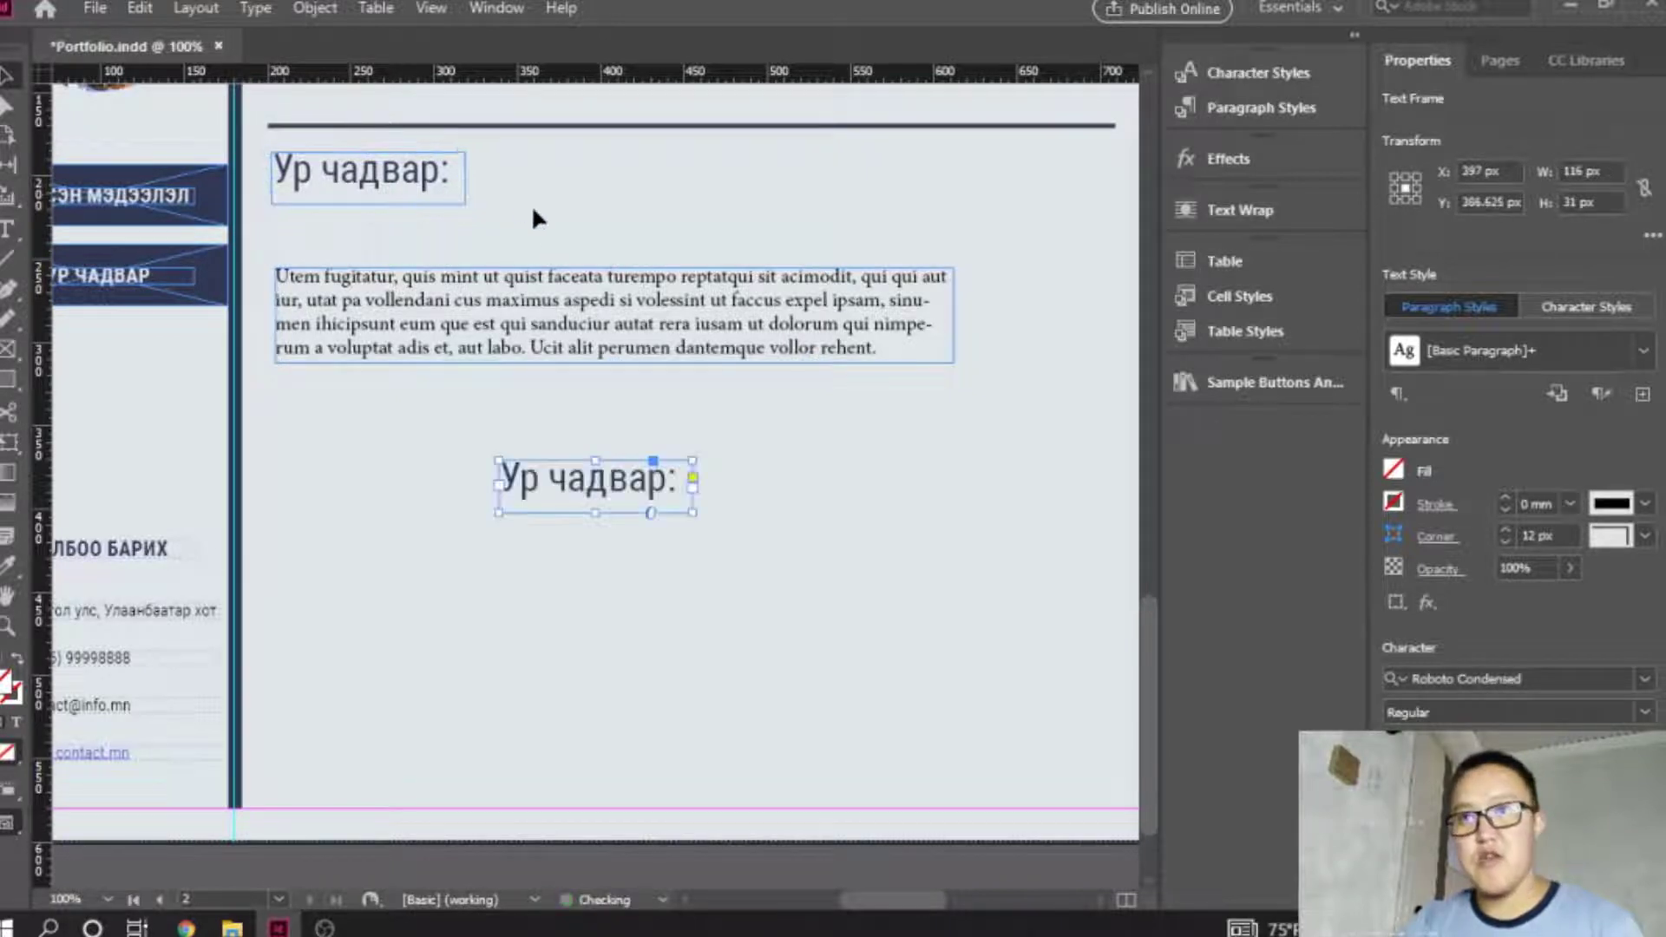
left_click_drag(610, 493, 223, 209)
double_click(394, 242)
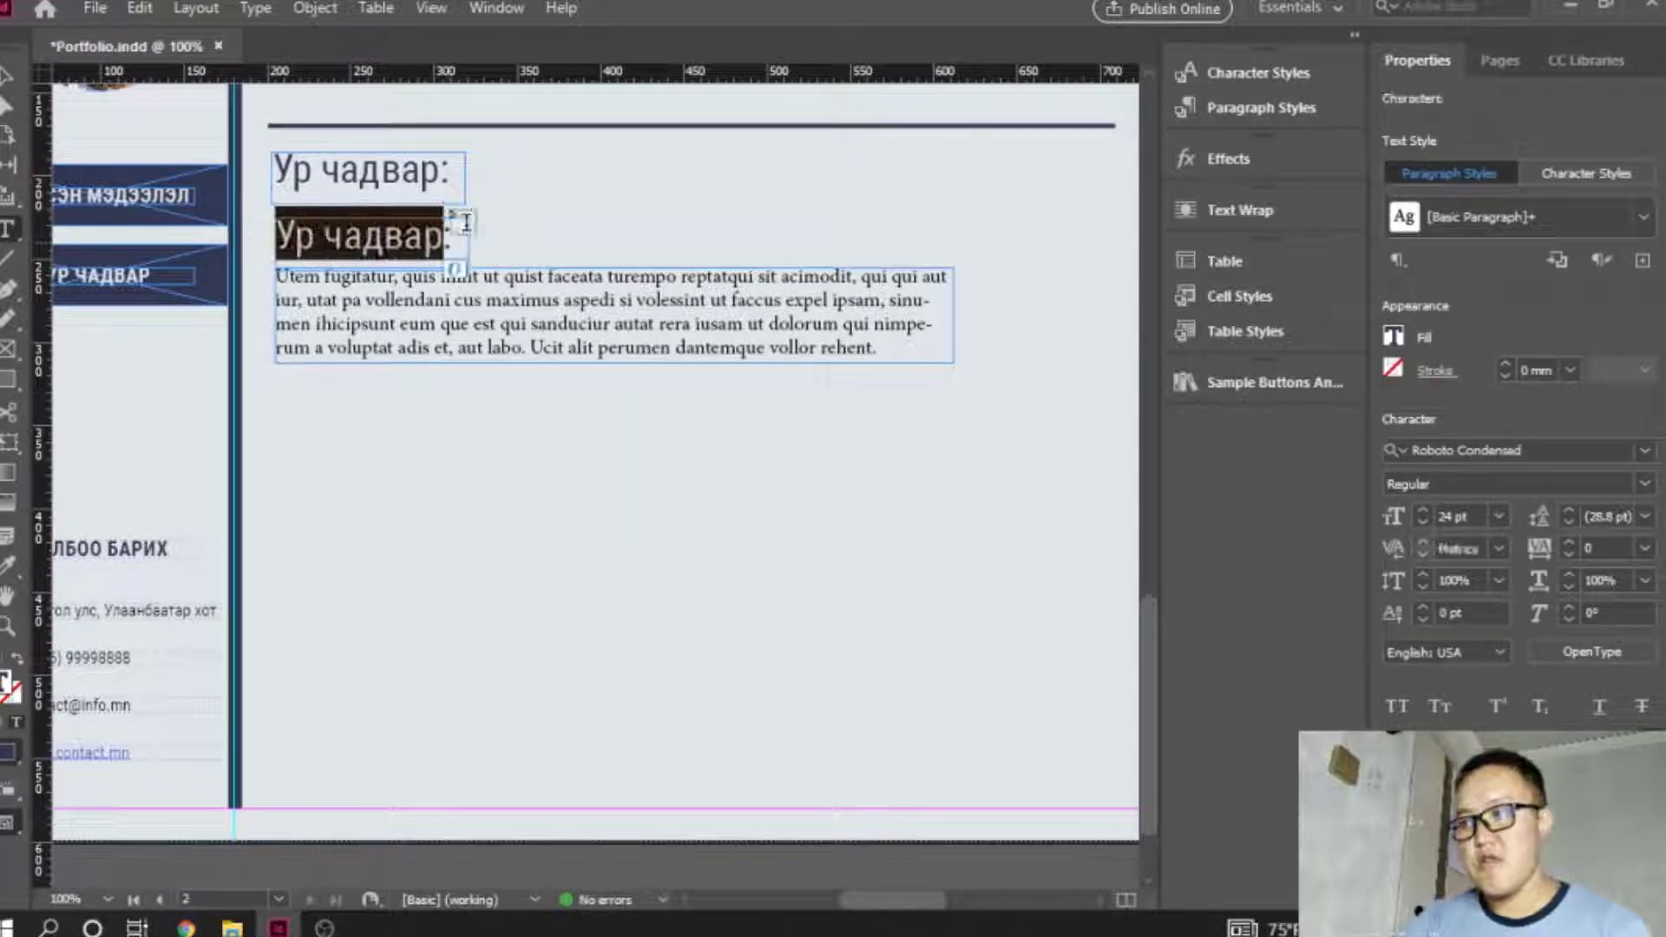
type("Ек")
key("BackSpace")
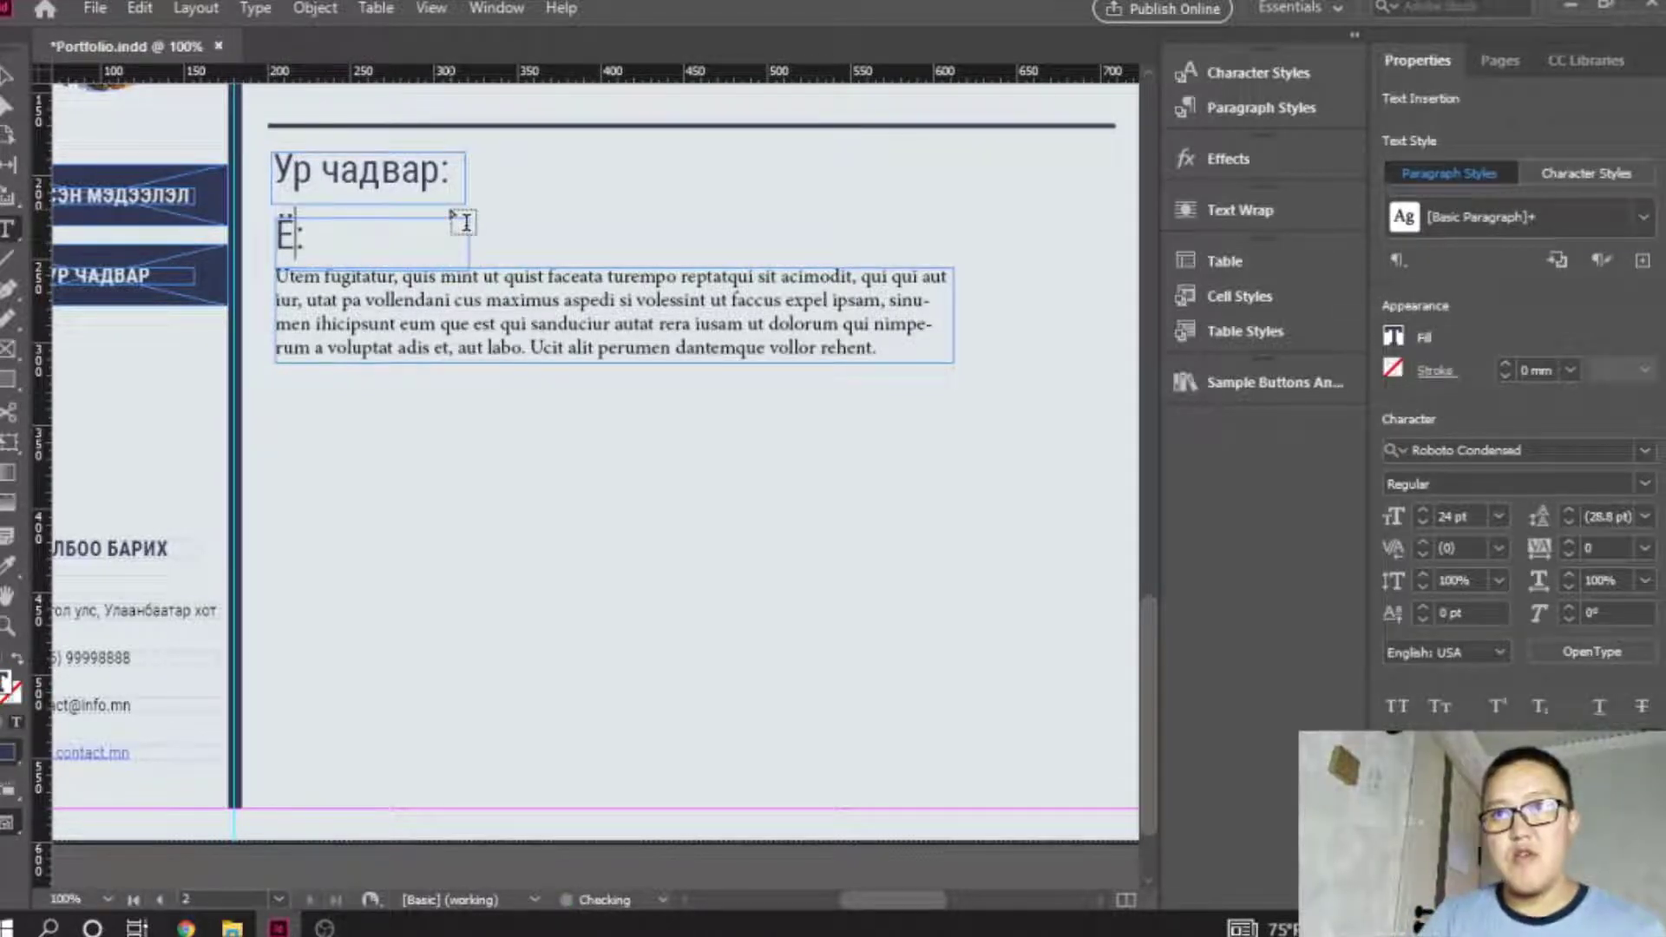
key("BackSpace")
type("С")
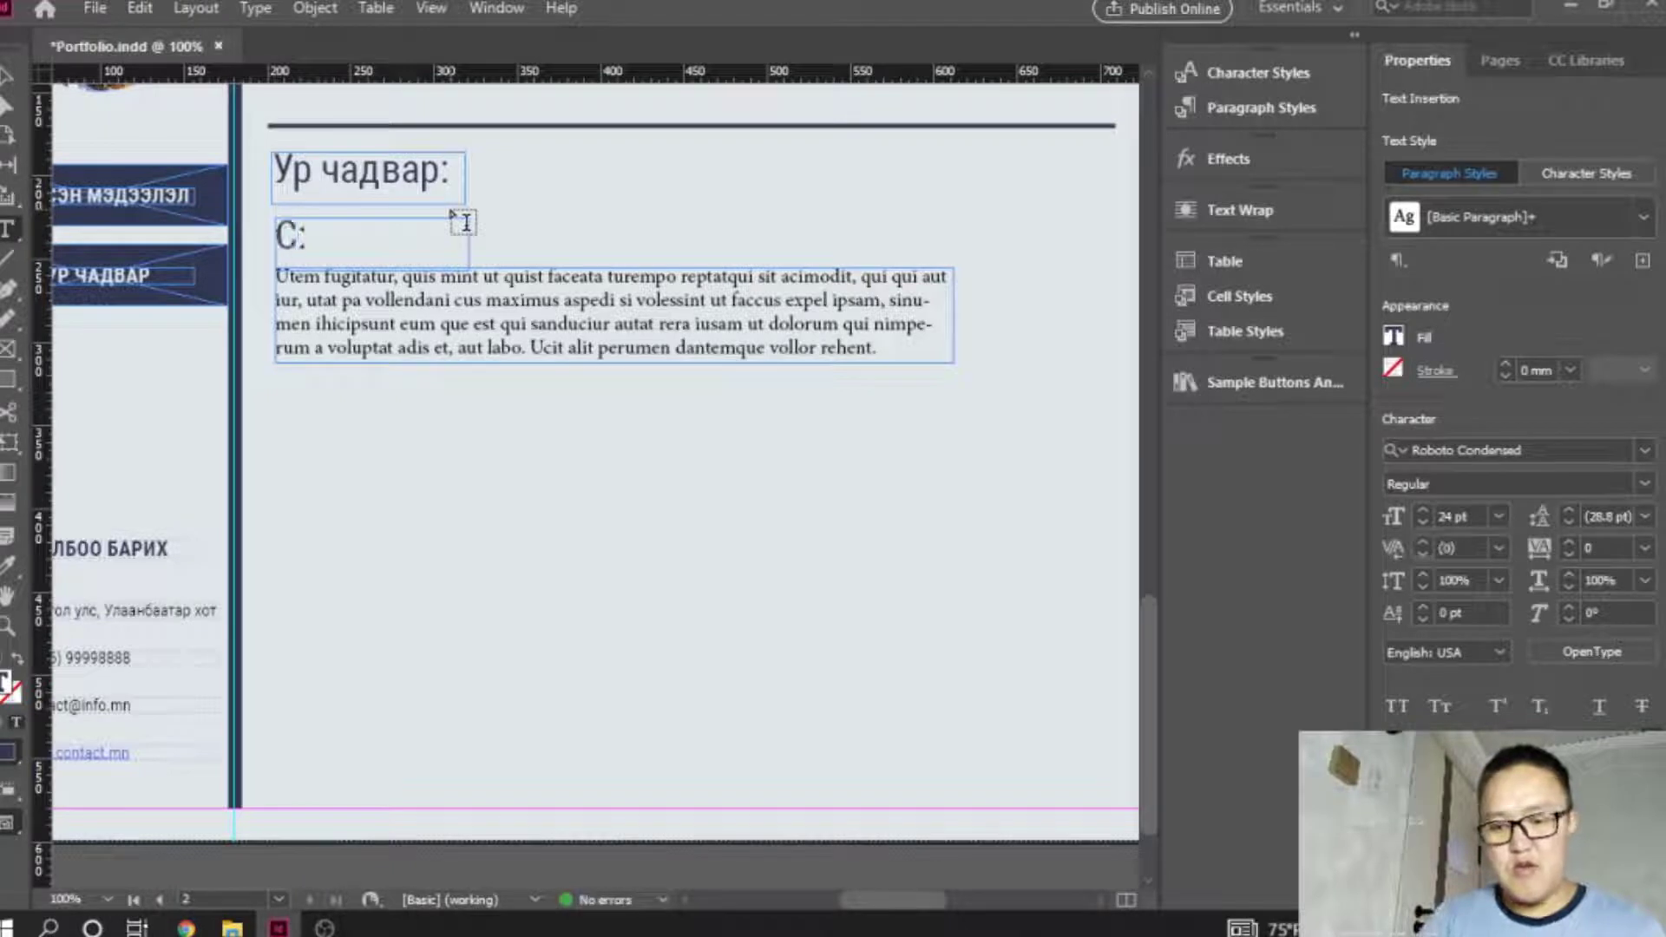
key("BackSpace")
type("Чад")
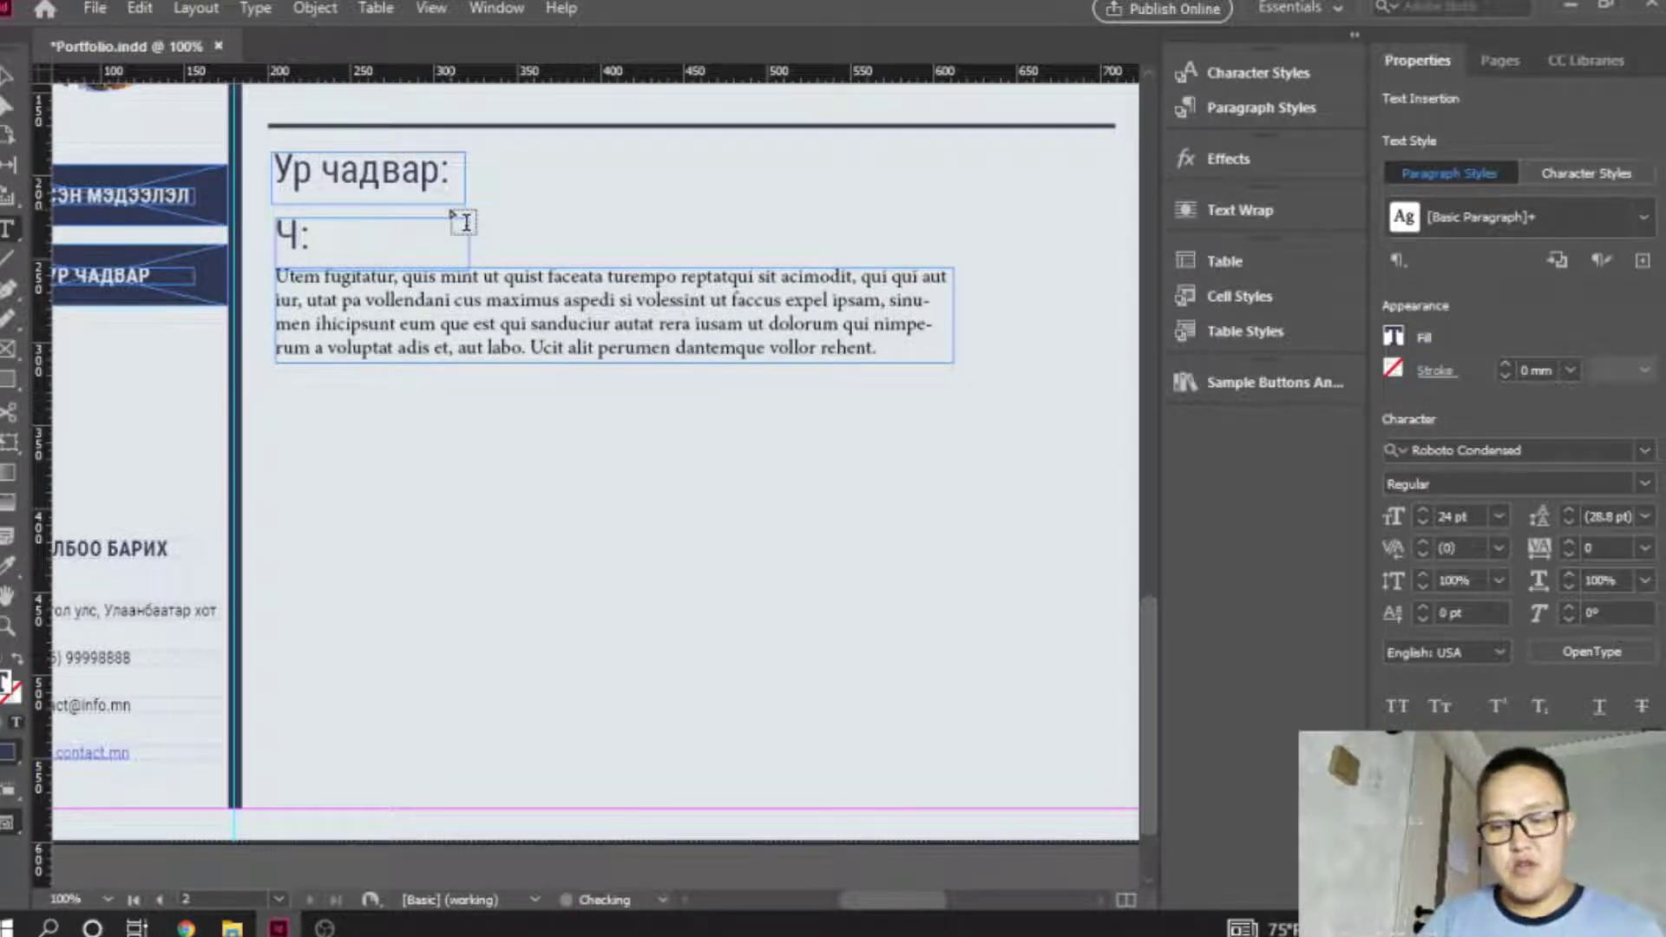
type("вар 1")
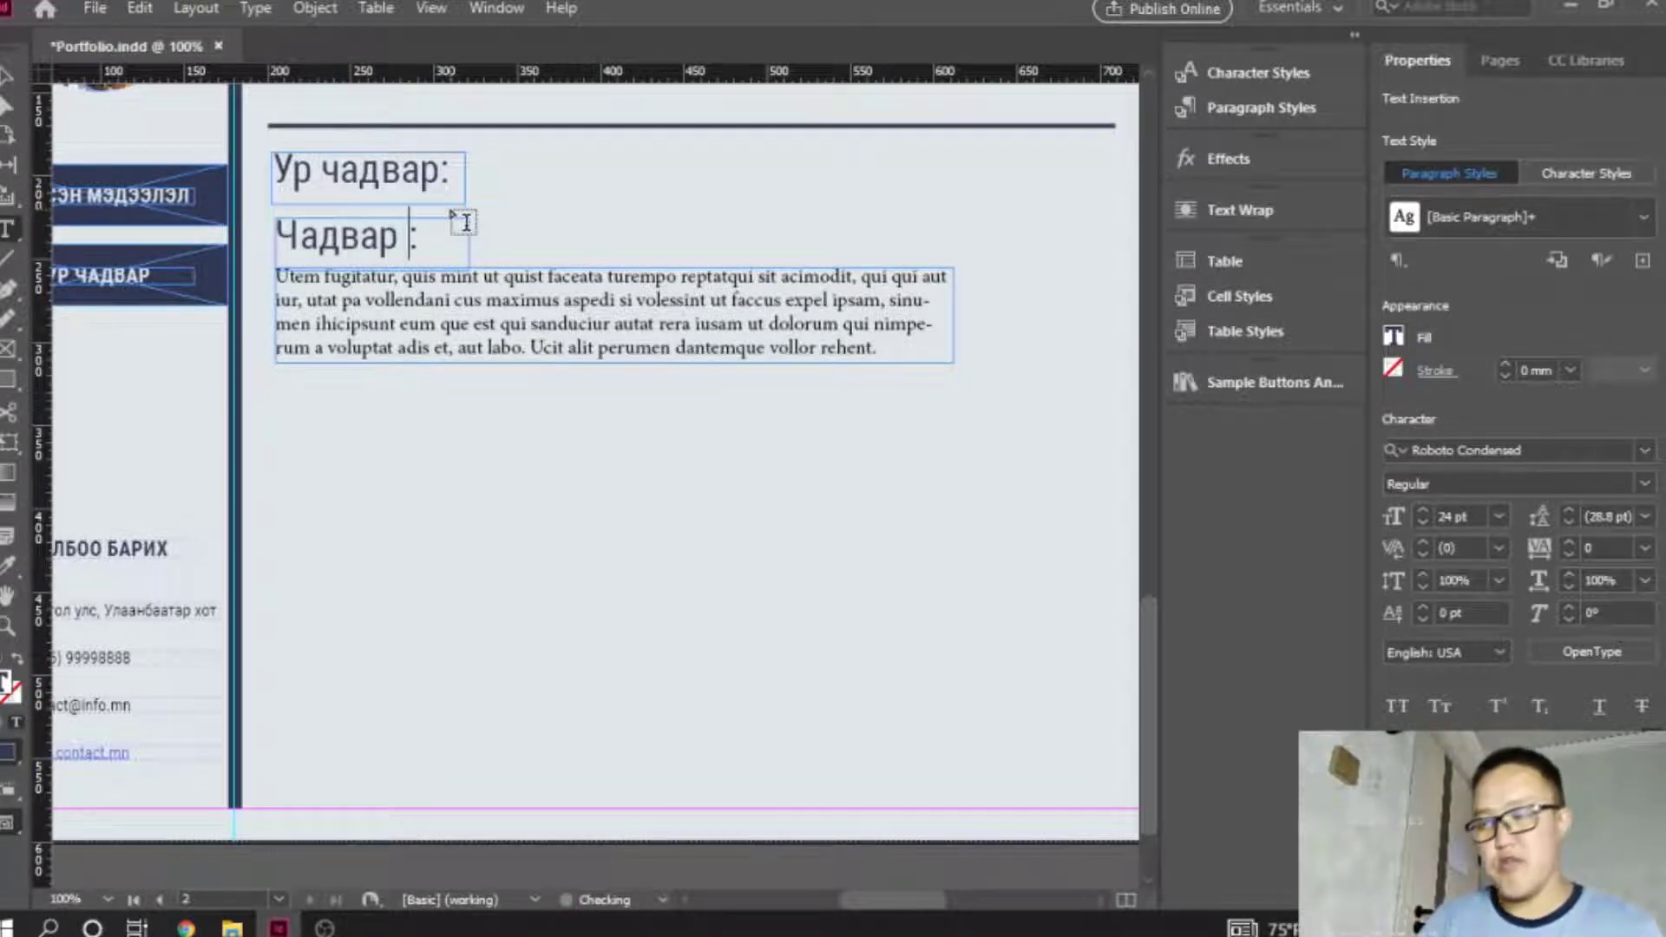
key("Escape")
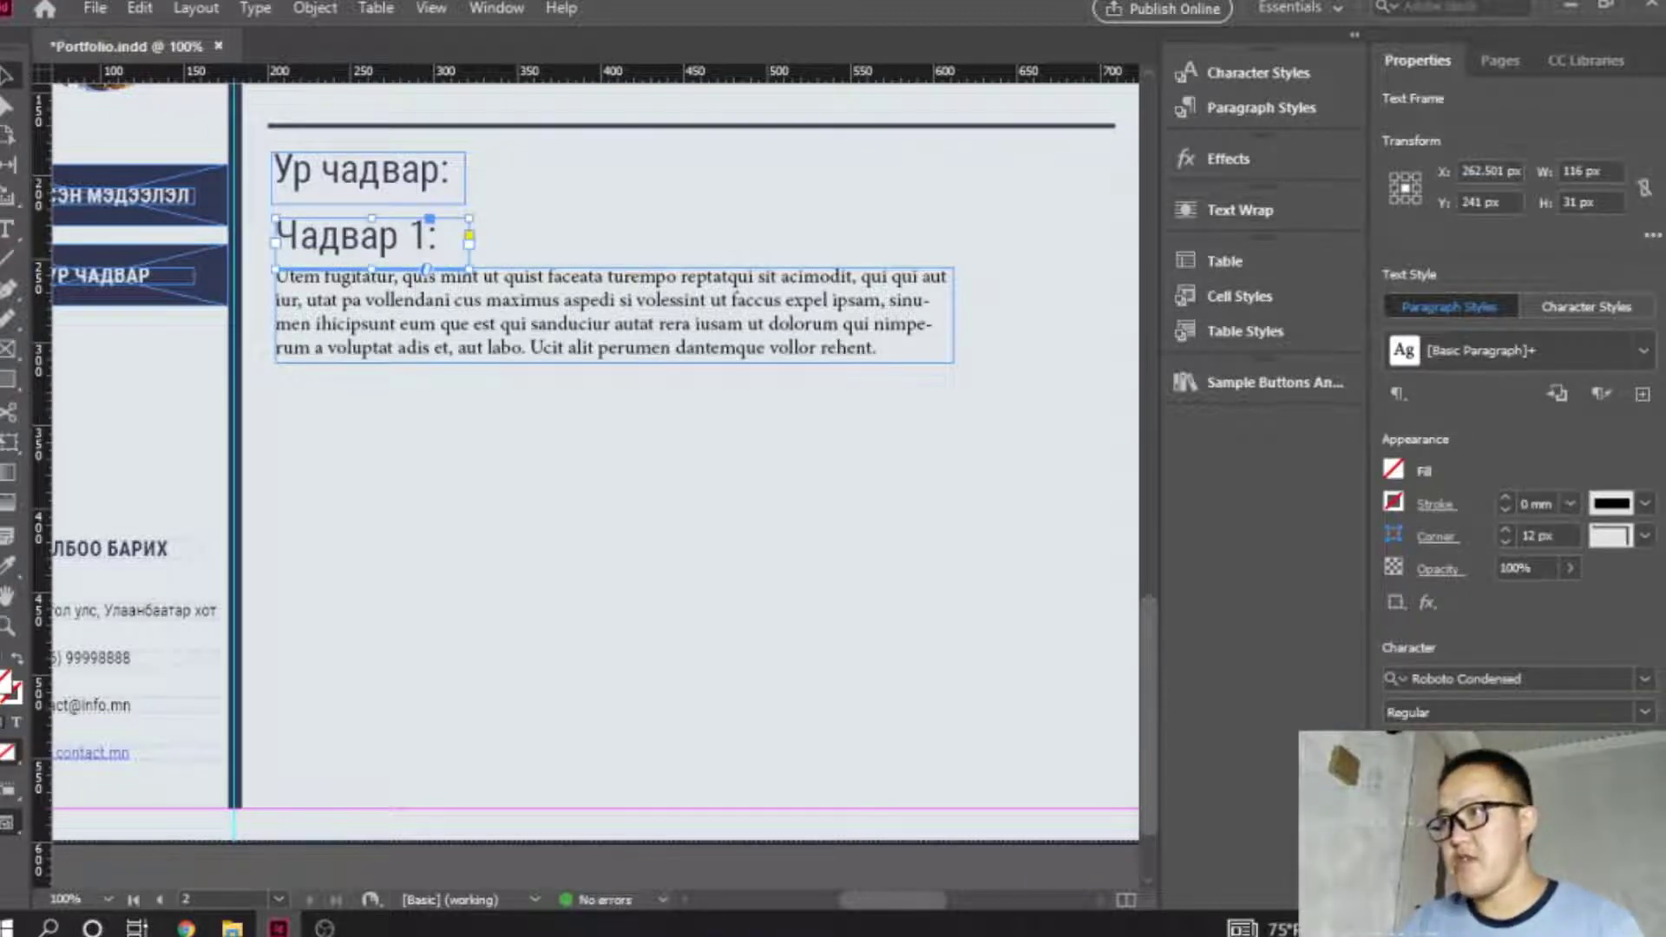
Reduce the "Чадвар 1:" subheading's font size and shorten its frame to about 15.5 px high, keeping it just above the paragraph.
left_click(1501, 746)
left_click(1481, 562)
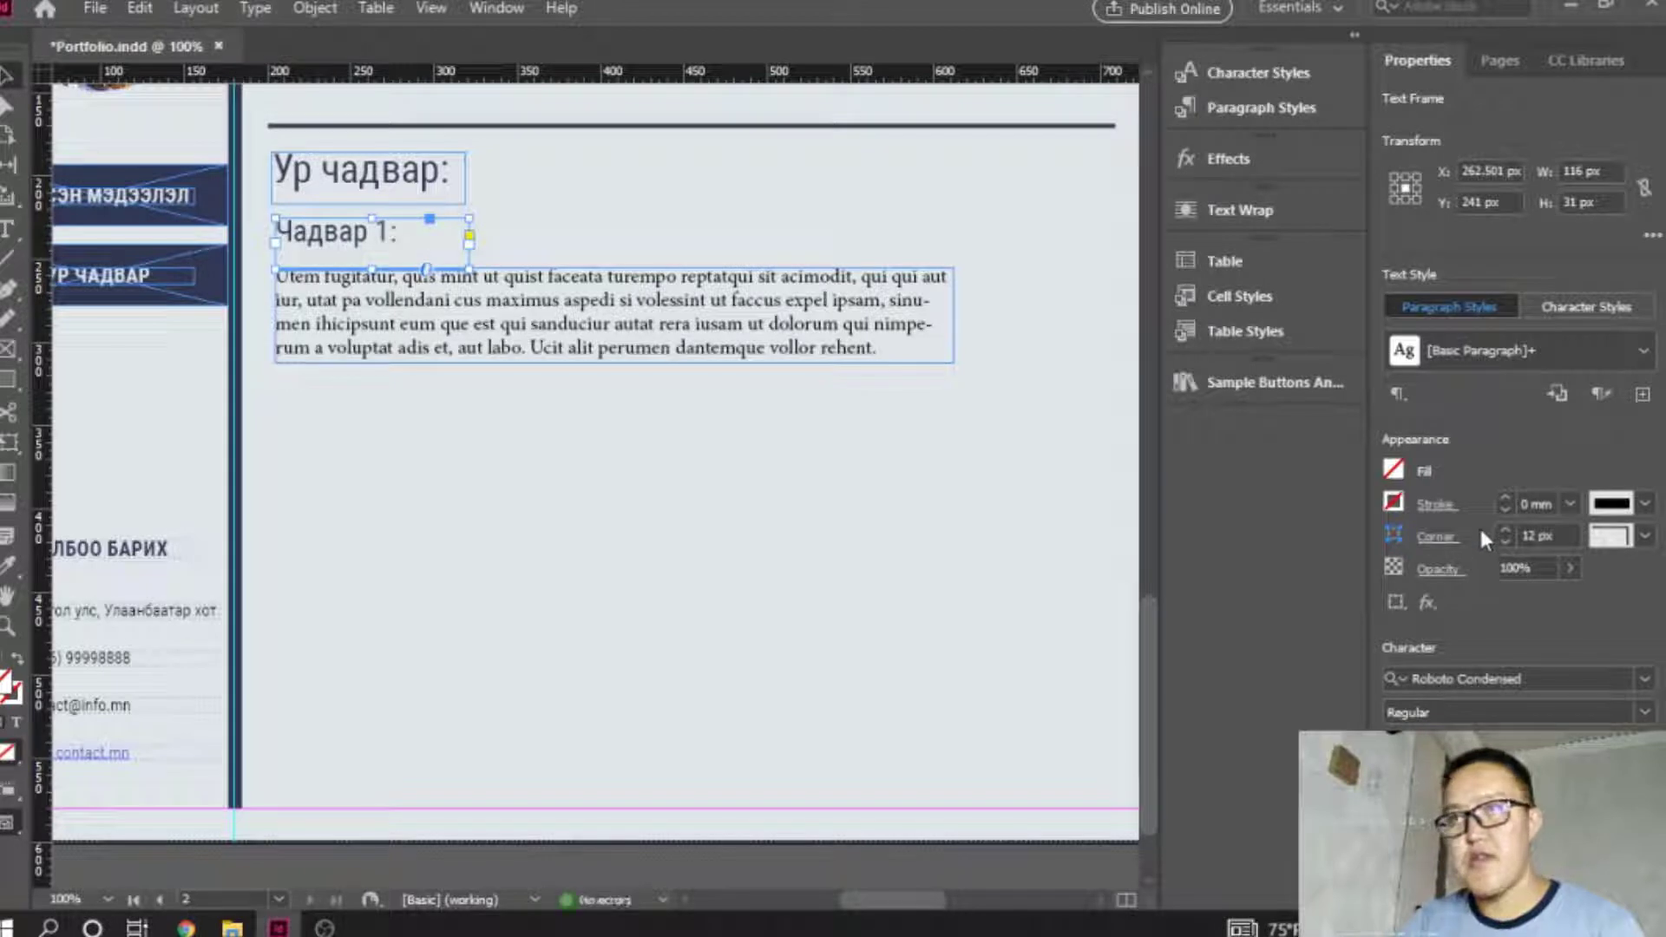
left_click(1501, 746)
left_click(1486, 547)
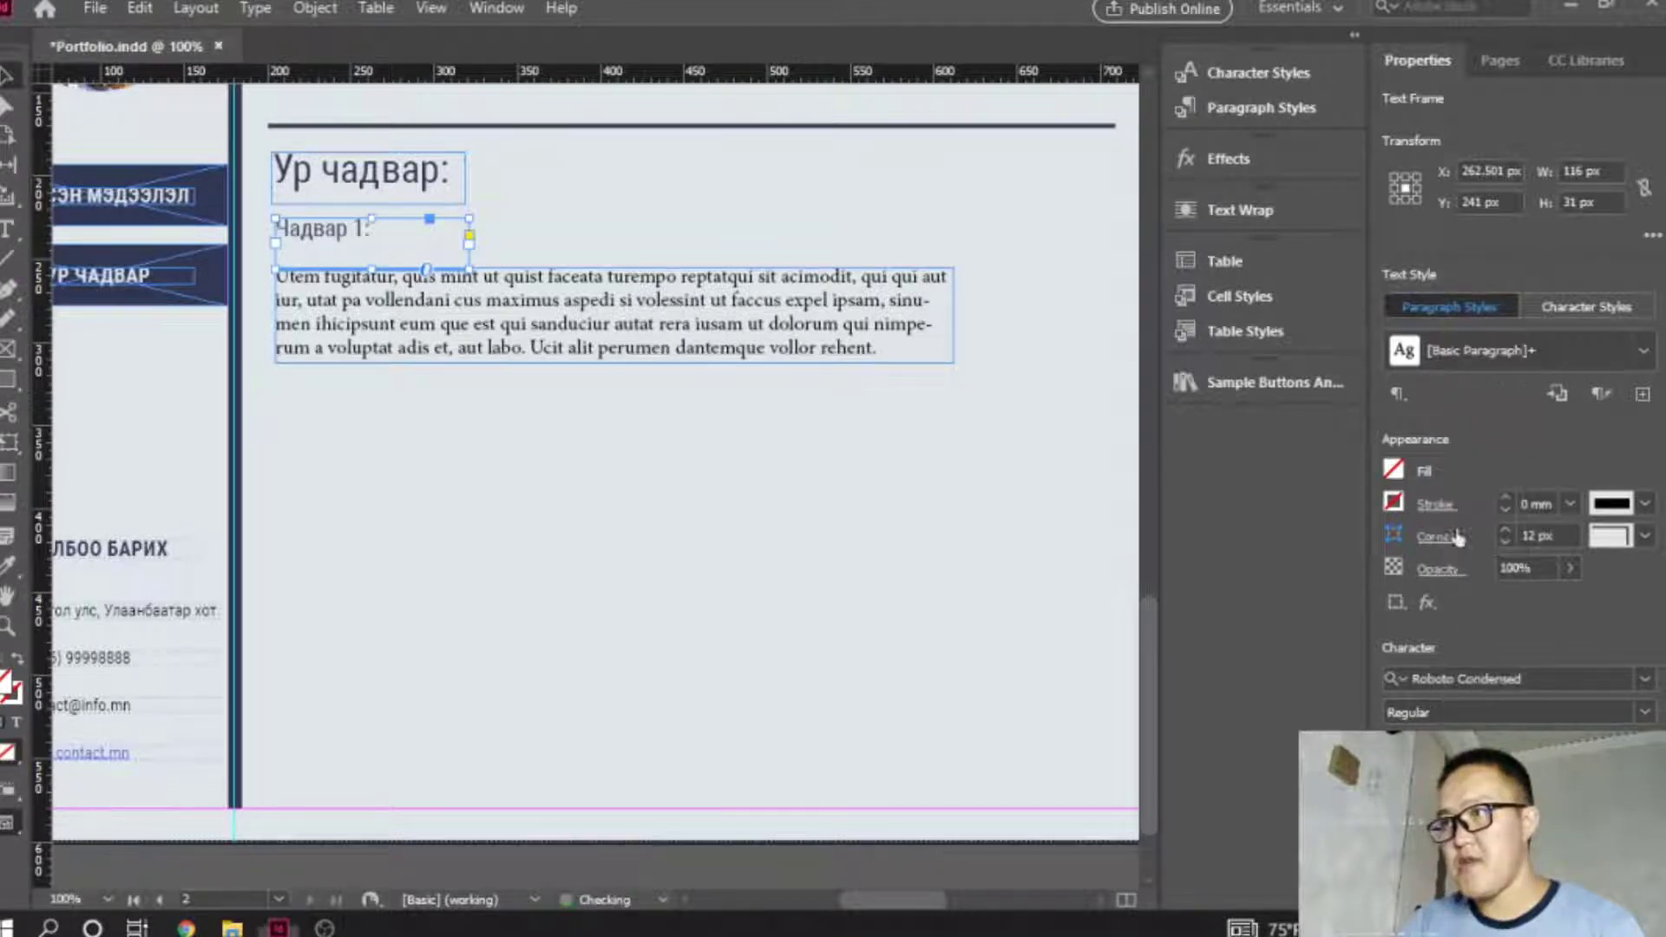
left_click_drag(368, 217, 368, 243)
Nudge the placeholder paragraph down slightly and resize its frame to about 566 px wide and 44 px high.
left_click(486, 302)
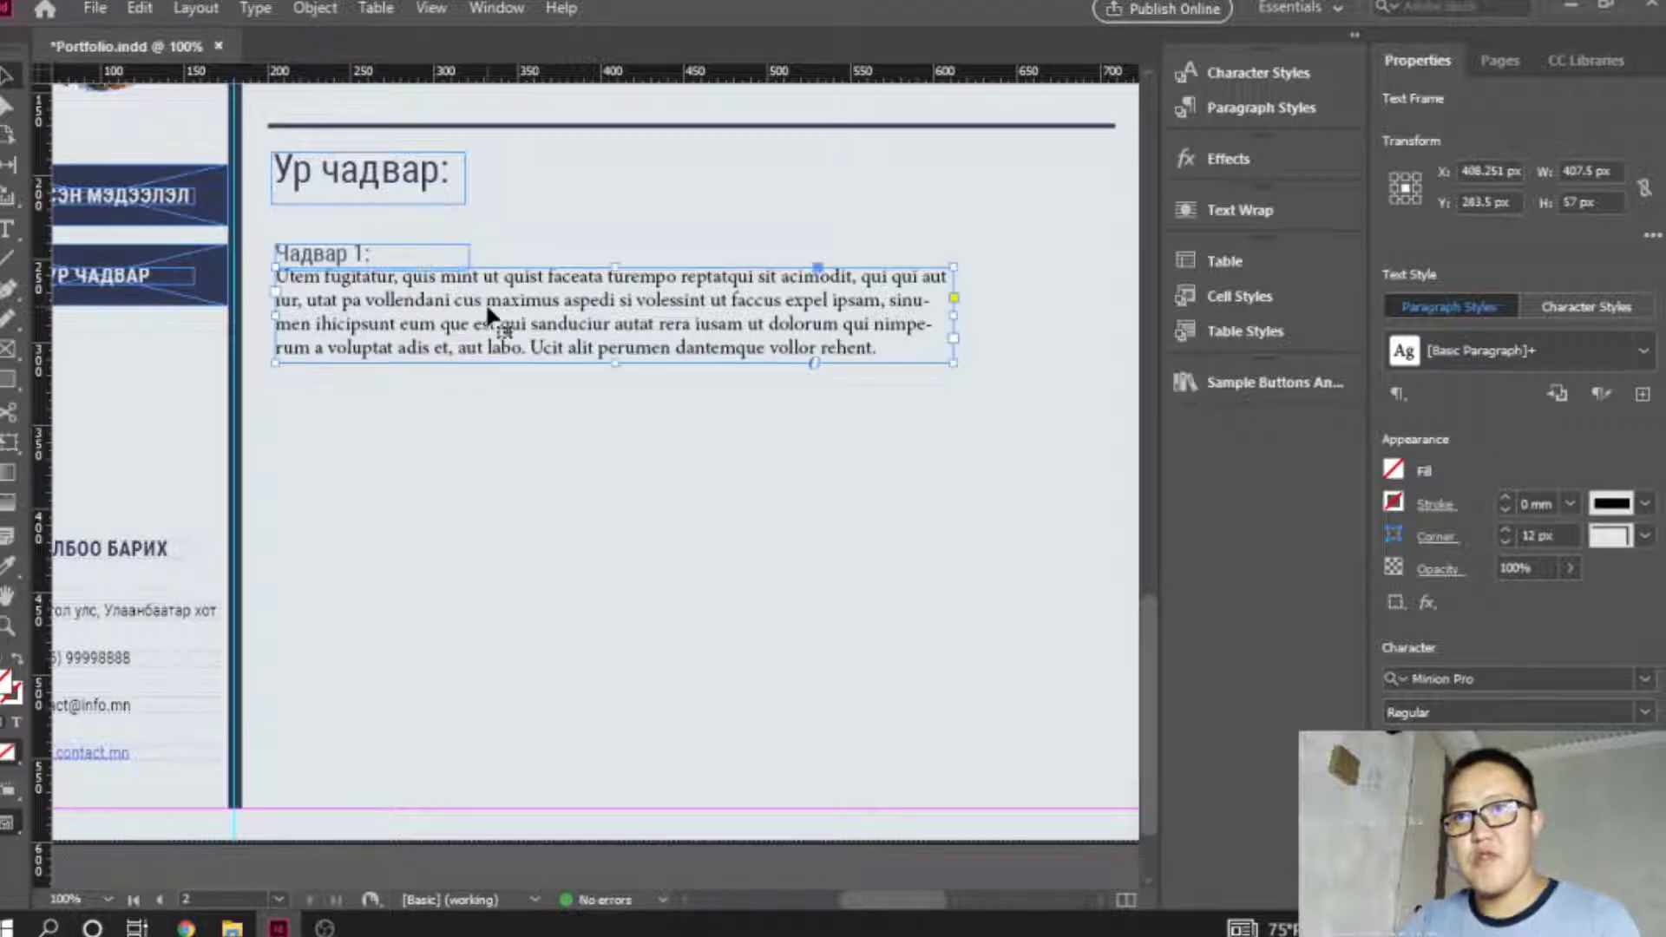
left_click_drag(486, 302, 486, 303)
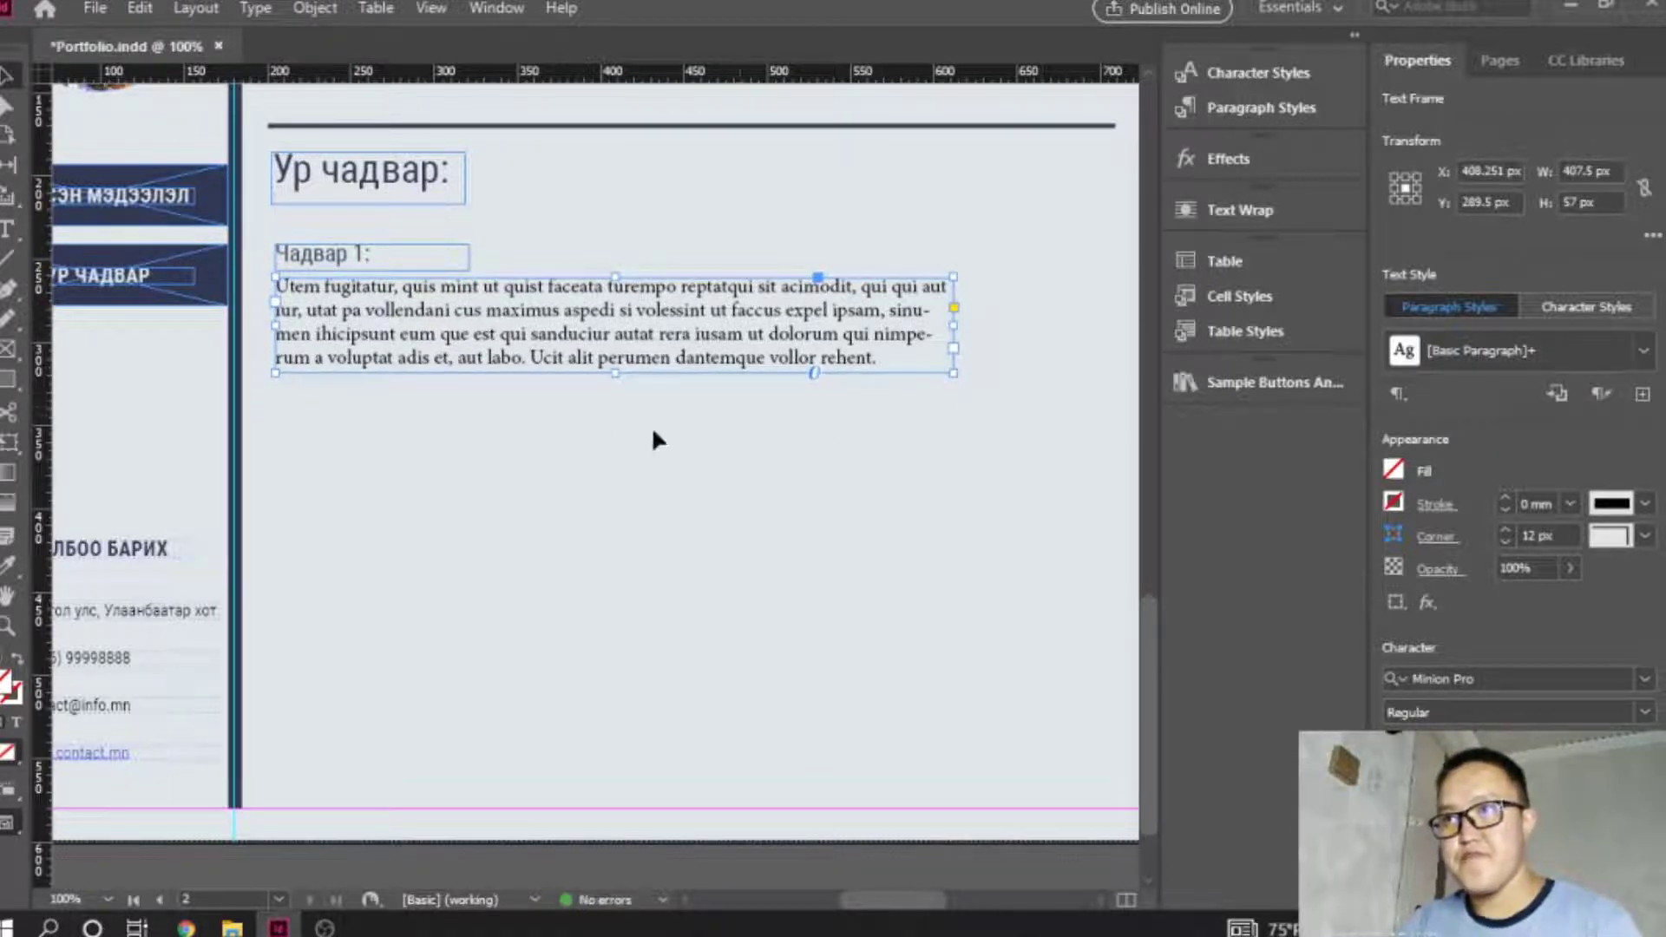
key("ctrl+minus")
left_click_drag(859, 426, 1057, 415)
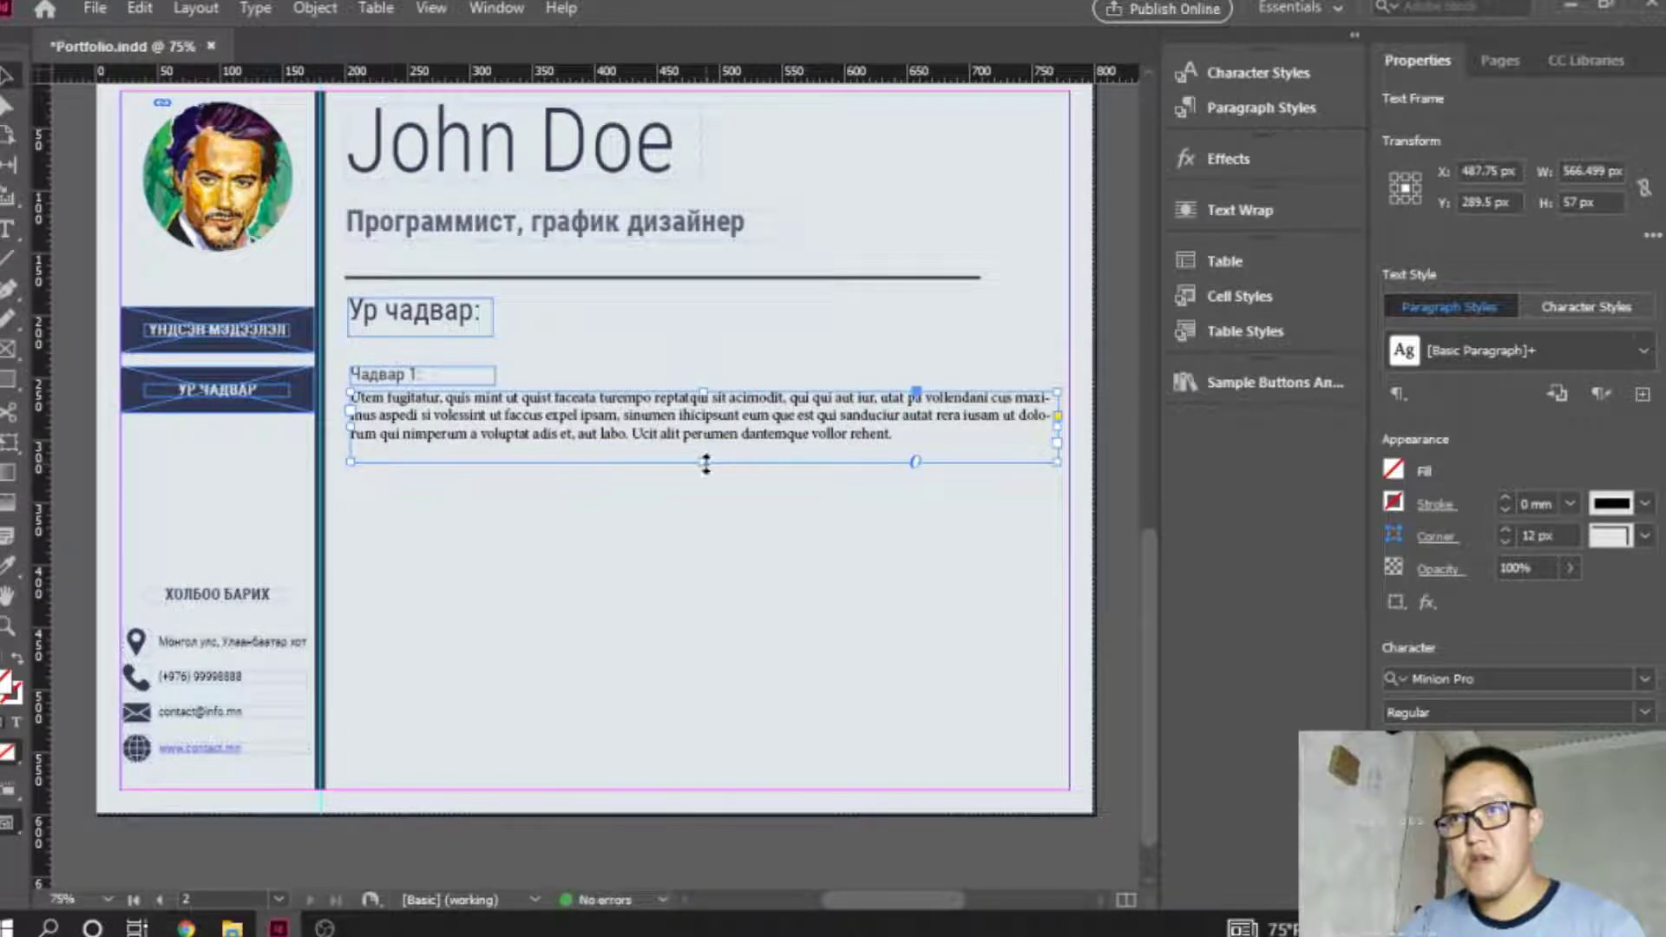
left_click_drag(705, 462, 705, 447)
left_click(477, 490)
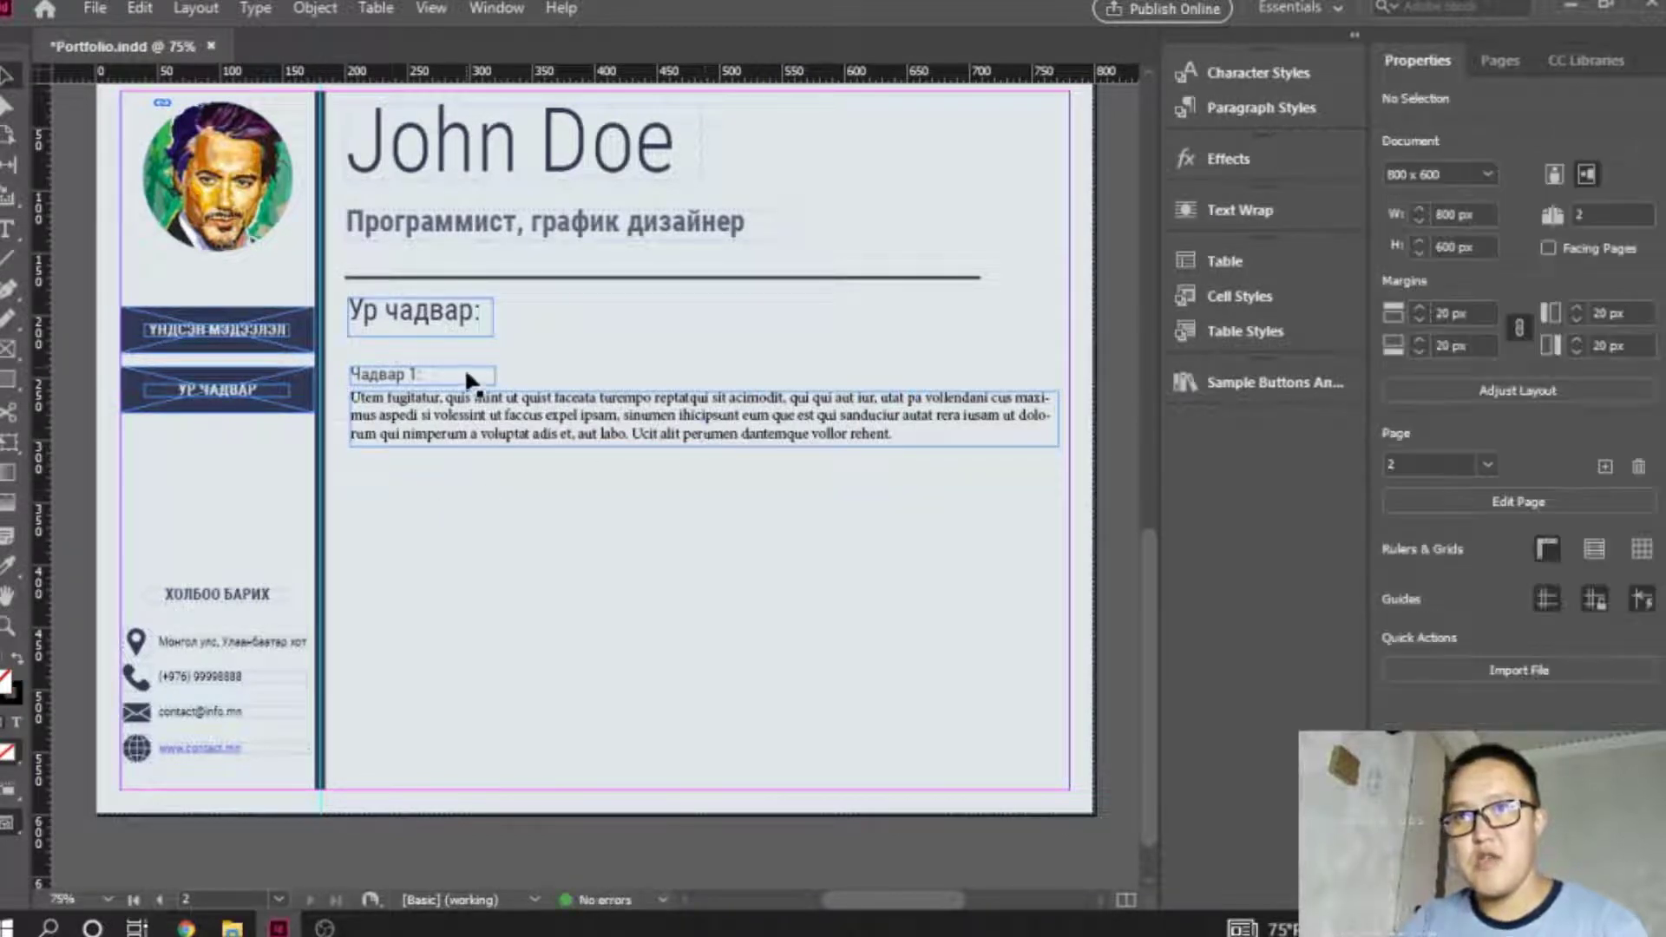
Narrow the "Чадвар 1:" subheading's frame to about 62 px so it fits the text.
left_click(473, 371)
left_click(406, 361)
left_click(695, 506)
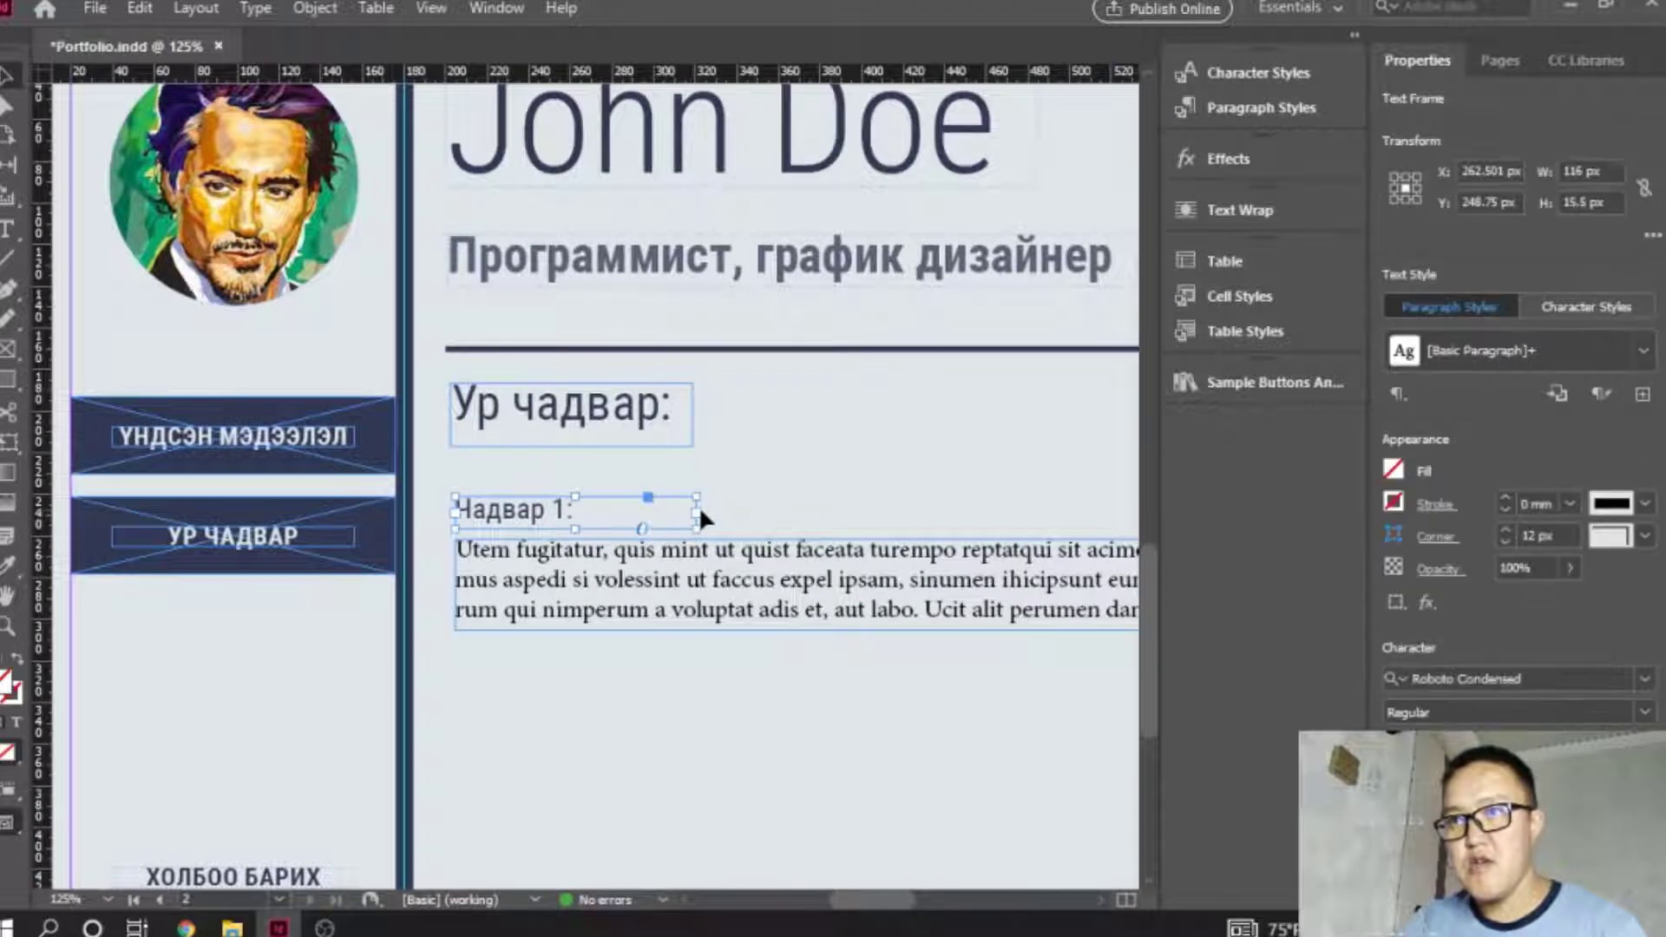
left_click_drag(694, 507, 587, 506)
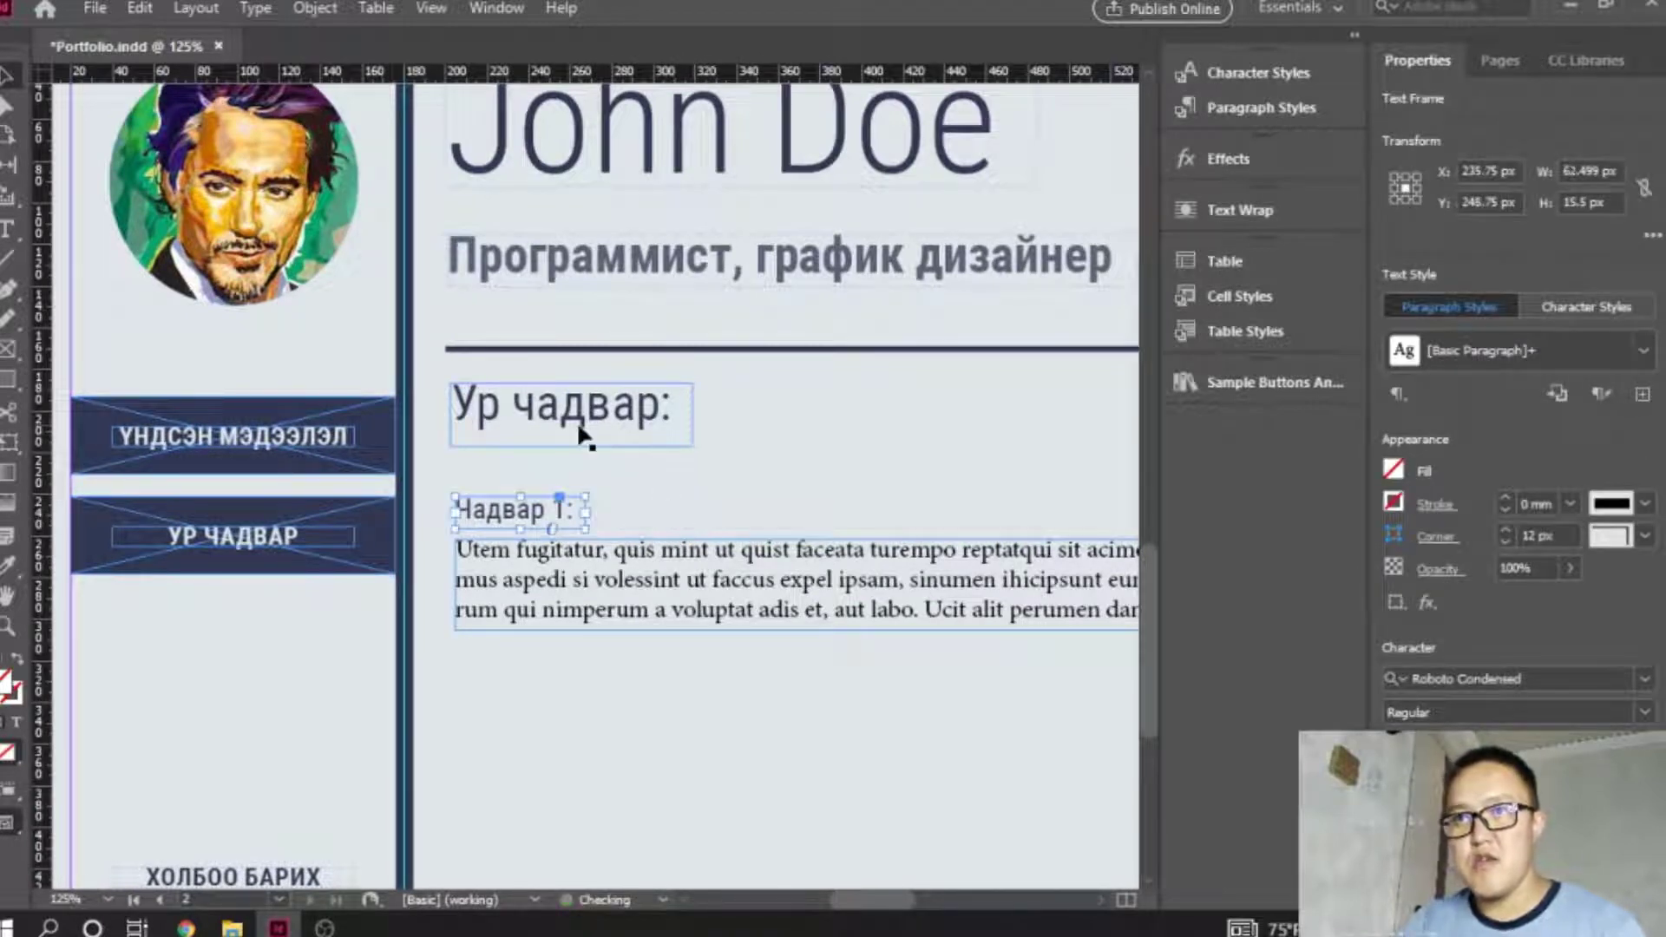
Draw a horizontal line about 134 px long between "Чадвар 1:" and the paragraph, starting at their shared edge.
left_click(9, 228)
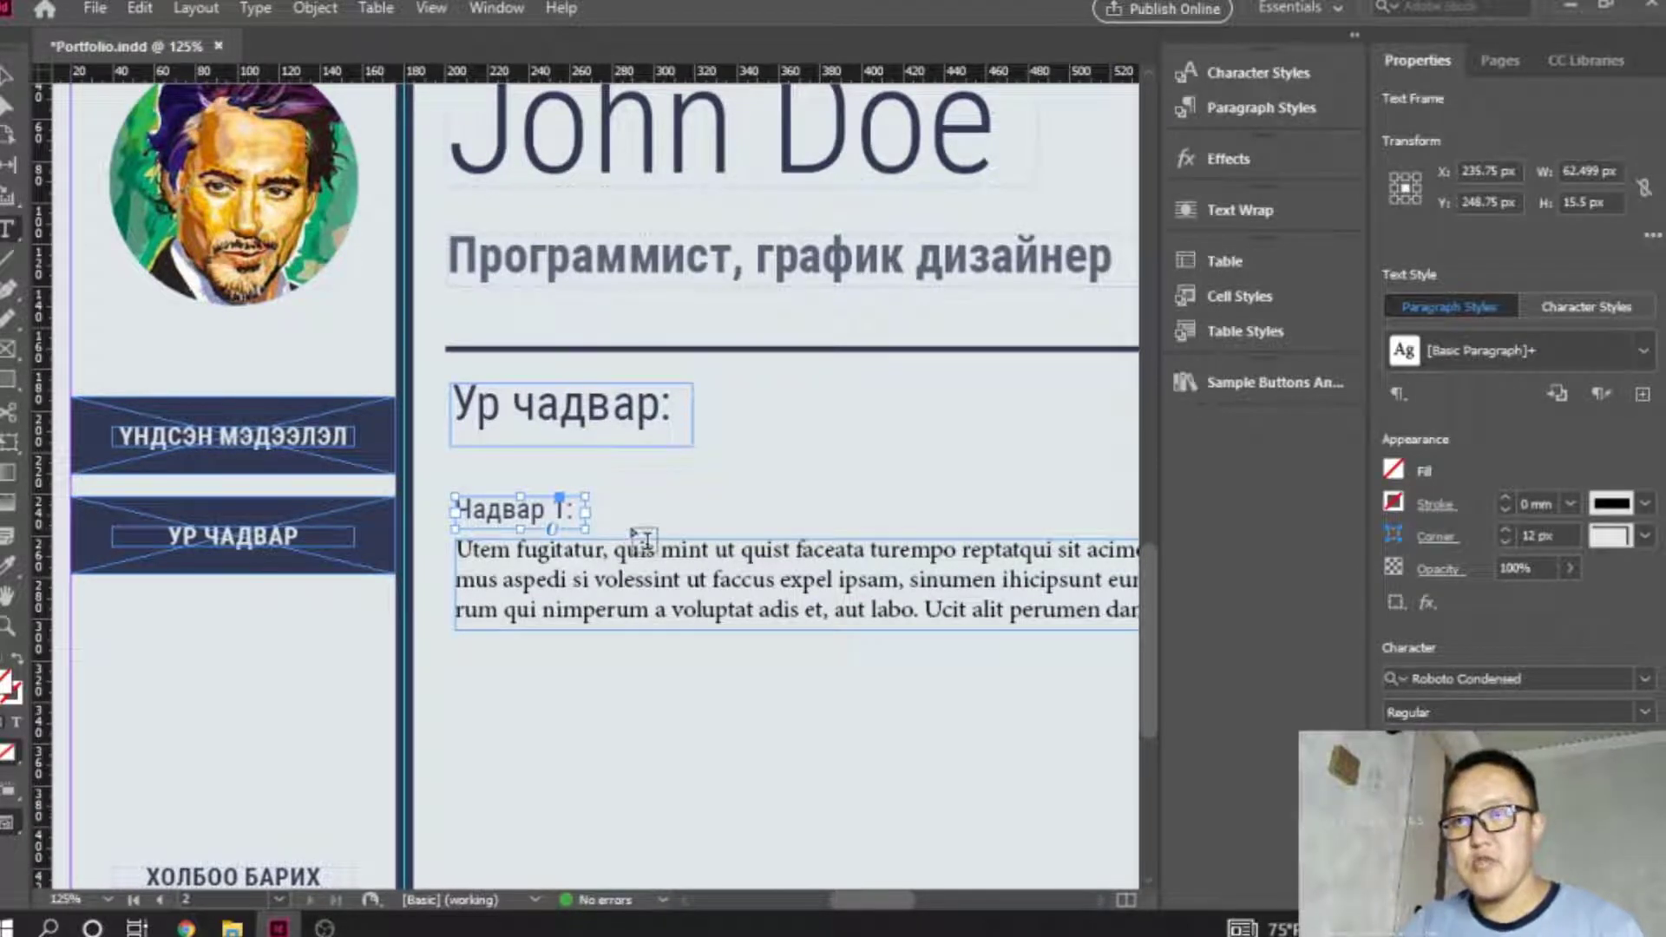
left_click(7, 71)
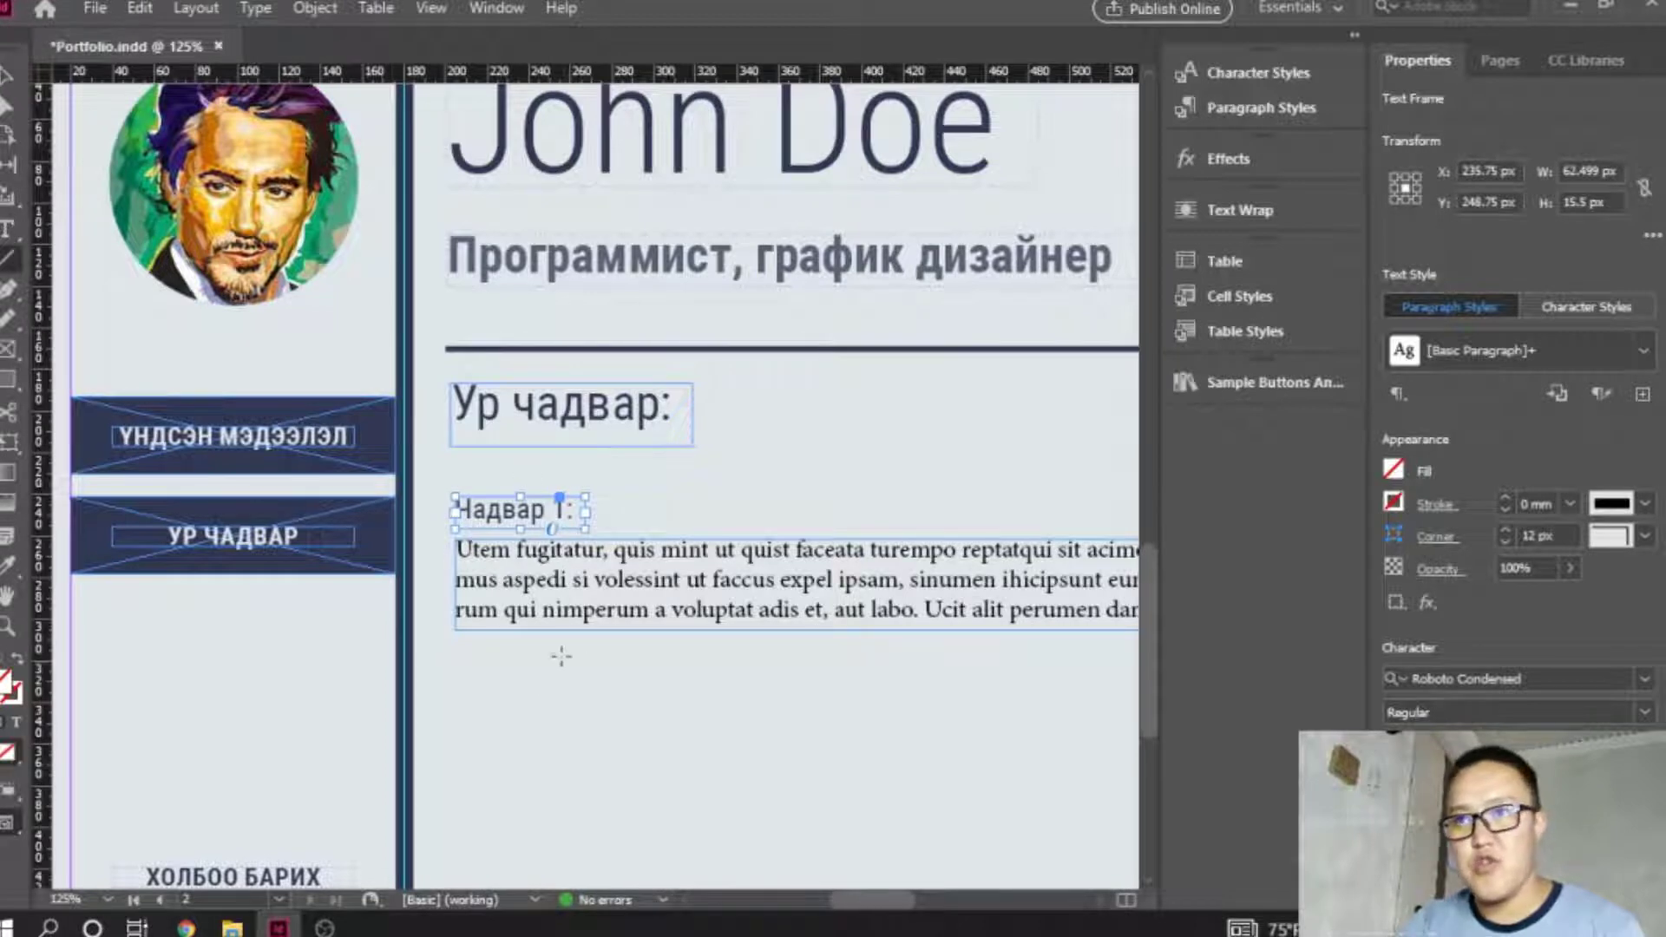
left_click(606, 596)
left_click(576, 521)
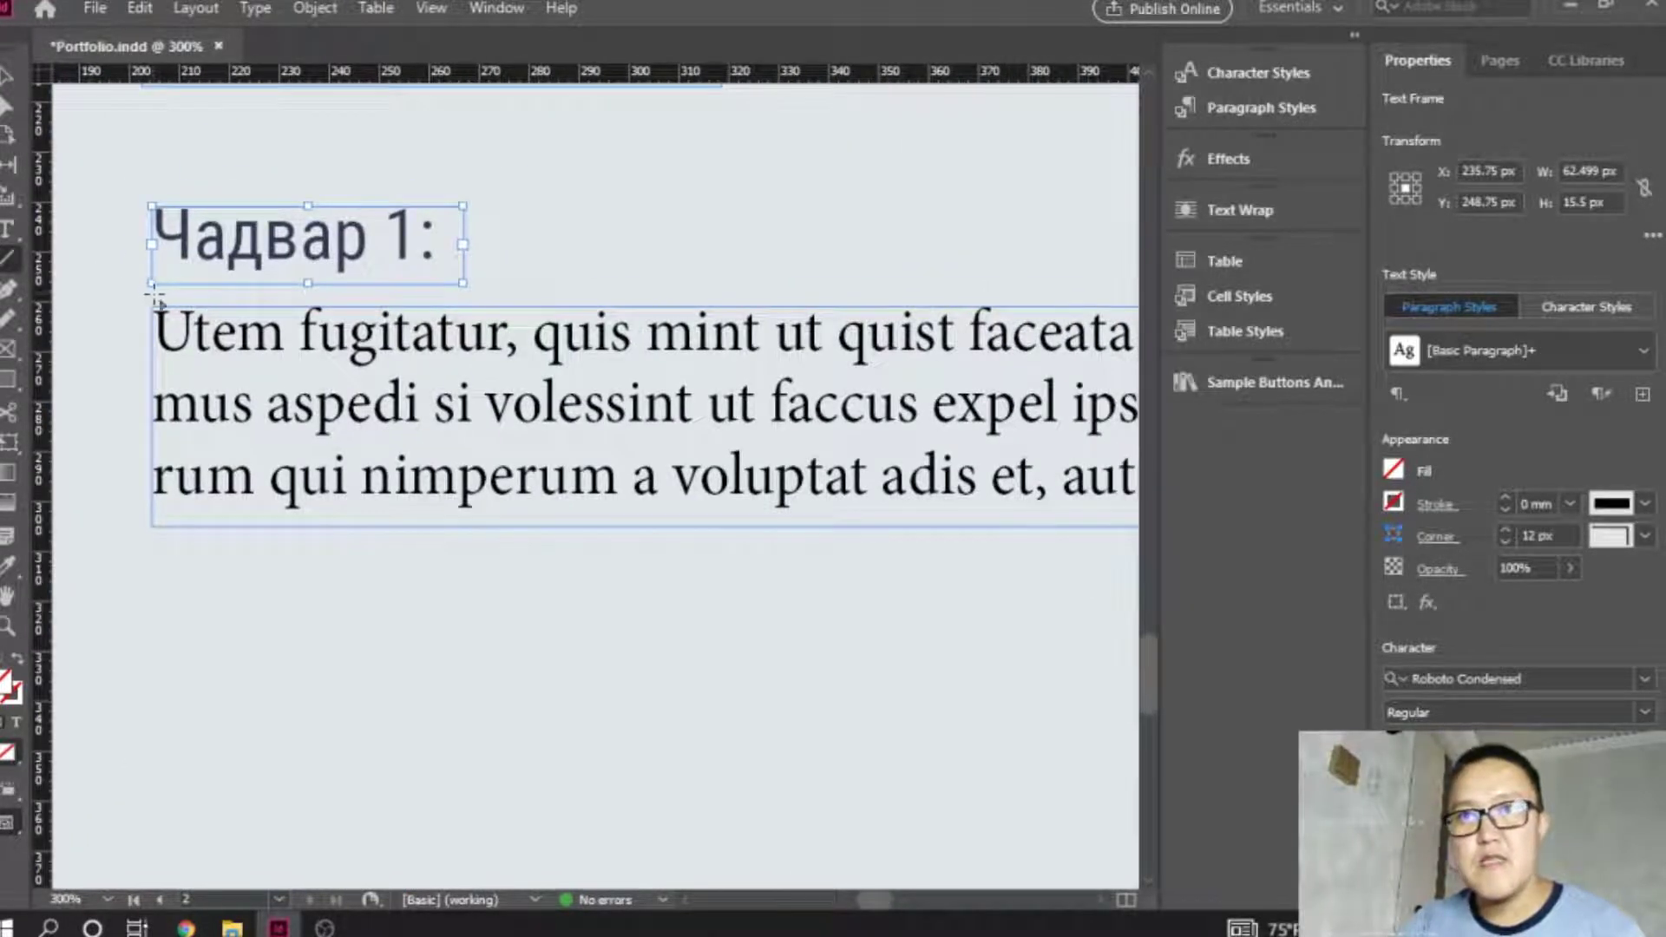
left_click_drag(153, 299, 824, 298)
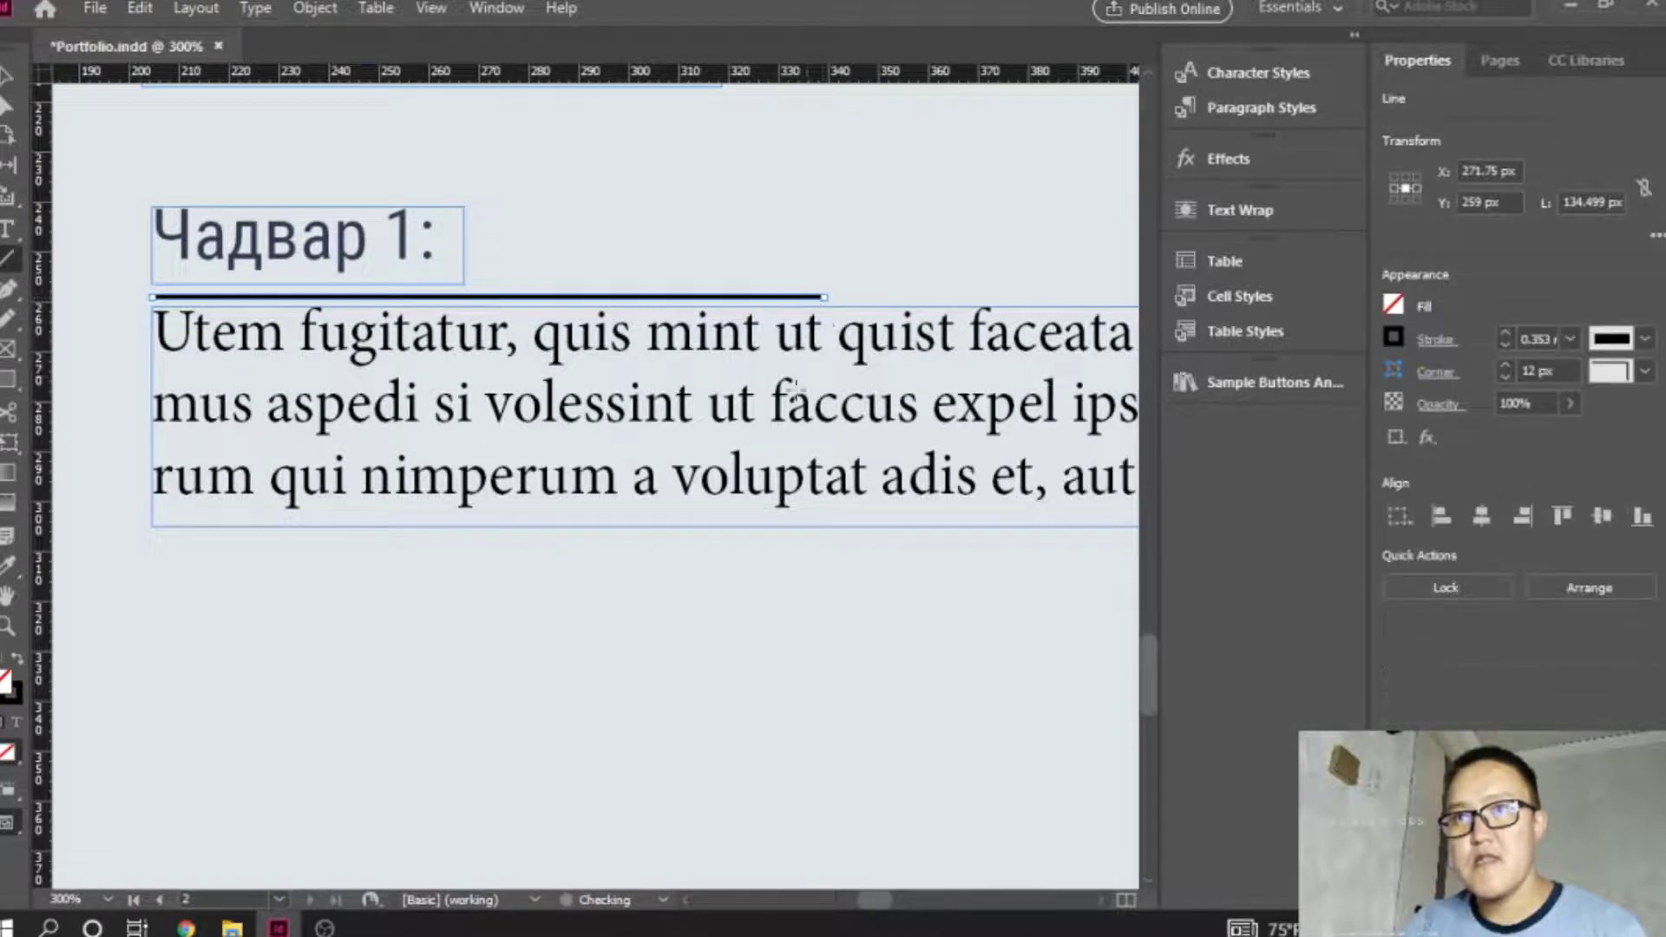
Colour the new line's stroke navy #303952, sampled from the "Чадвар 1:" text.
left_click(7, 76)
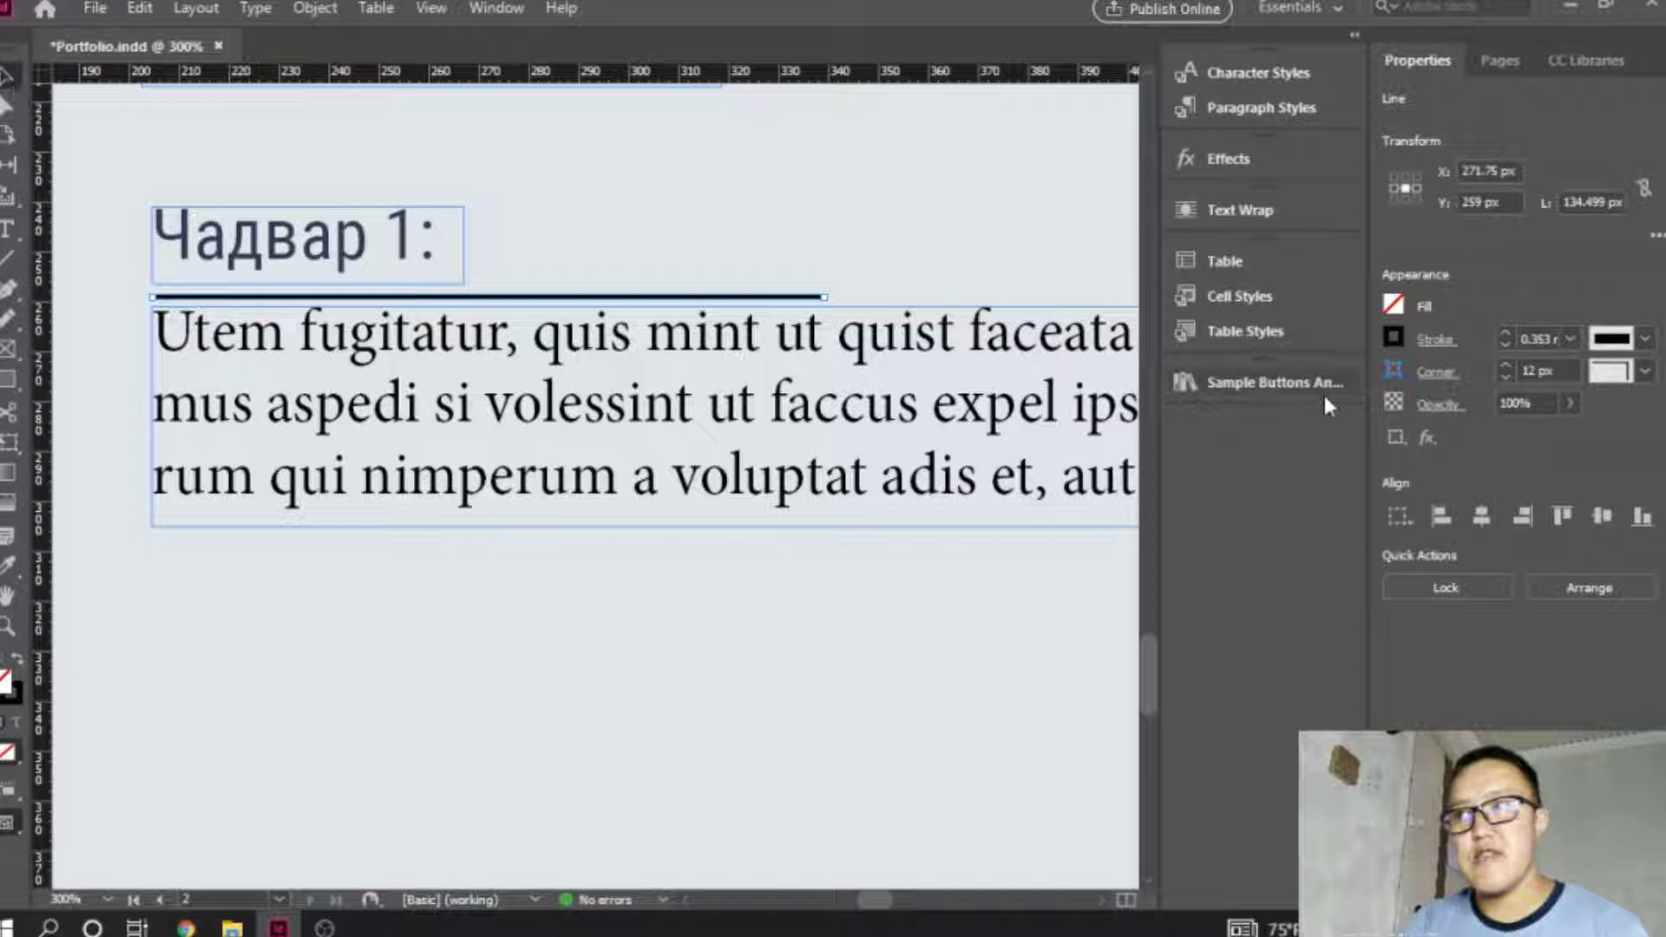
left_click(1394, 338)
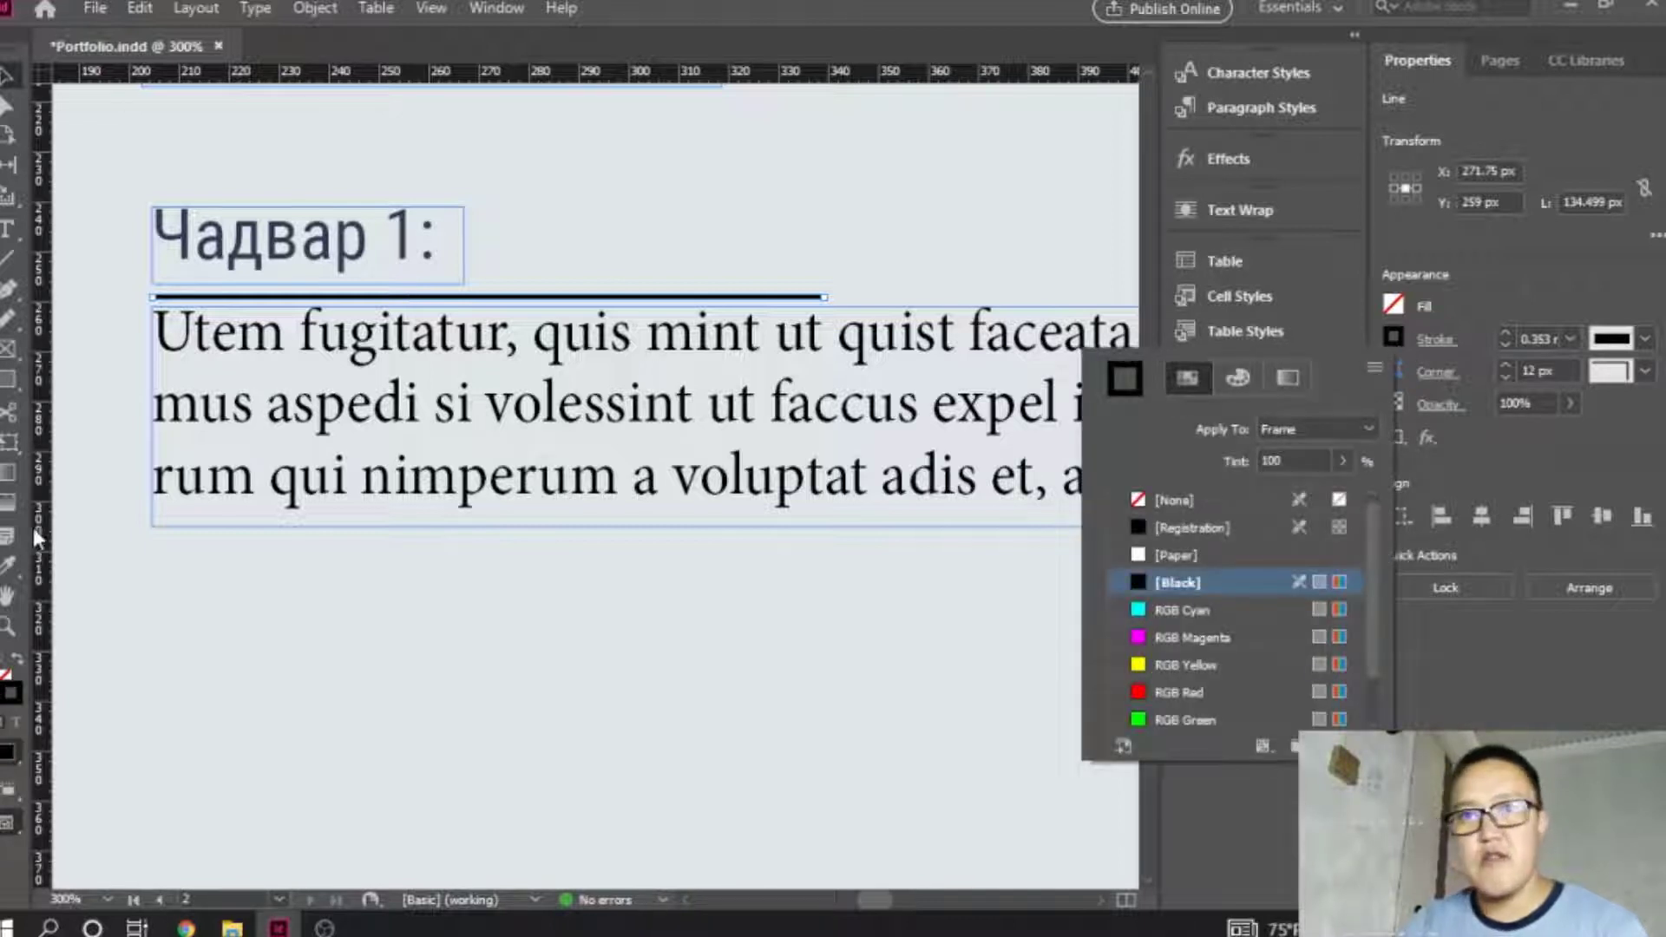
double_click(4, 696)
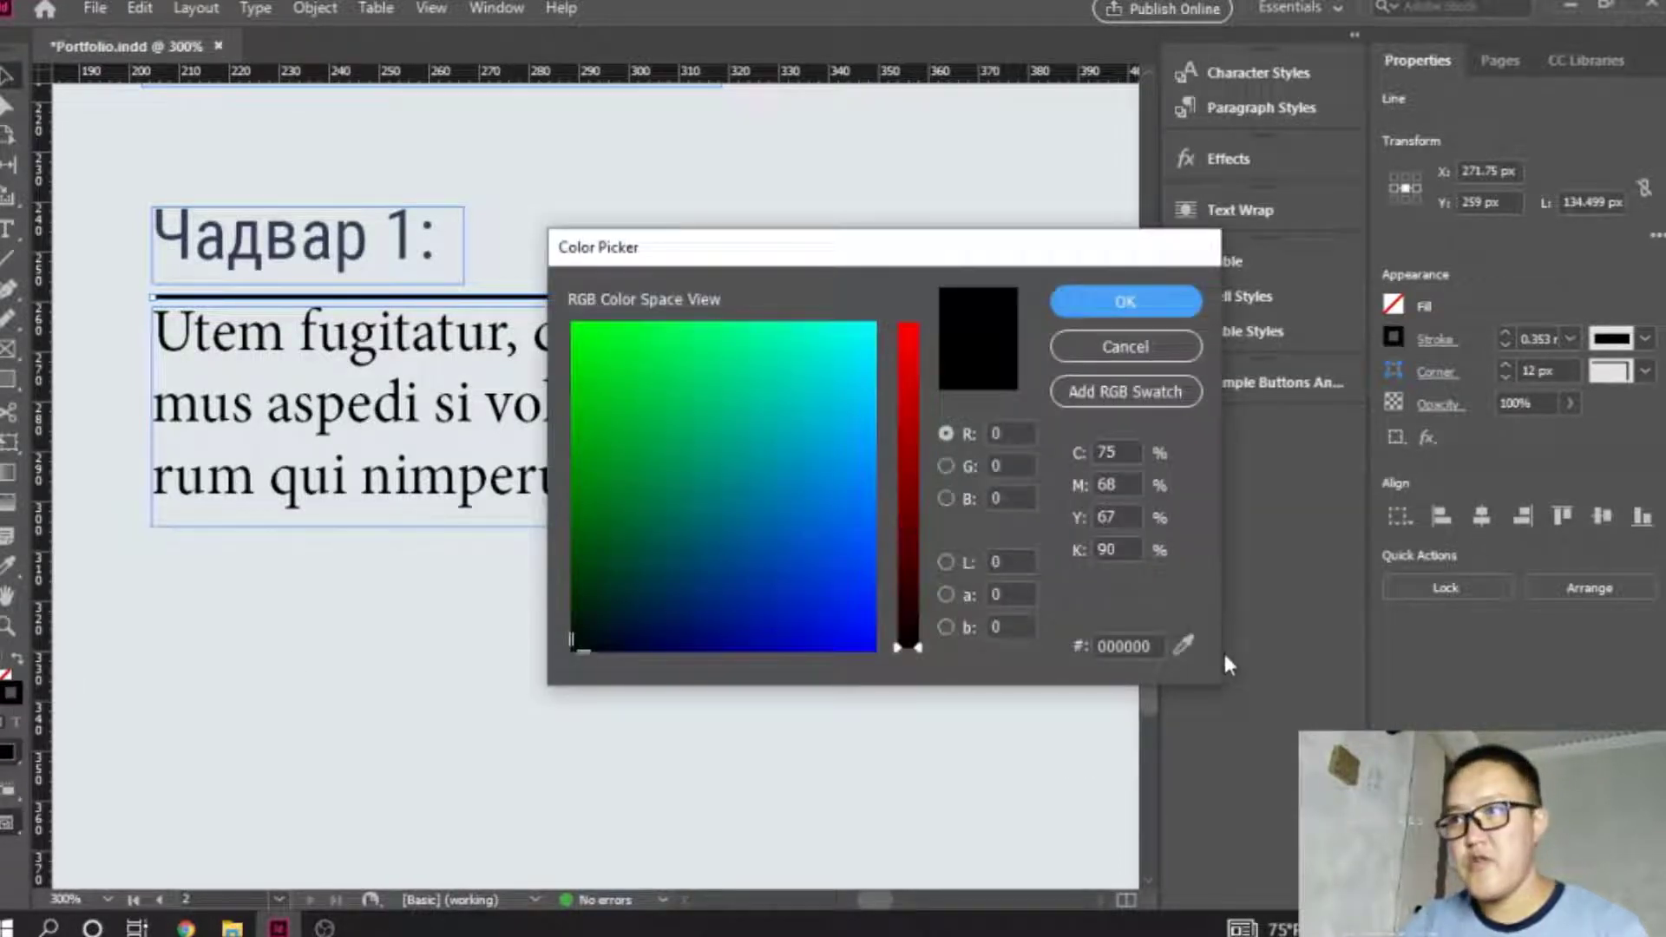
left_click(419, 263)
left_click(368, 249)
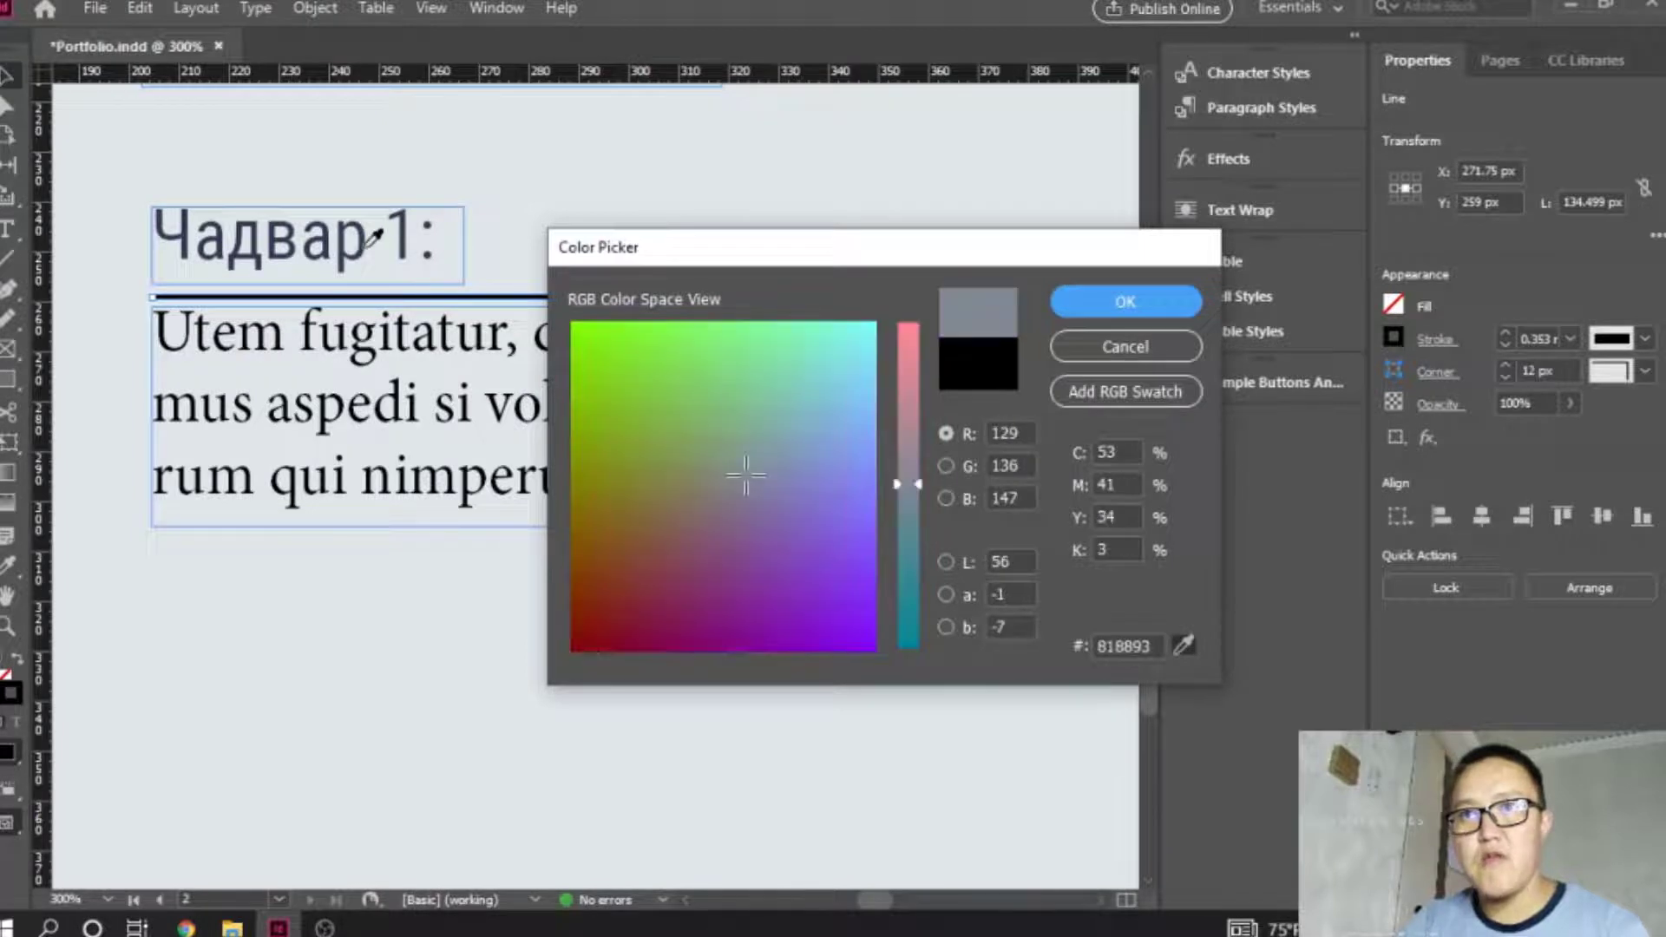
left_click(364, 250)
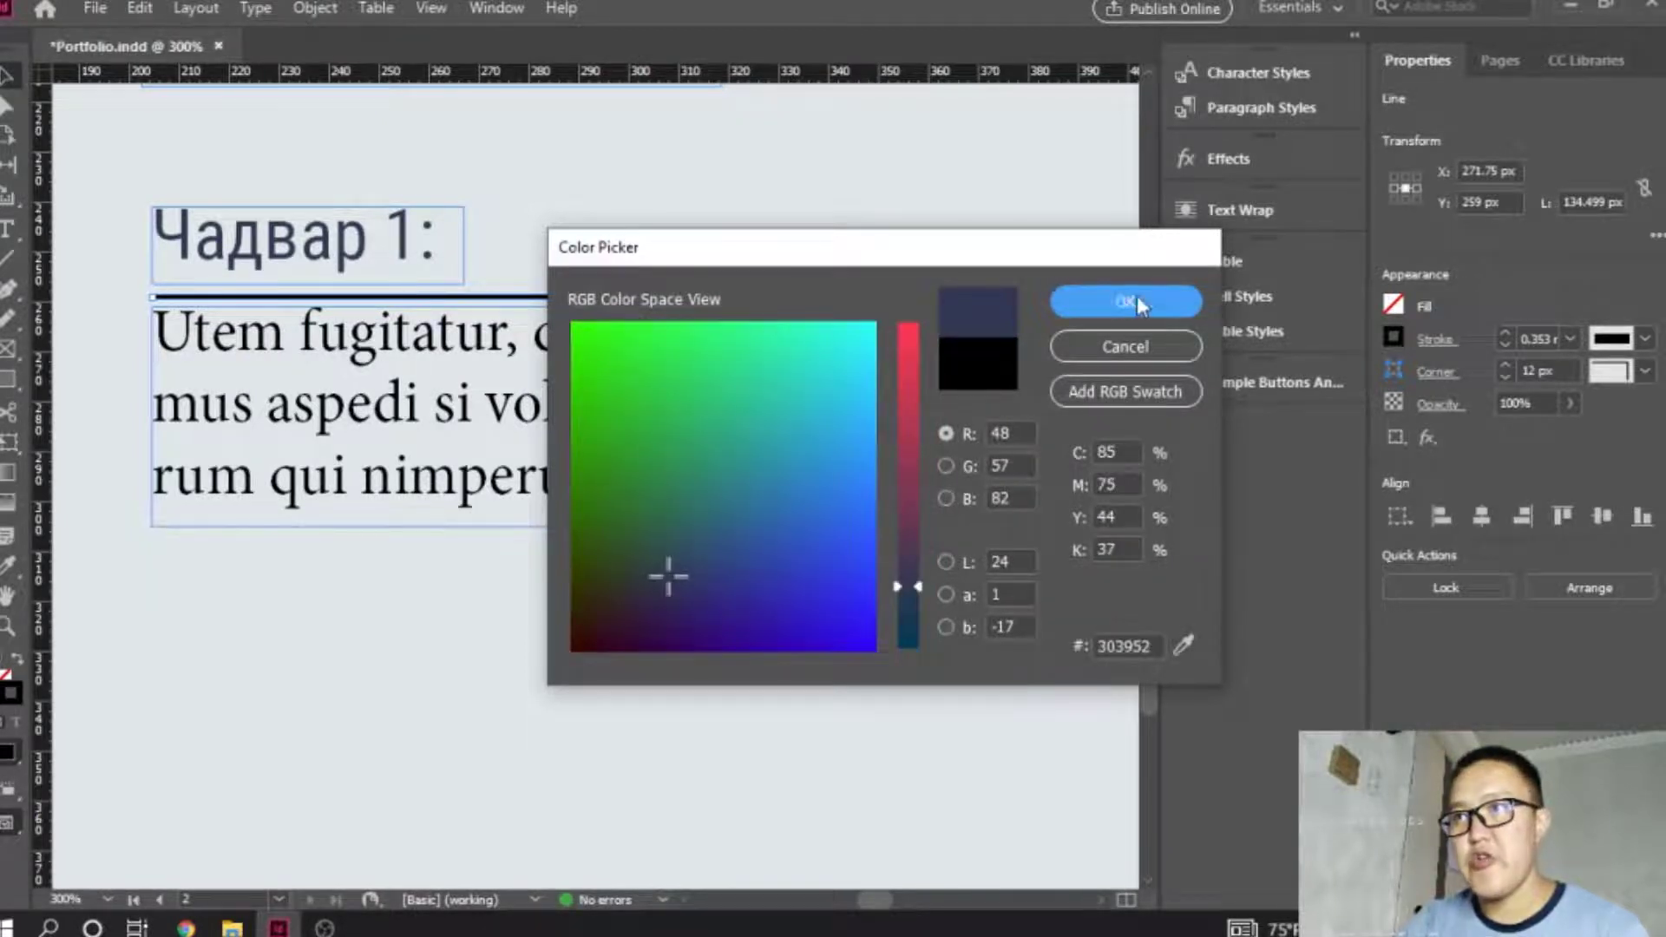
left_click(1068, 304)
Select the placeholder paragraph's frame, switch to the Flat UI Palette in the browser and copy the dark grey below Concrete.
left_click(441, 533)
left_click(604, 350)
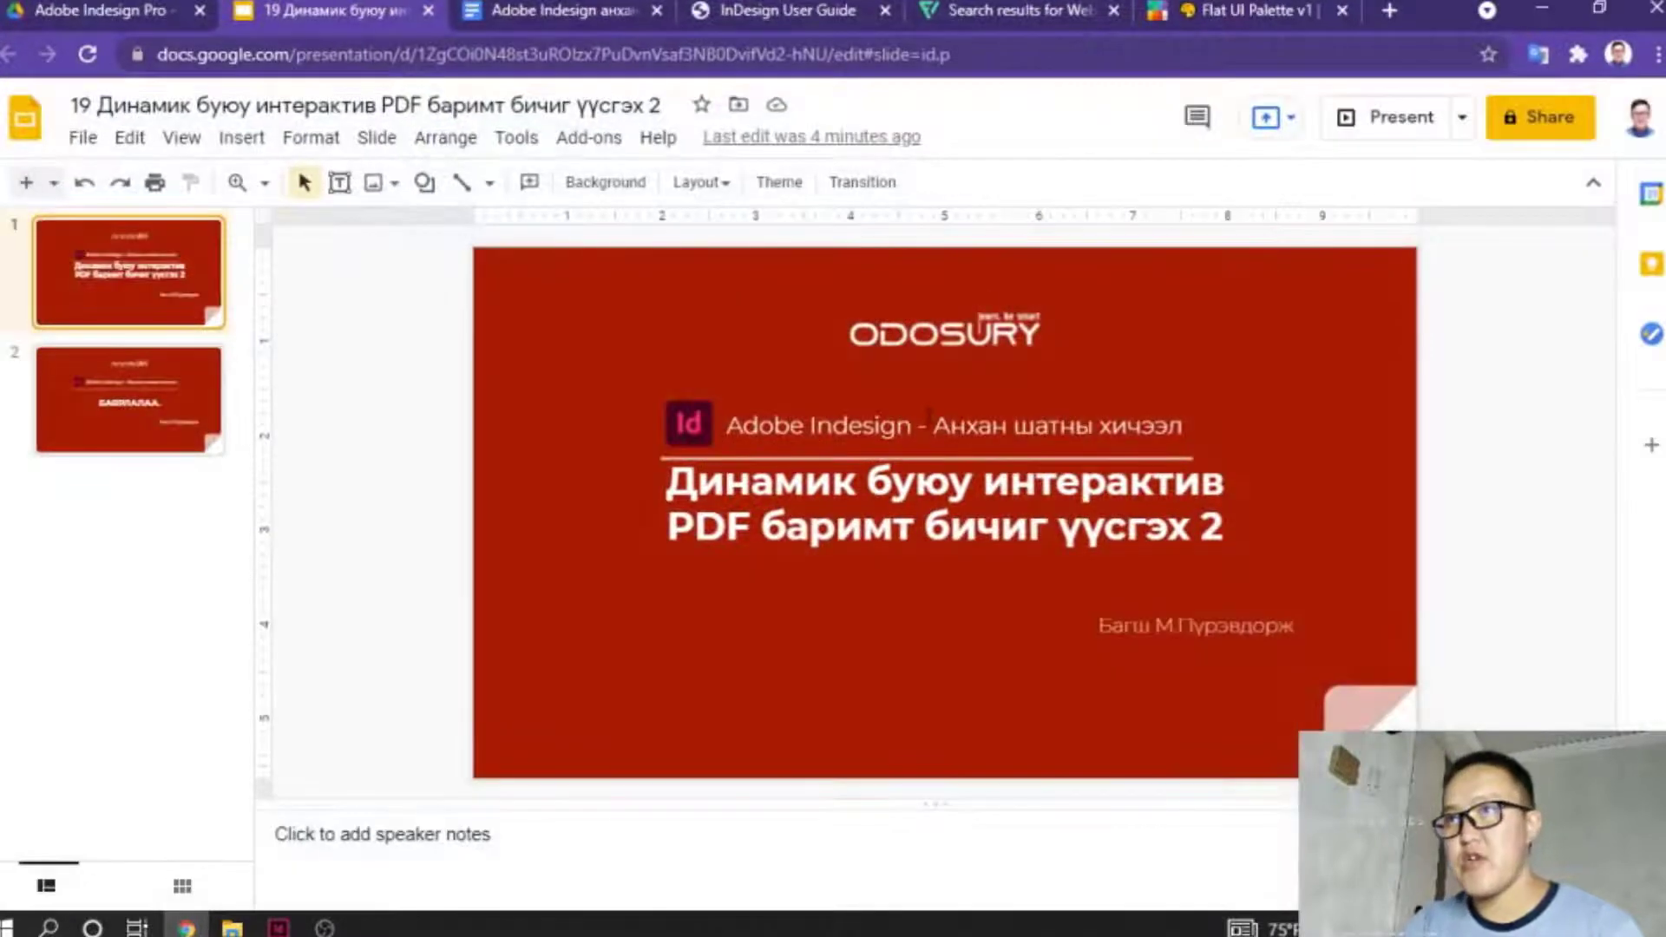
left_click(1236, 9)
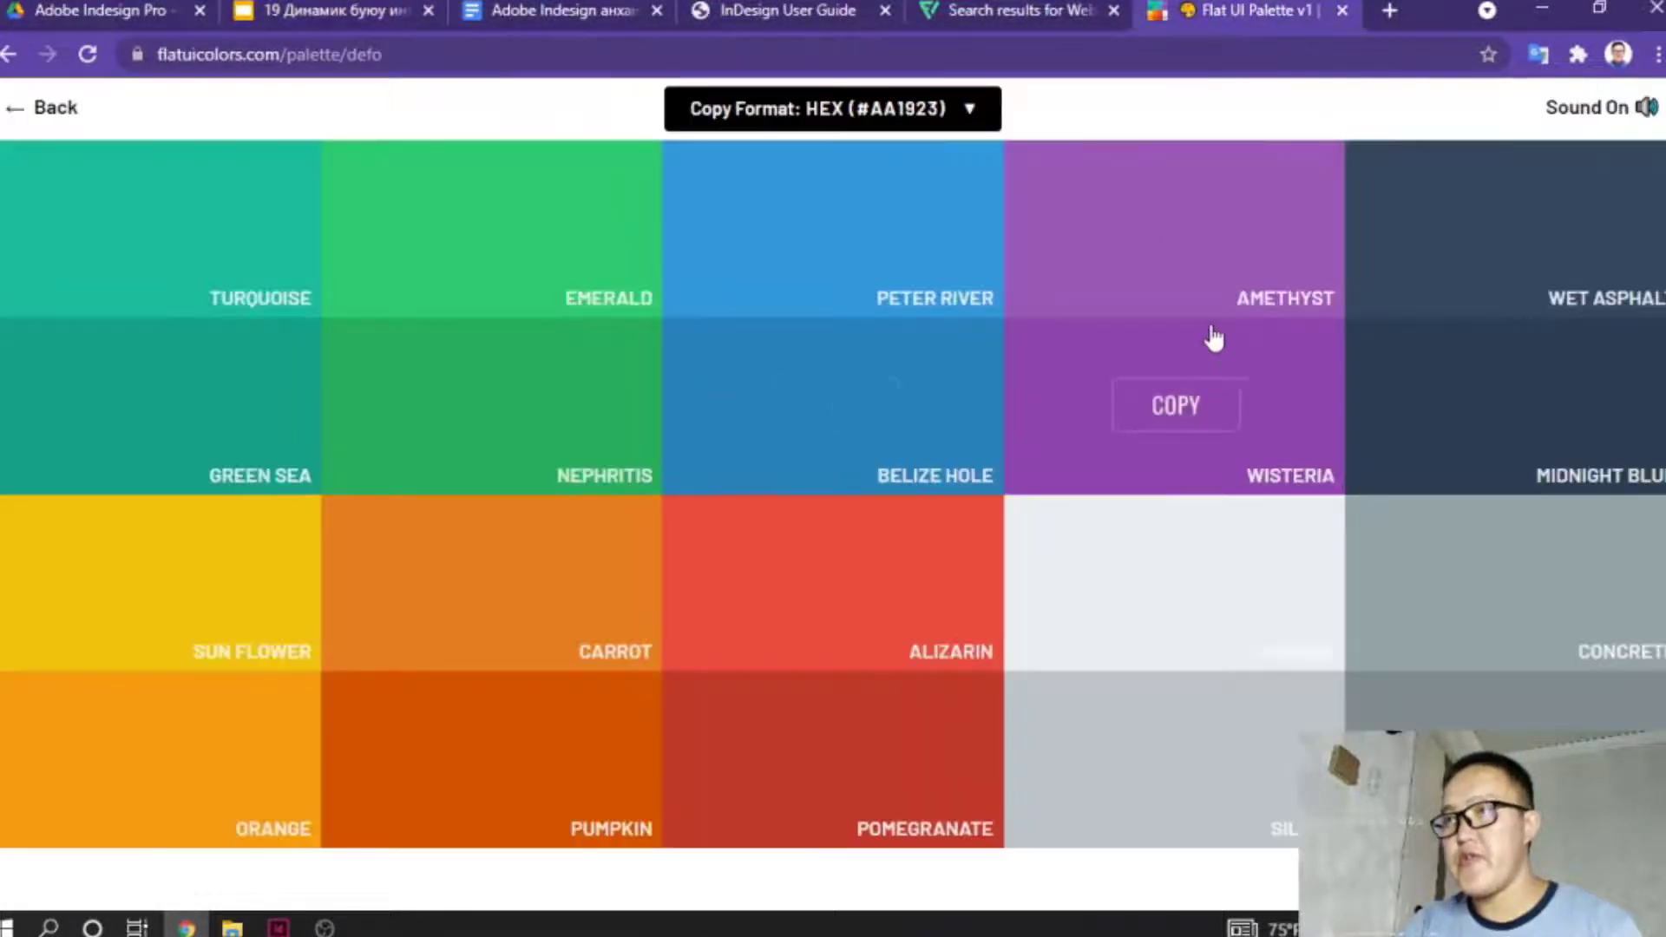
left_click(1596, 698)
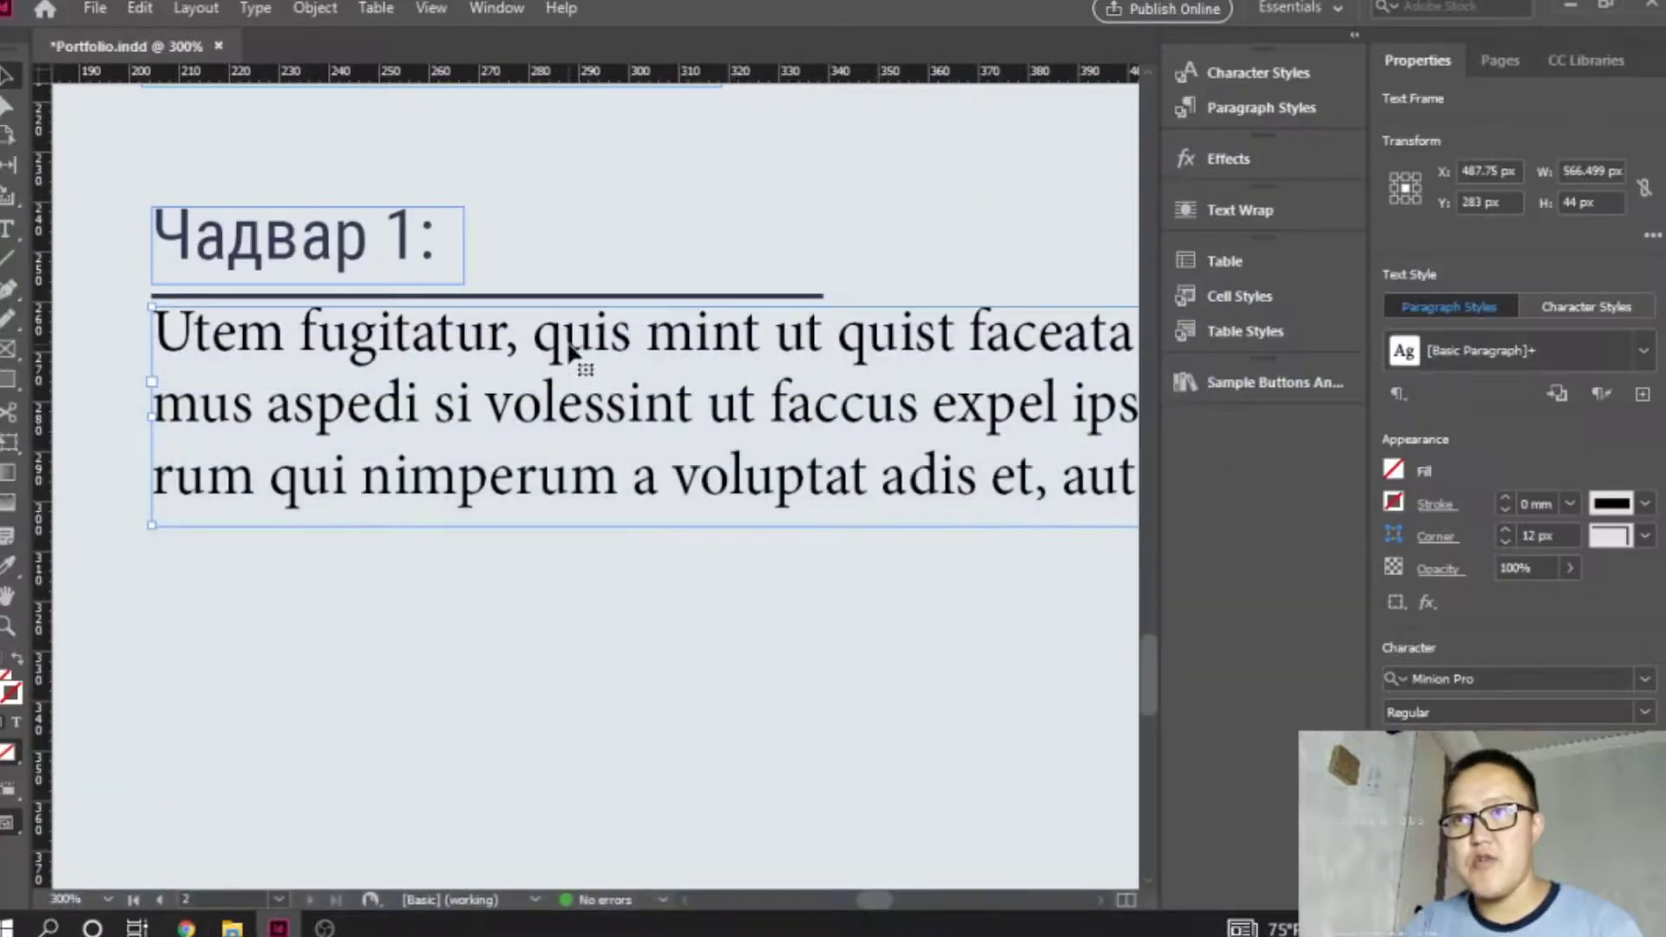
Colour the placeholder paragraph's text grey #7f8c8d.
left_click(16, 723)
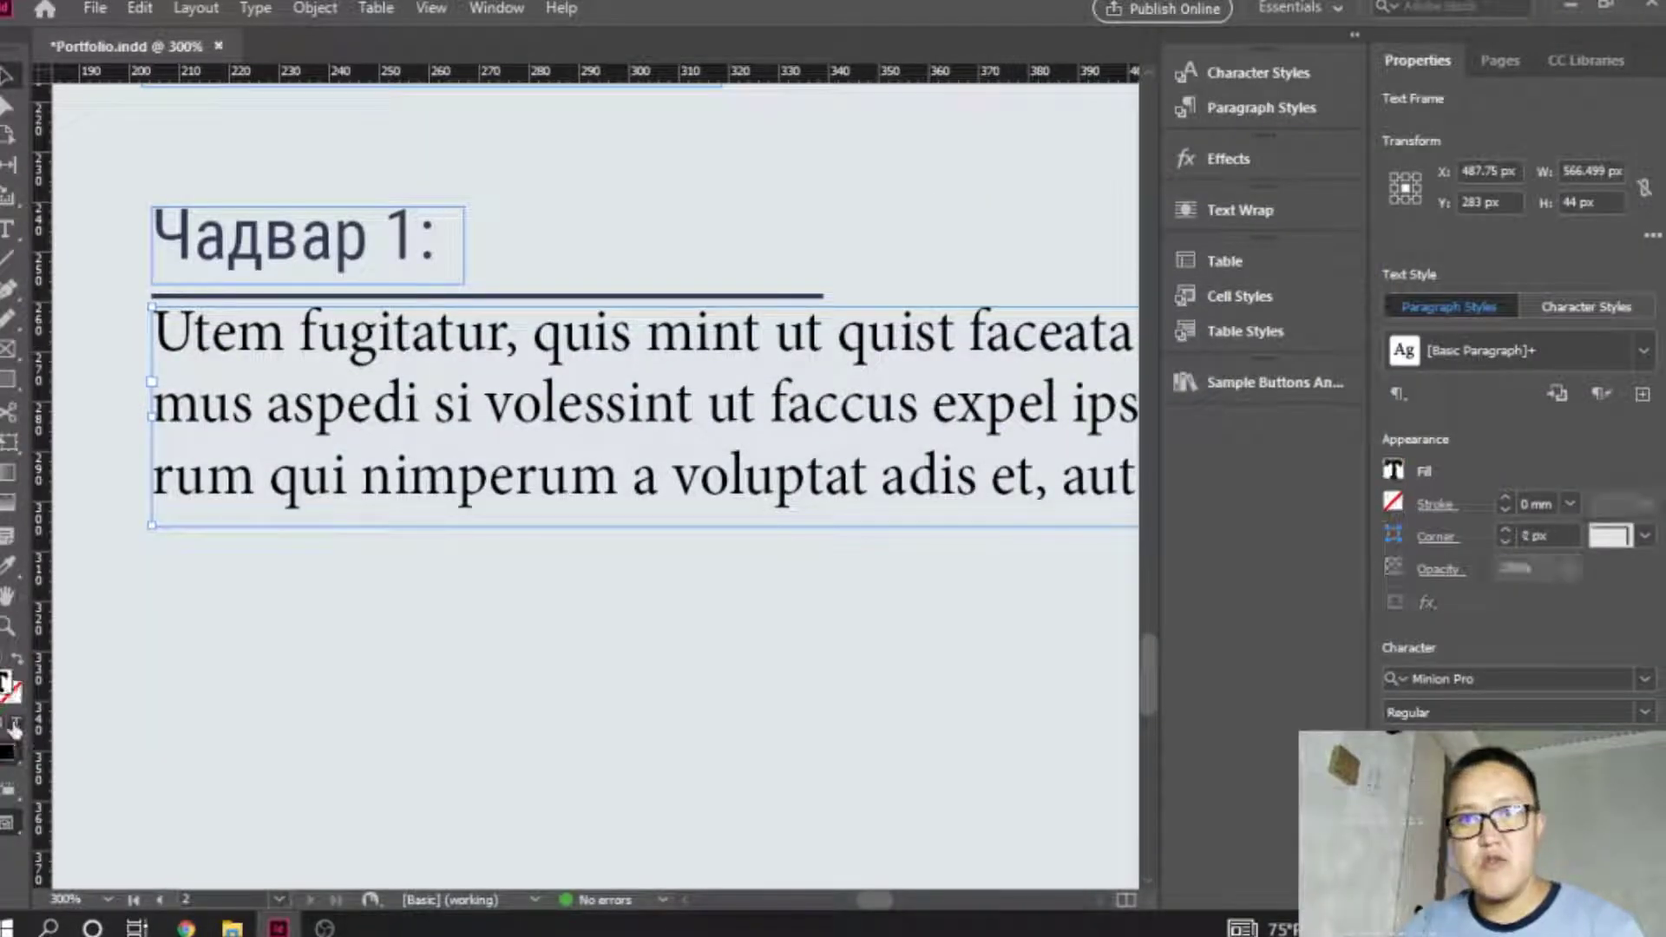
double_click(5, 683)
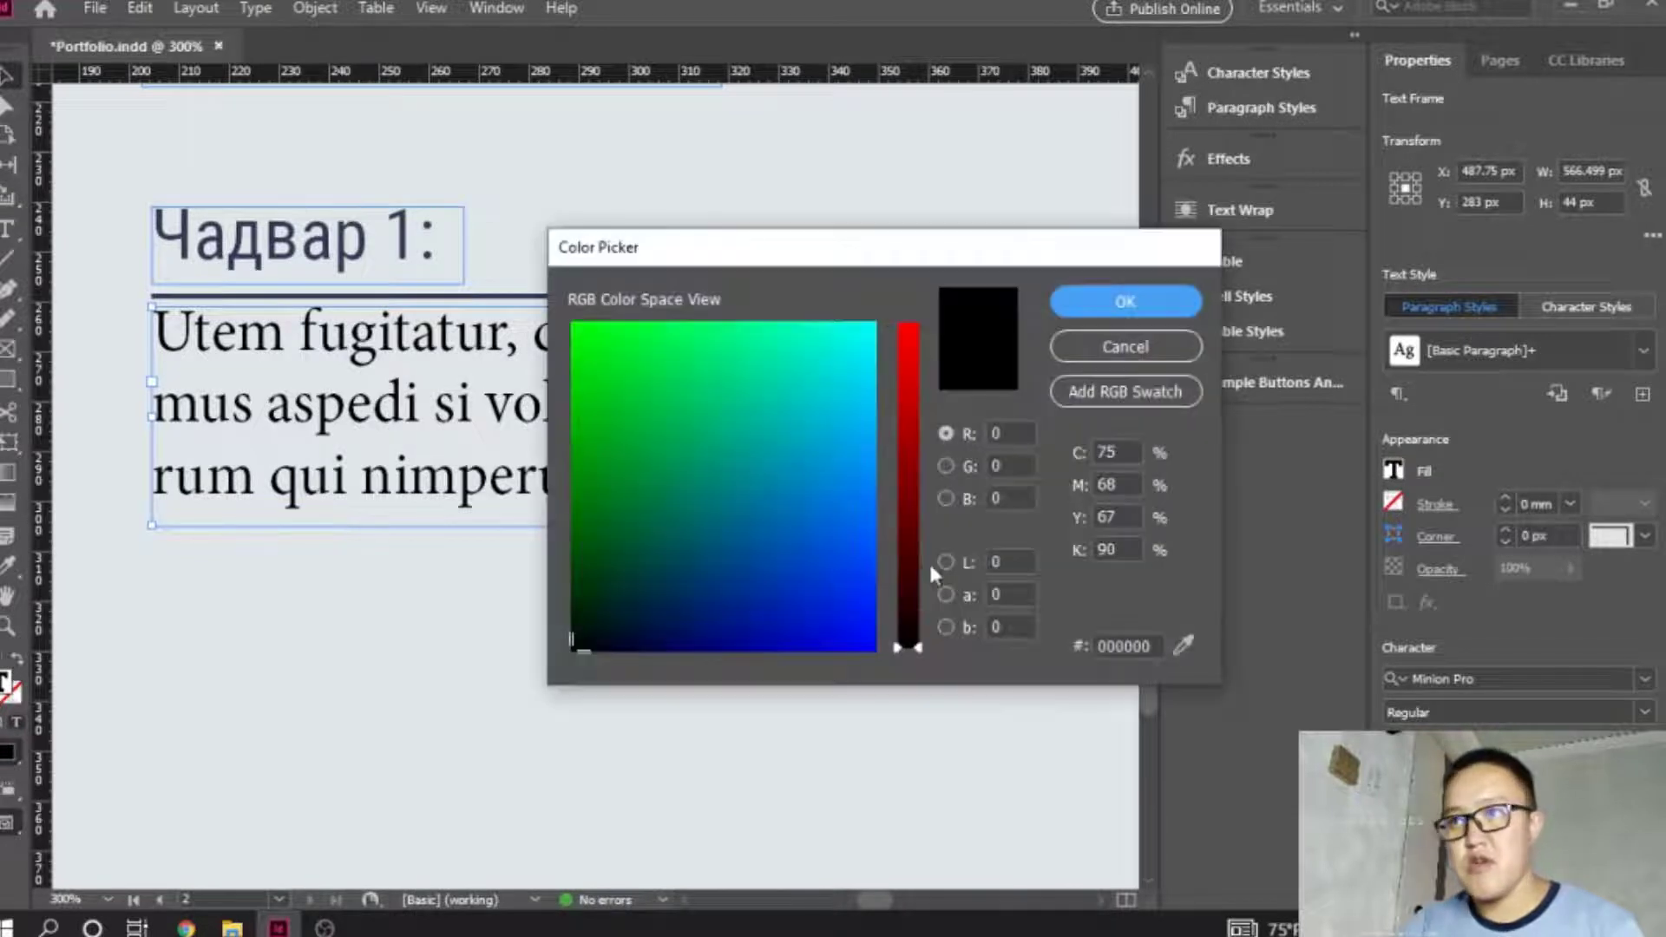
double_click(1147, 647)
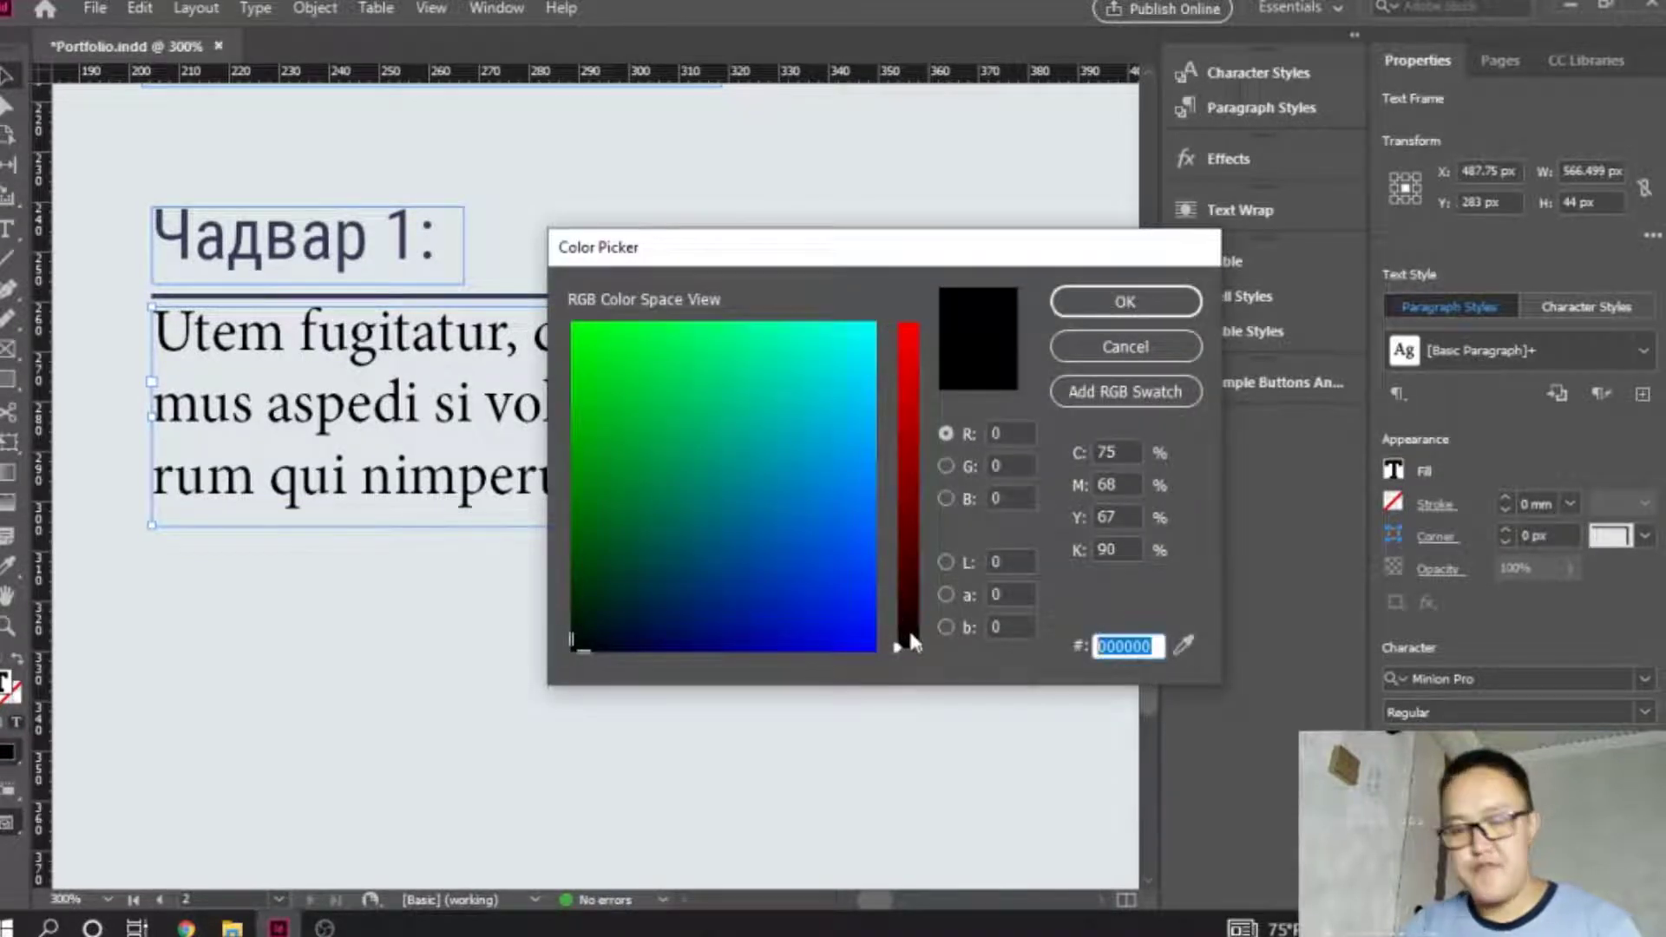
type("#7f8c8d")
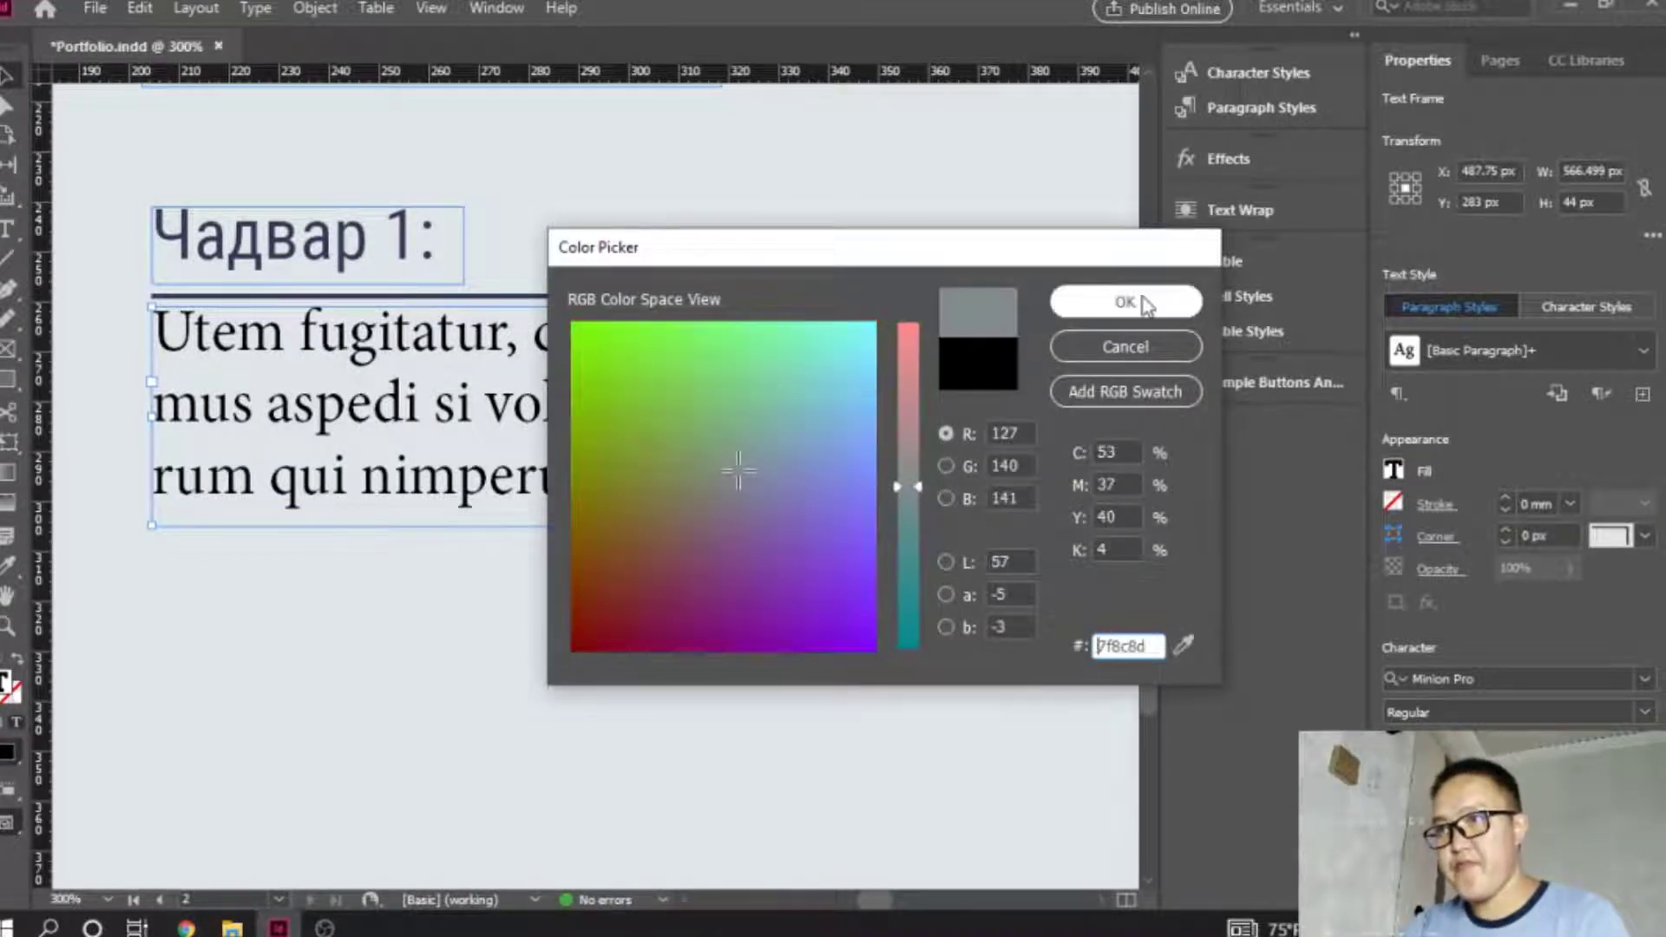
left_click(1130, 299)
left_click(524, 576, "alt")
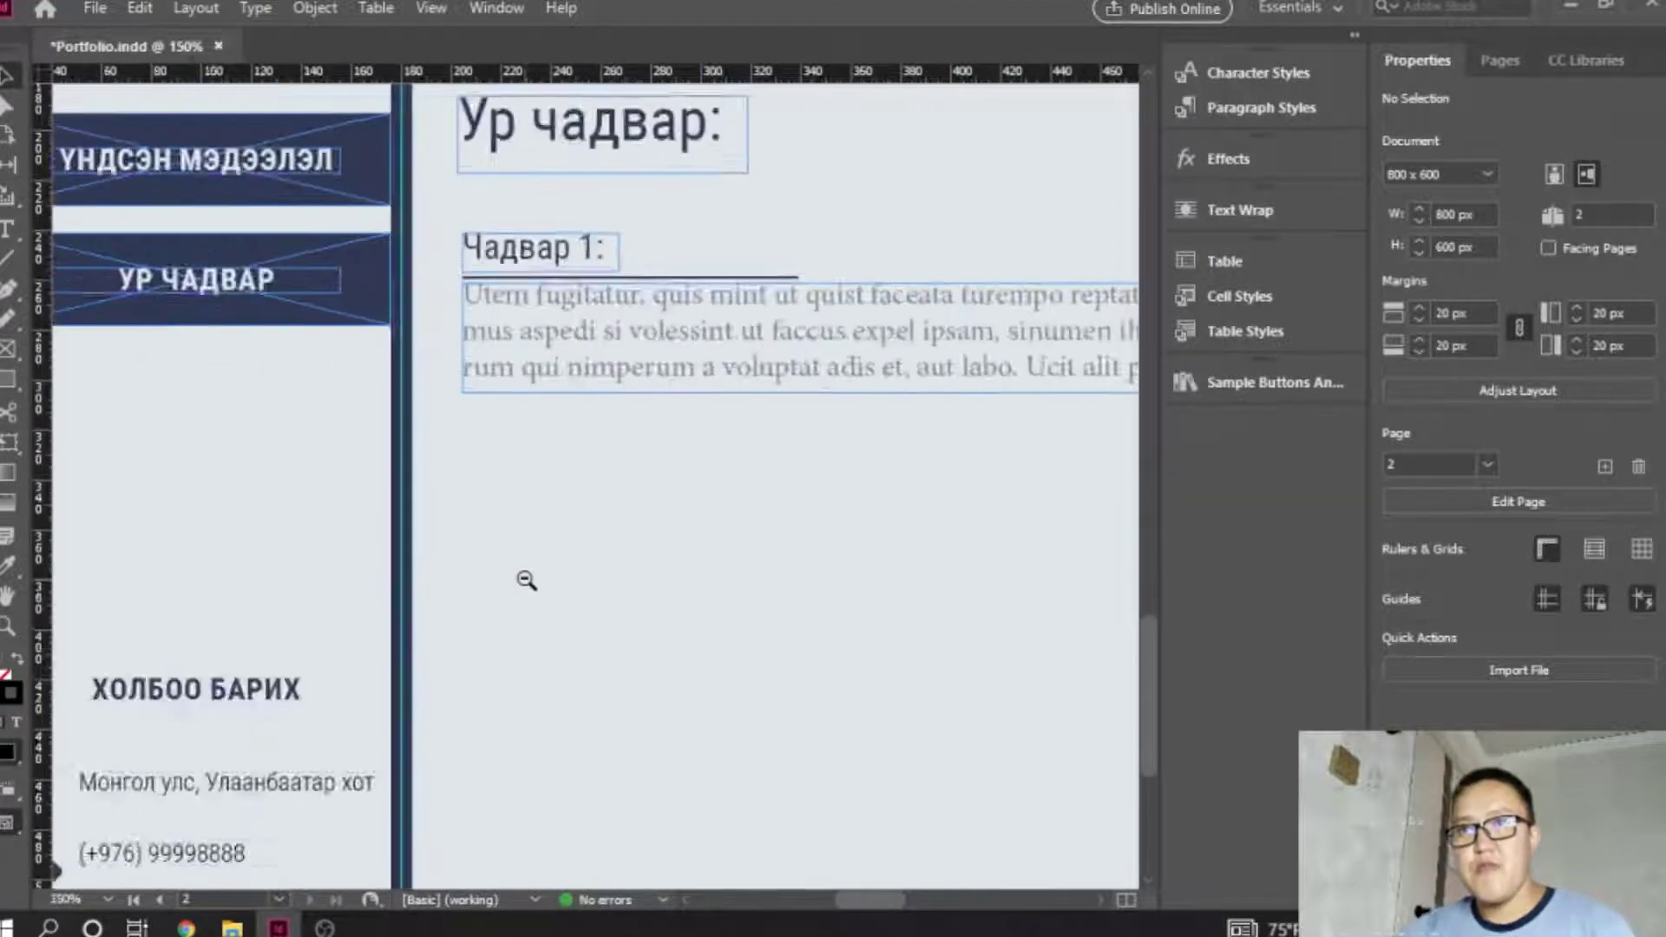
Justify the placeholder paragraph under "Чадвар 1:" with its last line aligned left.
left_click(524, 576, "alt")
left_click(762, 475, "alt")
left_click(496, 588, "alt")
left_click(677, 499, "alt")
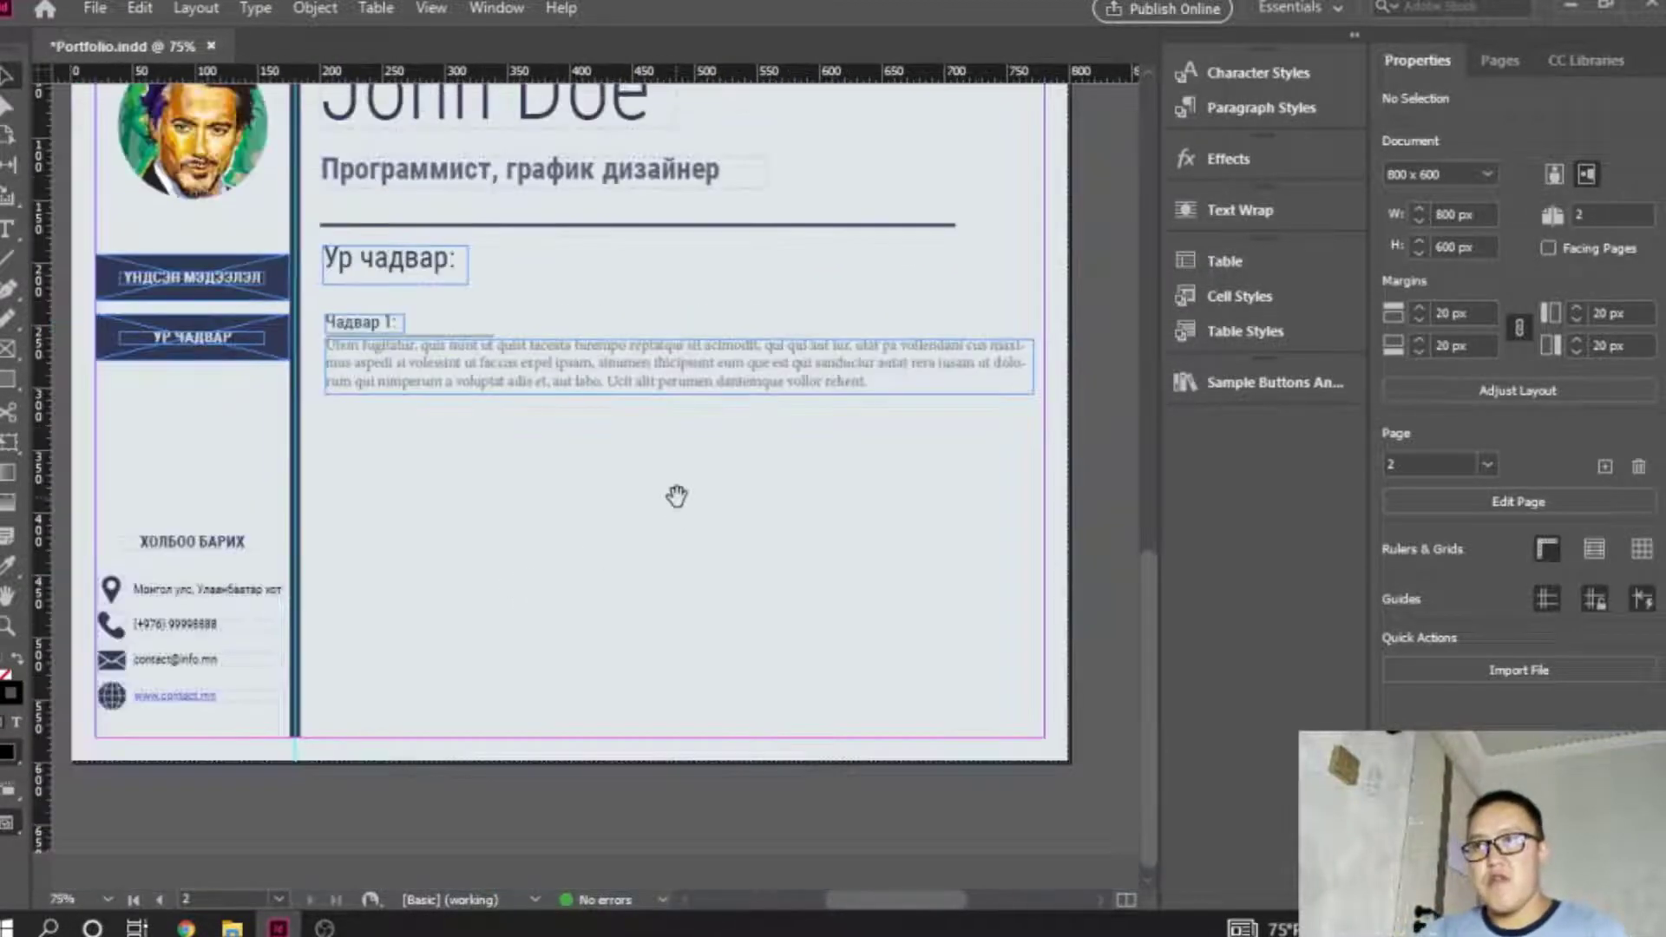
left_click(723, 343)
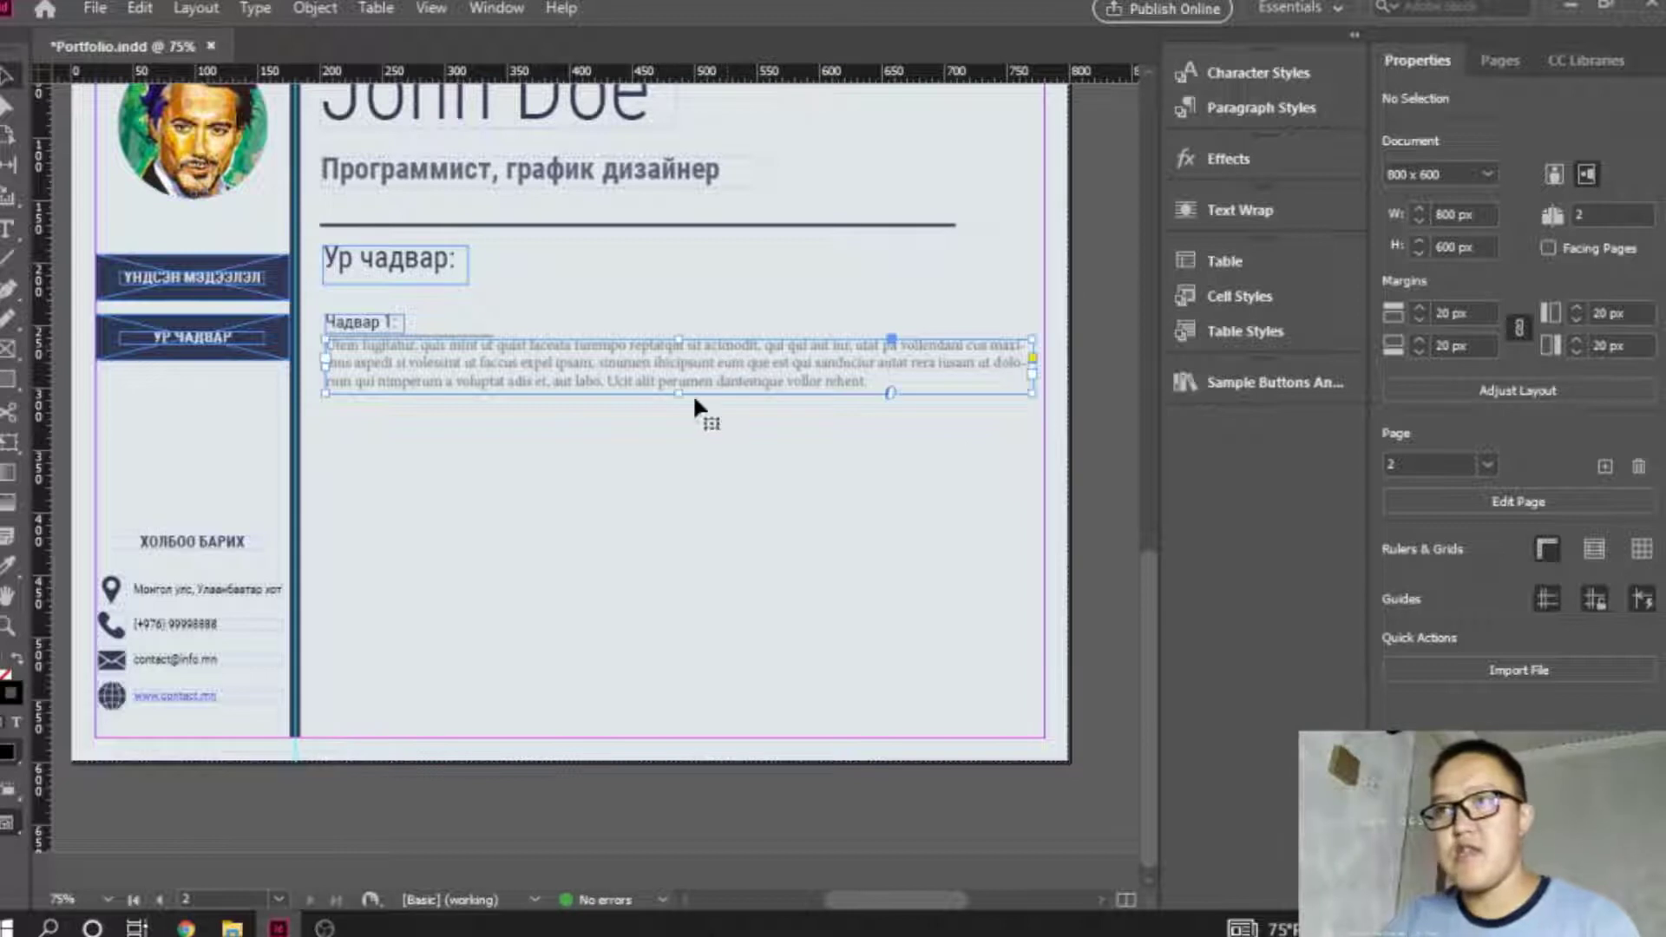
scroll(1518, 408, "down", 10)
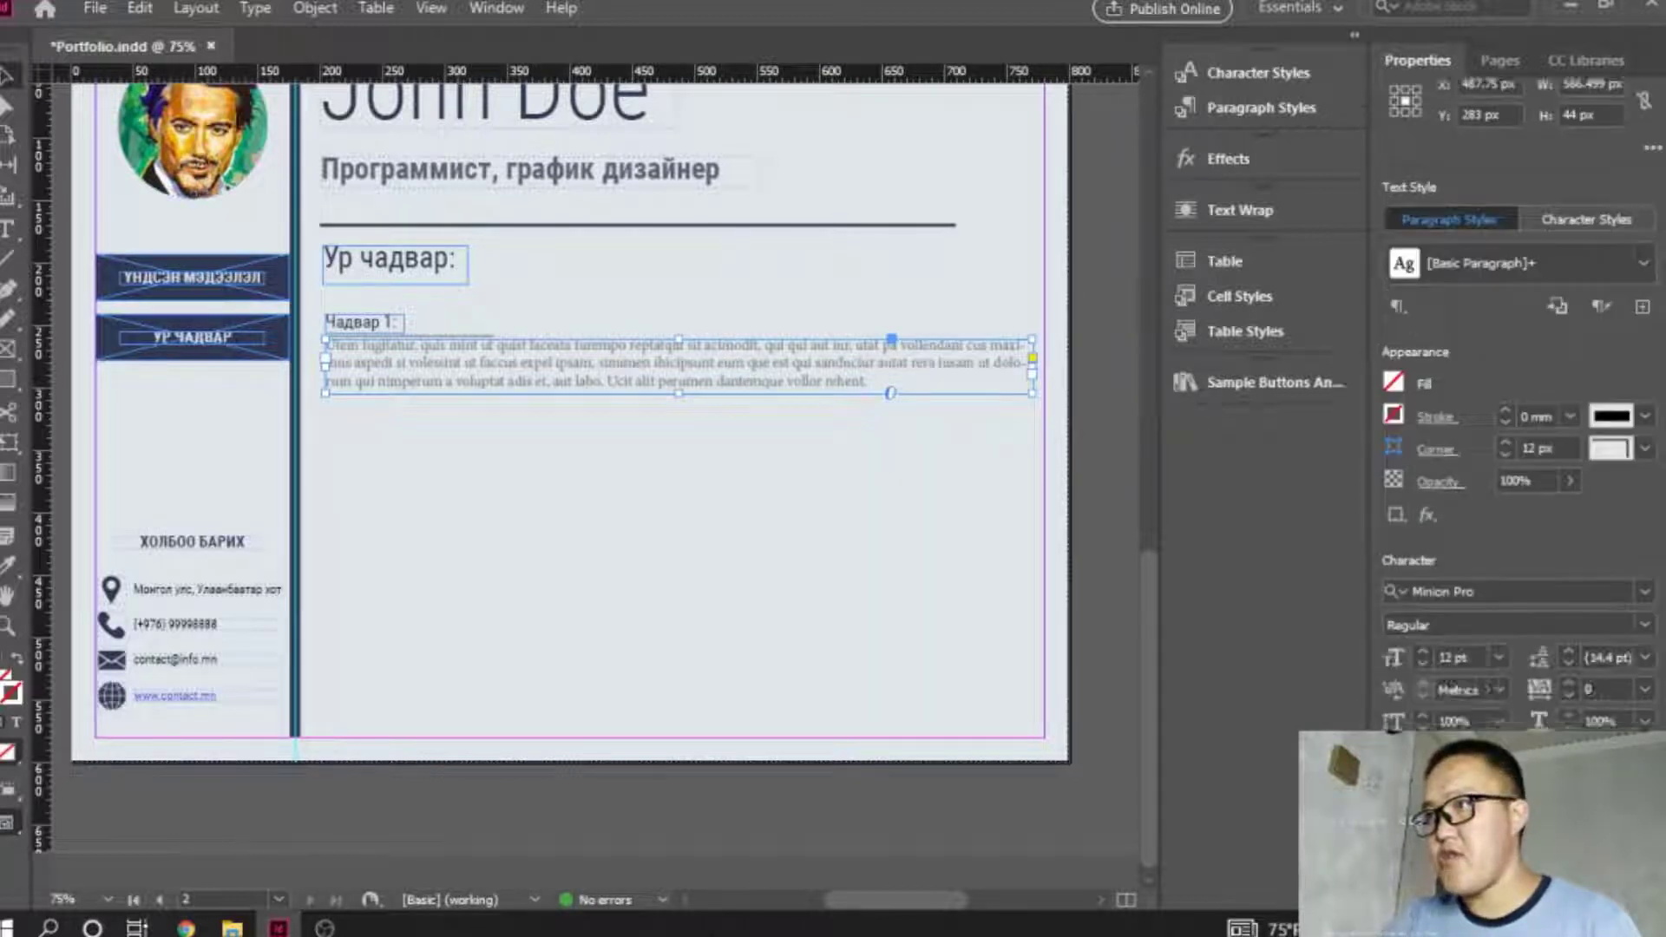
scroll(1568, 607, "up", 4)
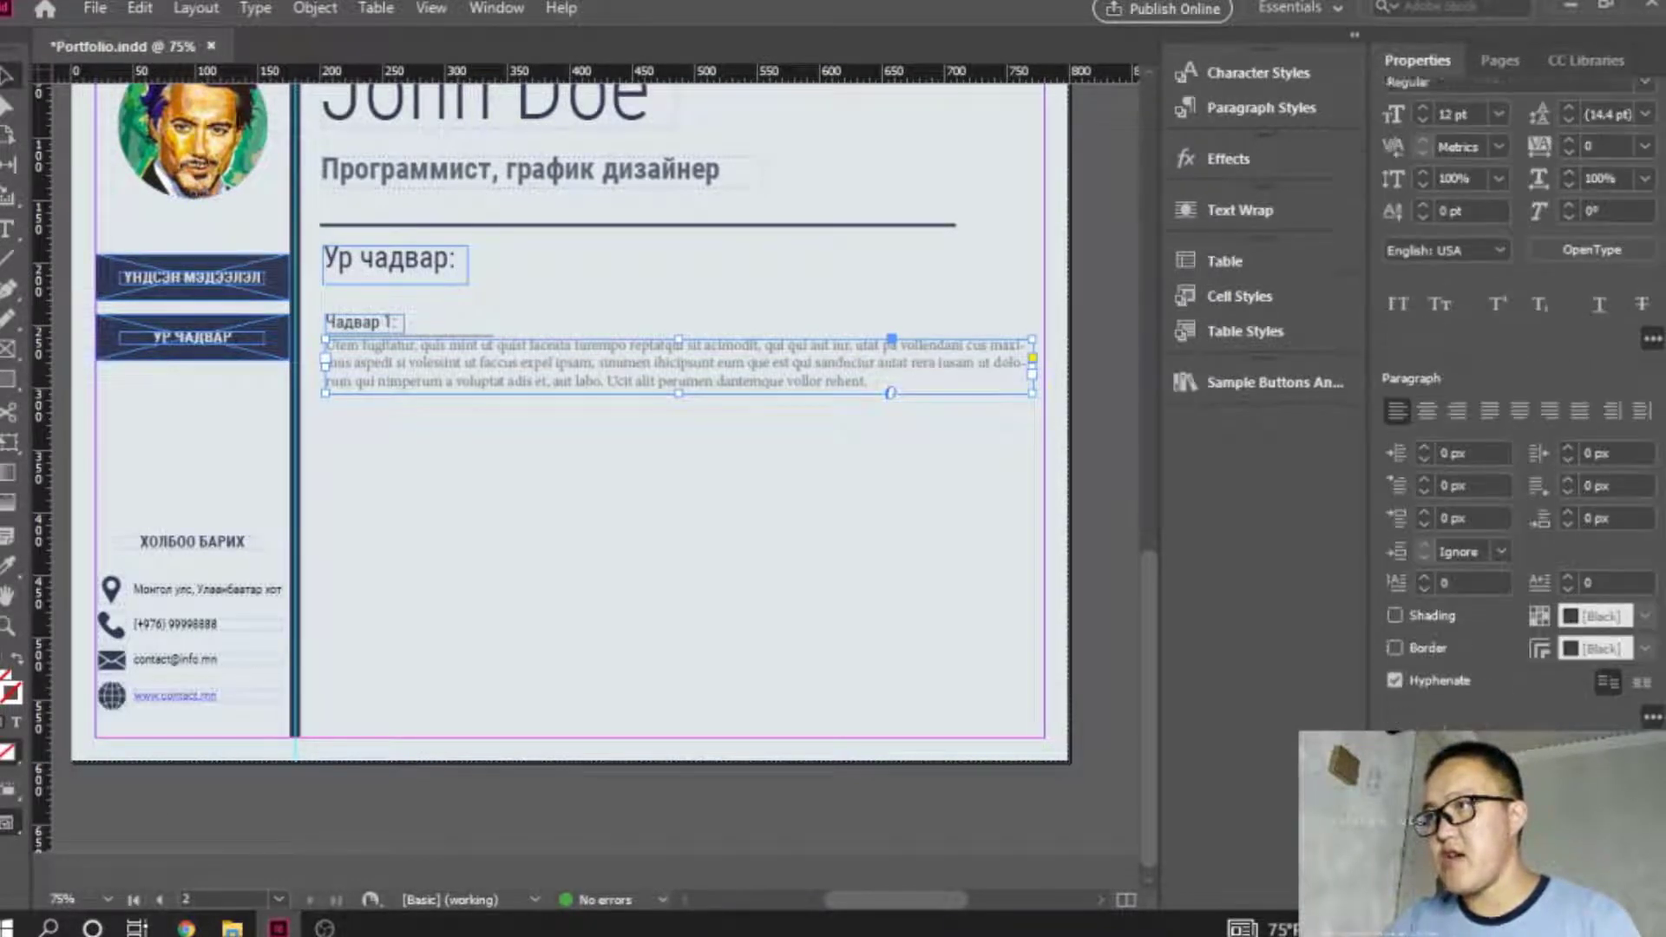
left_click(1490, 498)
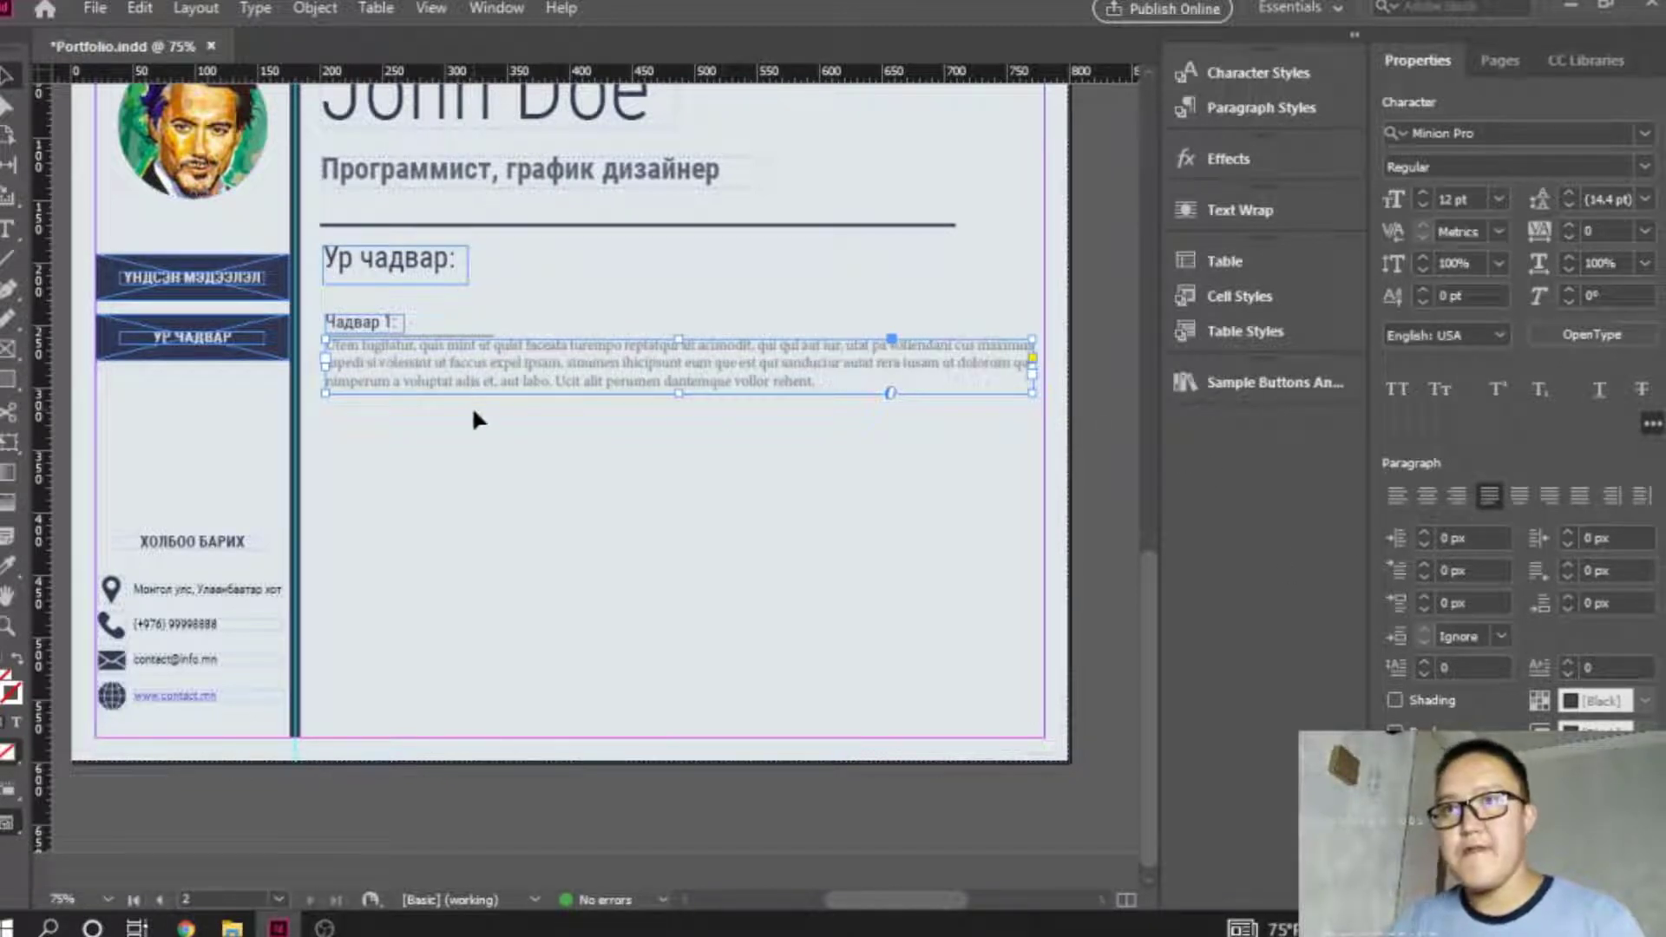
Copy the "Чадвар 1:" subheading, line and paragraph together and stack four pasted copies beneath the original, aligned with its left edge.
left_click_drag(320, 299, 1037, 421)
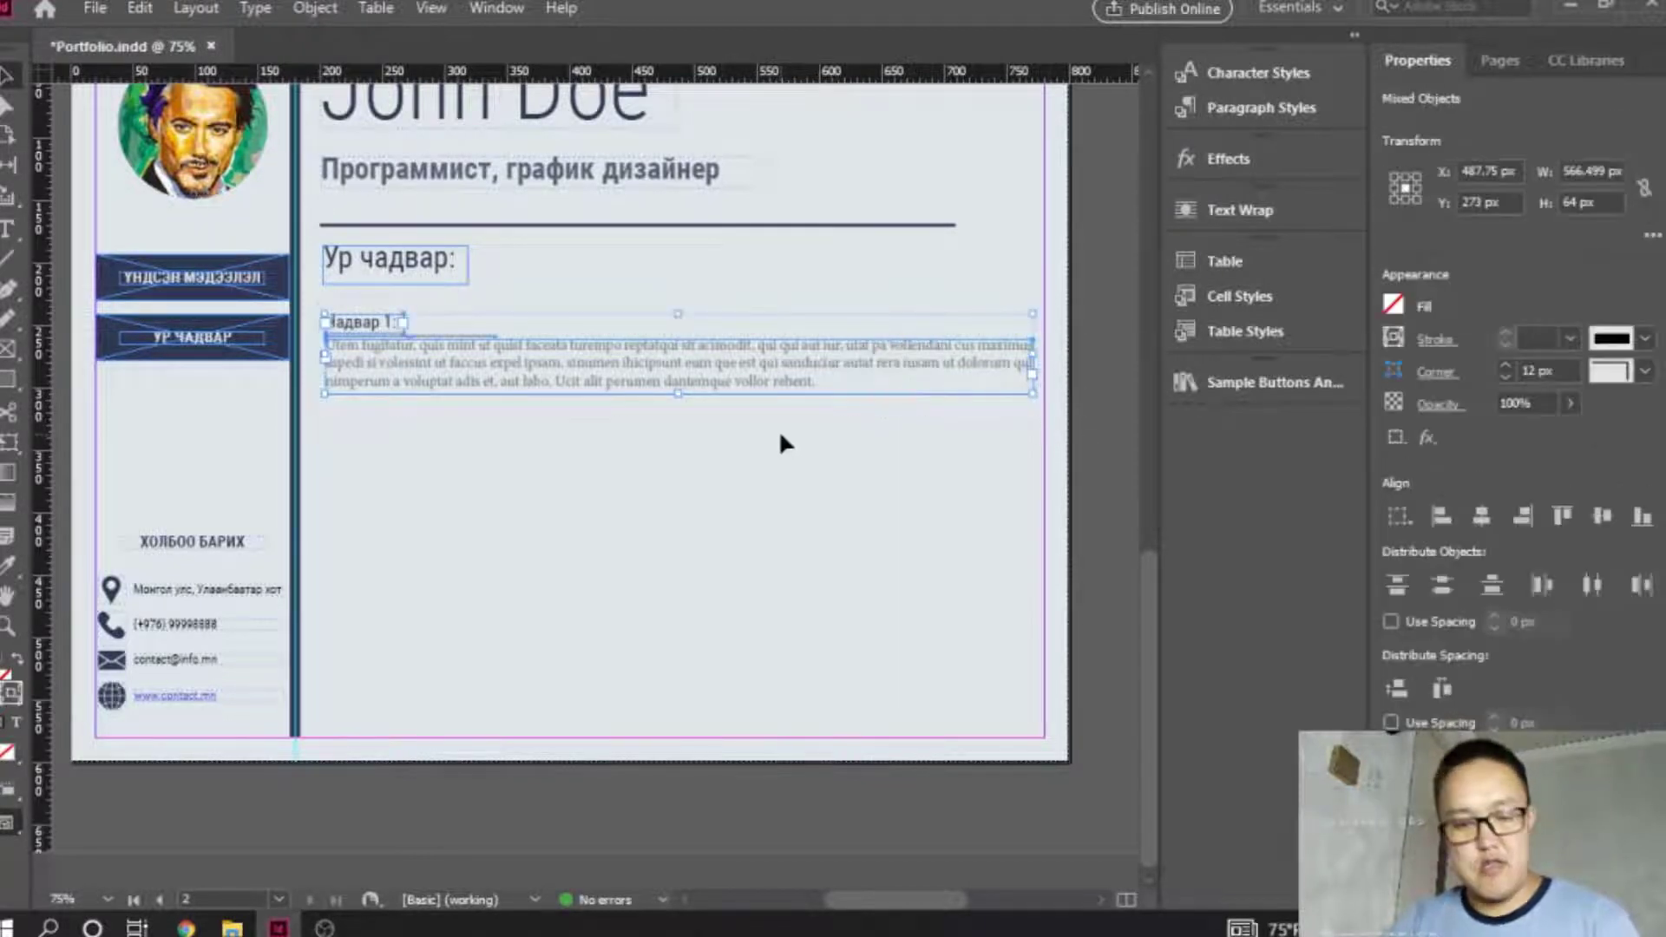
key("ctrl+v")
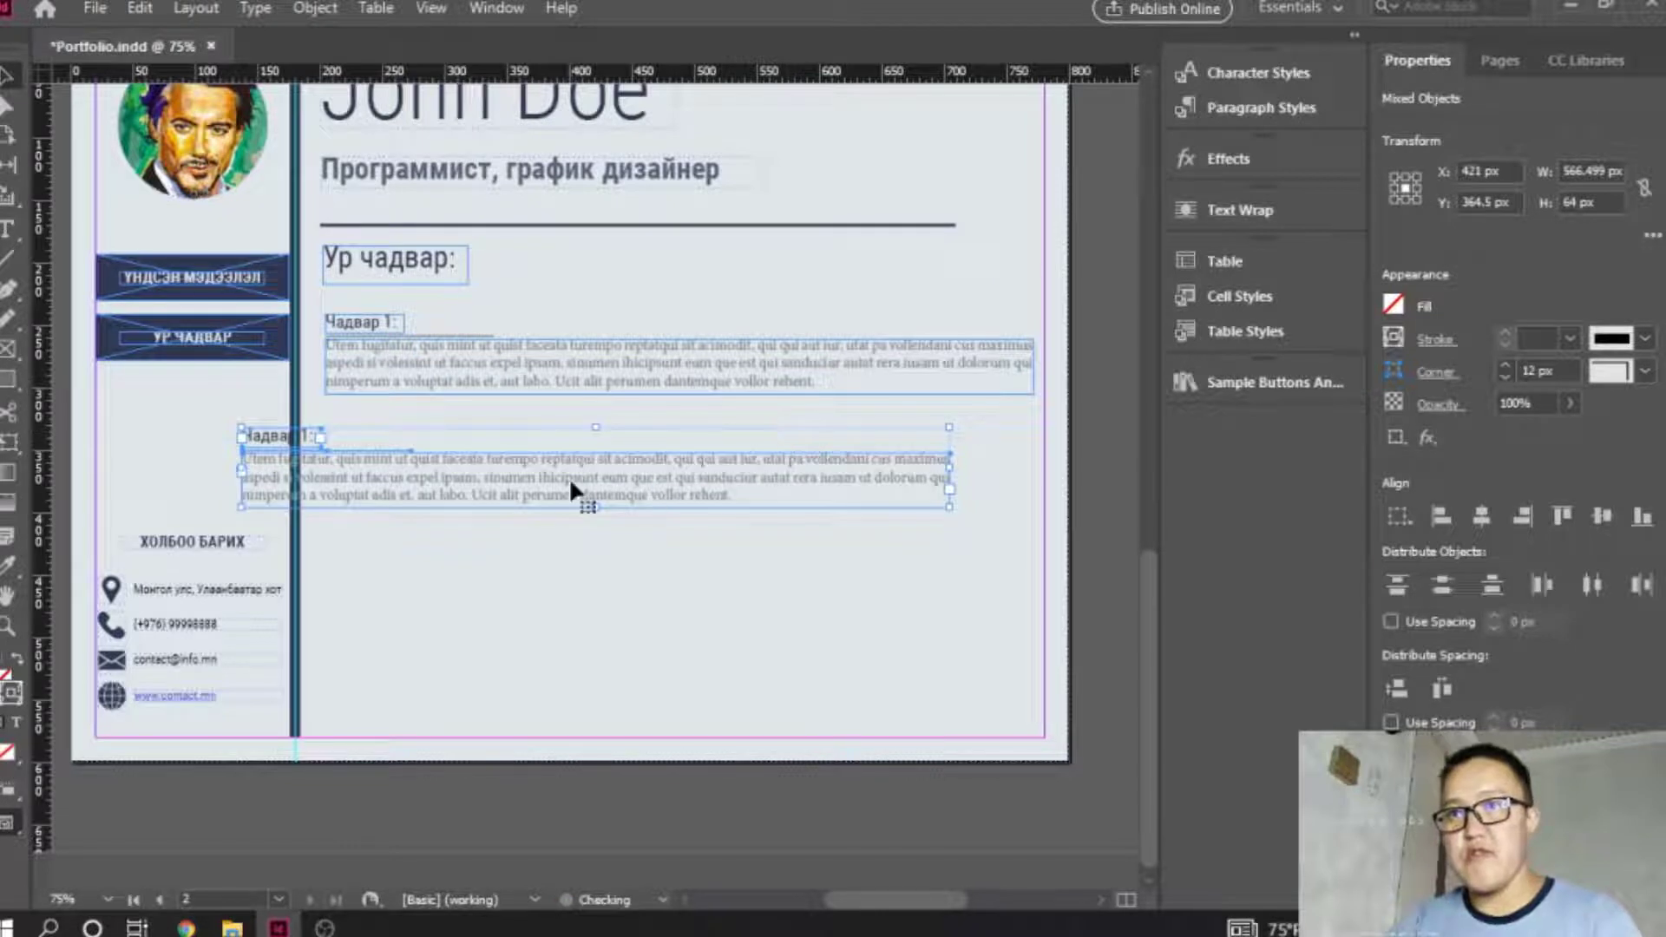
left_click_drag(581, 488, 655, 459)
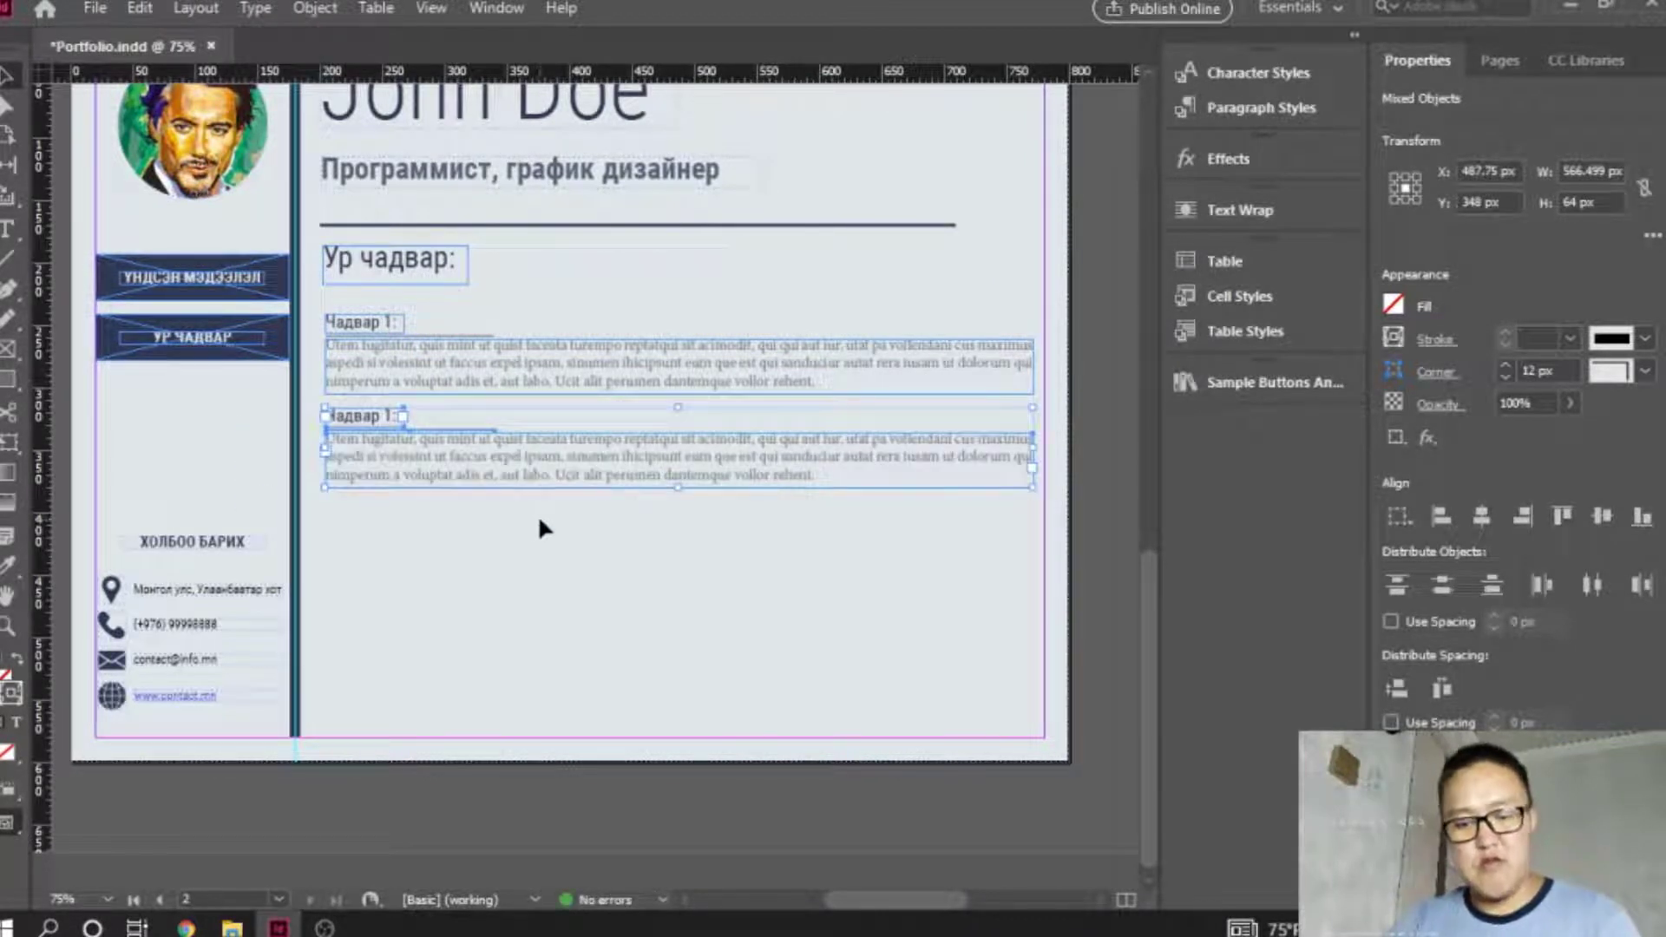
key("ctrl+v")
left_click_drag(590, 464, 663, 544)
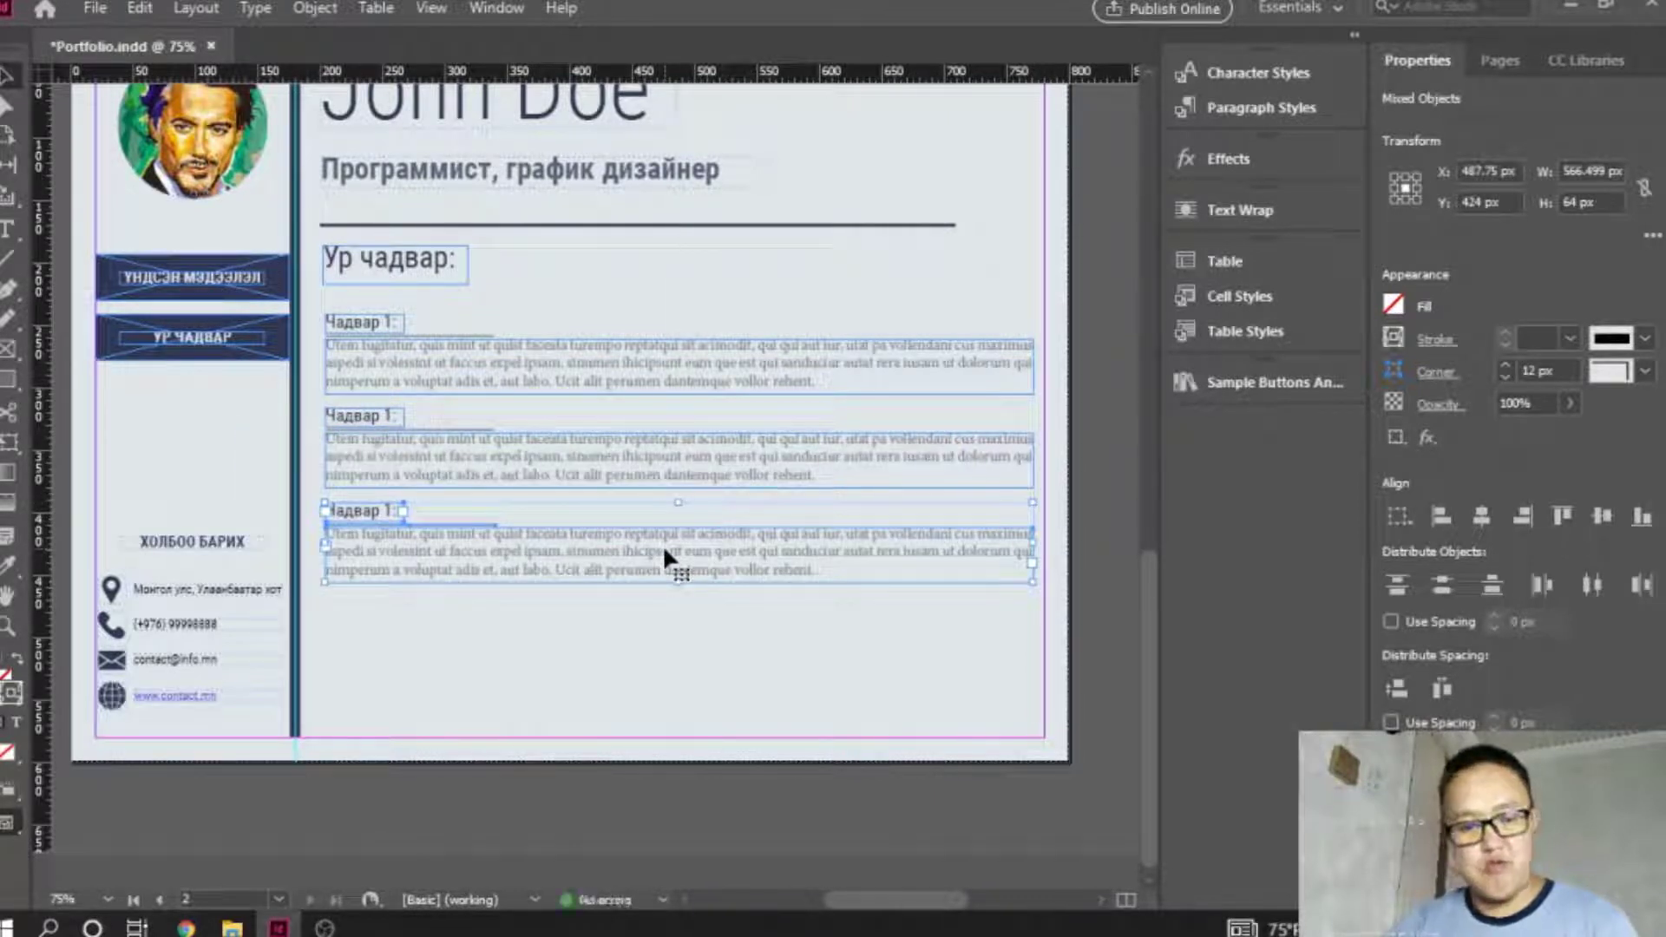
key("ctrl+v")
left_click_drag(622, 455, 711, 636)
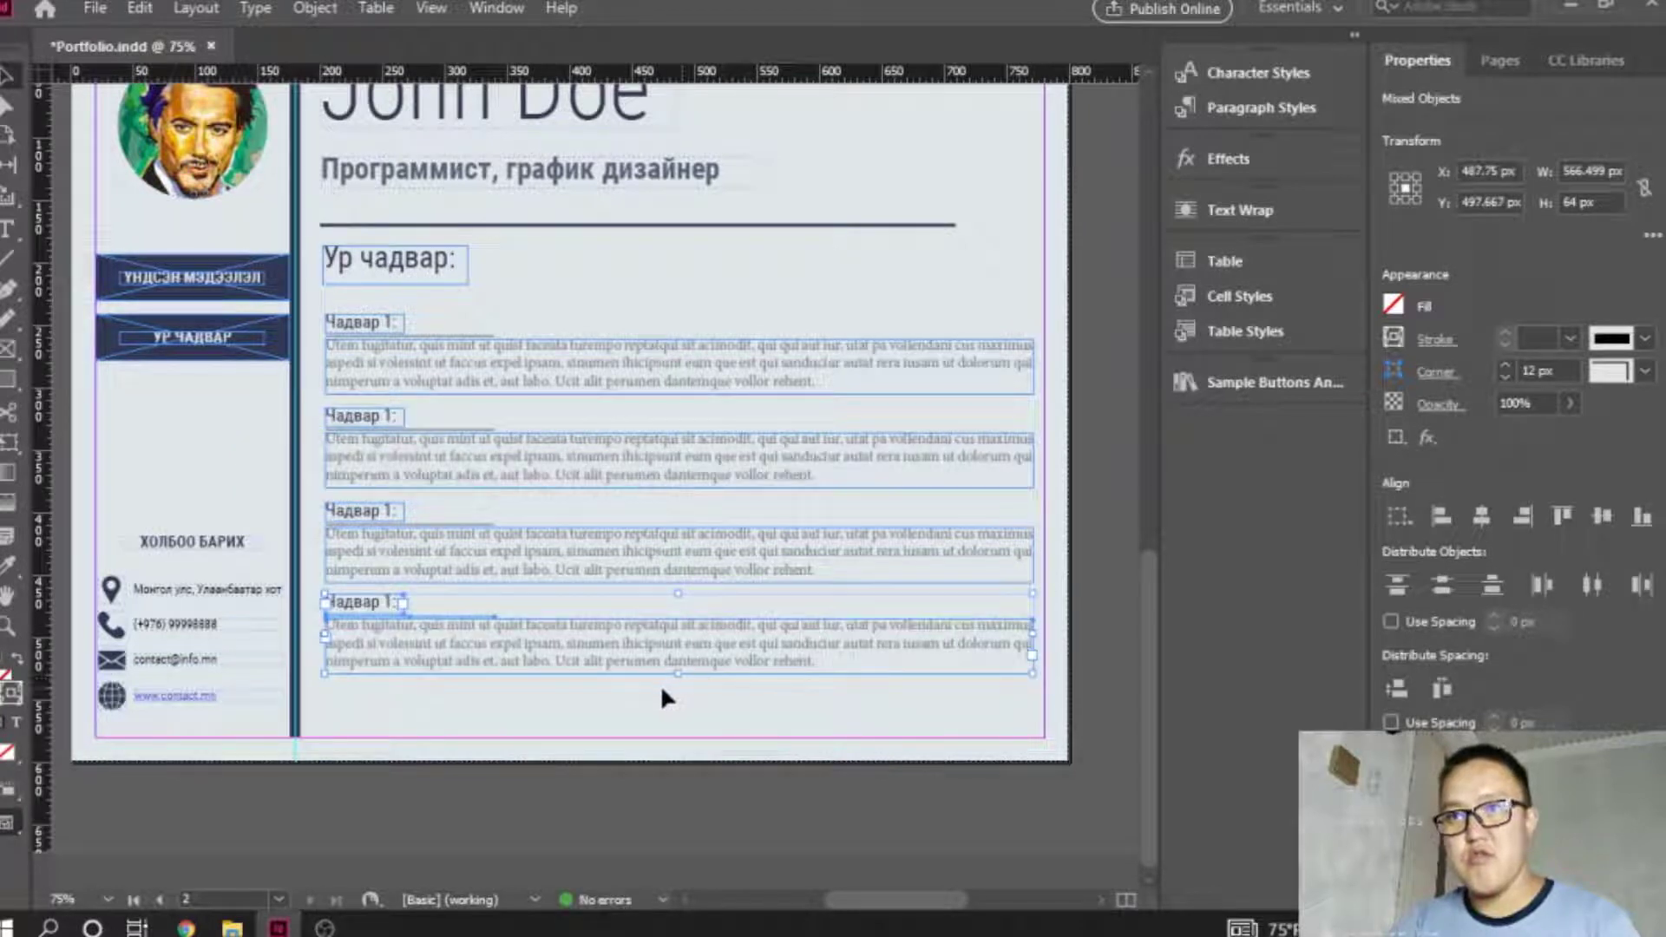
key("ctrl+v")
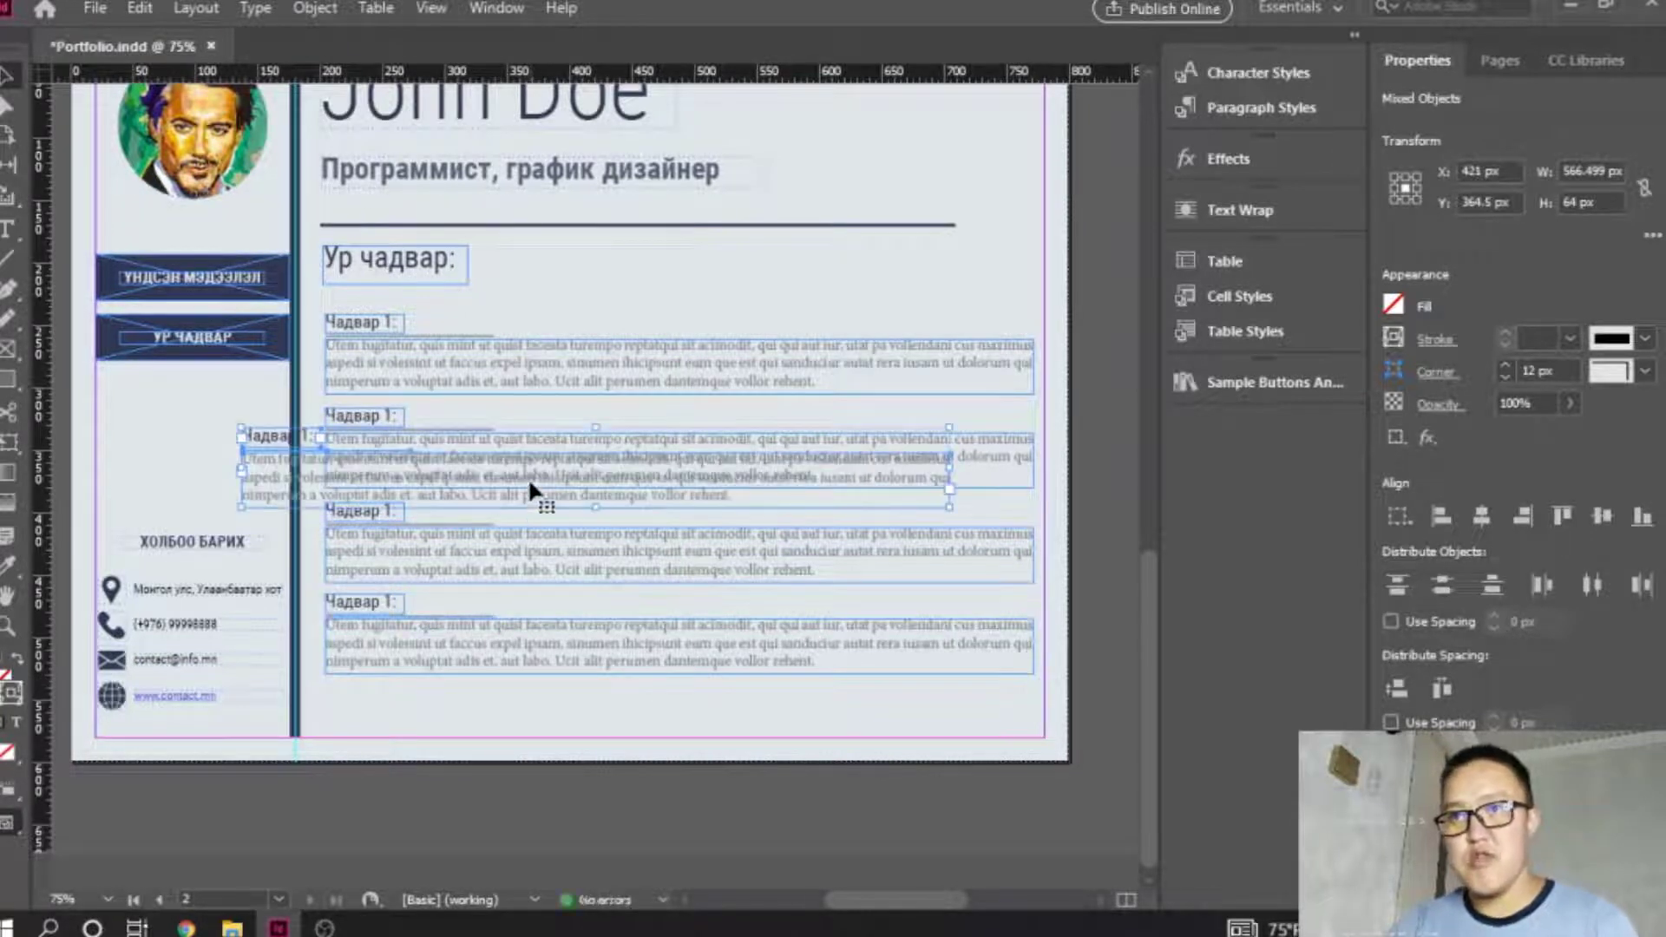
left_click_drag(526, 488, 622, 746)
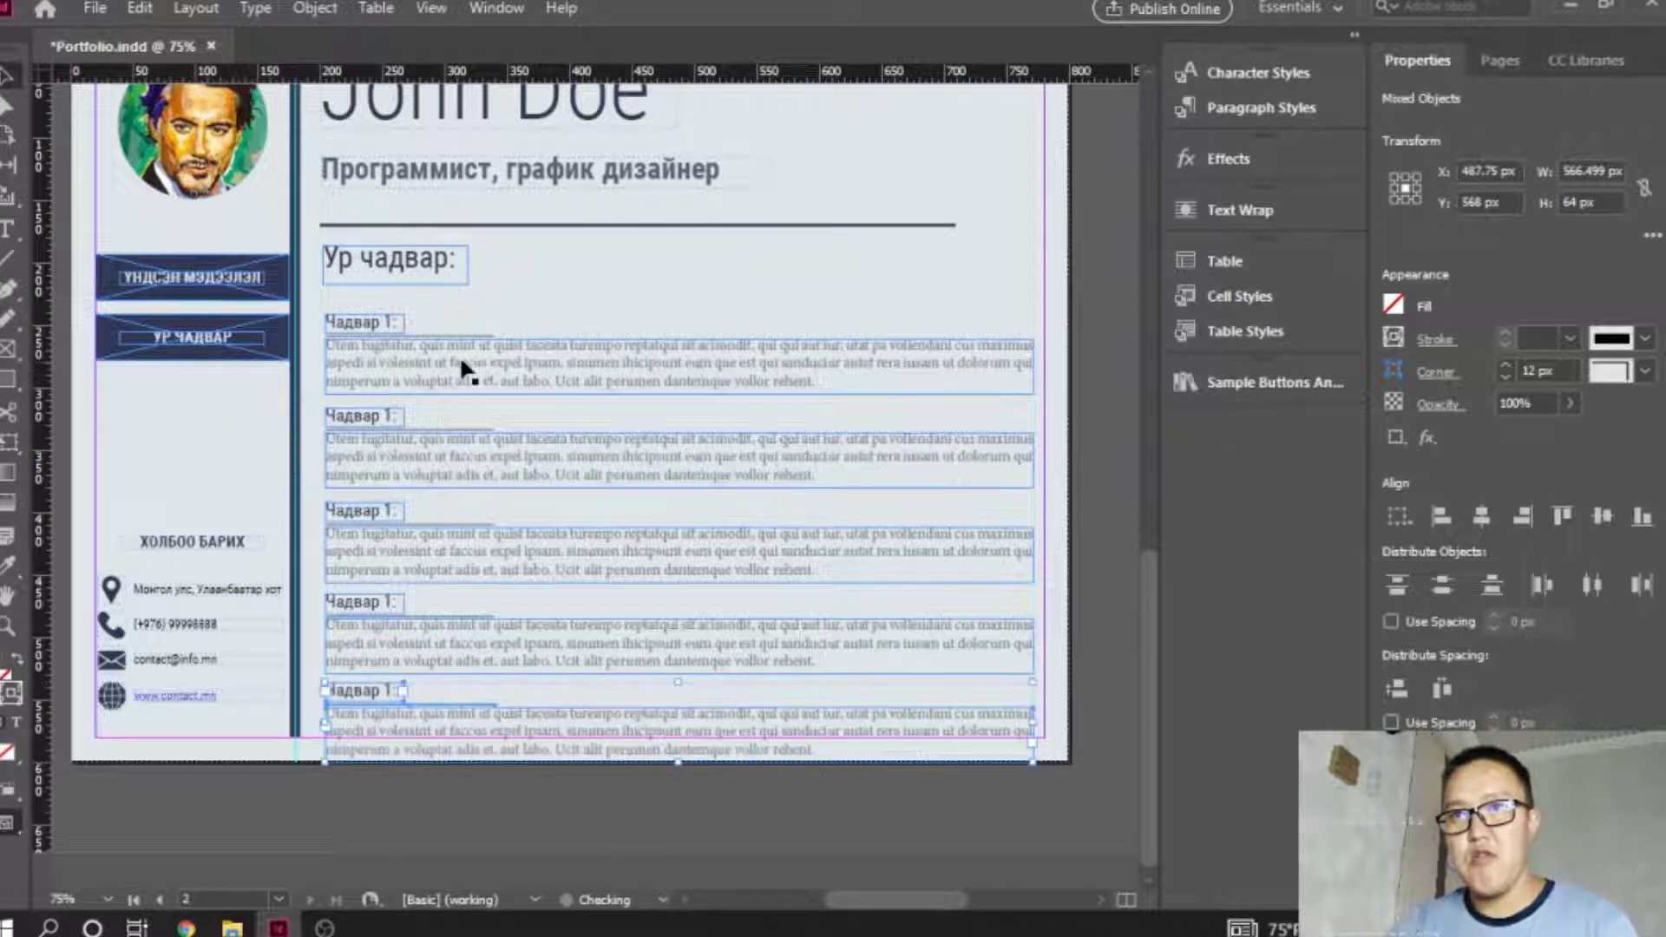
key("t")
left_click_drag(314, 293, 1043, 777)
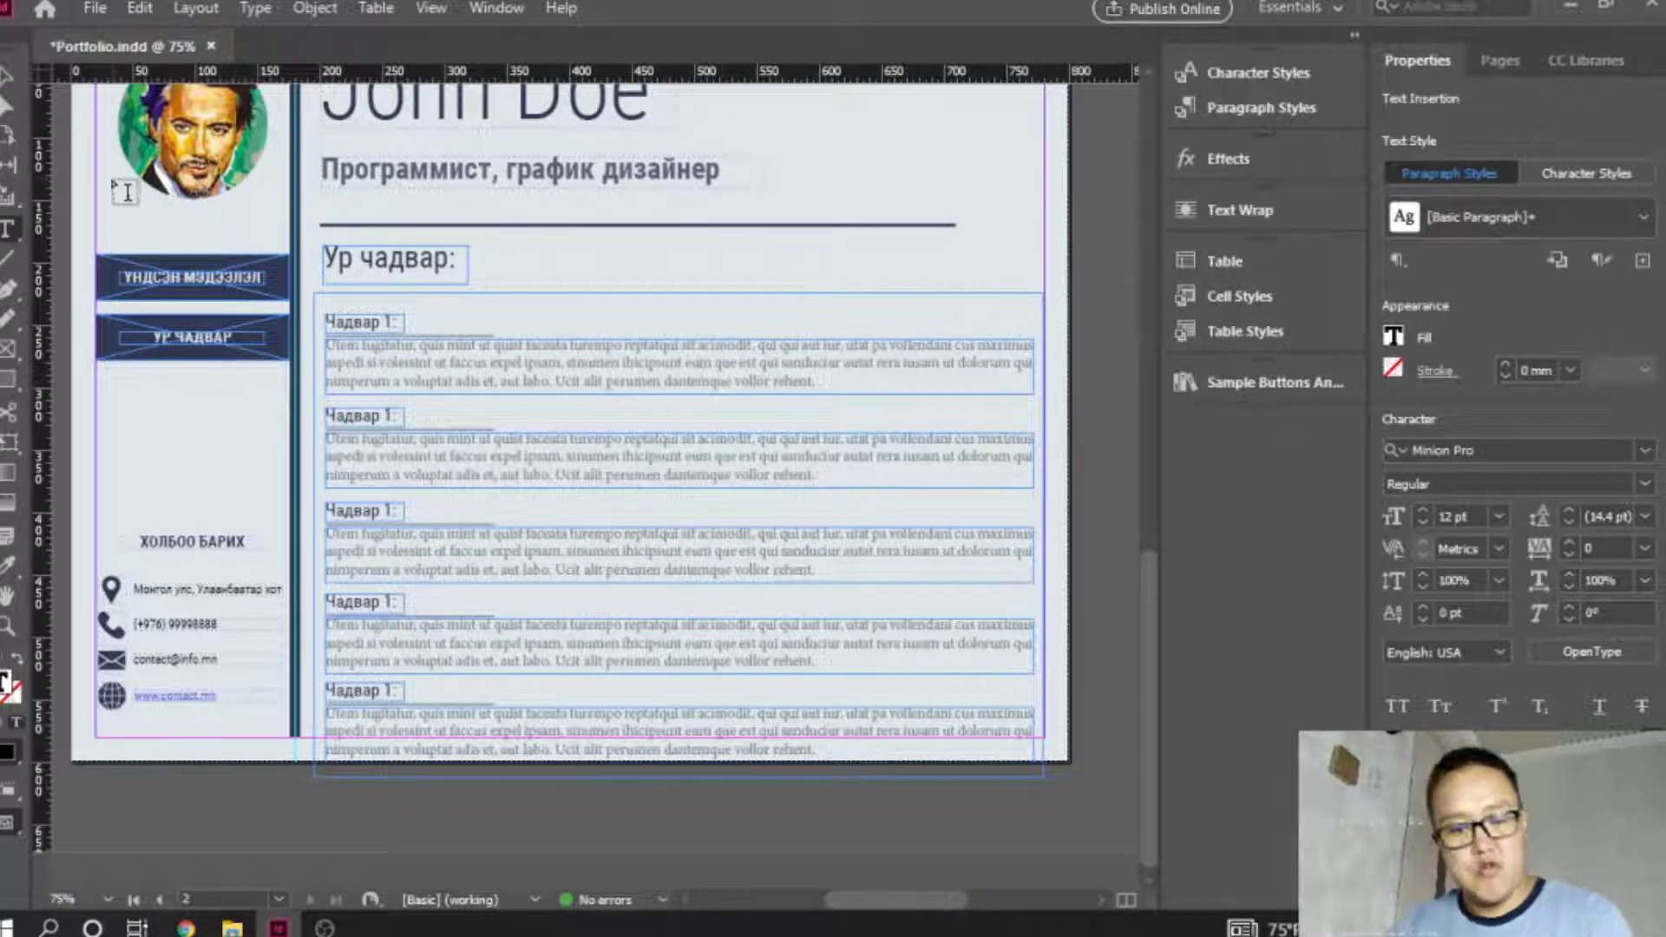
key("ctrl+z")
key("Escape")
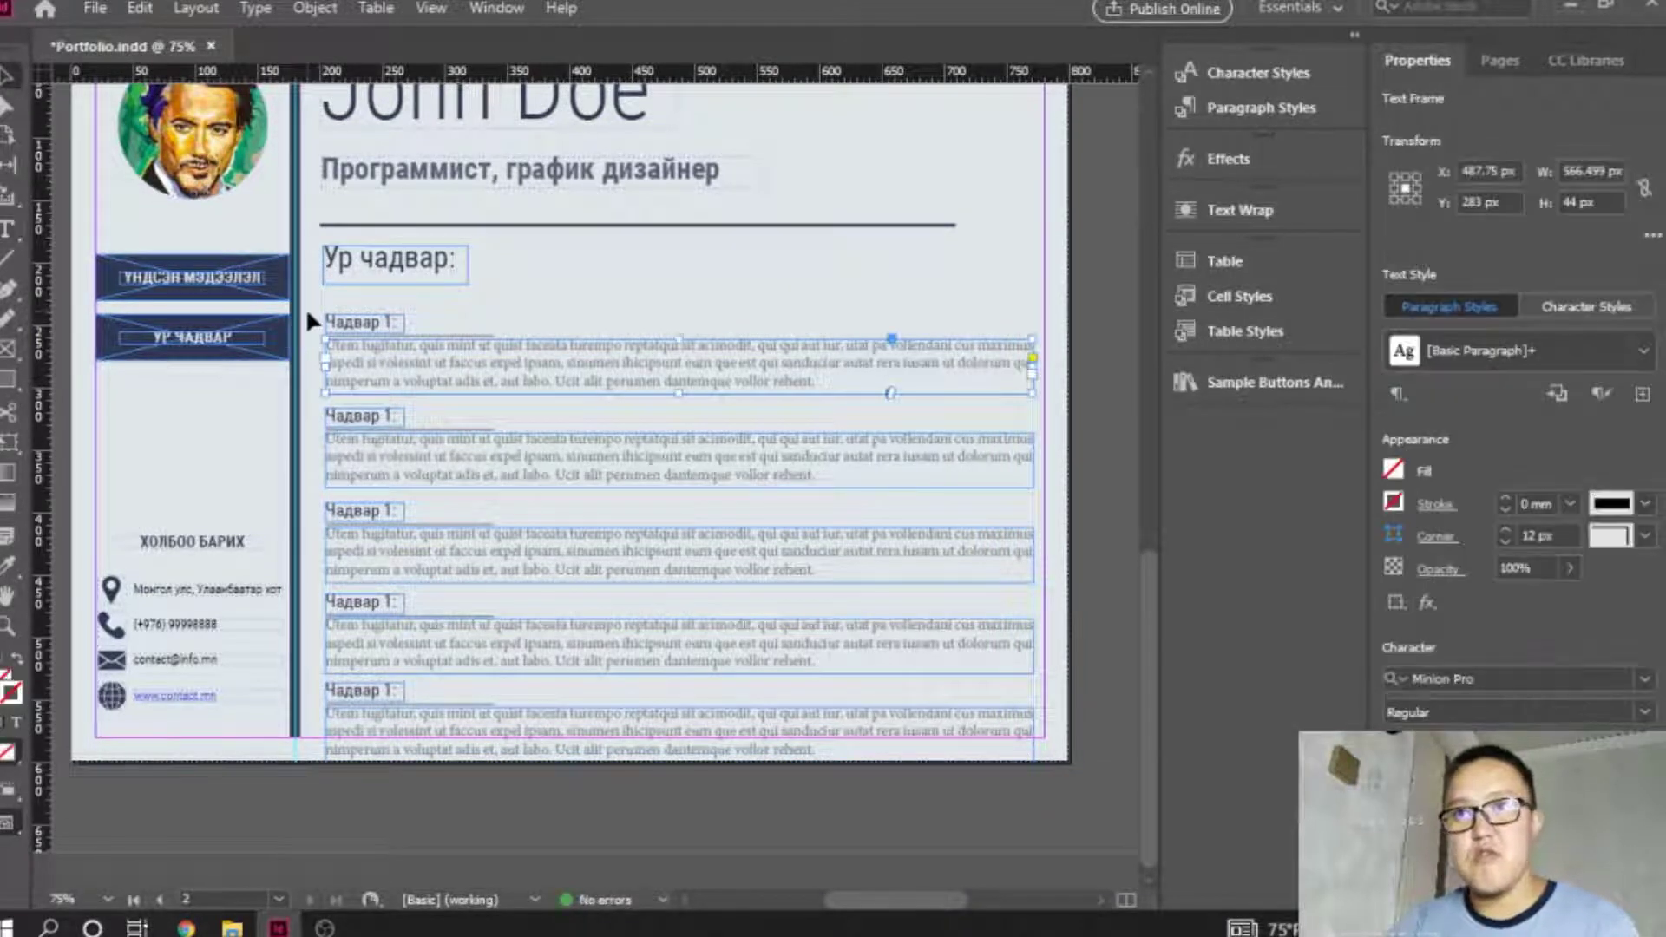
Select all five skill entries with their lines and move them up together by 21 px, within the page's bottom margin.
left_click_drag(312, 302, 1039, 784)
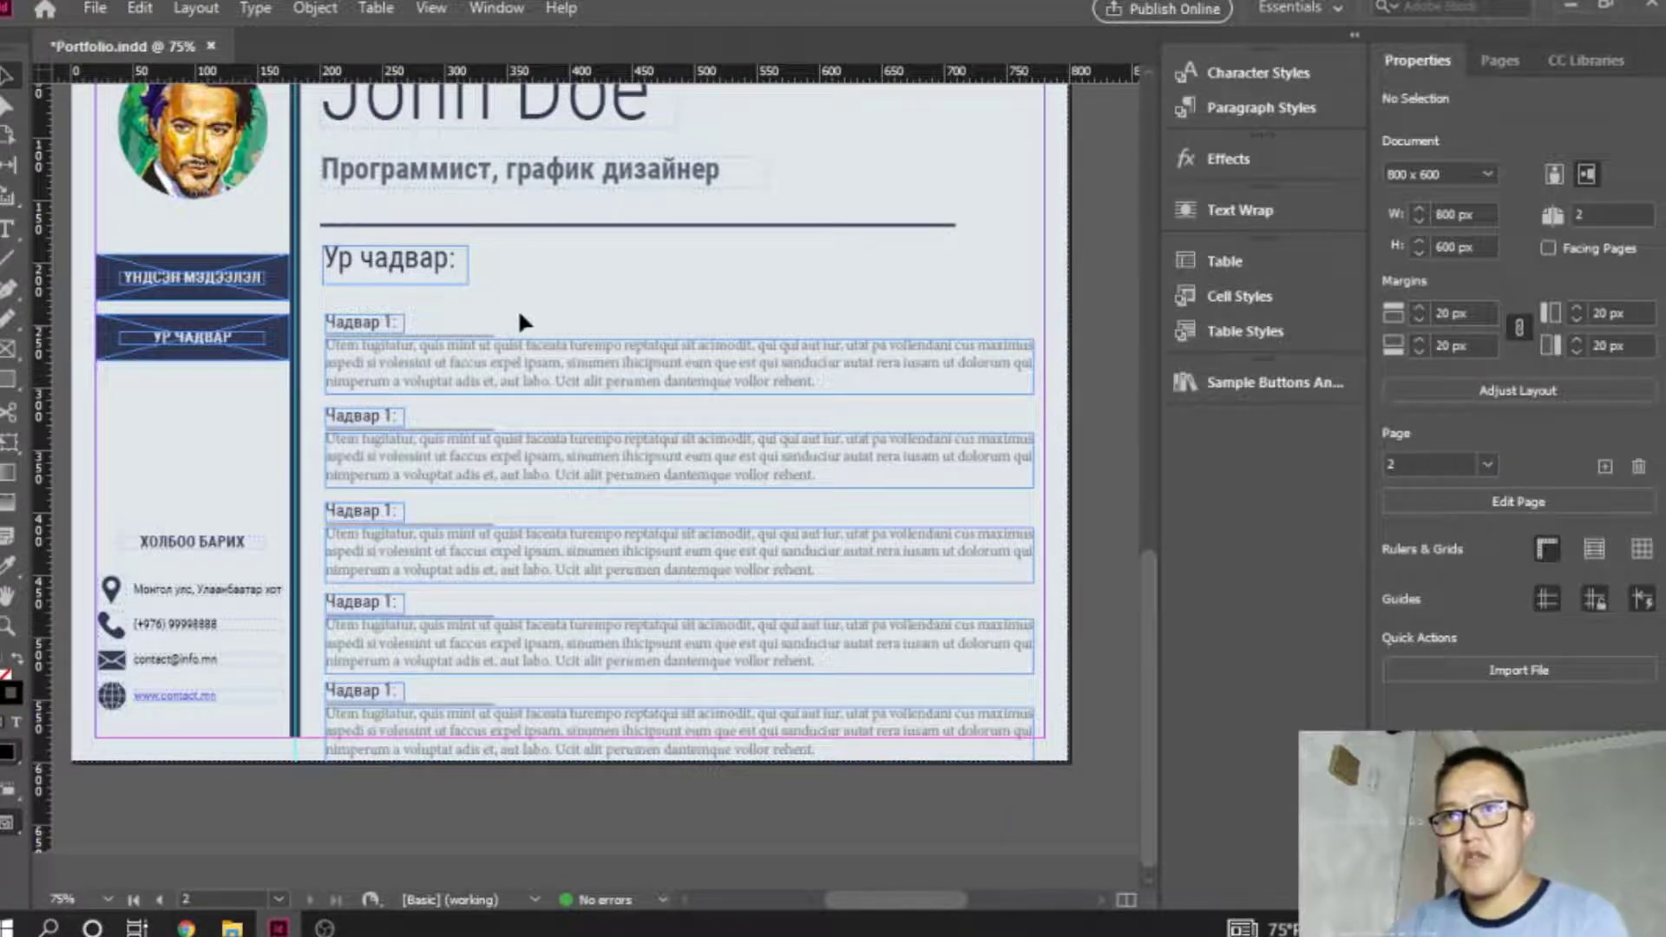
left_click_drag(498, 297, 743, 779)
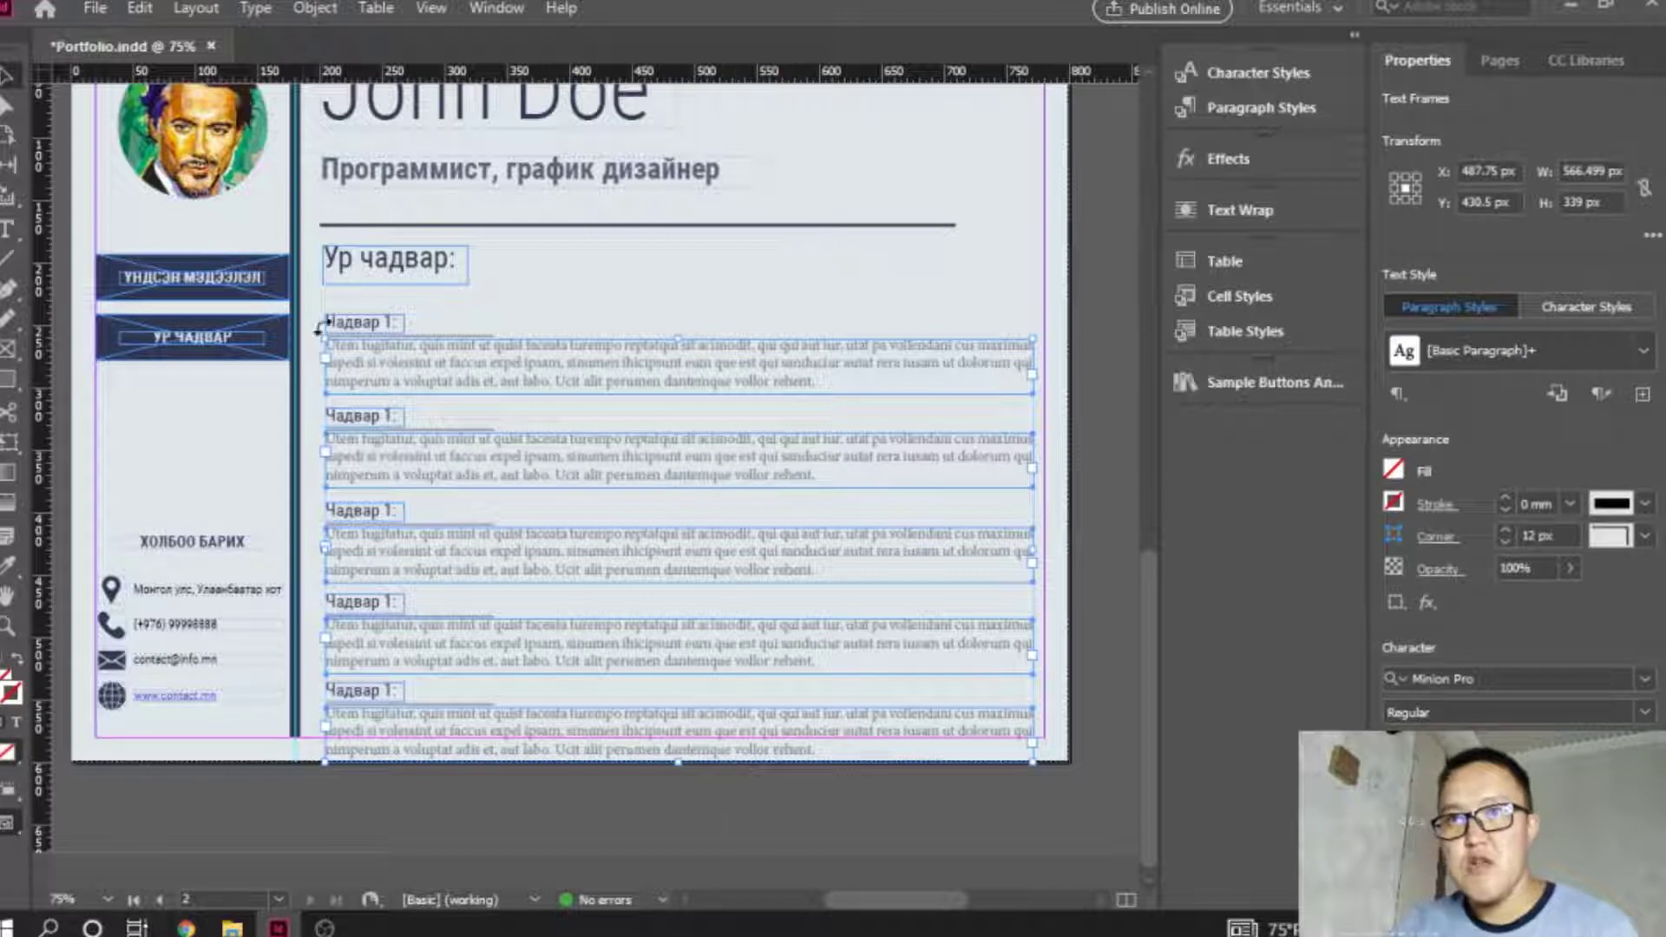
left_click(364, 333, "shift")
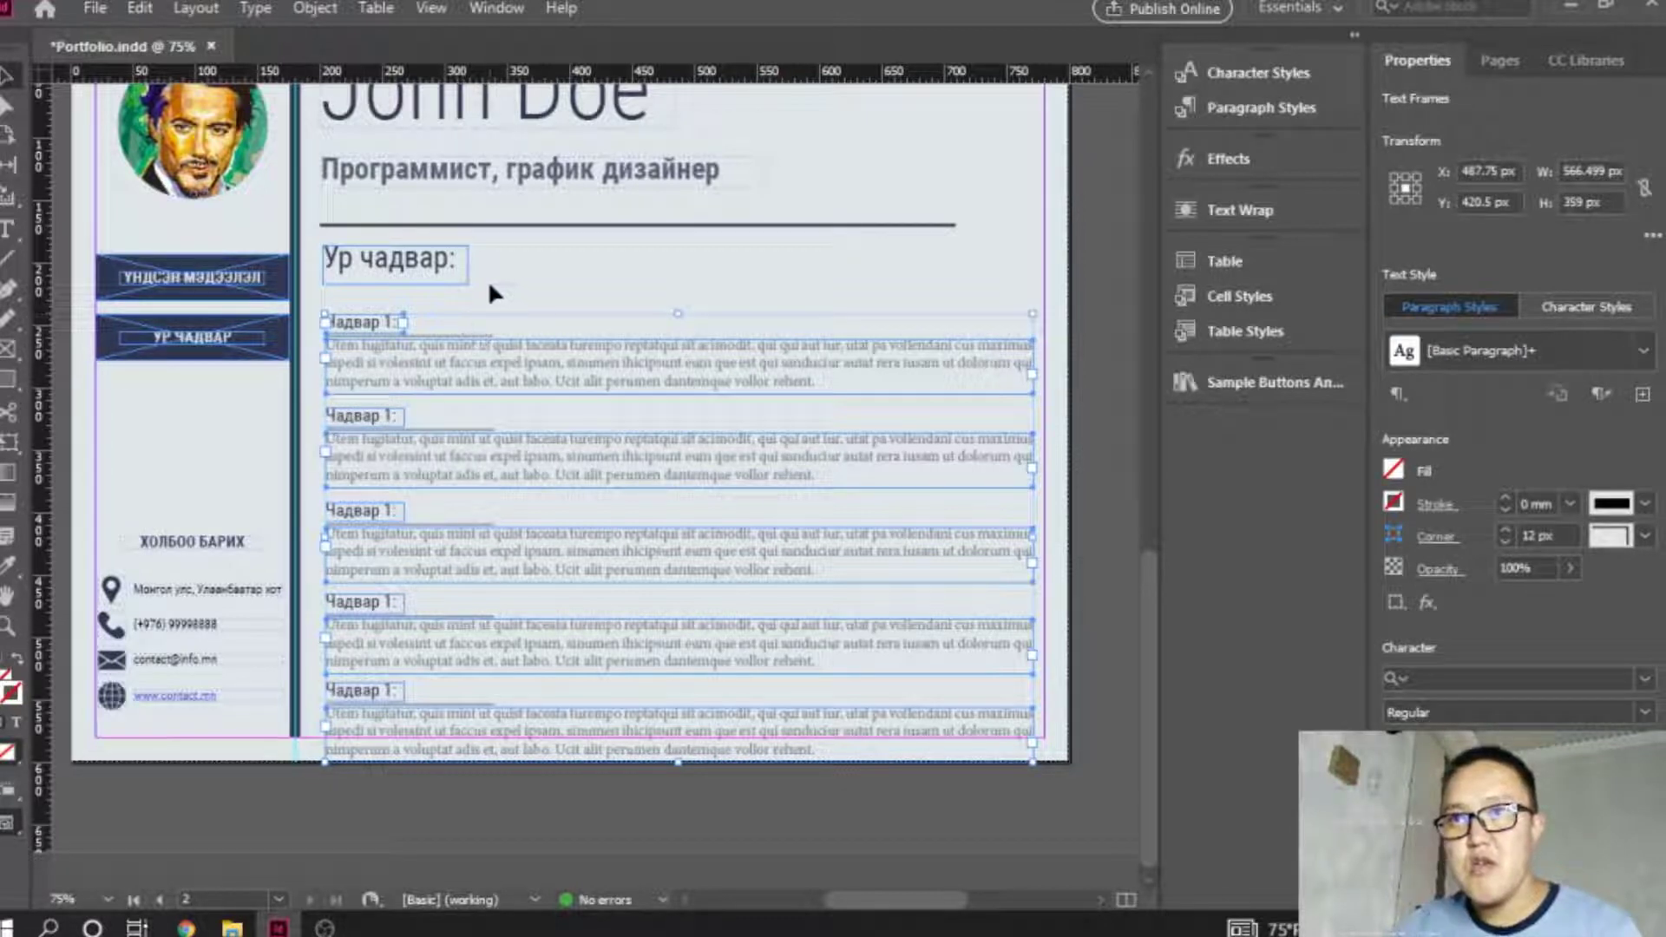
left_click(490, 279)
left_click_drag(355, 296, 457, 770)
key("Up")
key("Up")
key("Up")
key("Up")
key("Up")
key("Up")
key("Up")
key("Up")
key("Up")
key("Up")
key("Up")
key("Up")
key("Up")
key("Up")
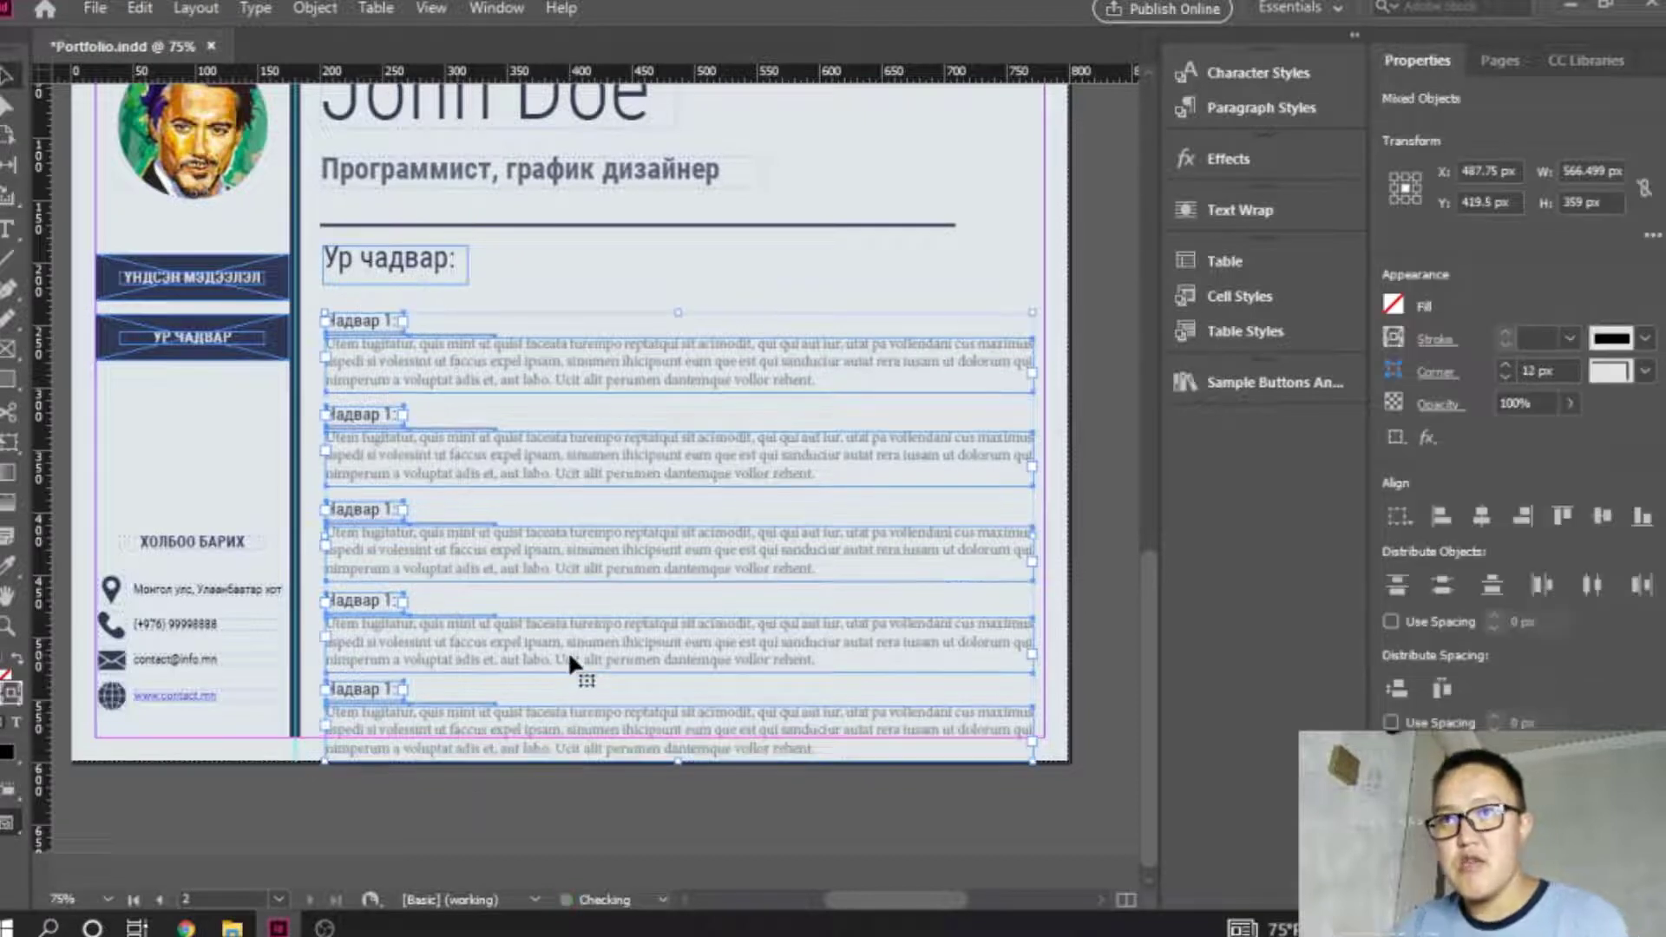
key("Up")
key("Up")
key("Up")
key("Up")
key("Up")
key("Up")
key("Up")
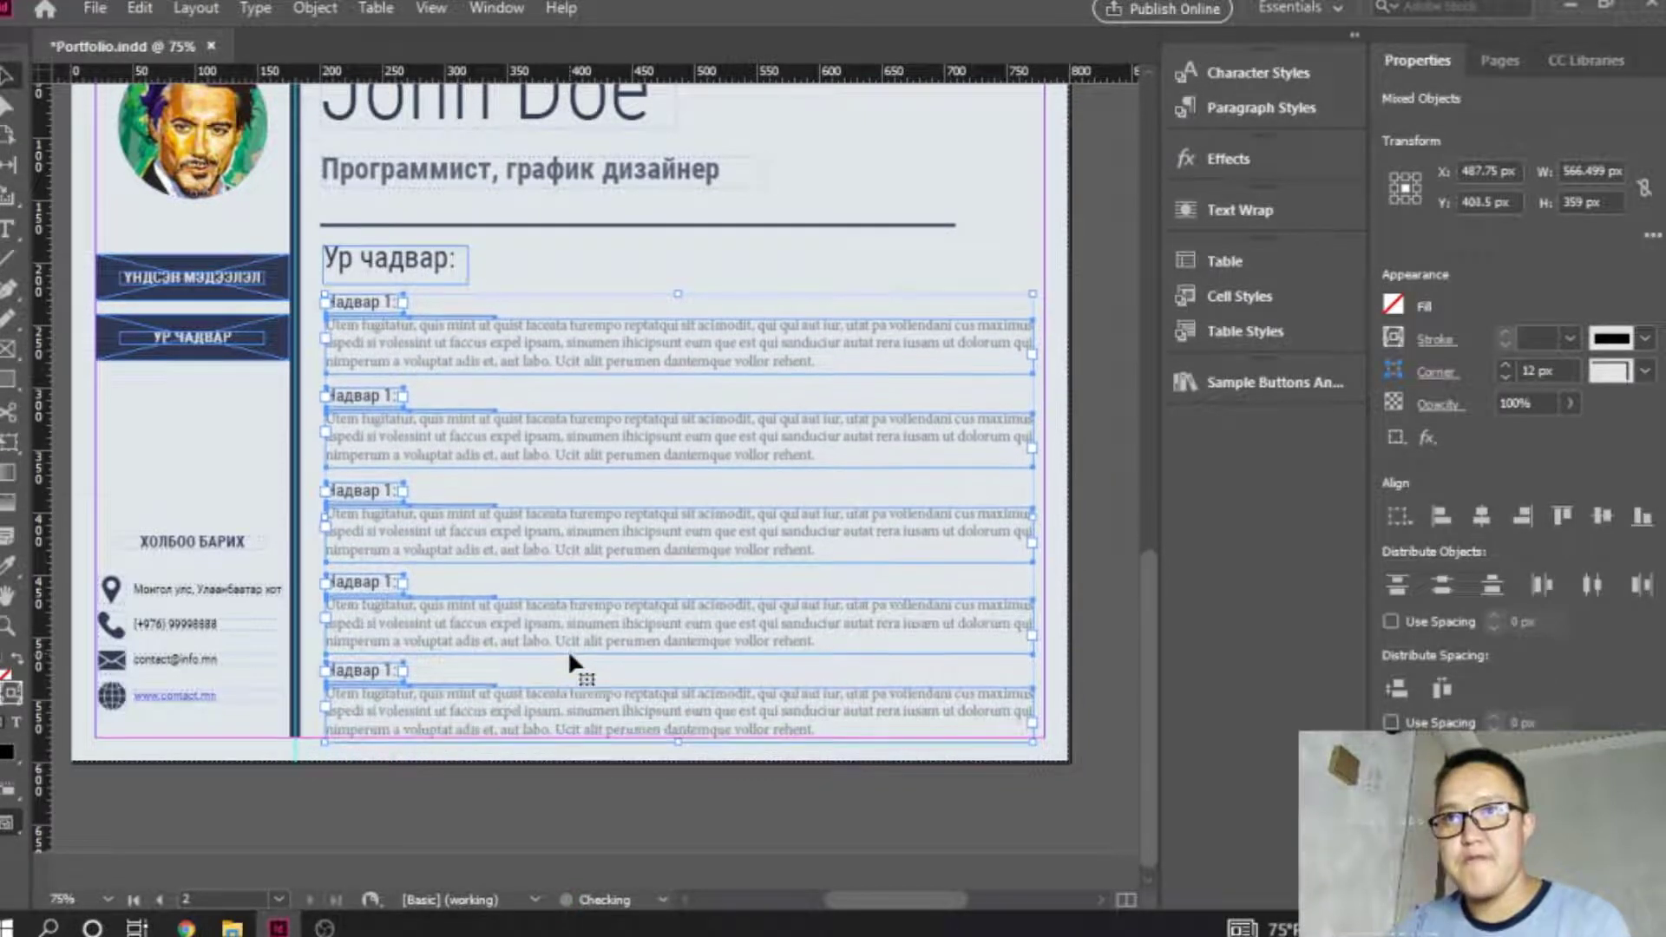
Move the "Ур чадвар:" heading up to Y 192.5 px, just below the long horizontal line, and deselect it.
left_click(450, 256)
key("Up")
key("Up")
key("Up")
key("Up")
key("Up")
key("Up")
key("Up")
key("Up")
key("Up")
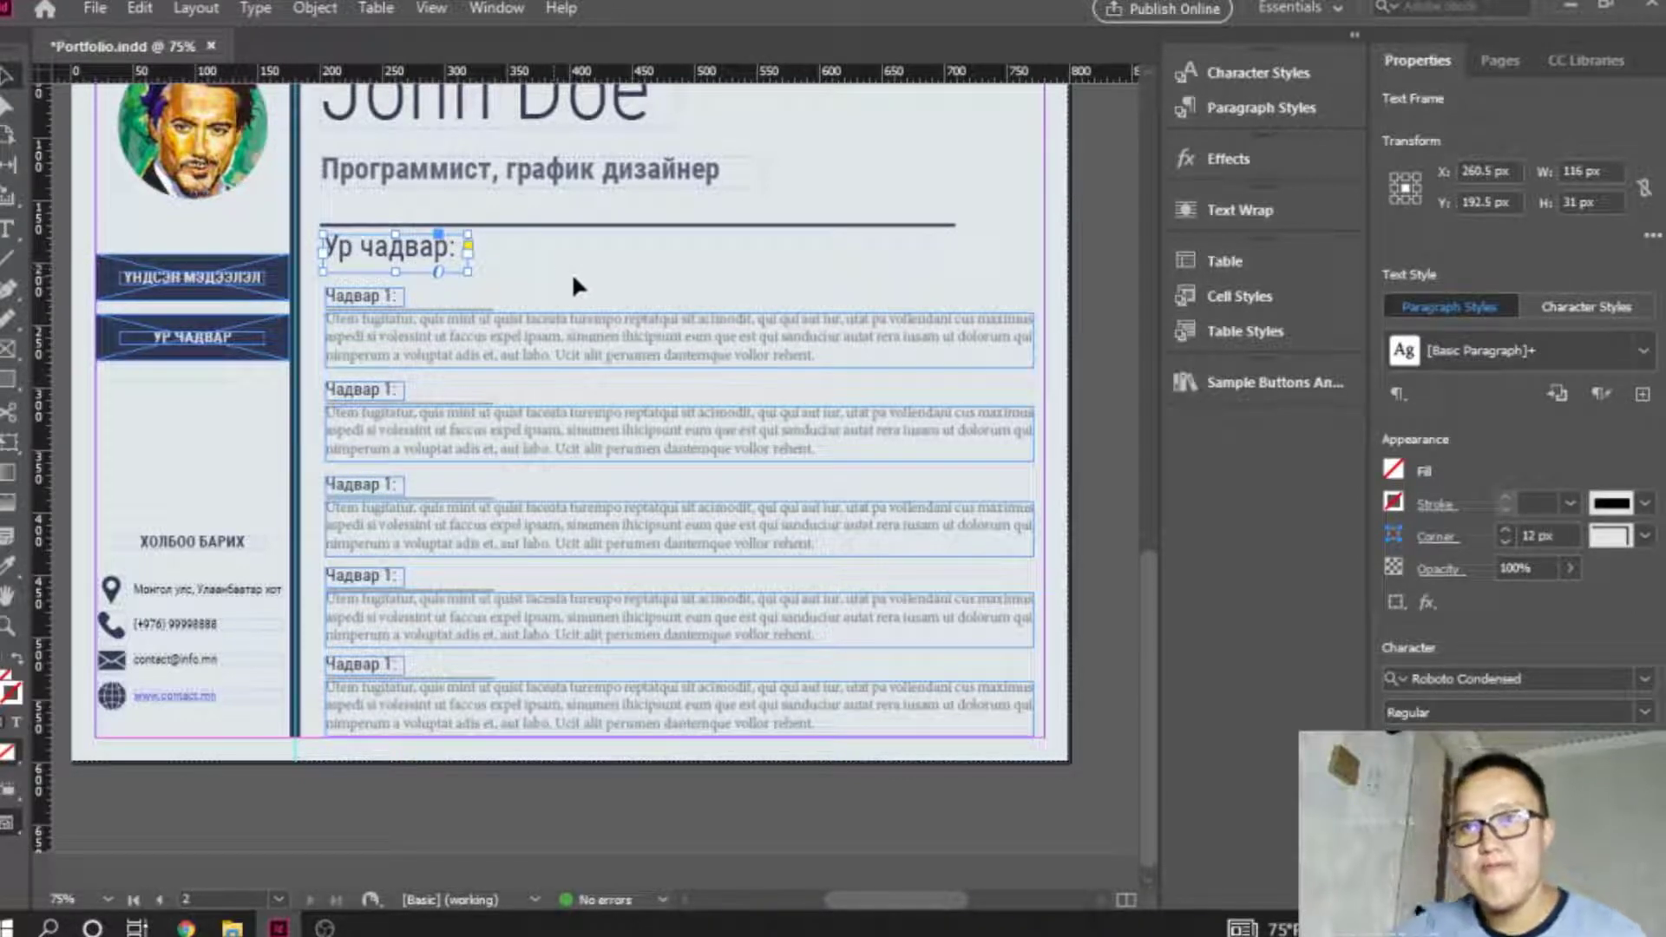
left_click(1109, 387)
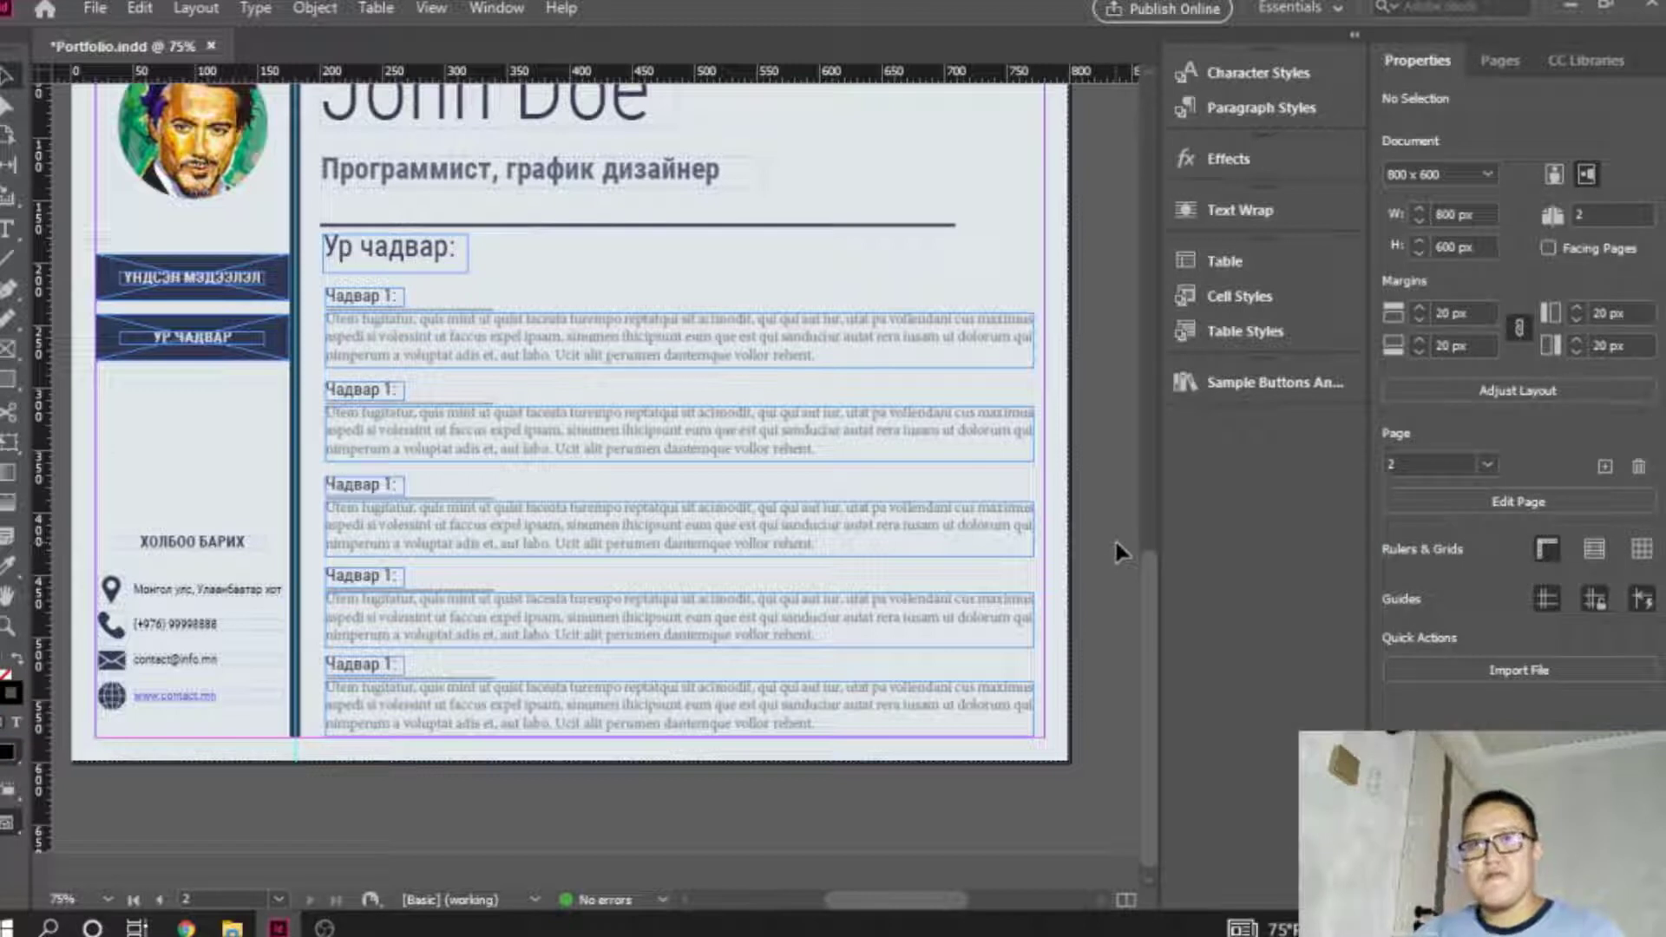
Renumber the four copied subheadings in order as "Чадвар 2:", "Чадвар 3:", "Чадвар 4:" and "Чадвар 5:".
double_click(385, 395)
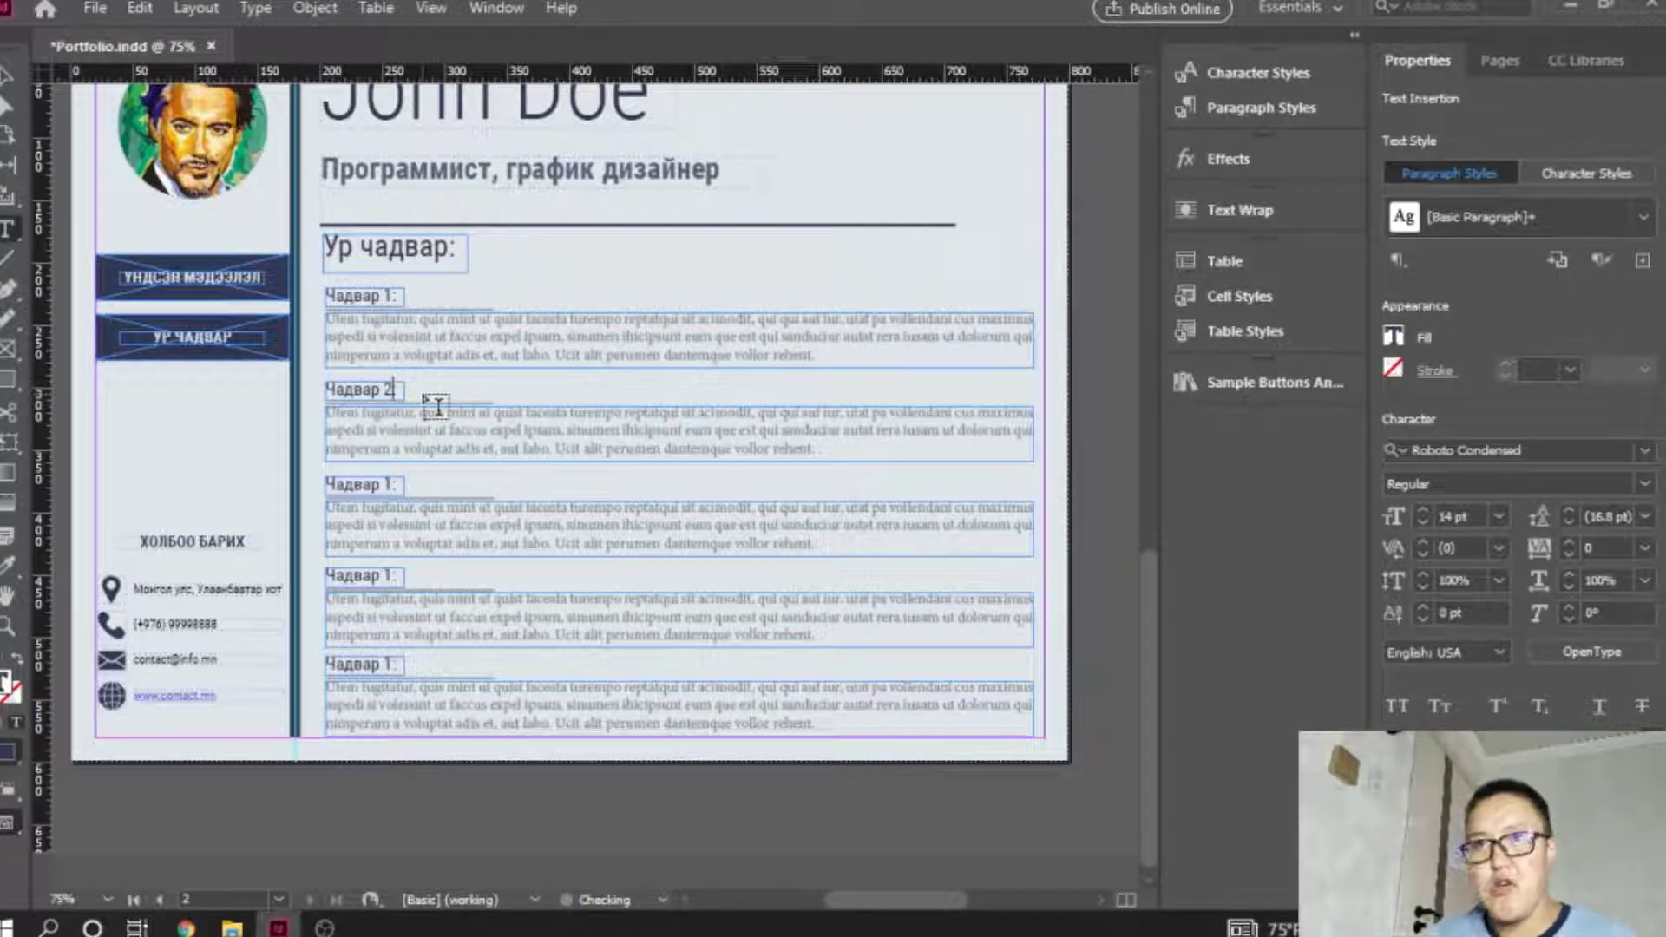
double_click(391, 484)
type("3")
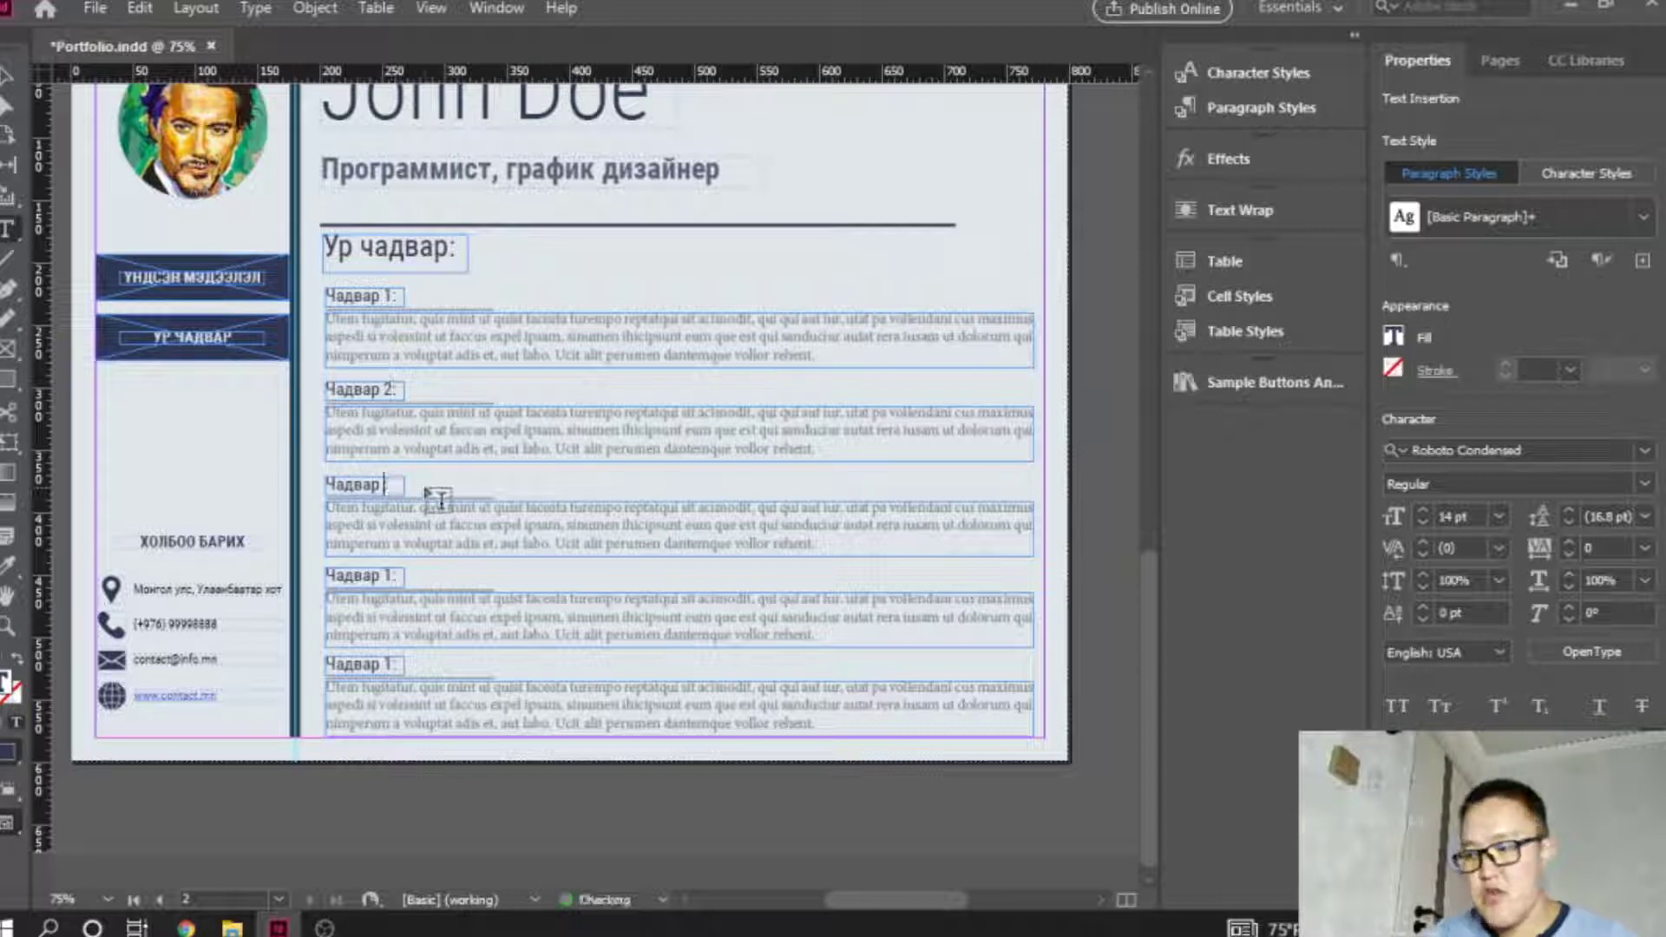
double_click(391, 576)
key("BackSpace")
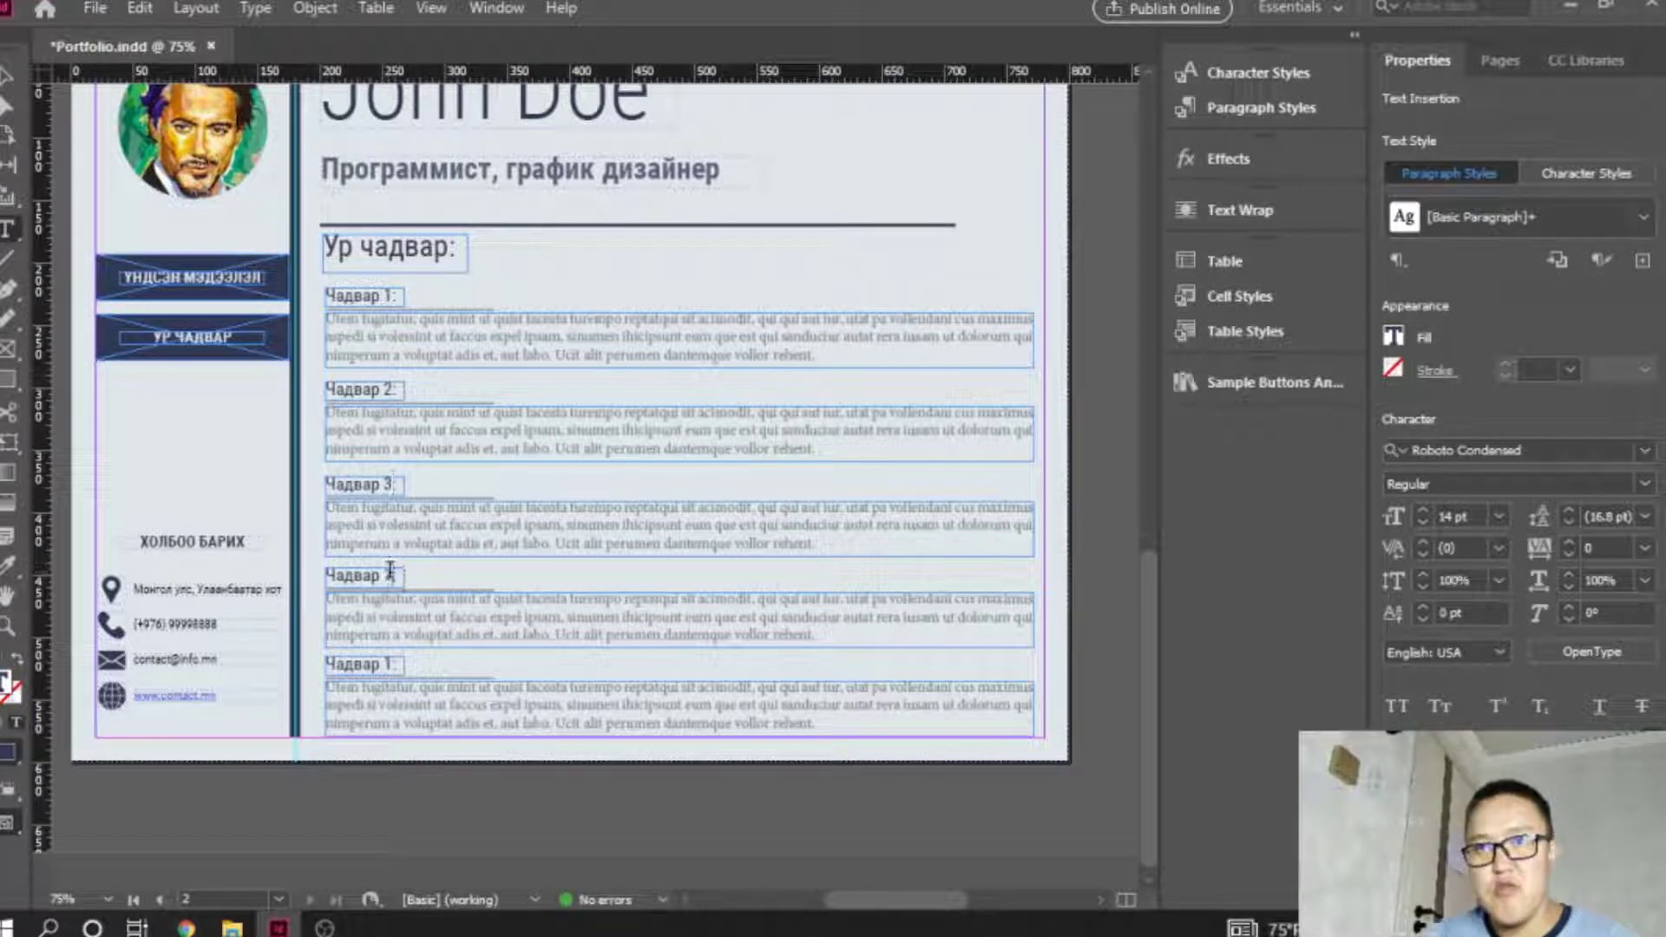
type("4")
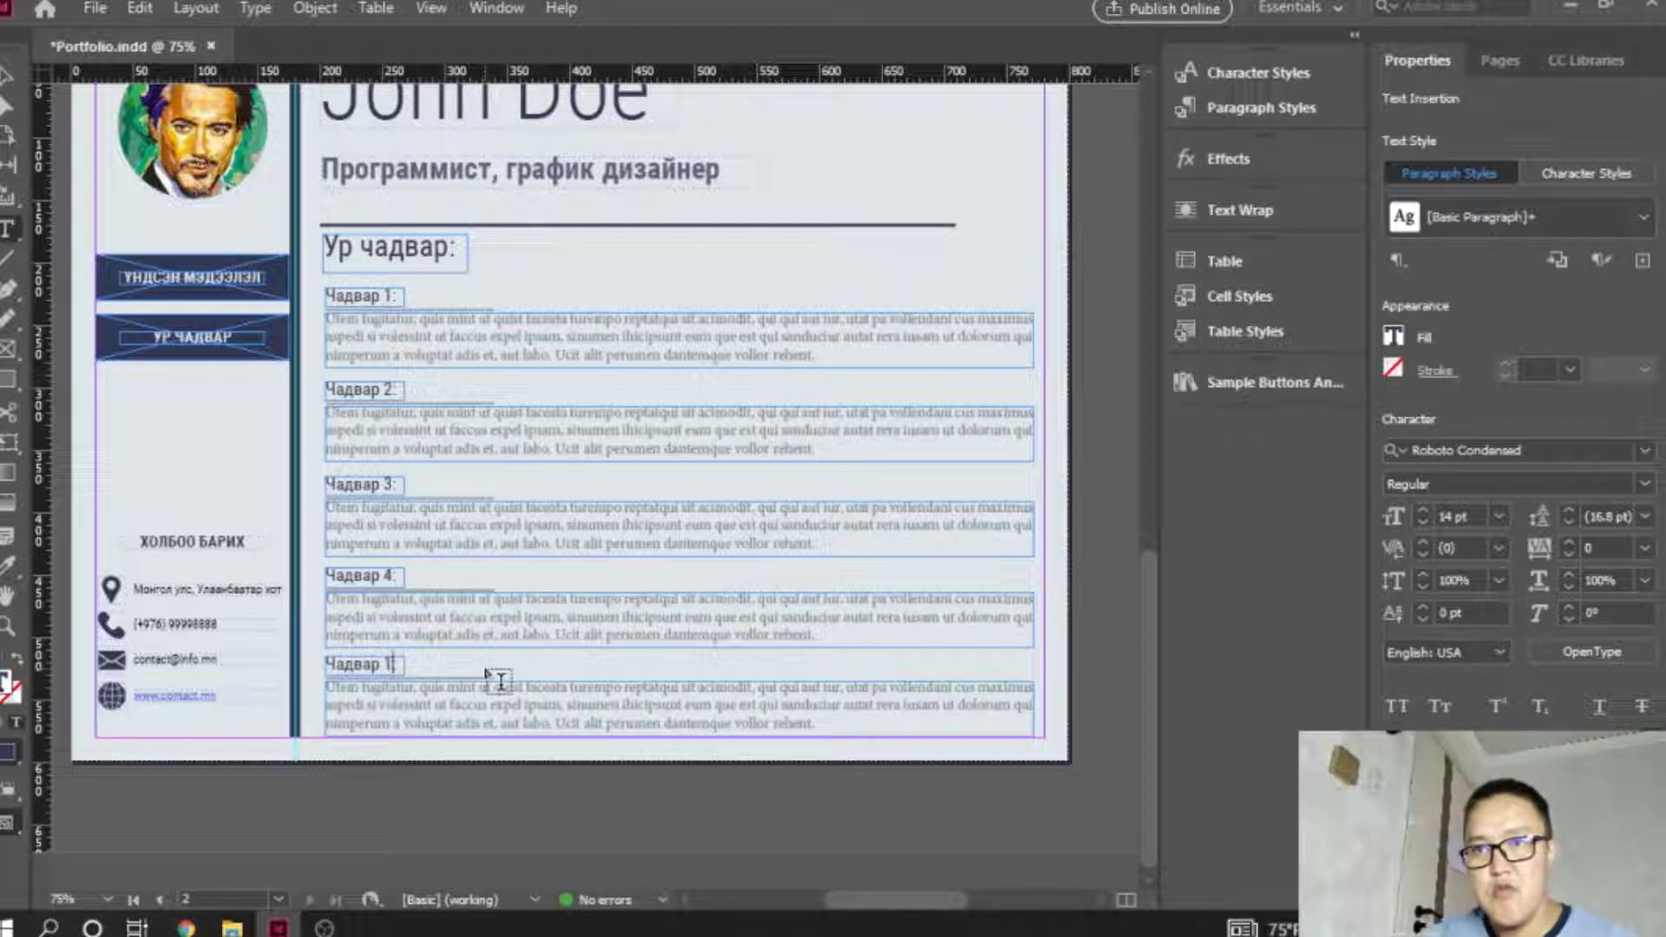
key("BackSpace")
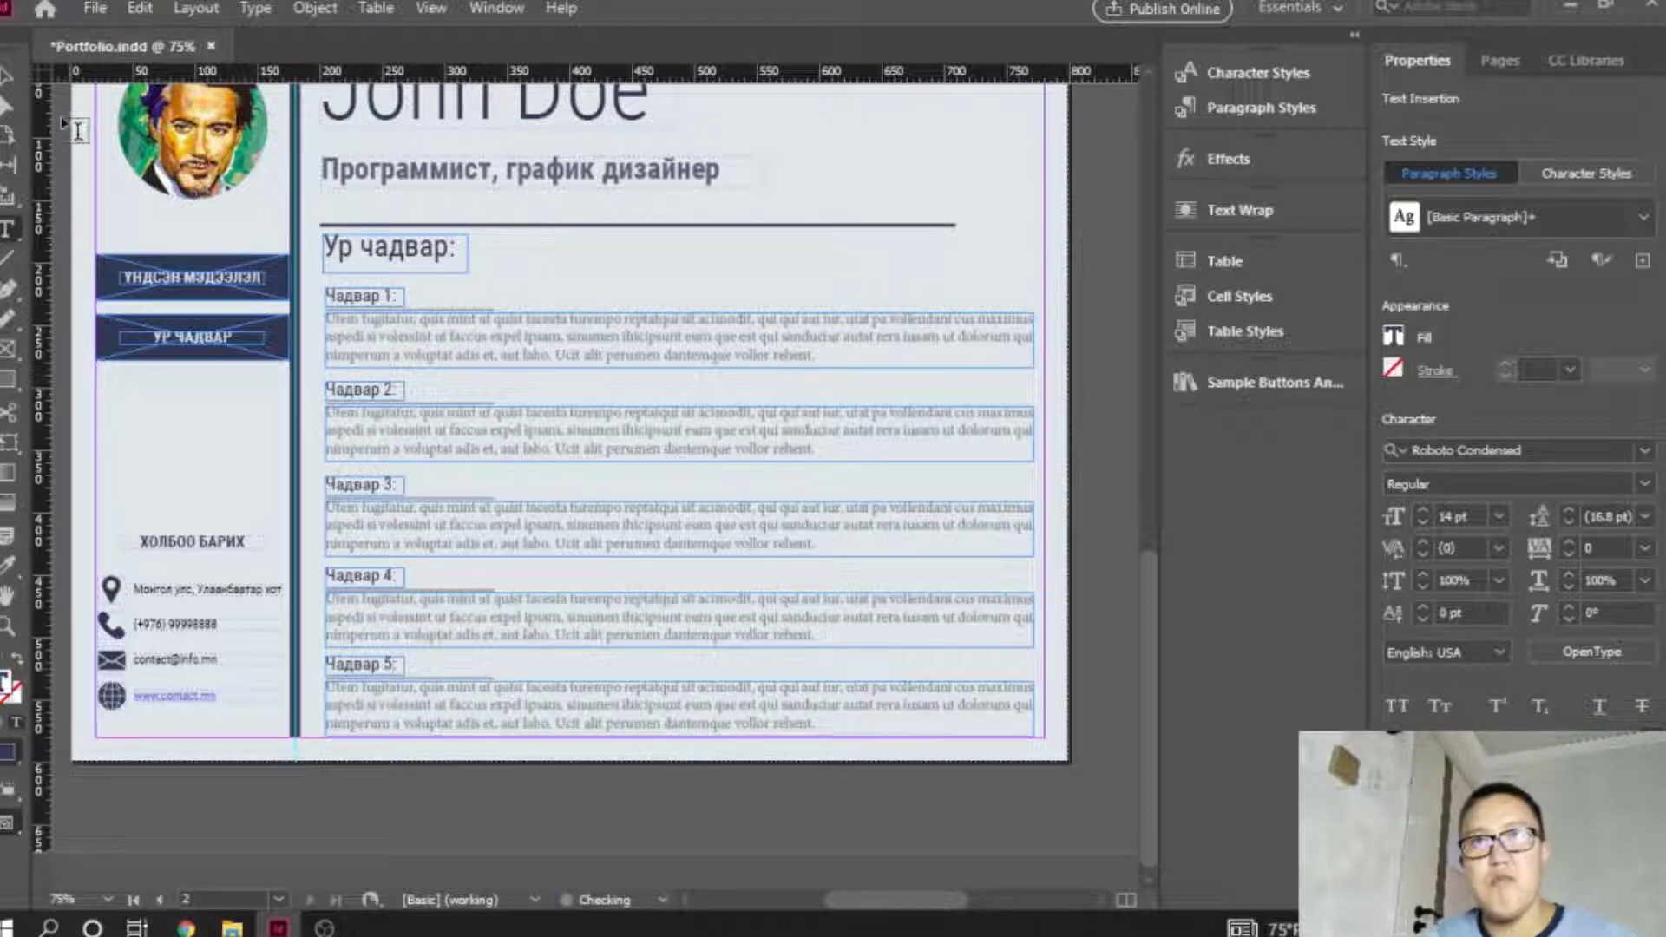
type("5")
key("Escape")
left_click(1060, 725)
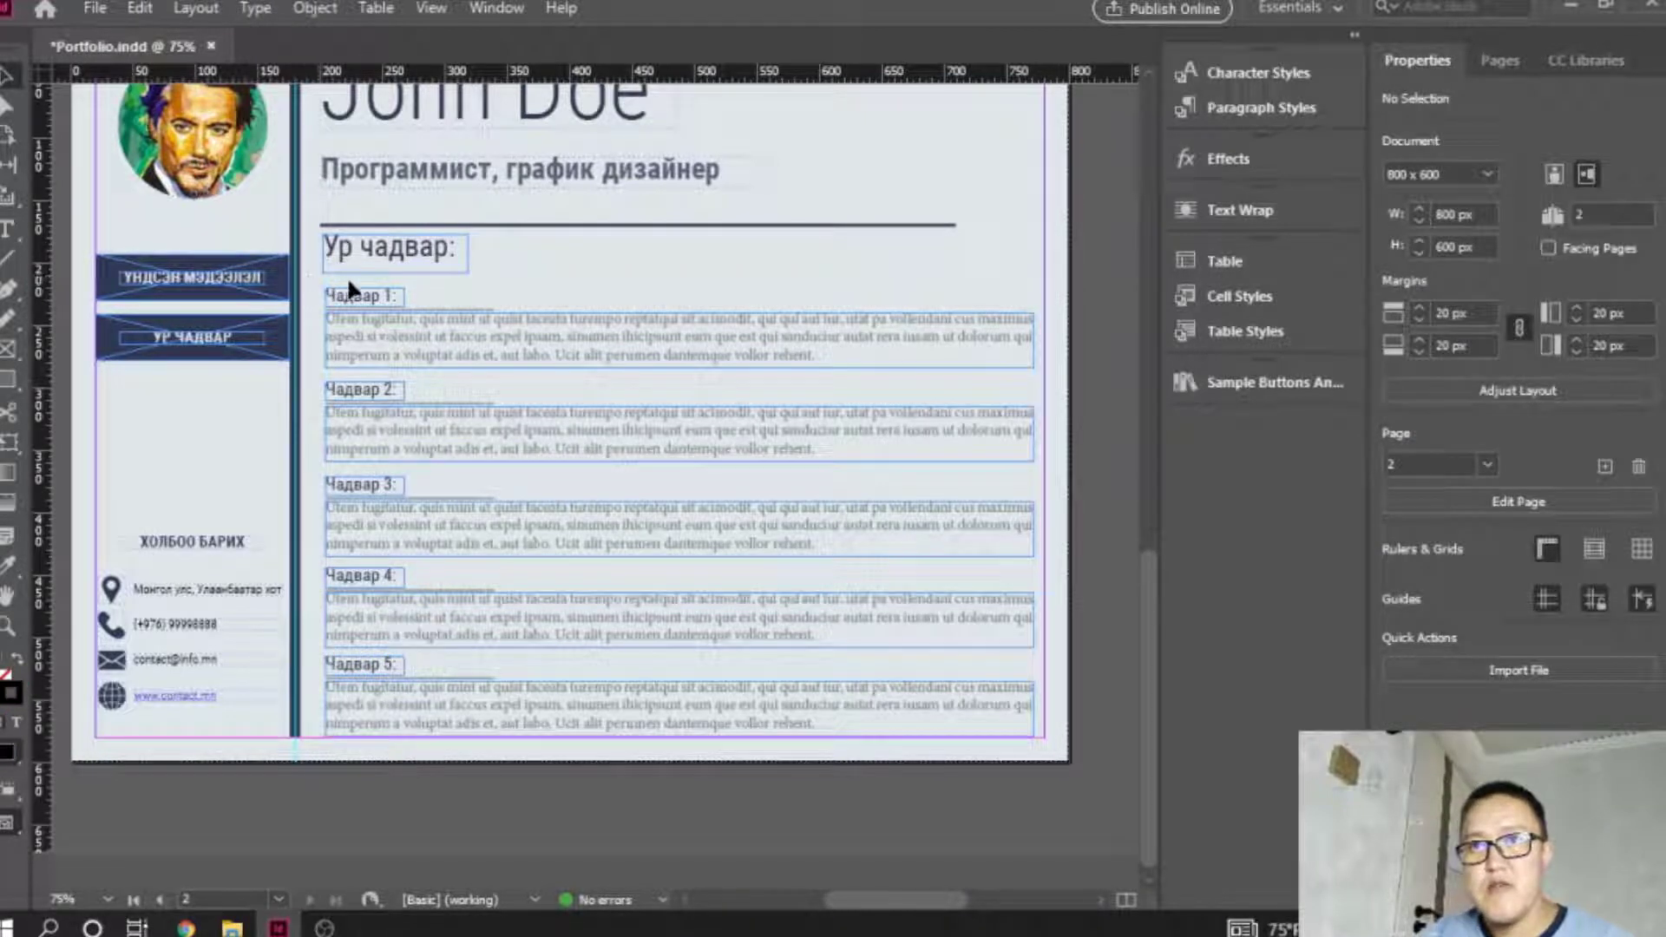
Align the left edges of the heading and all skill entries, and distribute the vertical spacing between them evenly.
left_click_drag(349, 278, 371, 763)
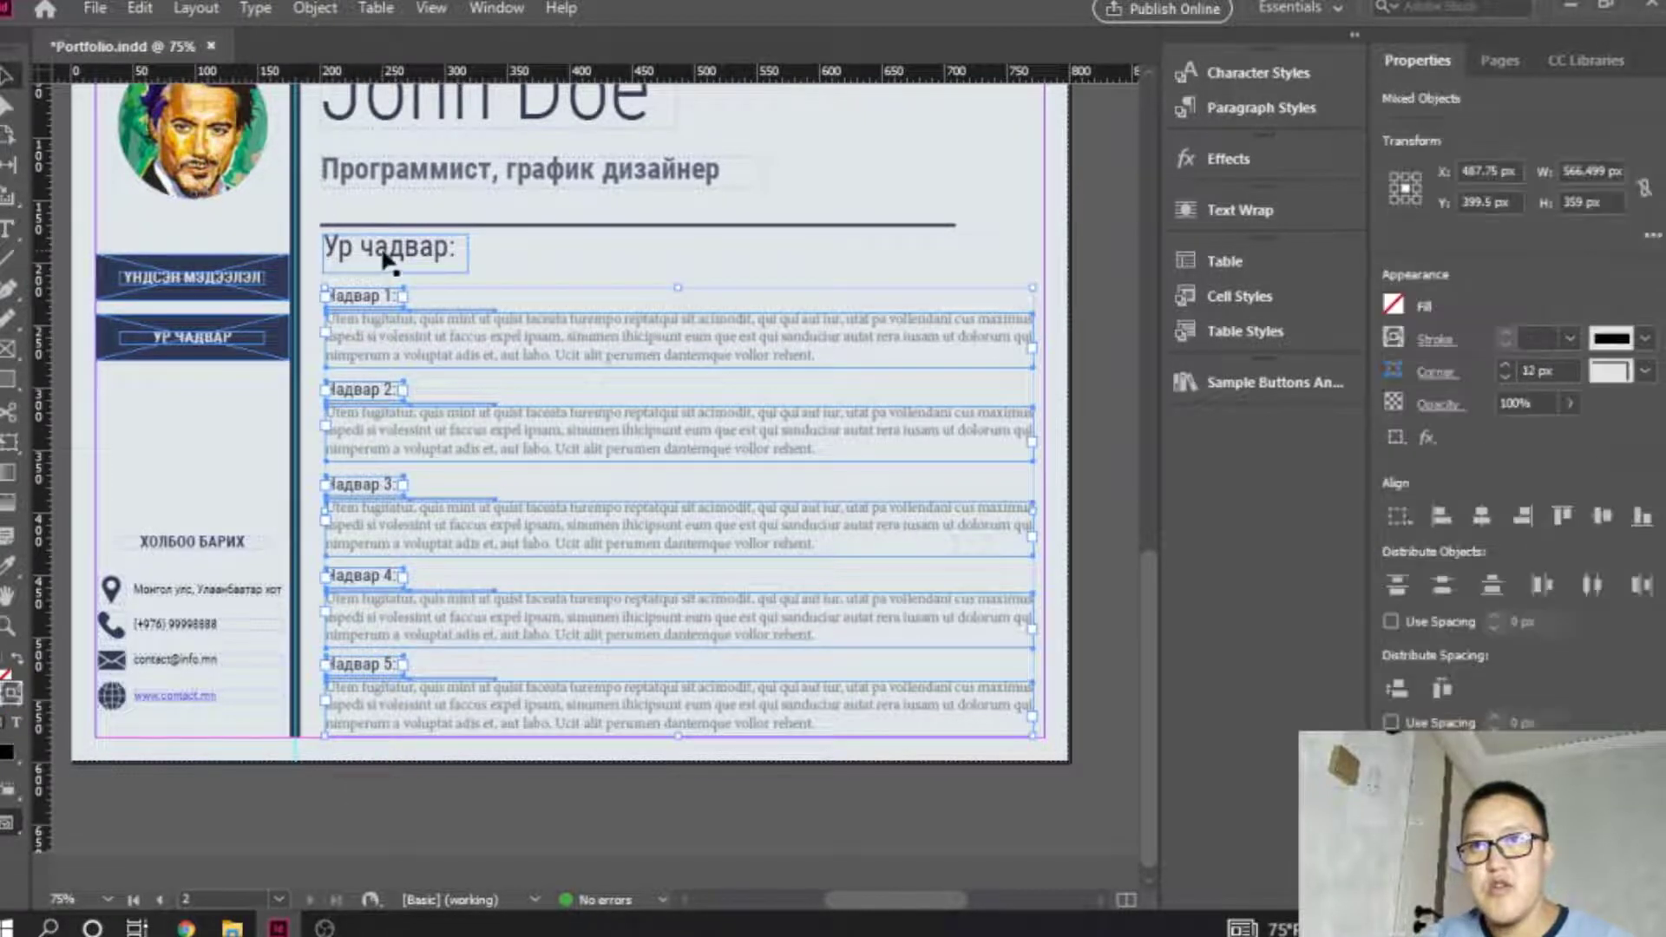
left_click(1440, 524)
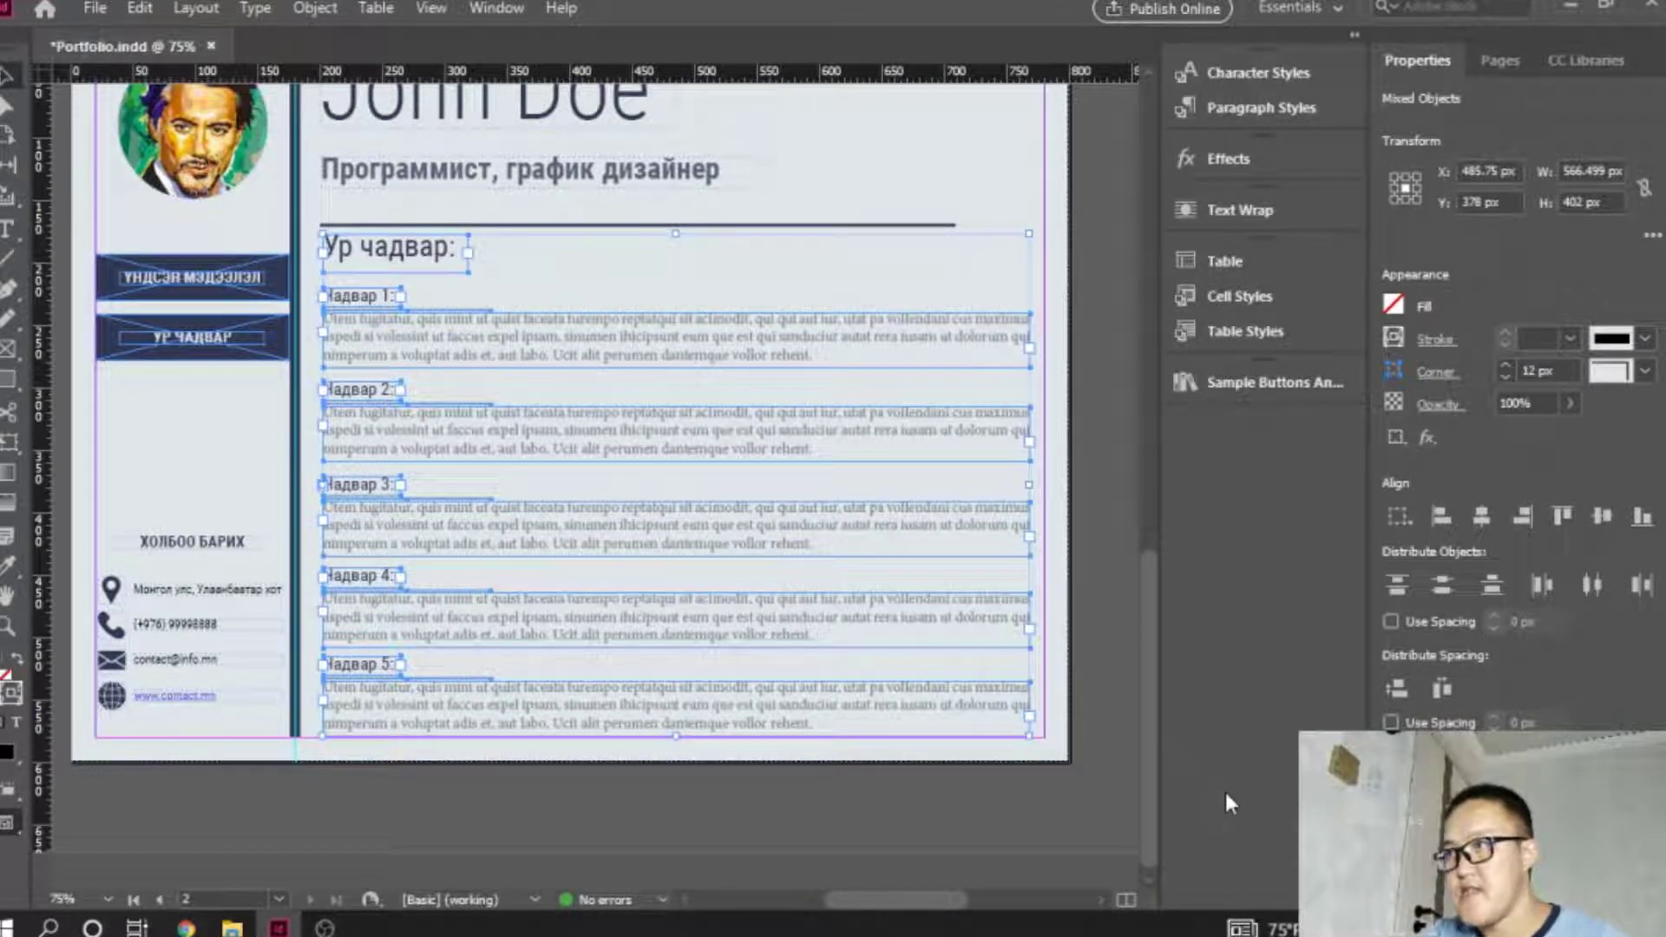
left_click(1397, 690)
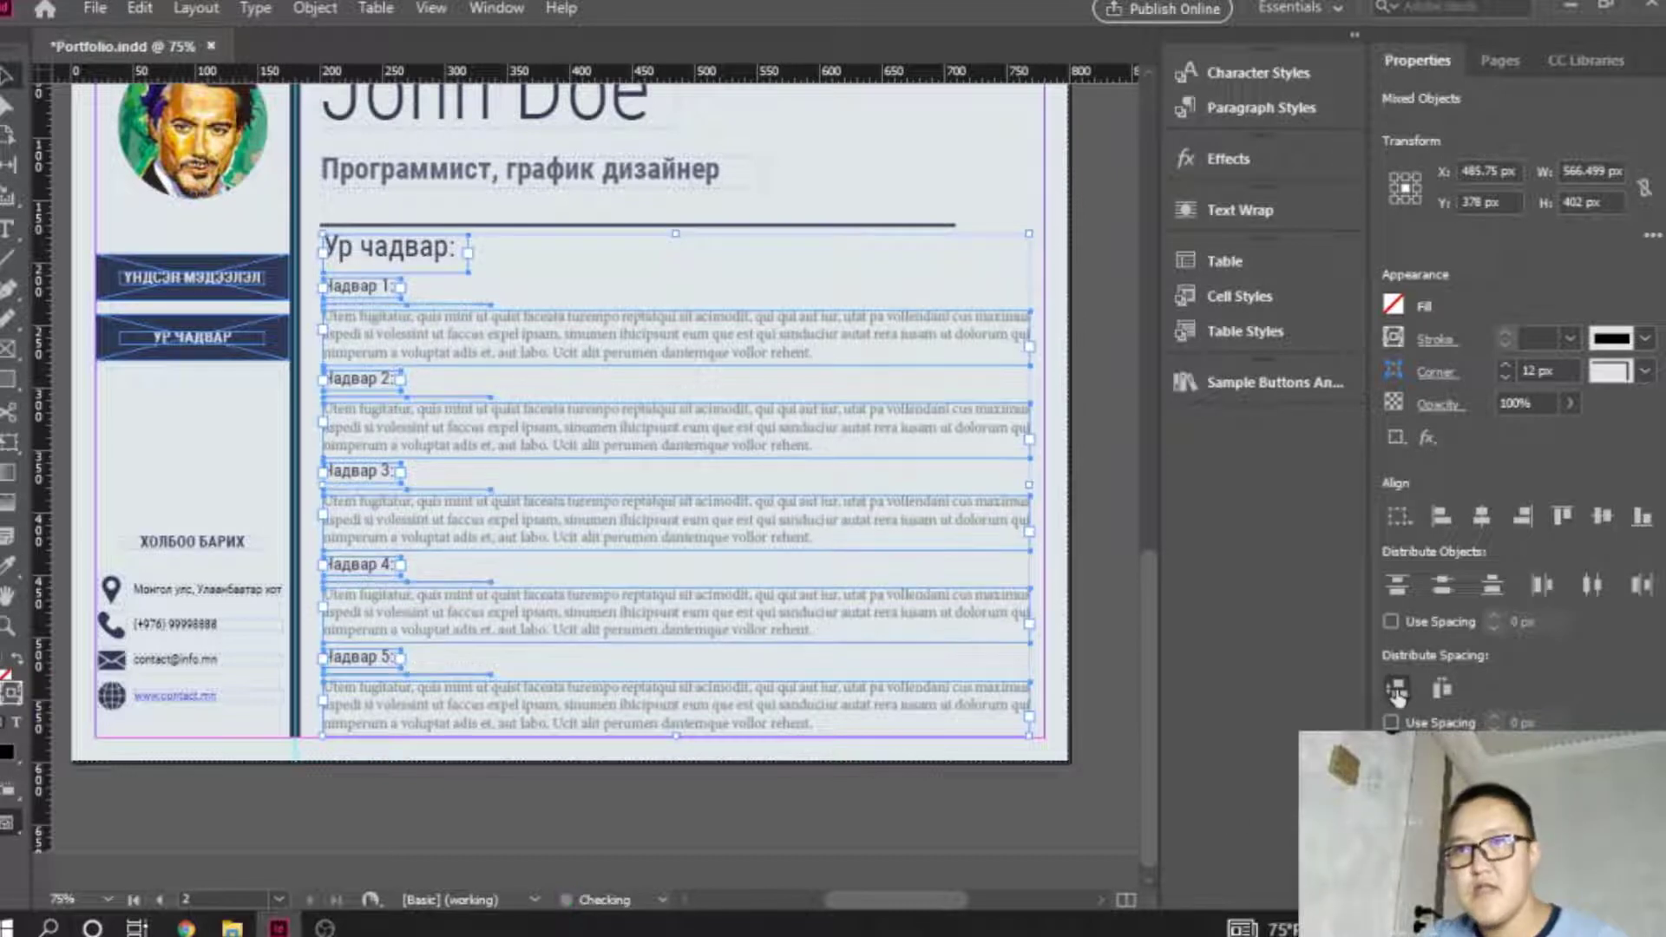
left_click(662, 765)
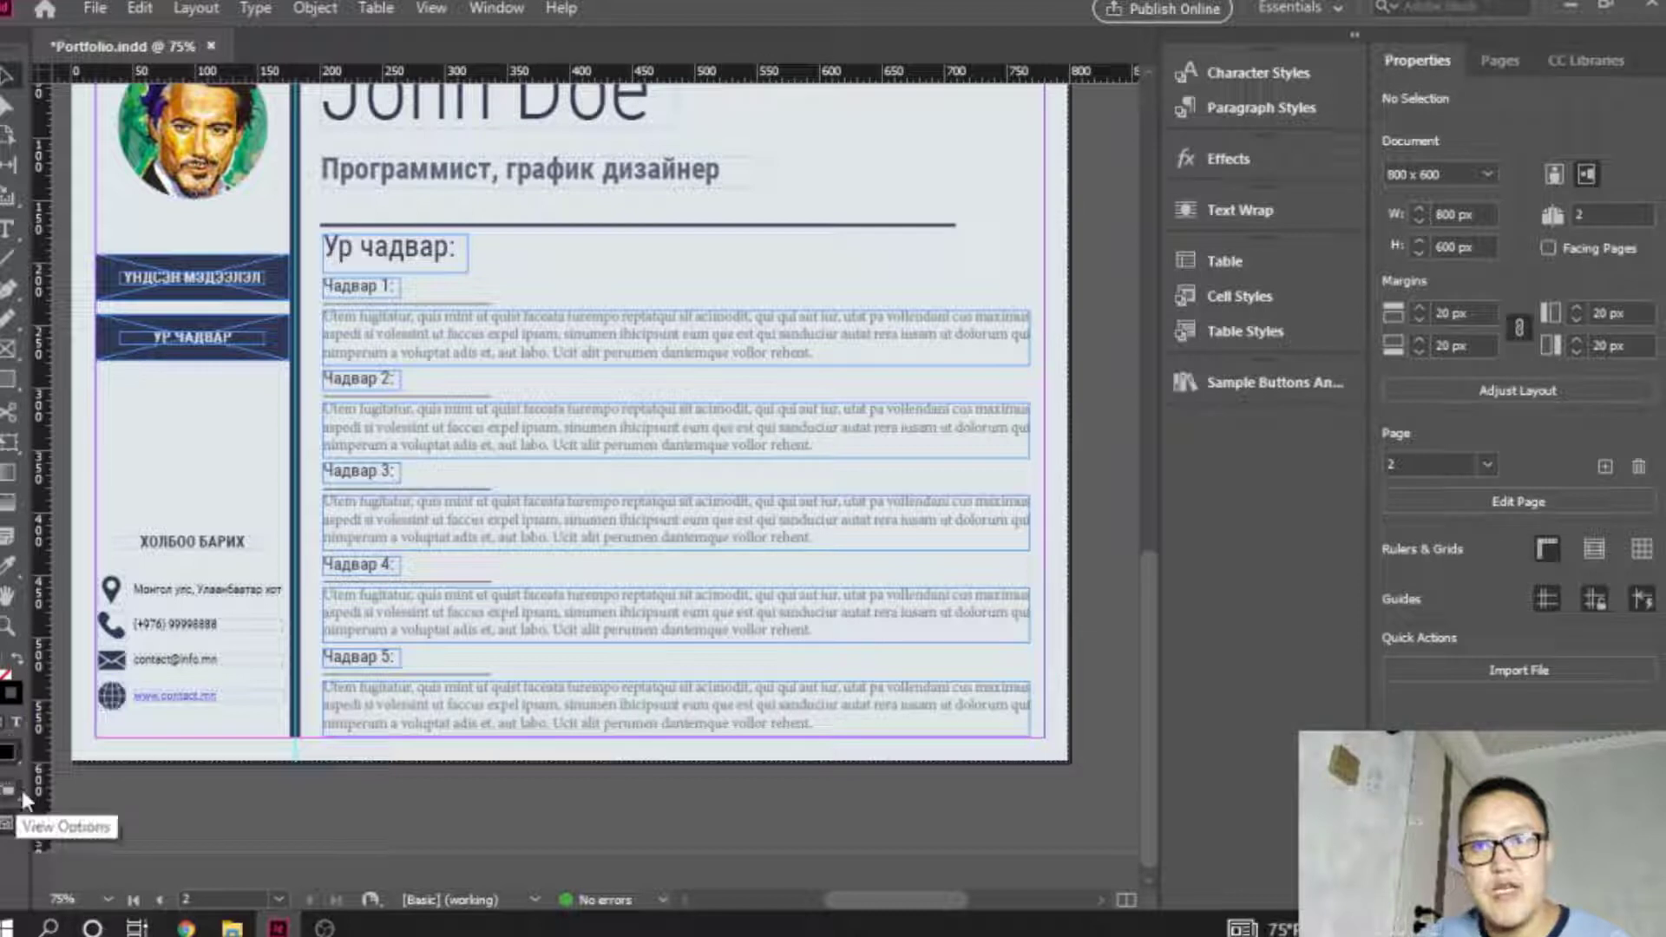
Switch to the Preview screen mode and look over the skills page and the basic information page above it.
right_click(9, 824)
left_click(82, 717)
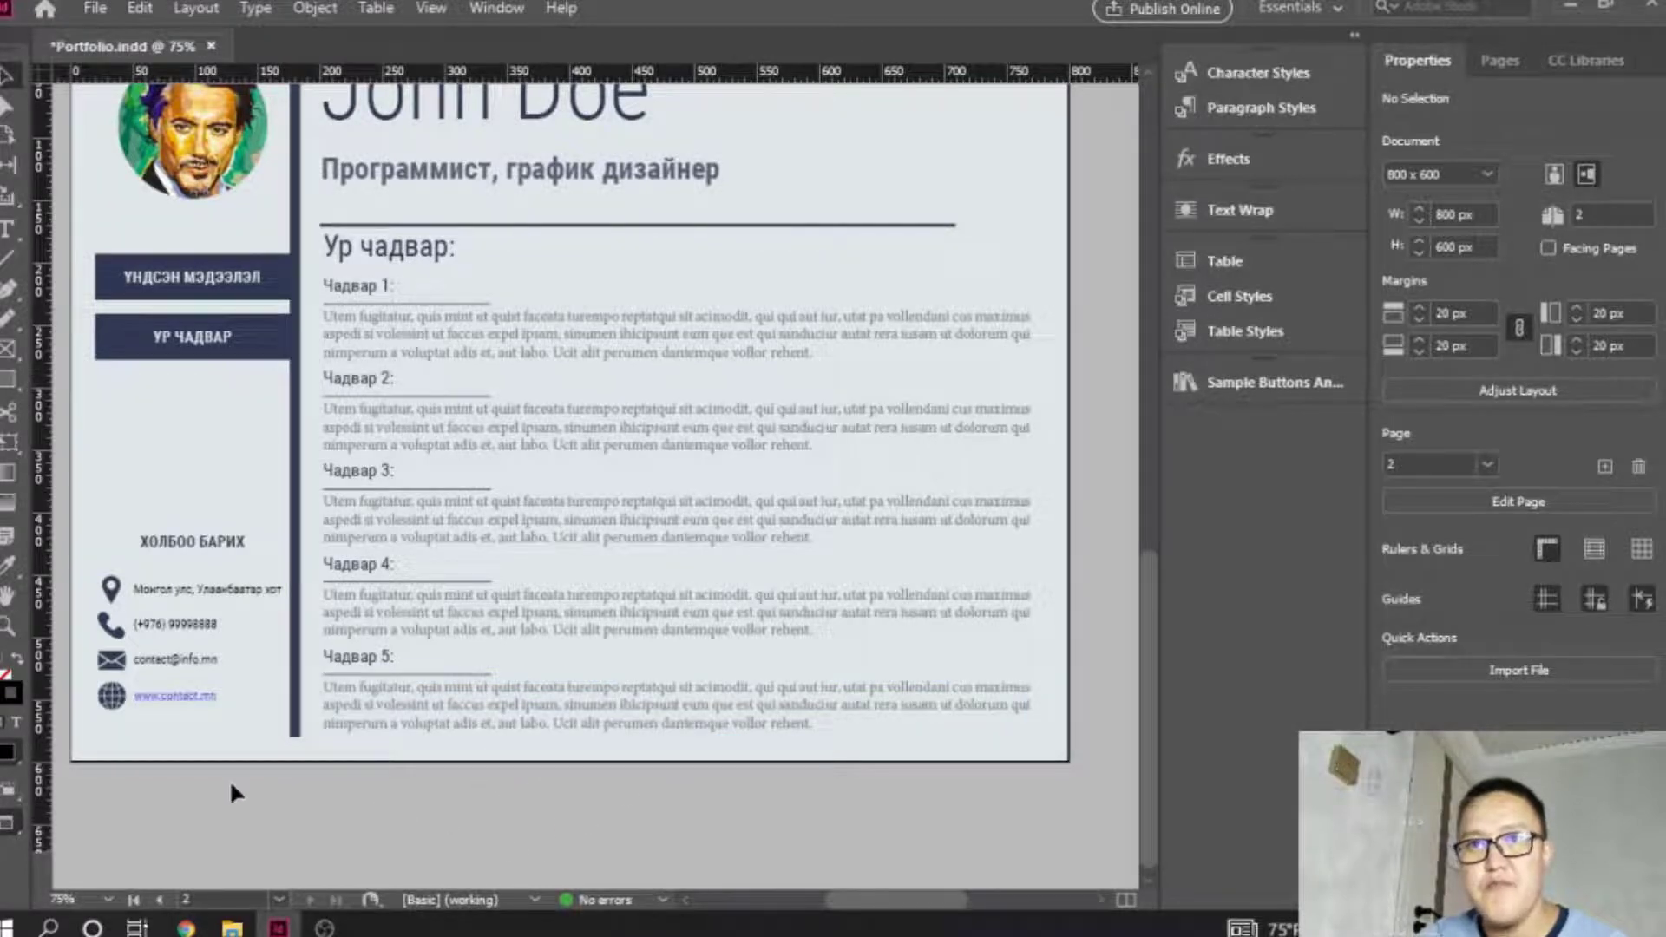
scroll(231, 763, "up", 5)
scroll(234, 751, "up", 8)
scroll(234, 752, "down", 4)
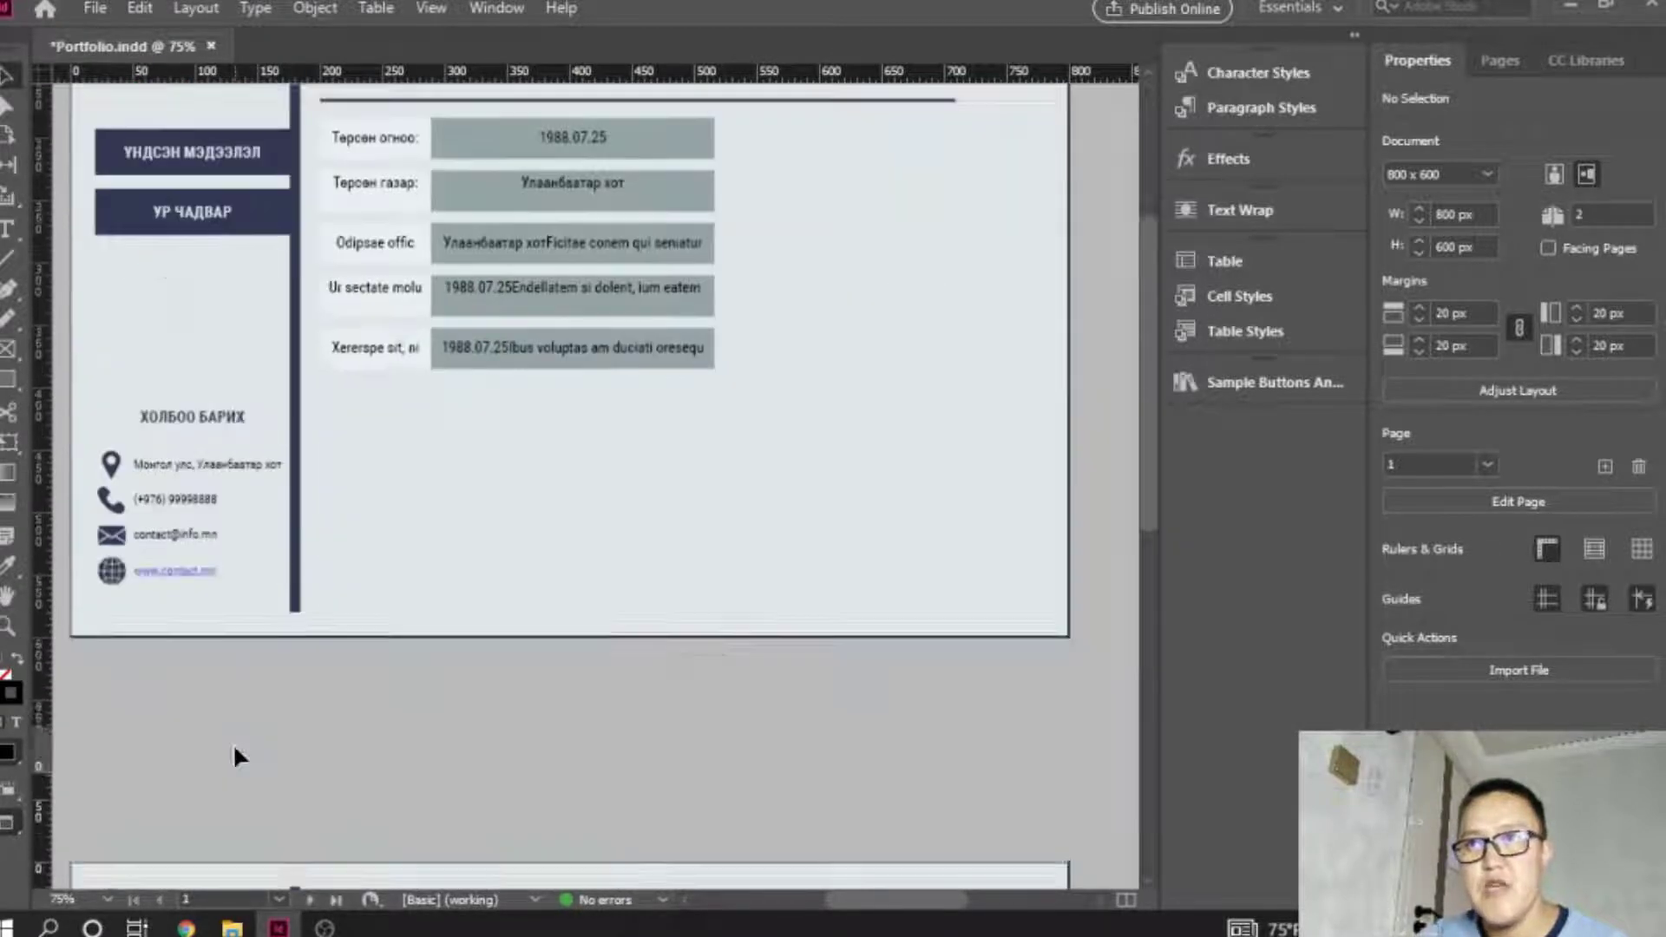
scroll(235, 751, "up", 4)
scroll(234, 752, "down", 6)
scroll(234, 729, "down", 6)
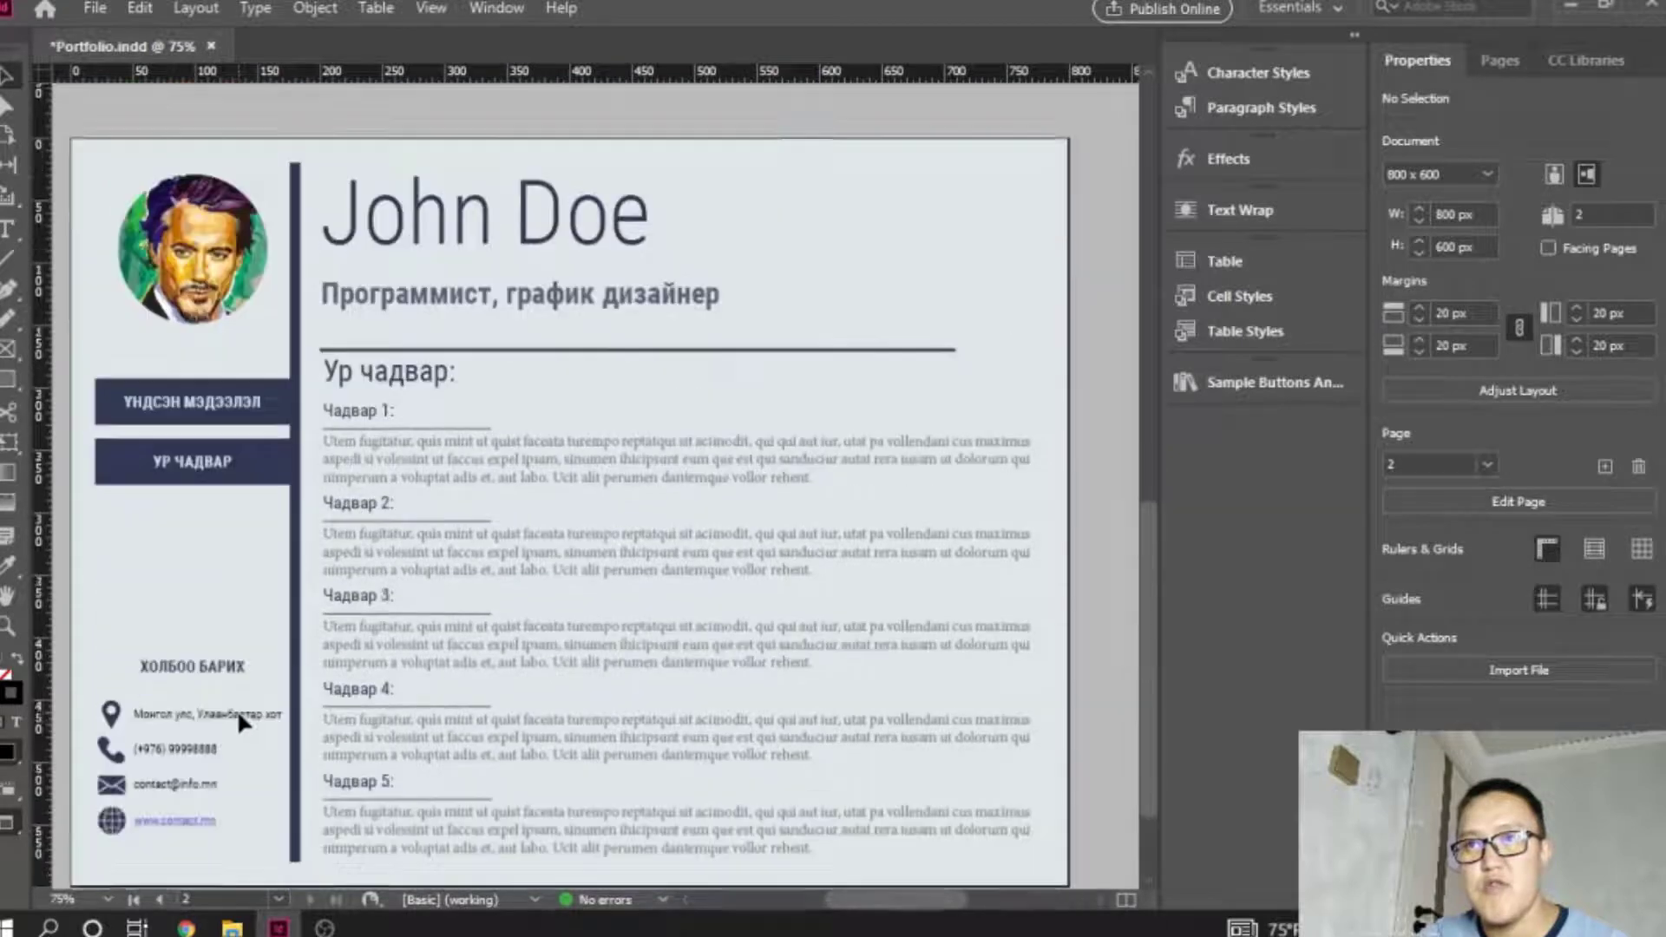
scroll(236, 716, "up", 7)
scroll(237, 710, "down", 6)
scroll(237, 710, "up", 6)
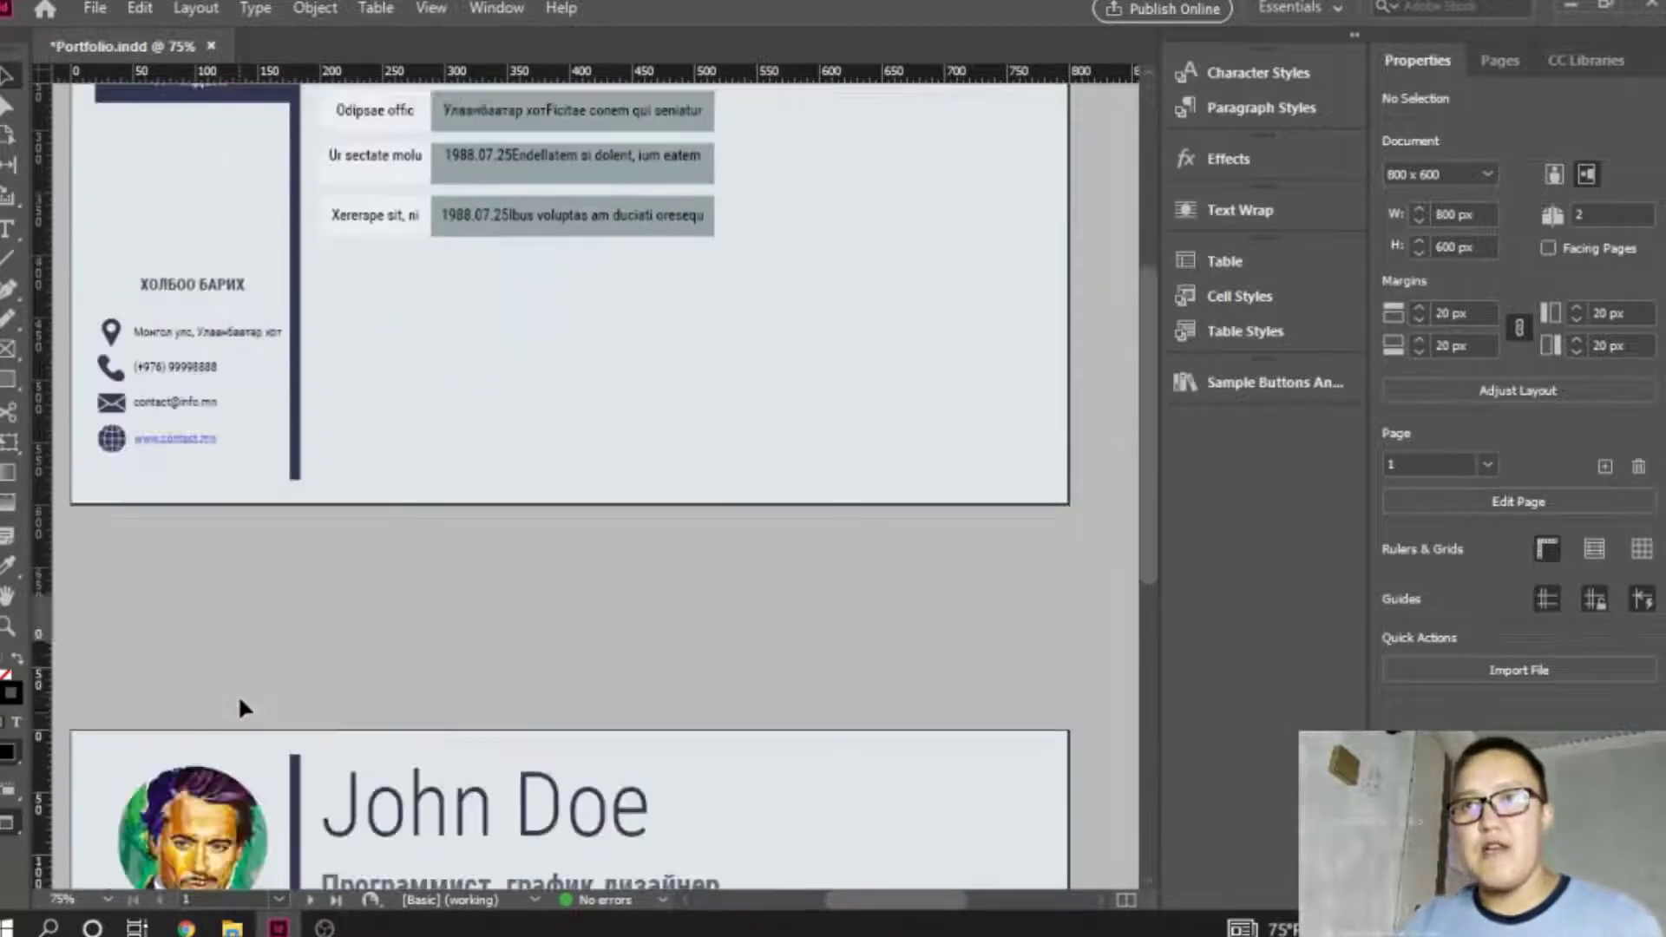
Compare the basic information page with the skills page and show the document's page list.
scroll(238, 694, "down", 7)
scroll(238, 691, "down", 1)
scroll(238, 691, "up", 7)
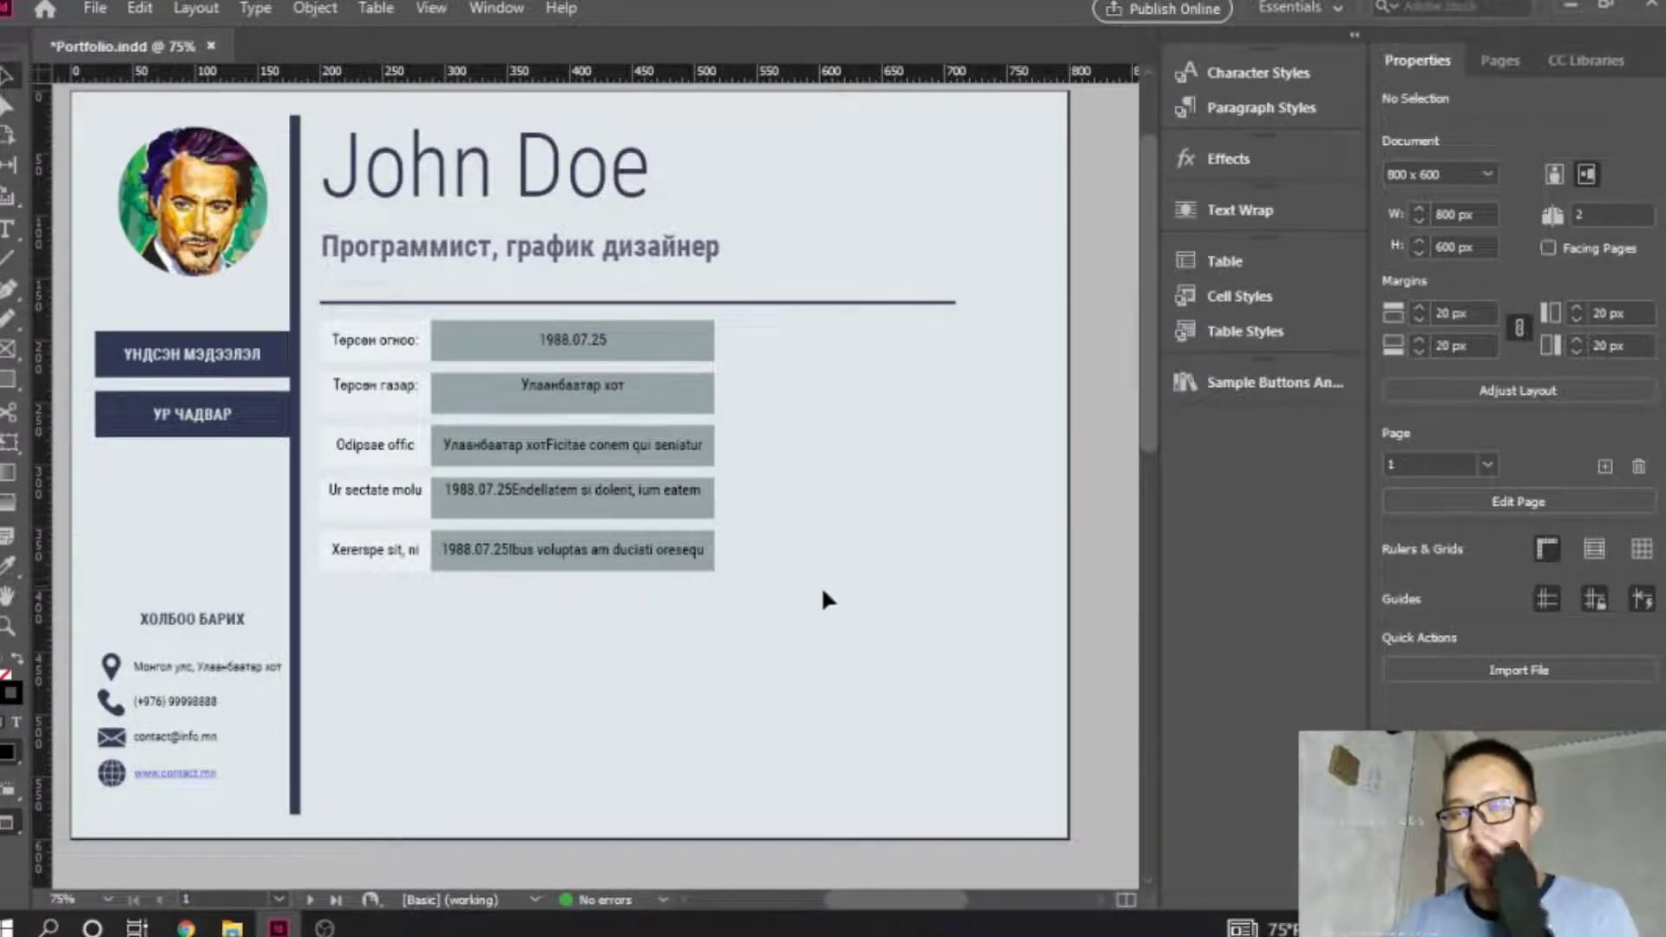
scroll(543, 626, "down", 3)
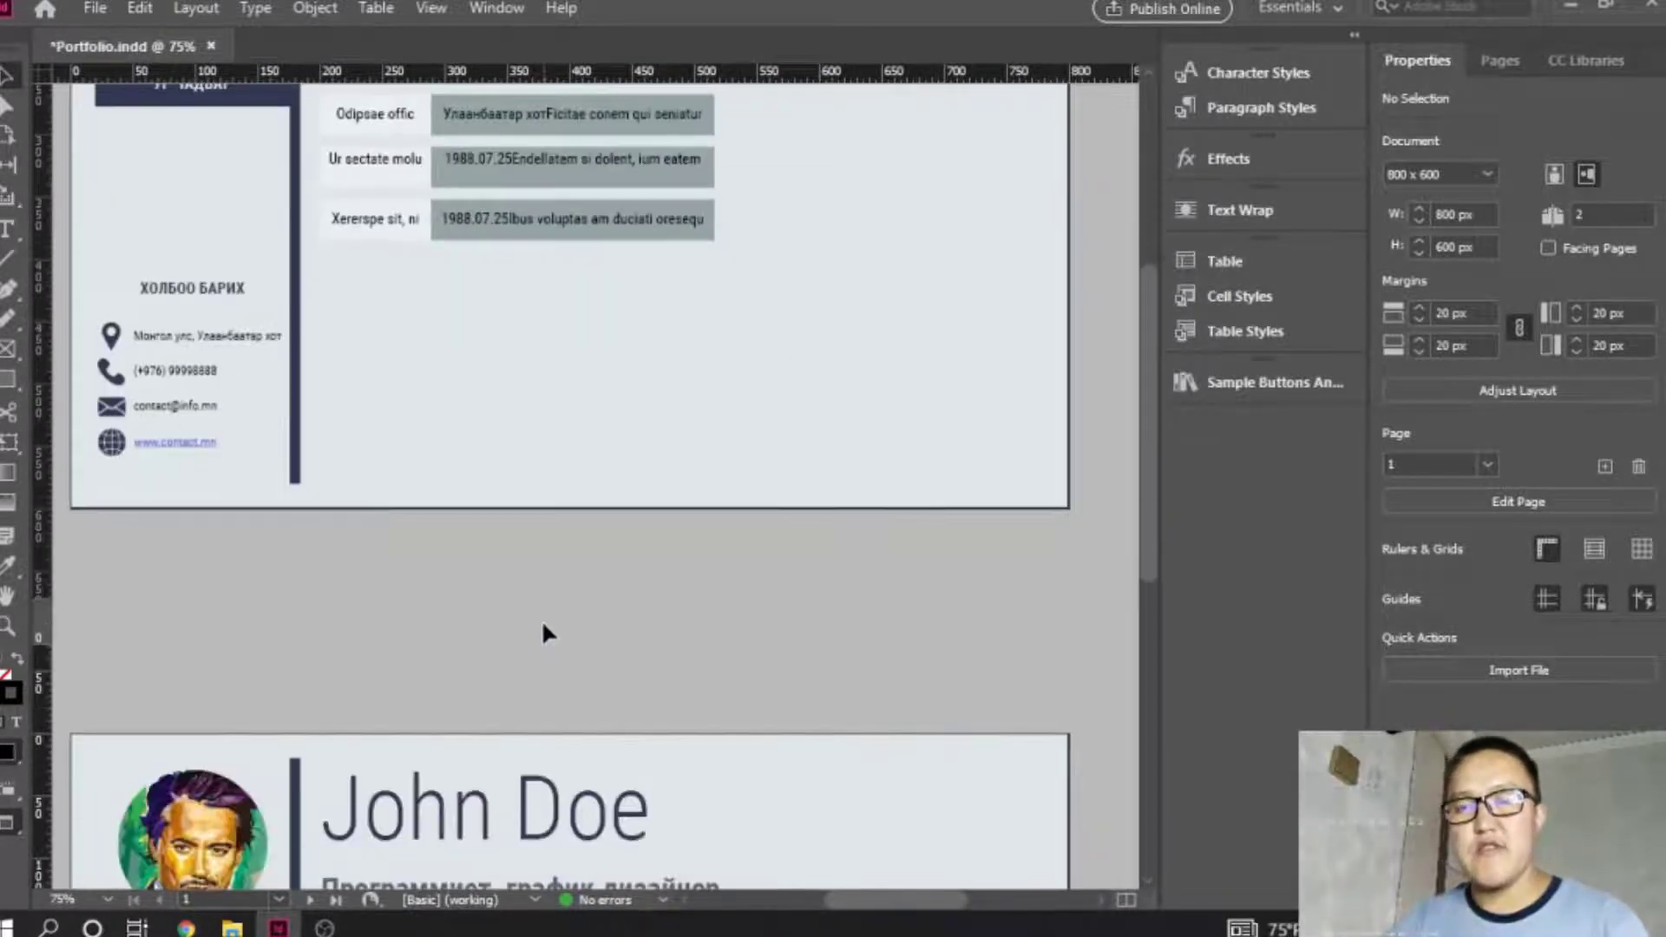
scroll(543, 627, "down", 5)
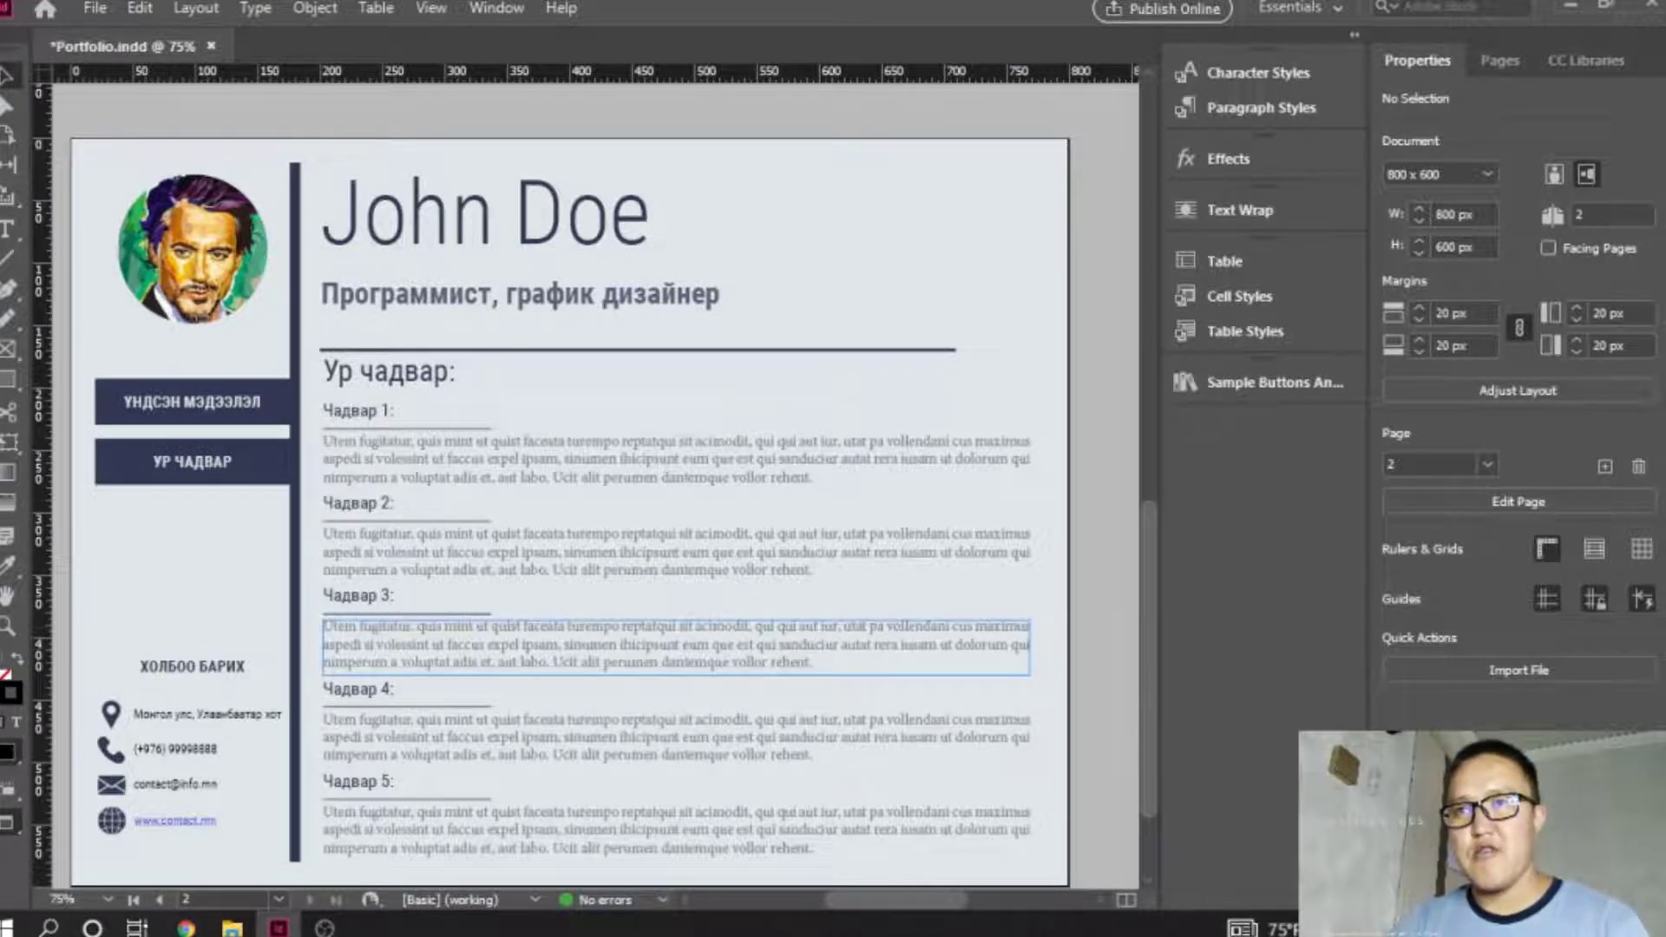
left_click(1501, 60)
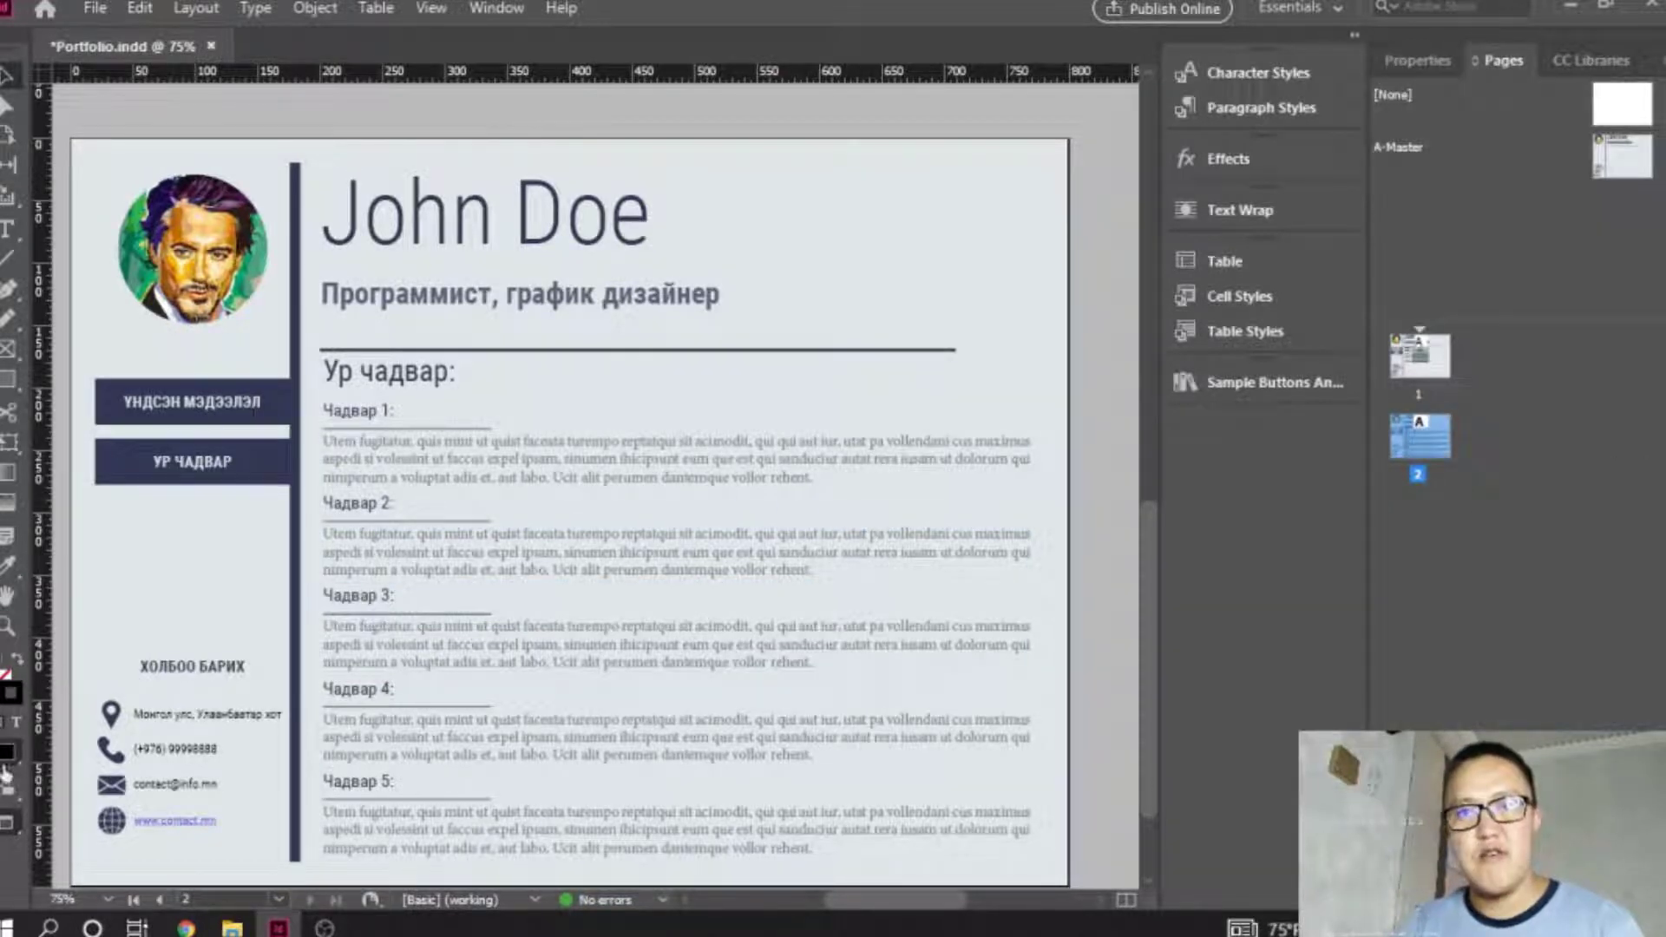
Return to the Normal screen mode and switch the workspace to Interactive for PDF, with the first page's sidebar enlarged.
left_click_drag(14, 821, 101, 663)
scroll(694, 484, "up", 10)
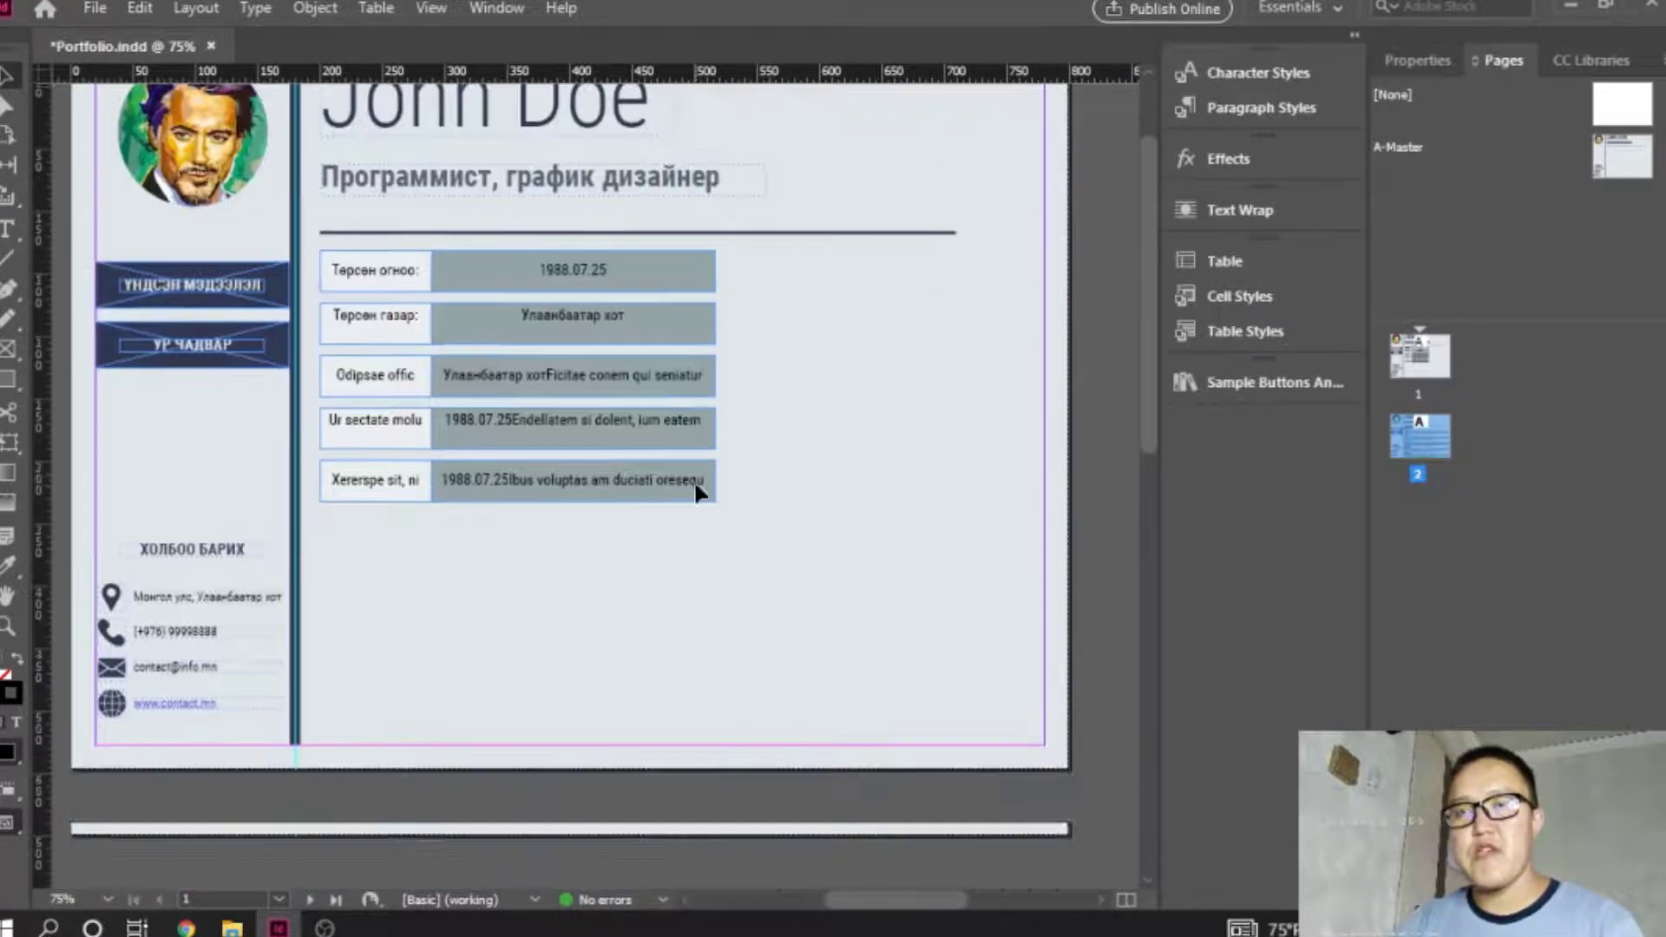
key("ctrl+equal")
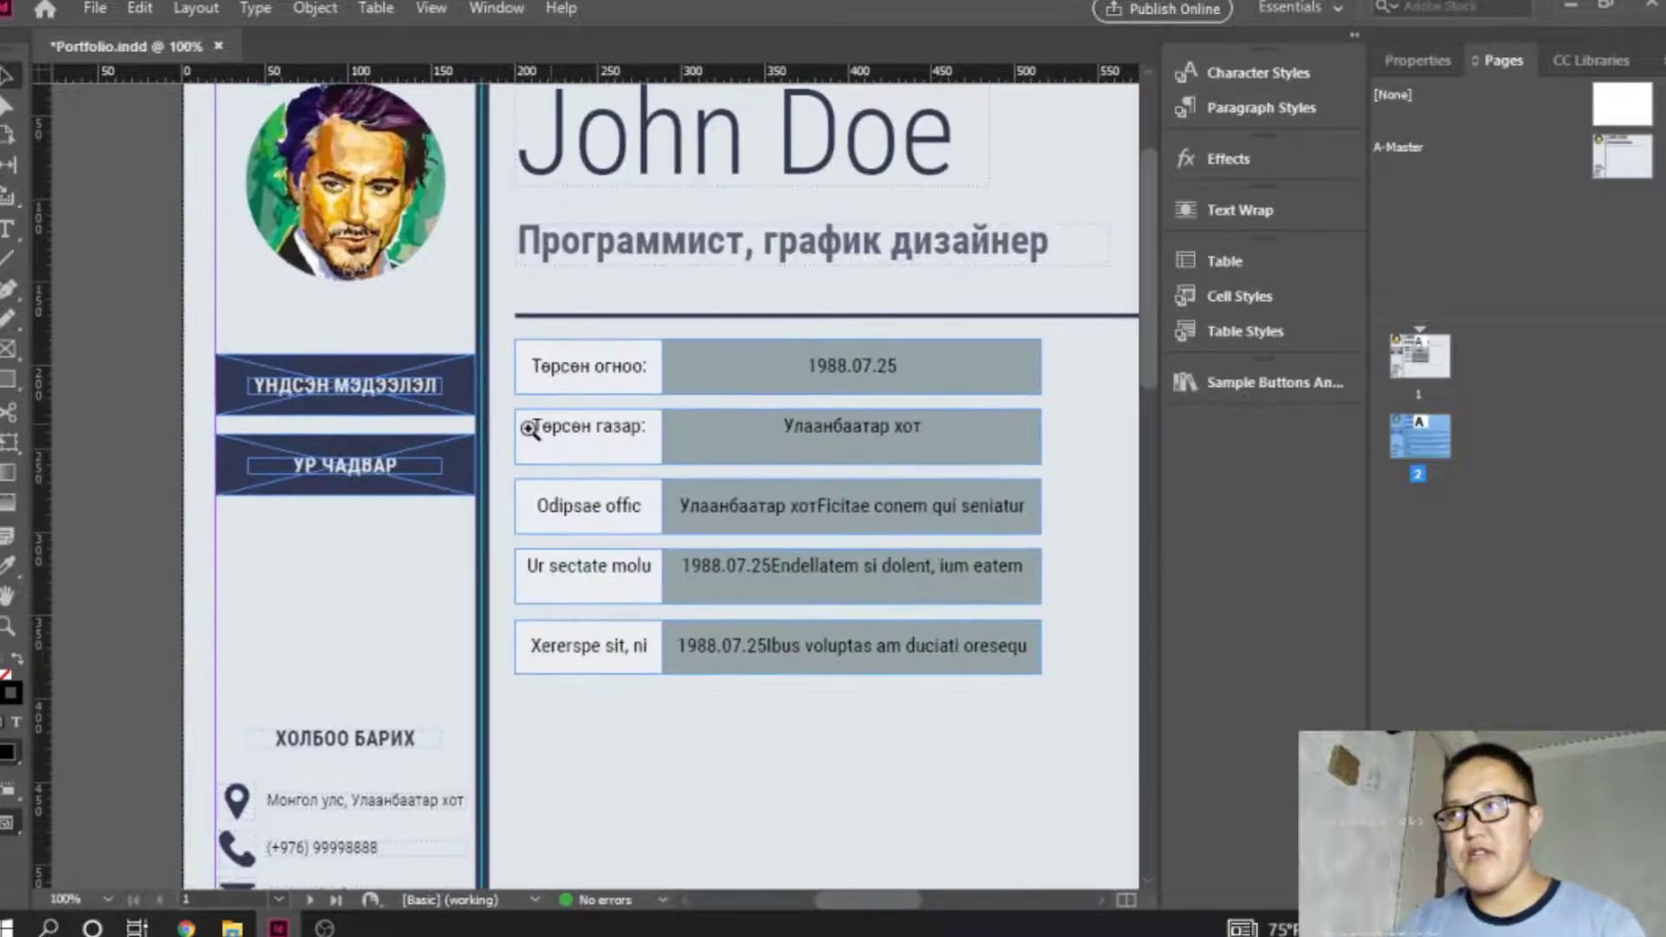
key("ctrl+equal")
left_click(1341, 9)
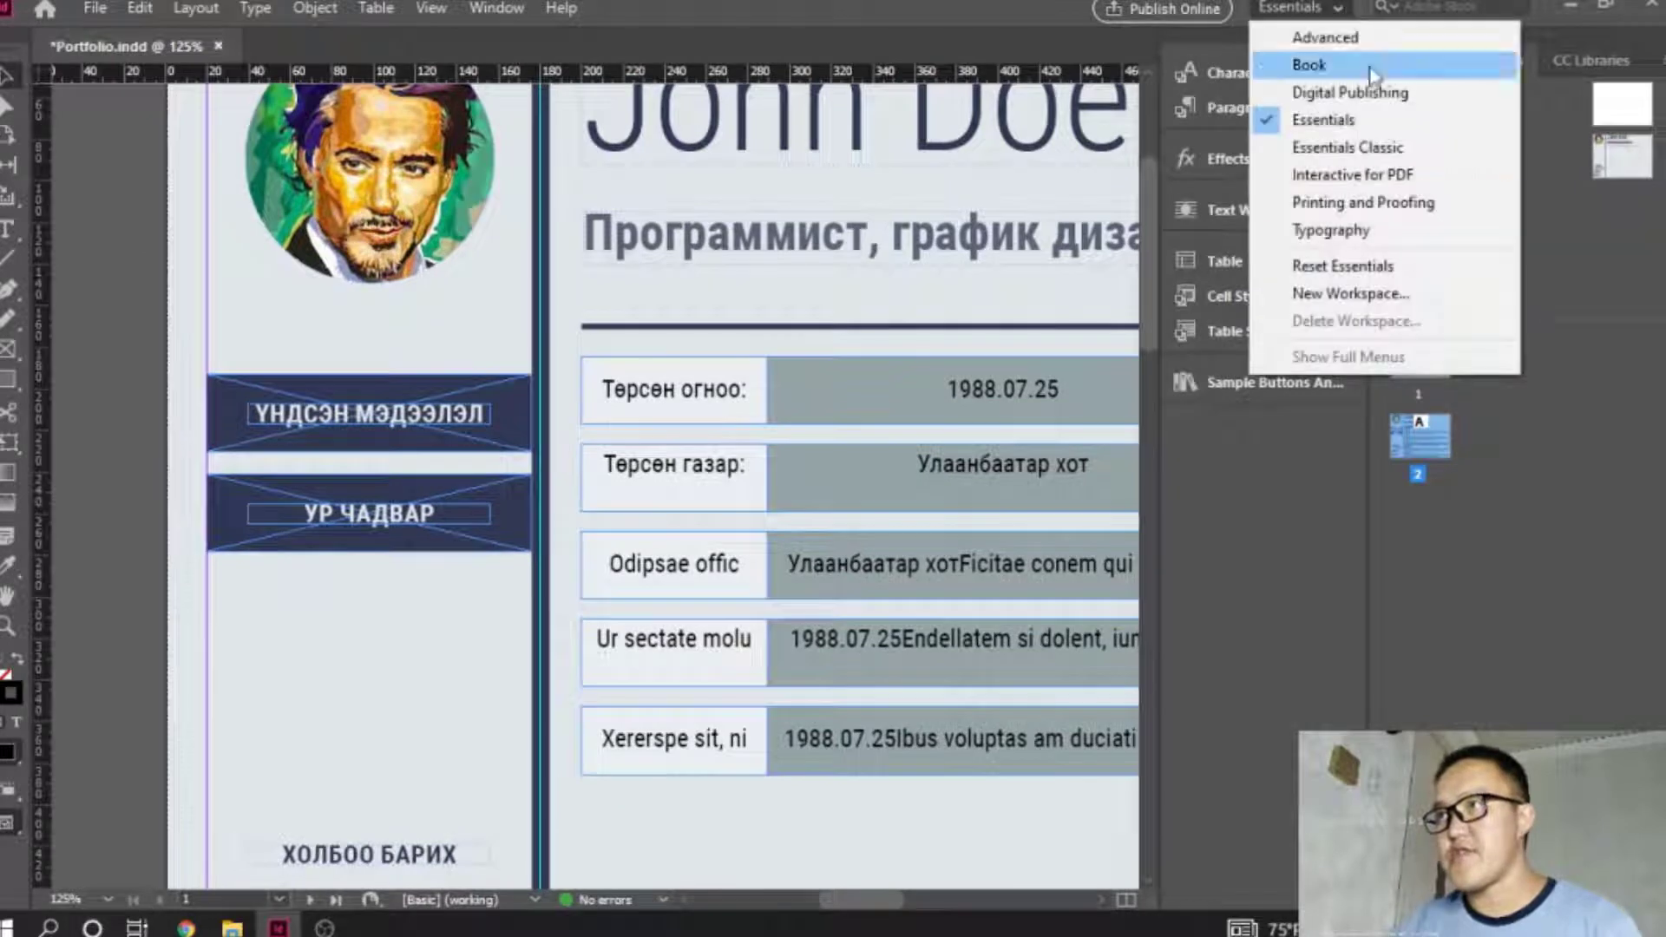
left_click(1353, 174)
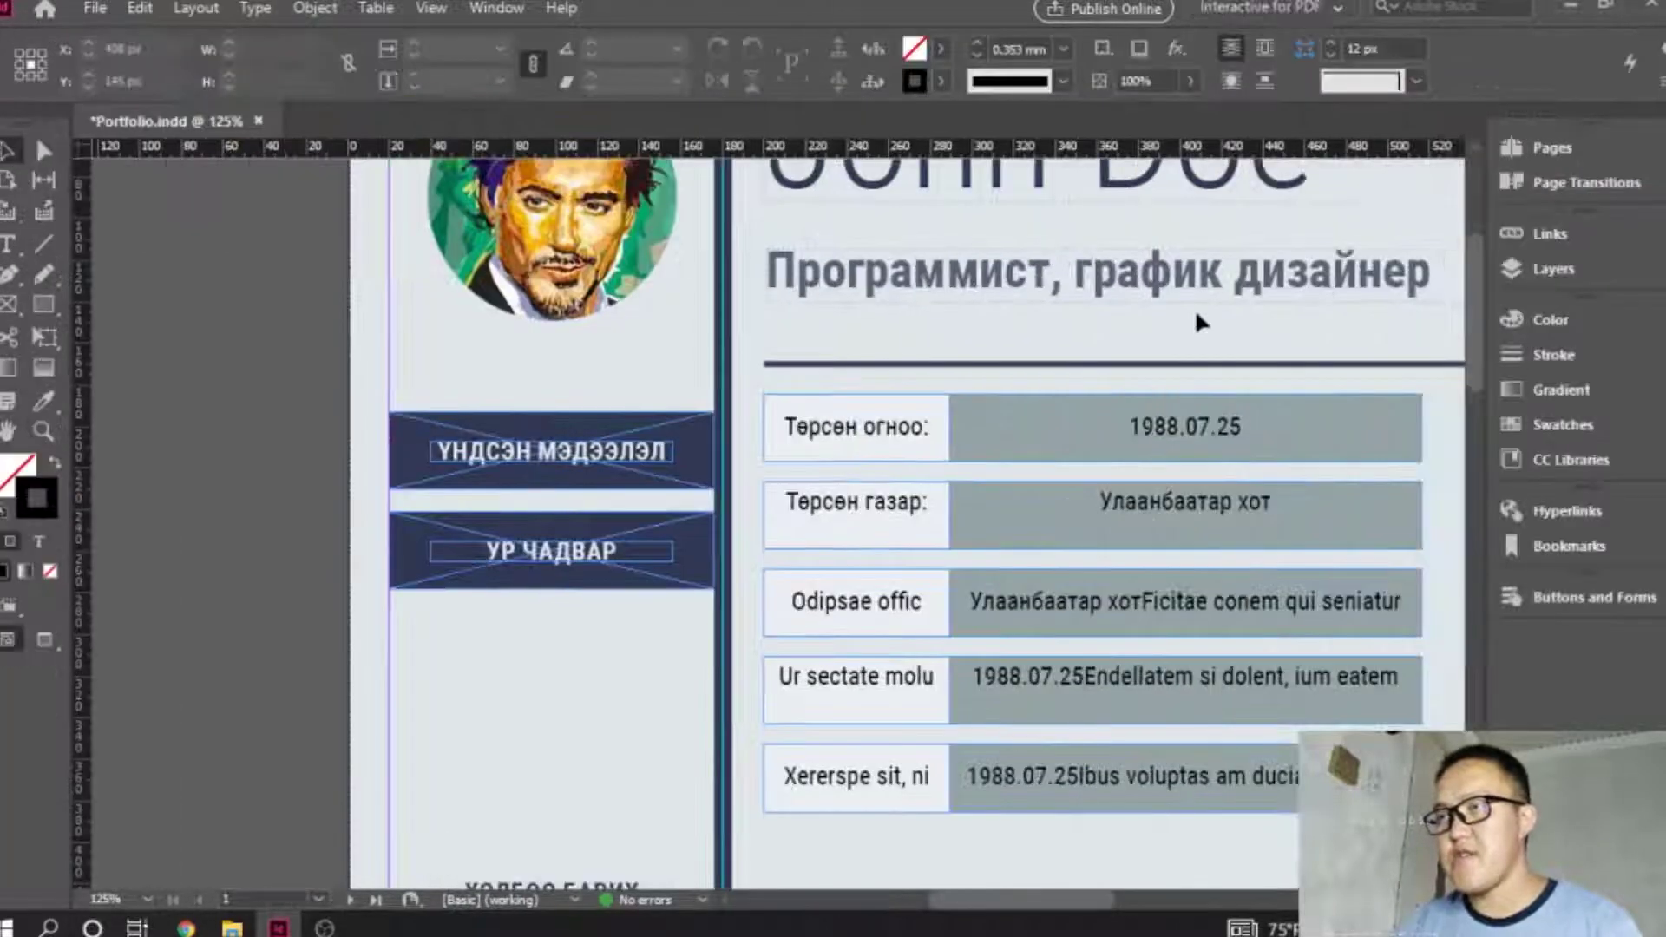
scroll(1030, 904, "right", 3)
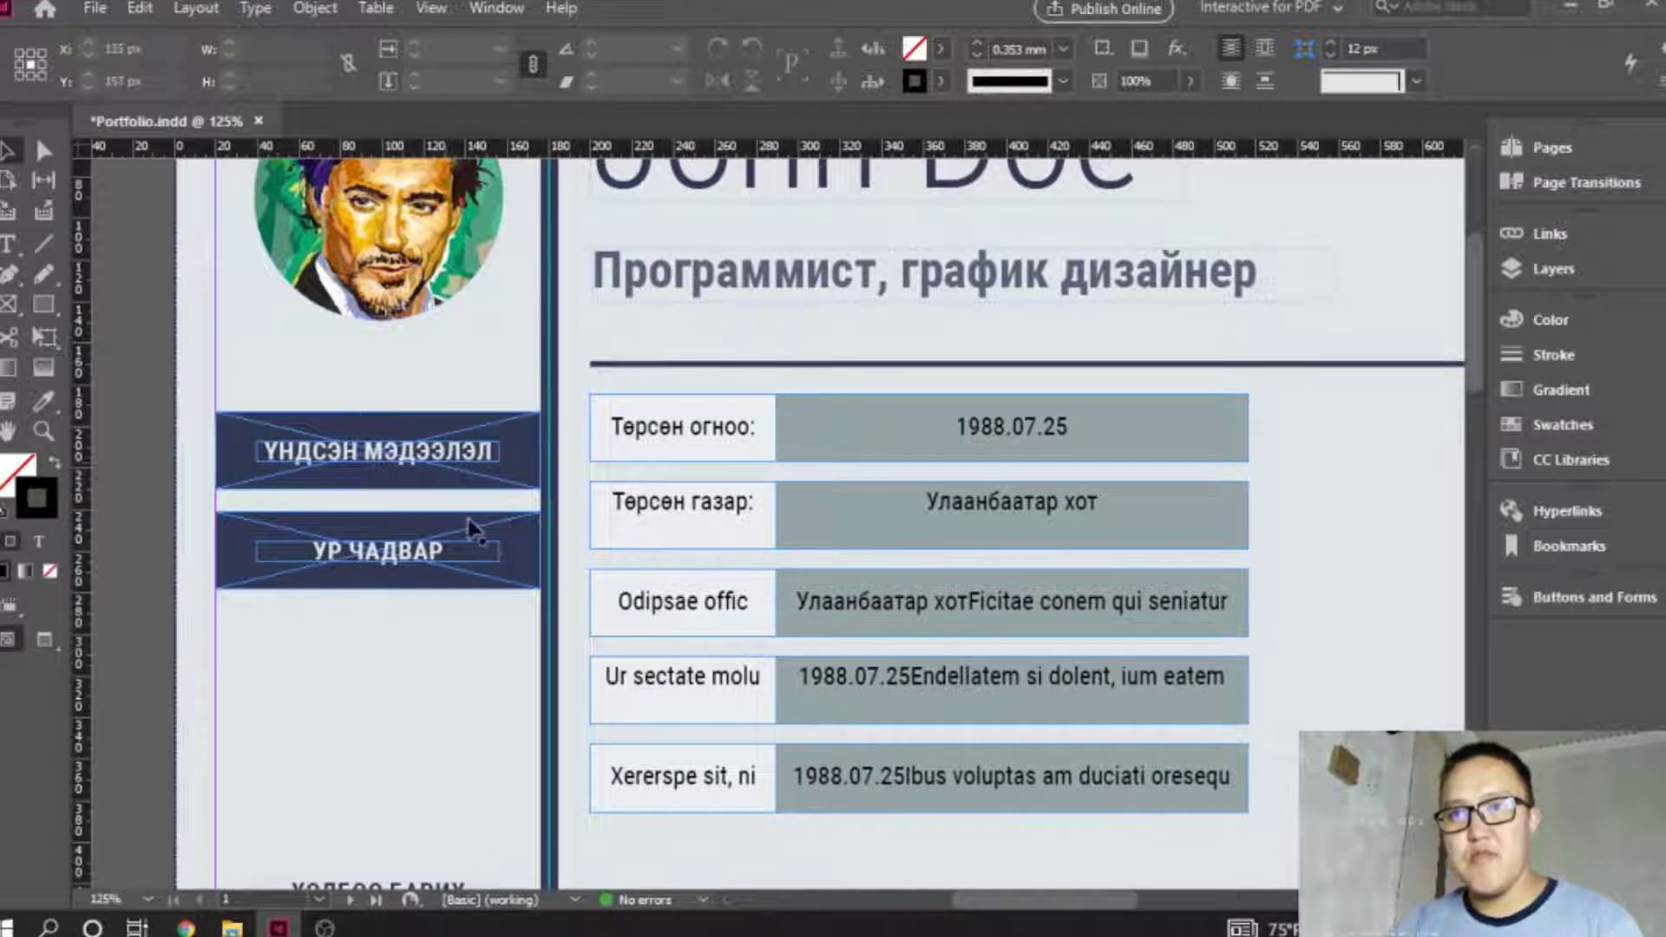
Select the "УР ЧАДВАР" button rectangle on page 1 and look through the available hyperlink URLs and the bookmarks.
left_click(522, 551)
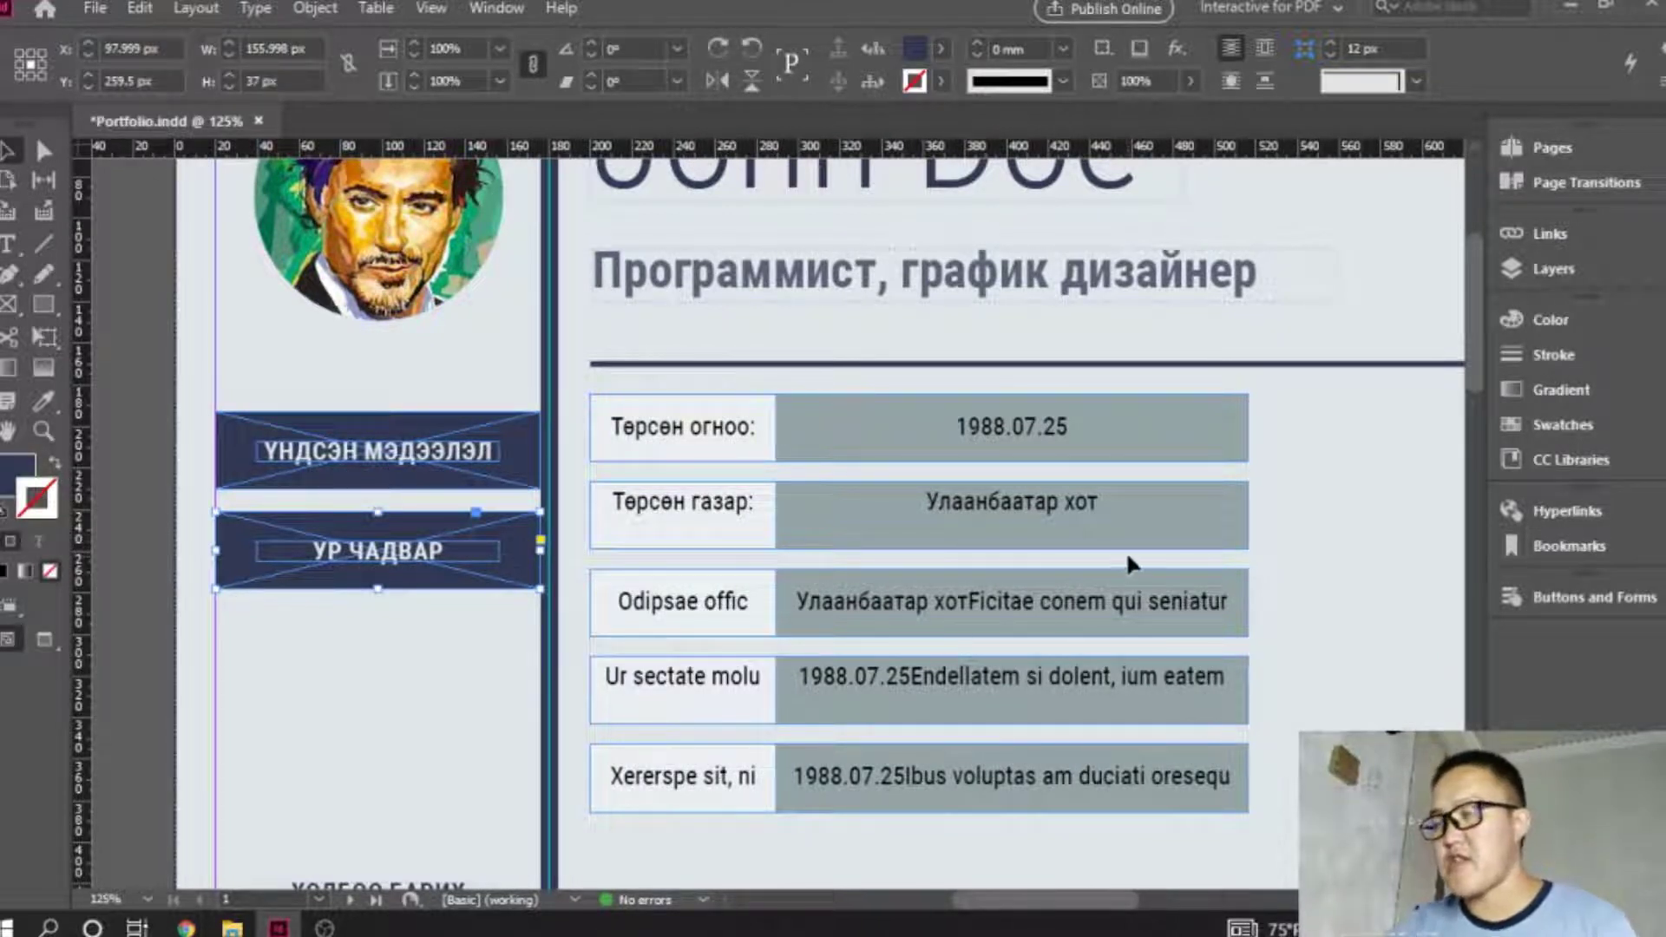
left_click(1559, 512)
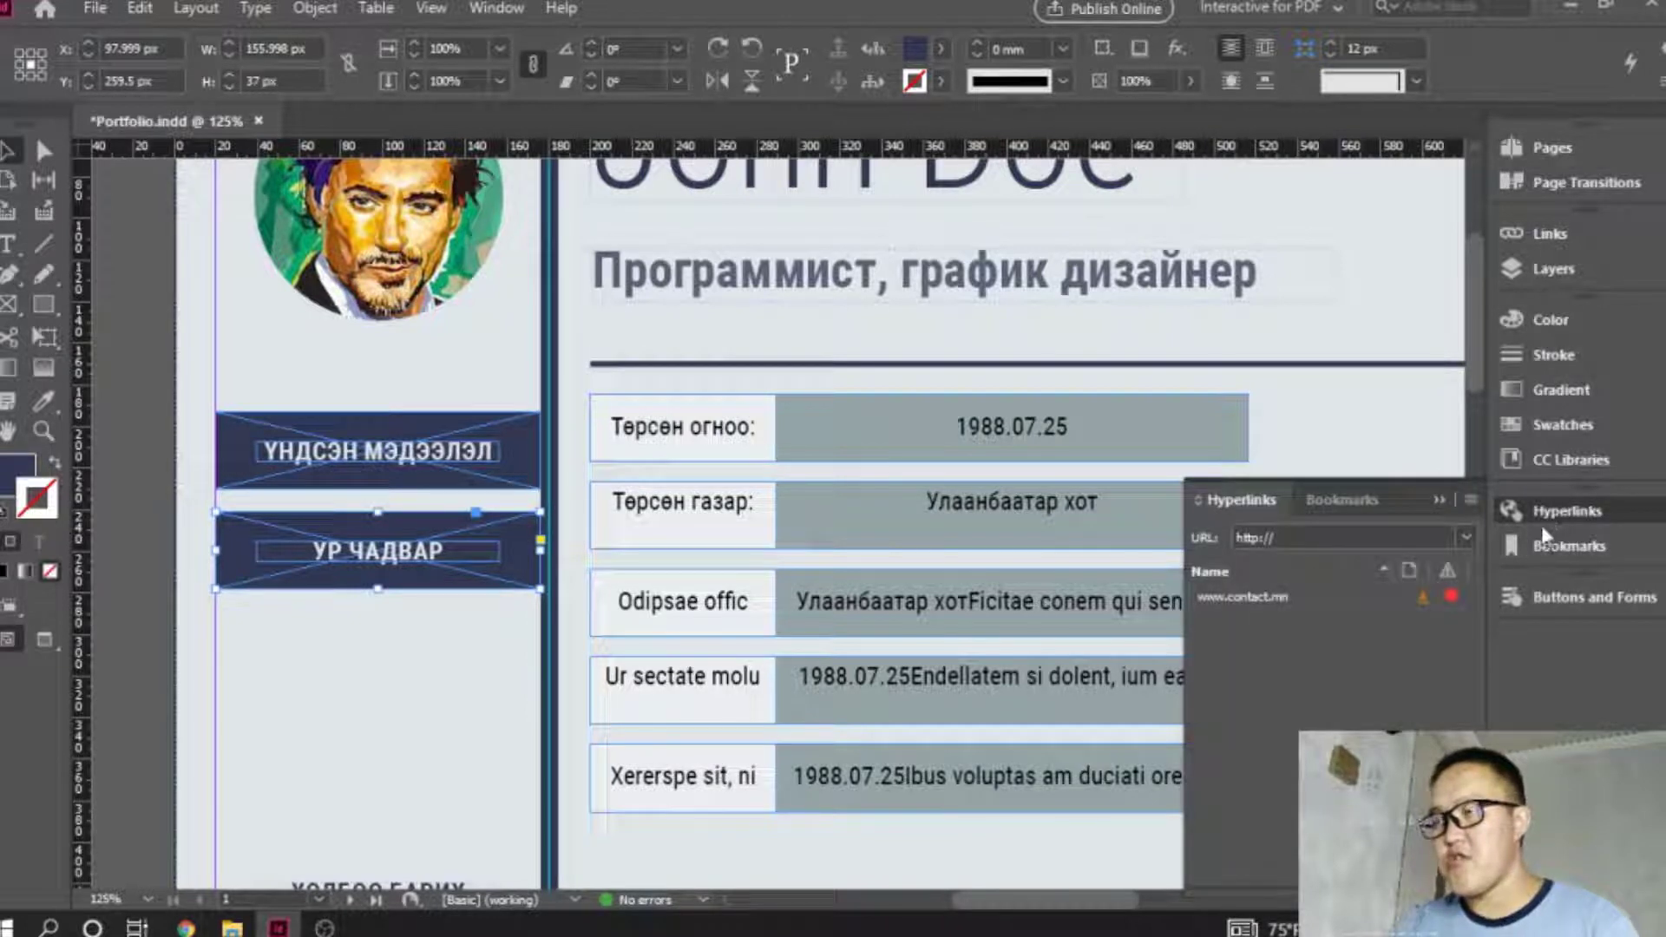
left_click(1466, 538)
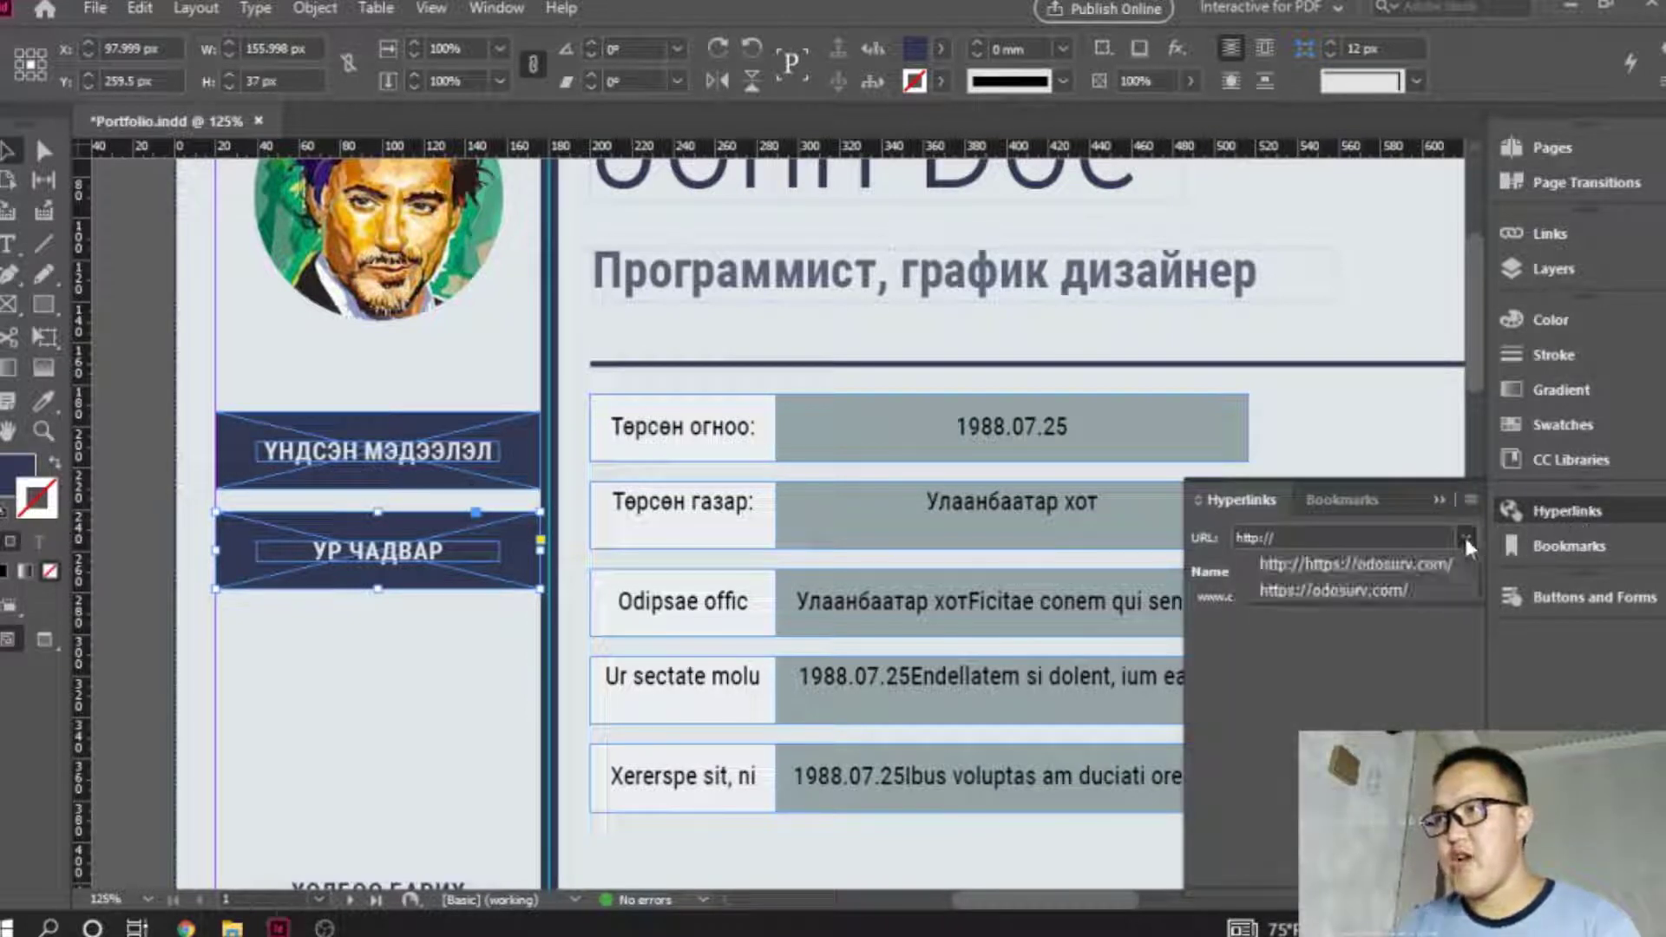
left_click(1465, 537)
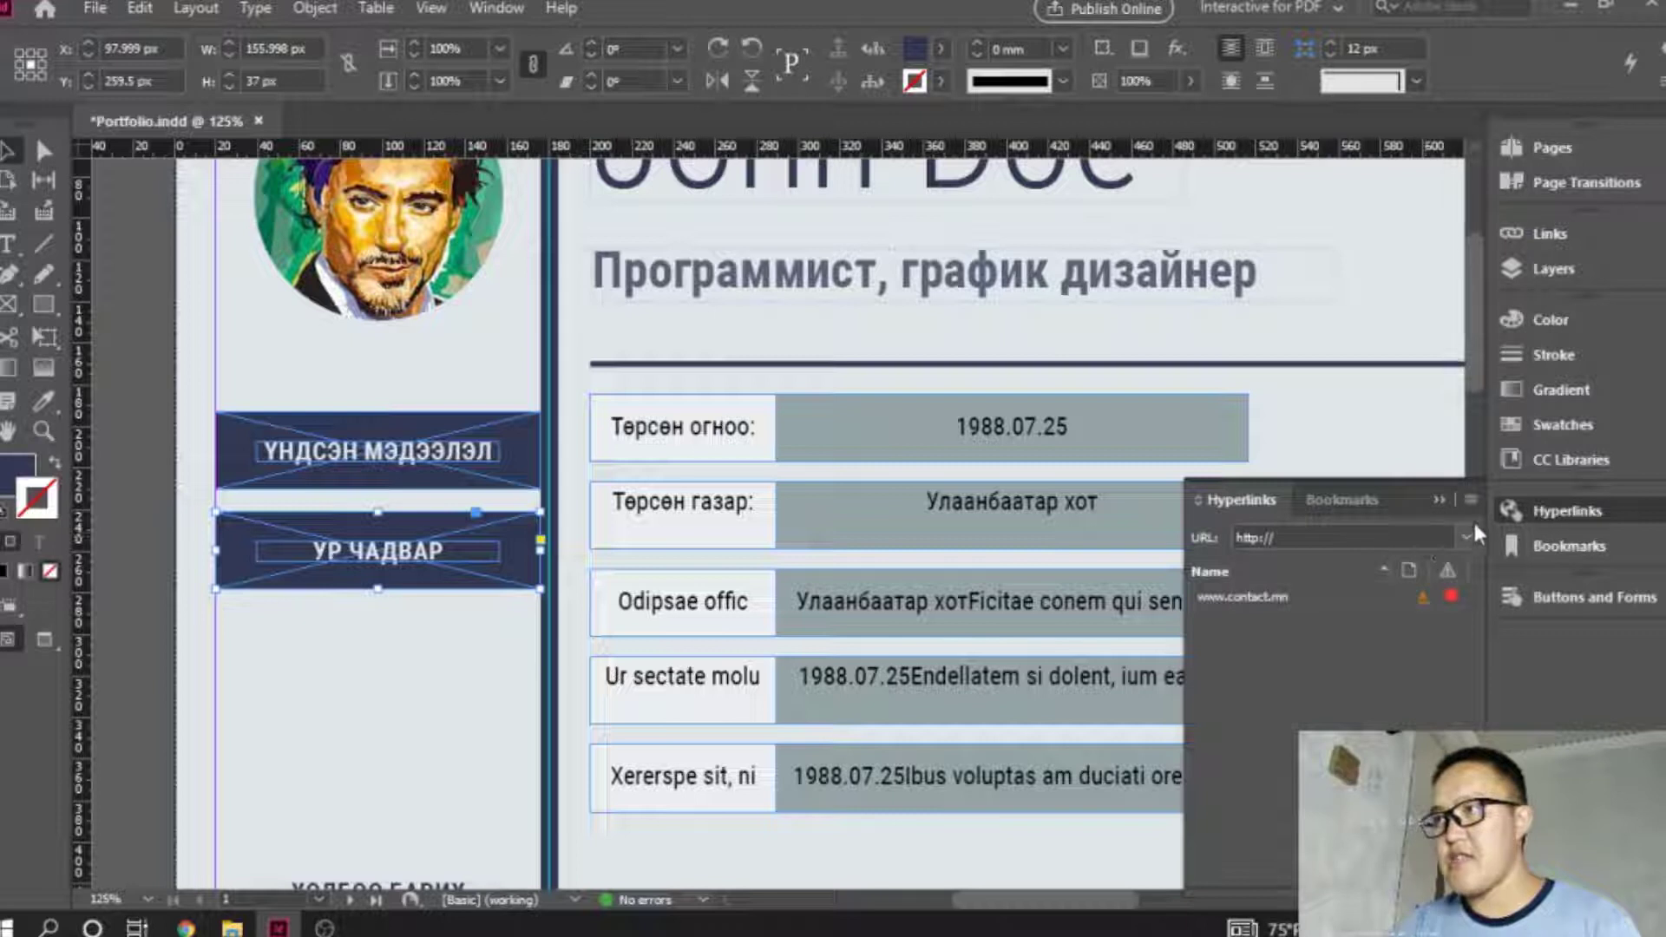
left_click(1357, 503)
left_click(1236, 501)
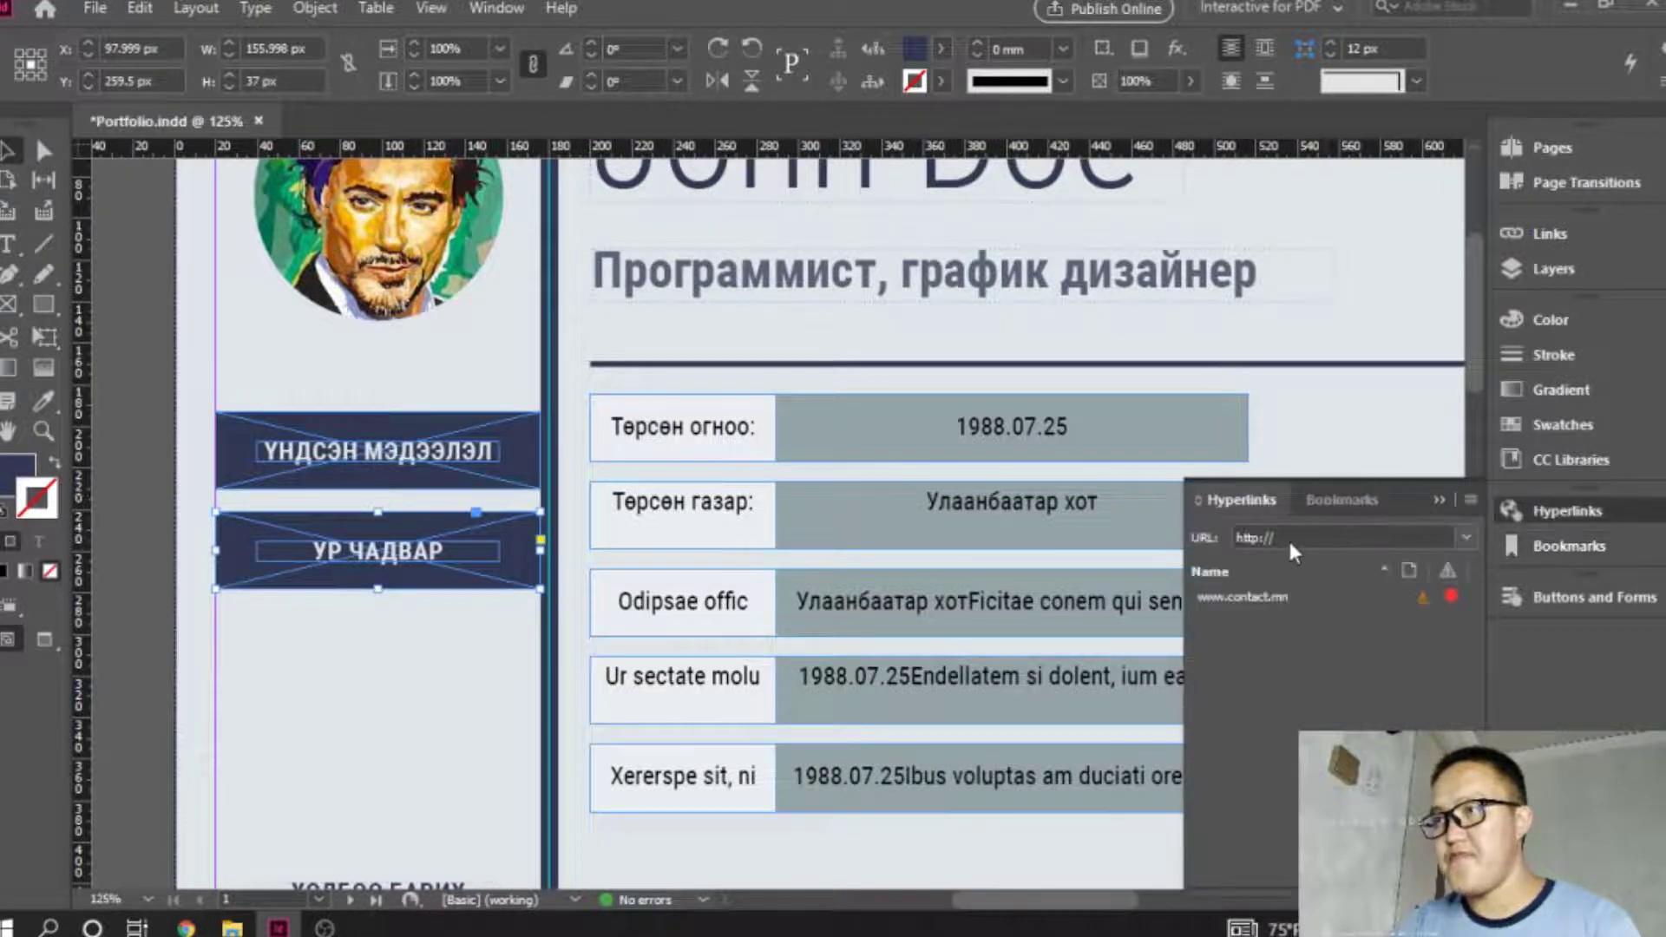
left_click(1366, 537)
left_click(1465, 538)
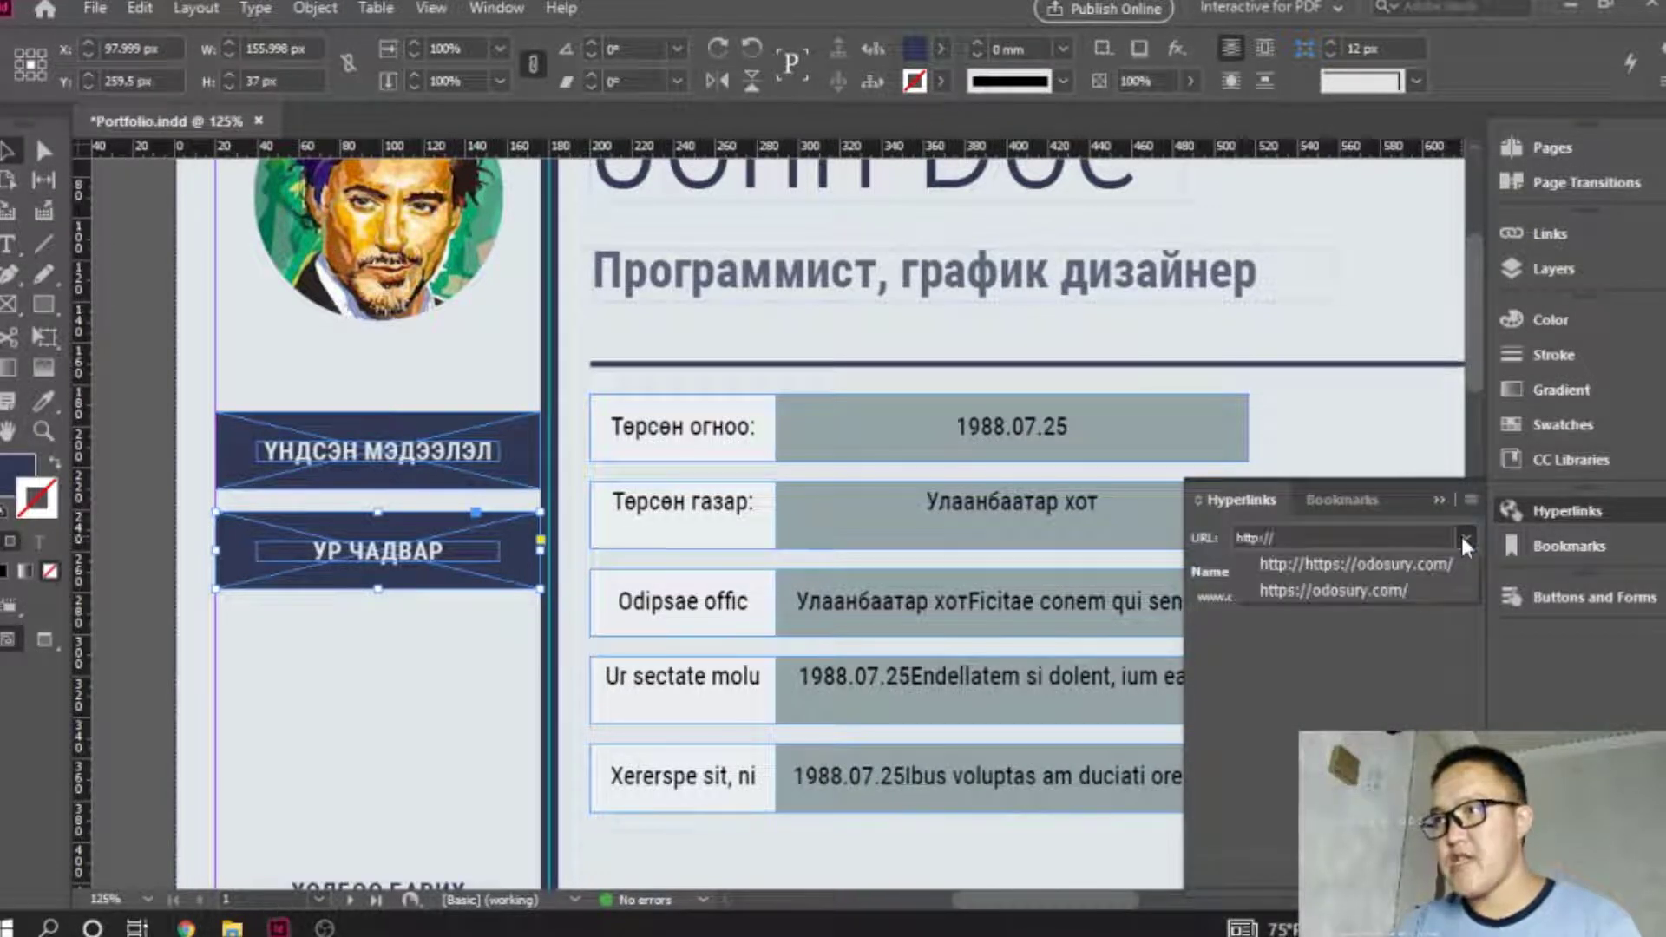
left_click(1465, 542)
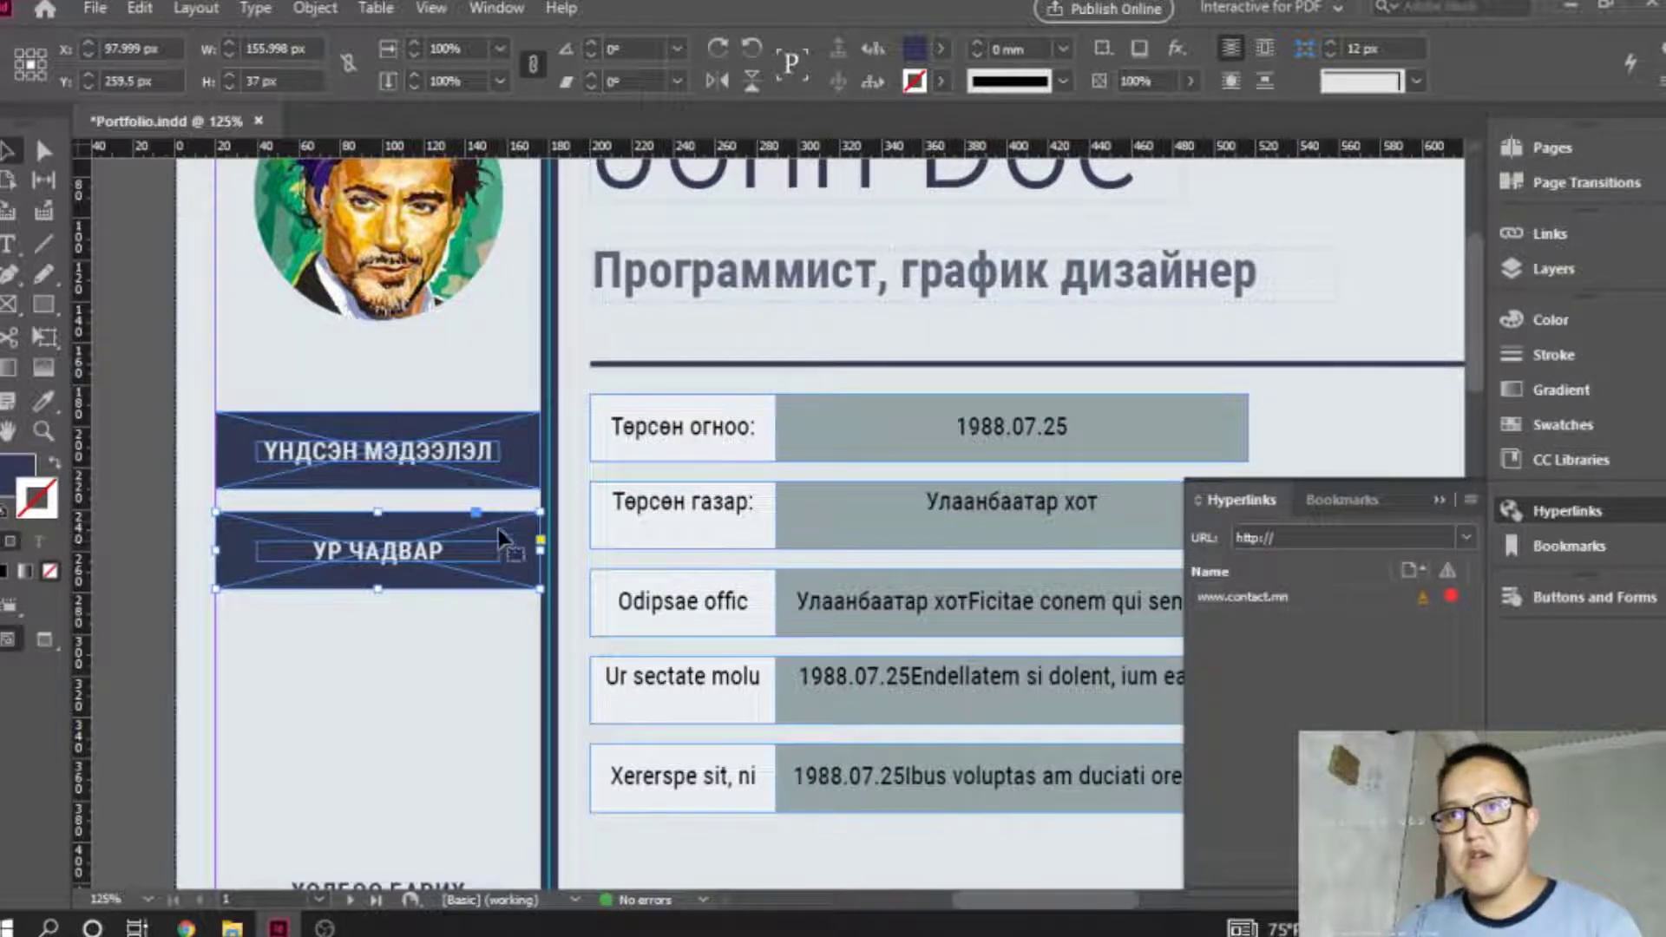
Start a new hyperlink from the "УР ЧАДВАР" rectangle that links to page 2 of Portfolio.indd.
left_click(1410, 570)
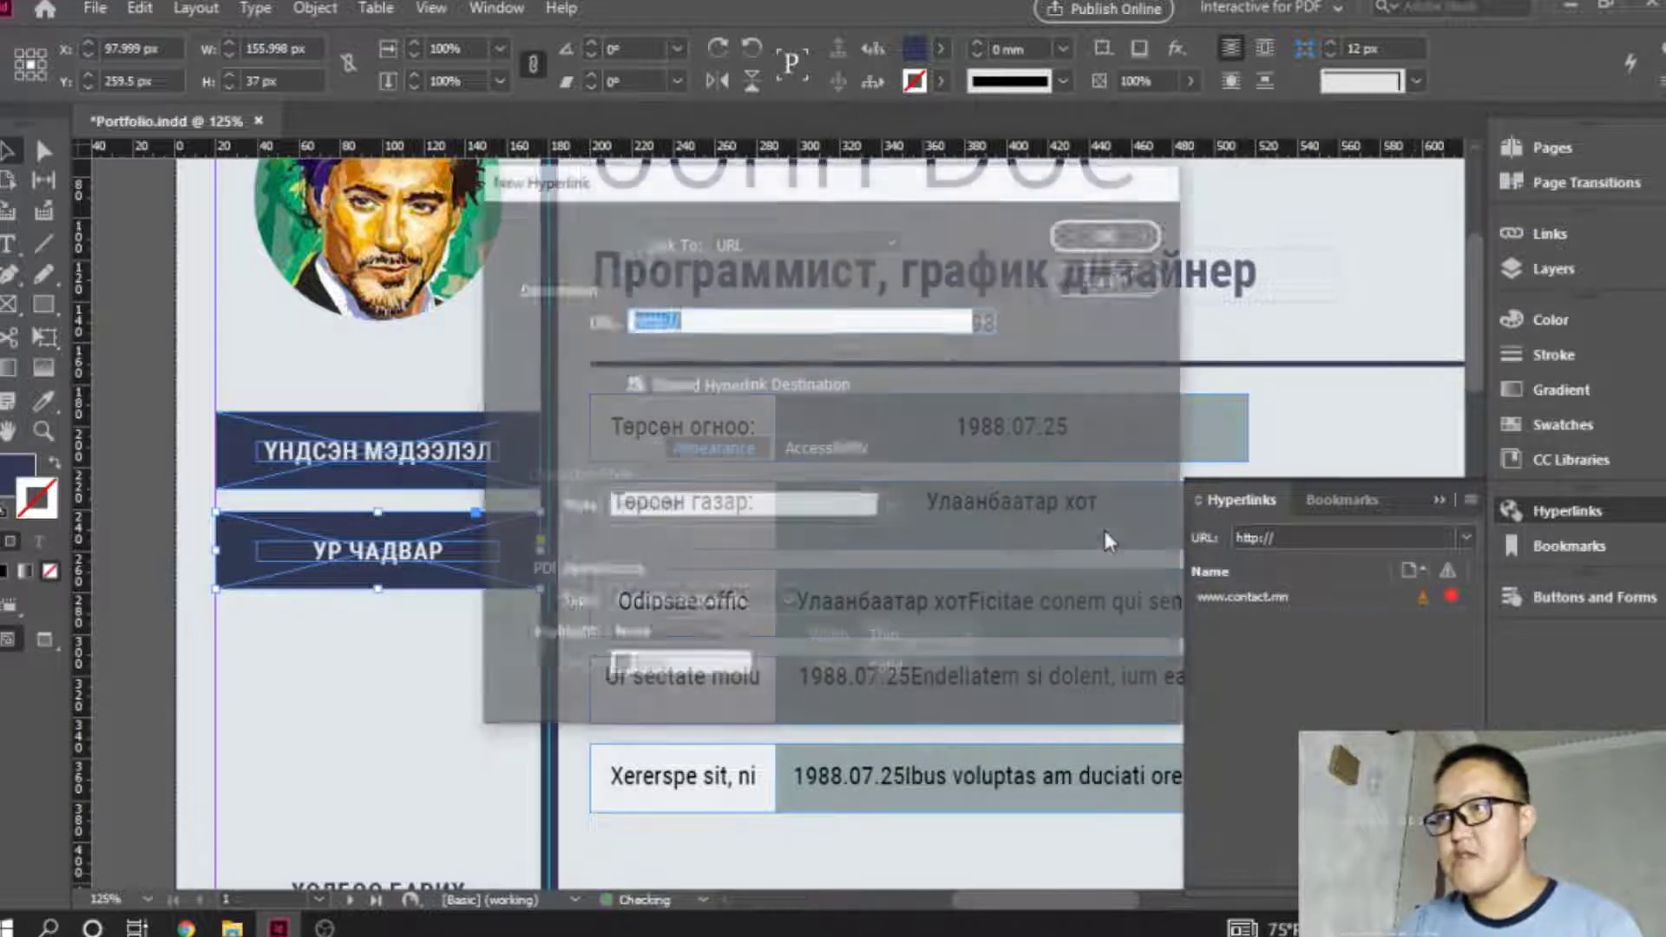
left_click_drag(851, 185, 766, 118)
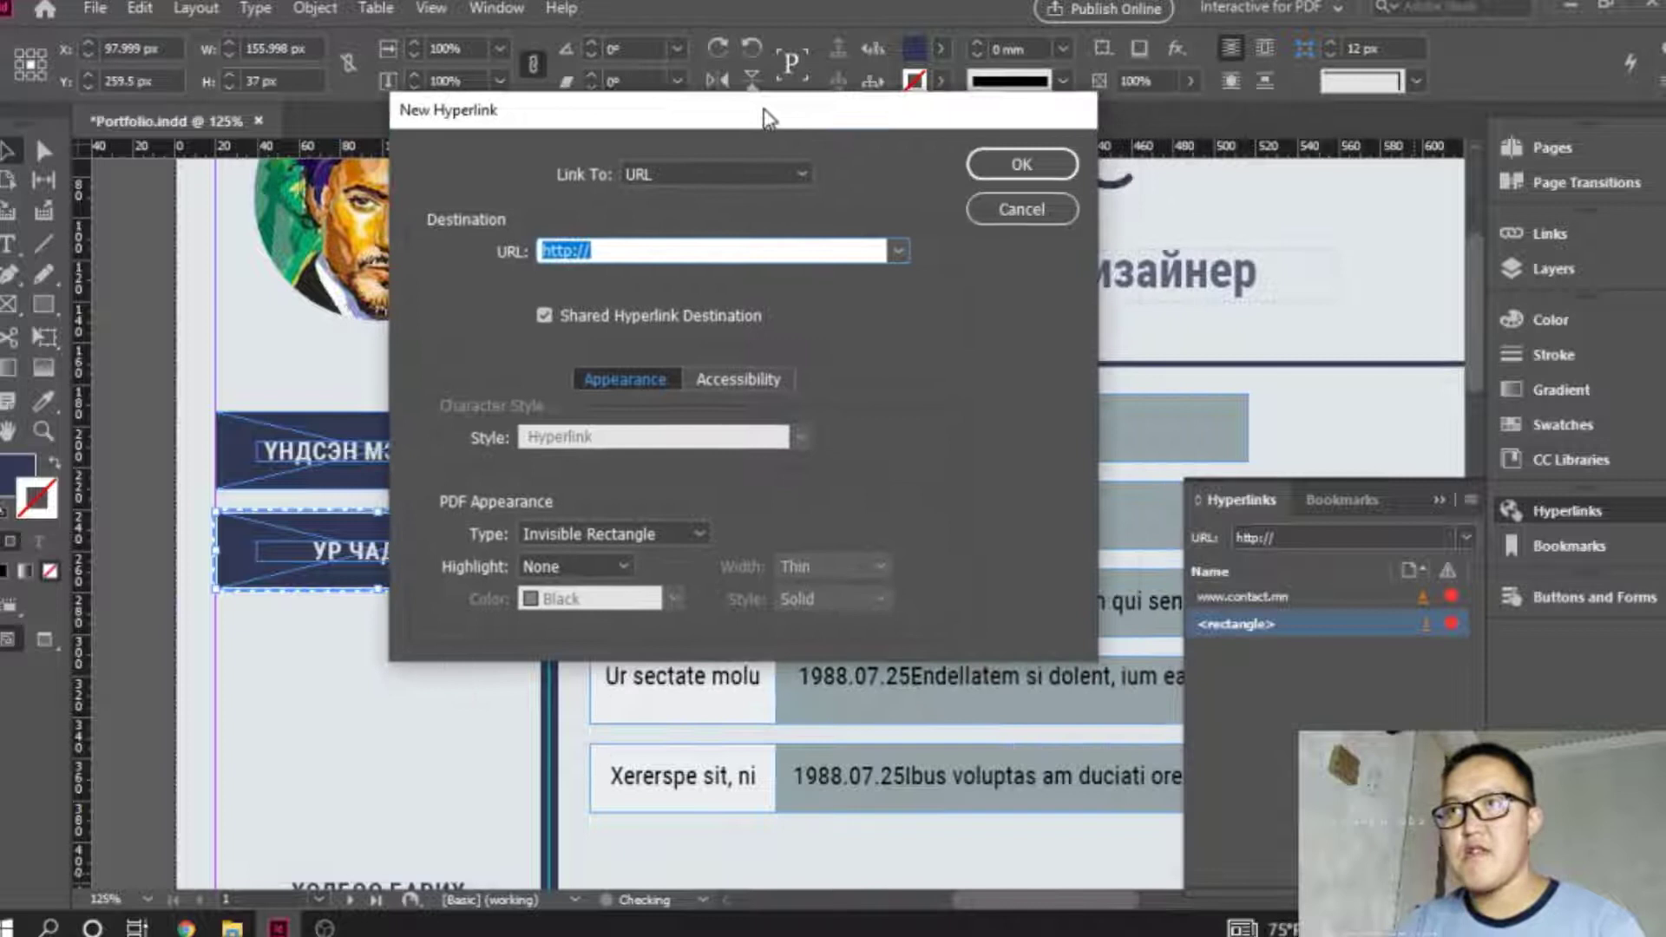
left_click(745, 174)
left_click(713, 279)
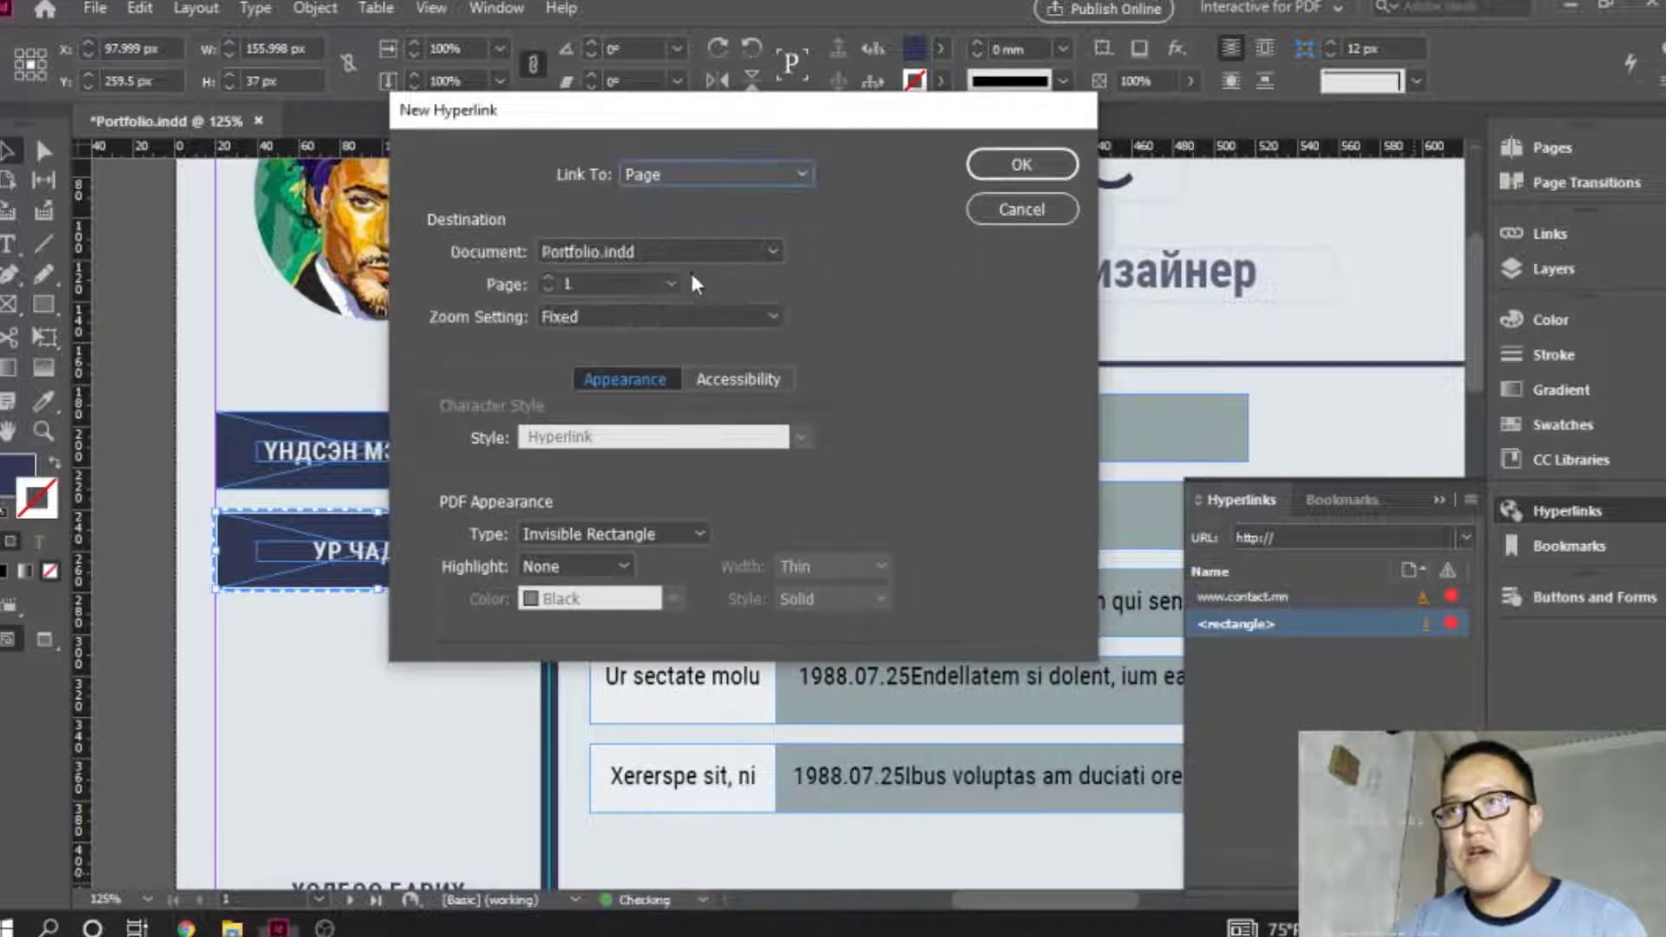
left_click(671, 283)
left_click(627, 336)
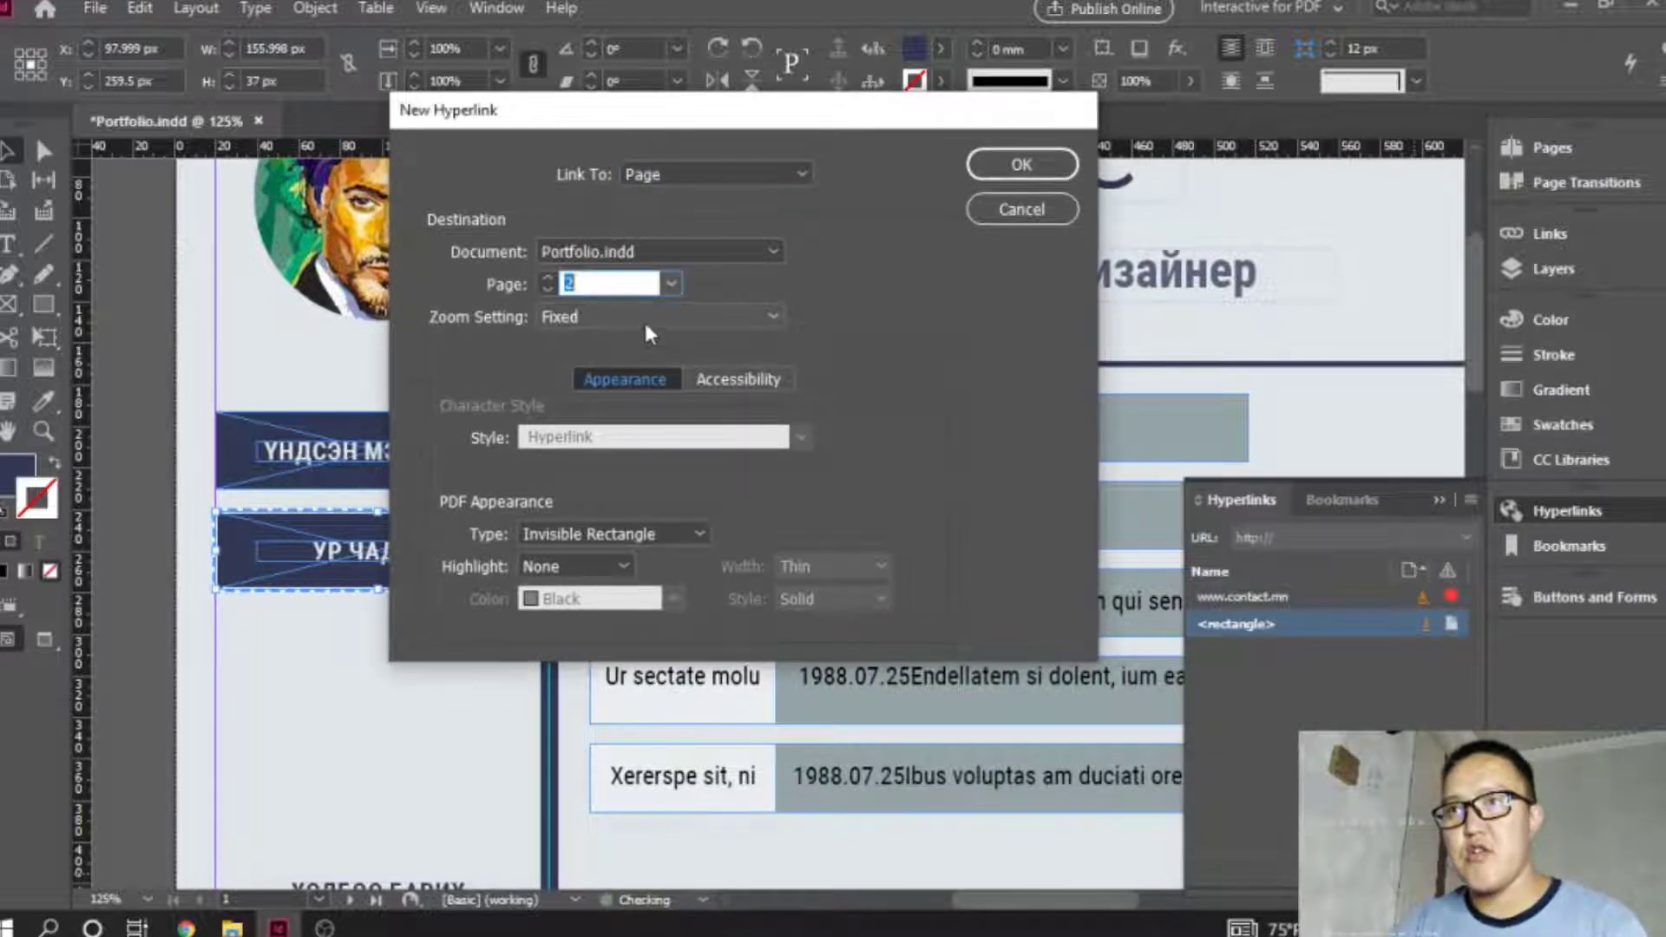
left_click_drag(668, 132, 727, 128)
left_click(764, 249)
left_click(781, 270)
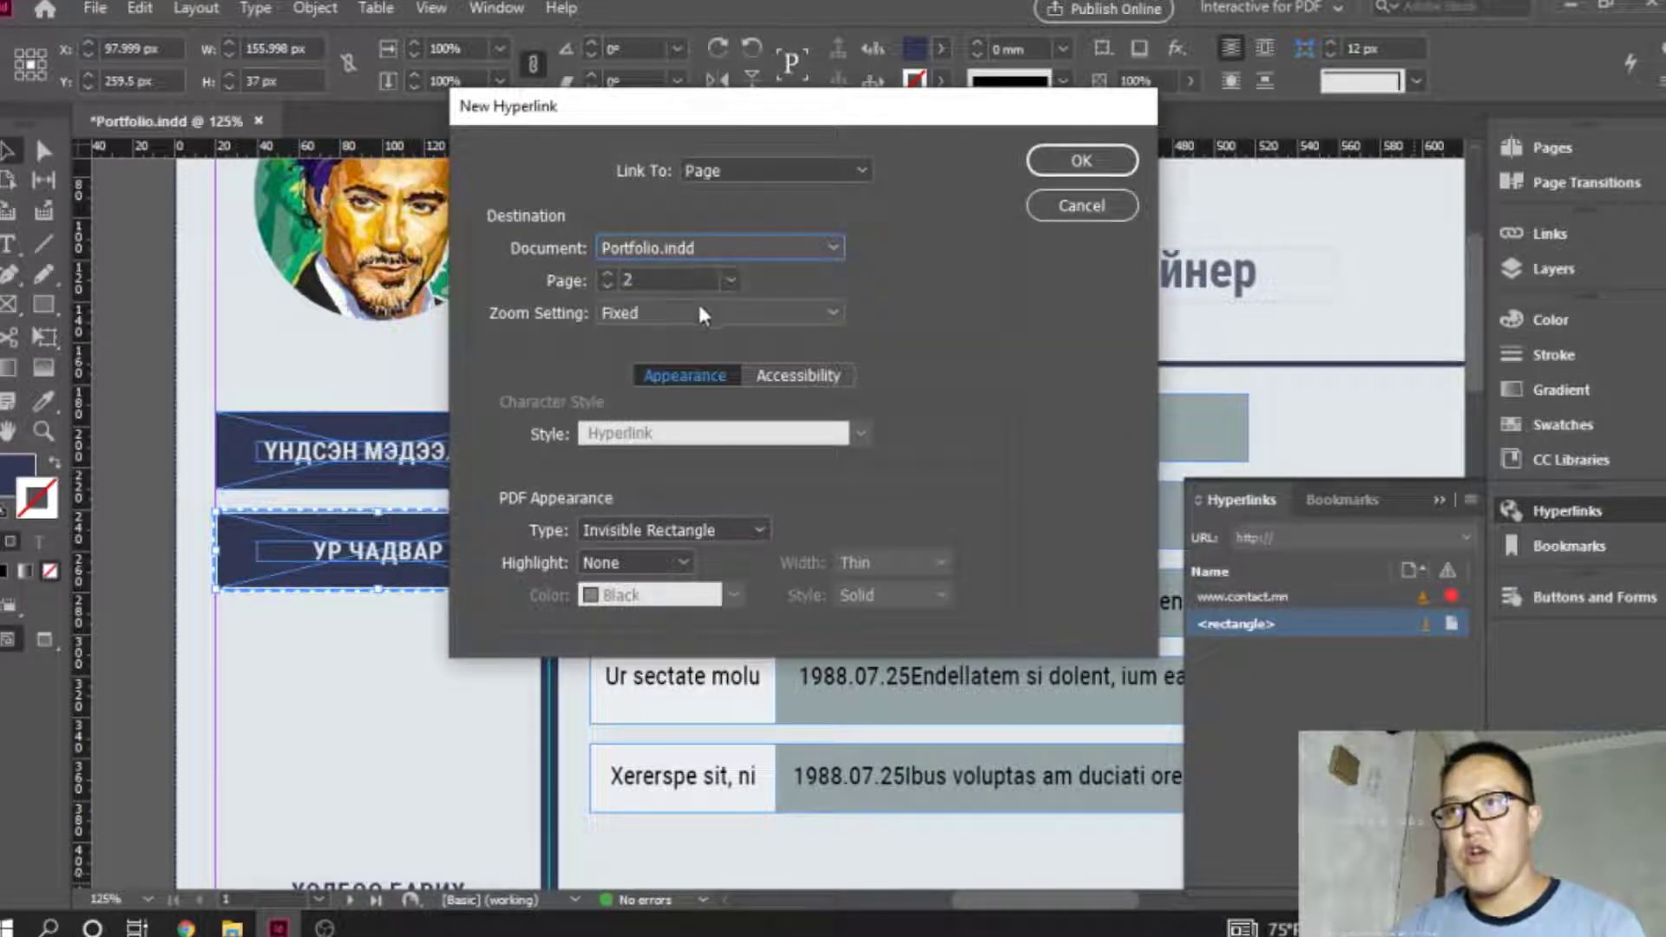
Try Inherit Zoom as the page link's zoom setting and set it back to Fixed.
left_click(668, 312)
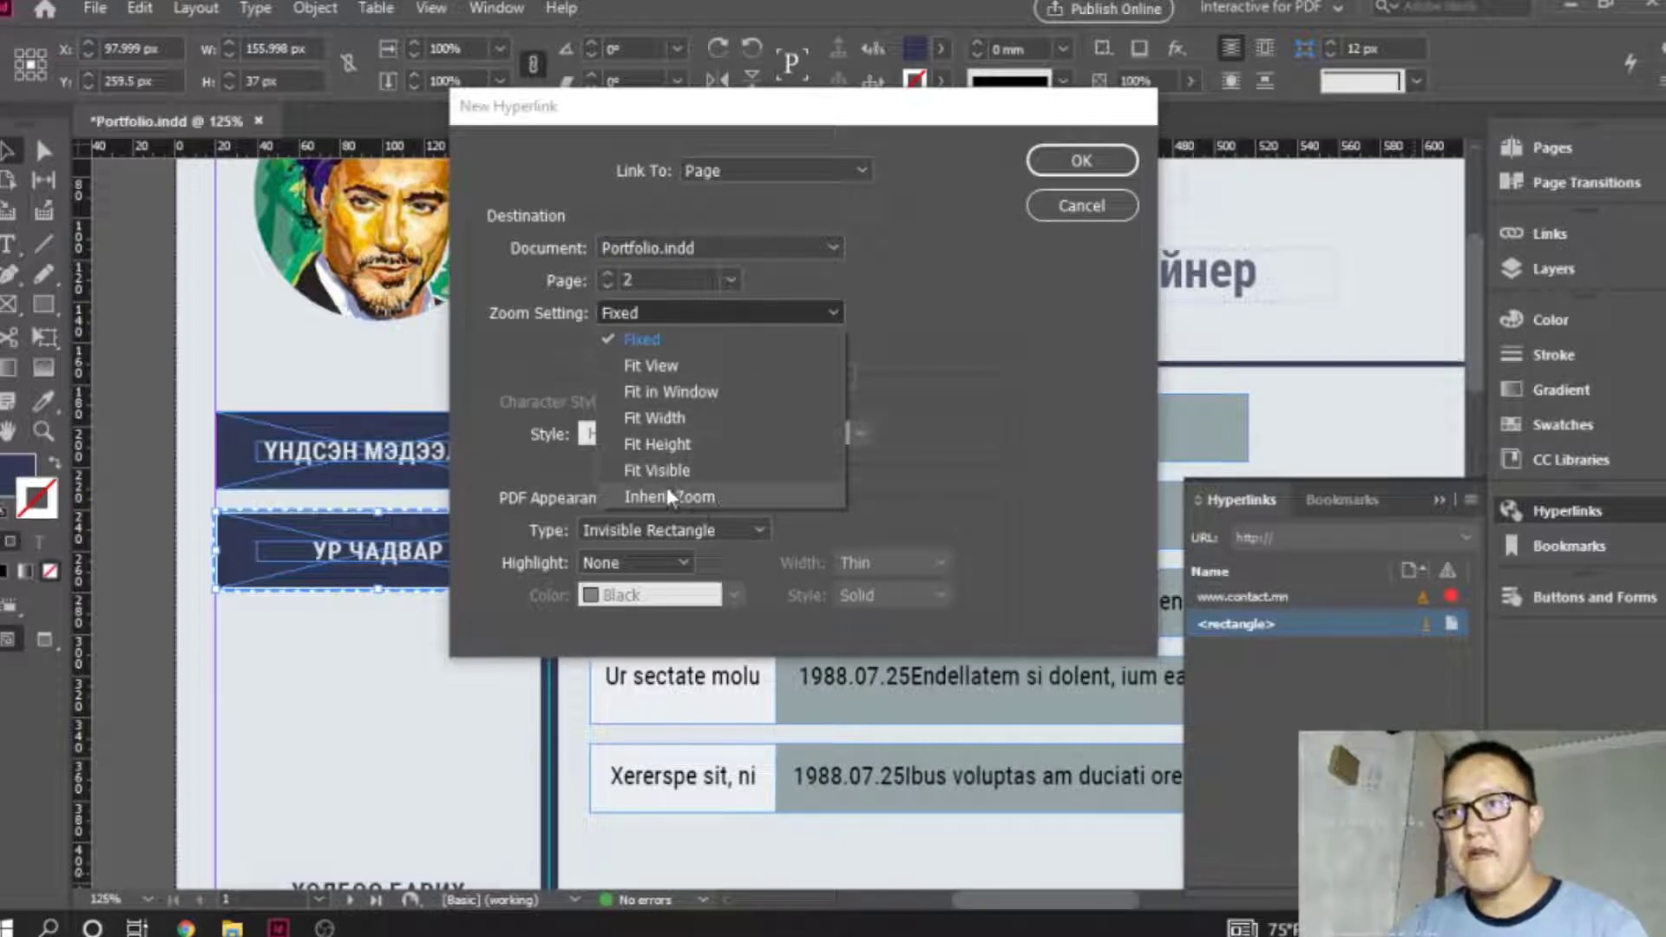
left_click(690, 496)
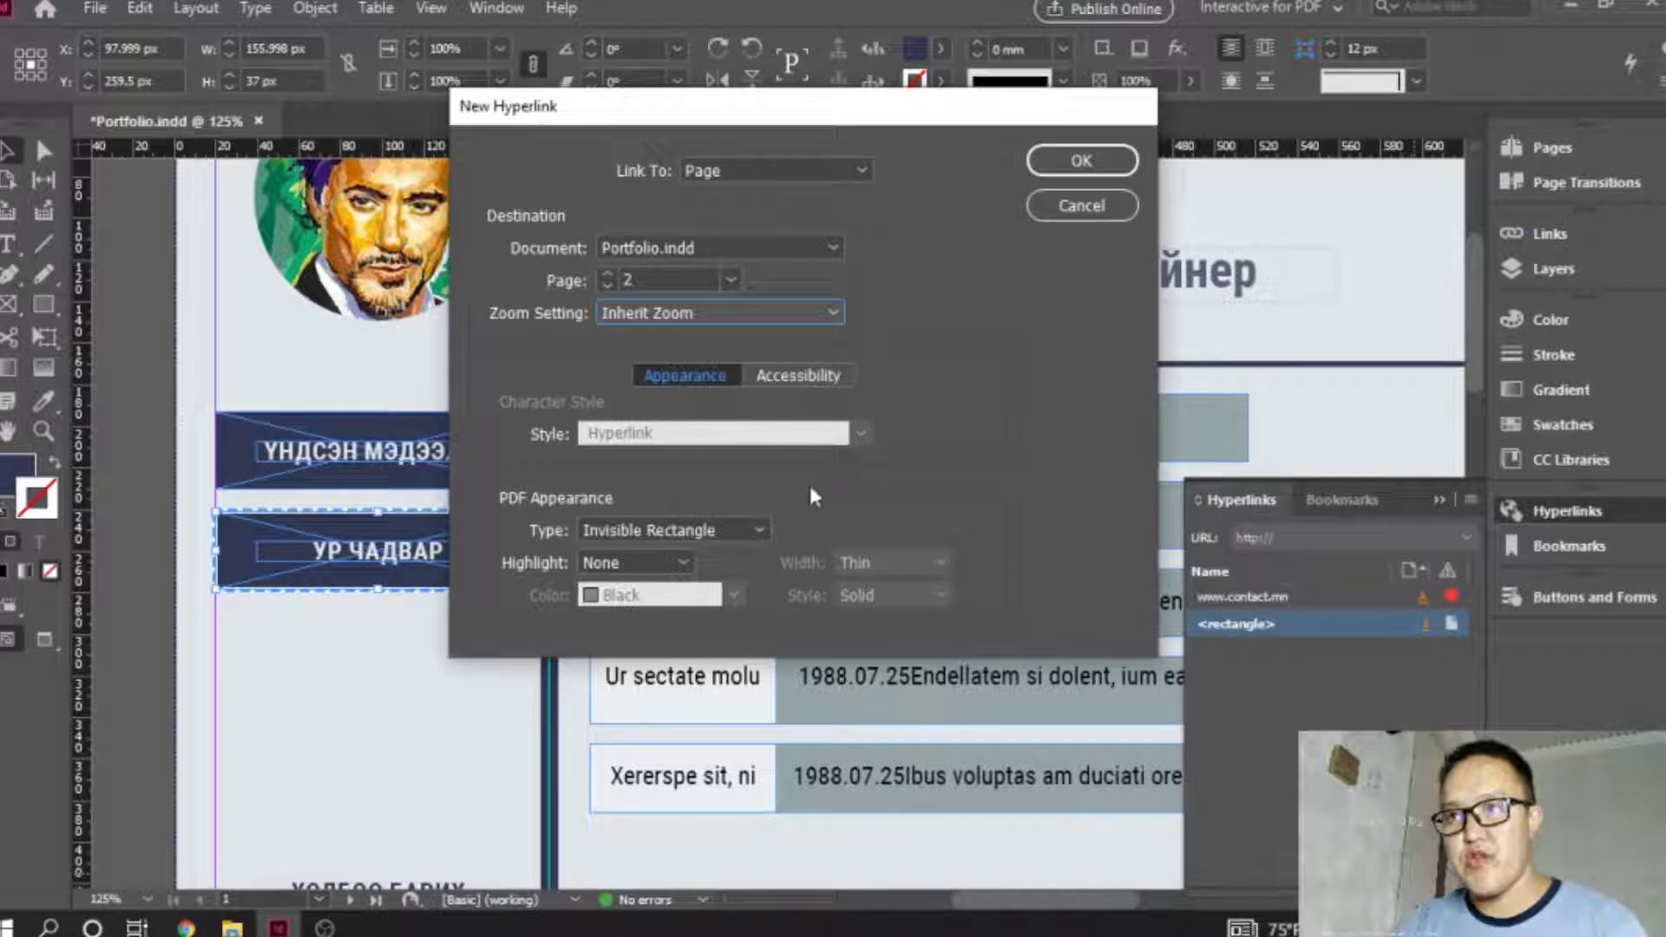
left_click(692, 321)
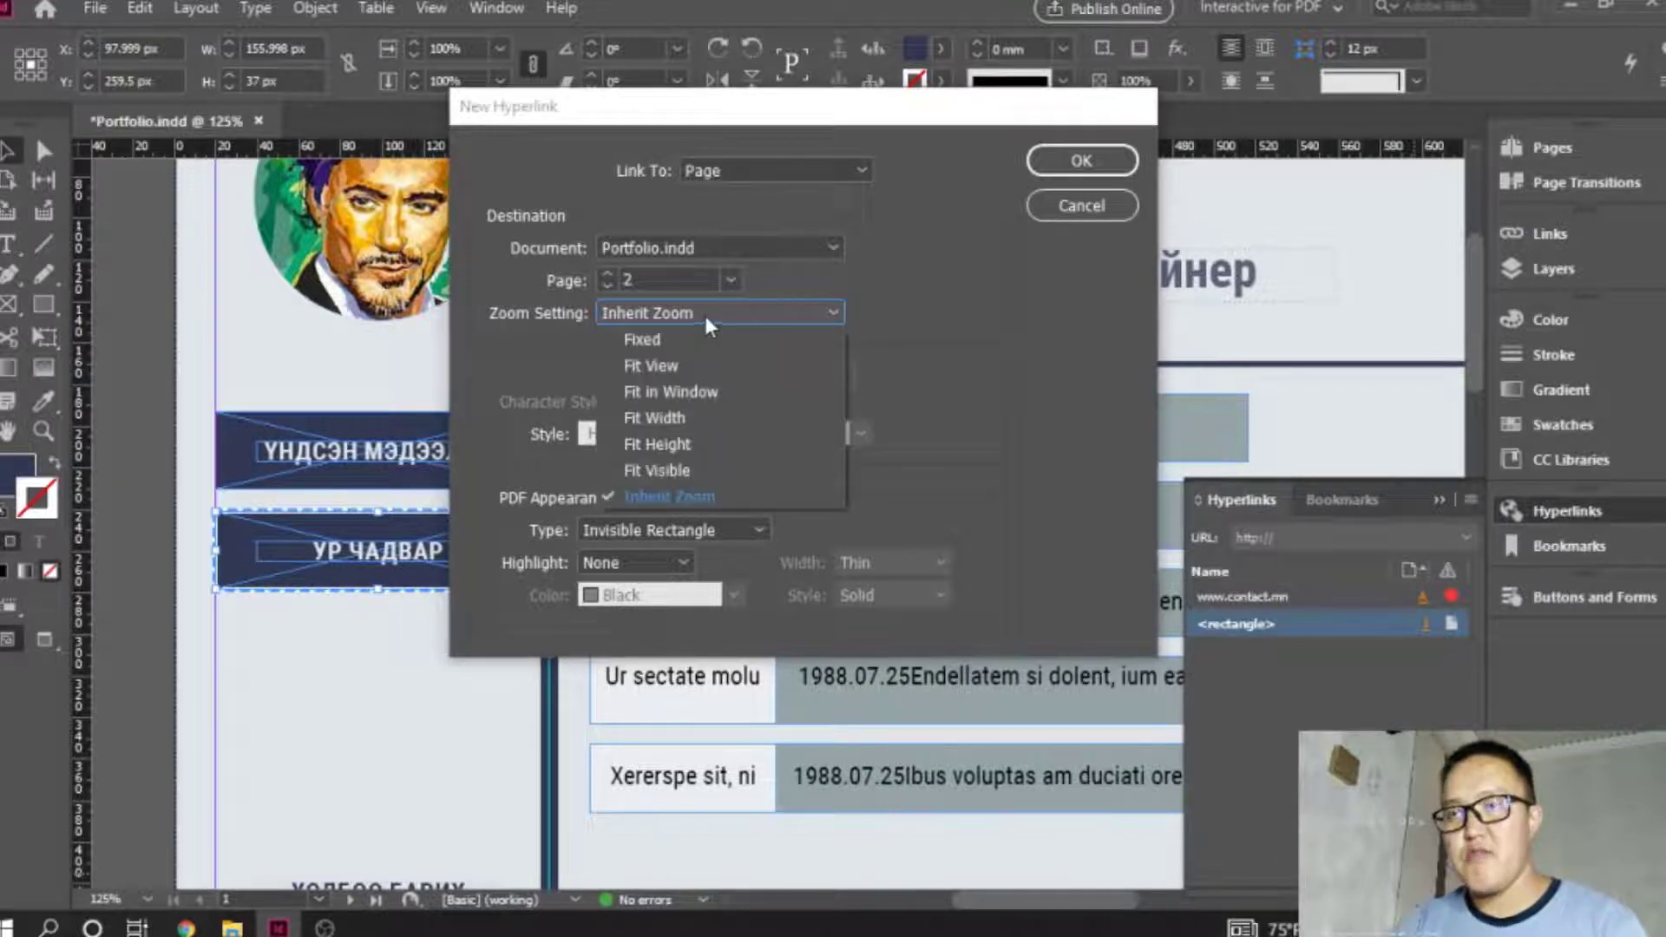
left_click(666, 347)
left_click(698, 314)
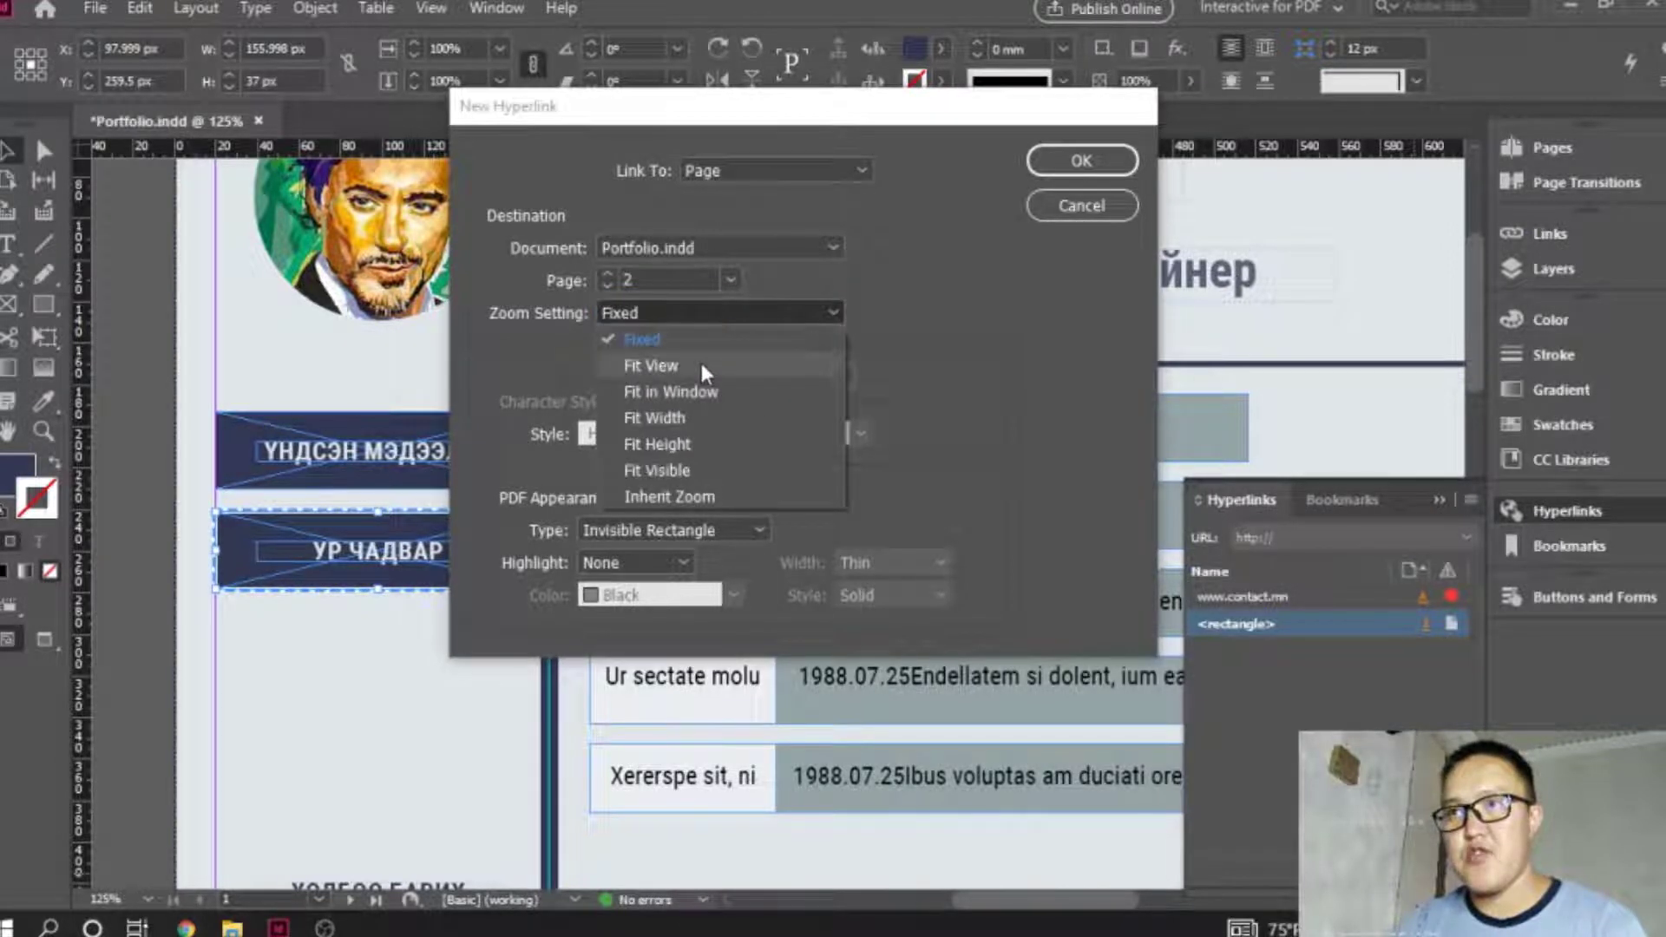
left_click(644, 339)
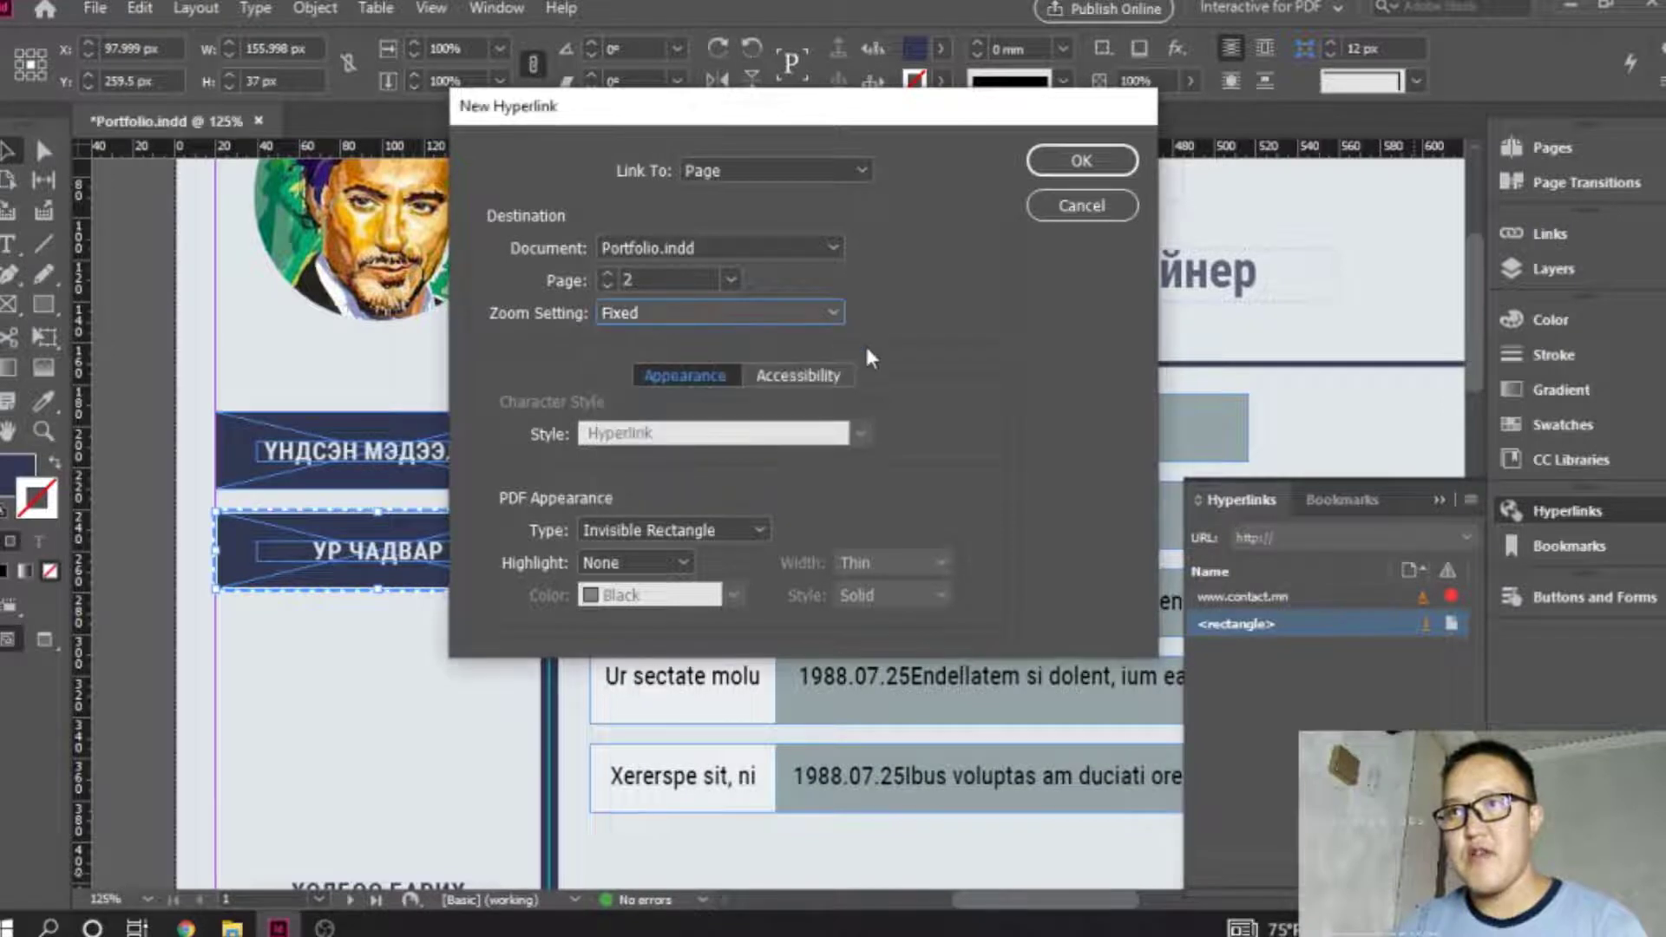
Set the hyperlink's highlight to Invert with an invisible rectangle, create the link, and deselect the button.
left_click(799, 378)
left_click(677, 379)
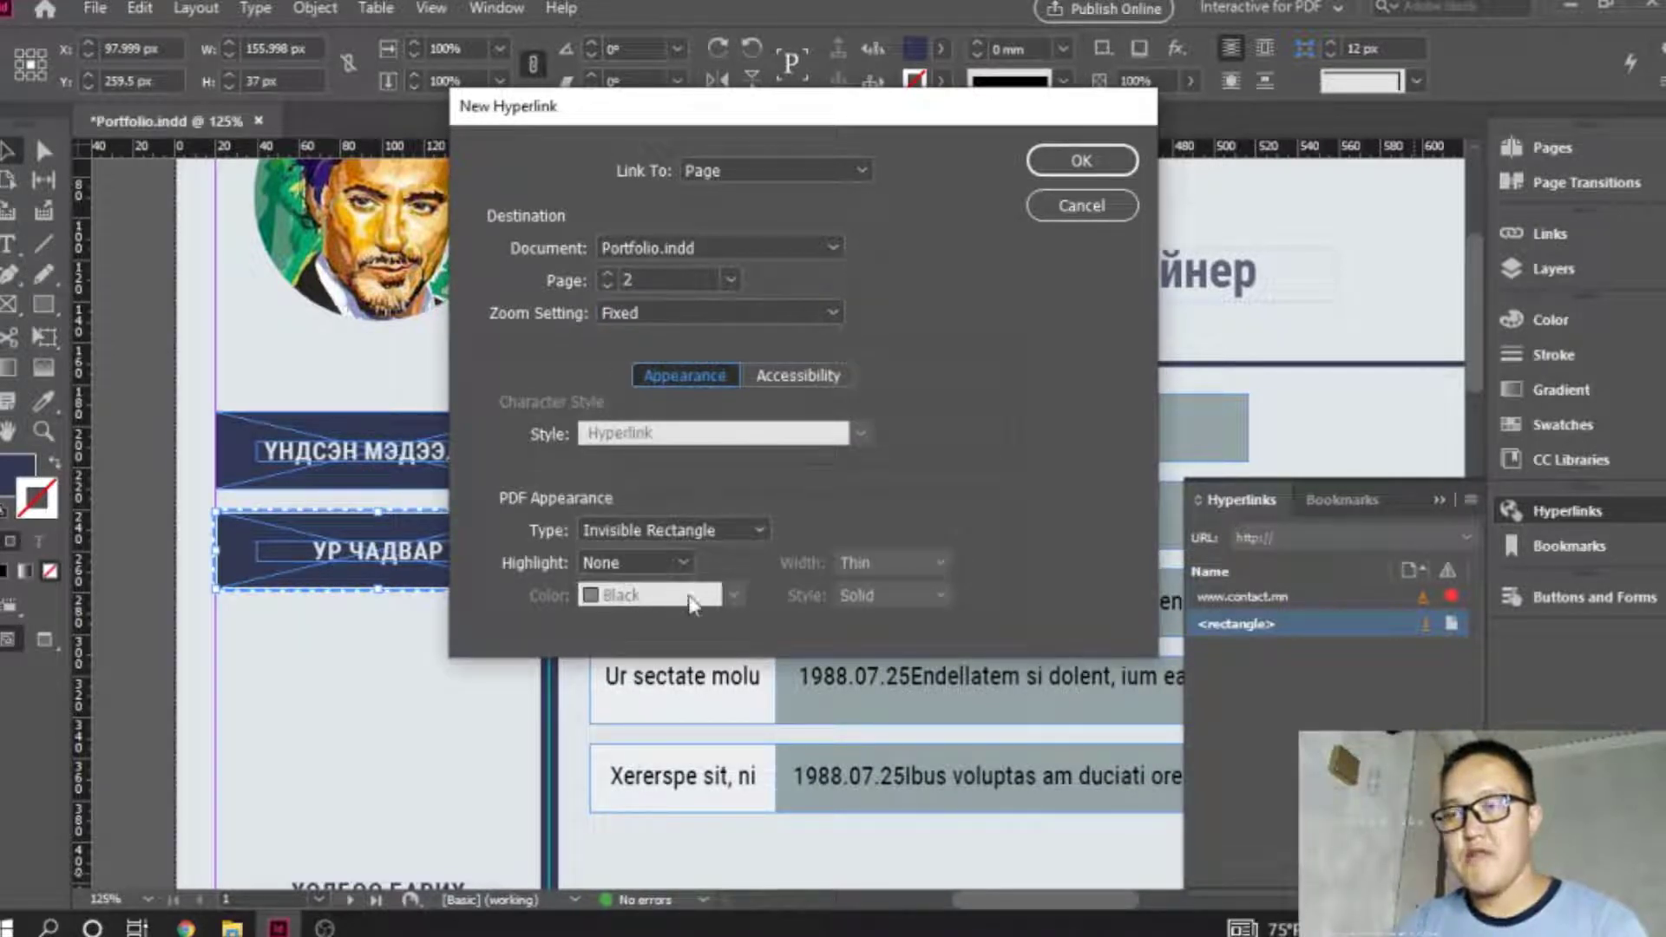
left_click(681, 566)
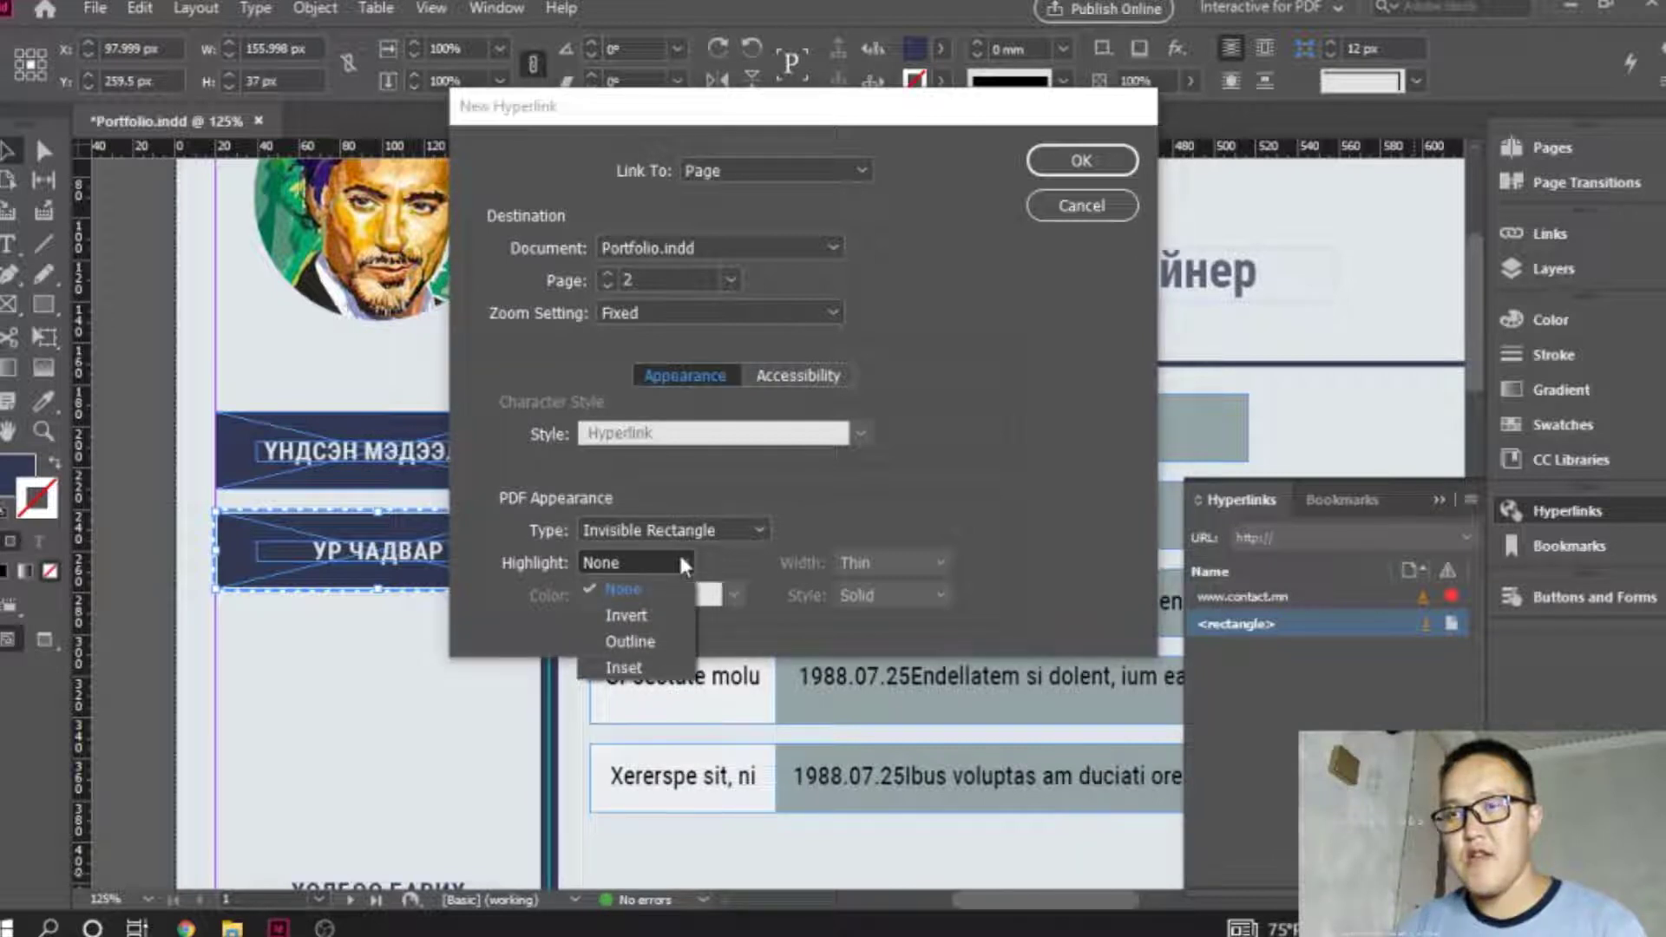
left_click(657, 618)
left_click(681, 566)
left_click(639, 588)
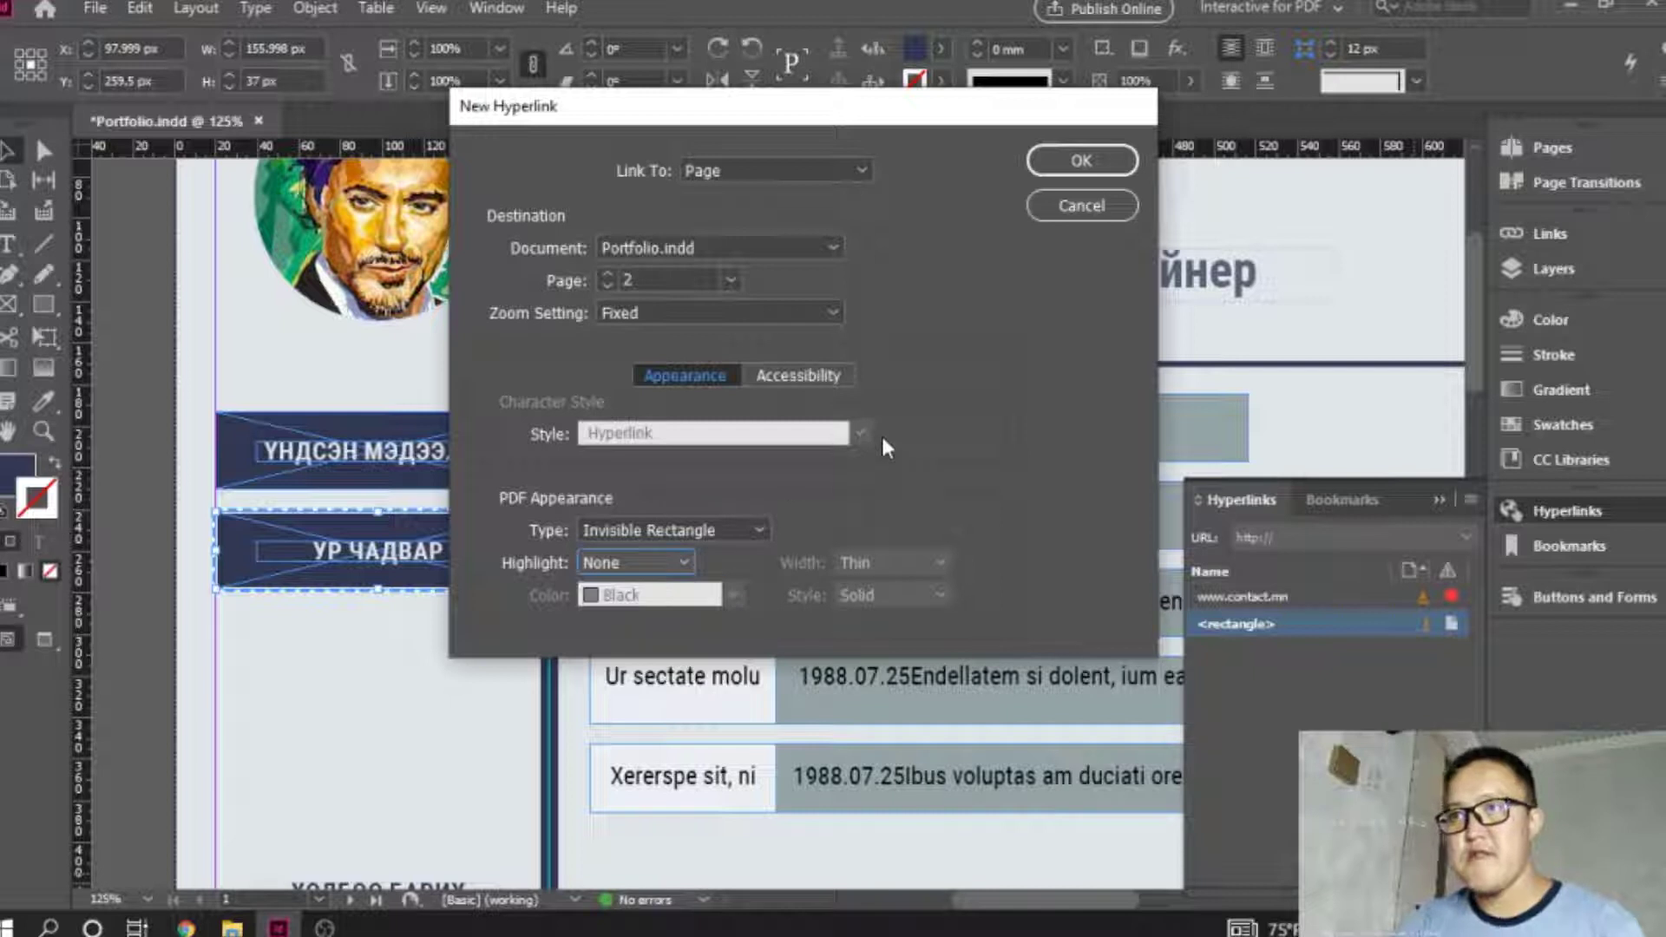
left_click(675, 564)
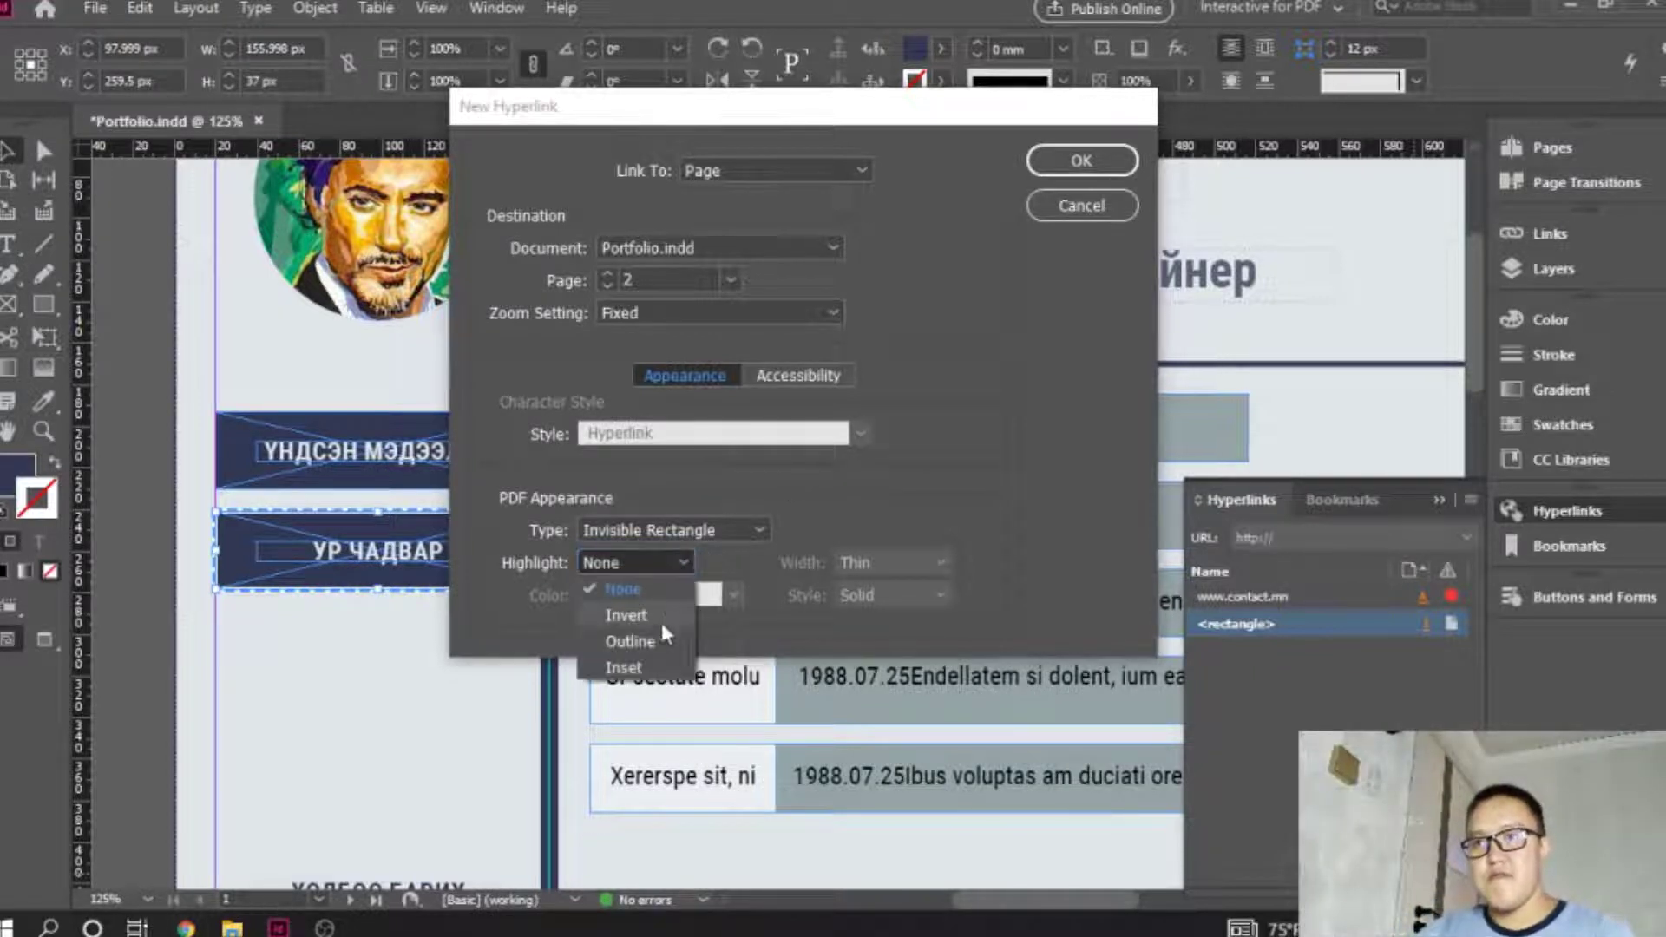
left_click(642, 616)
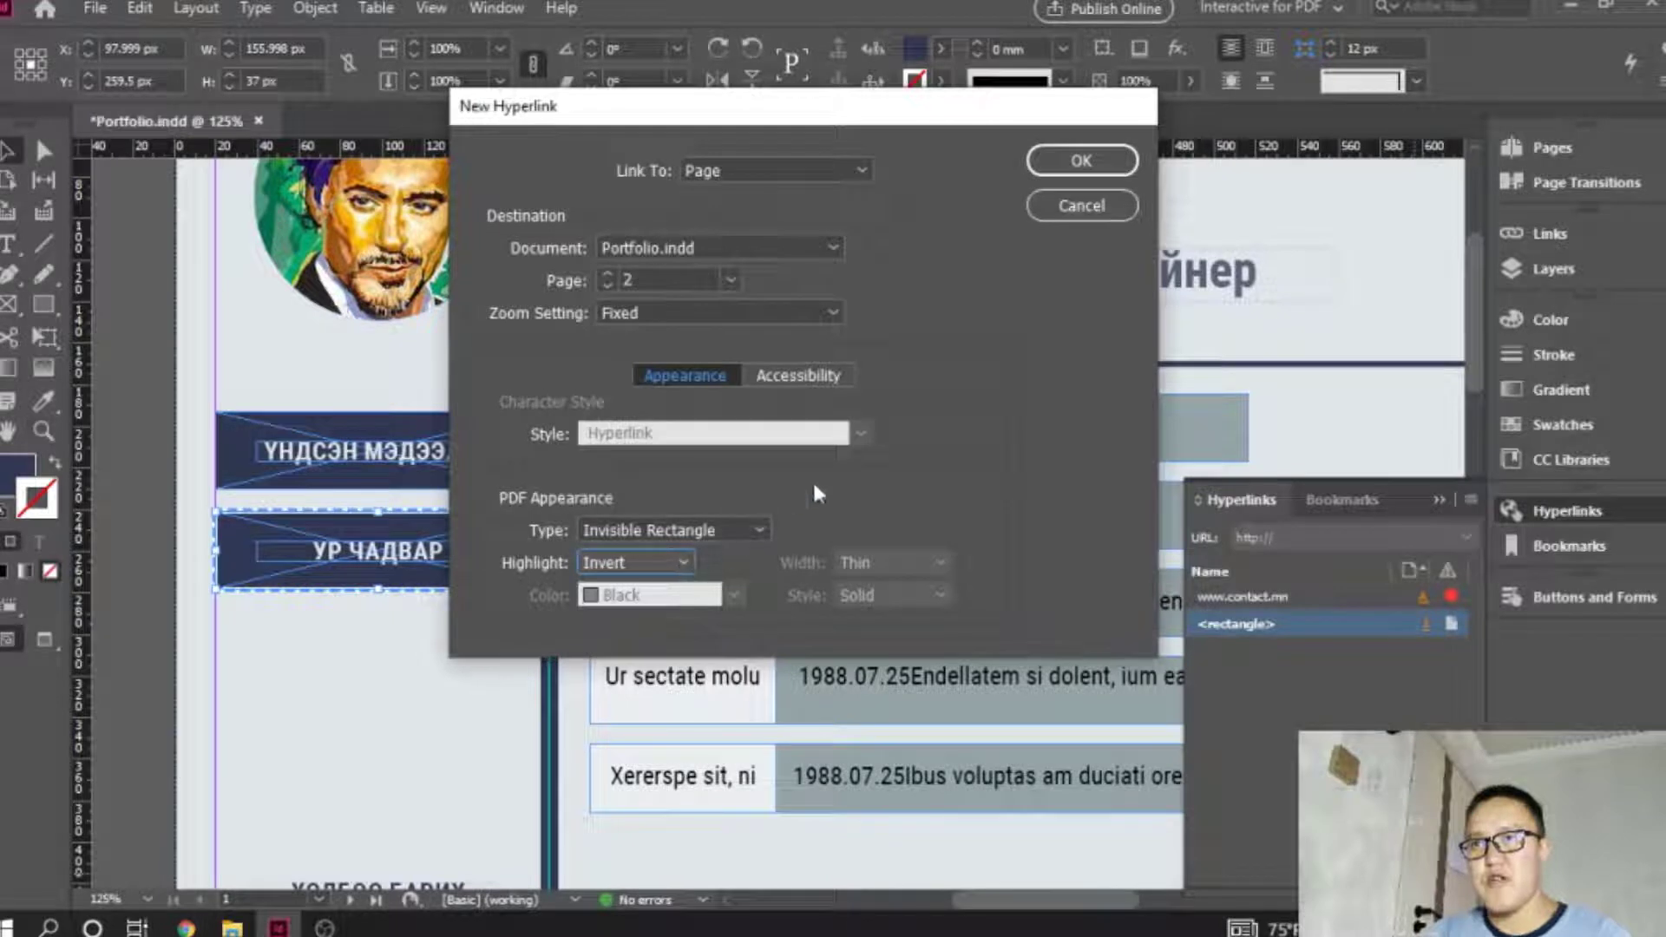
left_click(1081, 160)
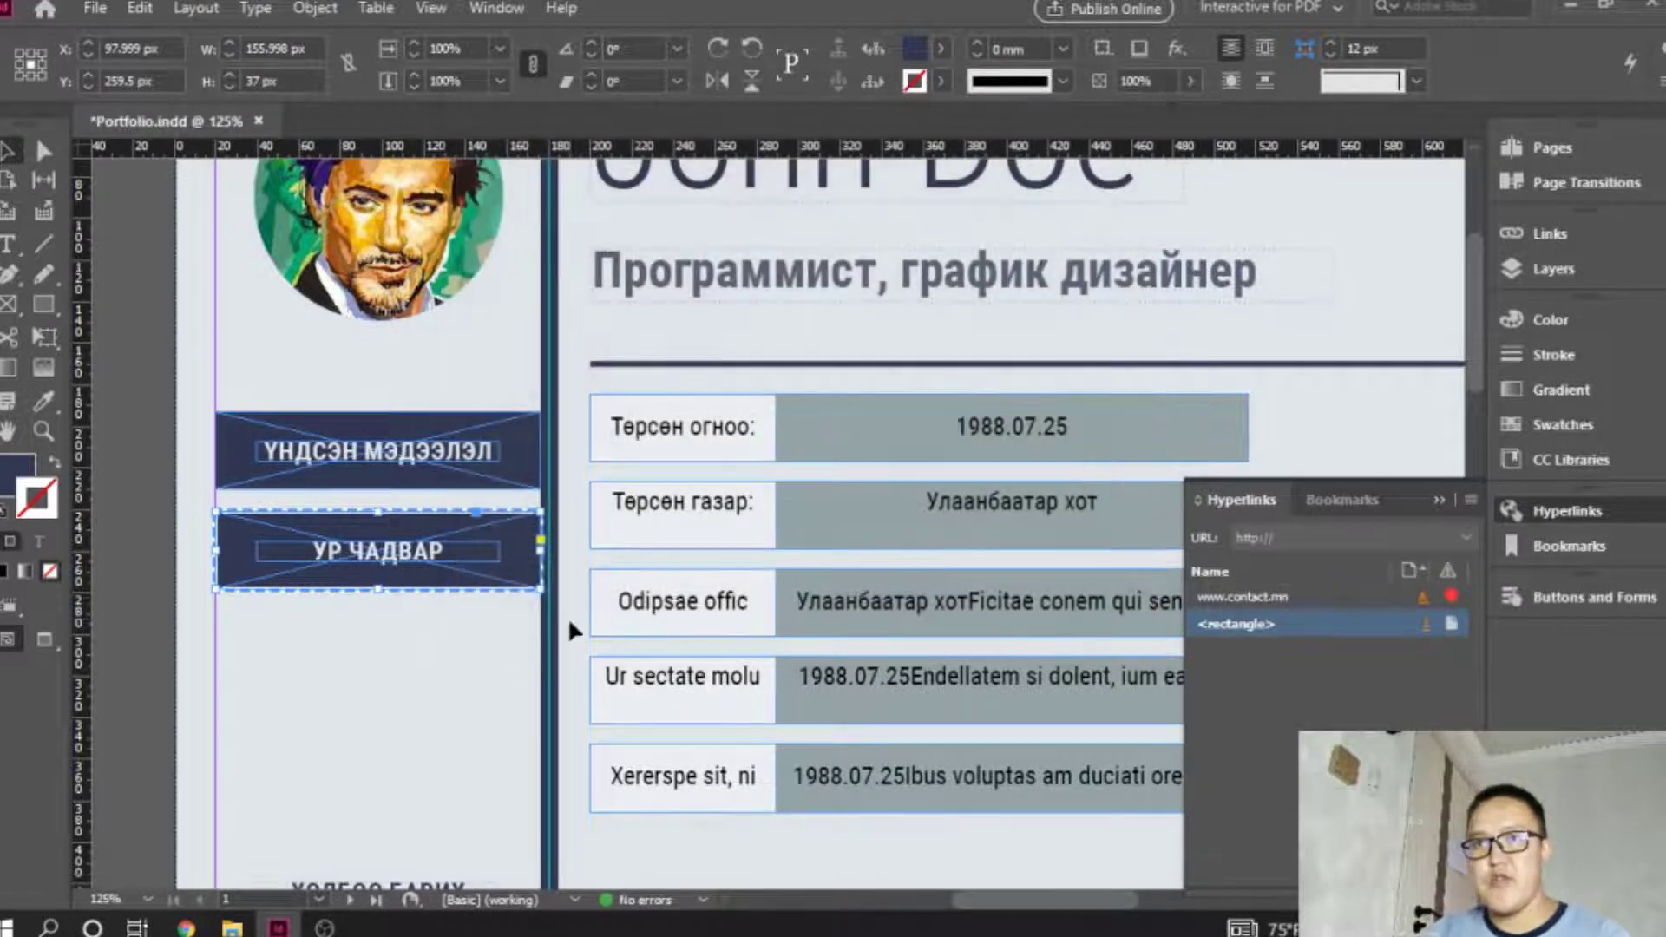
left_click(564, 668)
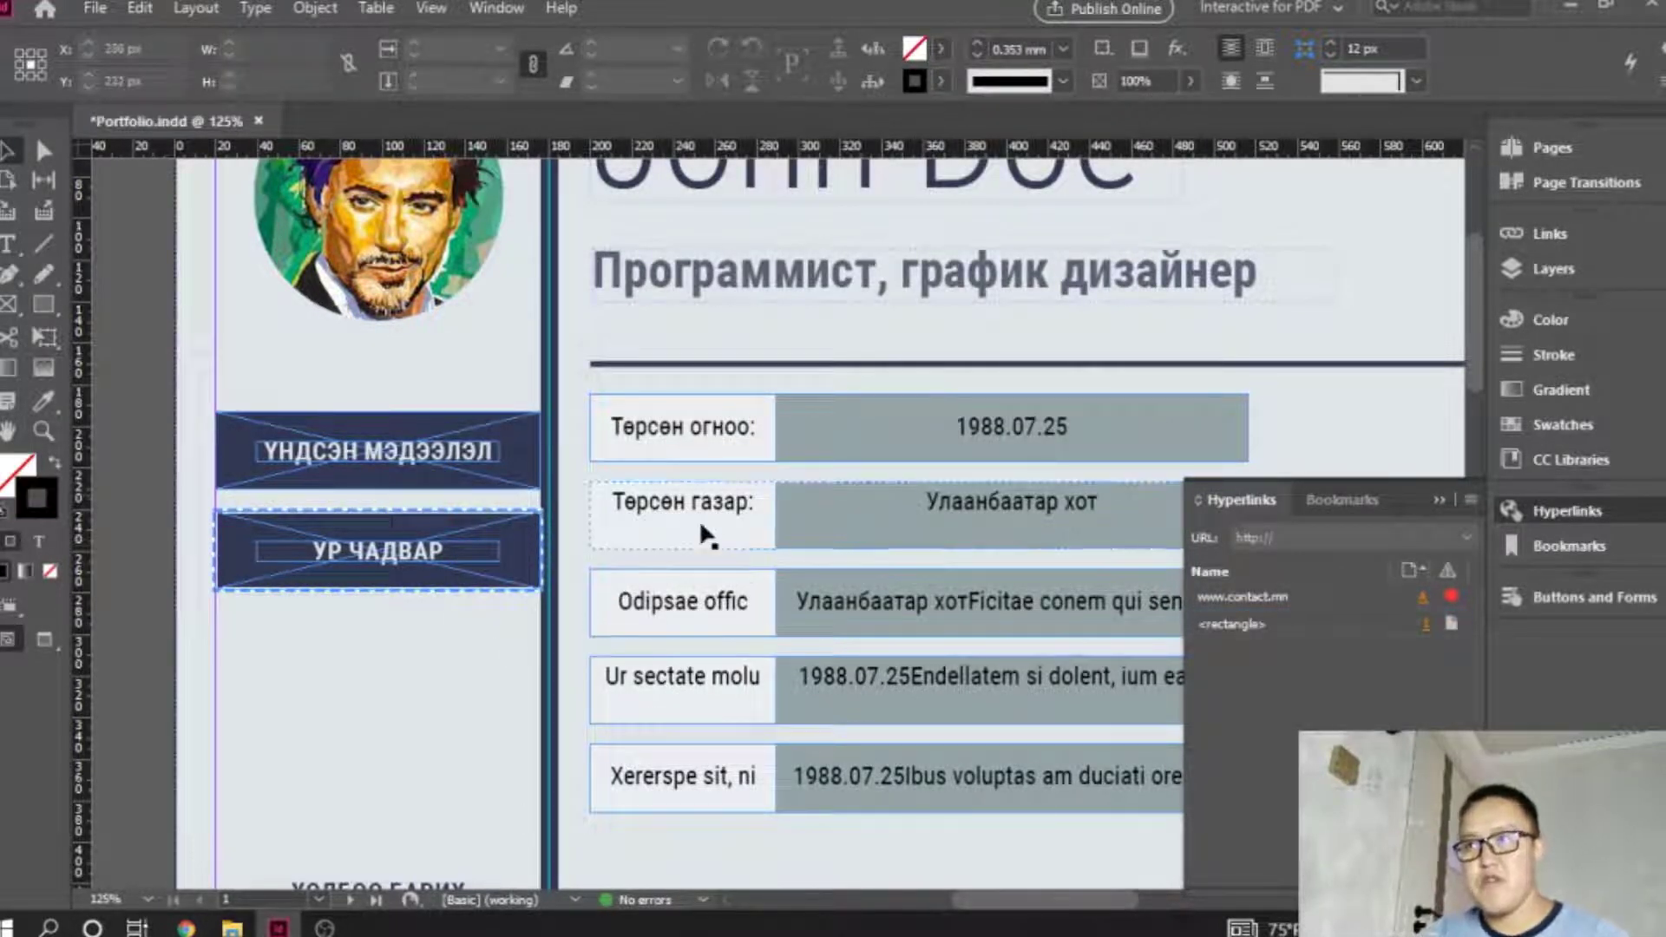
scroll(472, 590, "down", 3)
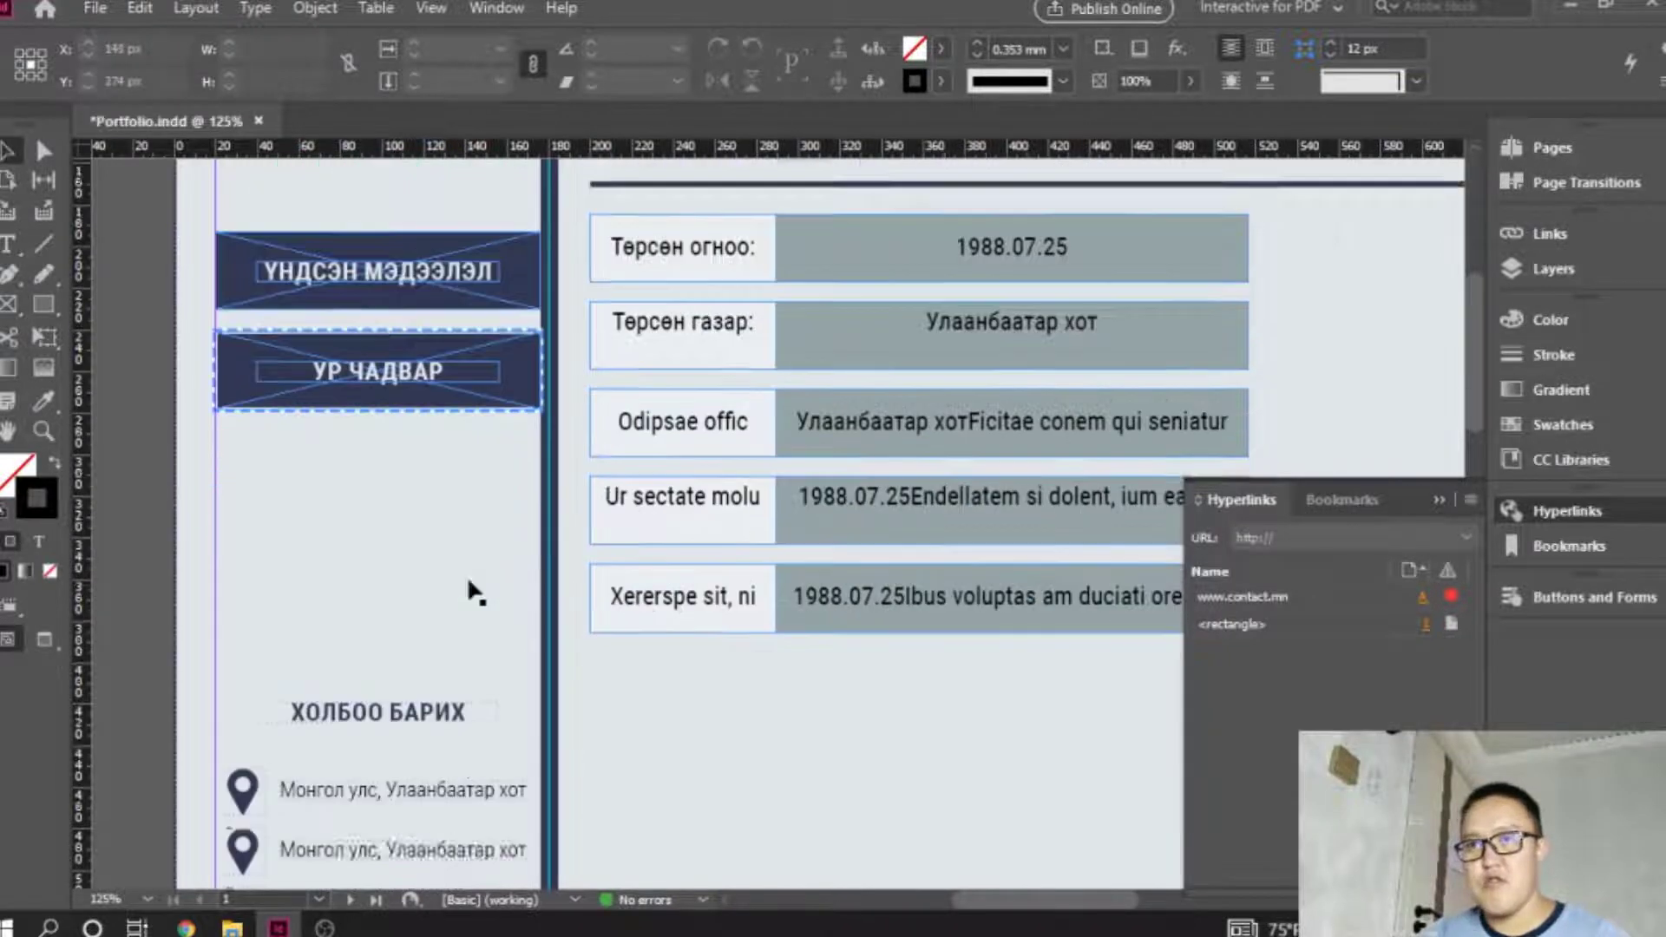
scroll(473, 592, "down", 3)
scroll(469, 584, "up", 4)
scroll(468, 577, "up", 3)
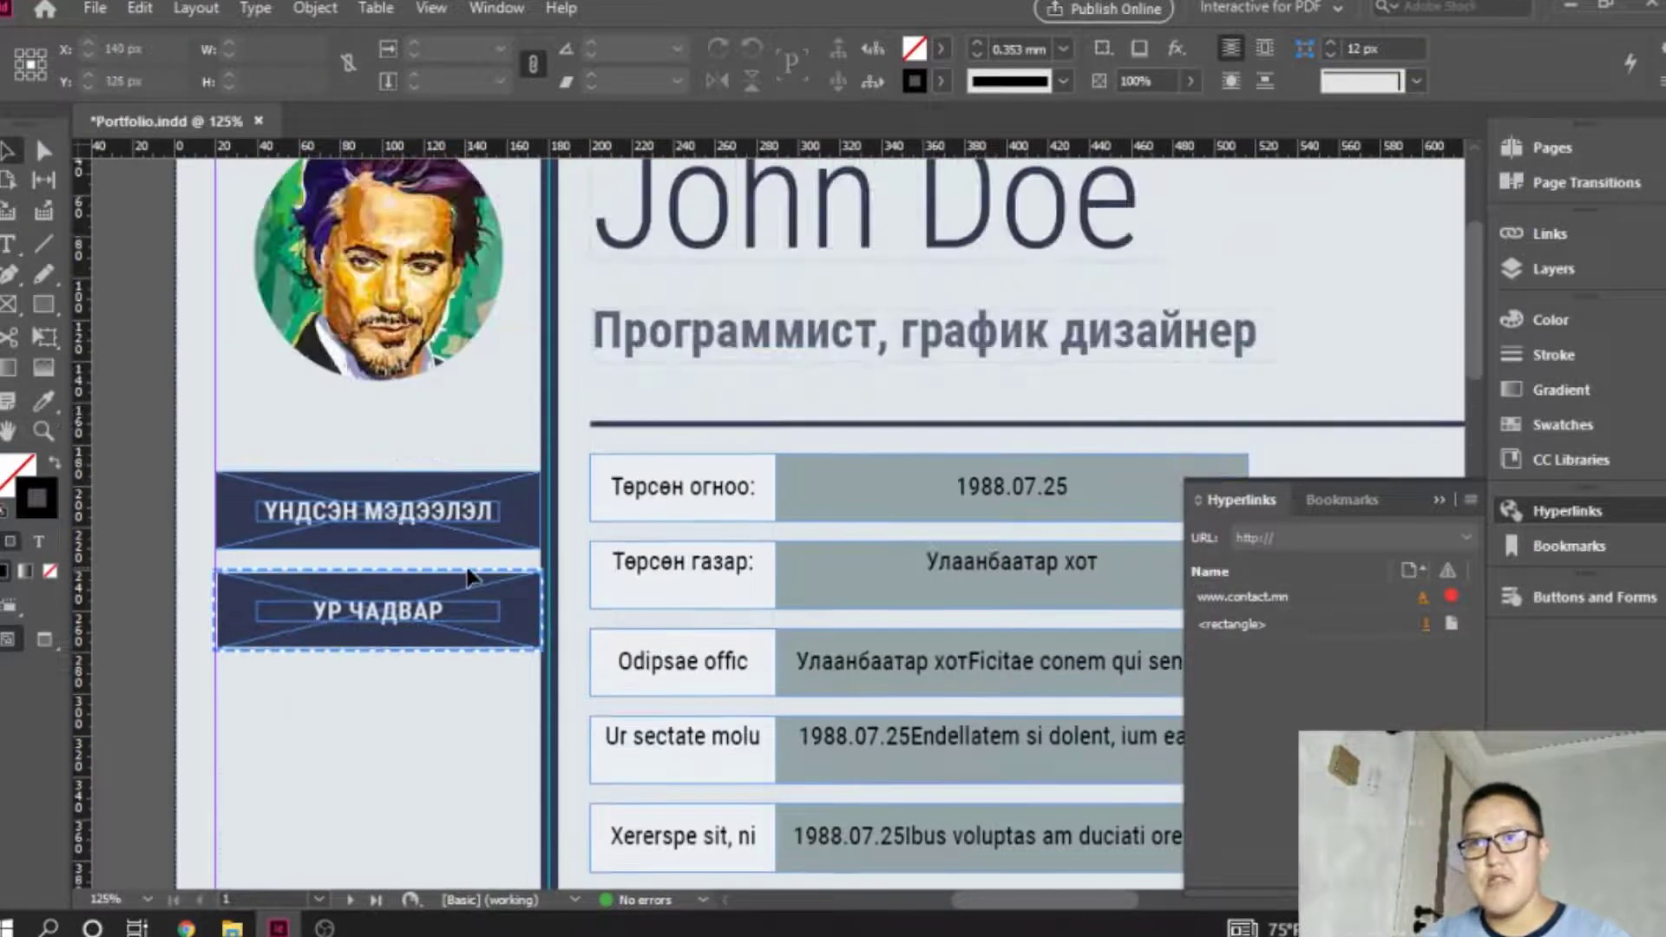
Create a hyperlink from the "ҮНДСЭН МЭДЭЭЛЭЛ" button rectangle on page 2 to page 1 of Portfolio.indd.
scroll(483, 612, "down", 12)
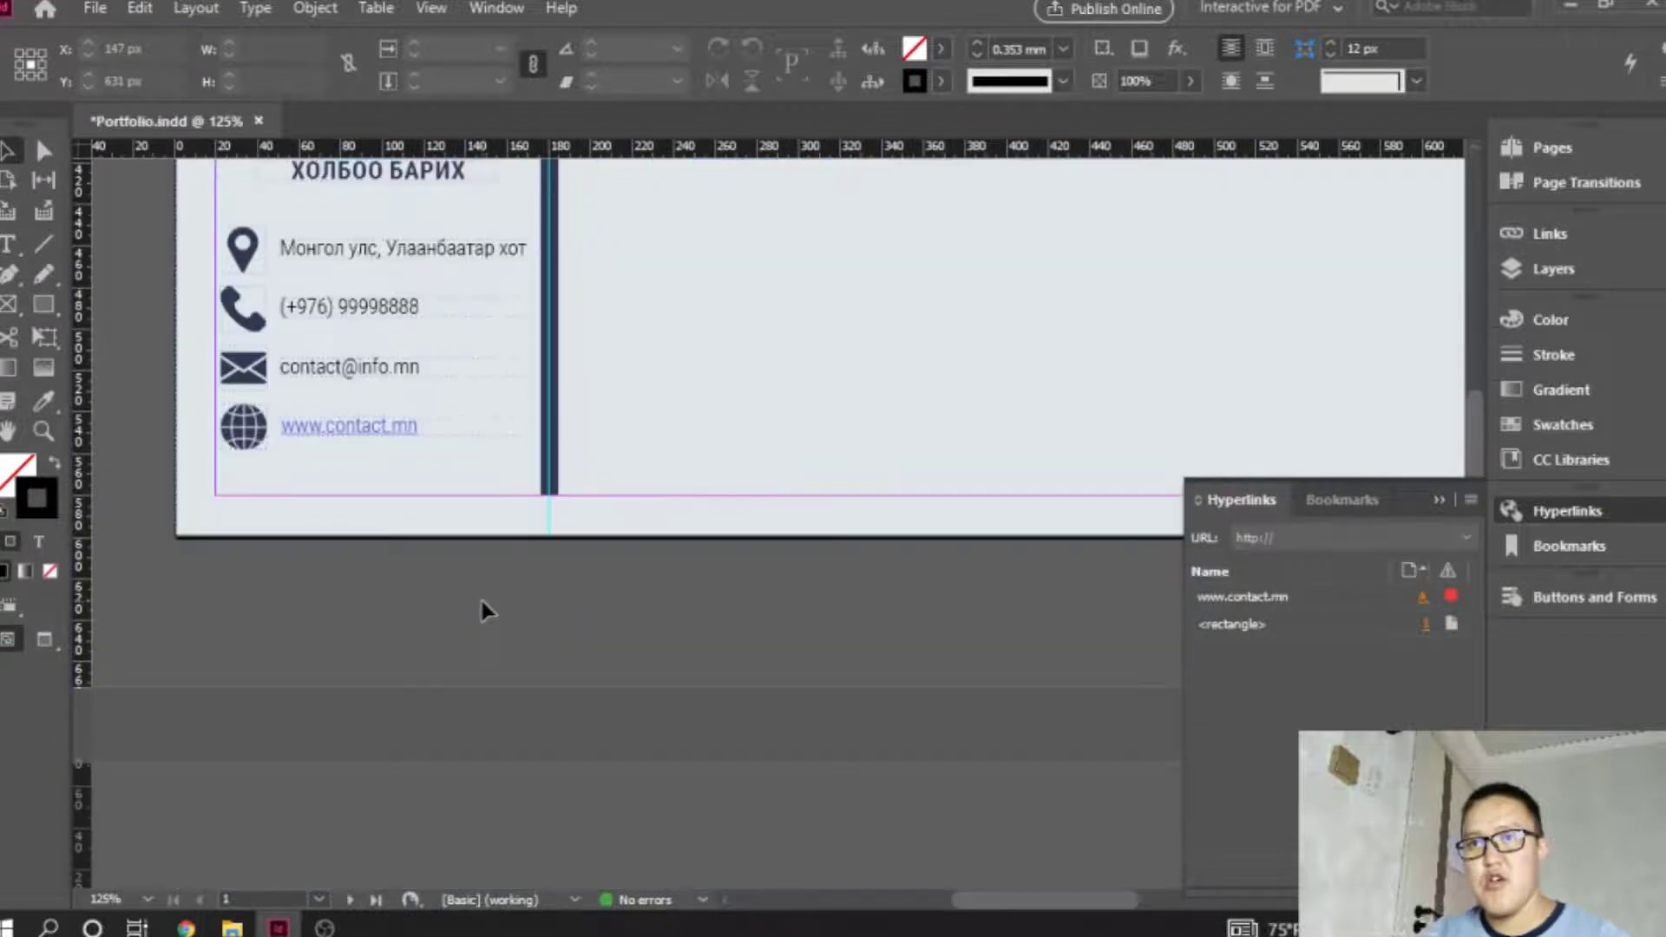
scroll(486, 599, "up", 15)
scroll(487, 595, "down", 4)
left_click(512, 453)
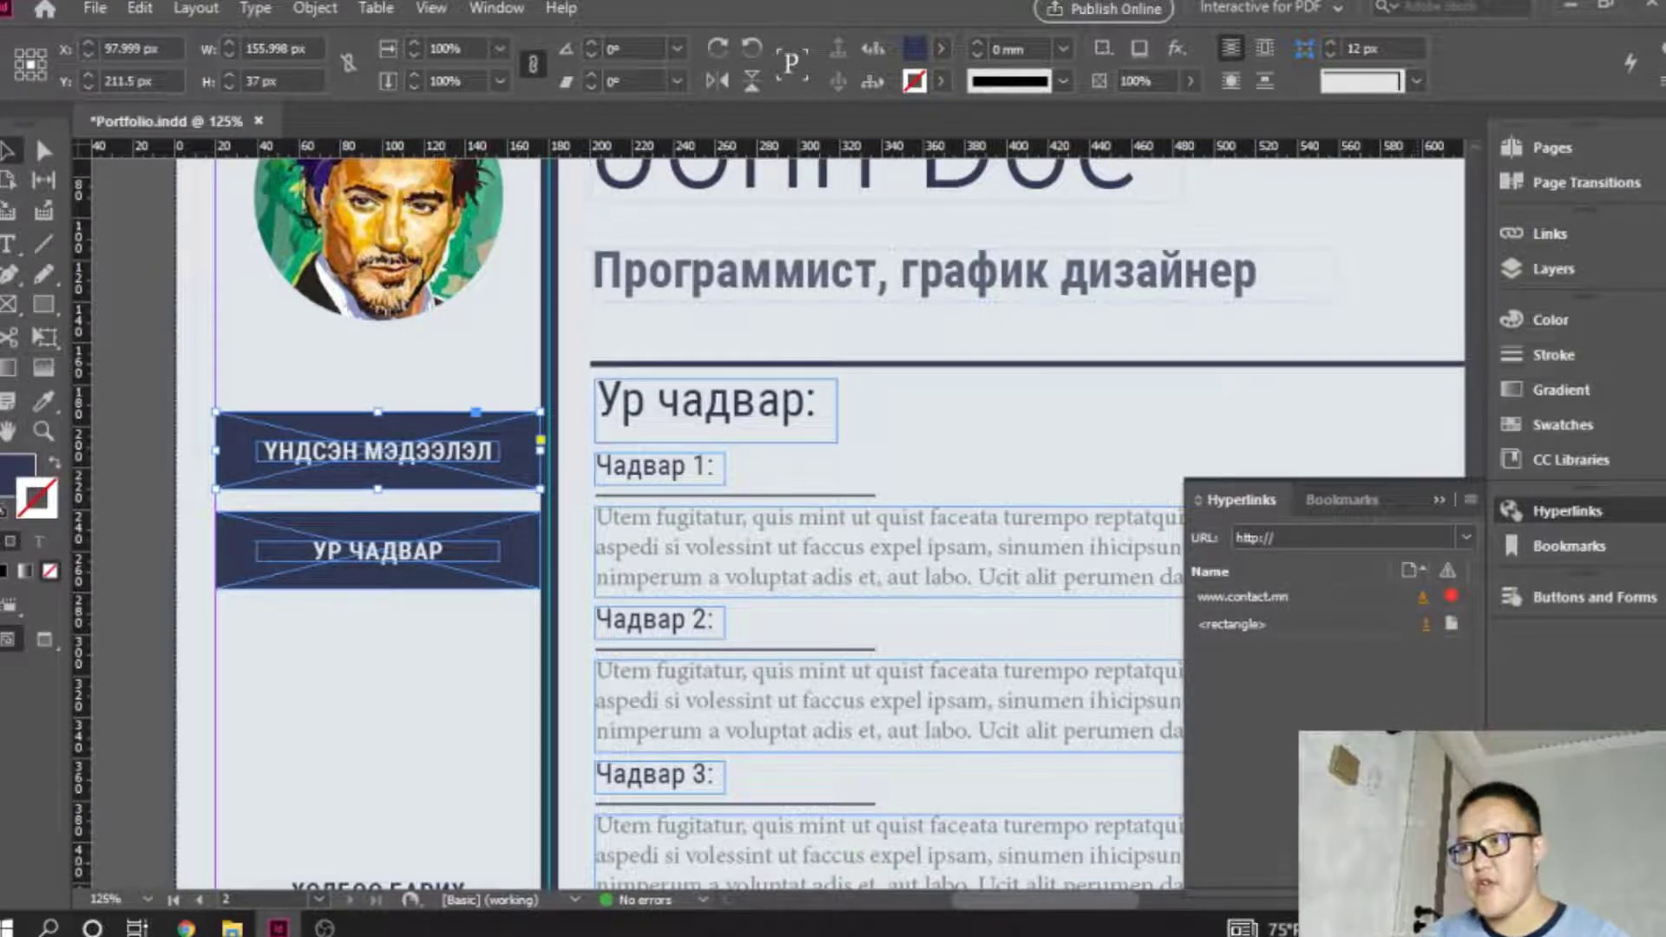
left_click(1433, 875)
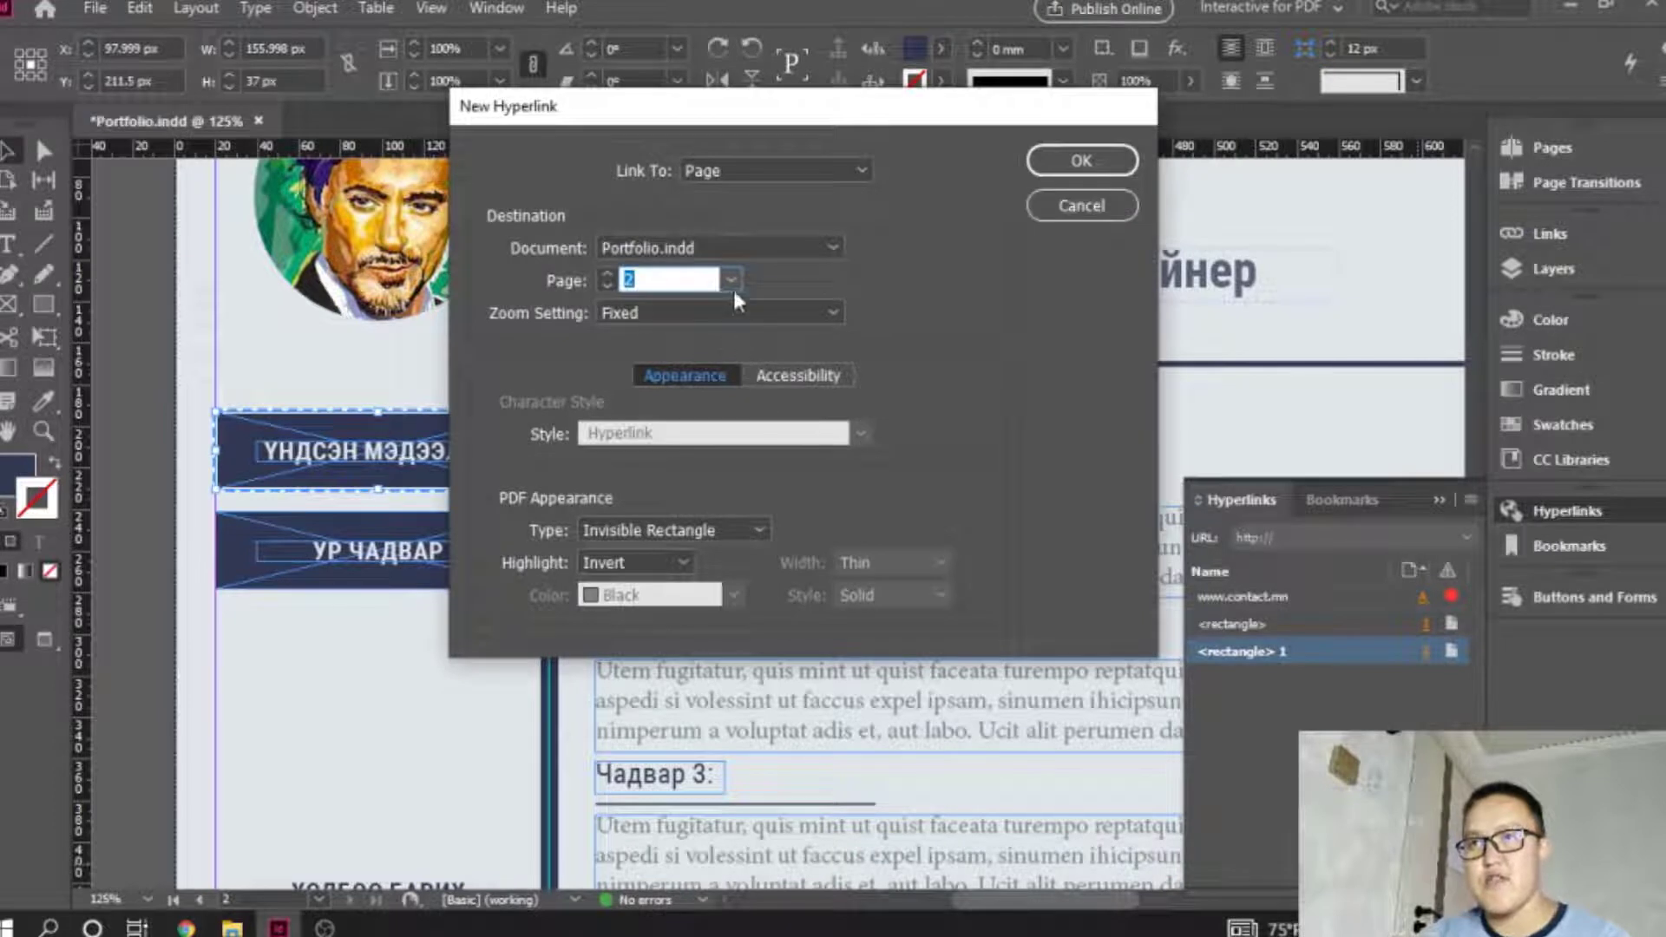
left_click(731, 280)
left_click(681, 306)
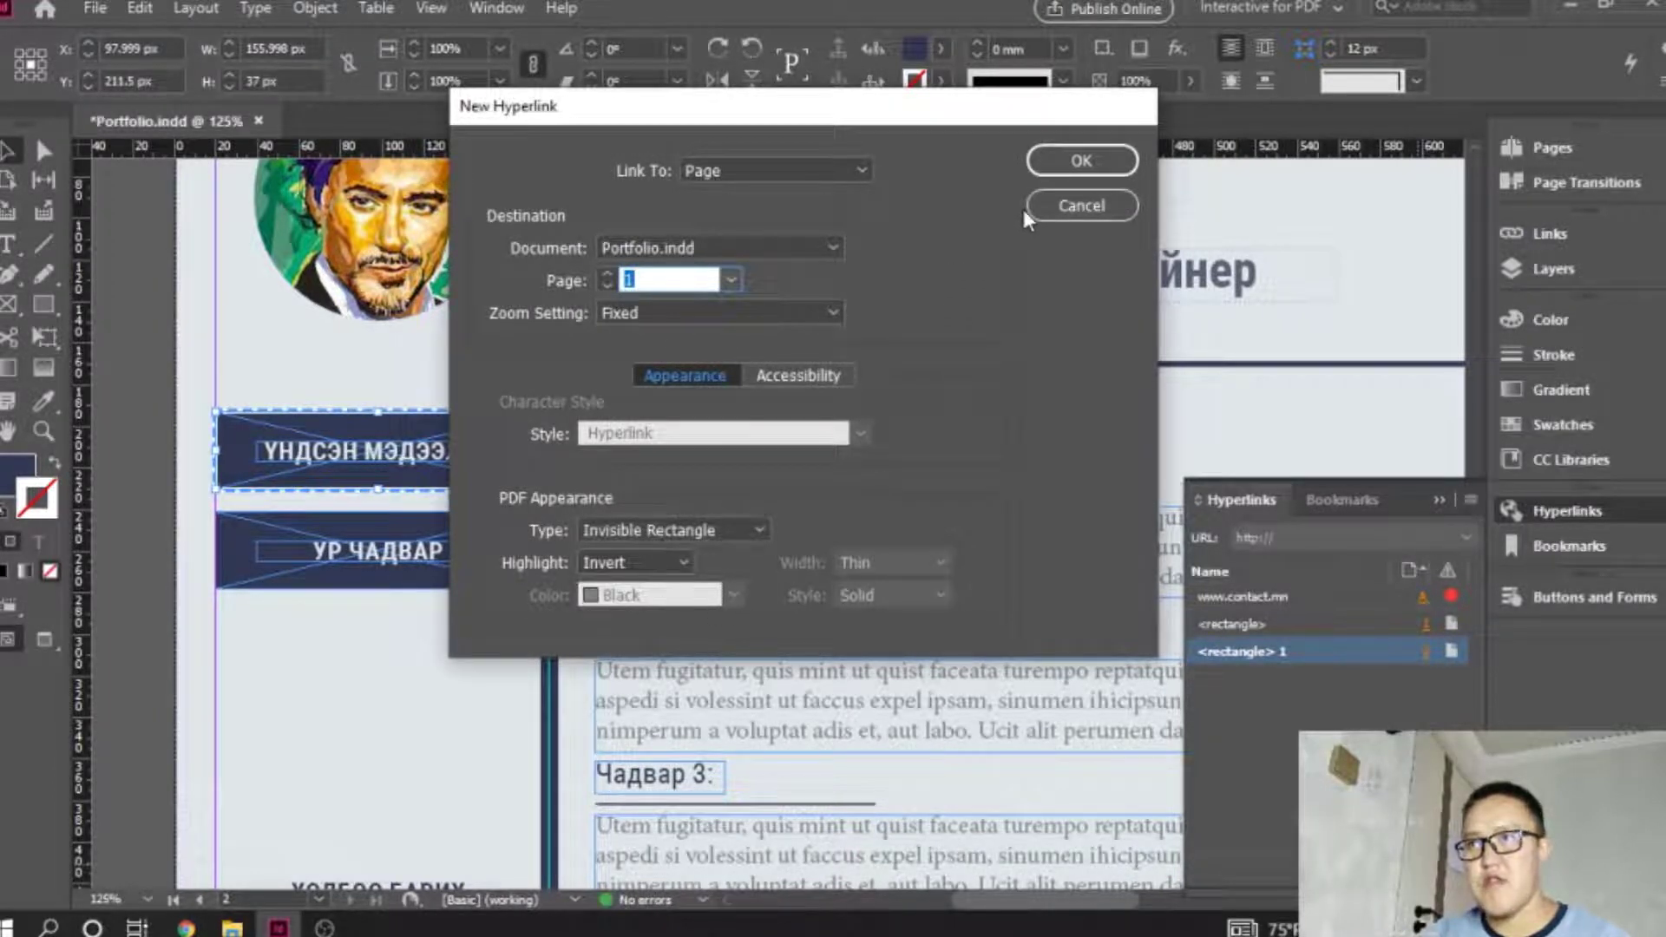
left_click(1079, 162)
scroll(899, 441, "up", 3)
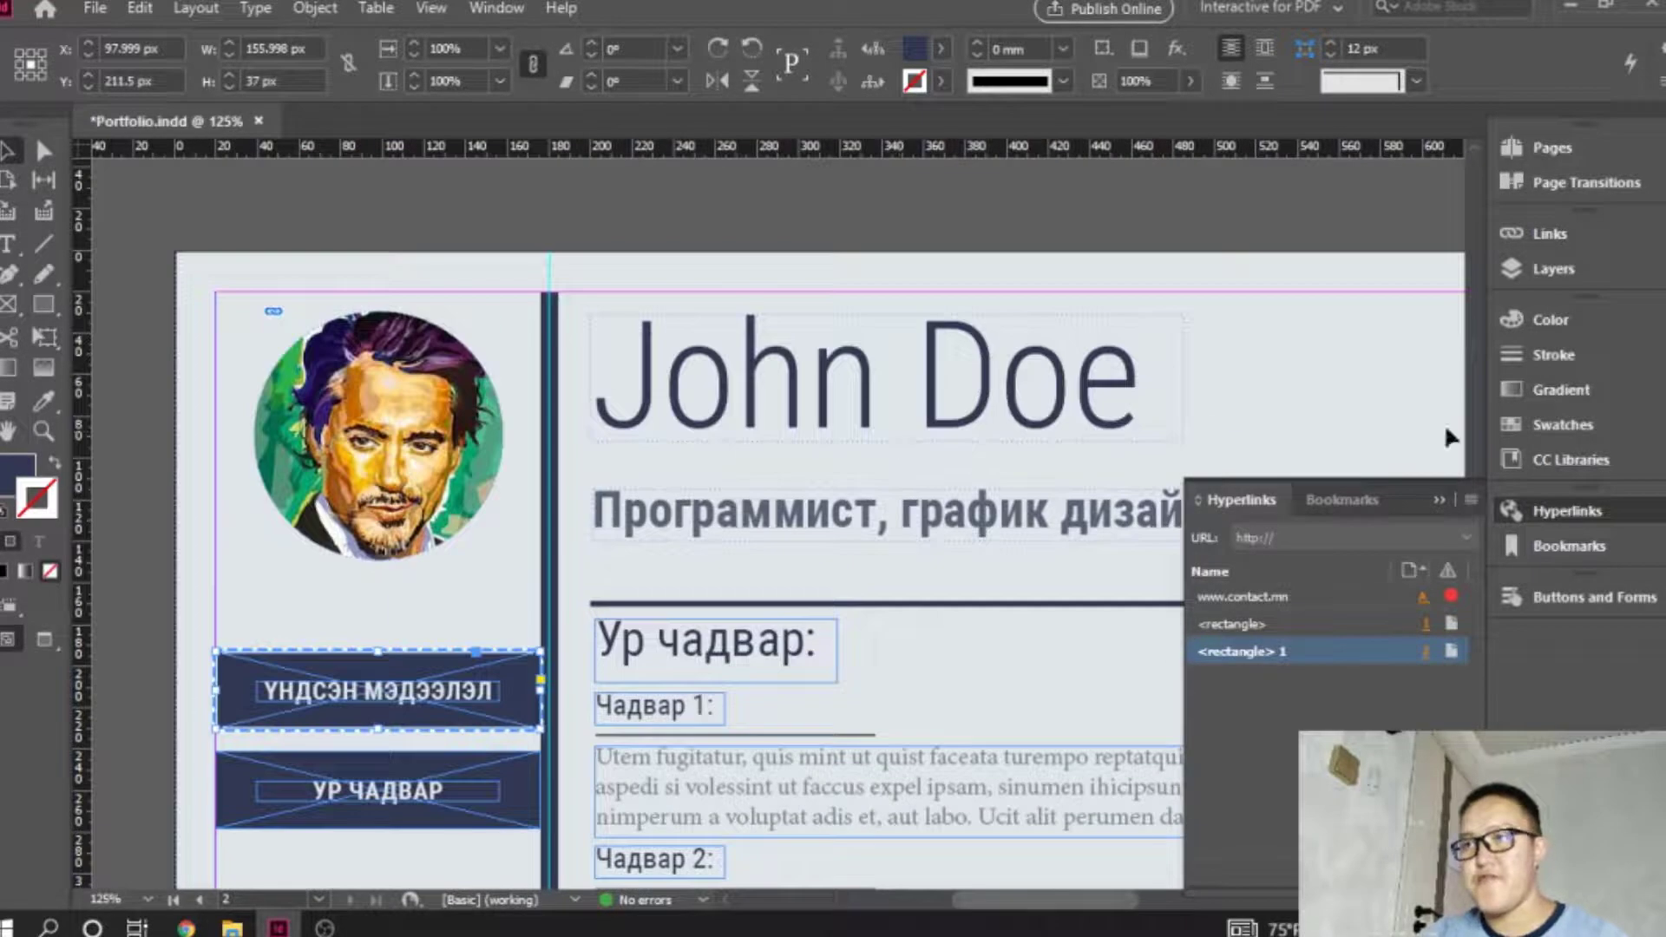
left_click(1439, 501)
Select the "ҮНДСЭН МЭДЭЭЛЭЛ" text frame in the sidebar of page 1 and open the document's bookmarks.
key("ctrl+minus")
key("ctrl+minus")
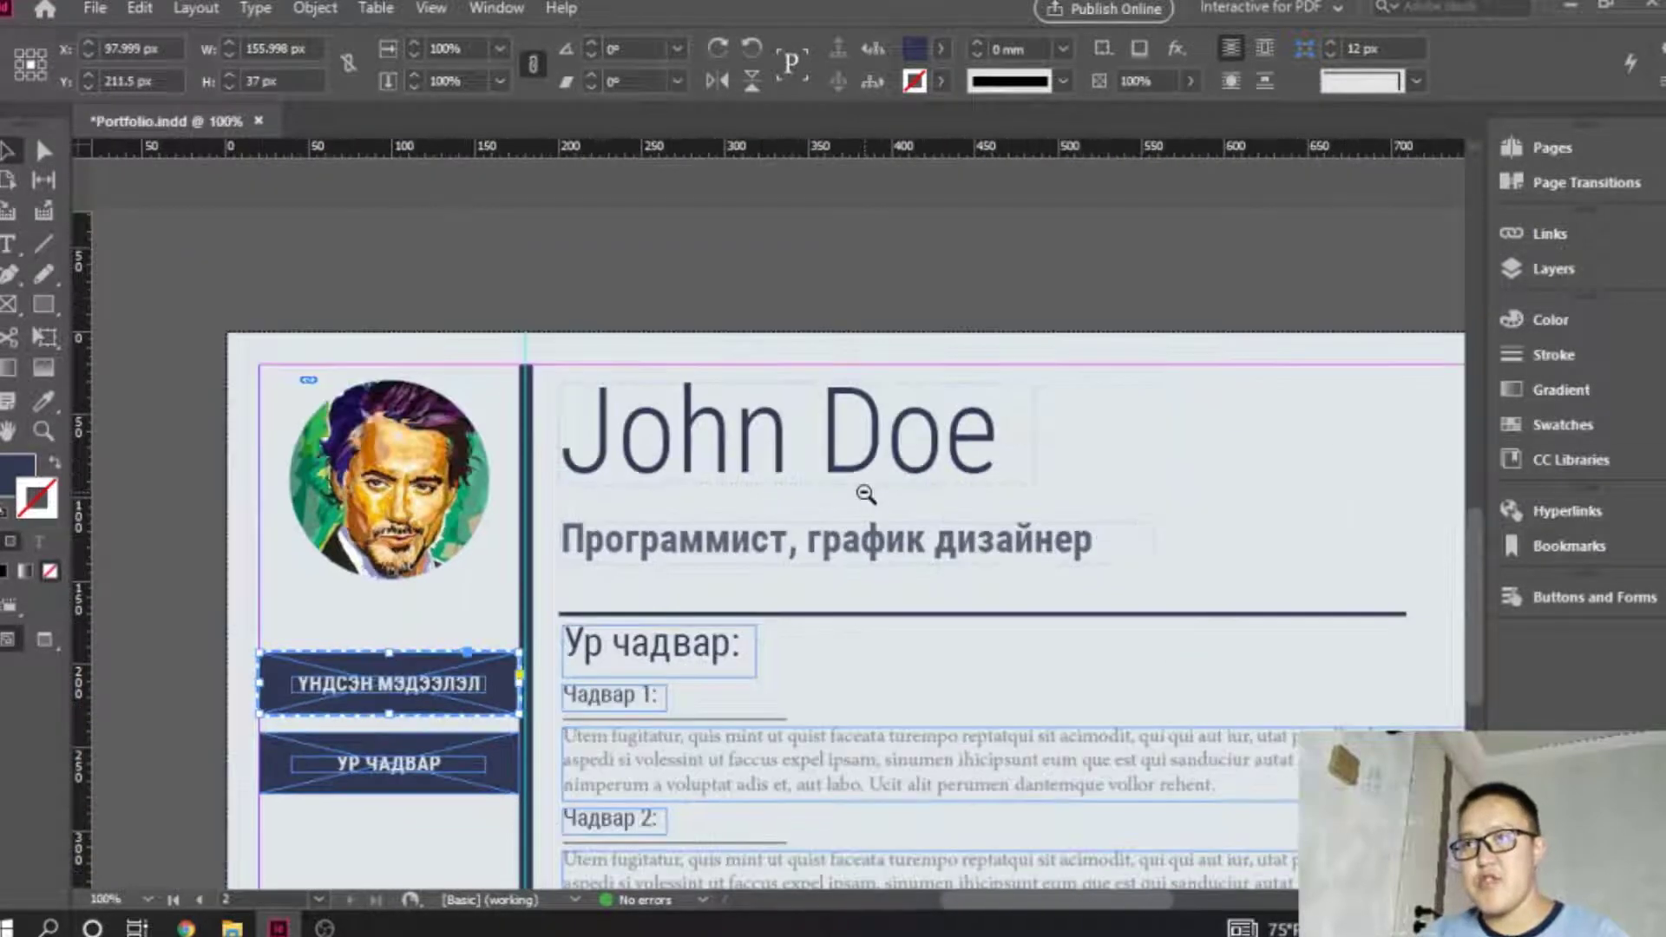
scroll(922, 482, "up", 6)
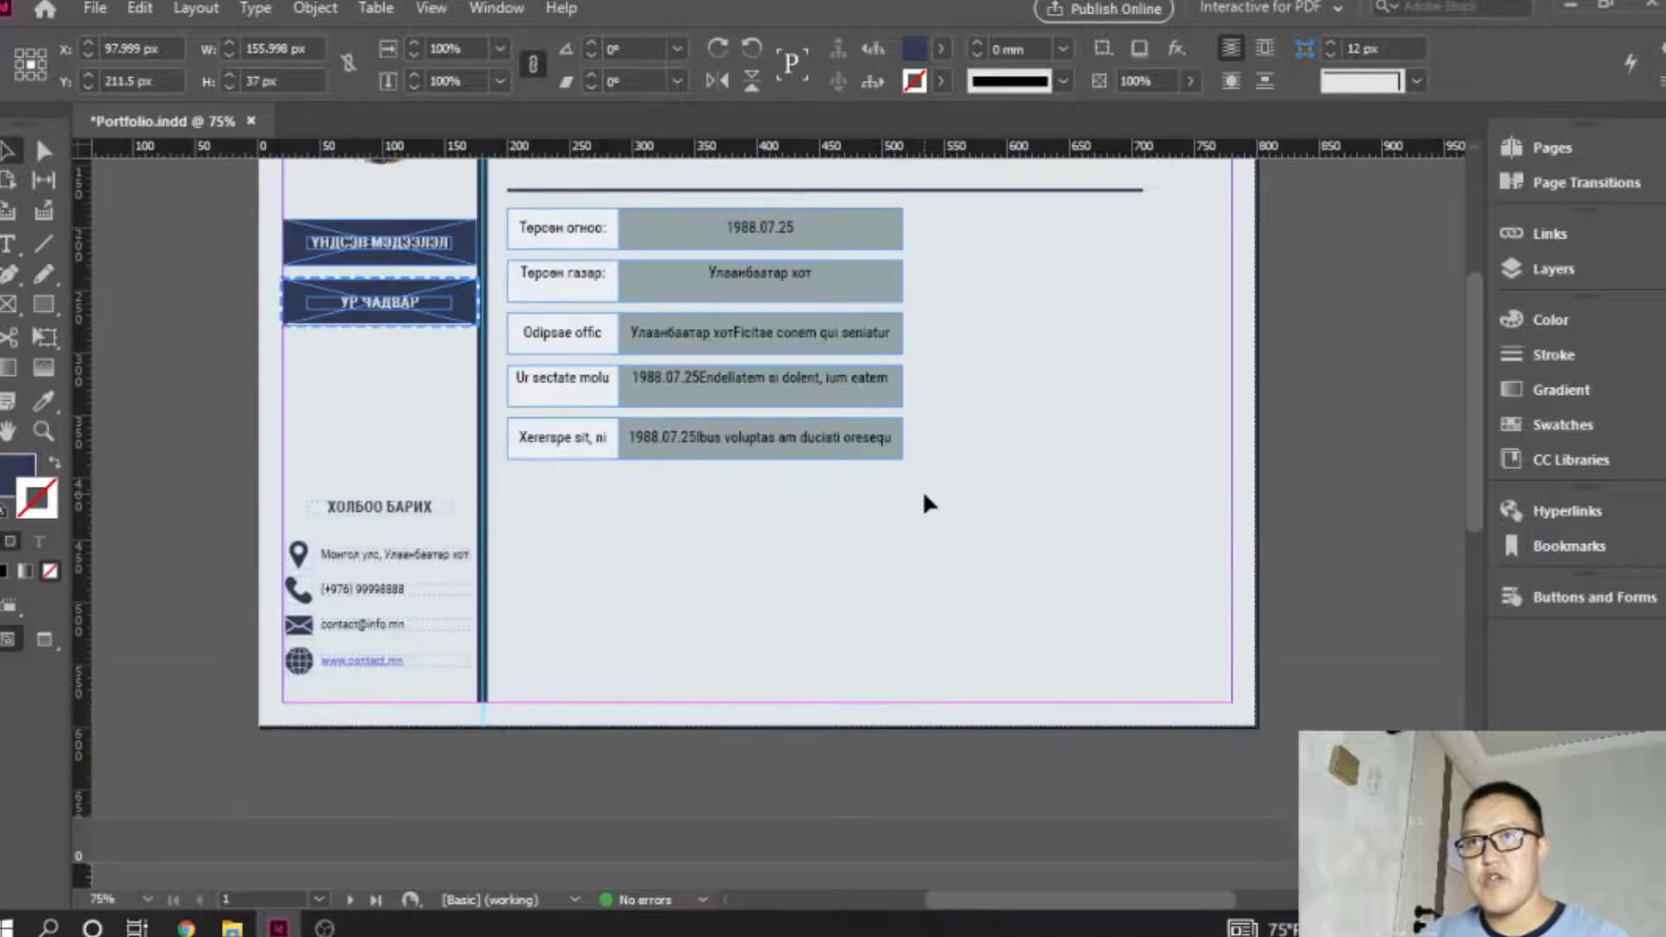
scroll(924, 494, "down", 3)
scroll(927, 503, "down", 3)
scroll(923, 502, "up", 5)
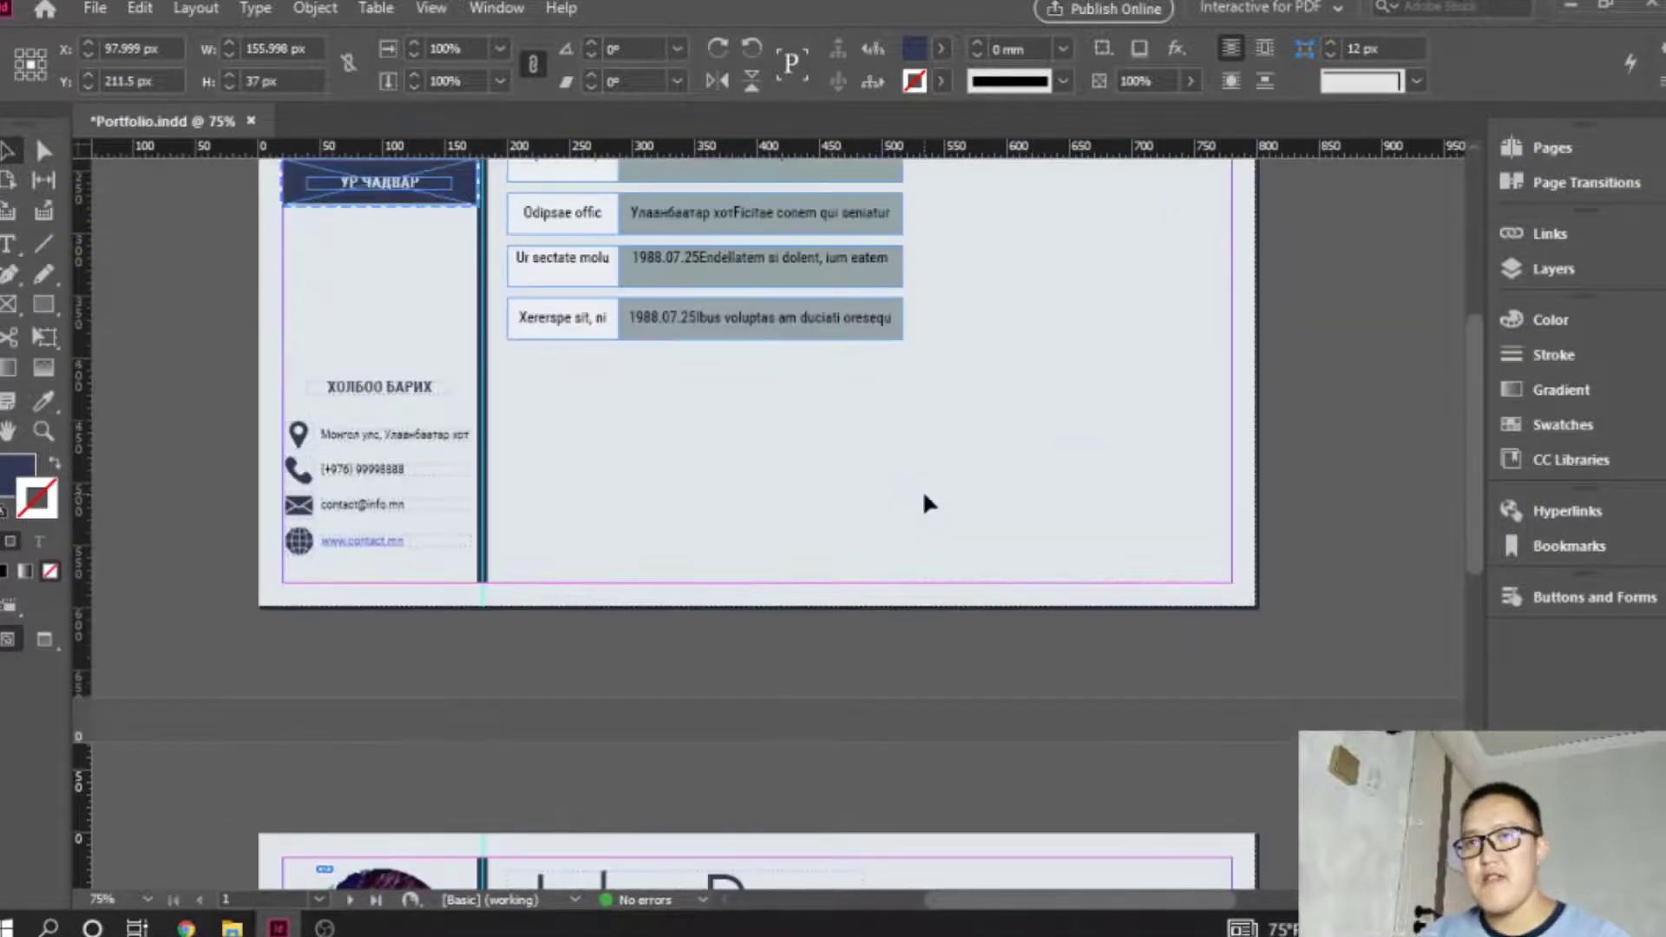
scroll(868, 494, "up", 3)
left_click(379, 422)
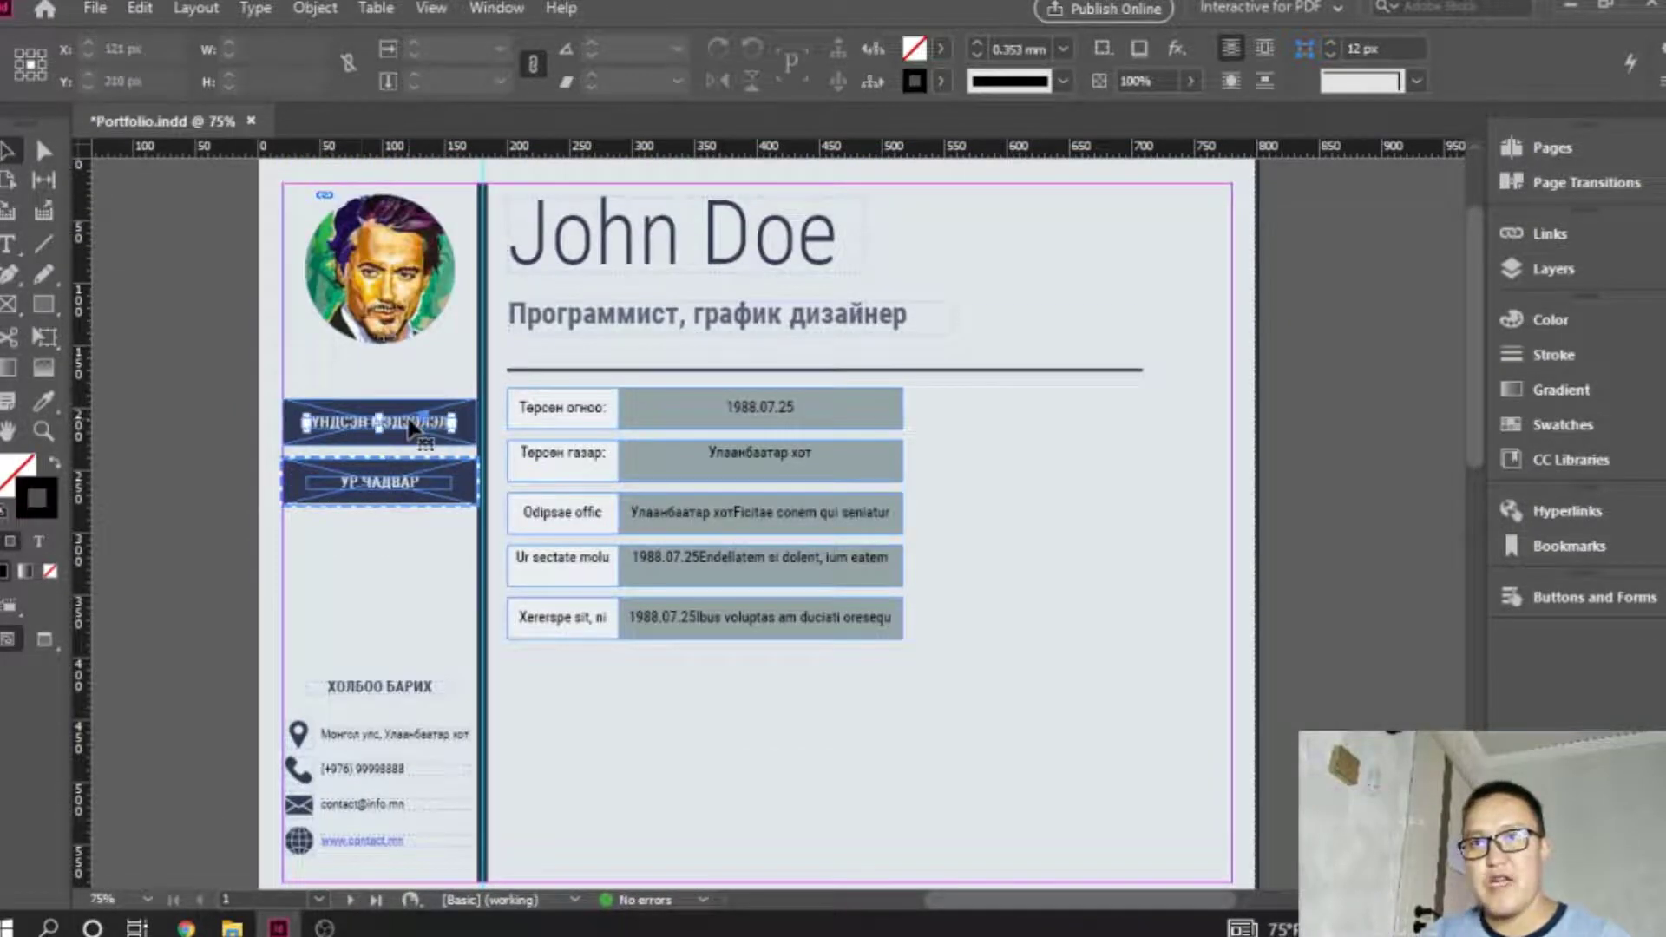
left_click(1561, 546)
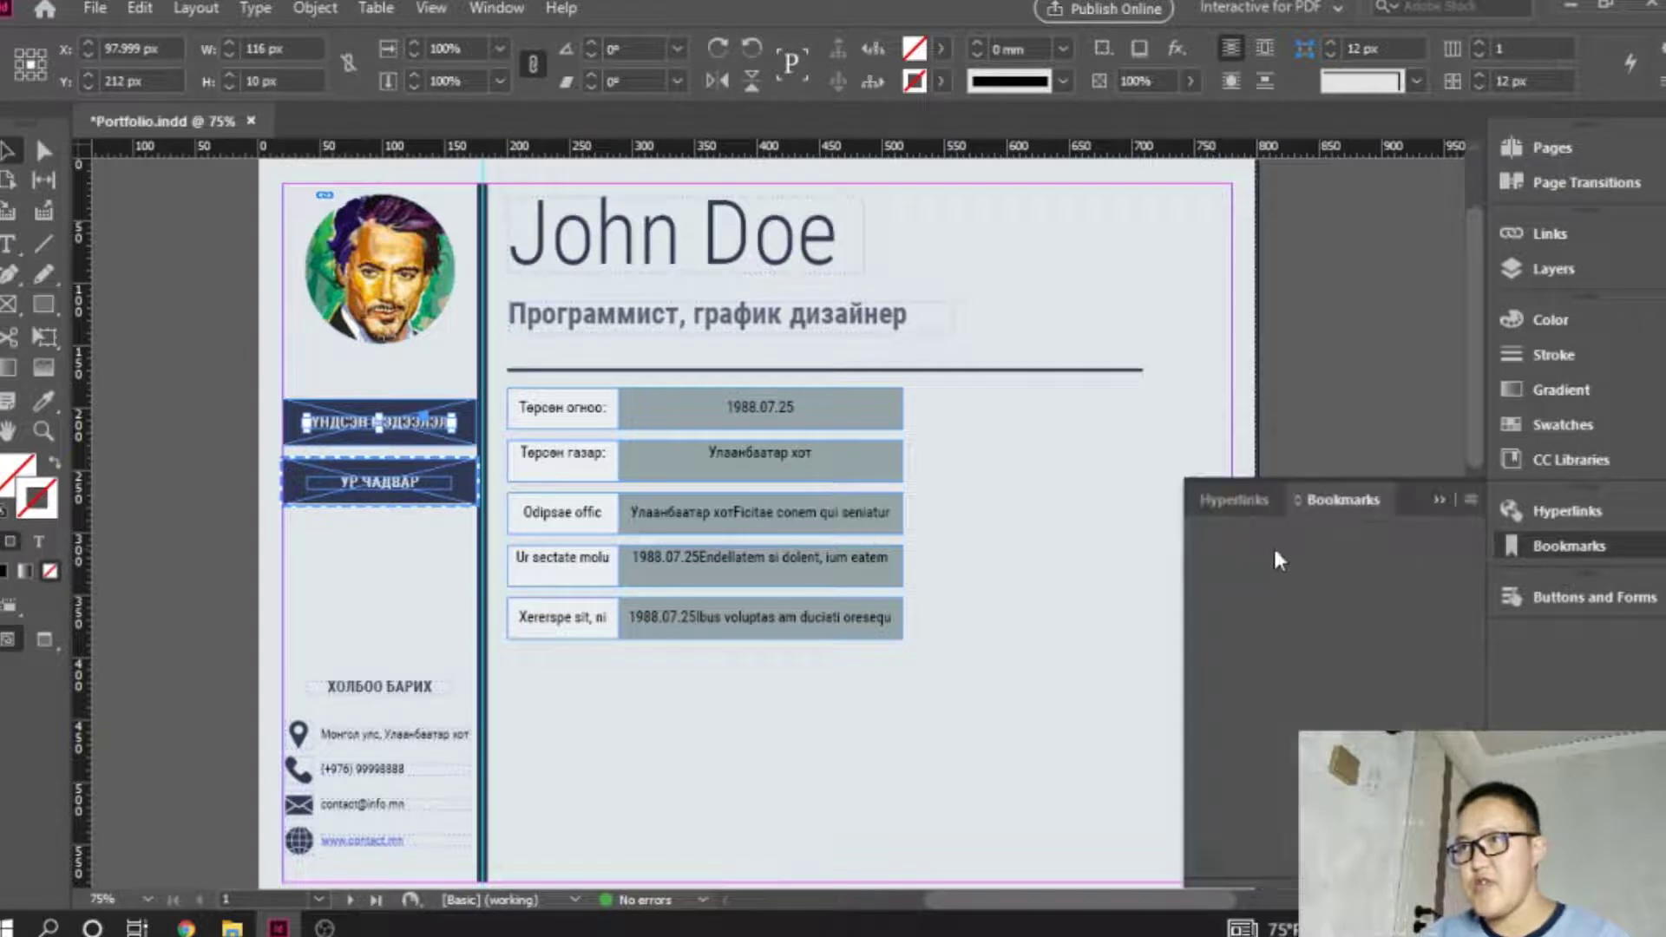
Try adding a bookmark with its default name for page 1 and a second bookmark nested under it.
left_click(1436, 872)
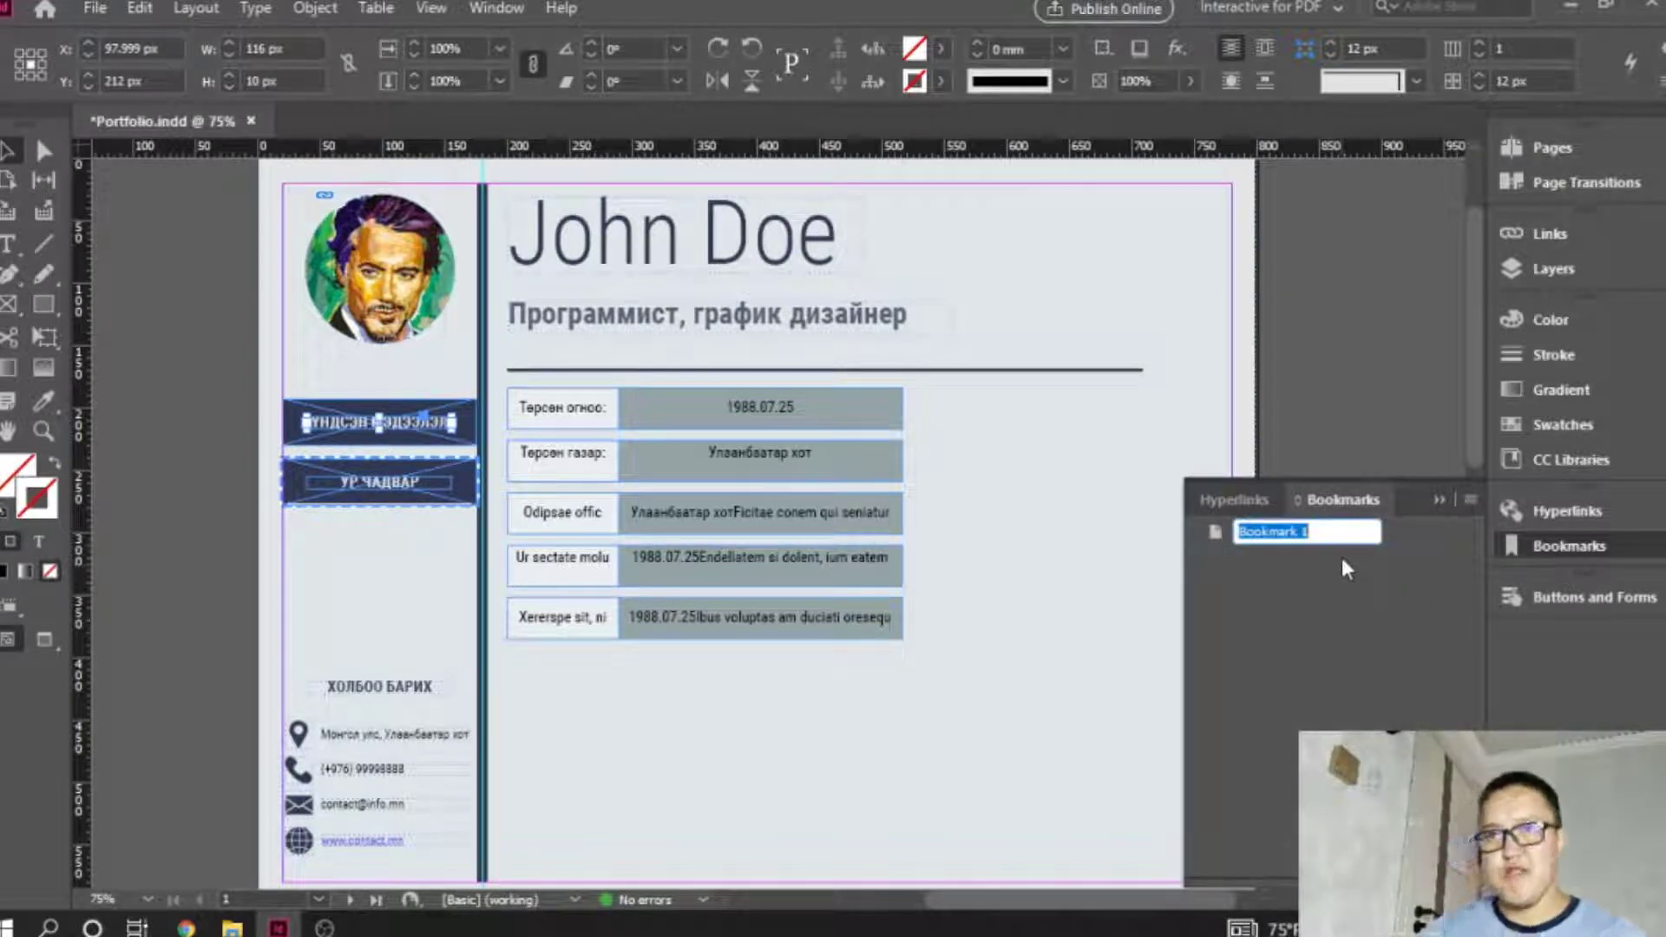
key("Return")
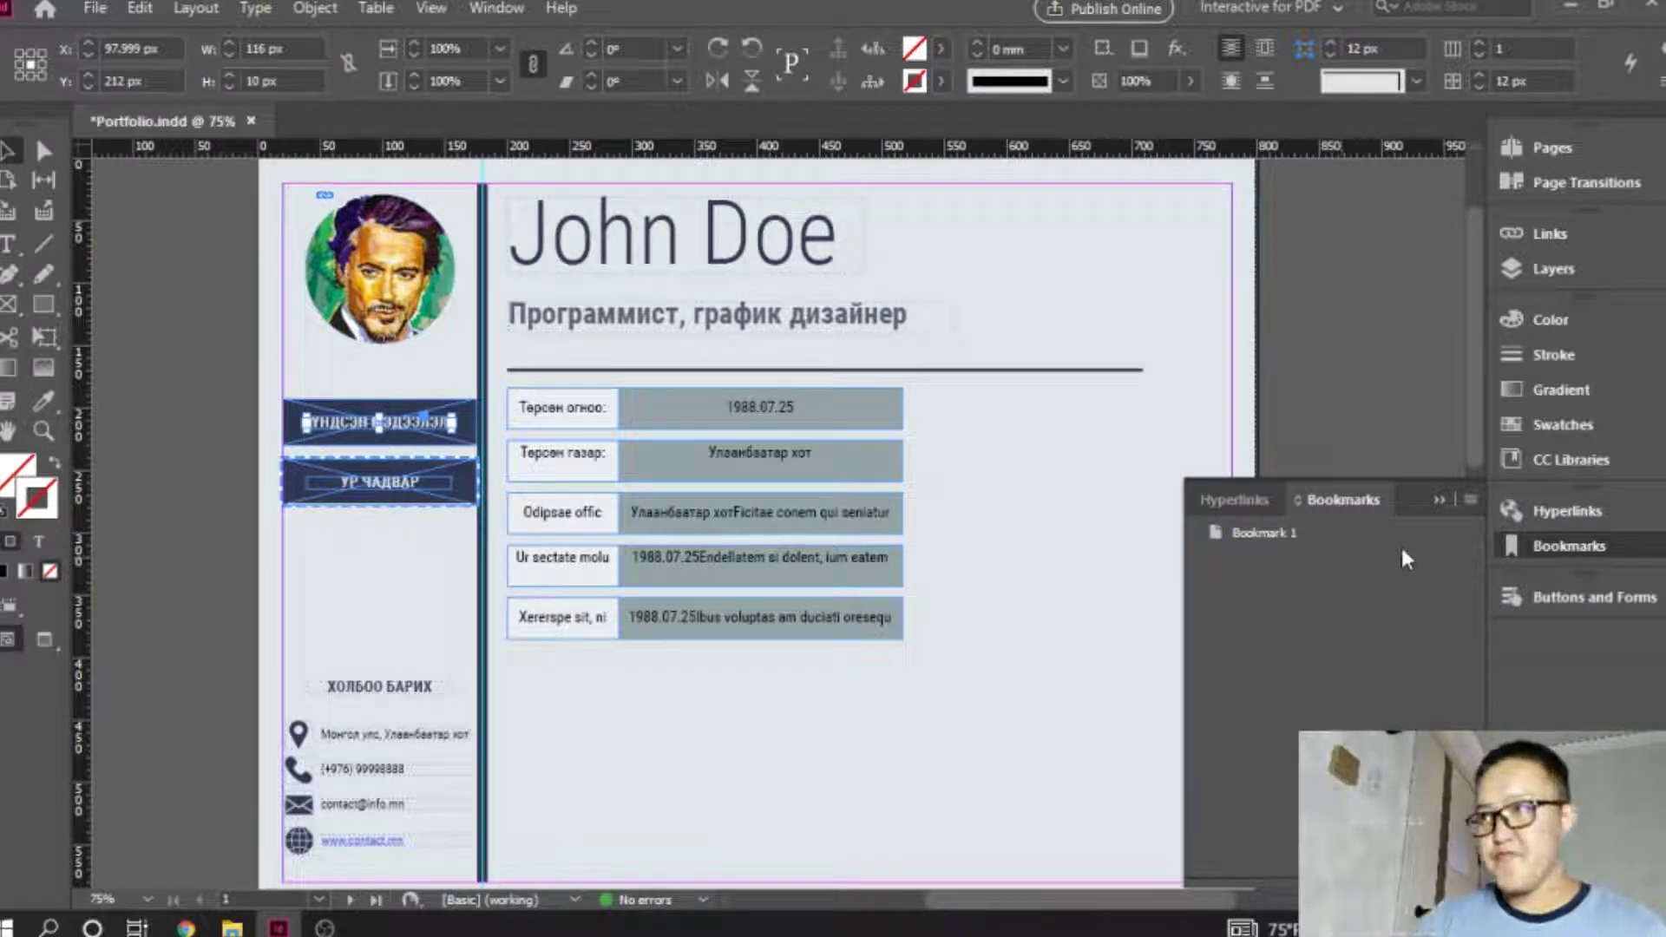
double_click(1302, 536)
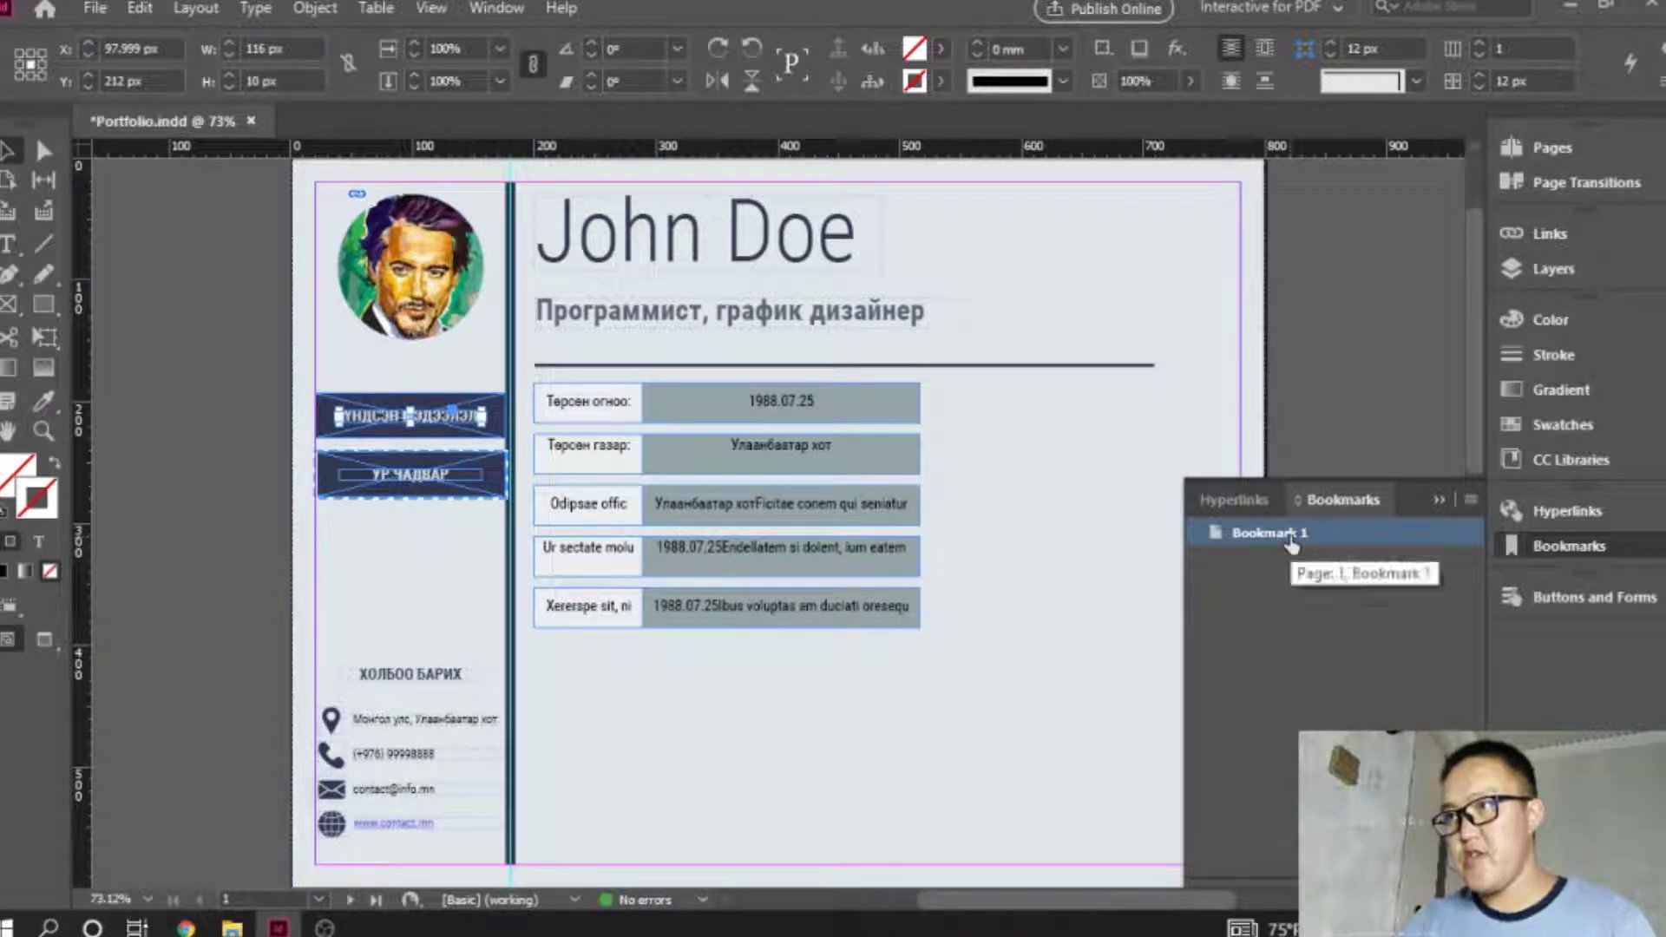
left_click(1440, 871)
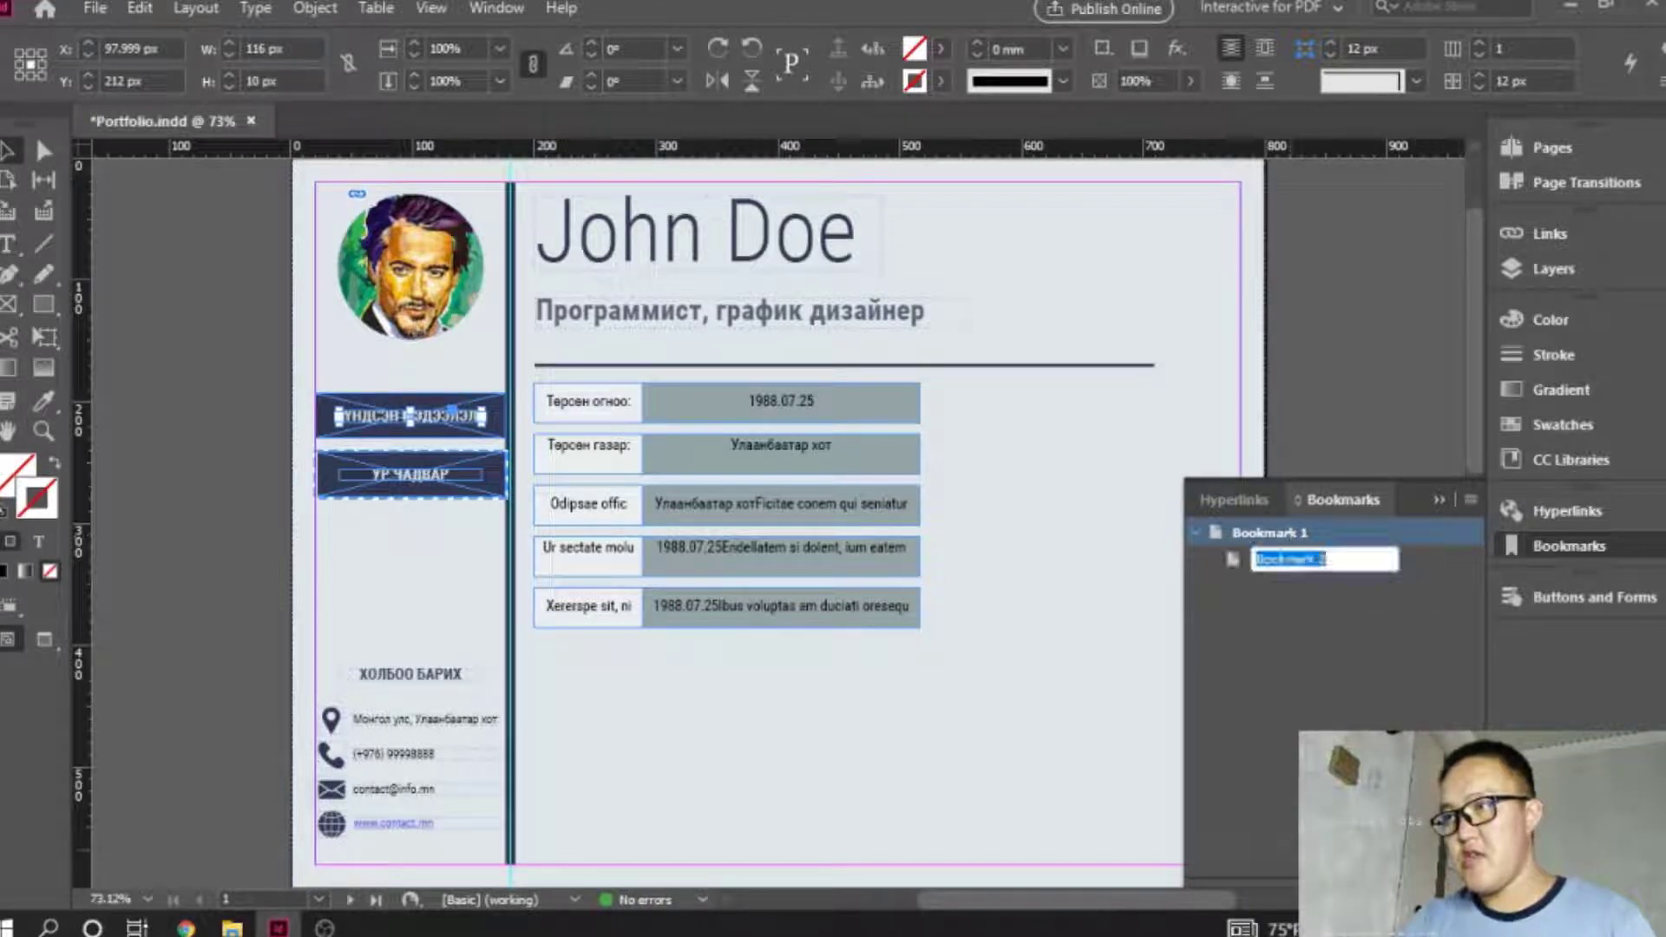
left_click(1360, 609)
Delete the nested bookmark and its parent bookmark.
left_click(1306, 562)
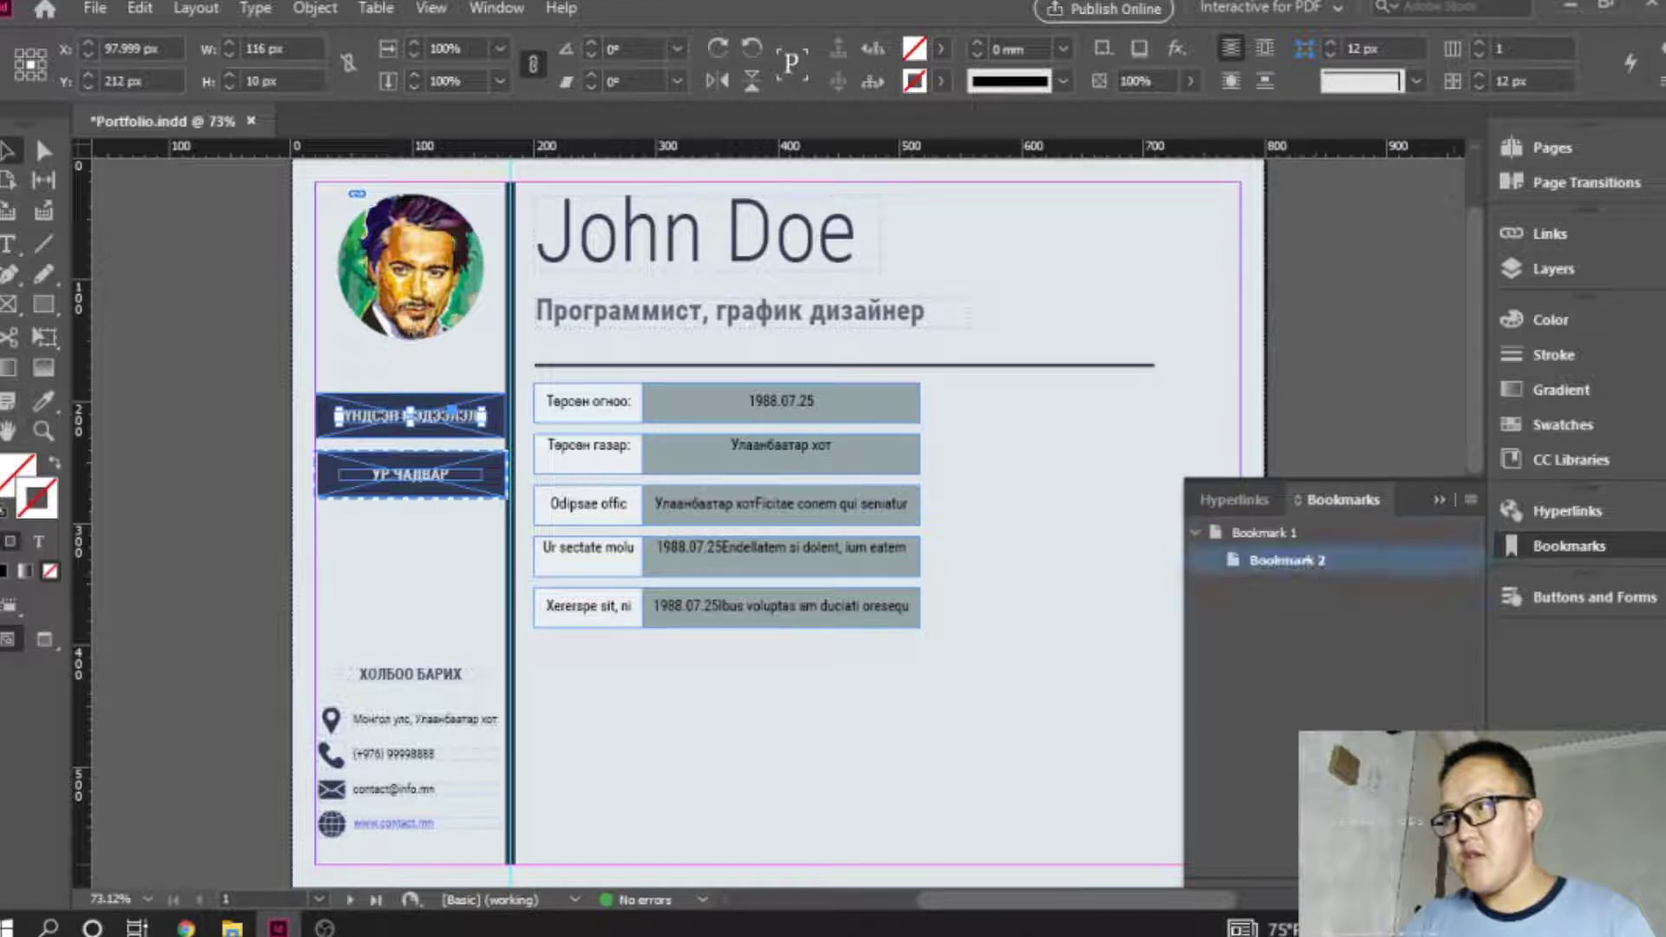
key("Delete")
key("Return")
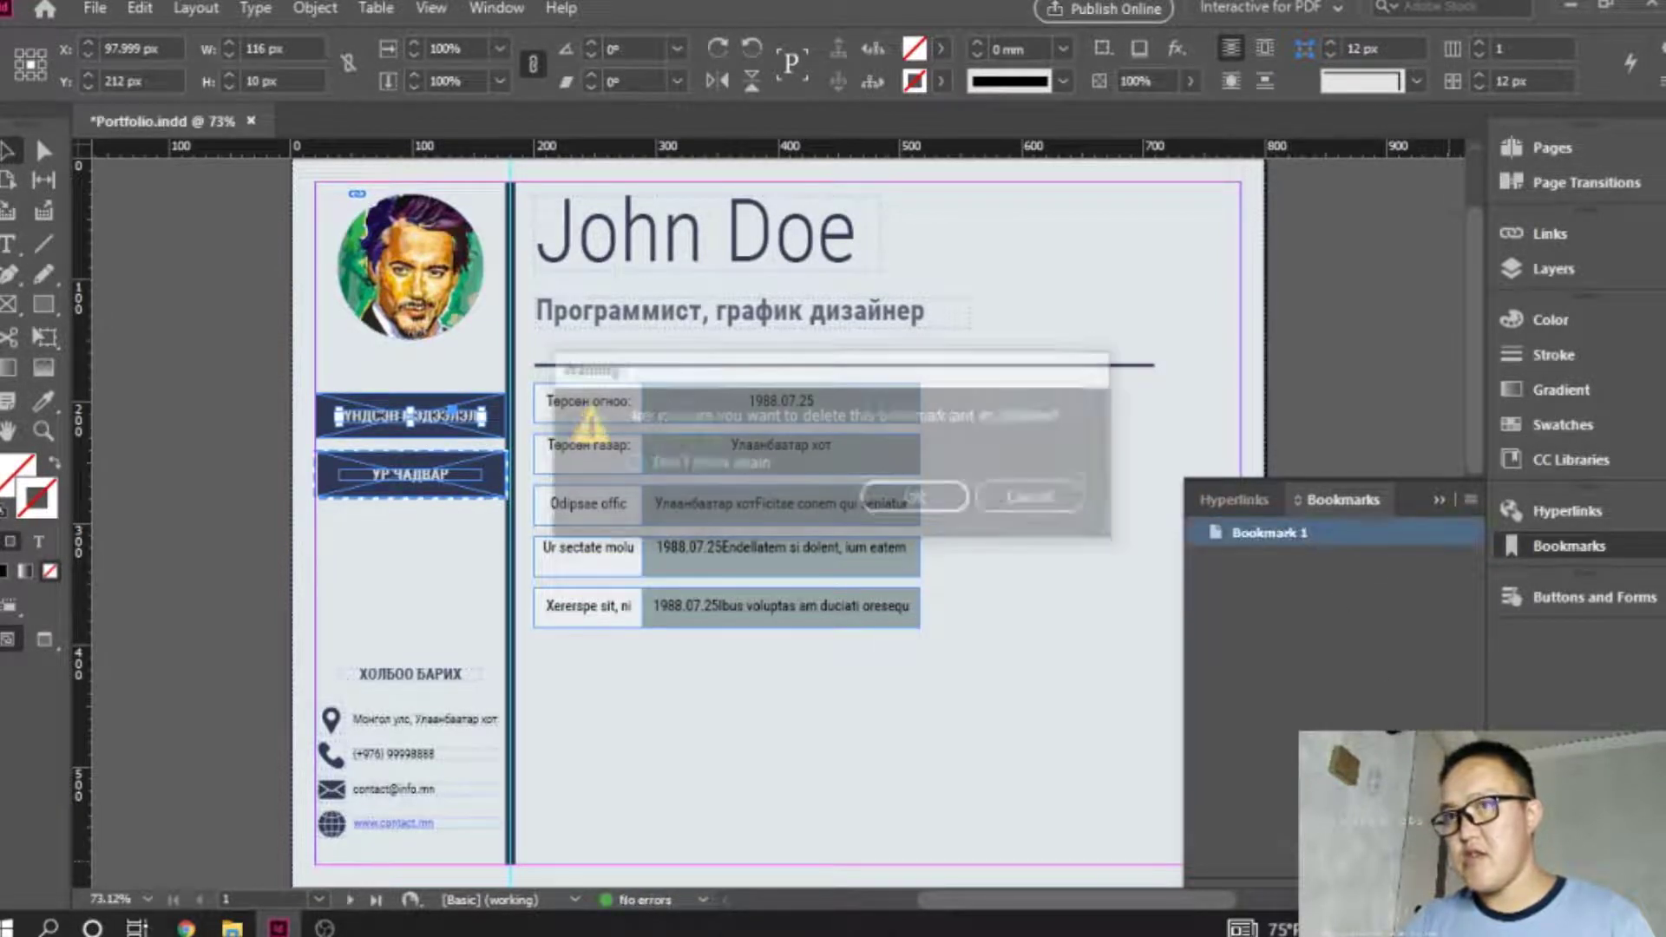
key("Return")
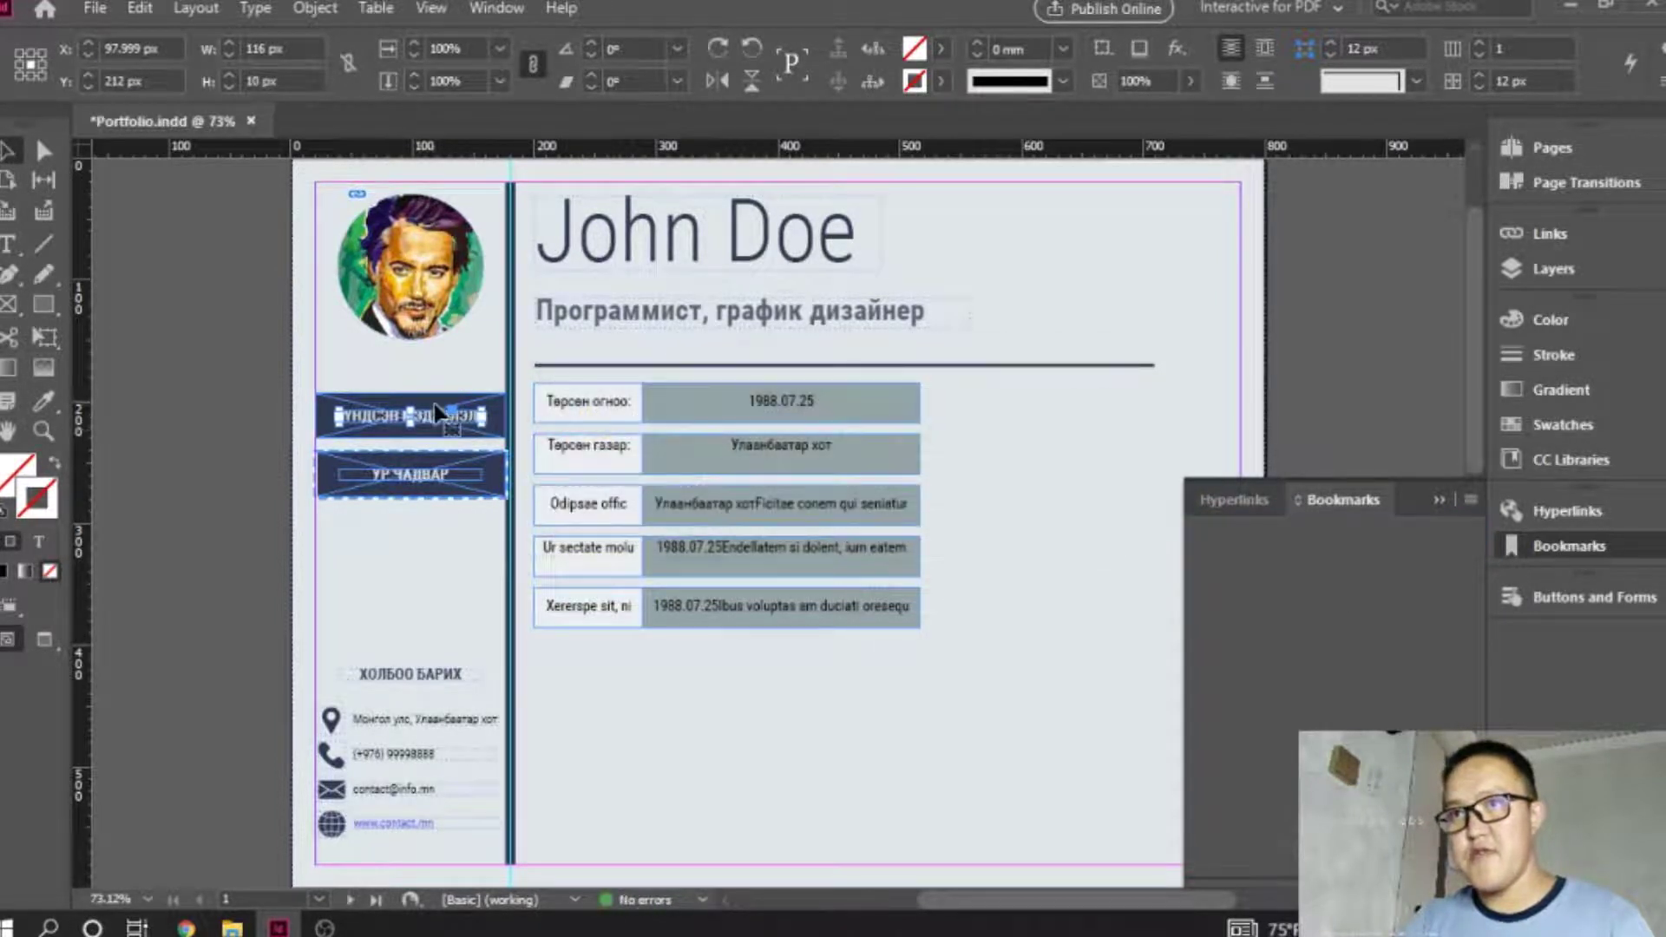
Add a bookmark from the selected "ҮНДСЭН МЭДЭЭЛЭЛ" text frame on page 1 and rename it "Үндсэн мэдээлэл".
left_click(1433, 870)
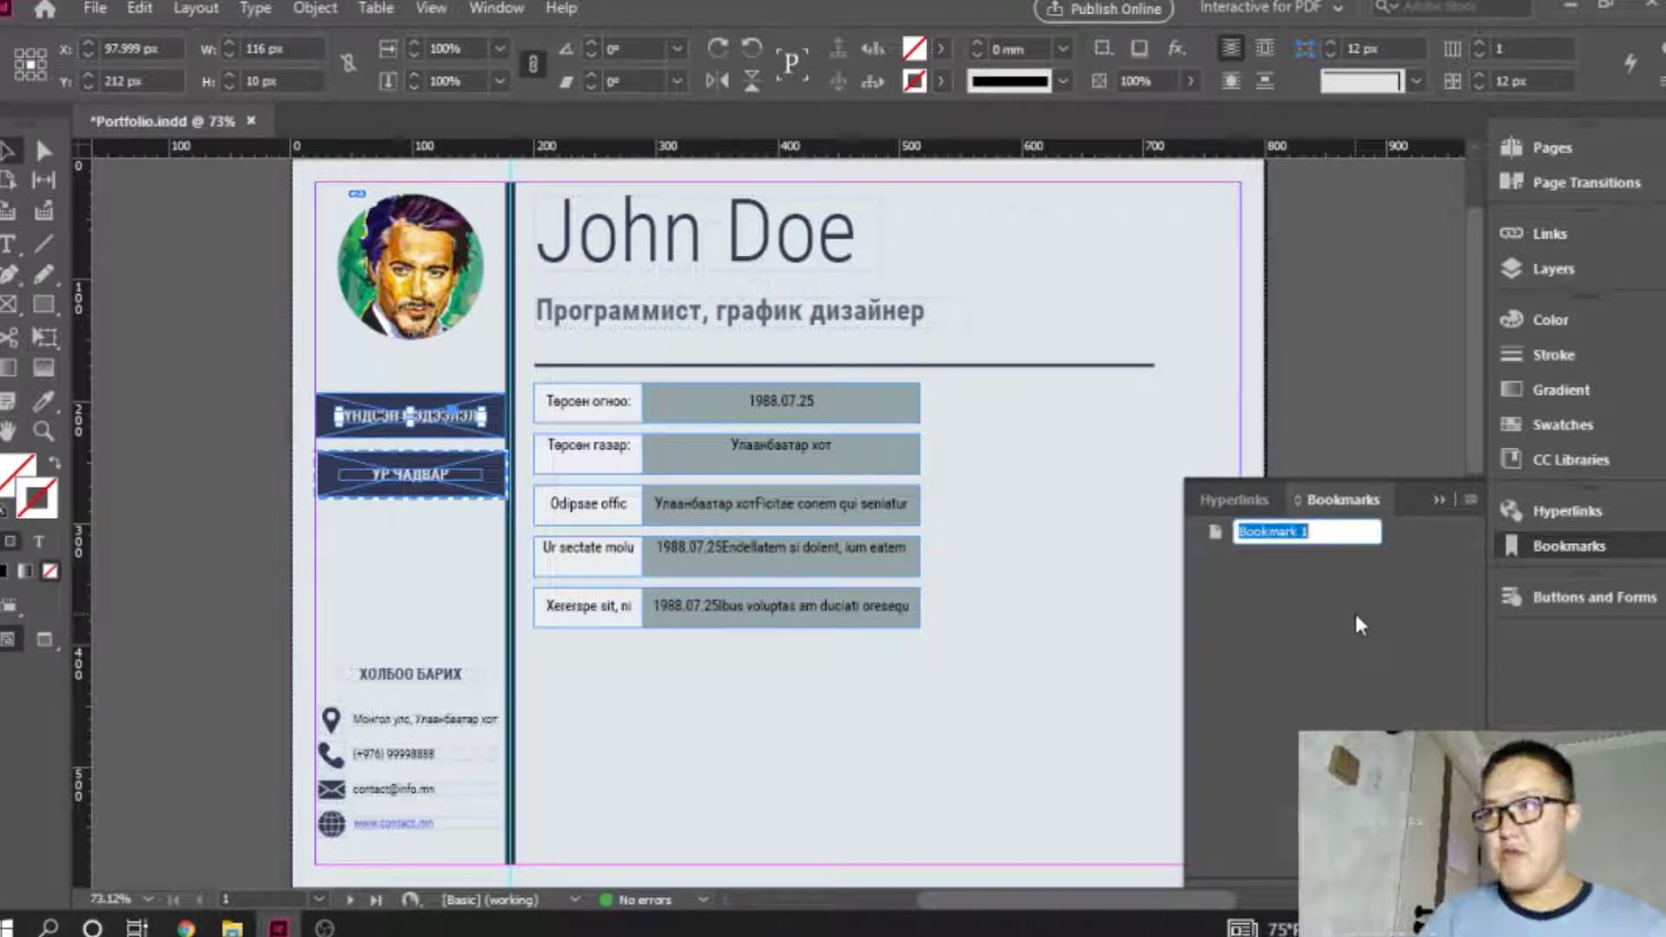
key("Return")
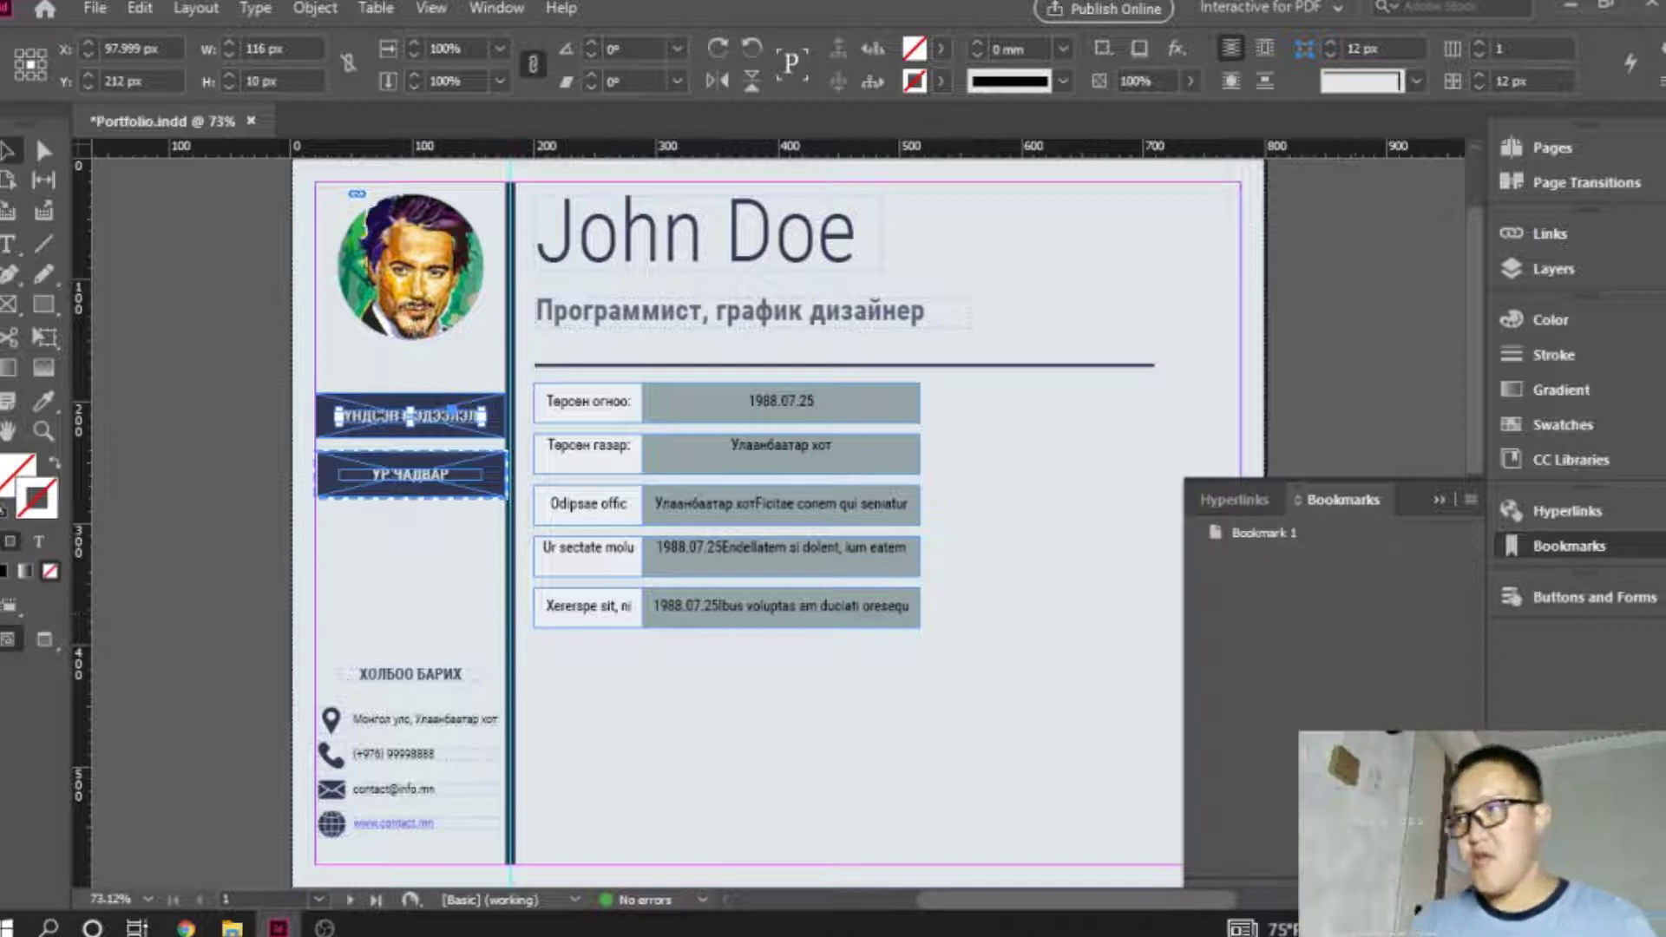
left_click(1284, 536)
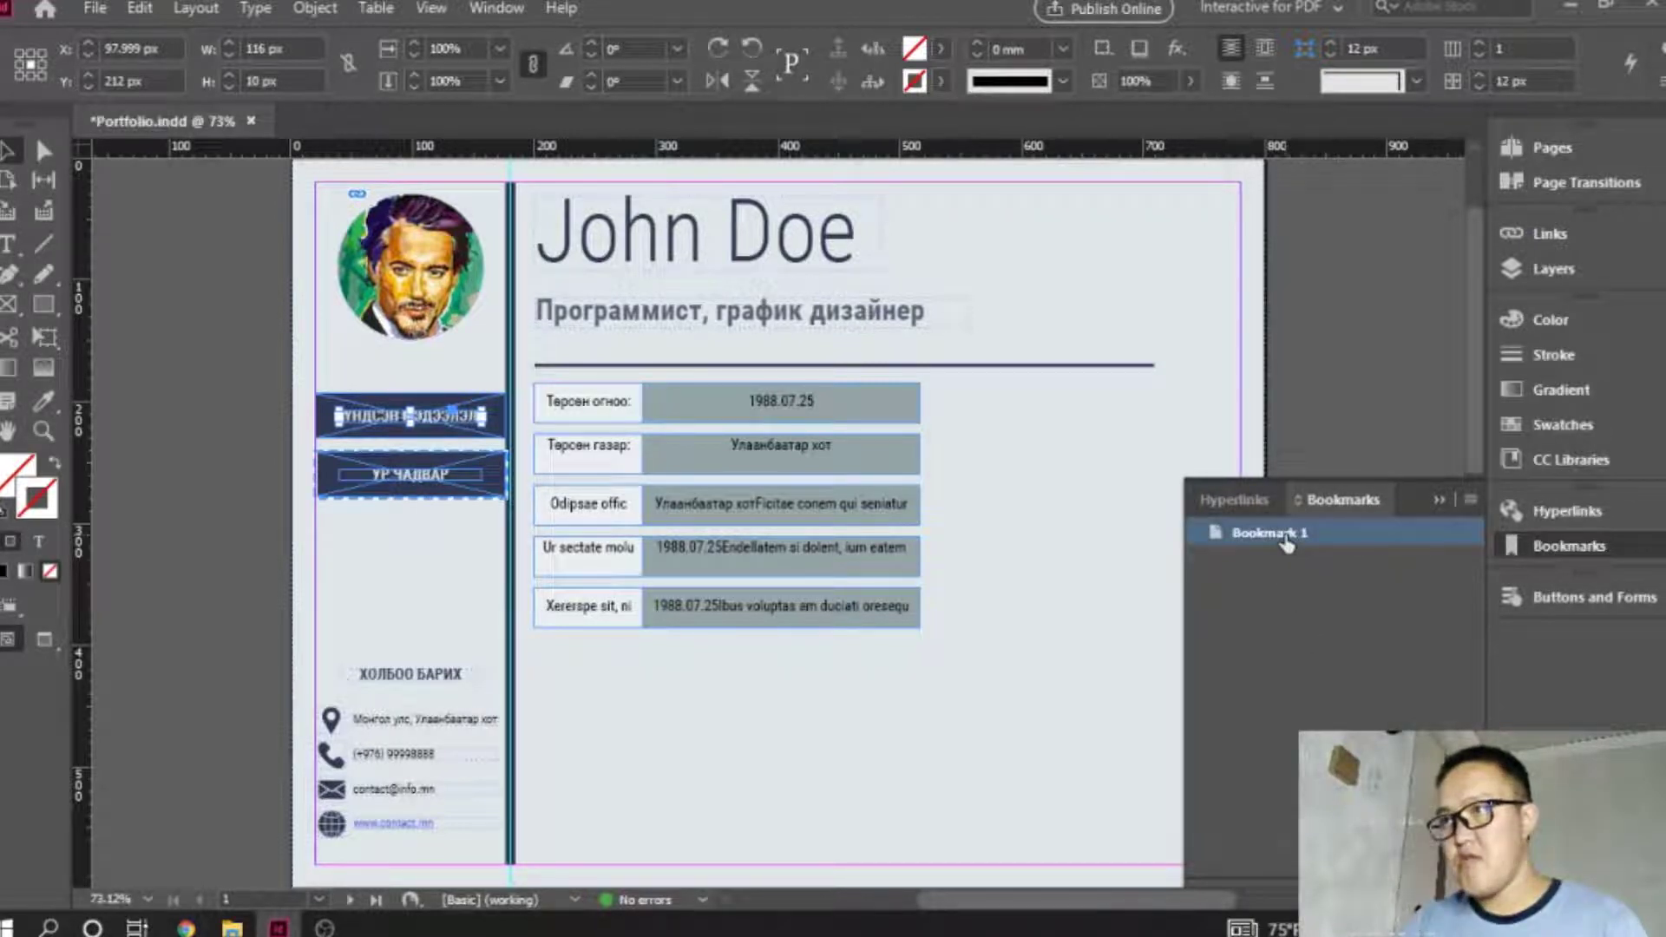
left_click(1470, 499)
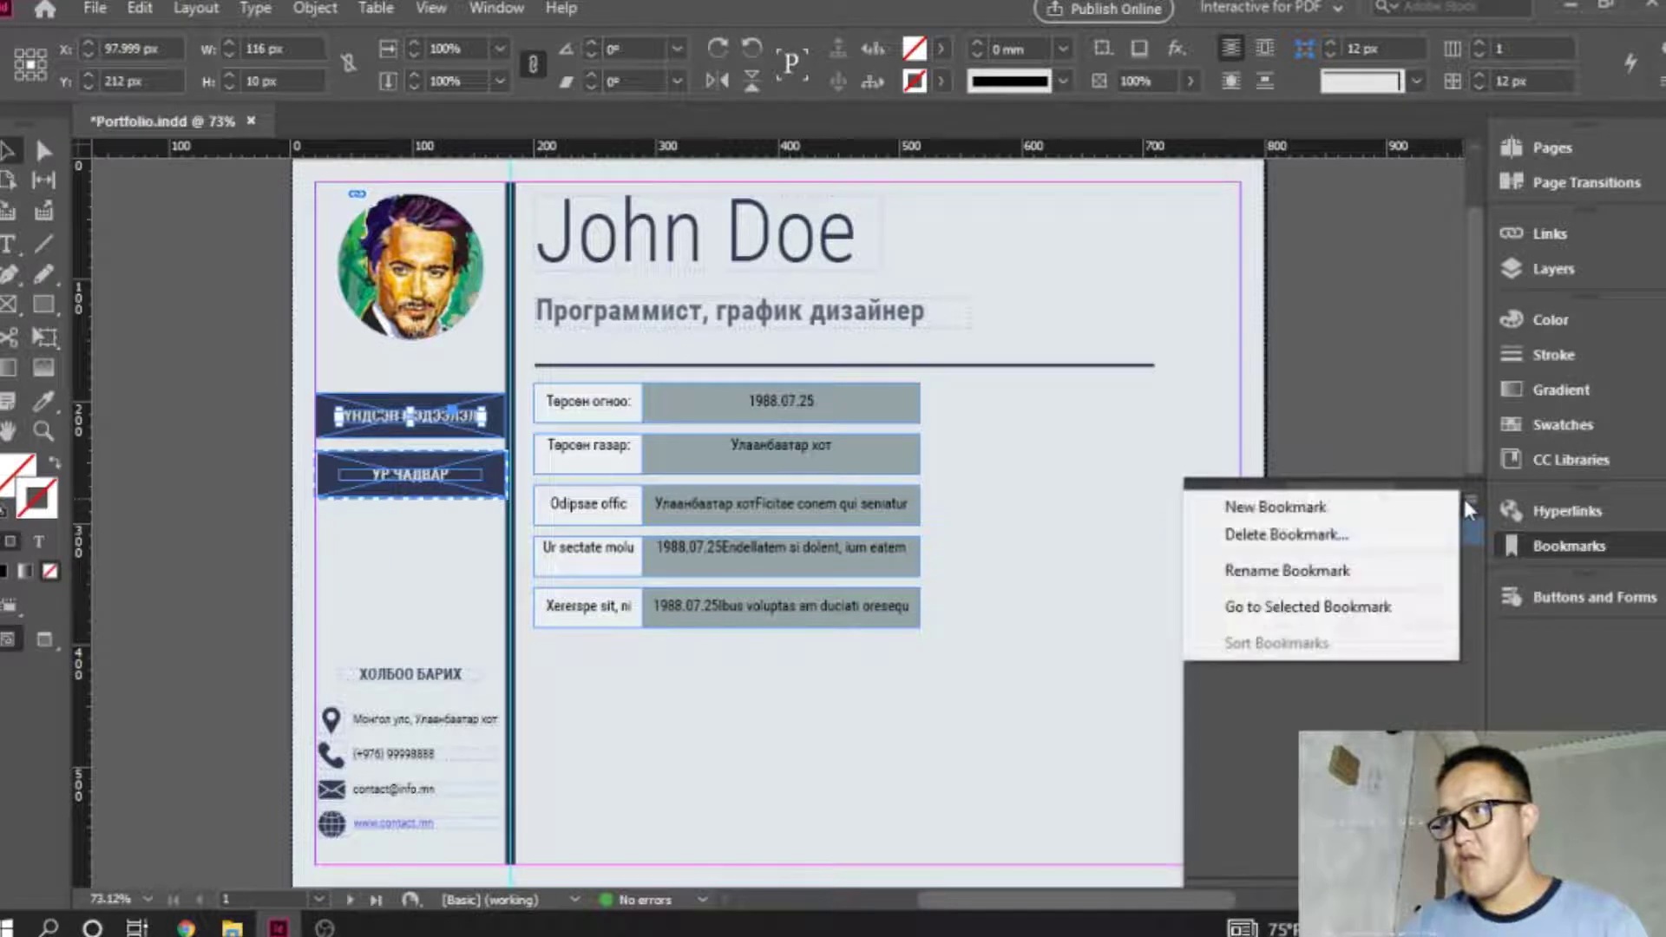
left_click(1319, 573)
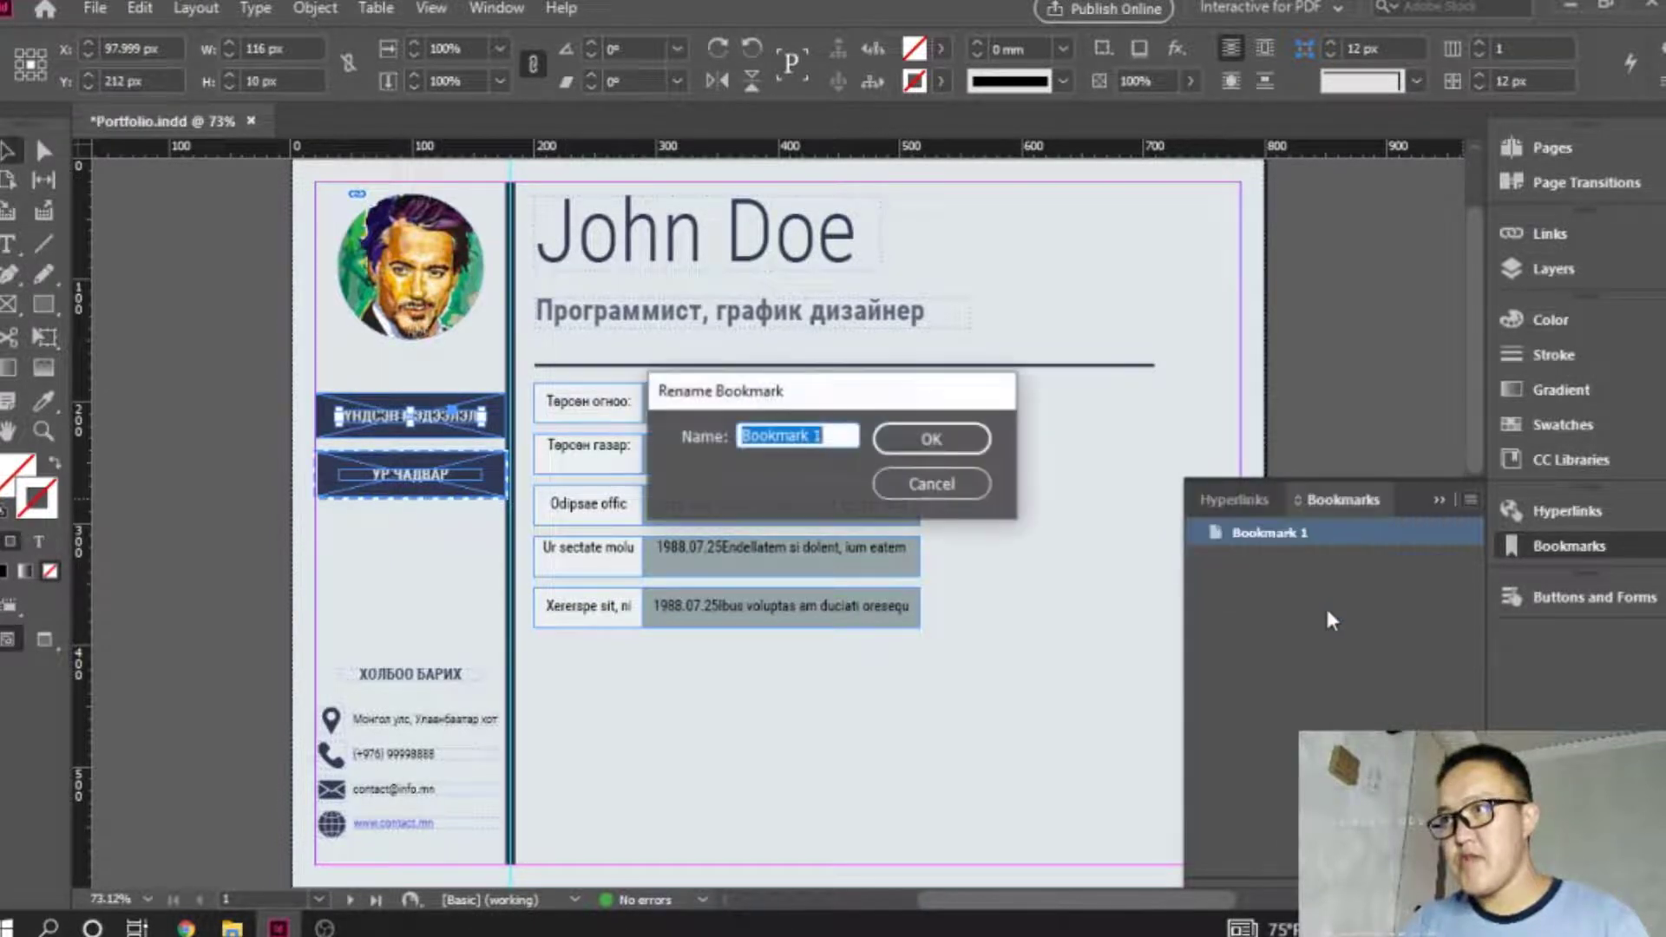
type("Үнд")
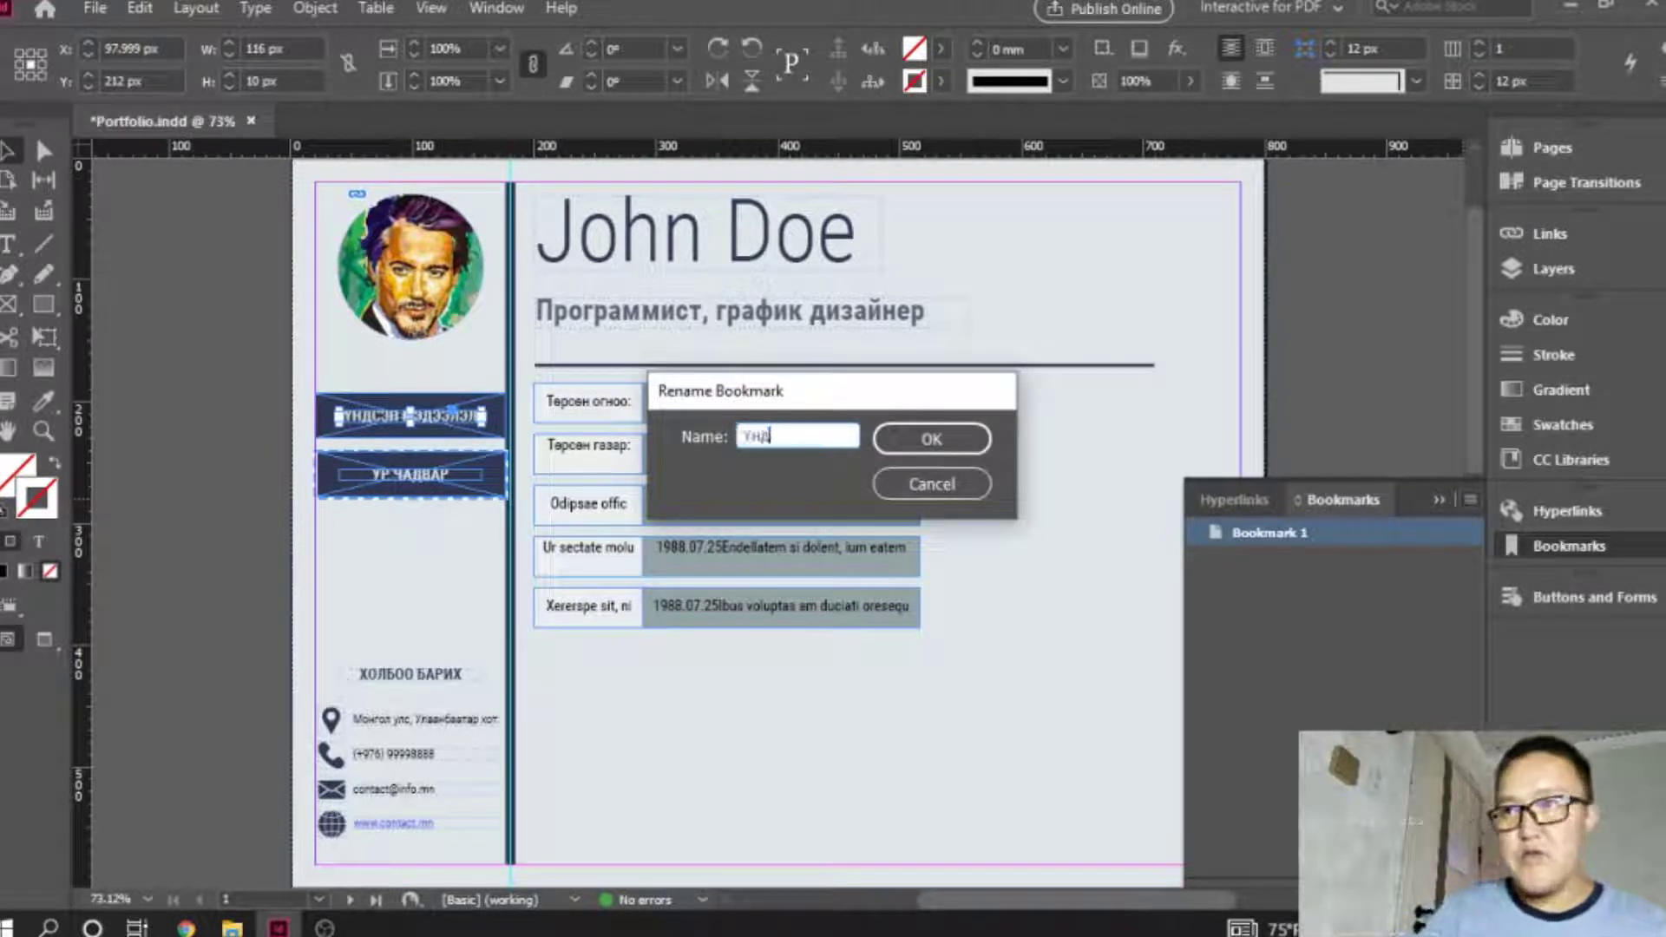
type("сэн мэдээлэ")
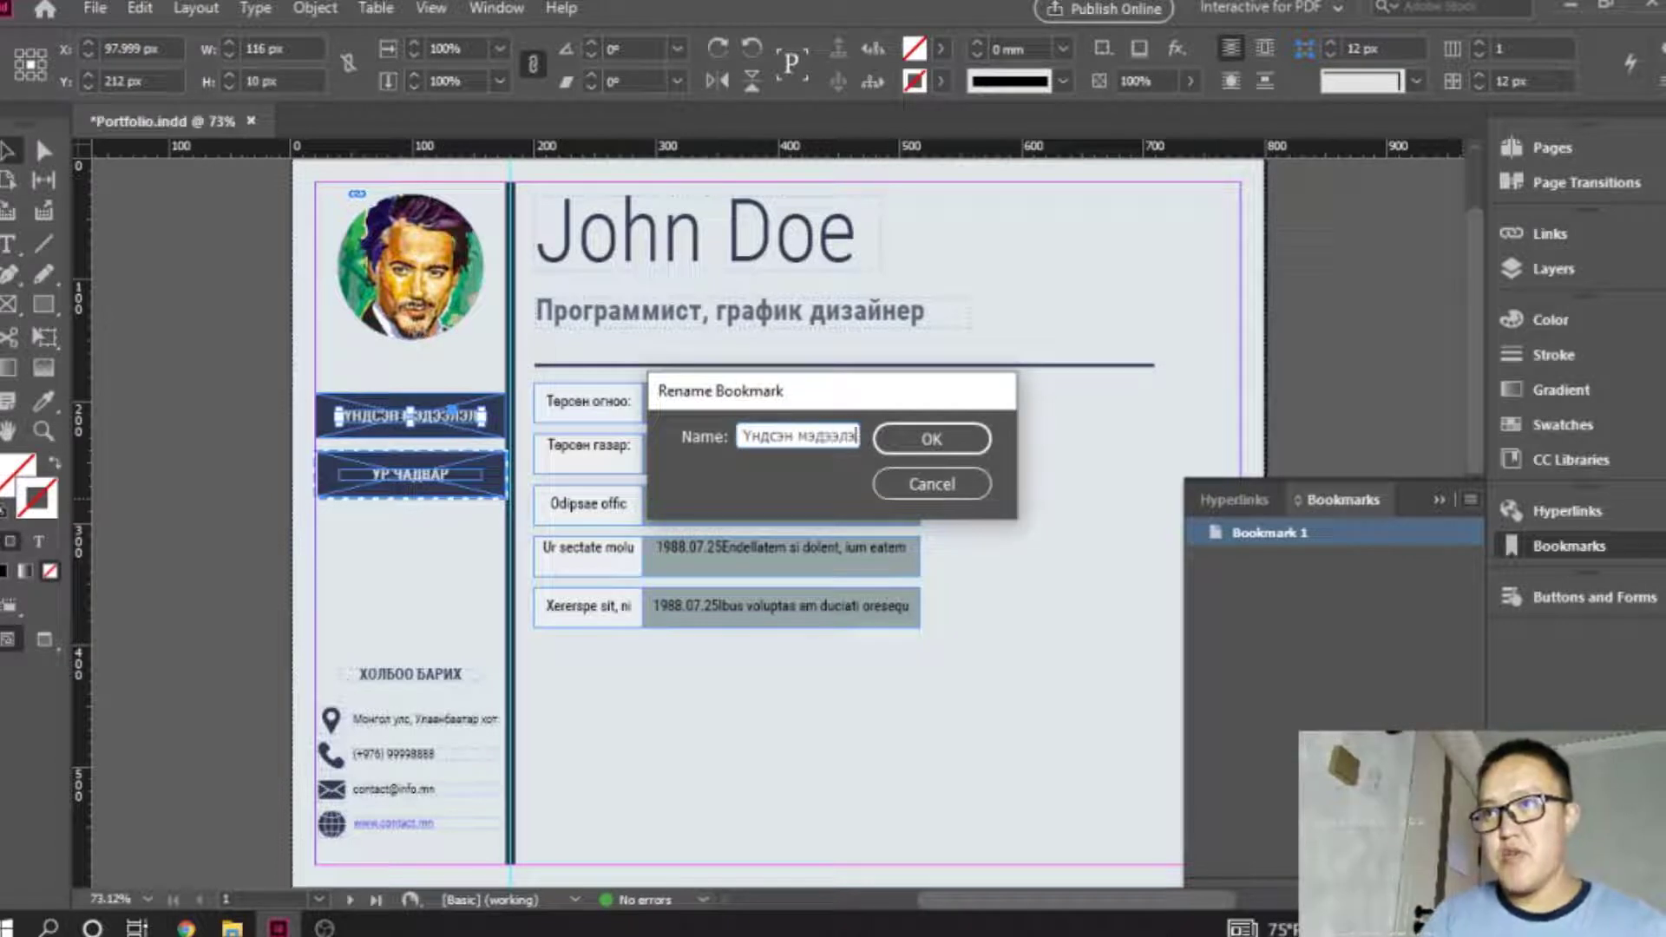
type("л")
left_click(965, 442)
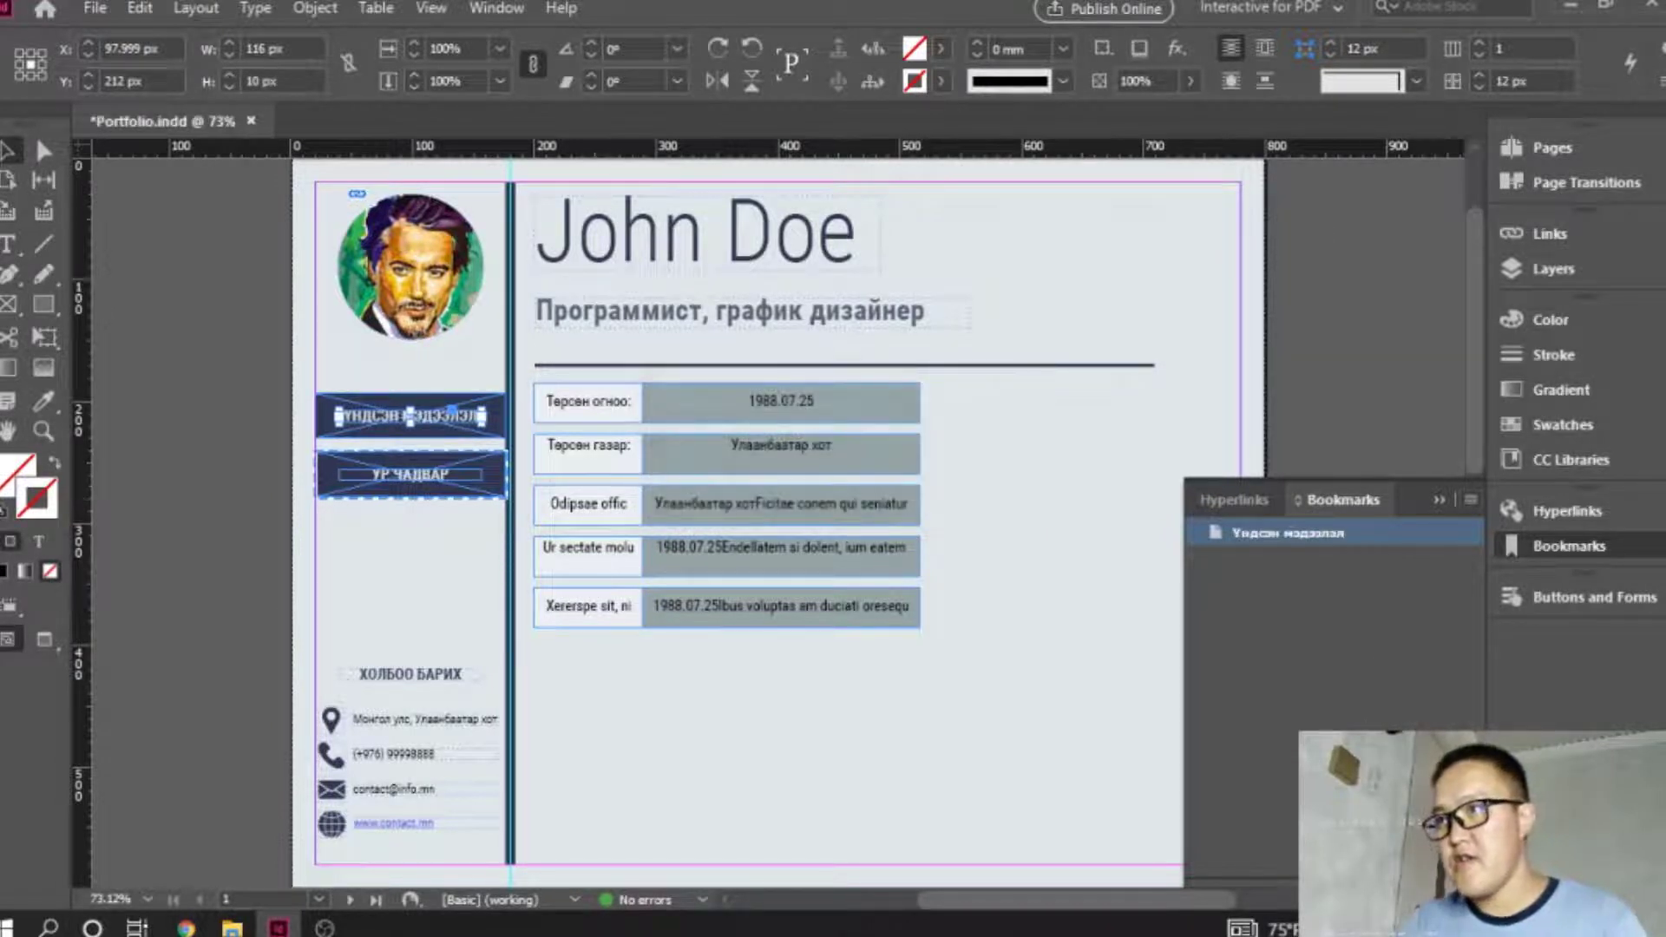
Select the "УР ЧАДВАР" text frame inside its button in the sidebar of page 2.
left_click(450, 550)
scroll(468, 577, "down", 5)
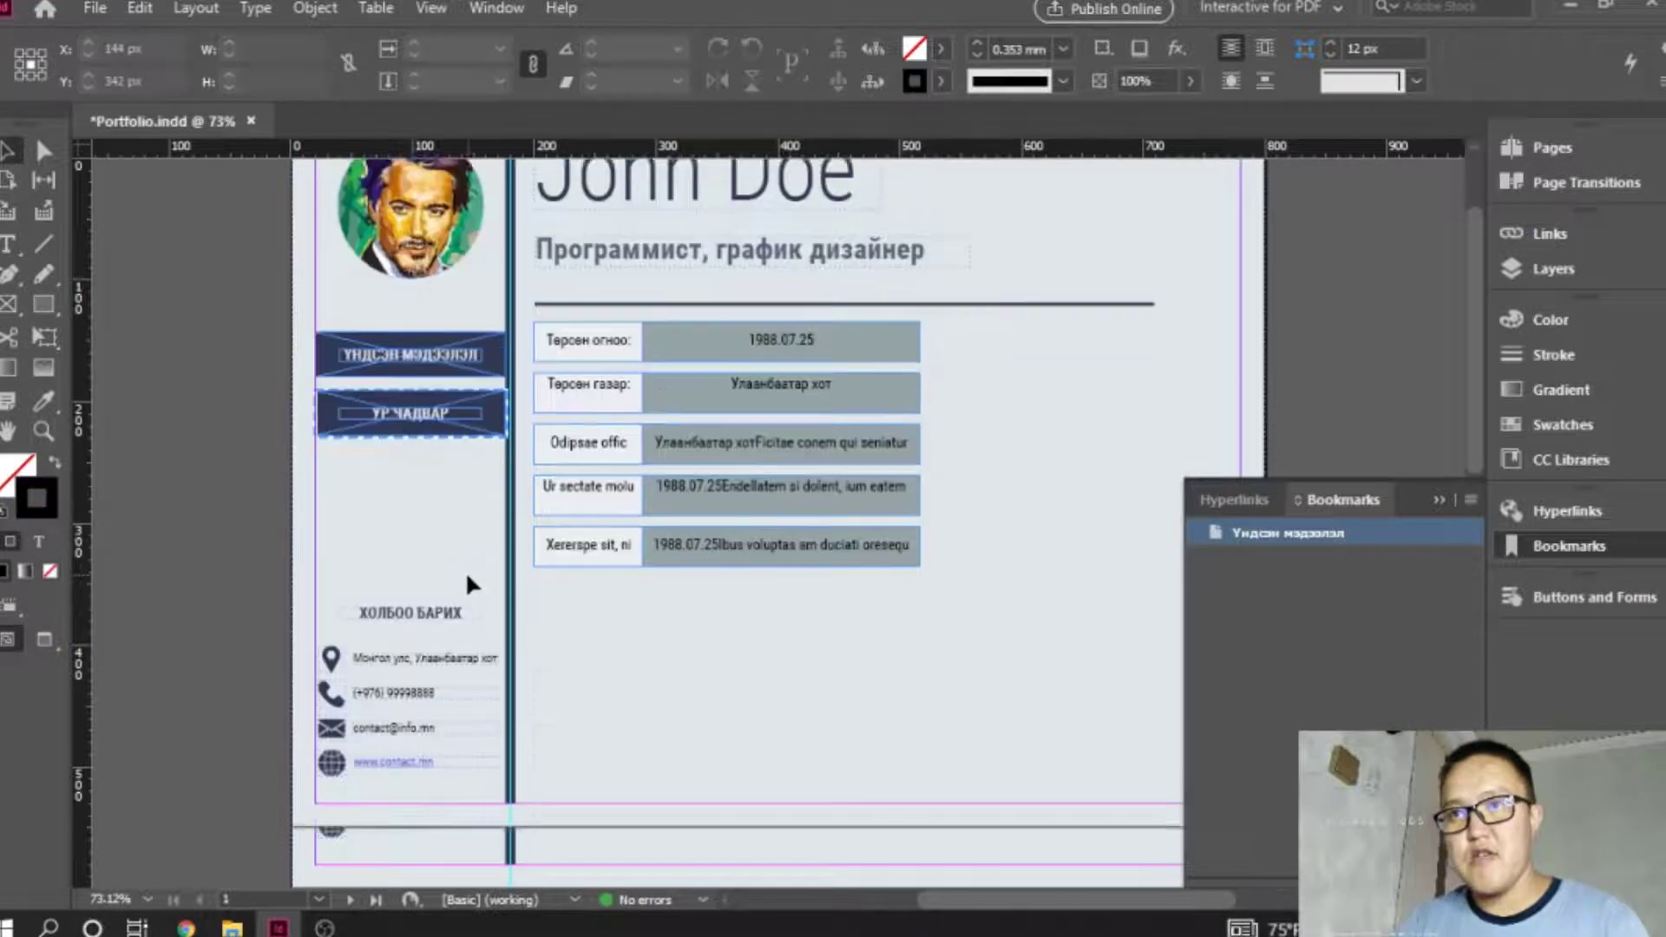
scroll(469, 577, "down", 7)
left_click(491, 402)
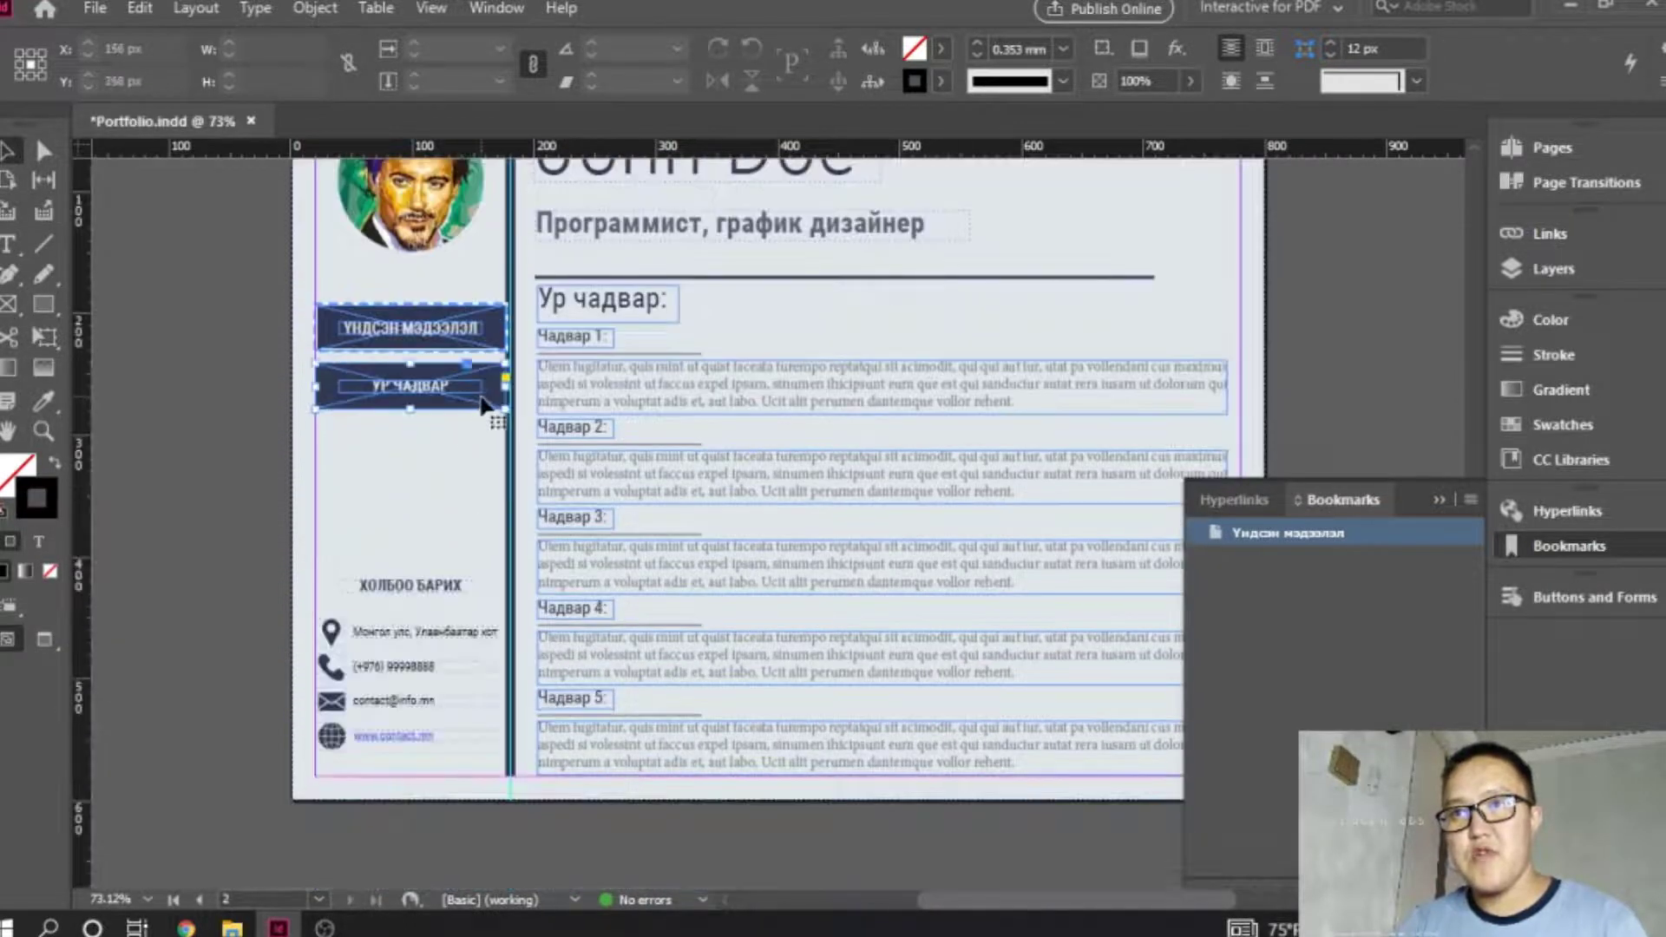
double_click(450, 384)
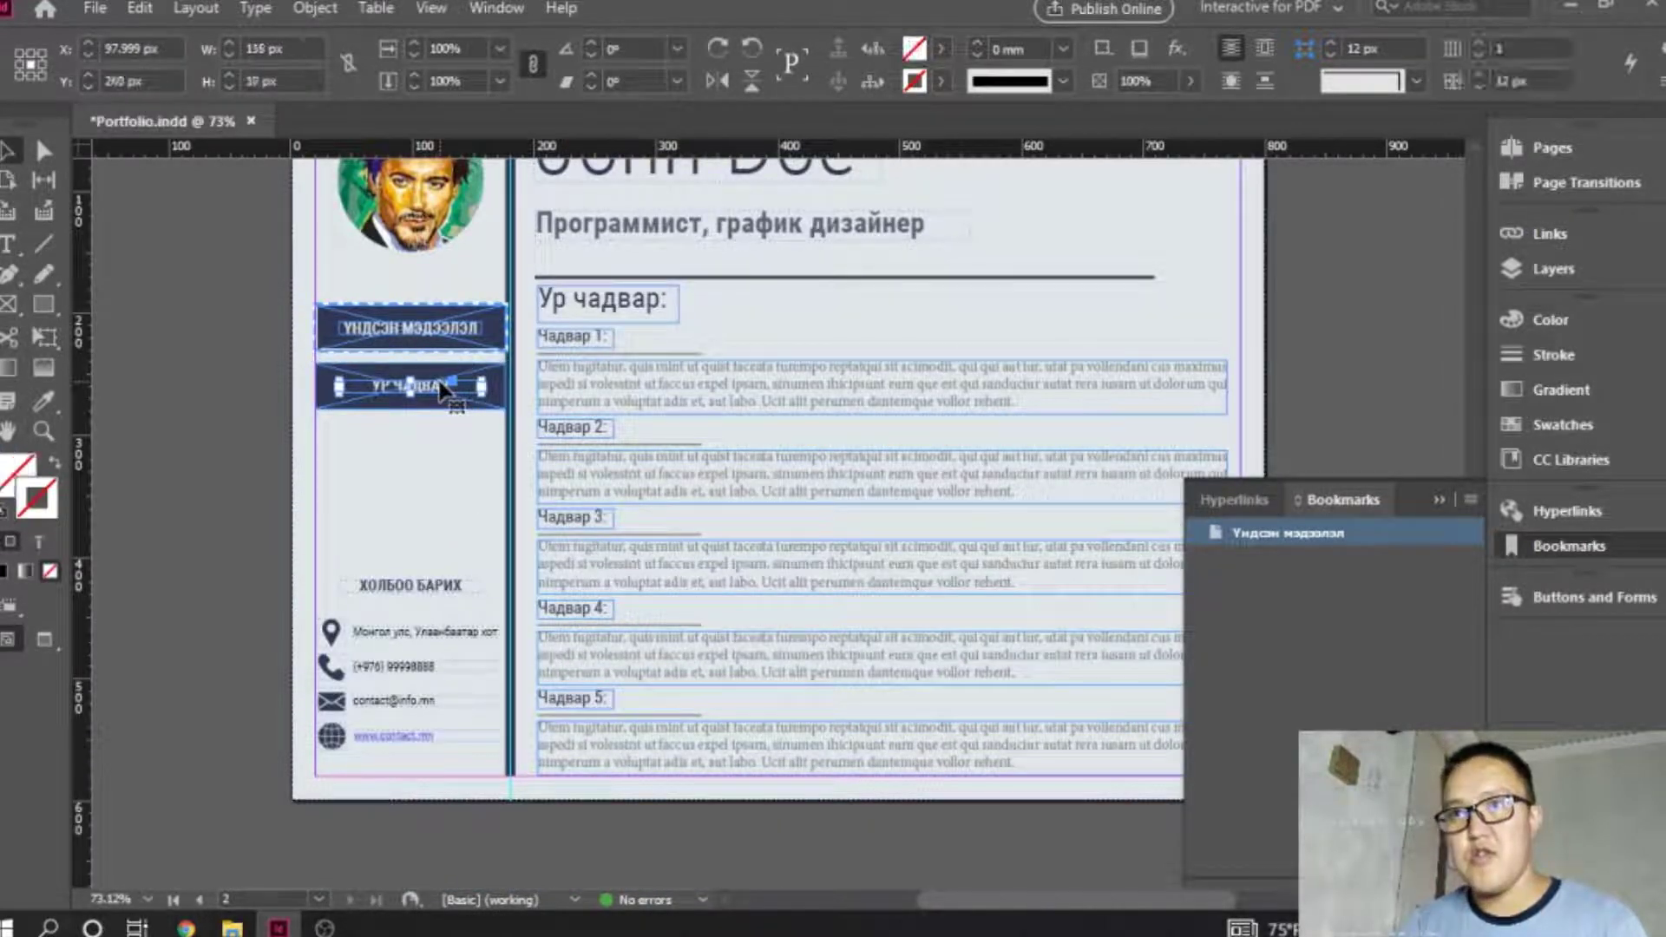
Try adding a page 2 bookmark while "Үндсэн мэдээлэл" is highlighted, and delete the resulting nested bookmark.
left_click(1439, 866)
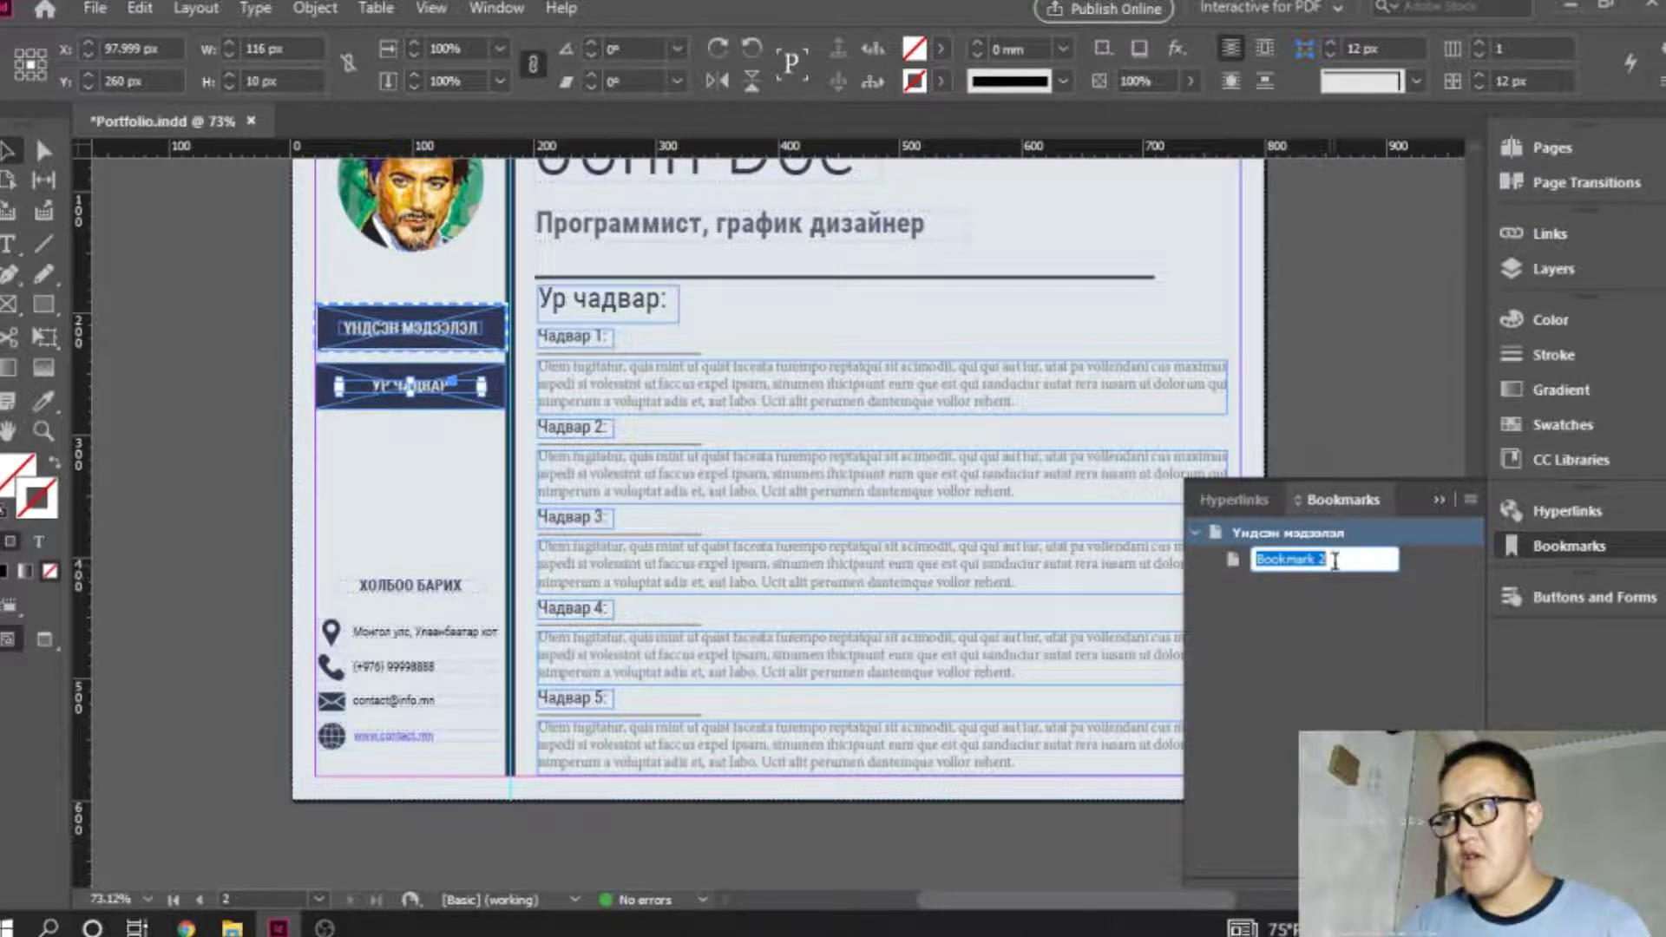
left_click(1234, 565)
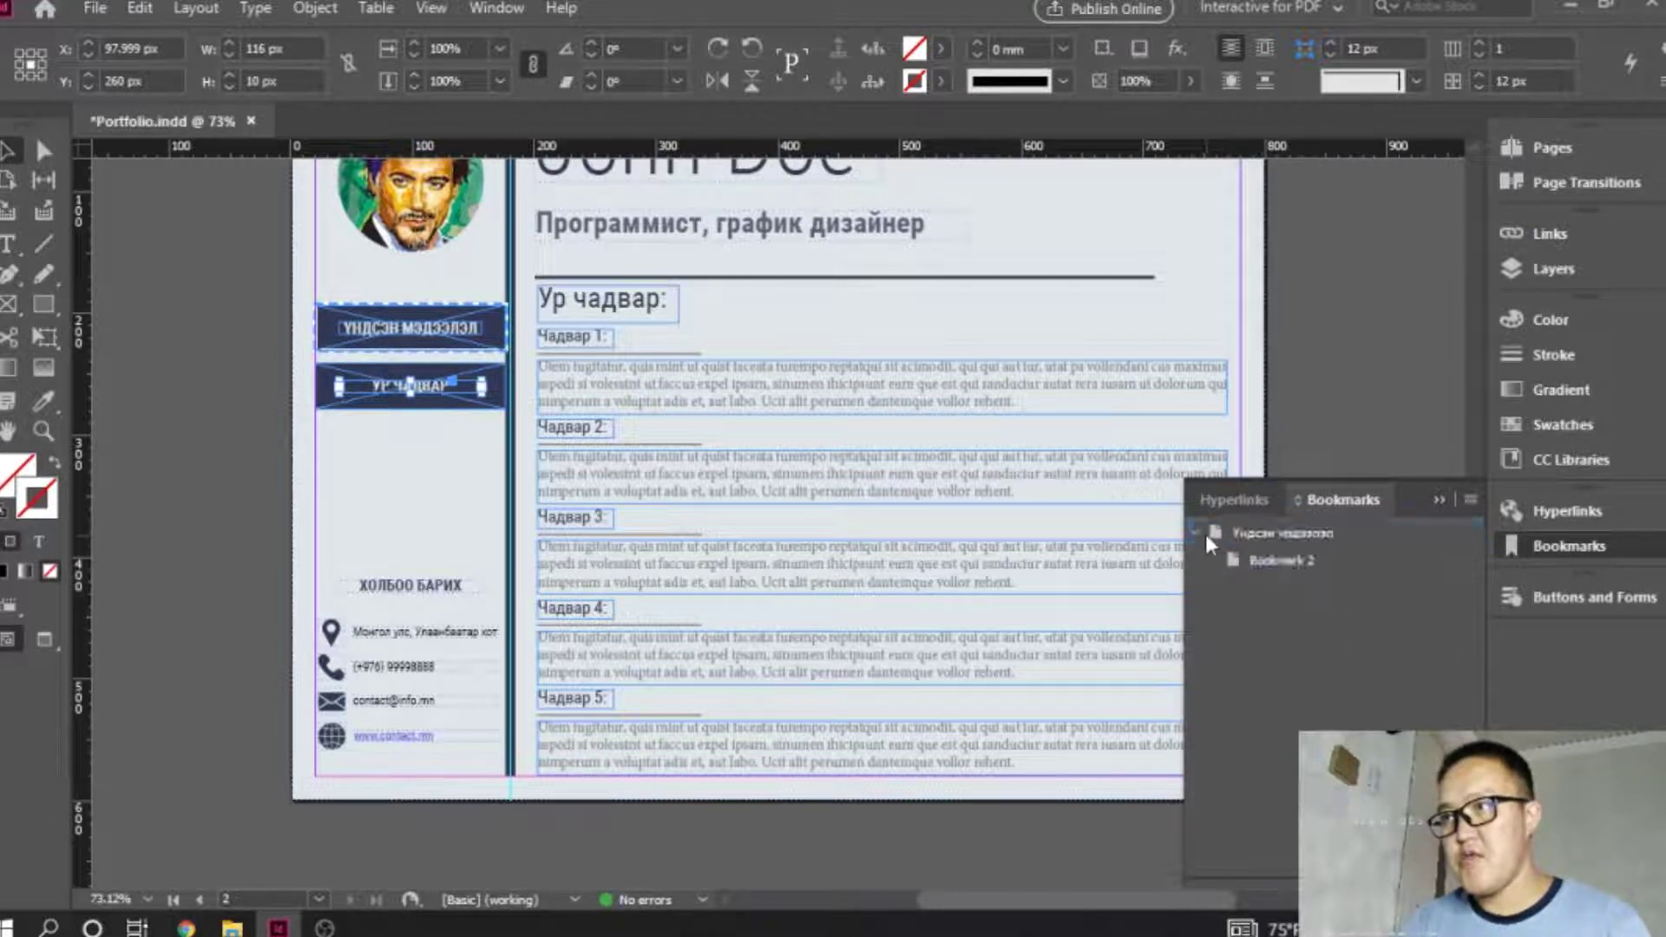
left_click(1282, 564)
key("Delete")
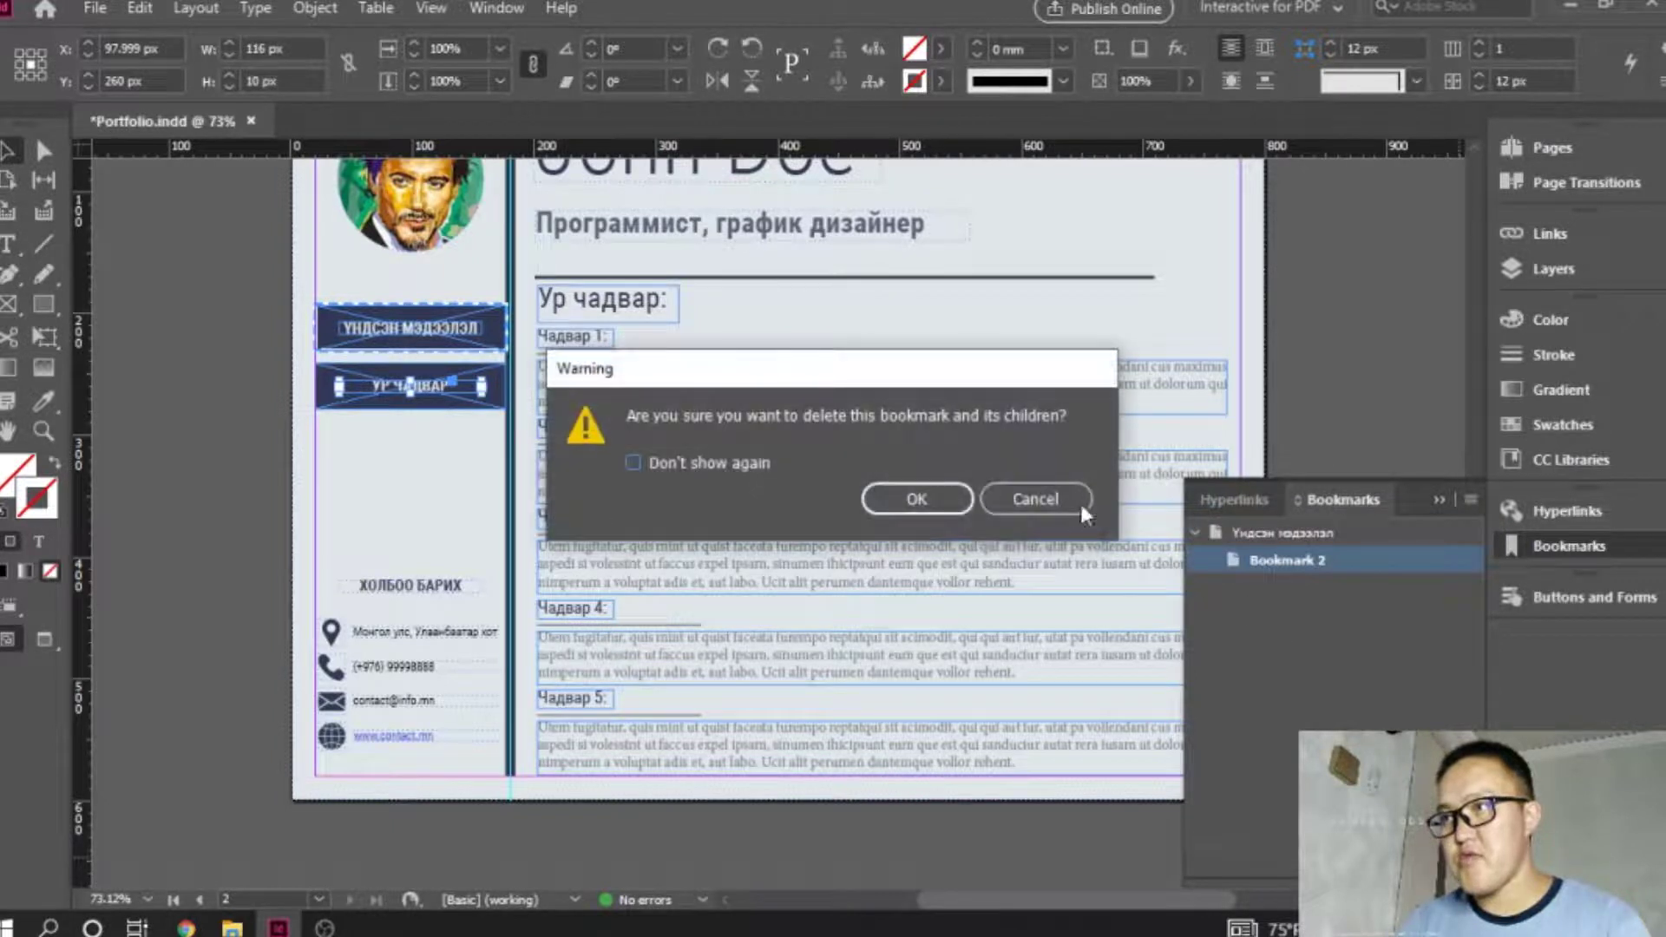
left_click(914, 498)
Add a page 2 bookmark nested under "Үндсэн мэдээлэл", keeping its default name.
left_click(1281, 536)
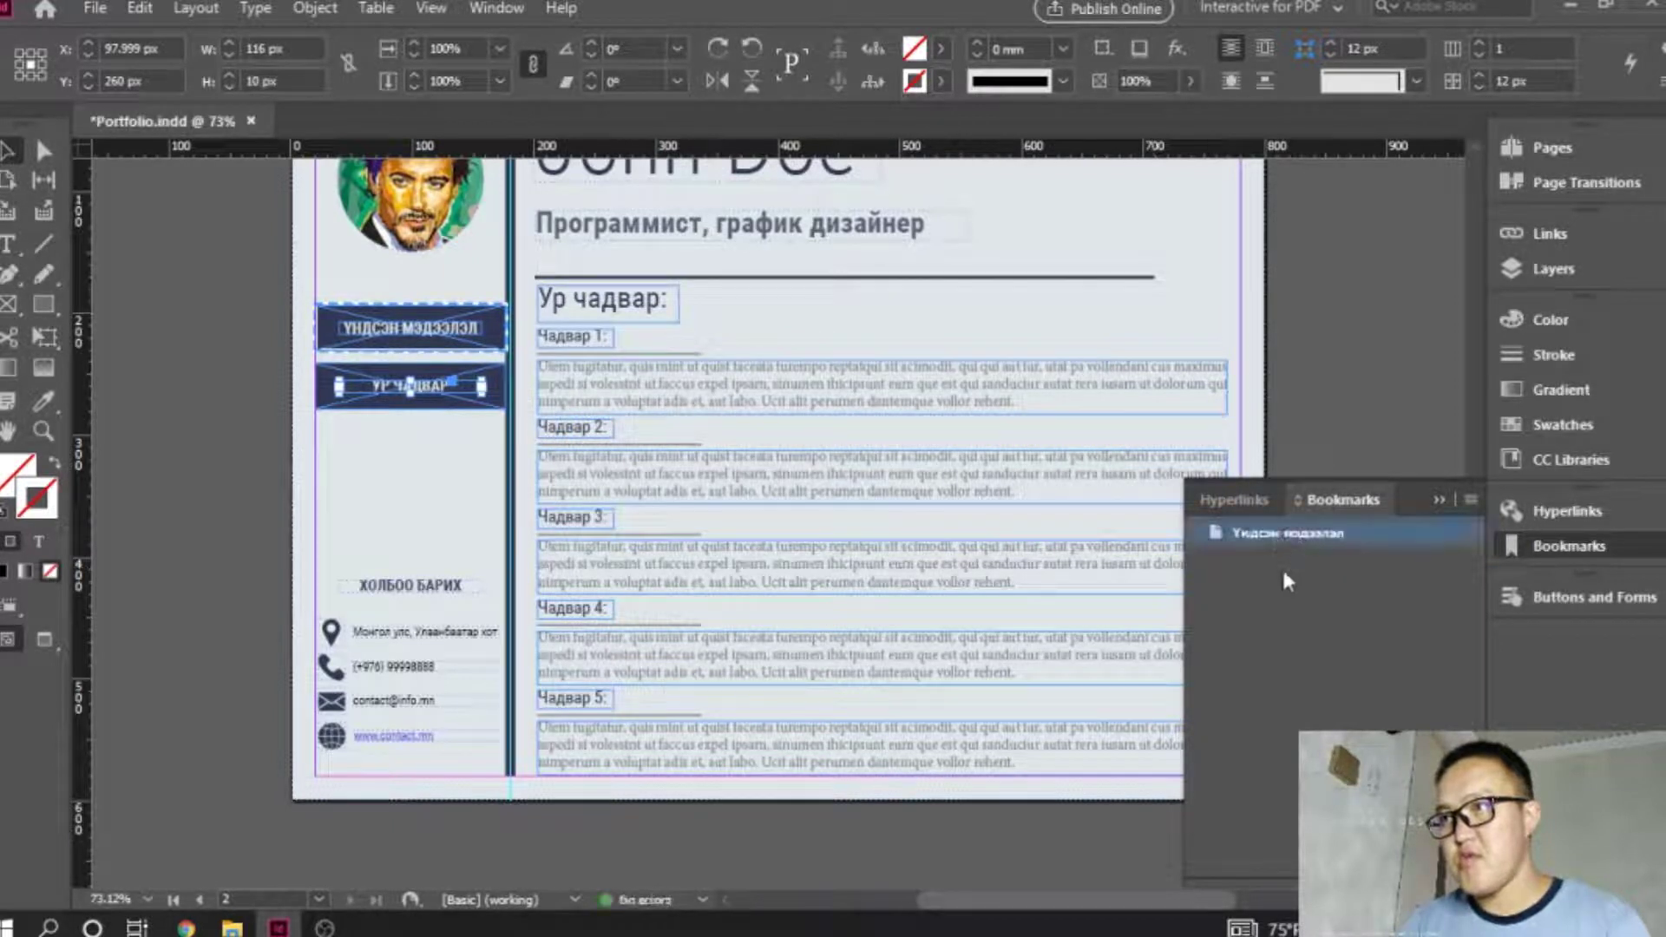
left_click(1470, 499)
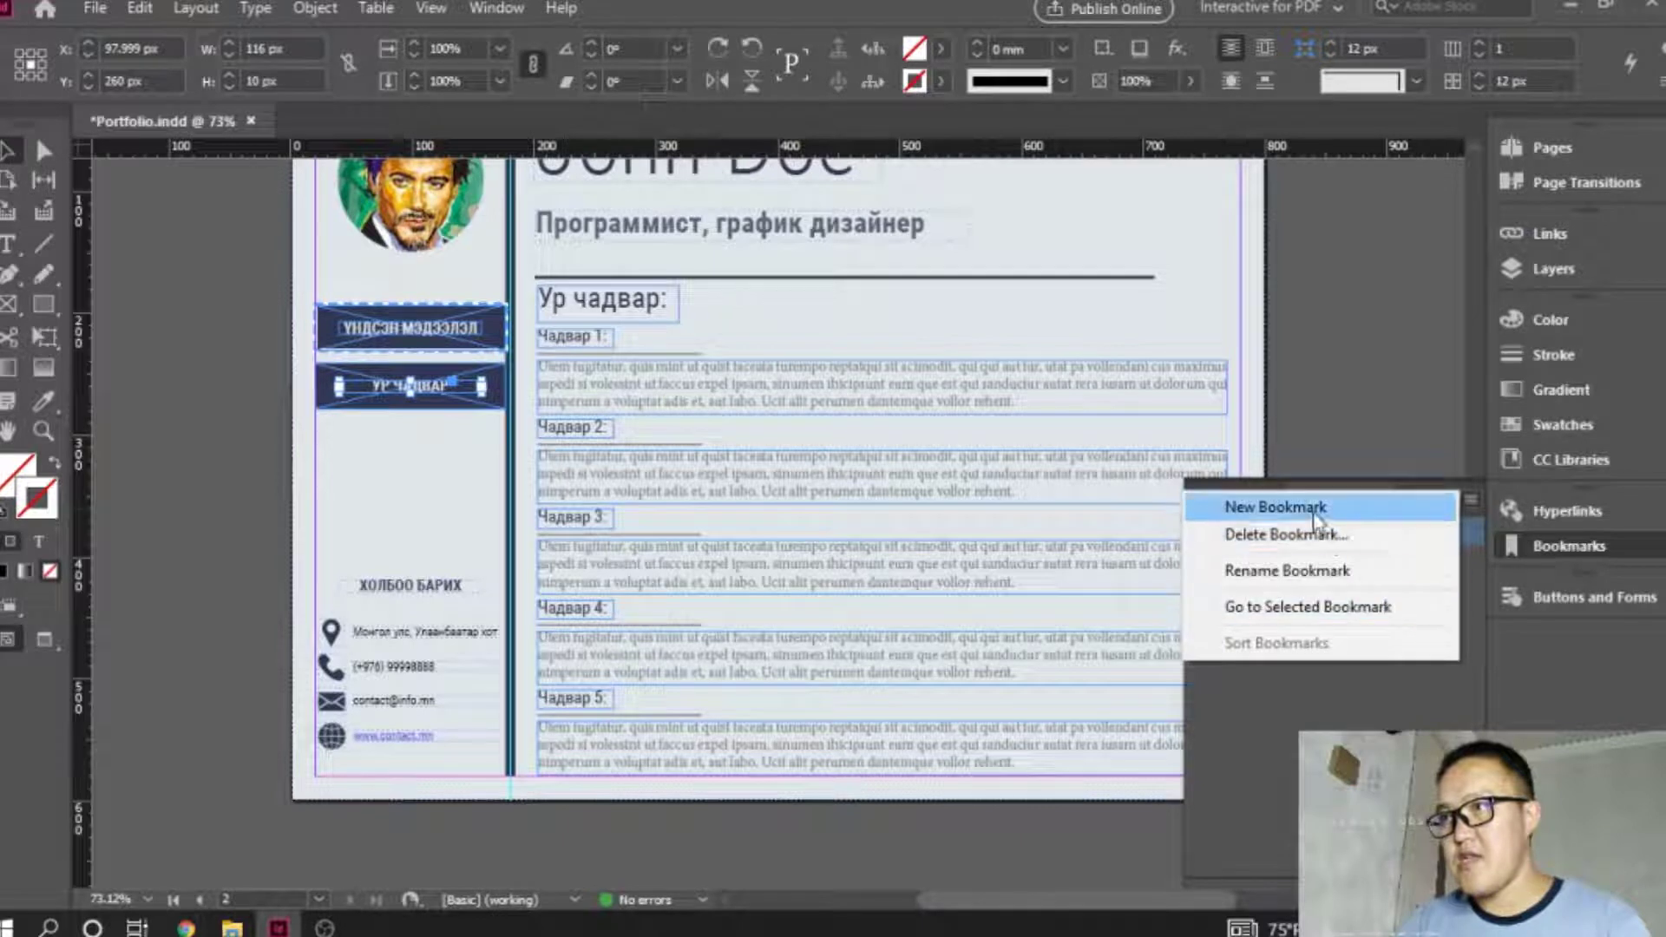
left_click(1284, 508)
key("Return")
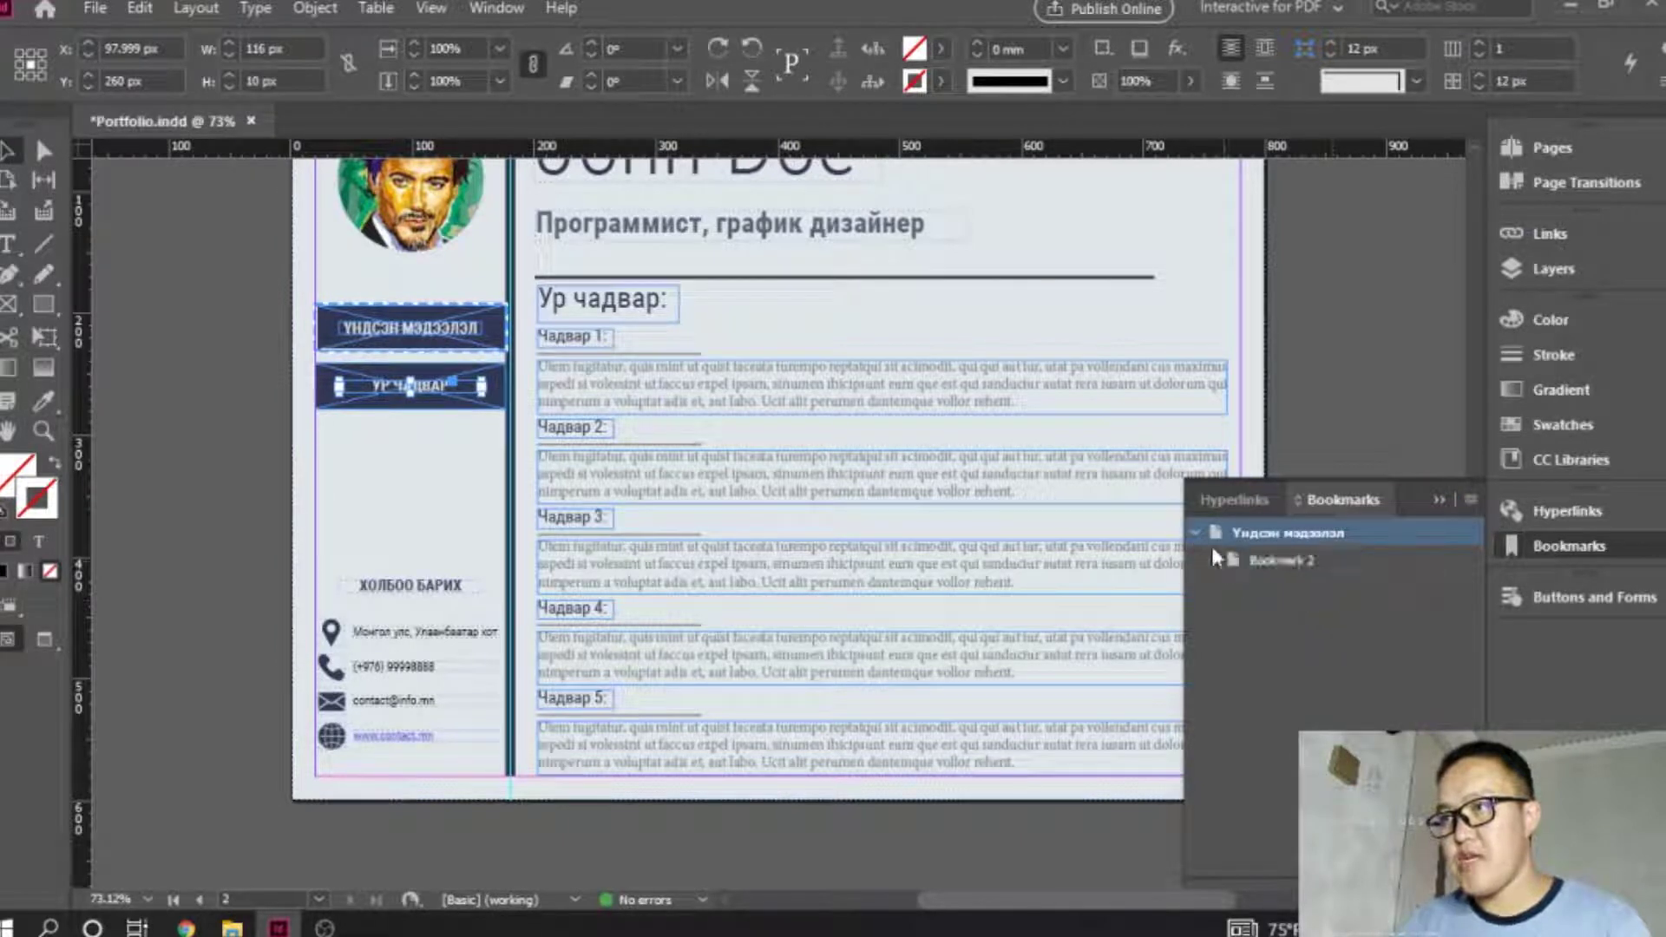
Try adding another bookmark with "Bookmark 2" highlighted, and delete the resulting third-level bookmark.
left_click(1271, 562)
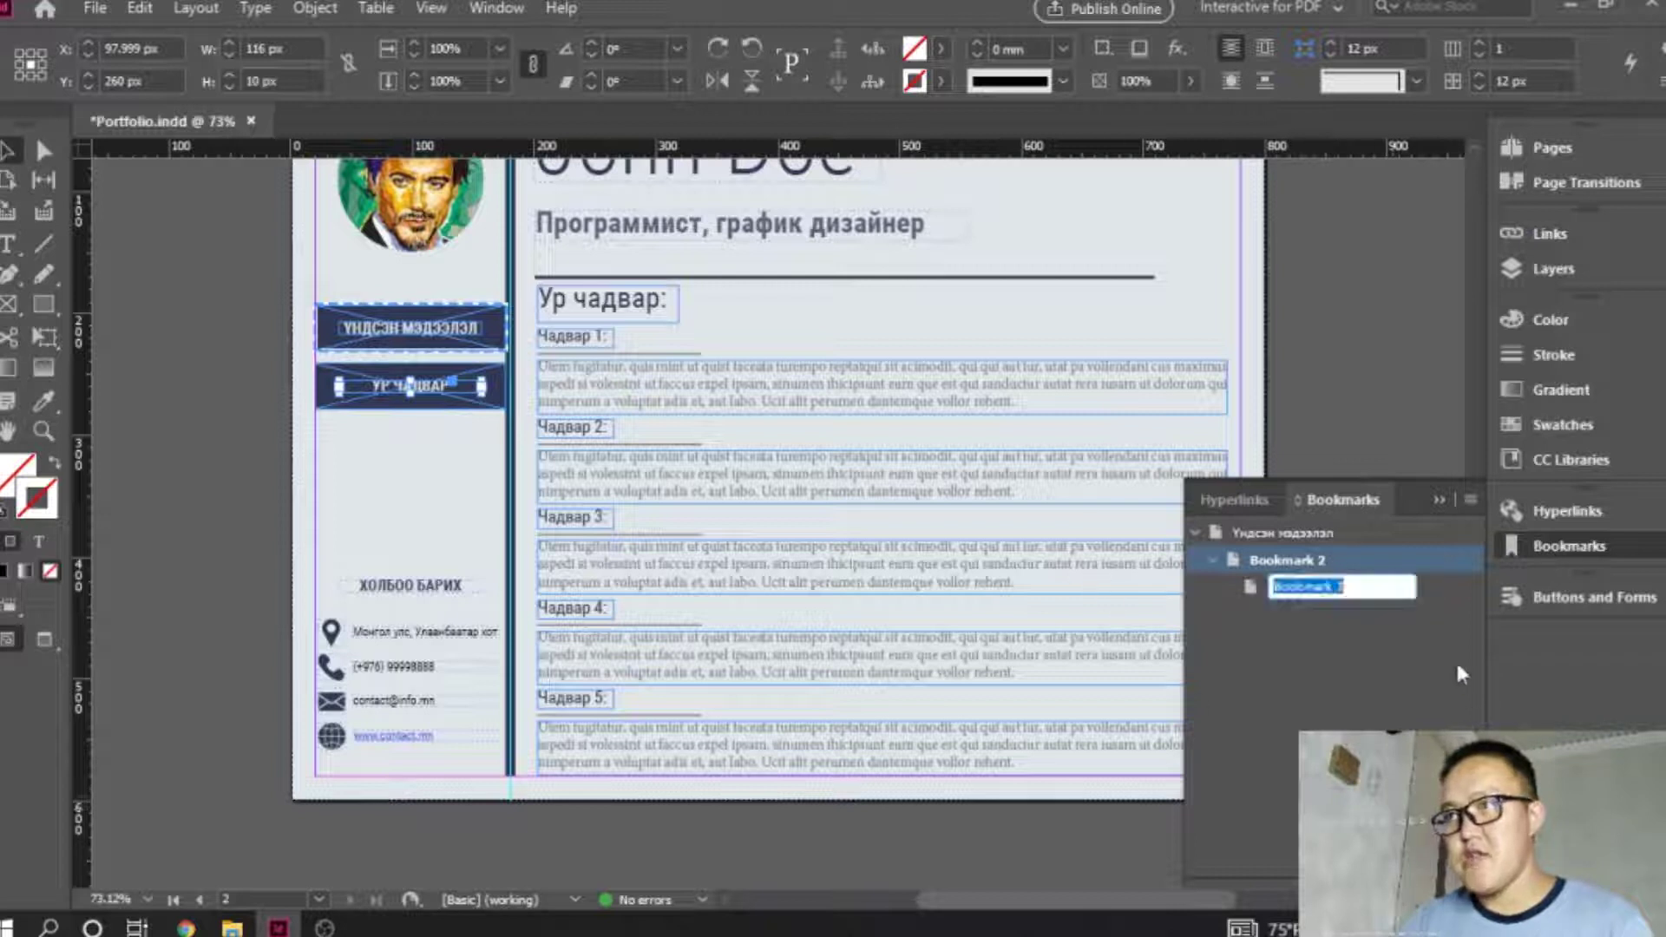
left_click(1268, 625)
left_click(1258, 595)
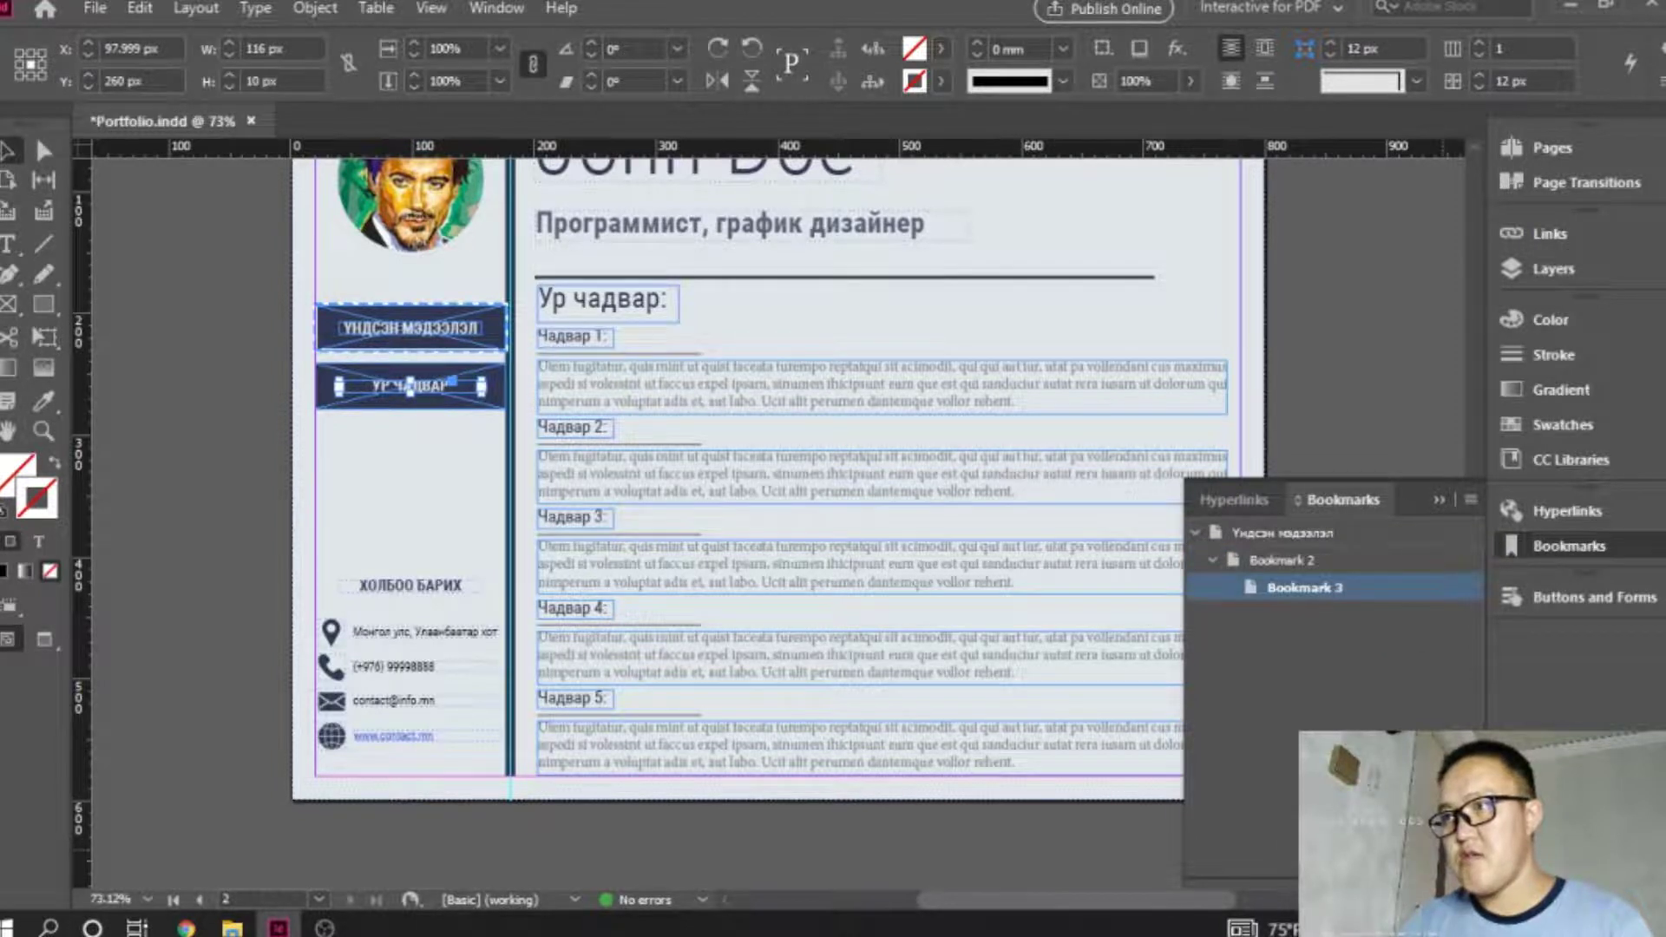
key("Delete")
left_click(918, 494)
Rename the bookmark nested under "Үндсэн мэдээлэл" as "Ур чадвар".
left_click(1287, 563)
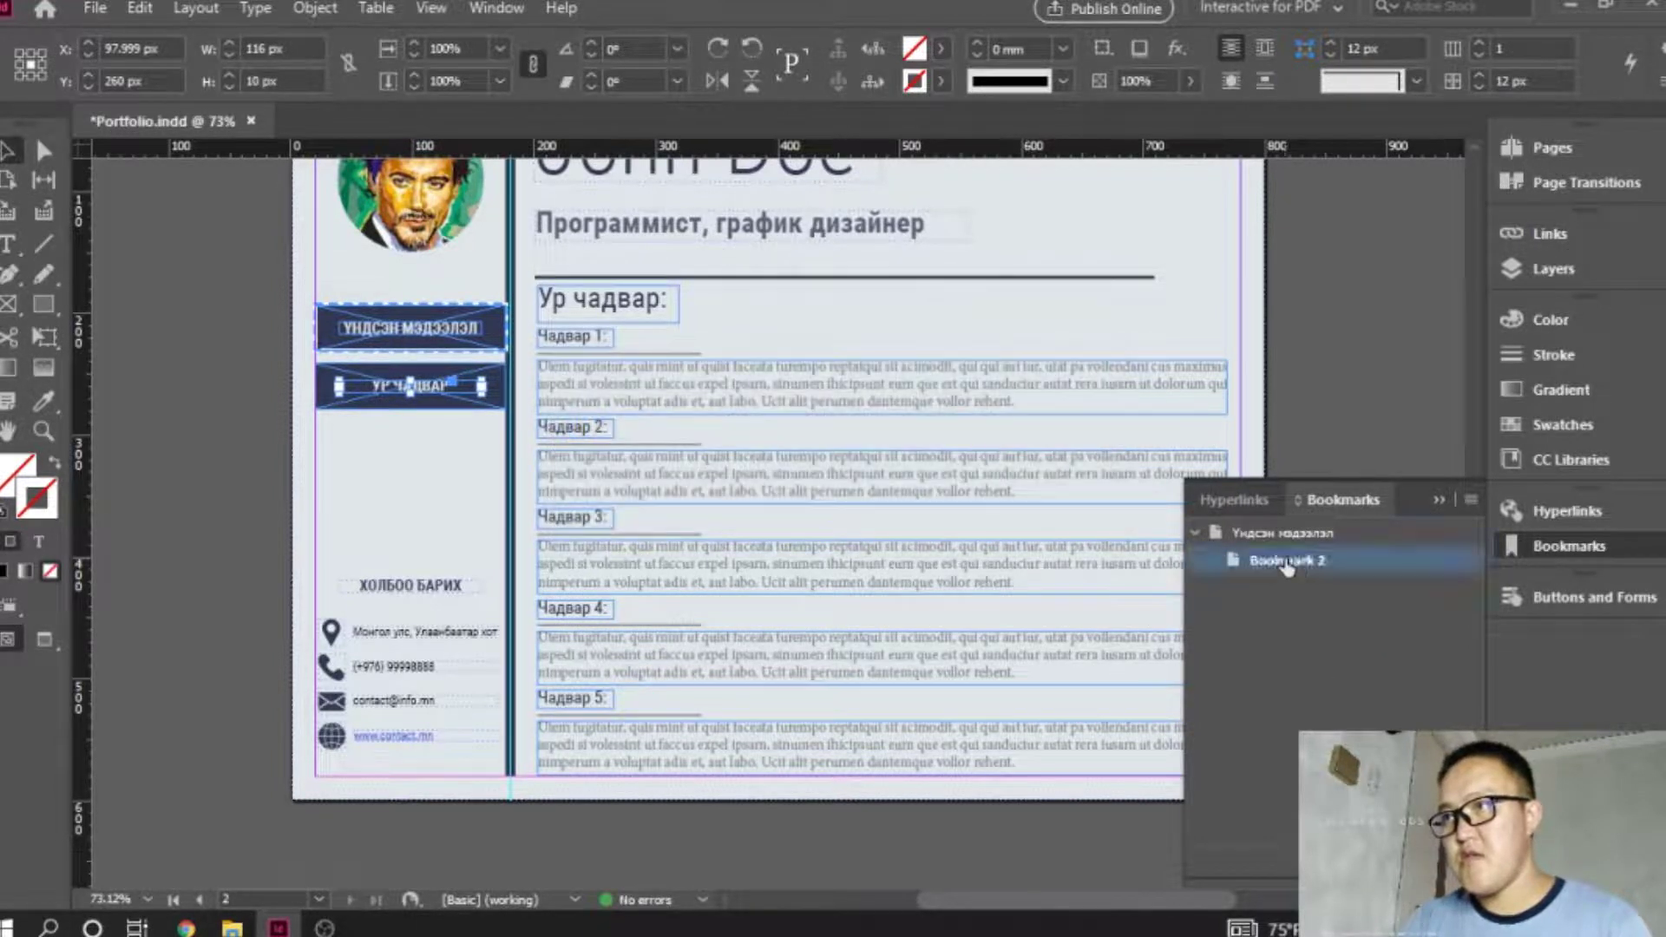
left_click(1471, 500)
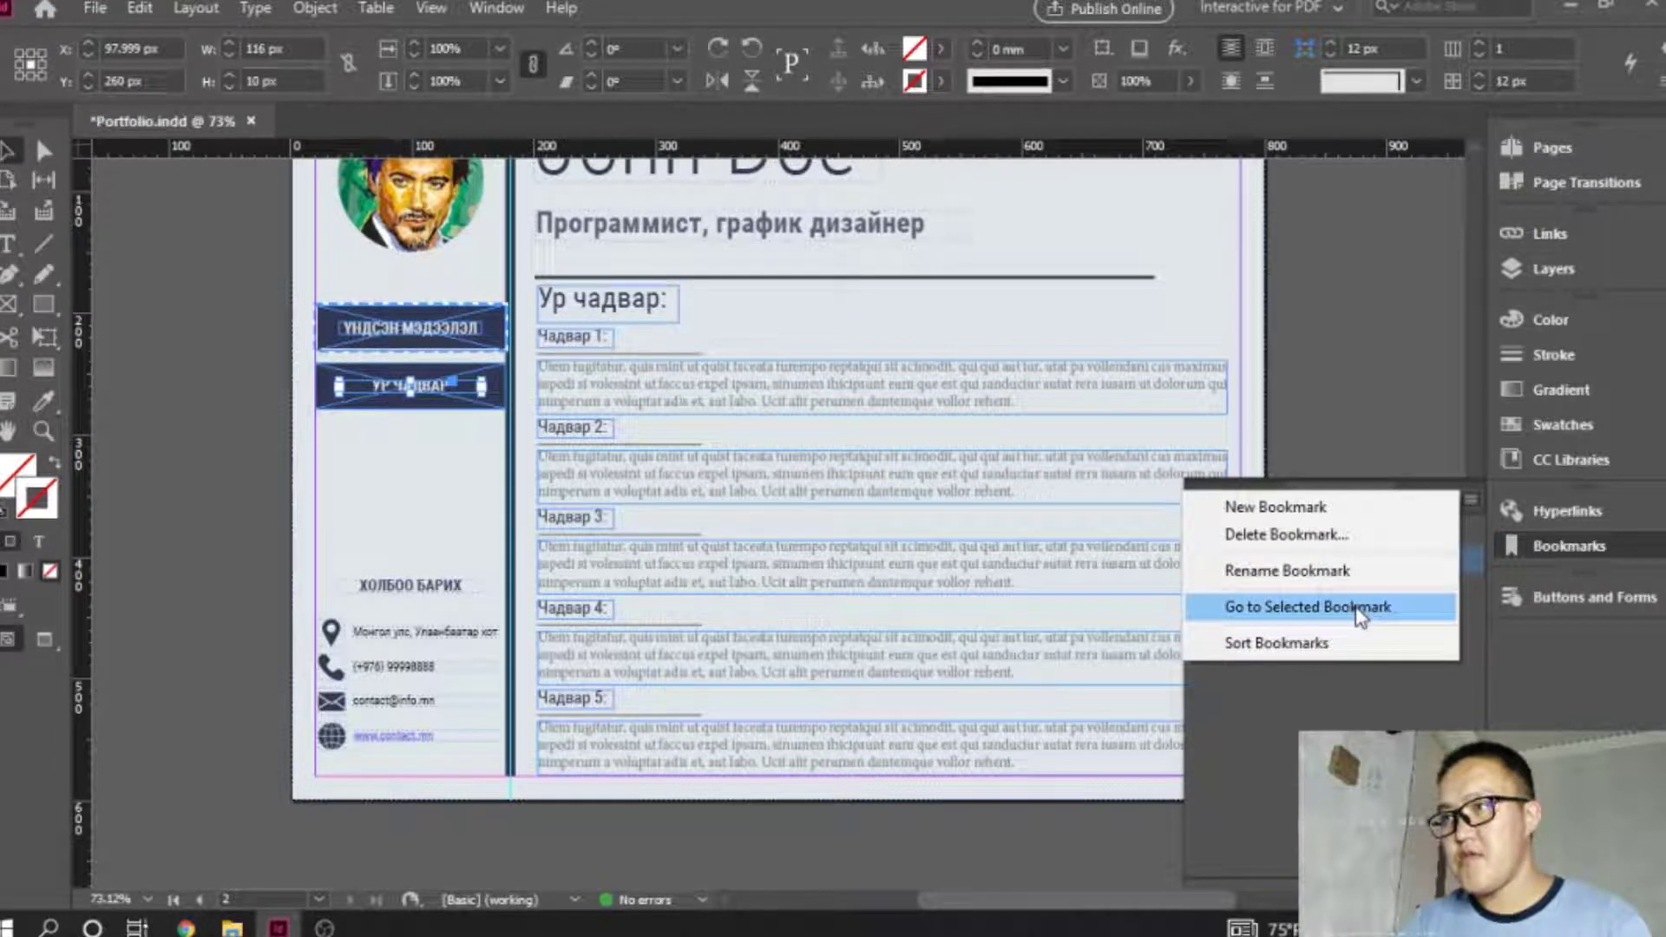
left_click(1328, 570)
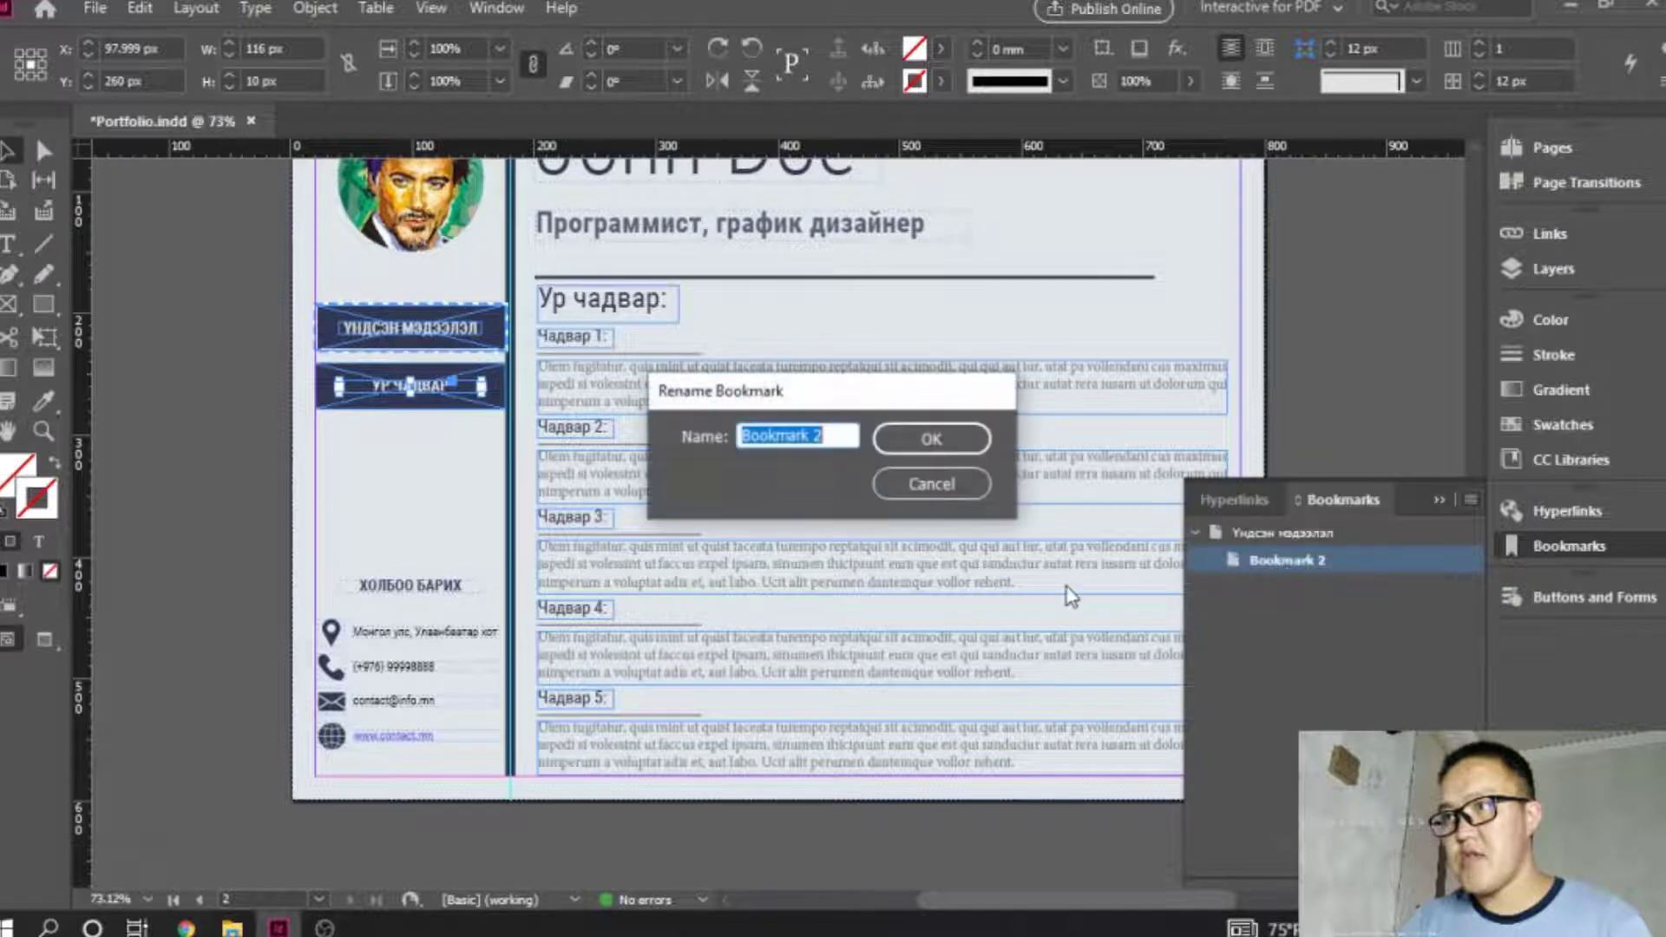
key("BackSpace")
type("Ү")
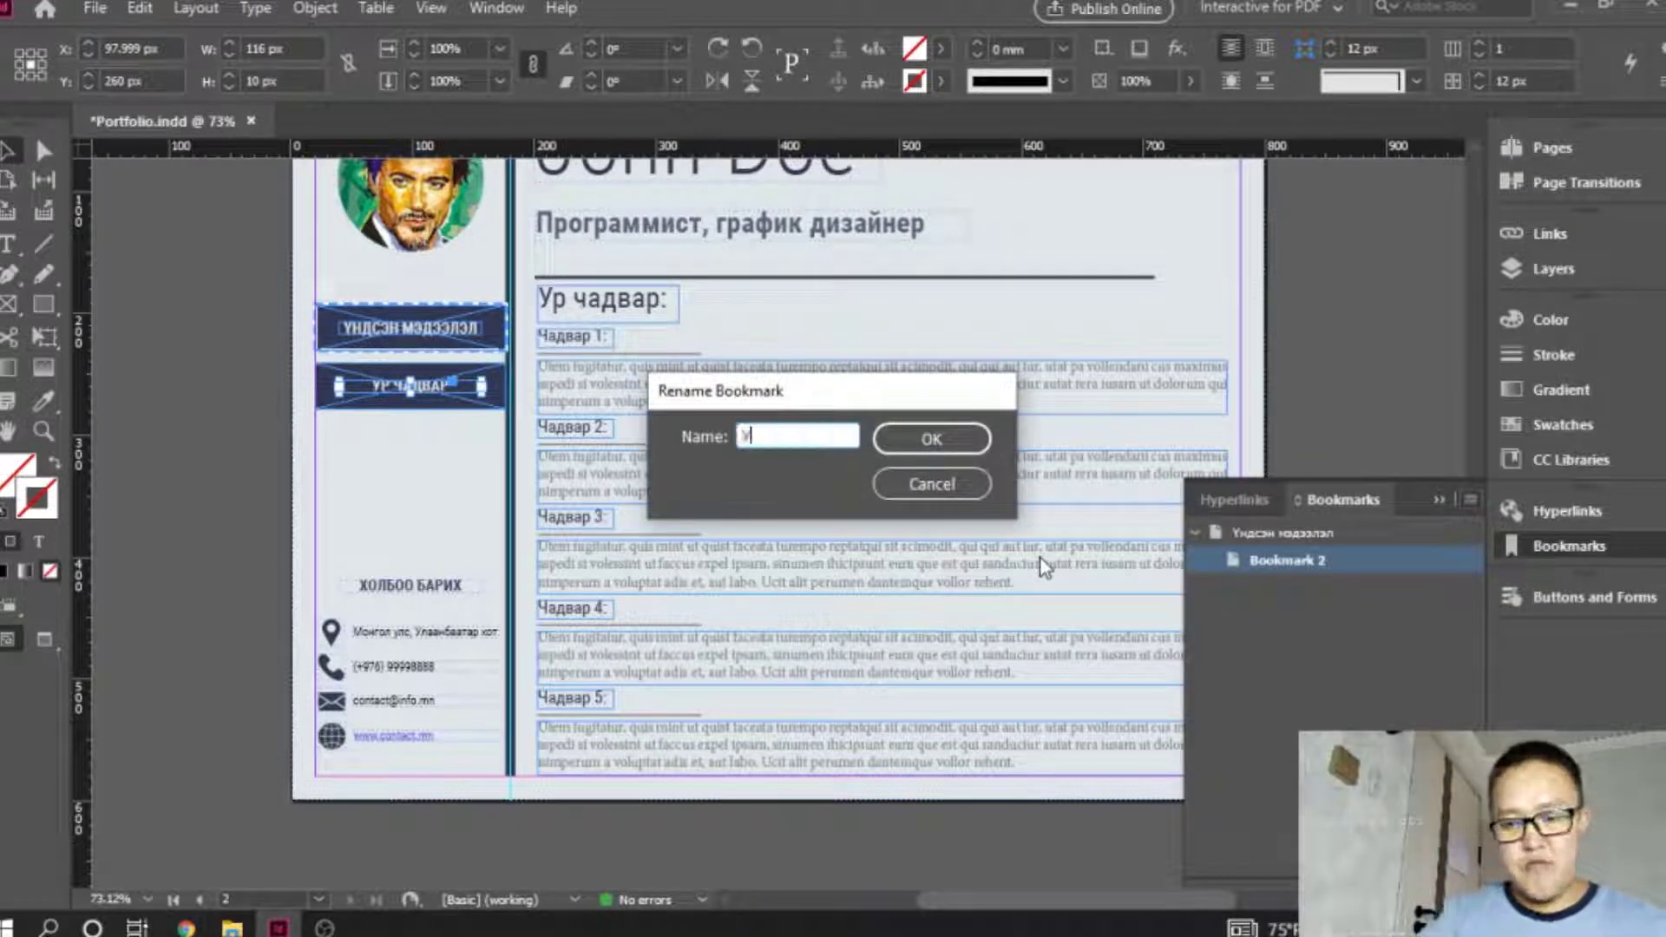
type("р Ч")
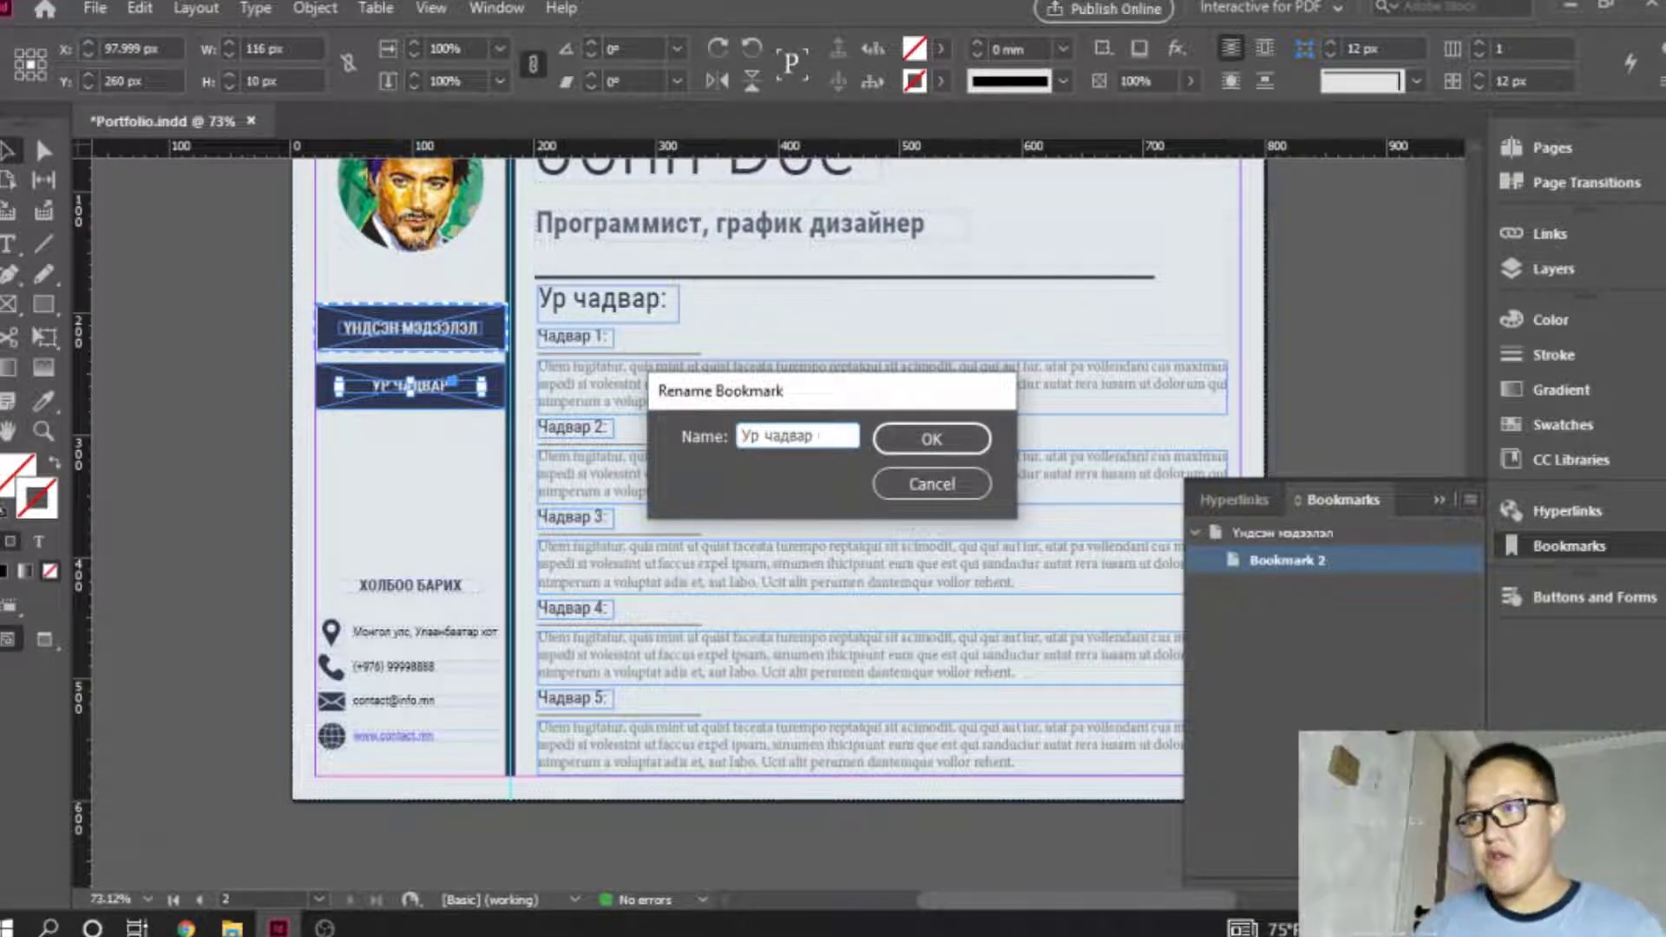
key("Return")
Check the document's hyperlinks and bookmarks, deselect the text frame, and save the document.
left_click(1243, 500)
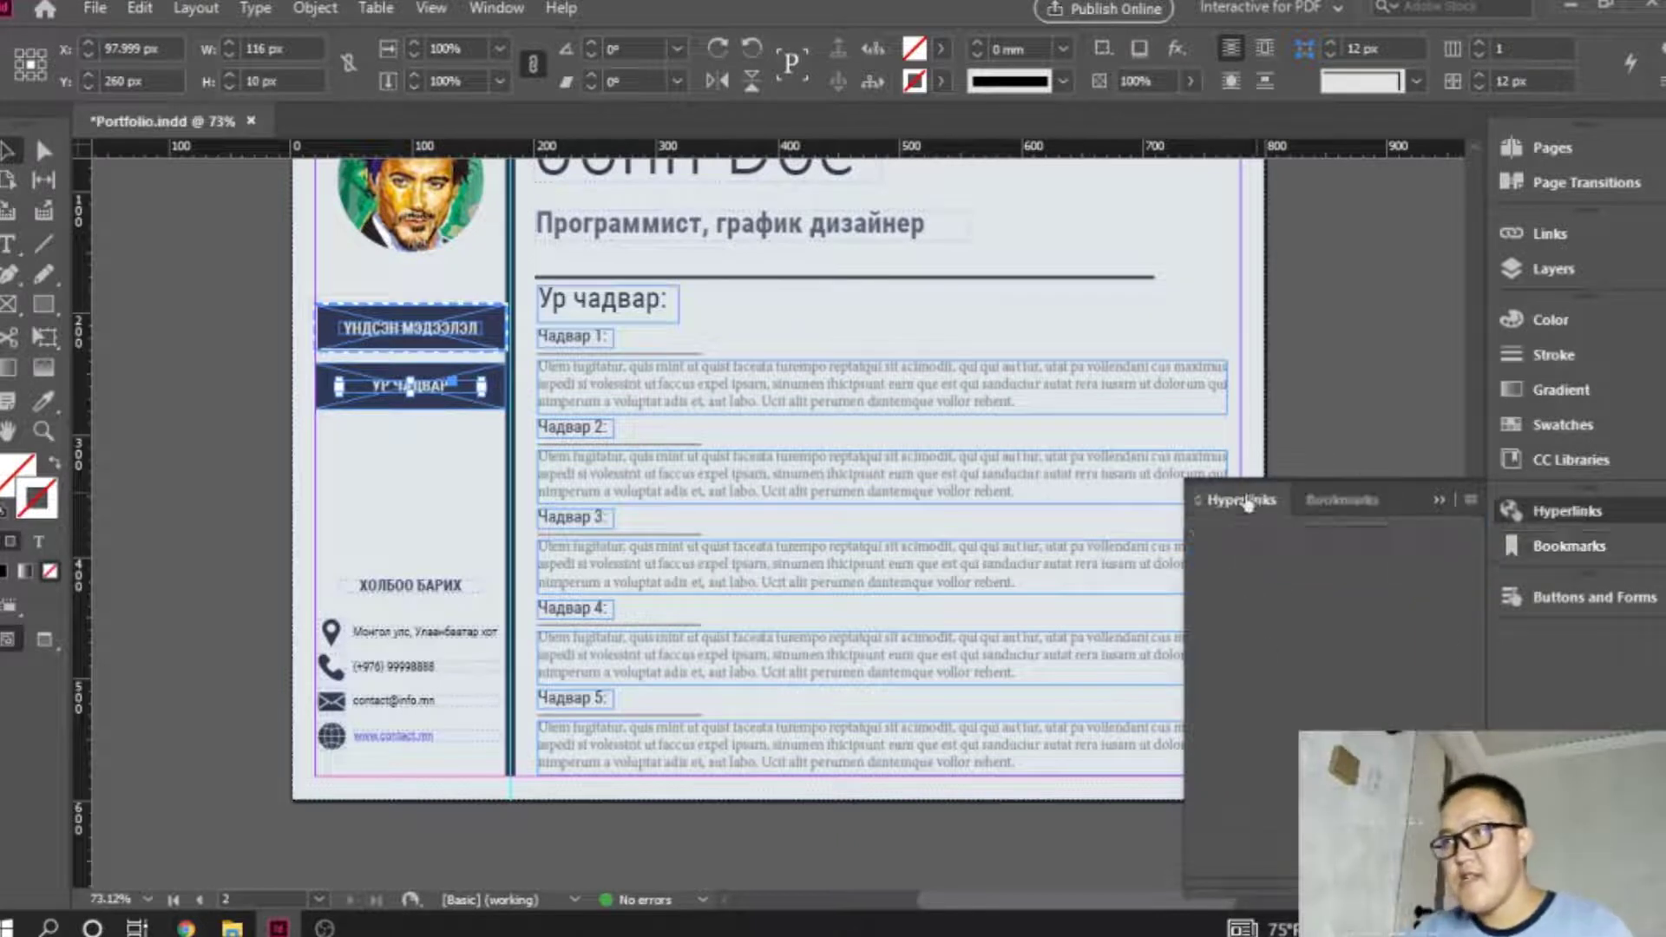
left_click(1358, 500)
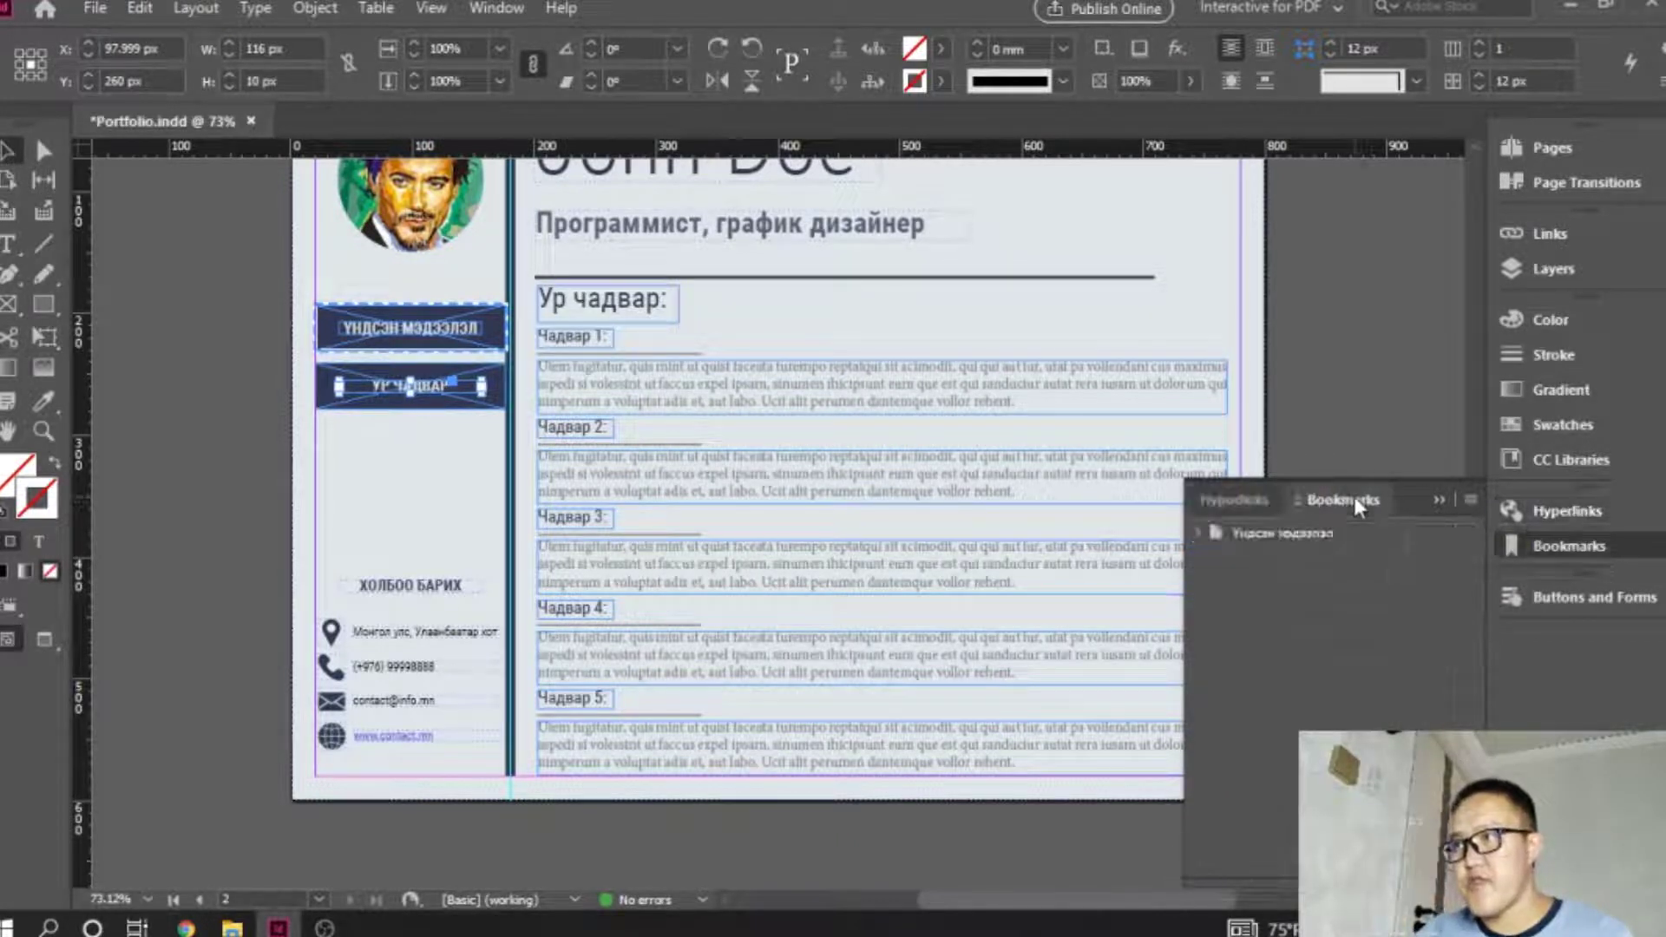
left_click(1230, 506)
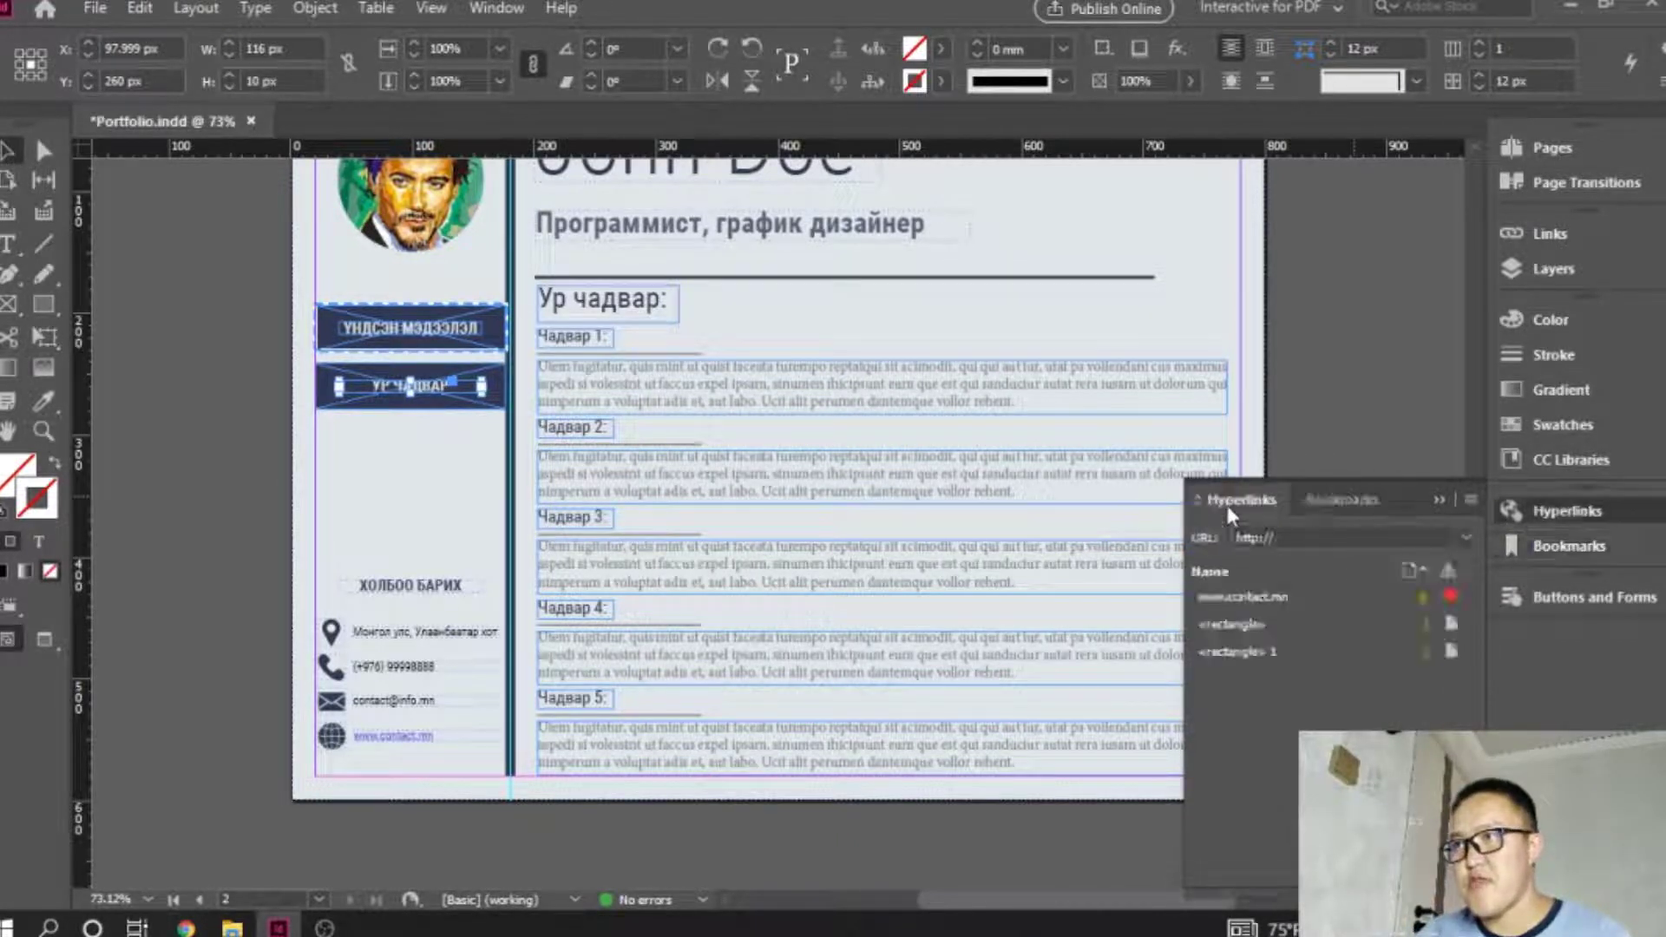
left_click(1440, 500)
left_click(1316, 468)
key("ctrl+s")
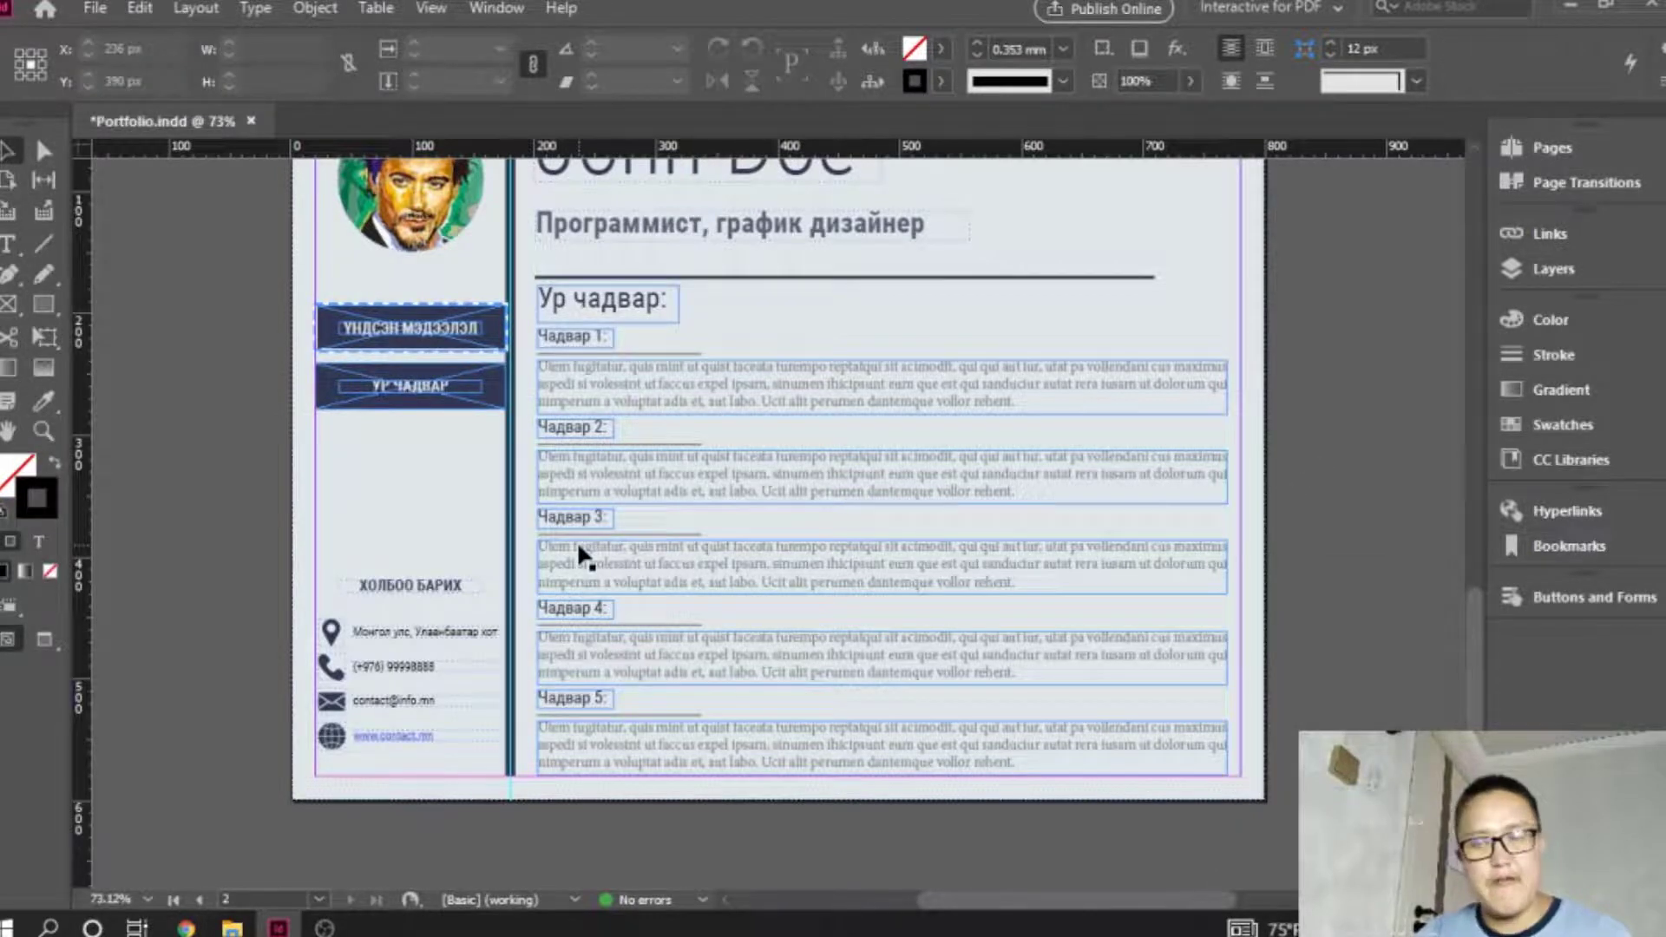
Export all pages as an Adobe PDF (Print) file named Portfolio in the Portfolio folder, with bookmarks and hyperlinks included.
scroll(580, 554, "up", 4)
scroll(580, 553, "down", 2)
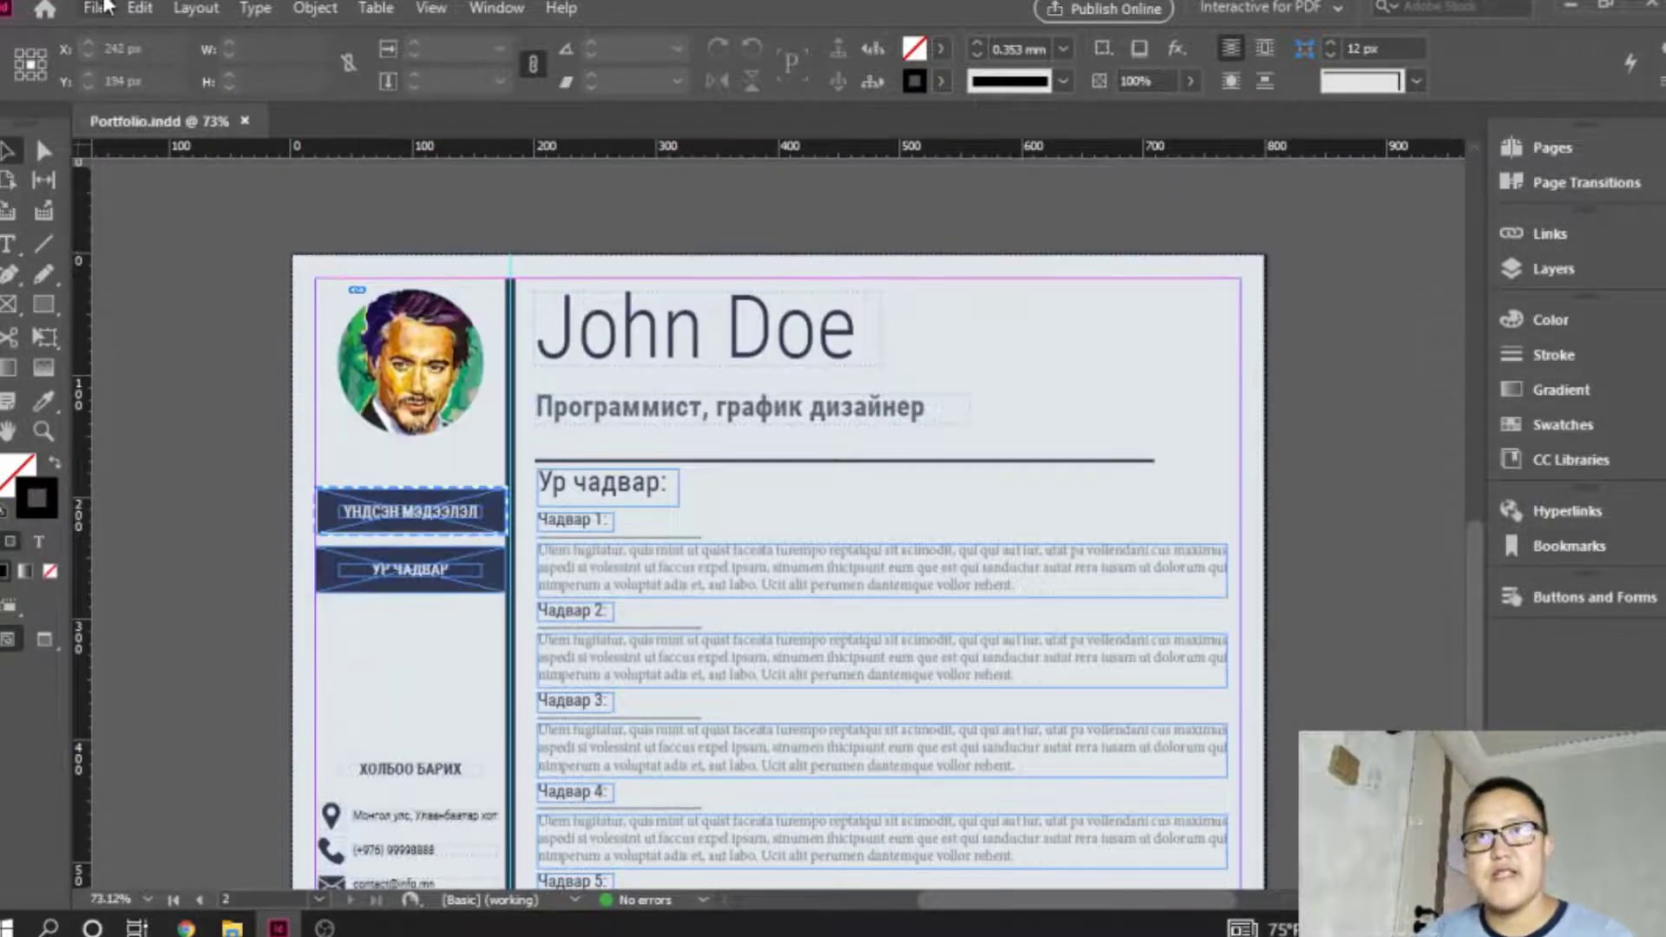
left_click(95, 10)
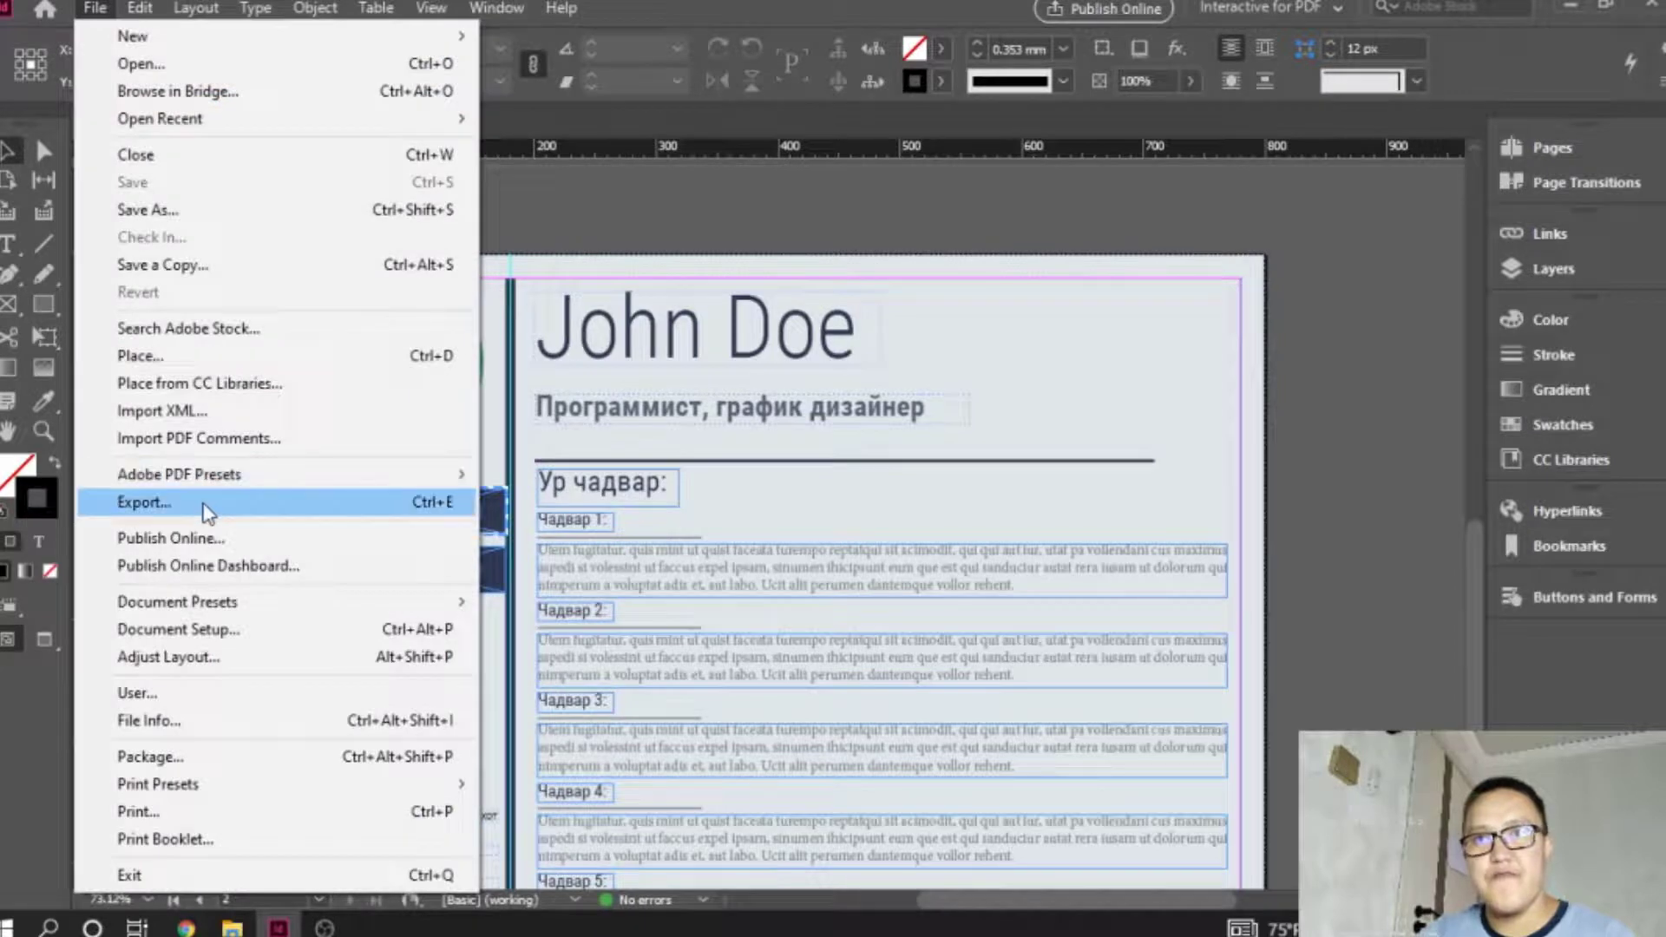
left_click(205, 503)
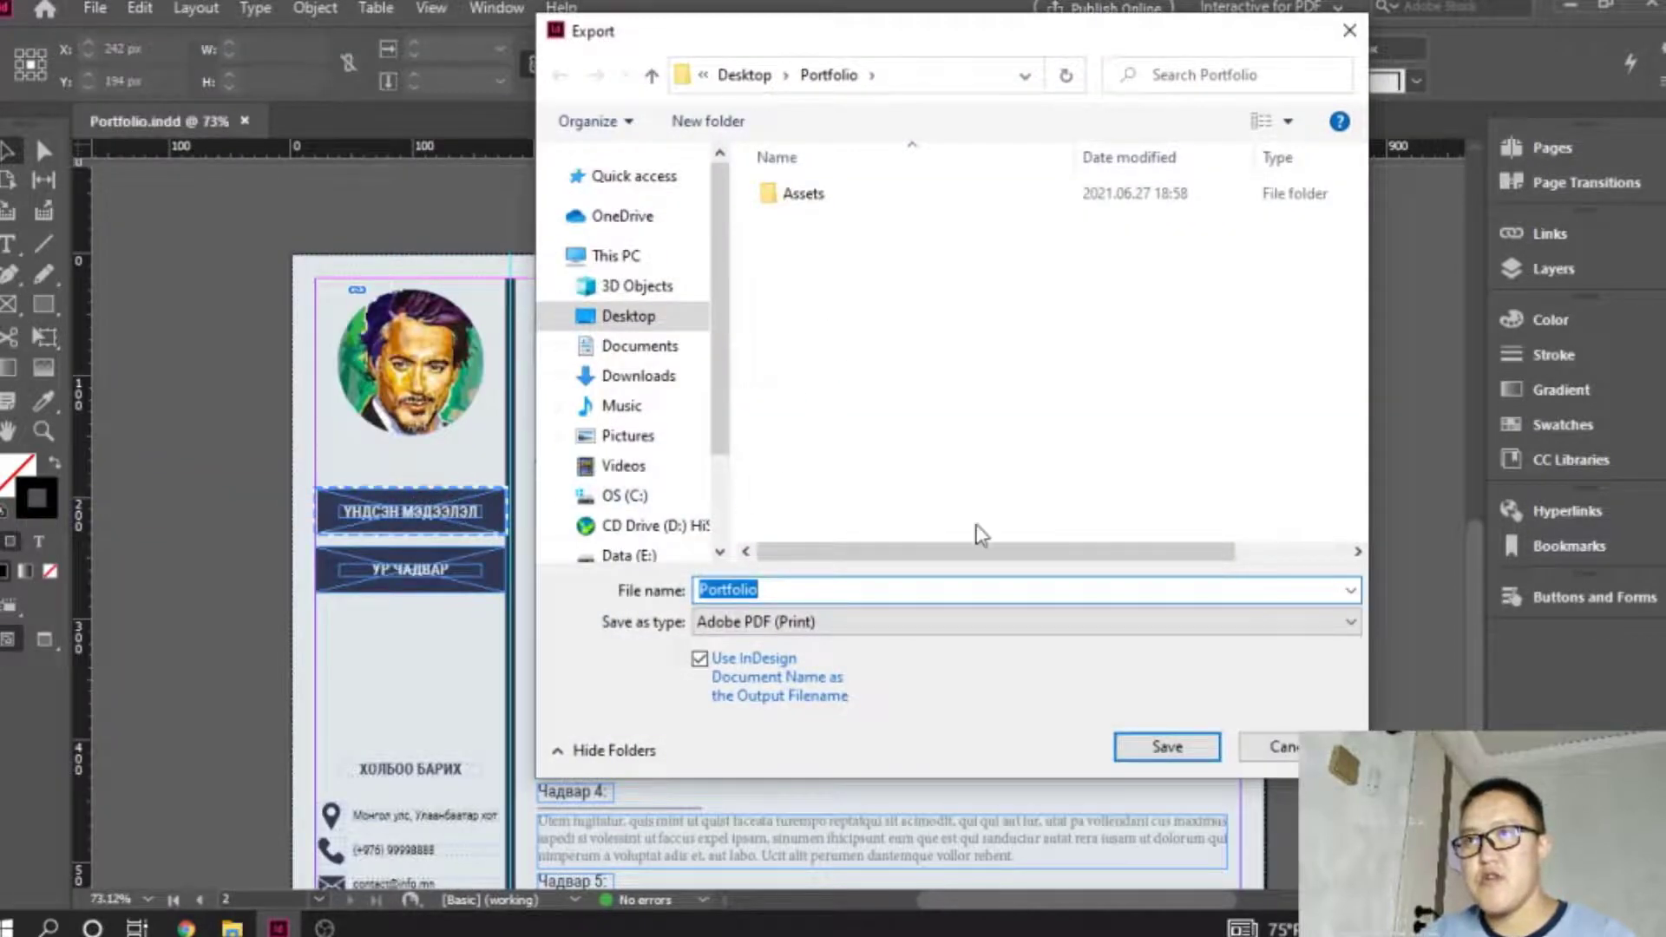
left_click(1173, 753)
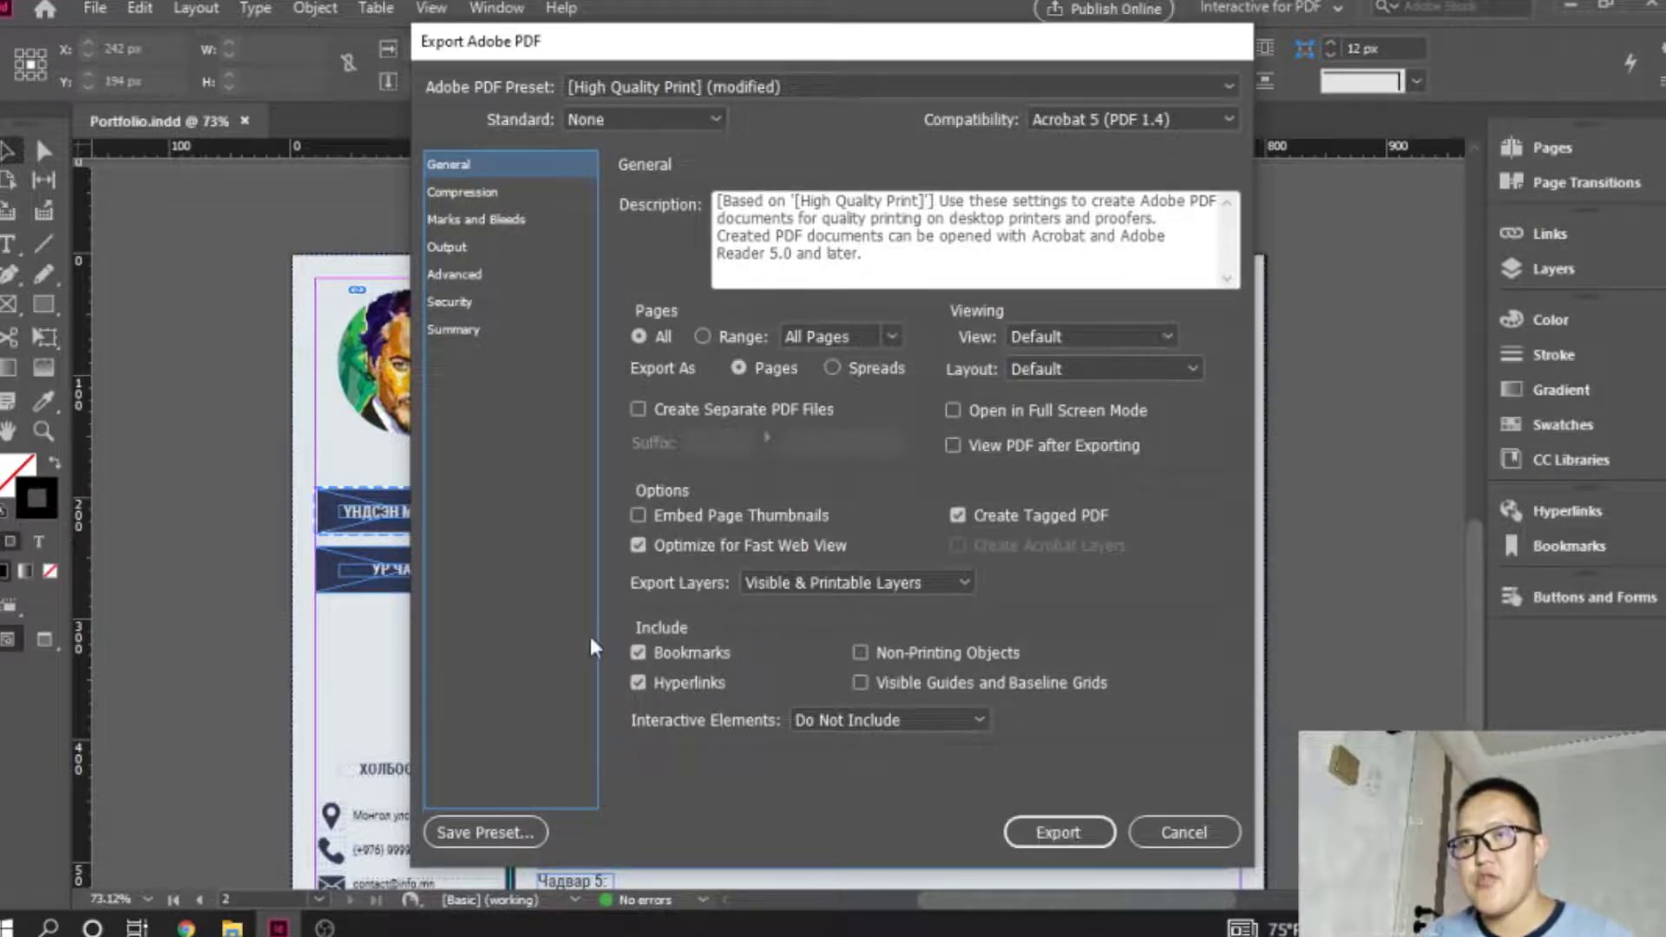
left_click(1024, 831)
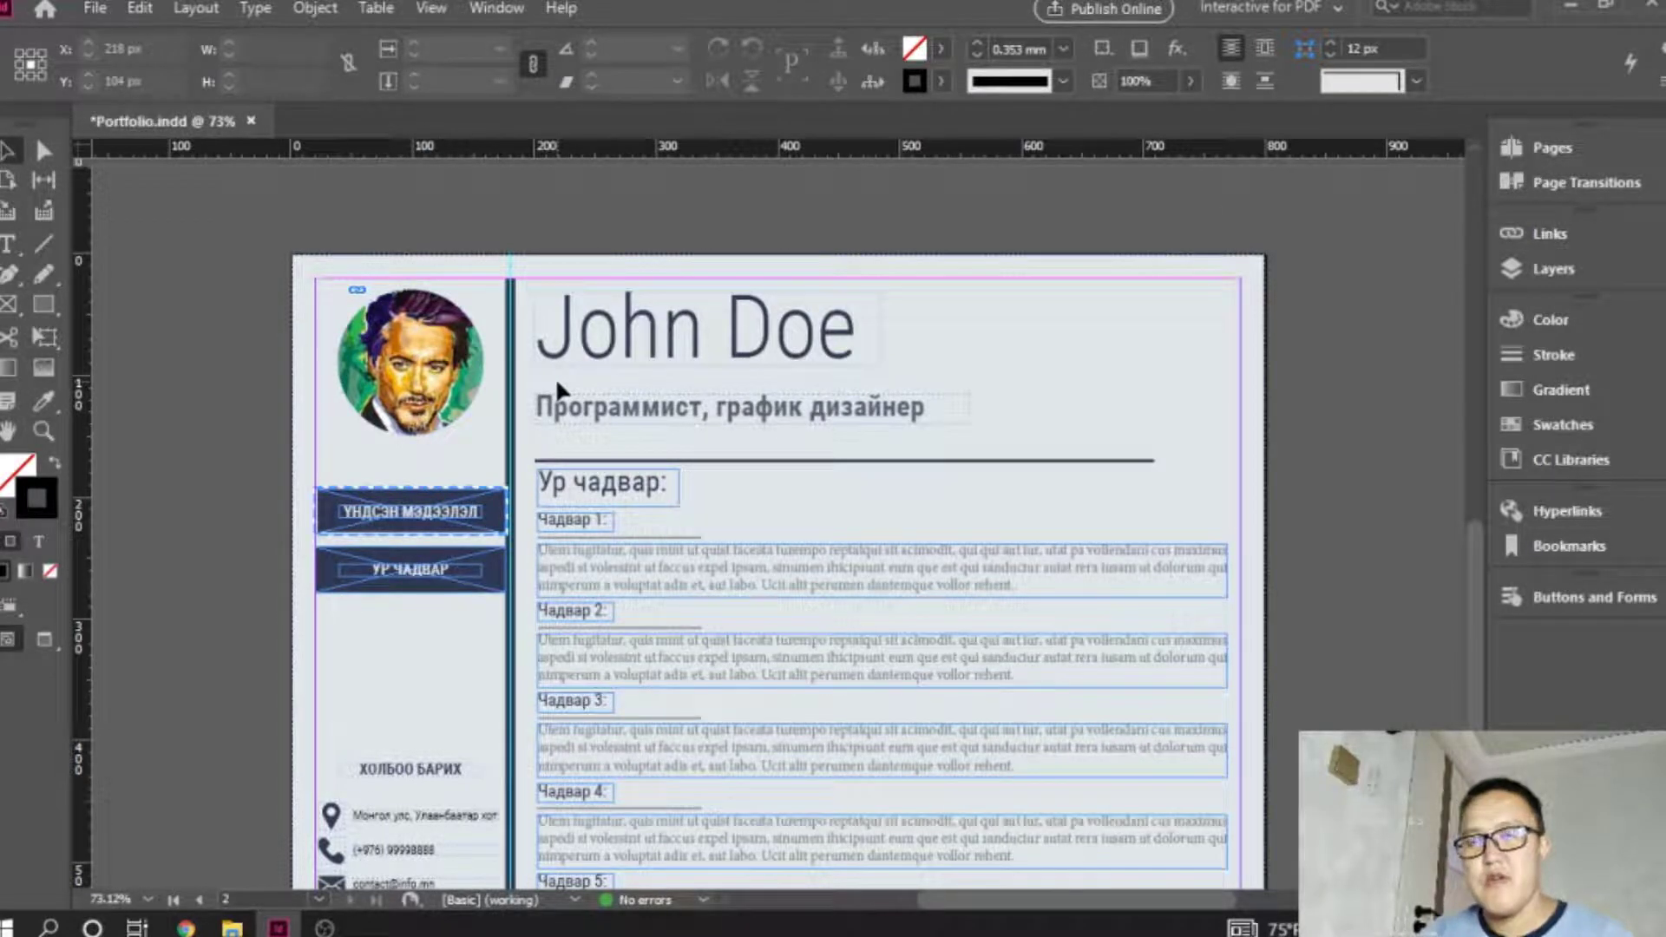
Switch to File Explorer and open the exported Portfolio PDF from the Portfolio folder on the Desktop.
mouse_move(231, 925)
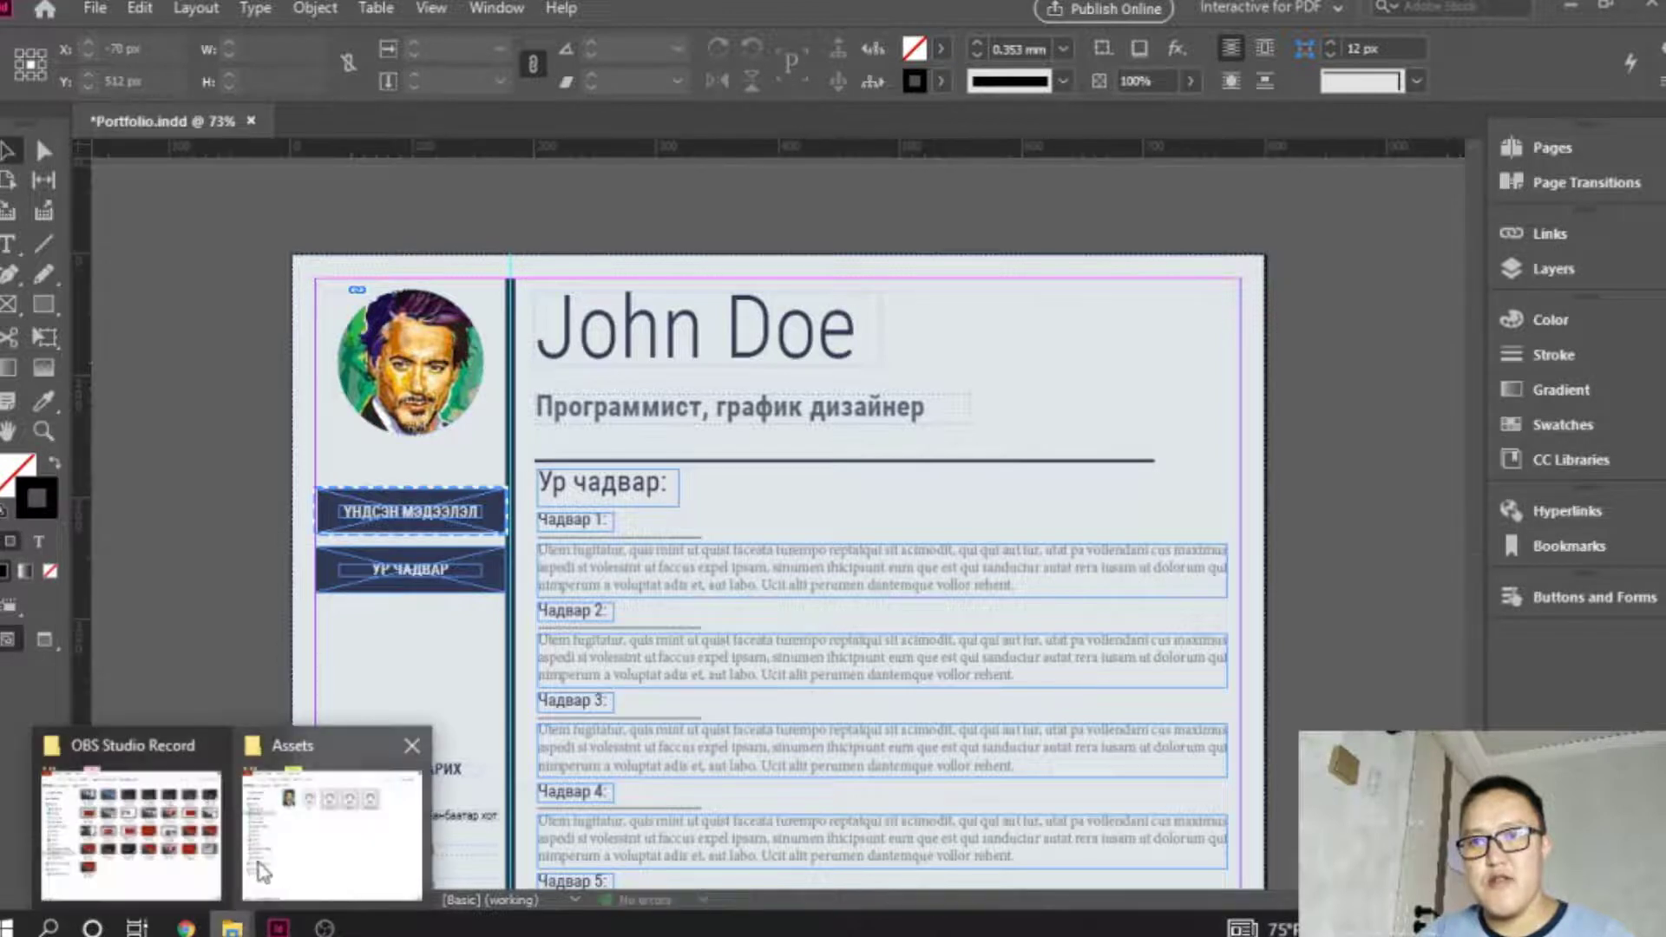
left_click(358, 857)
left_click(714, 83)
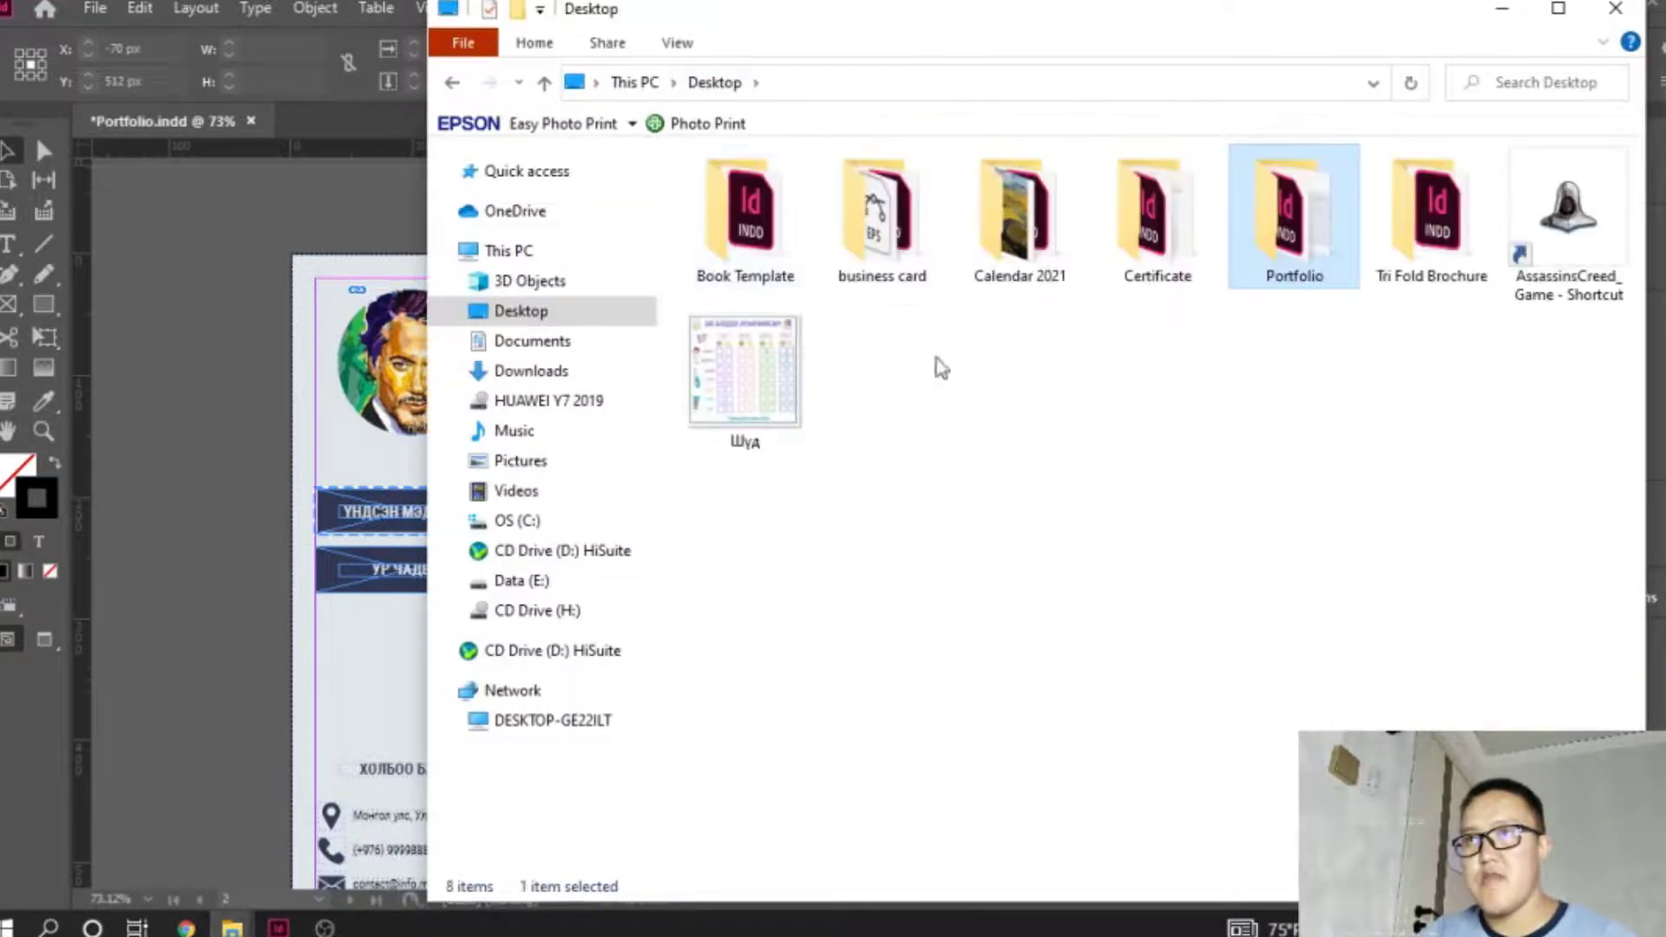
double_click(1302, 260)
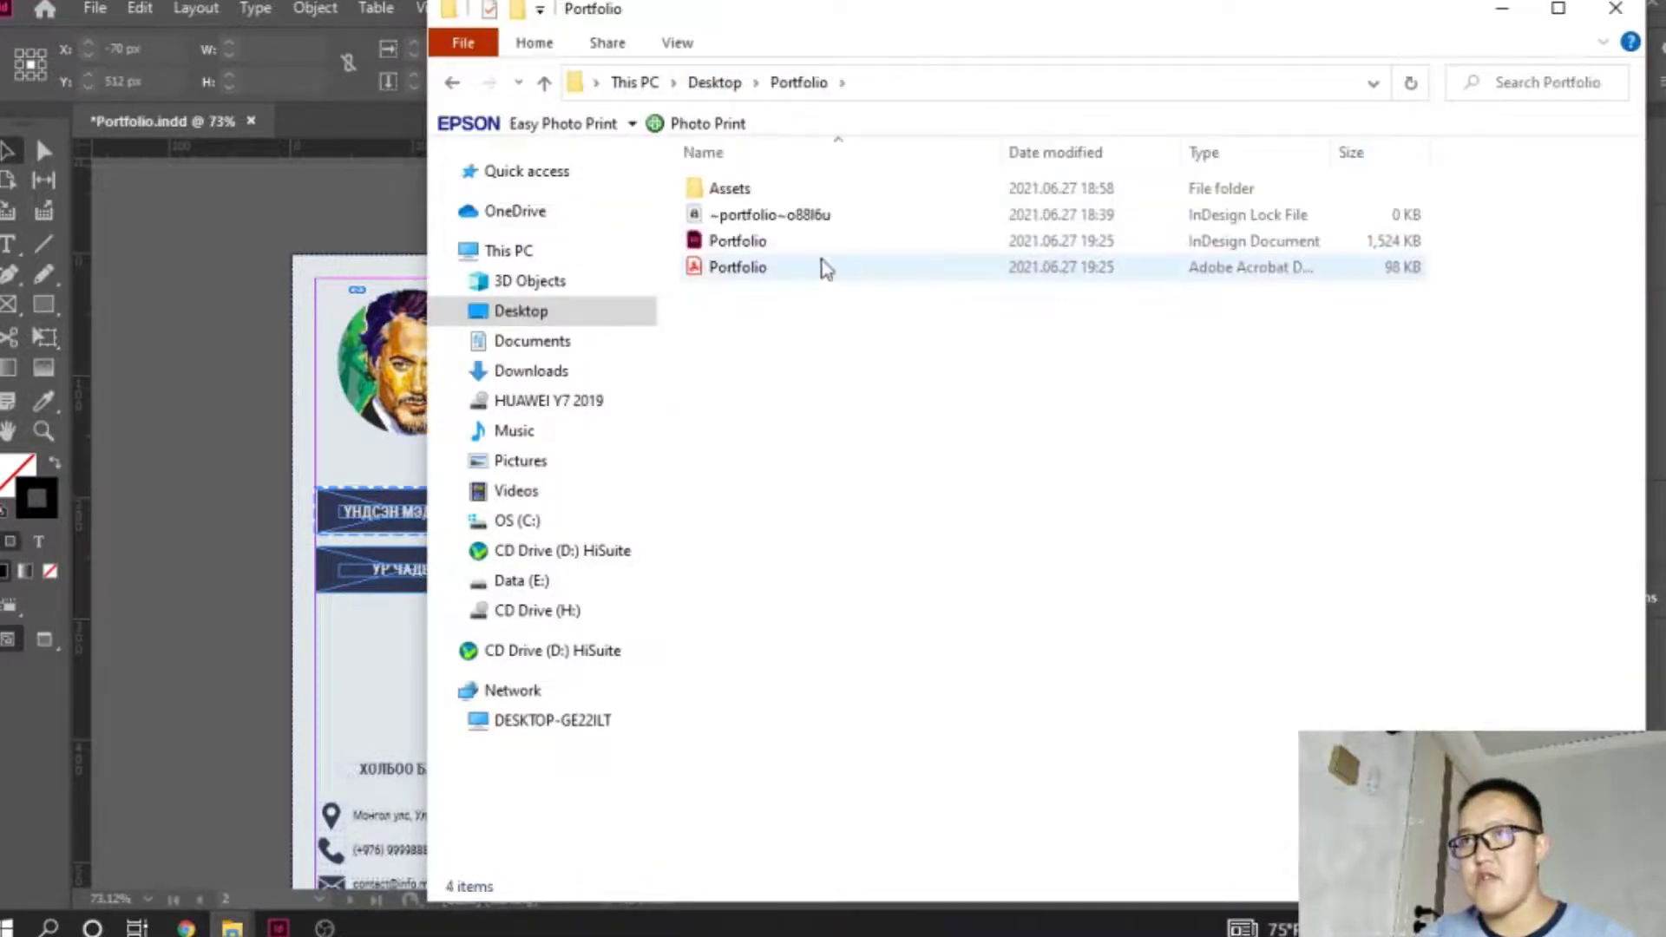
double_click(740, 268)
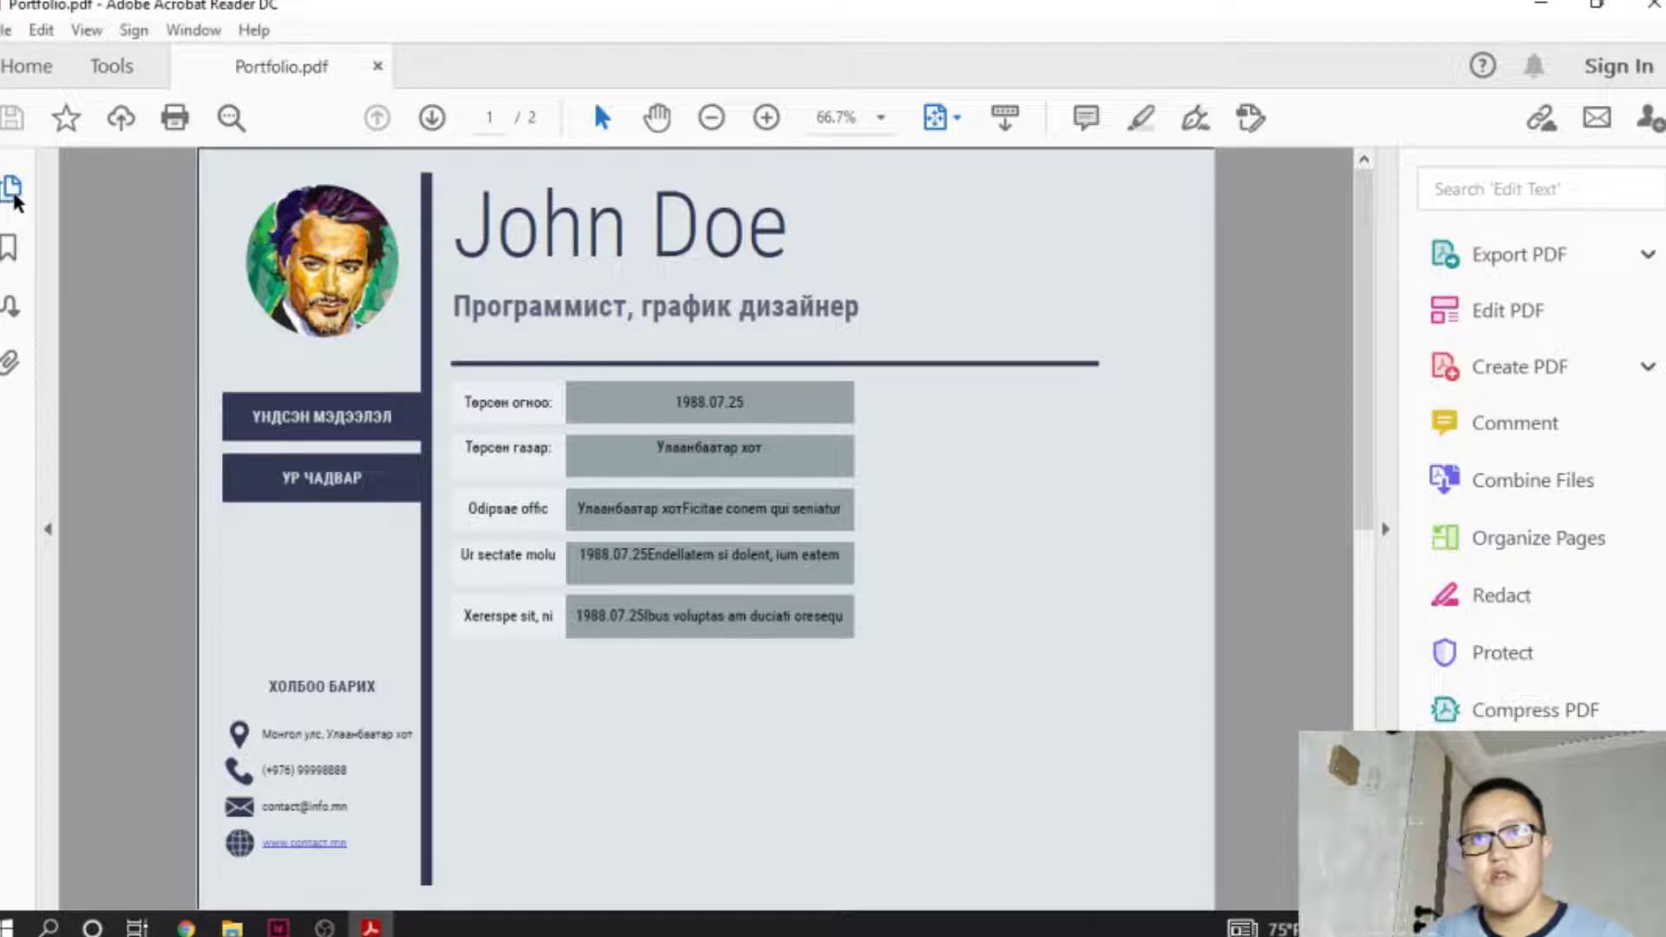
Check the PDF's page thumbnails and test whether the "Үндсэн мэдээлэл" and "Ур чадвар" bookmarks jump to their pages.
left_click(14, 197)
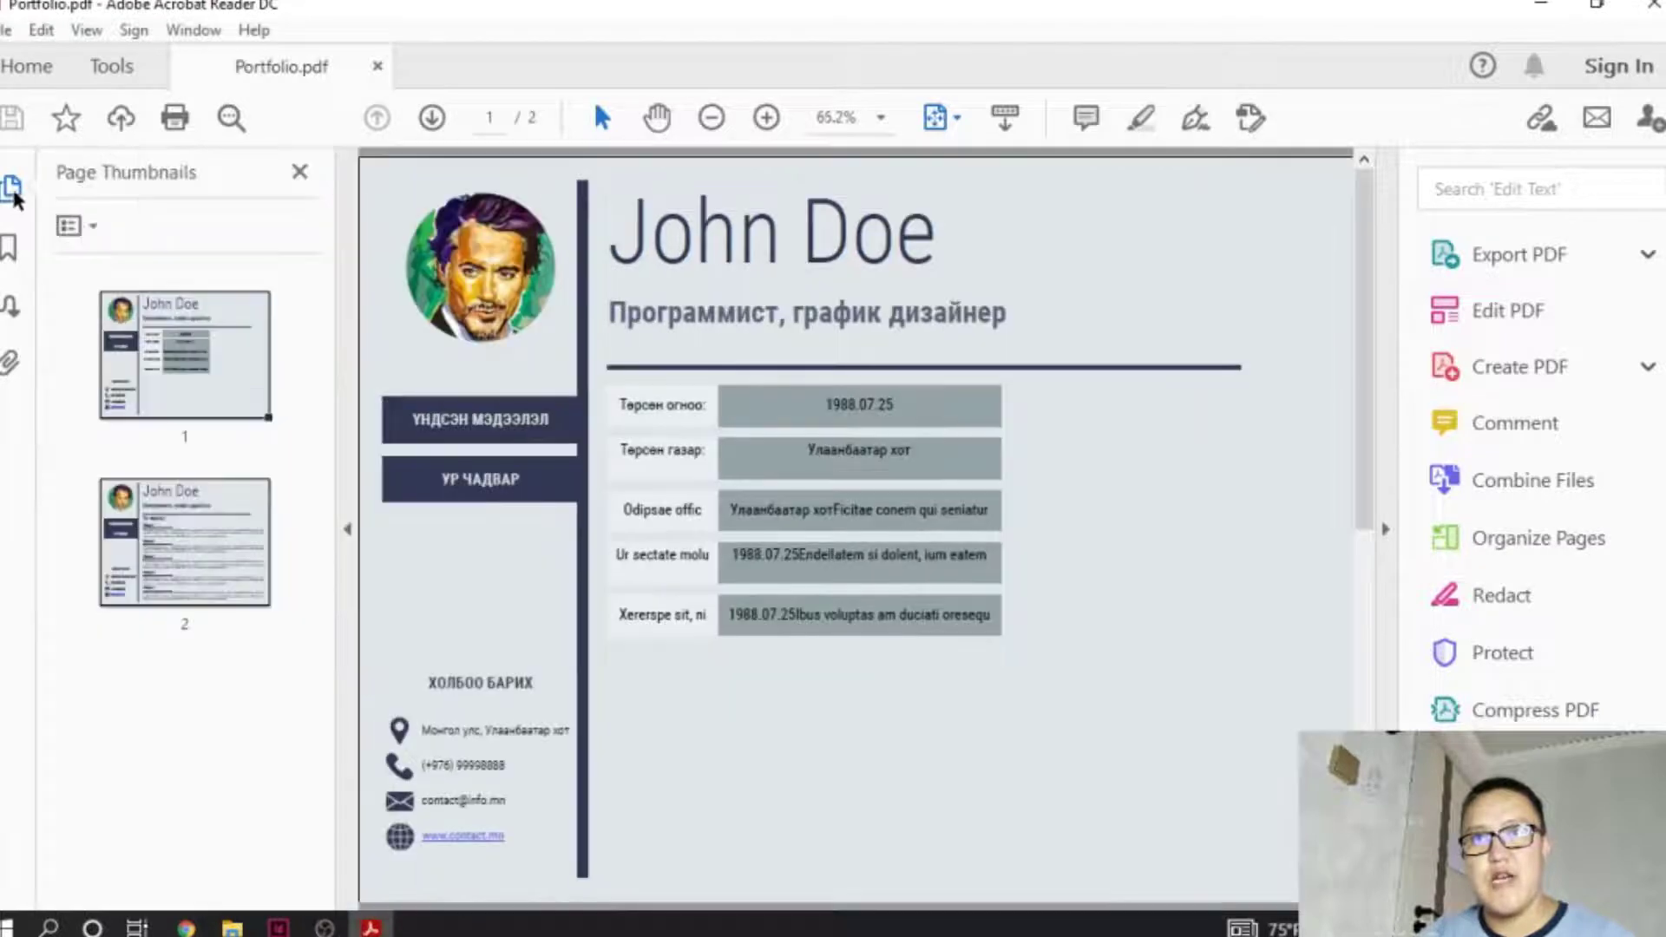
left_click(9, 201)
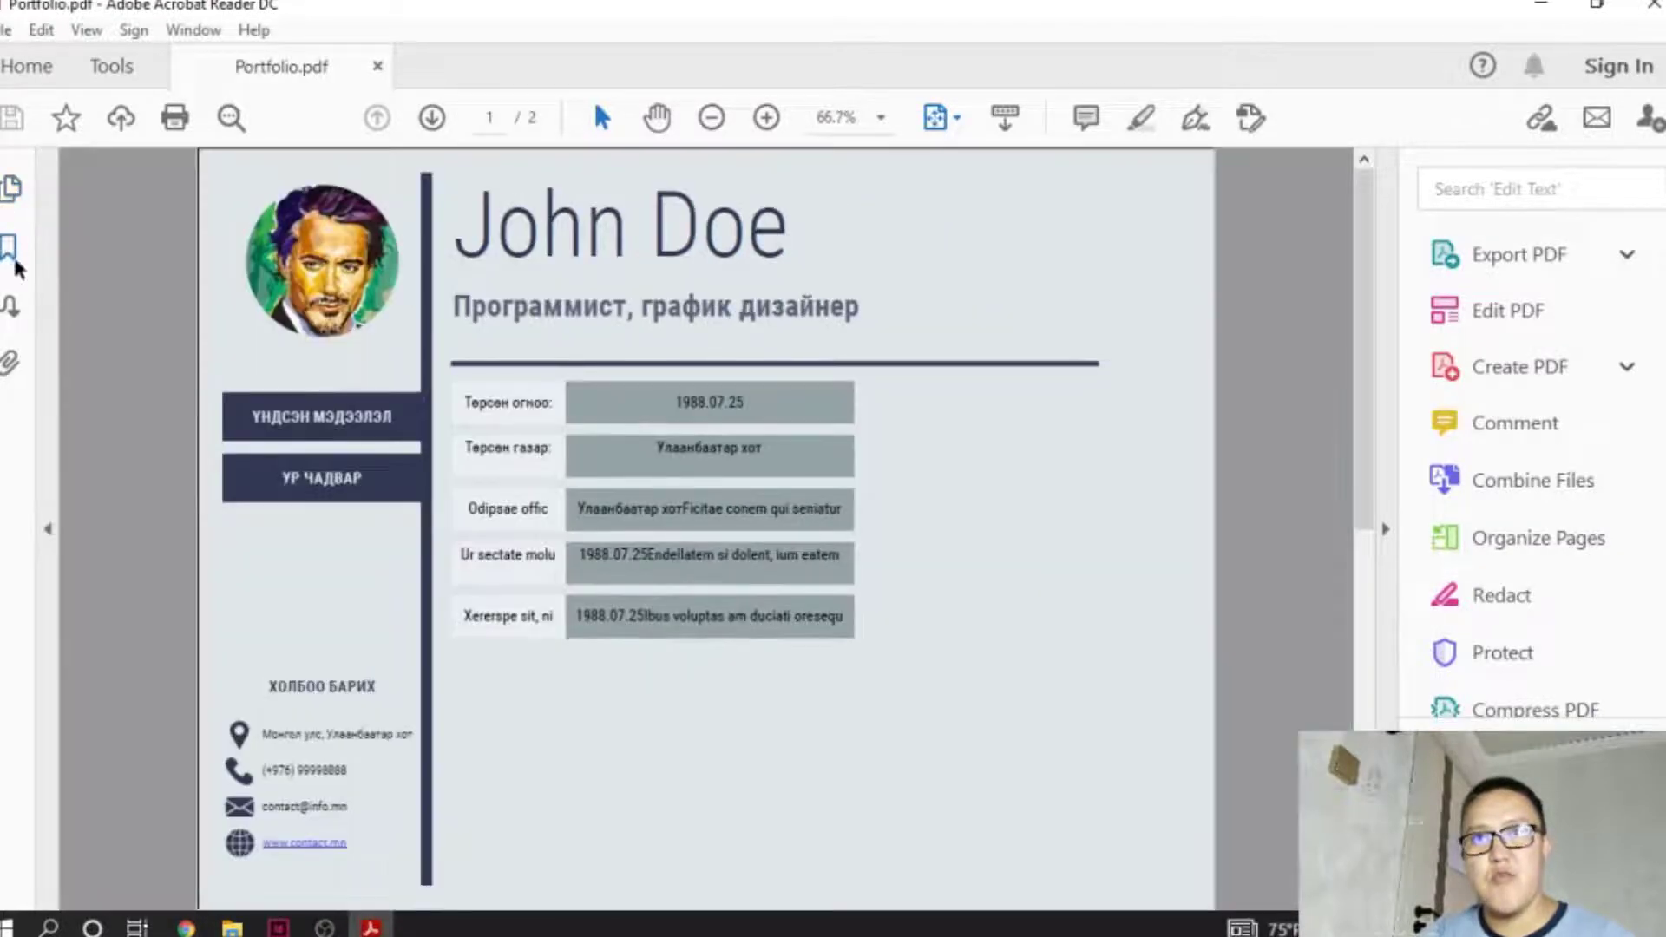
left_click(9, 252)
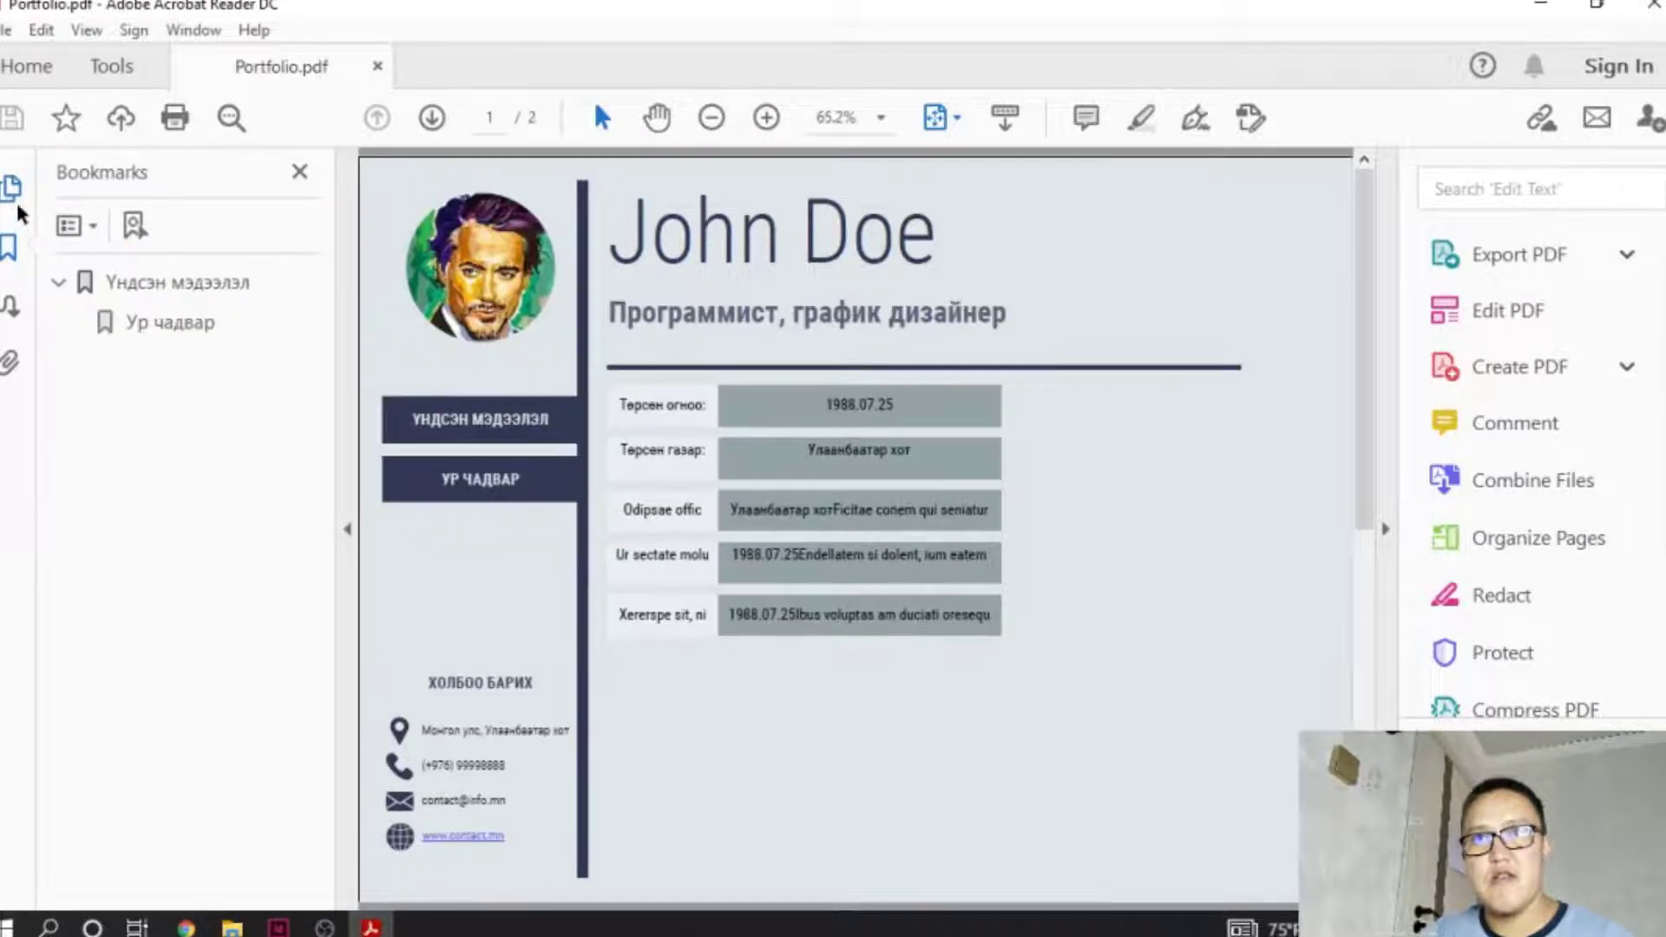
left_click(162, 324)
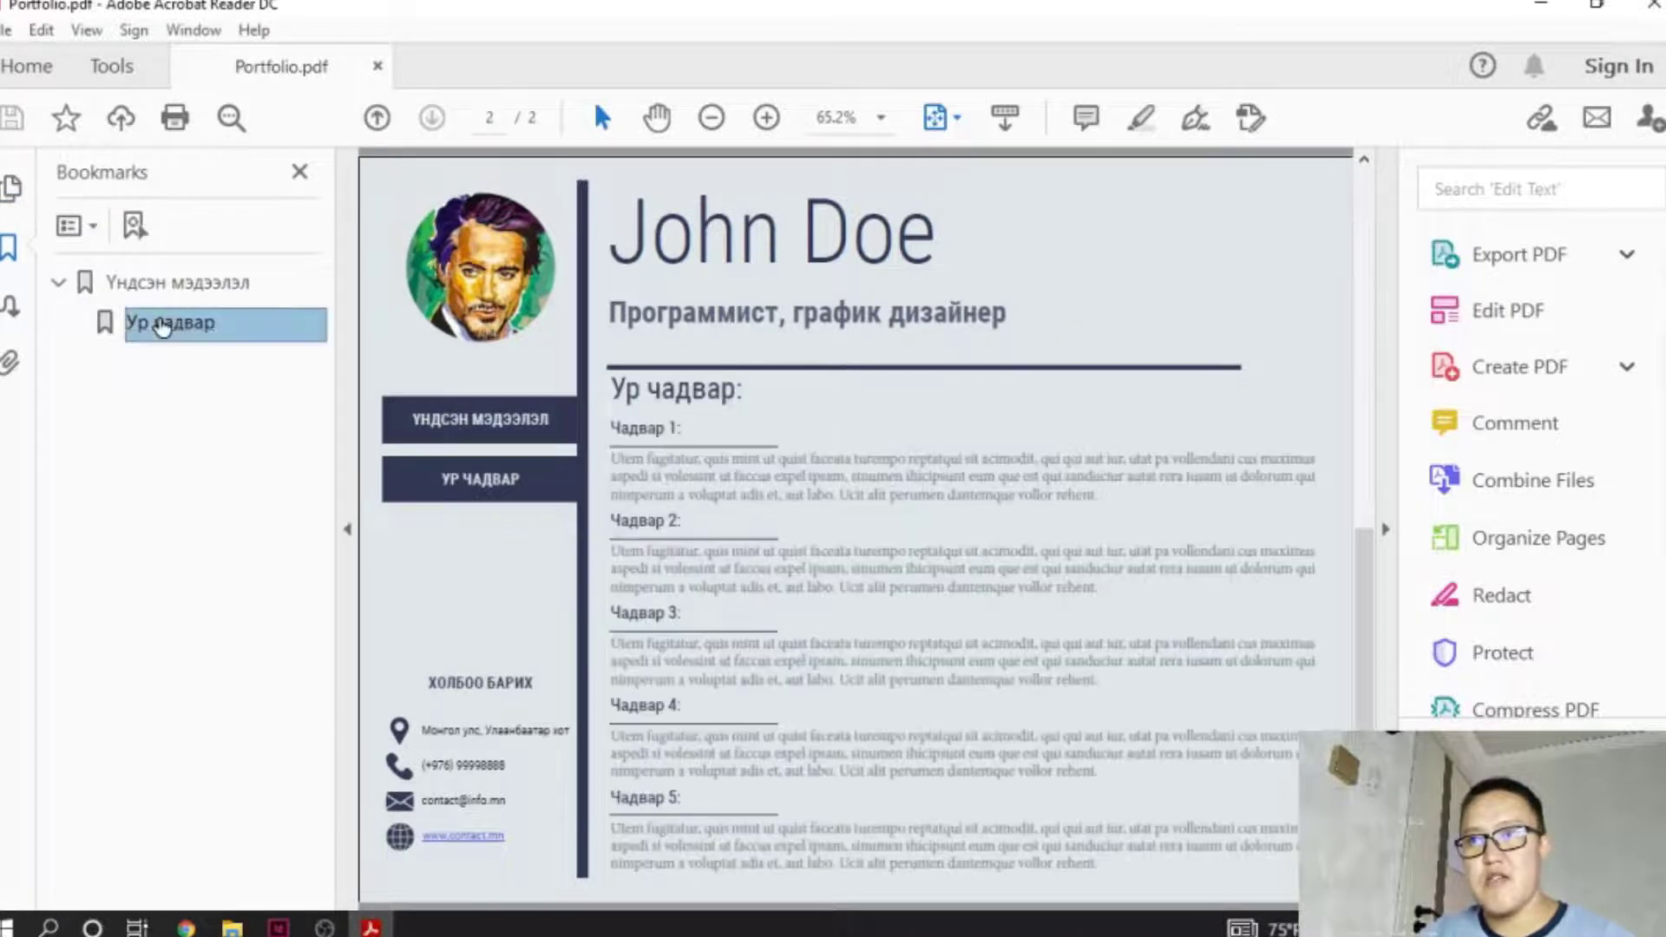
left_click(161, 284)
left_click(163, 324)
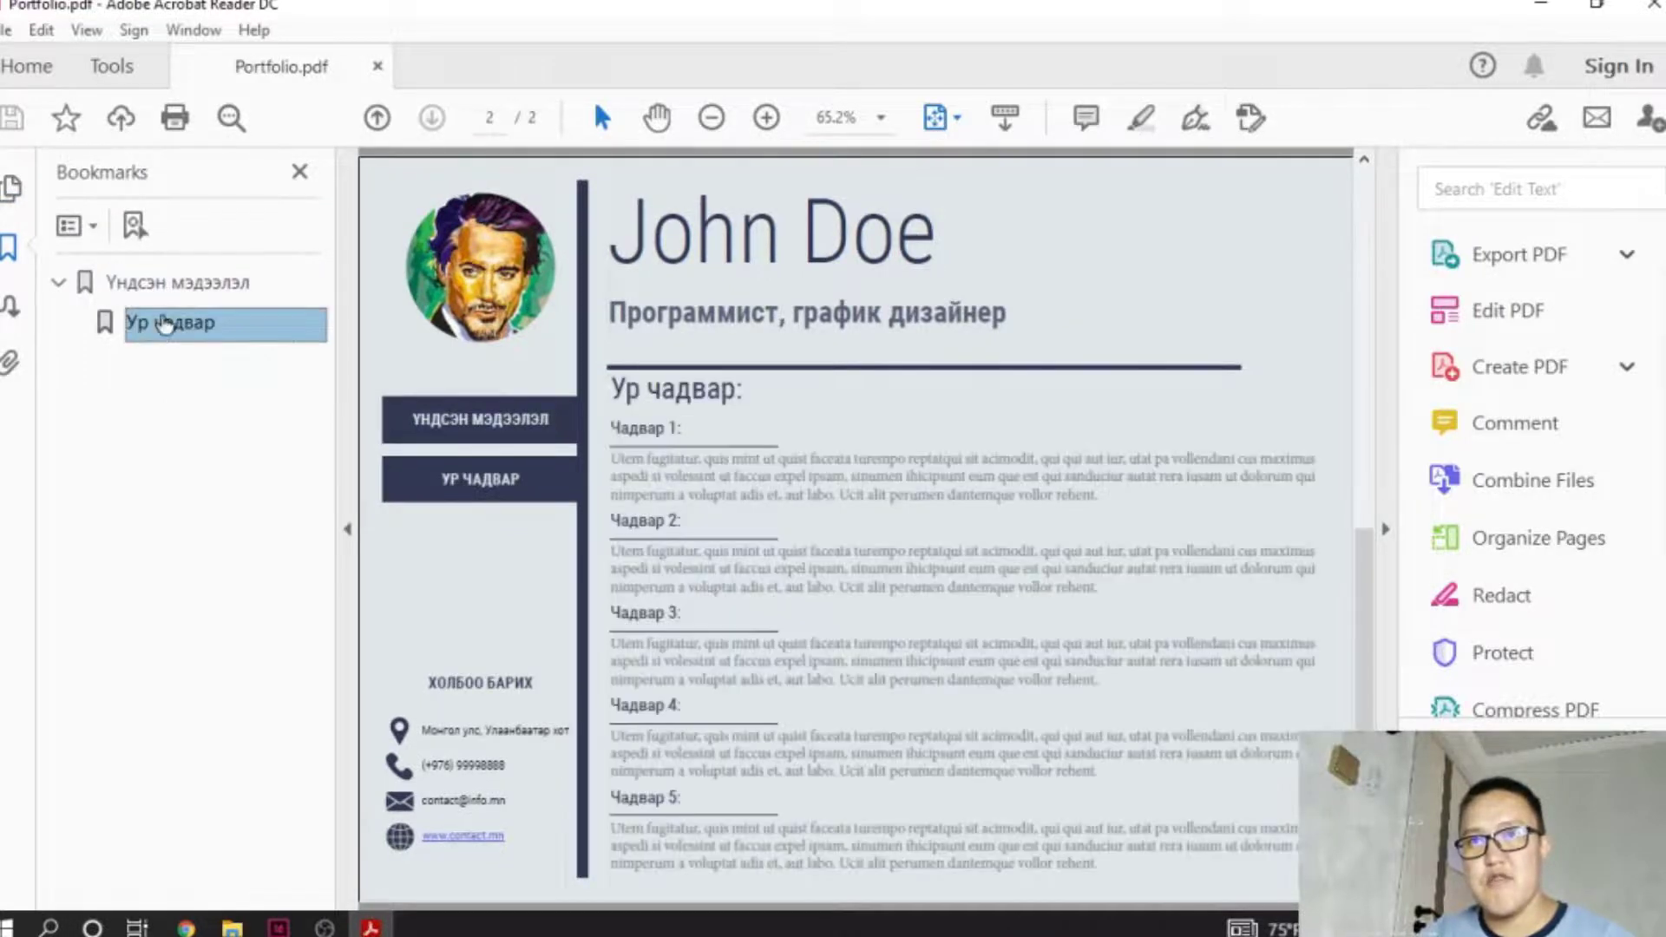
key("Up")
key("Down")
left_click(160, 286)
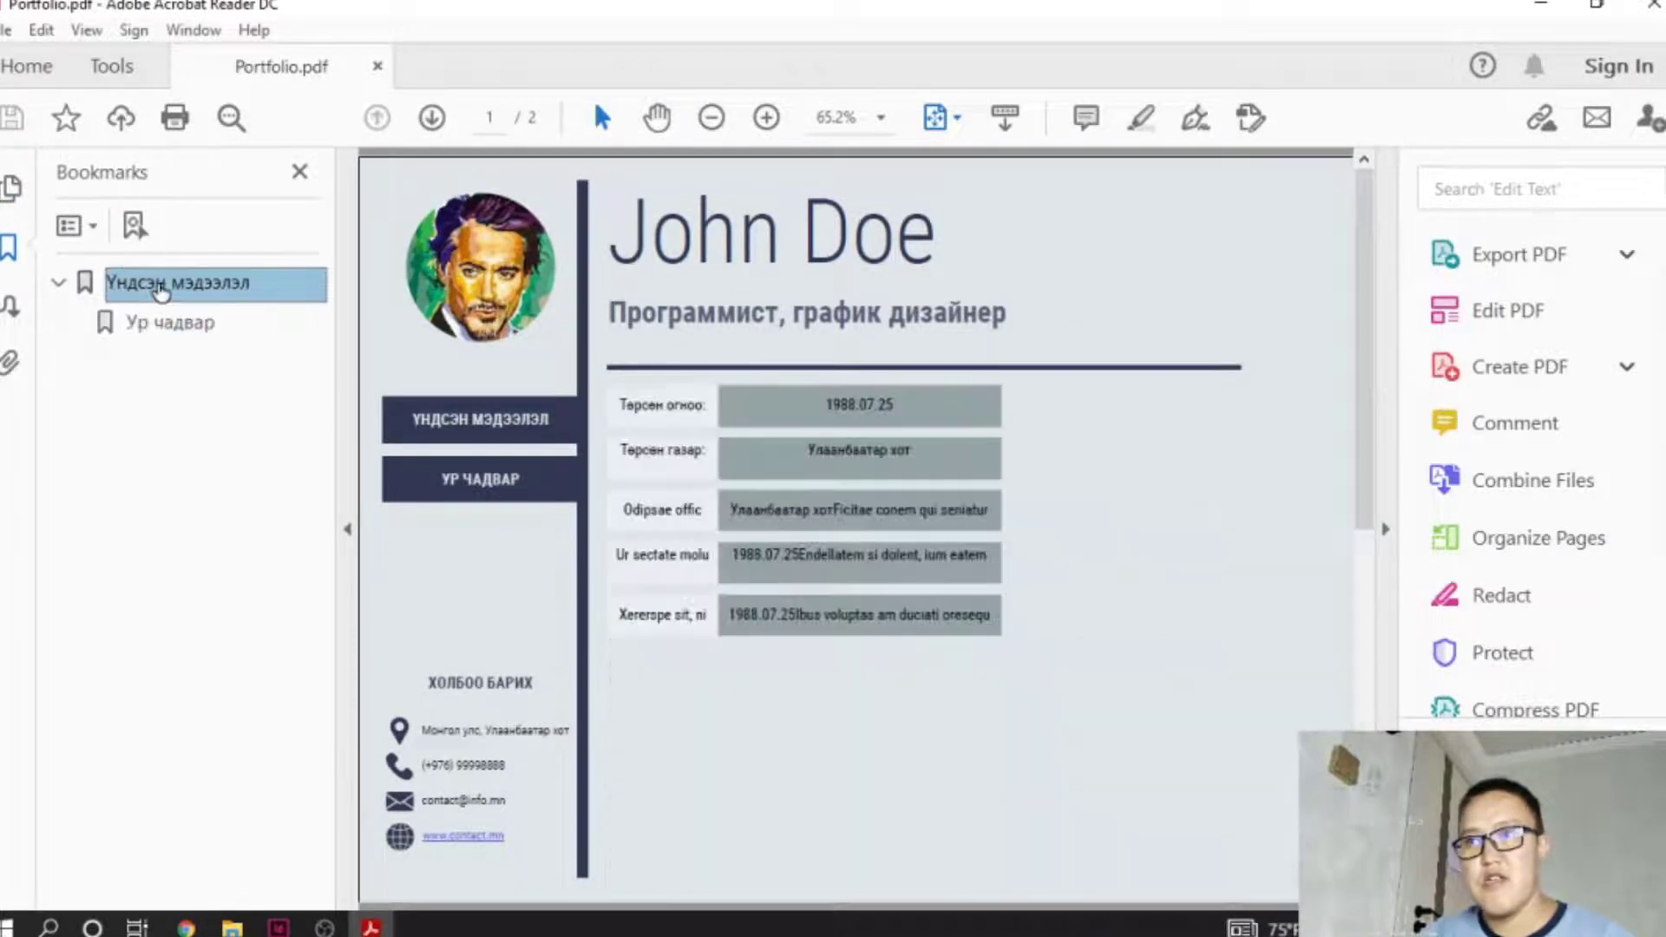
Test the "УР ЧАДВАР" and "ҮНДСЭН МЭДЭЭЛЭЛ" sidebar buttons by moving between the two PDF pages, ending on page 1.
left_click(9, 186)
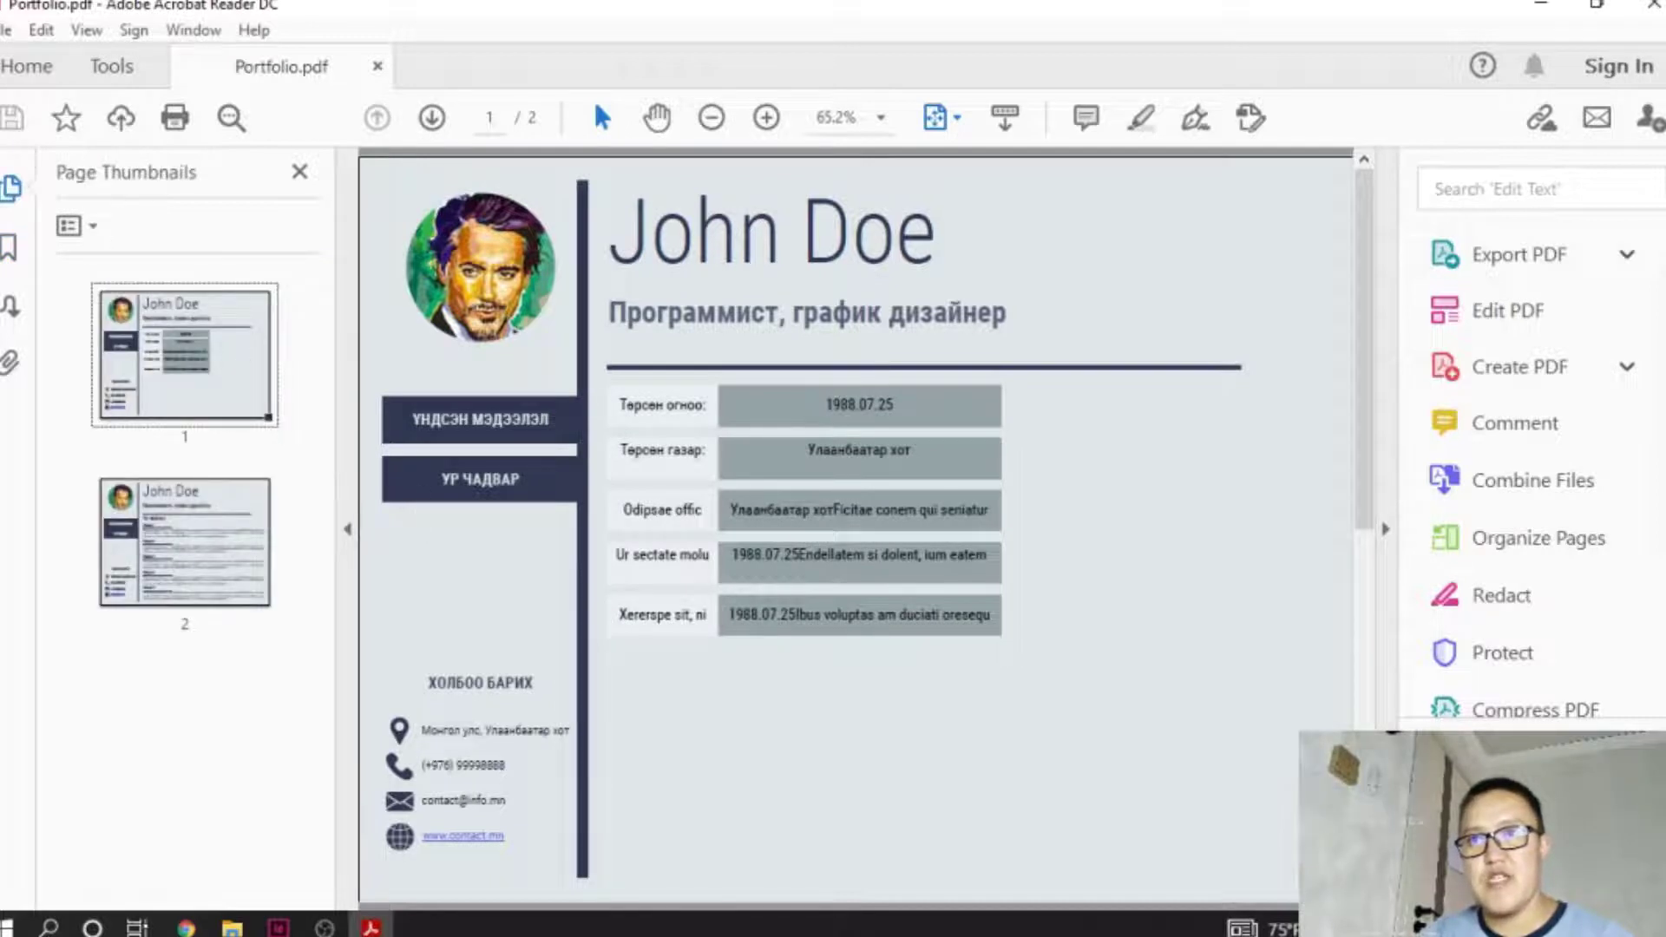
left_click(11, 190)
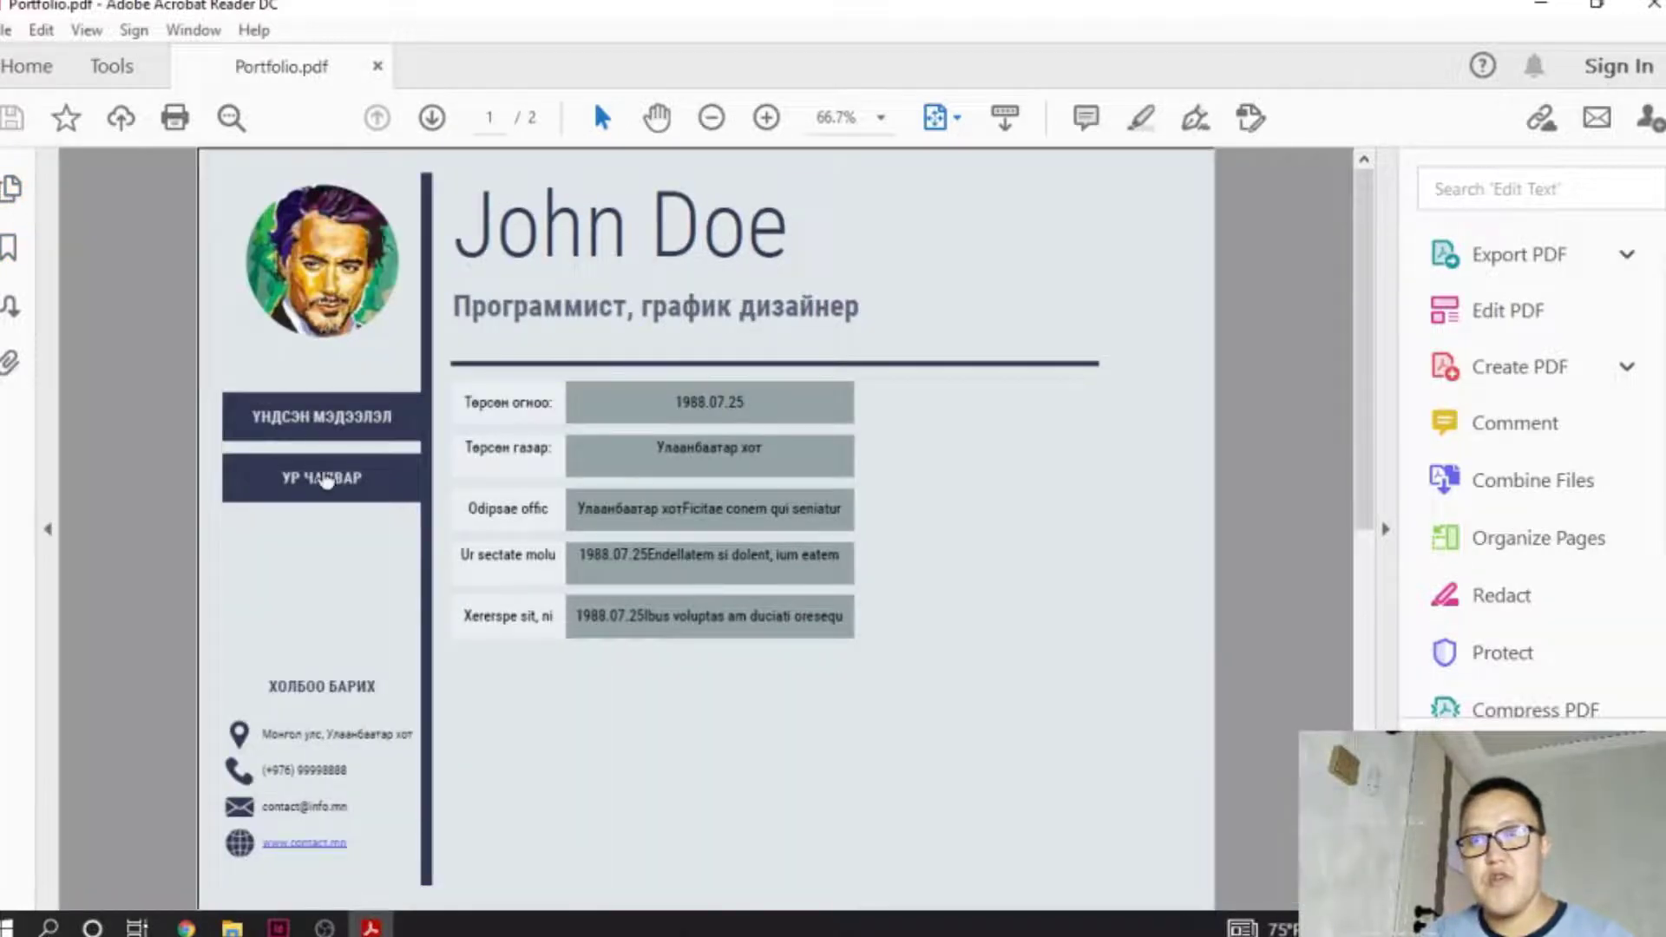
left_click(323, 477)
left_click(330, 412)
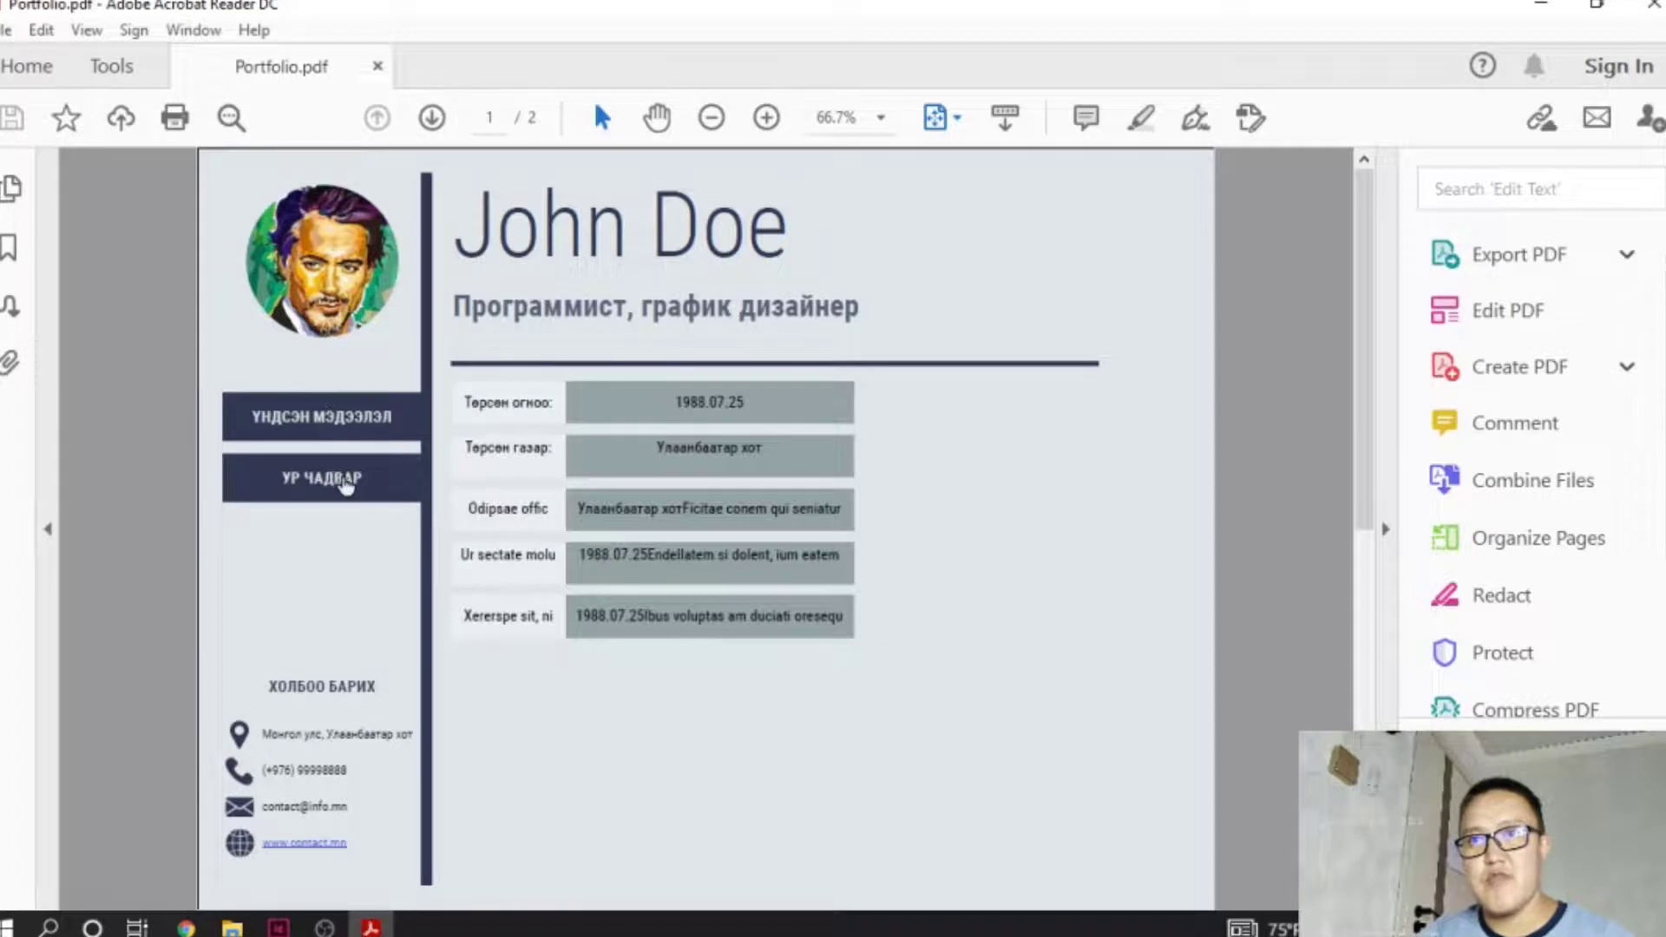
left_click(342, 477)
left_click(336, 424)
left_click(335, 479)
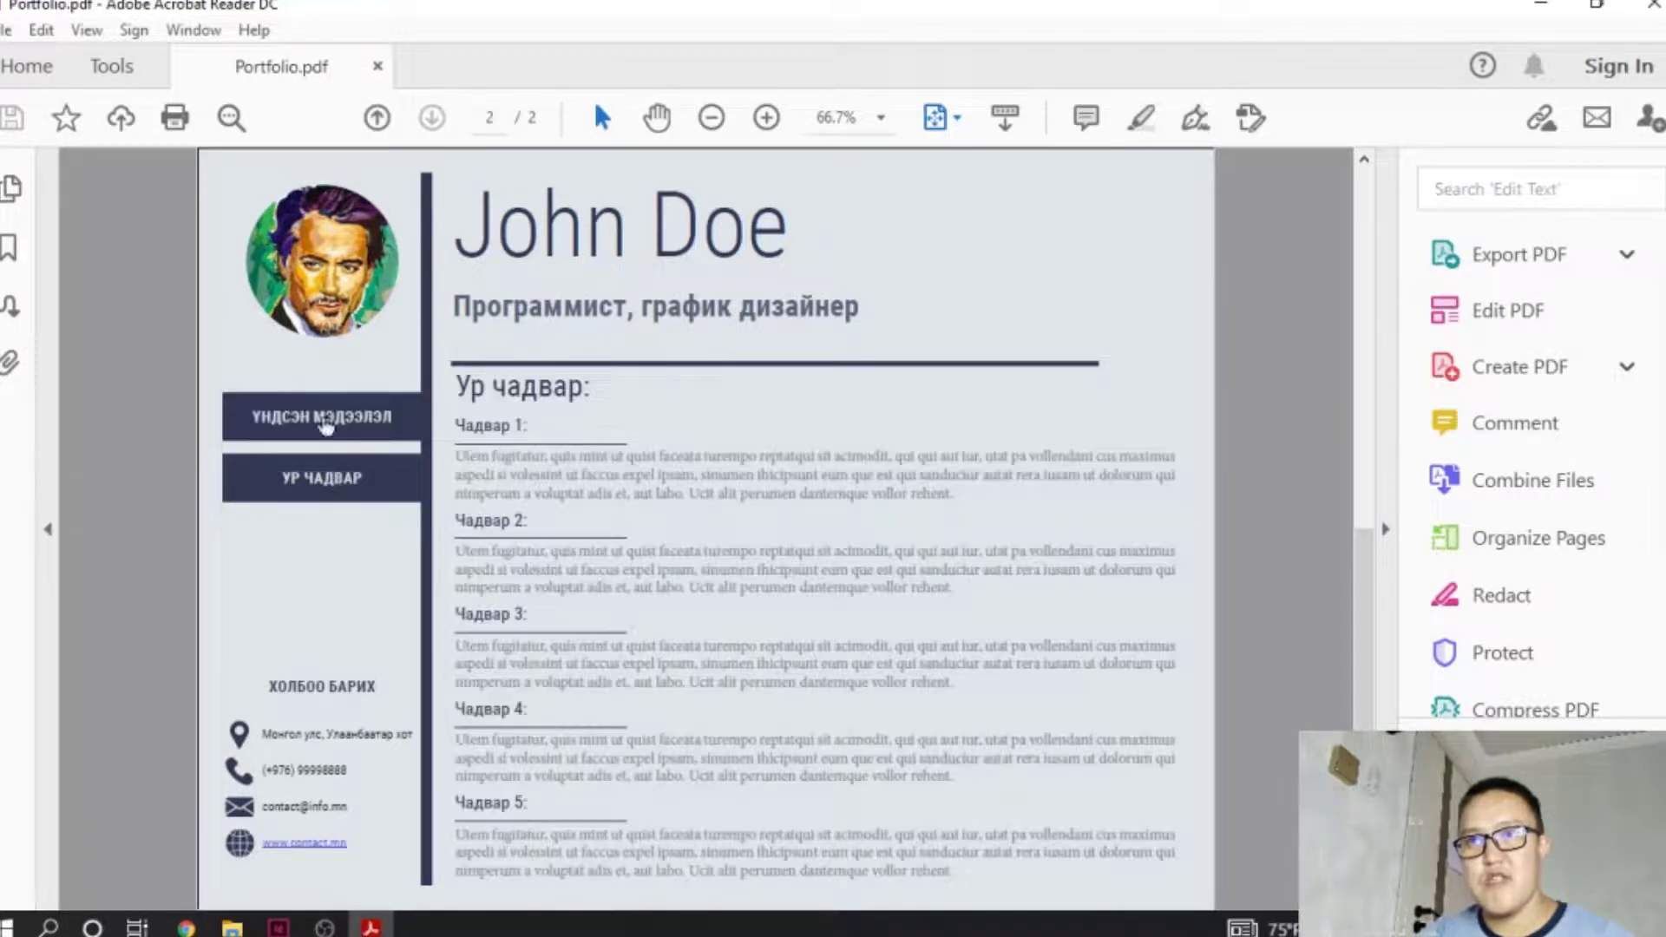
left_click(328, 420)
left_click(323, 843)
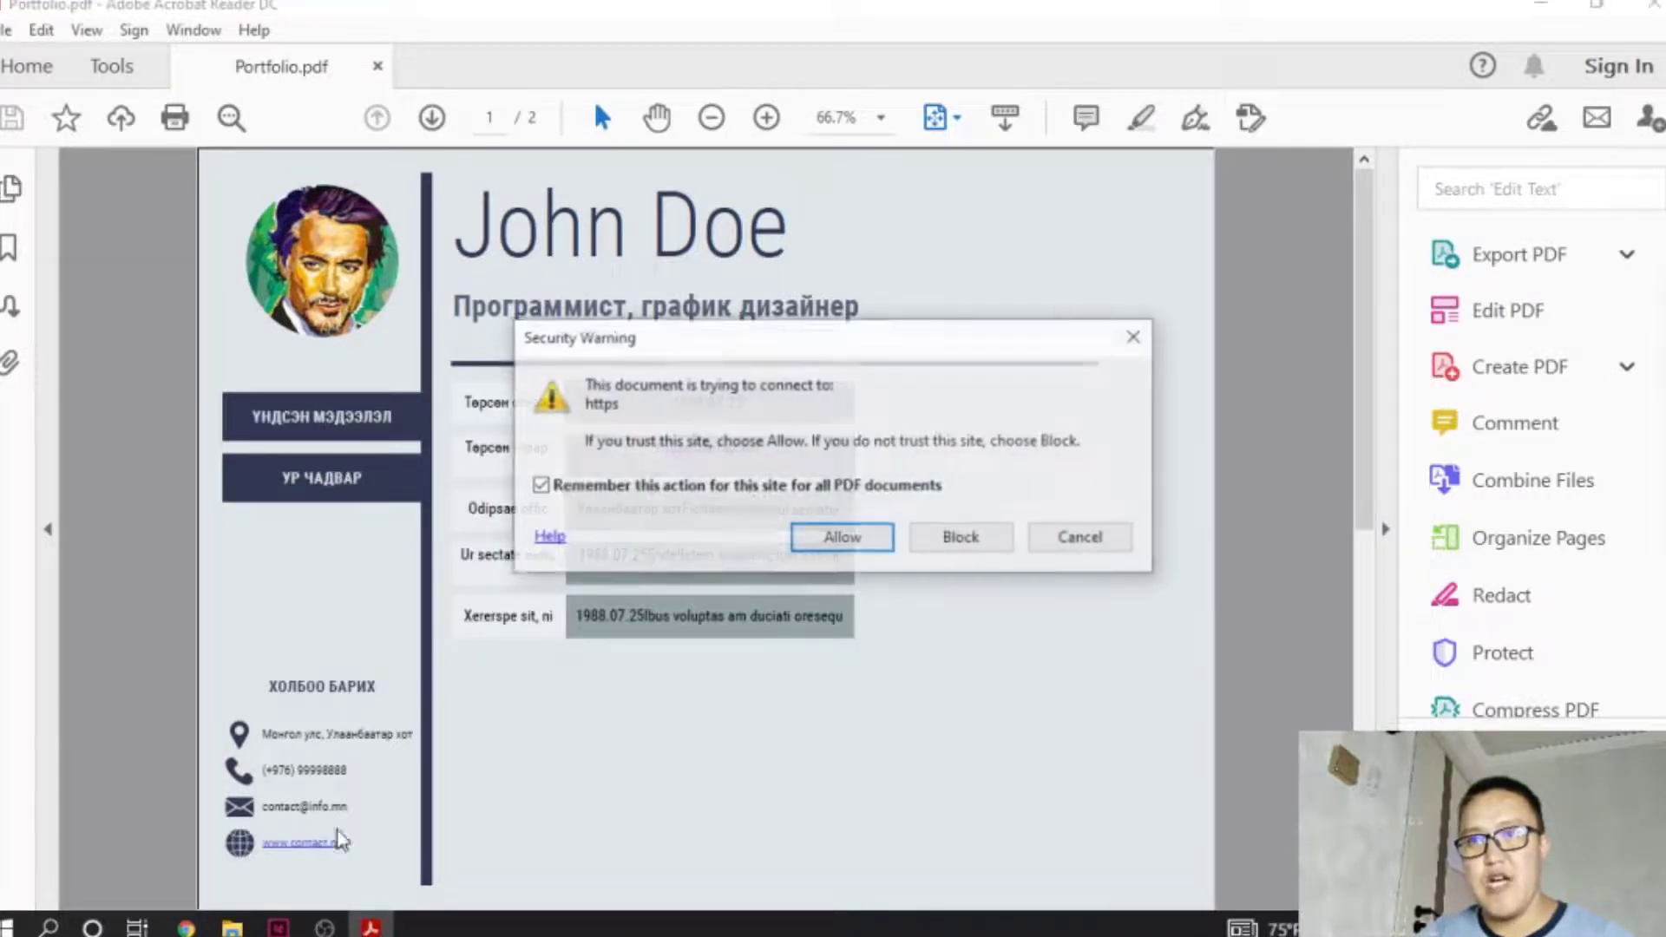
left_click(868, 539)
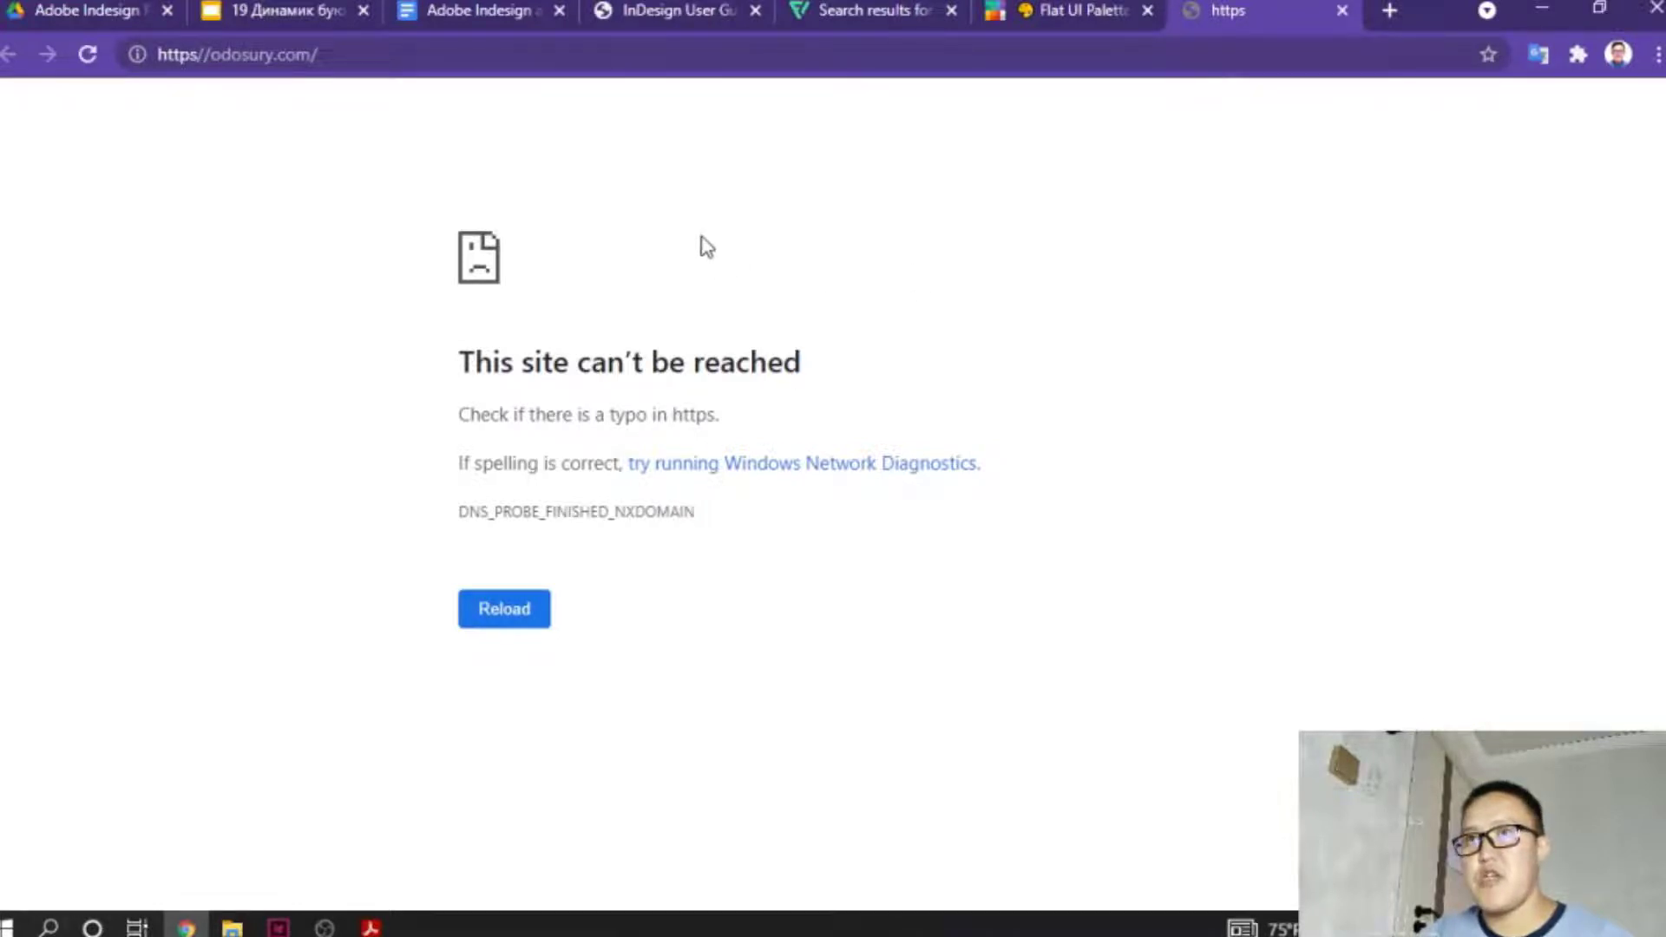
Check the web address that the PDF link opened and close that browser tab.
left_click(227, 60)
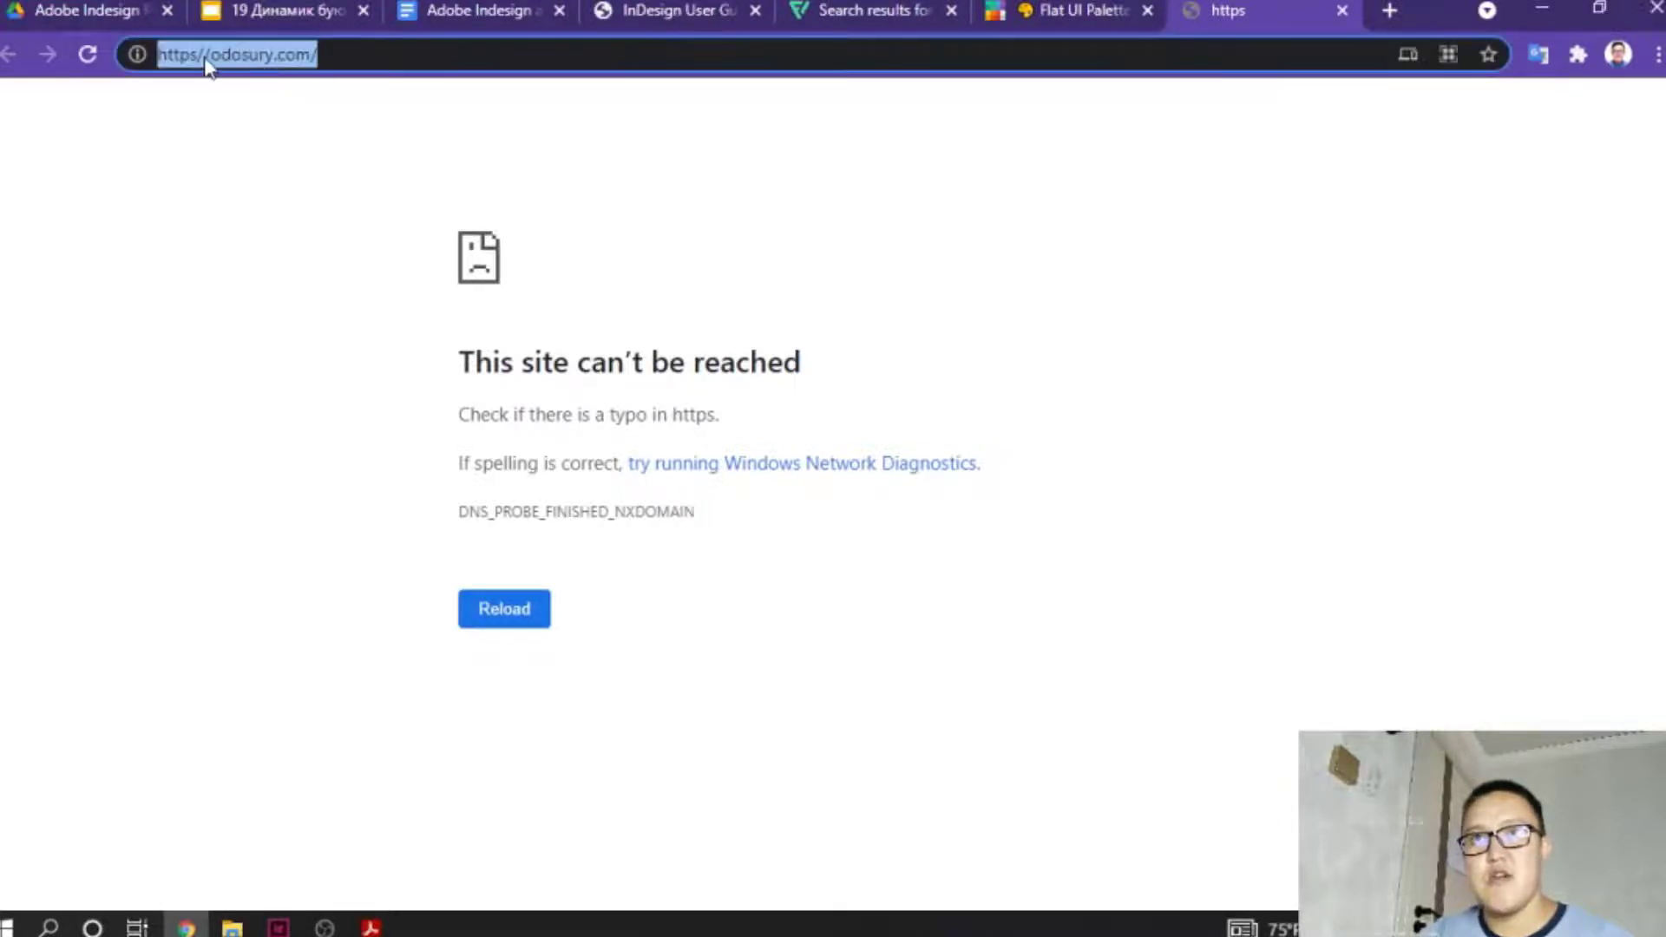
left_click(1341, 11)
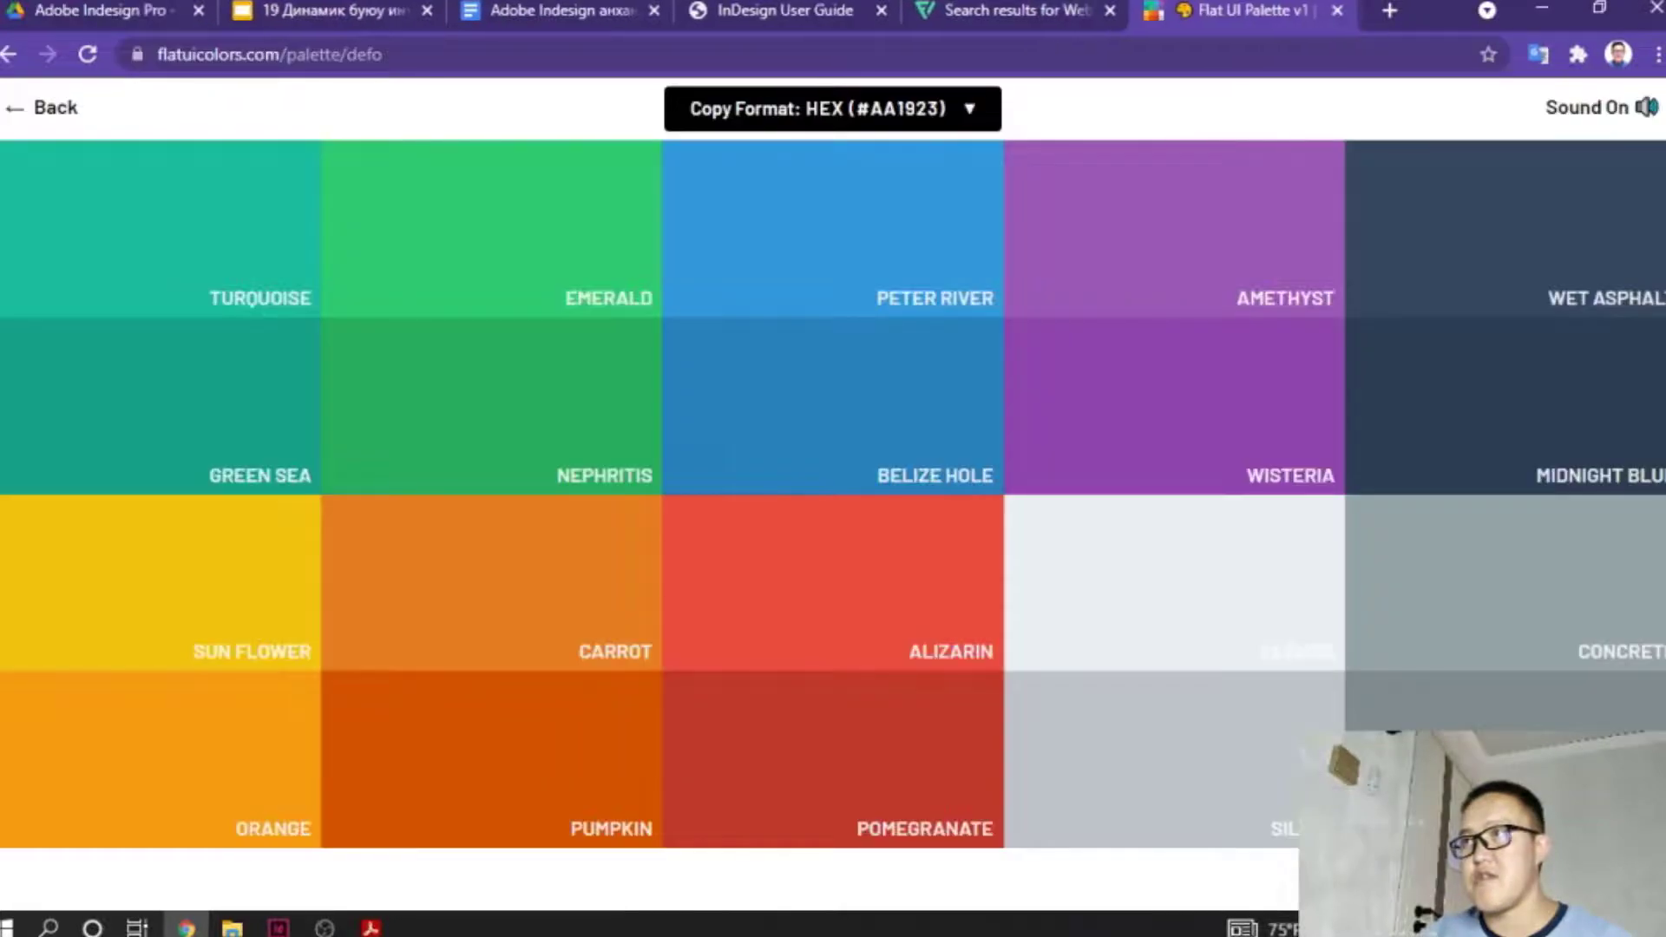
left_click(1546, 6)
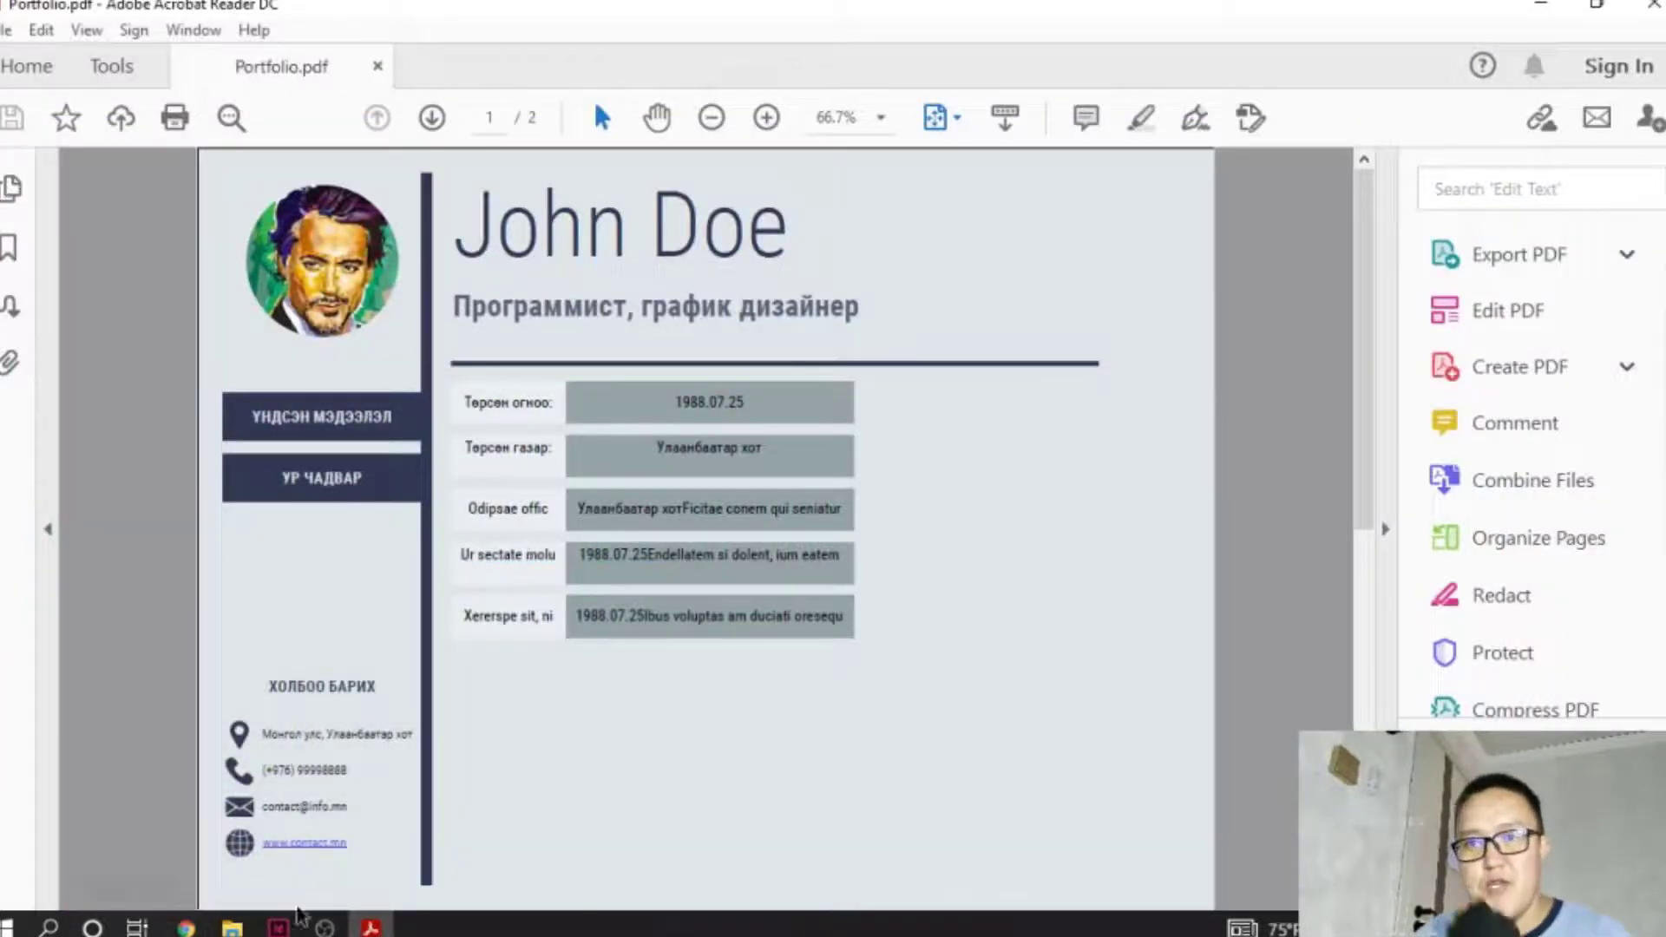
left_click(186, 927)
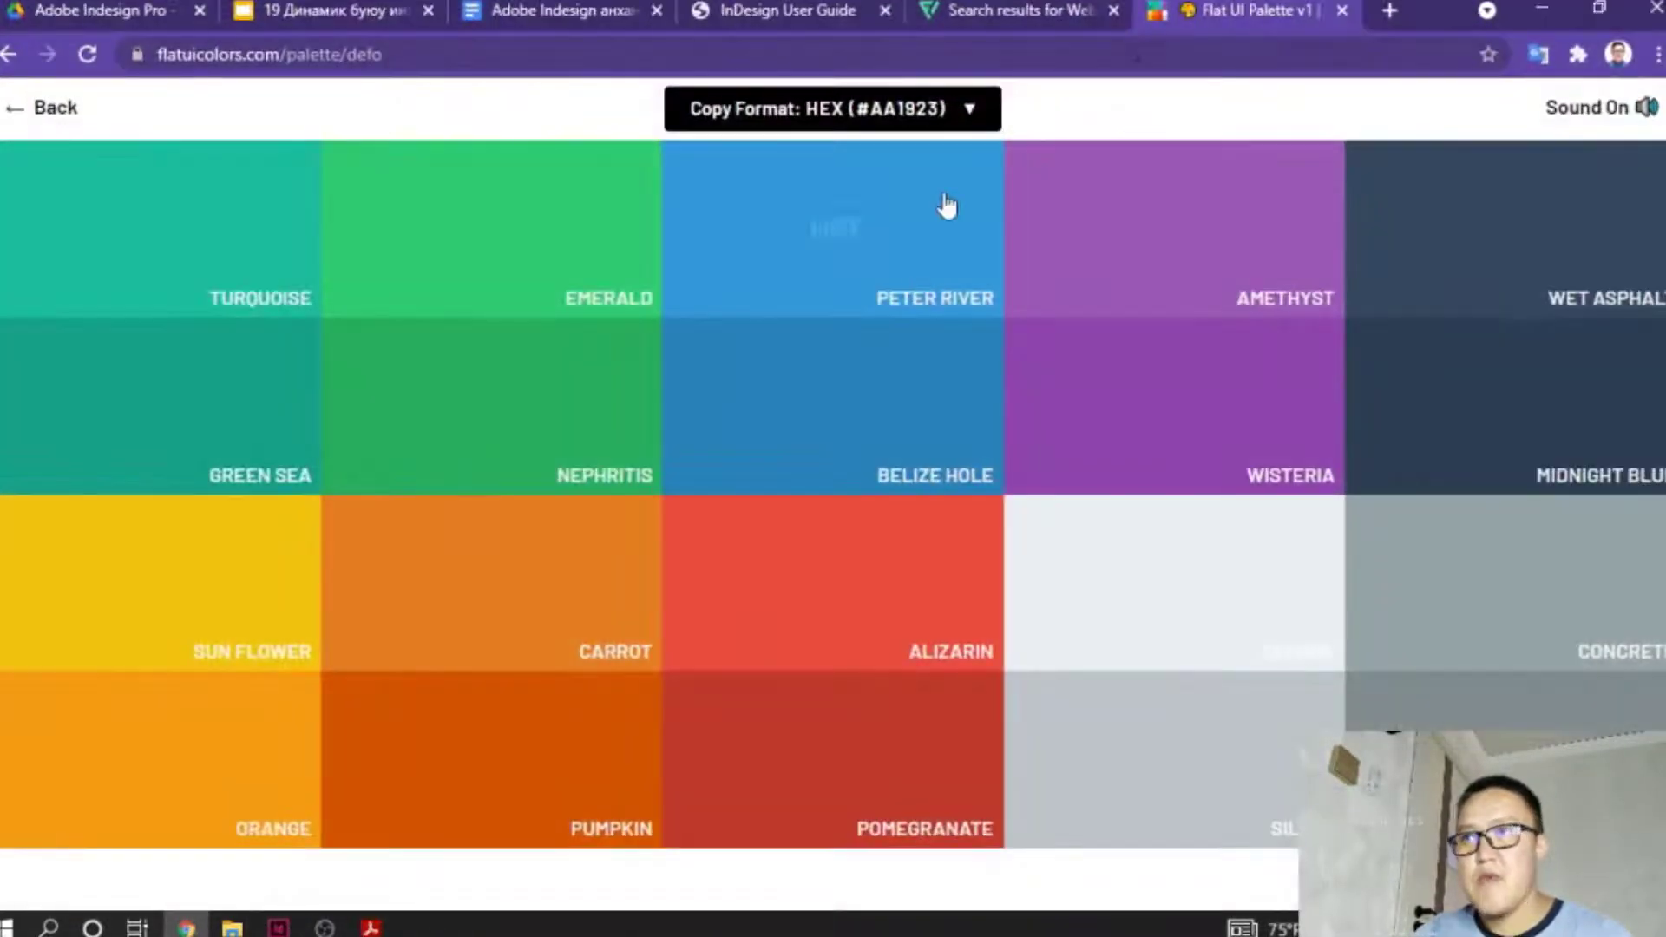
Search the web for odosury in a new browser tab and open the odosury.com site.
left_click(1391, 10)
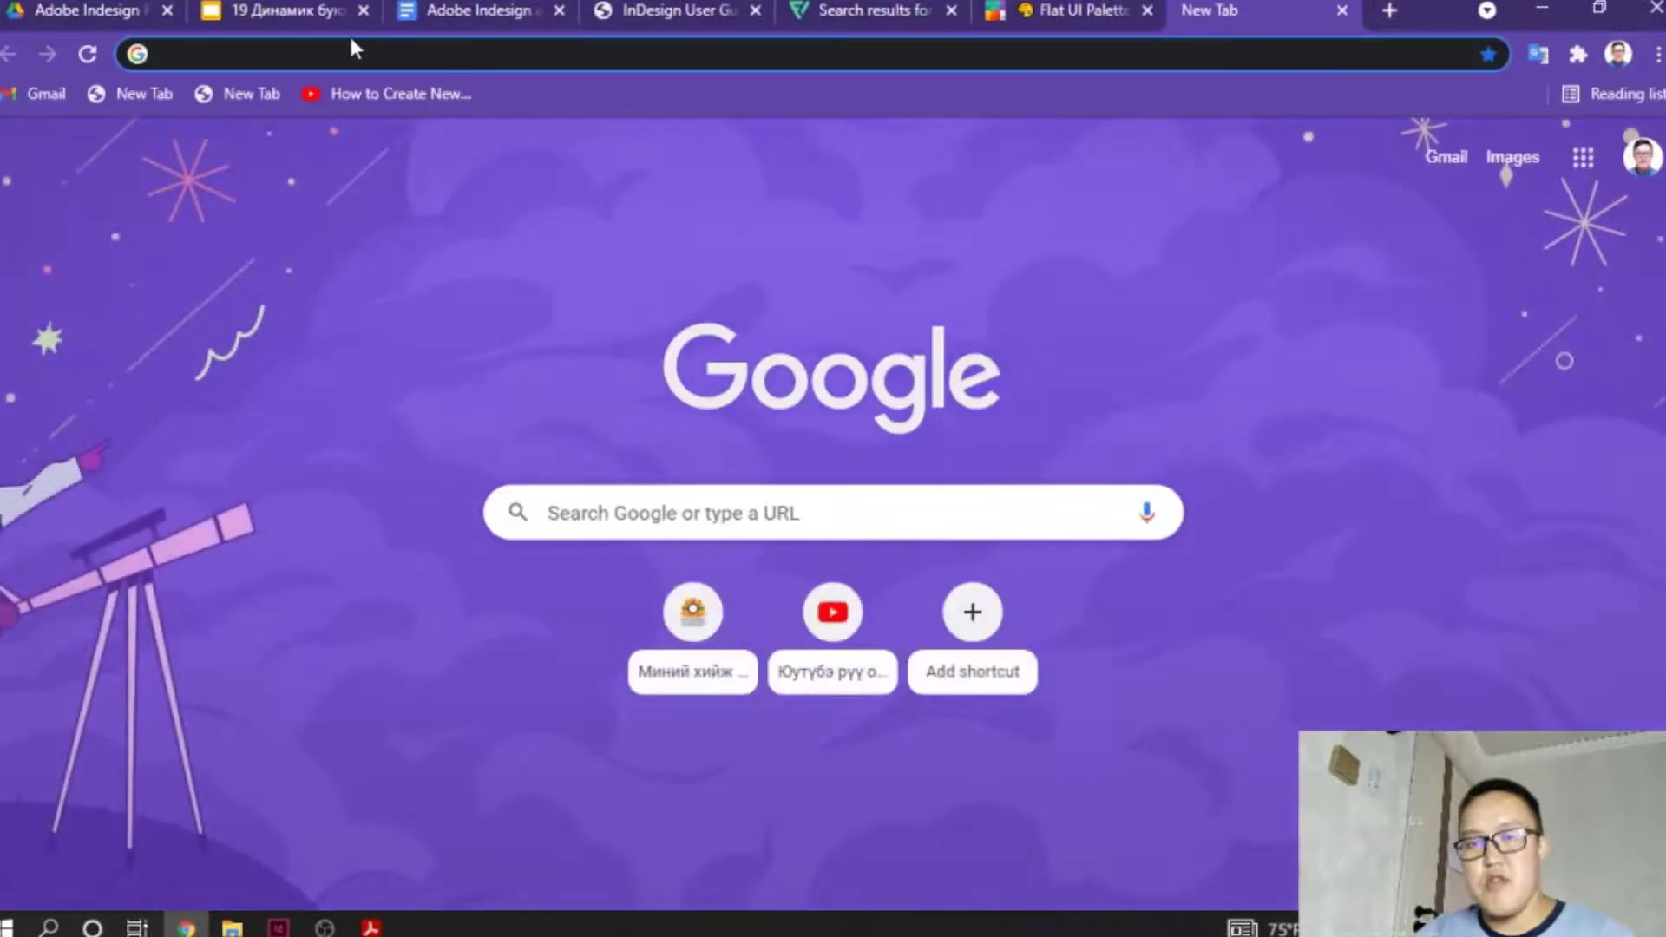
type("ү")
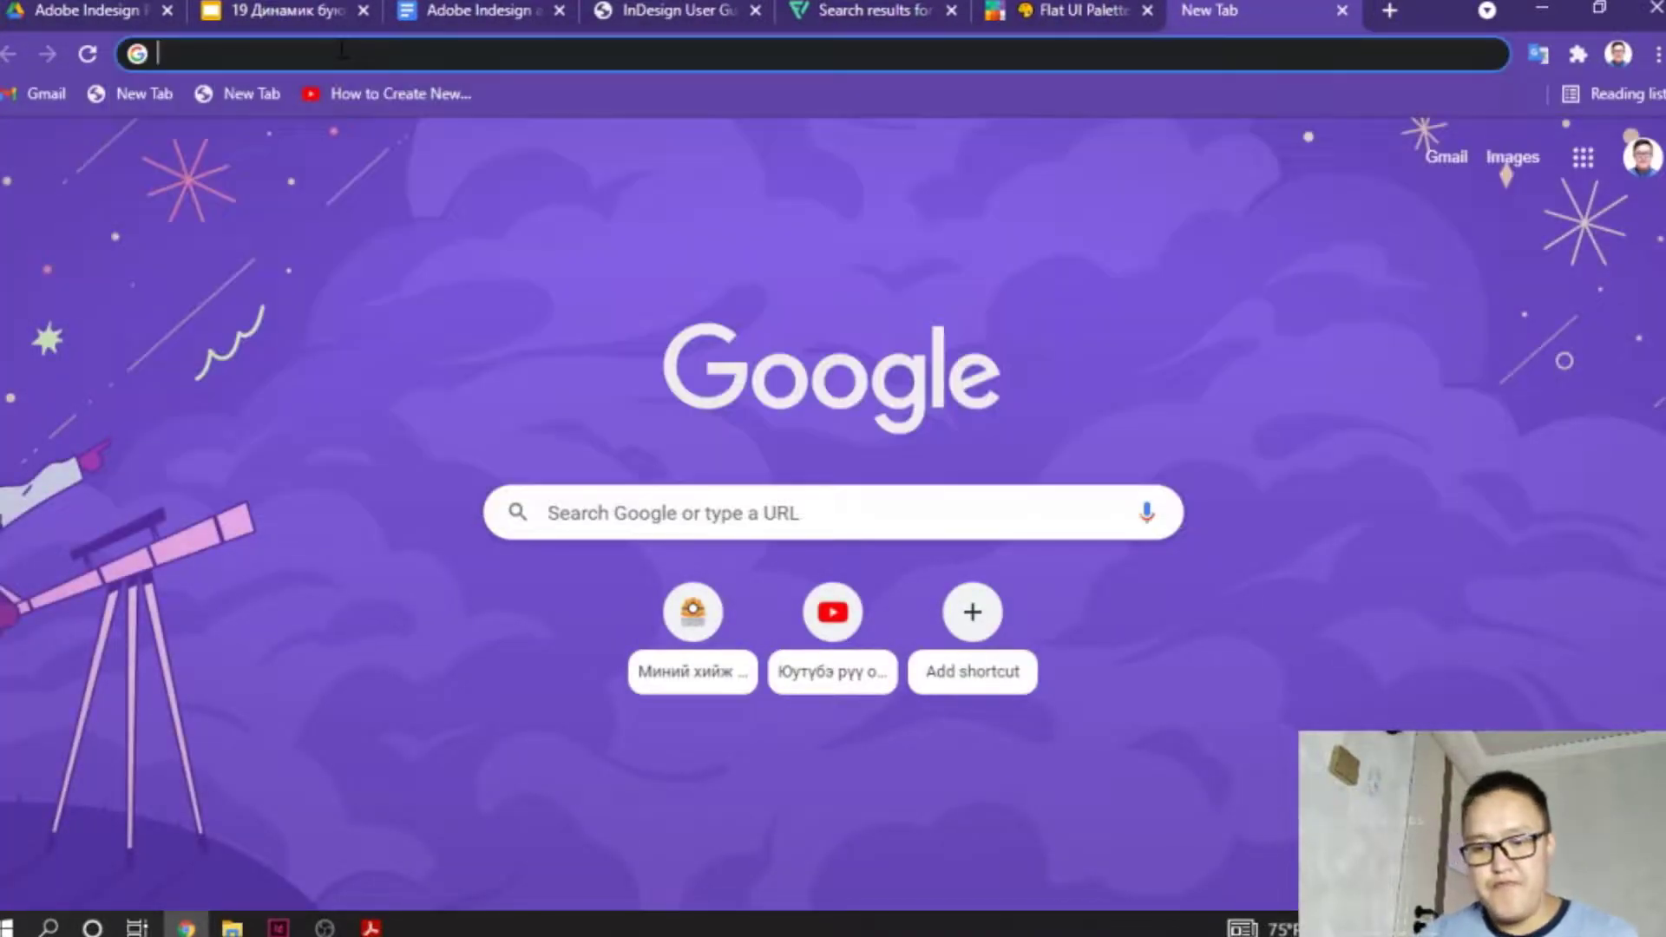
type("odosury")
key("Return")
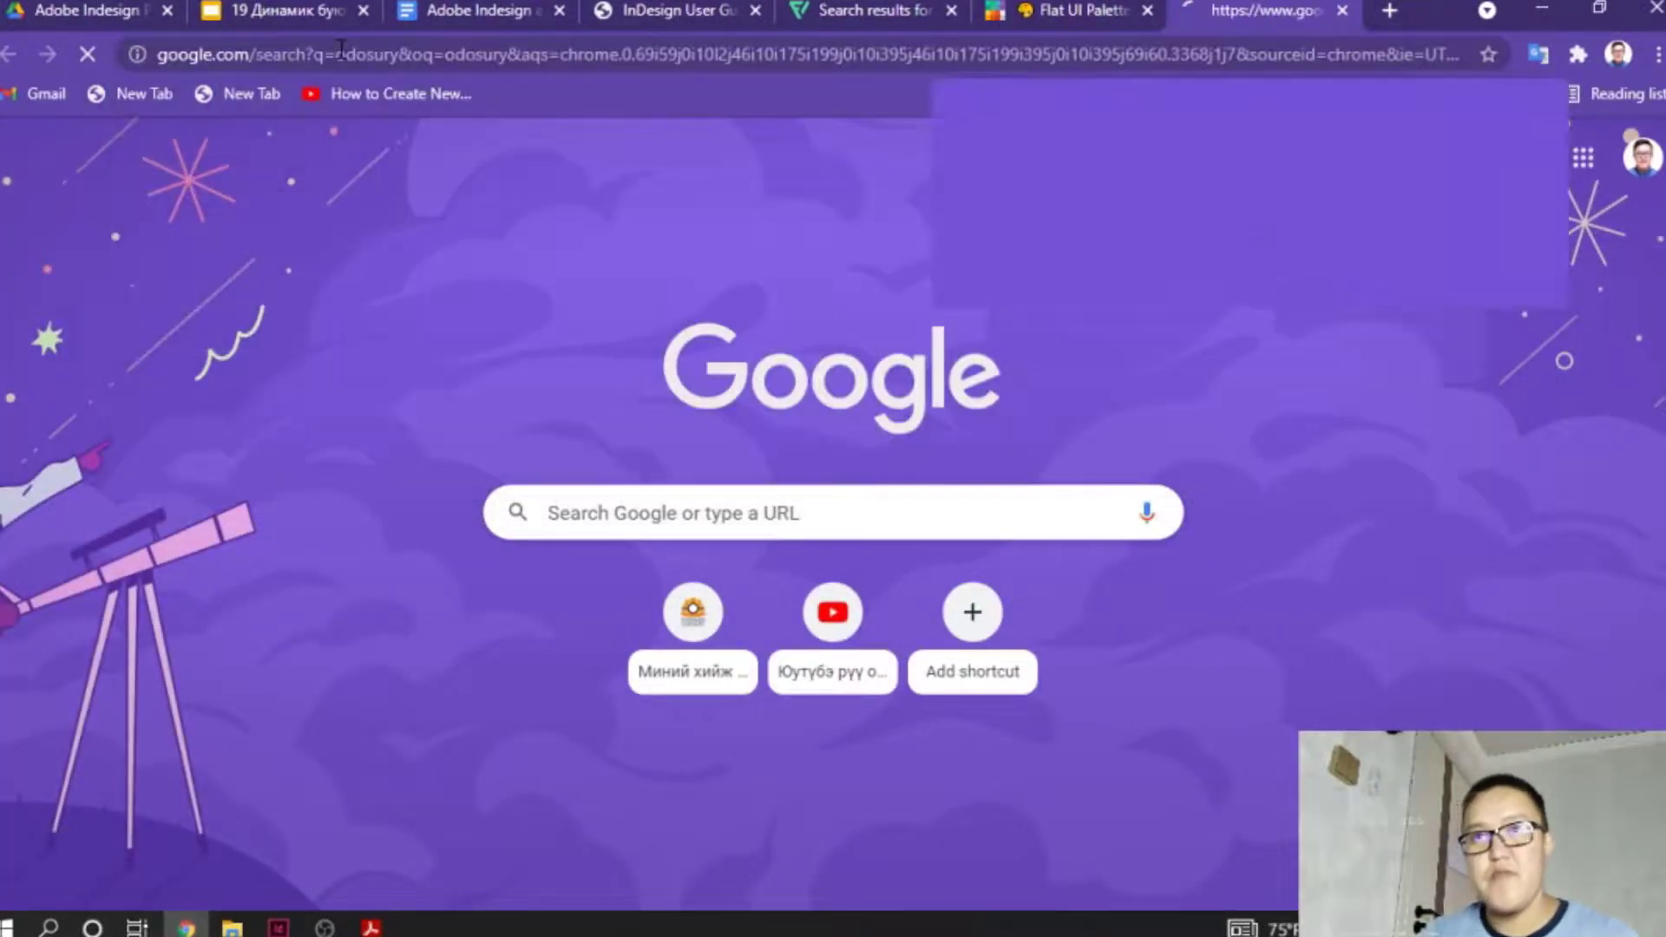
left_click(306, 362)
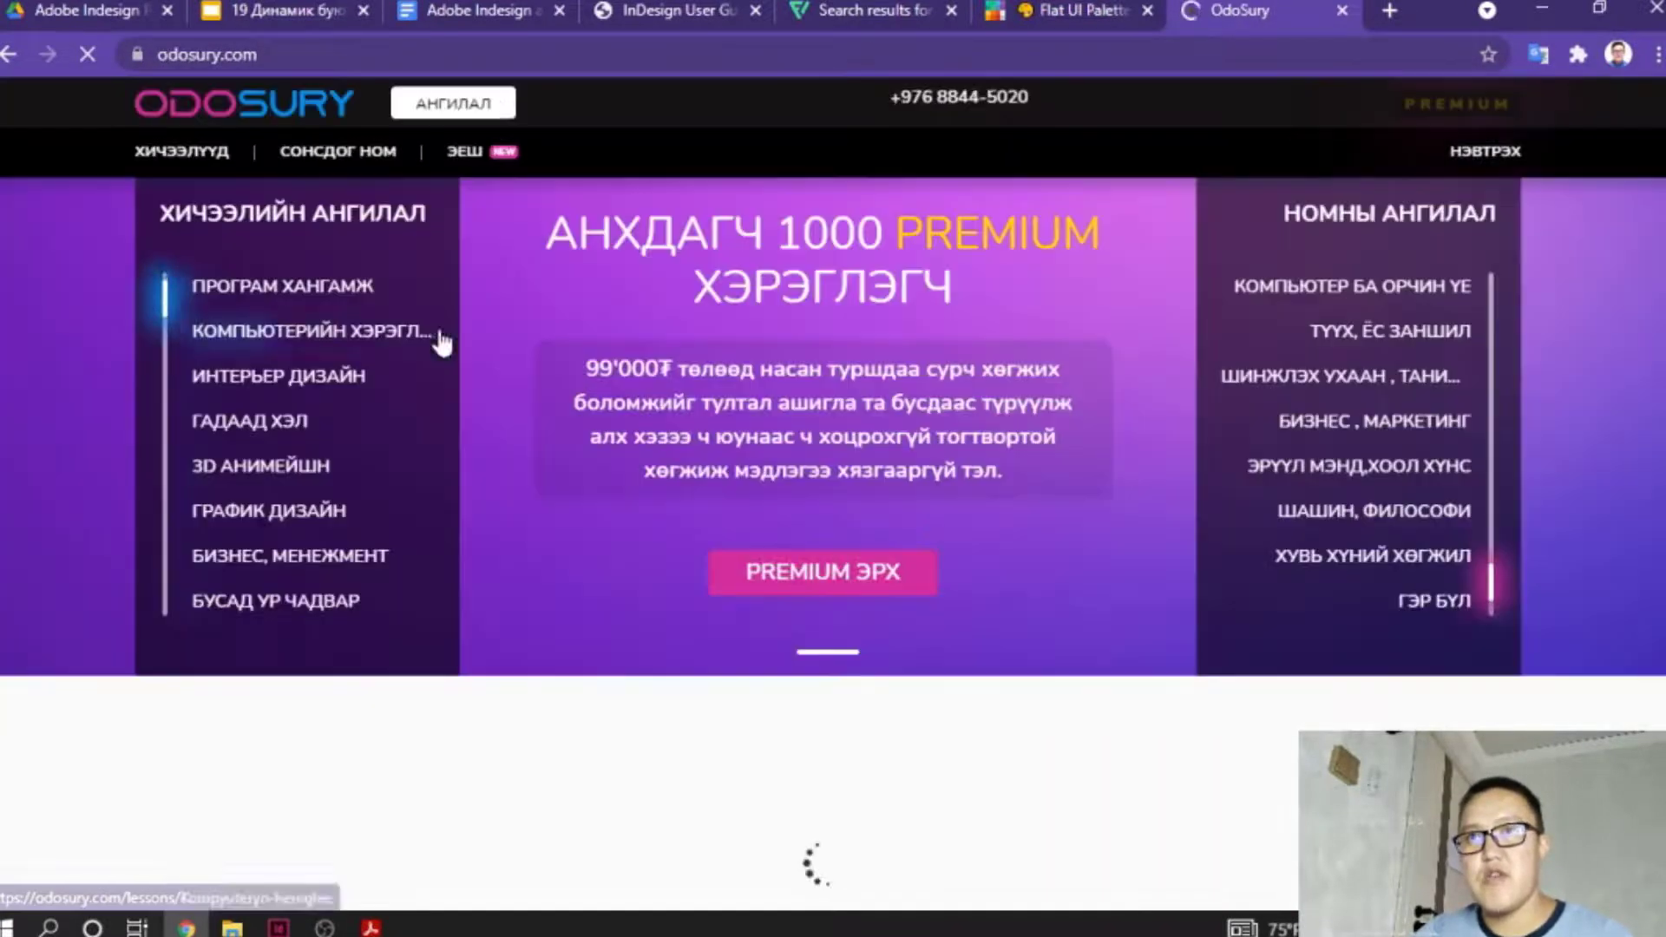
Copy the odosury.com site's address and minimize the browser.
left_click(223, 59)
right_click(222, 61)
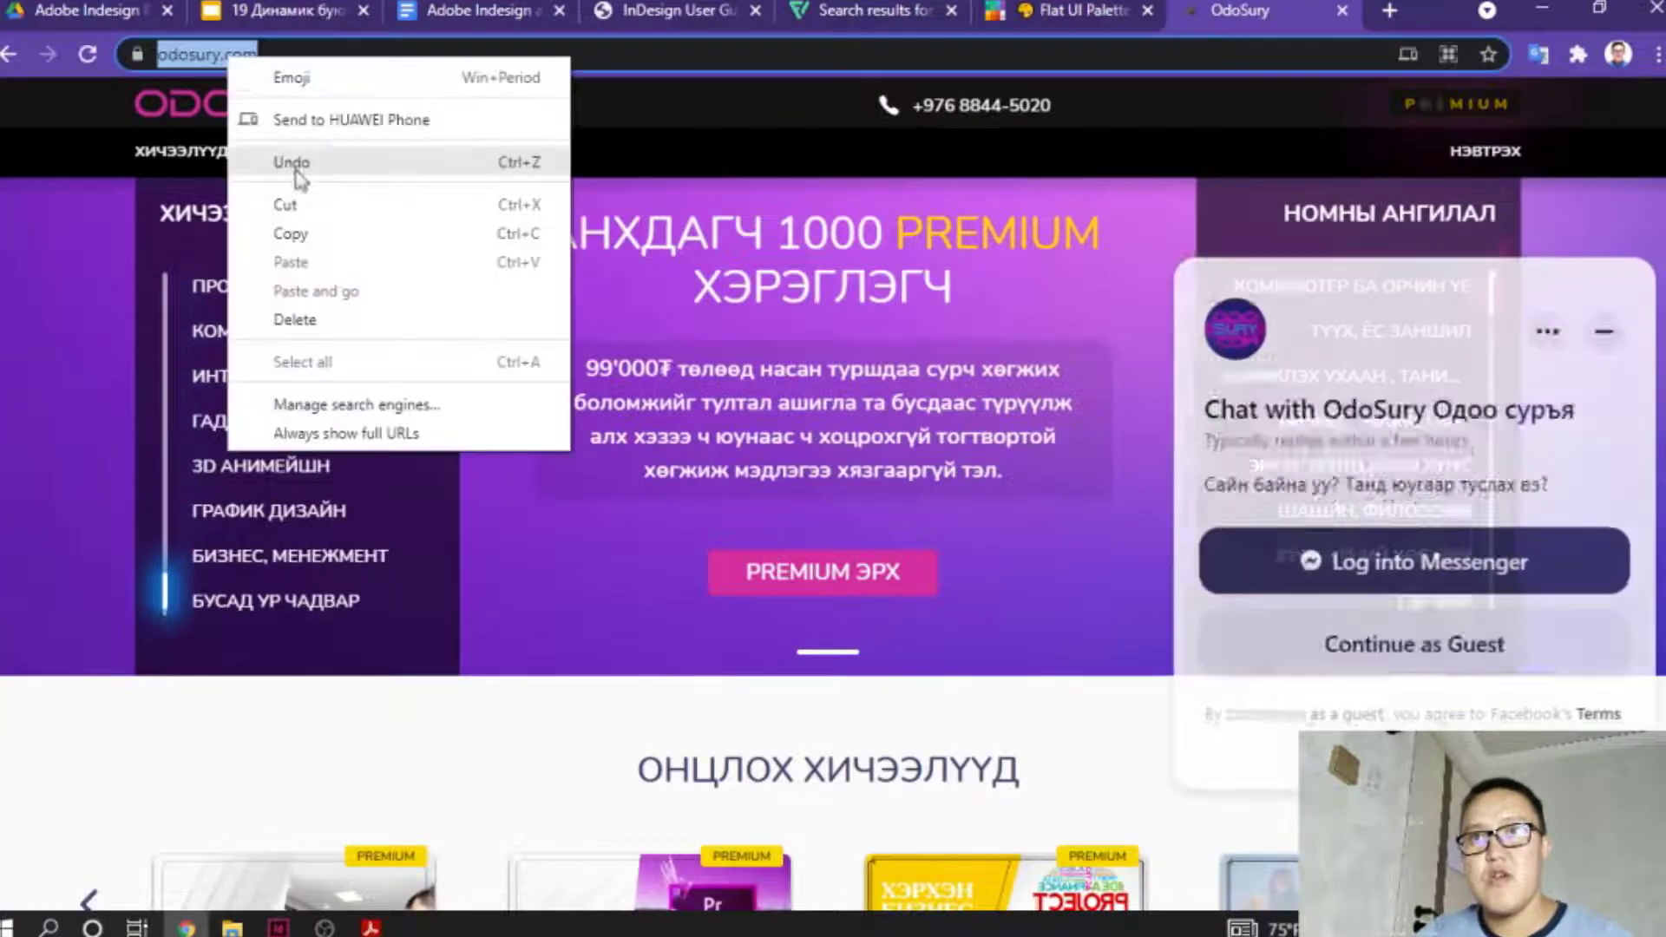
left_click(287, 231)
left_click(1542, 9)
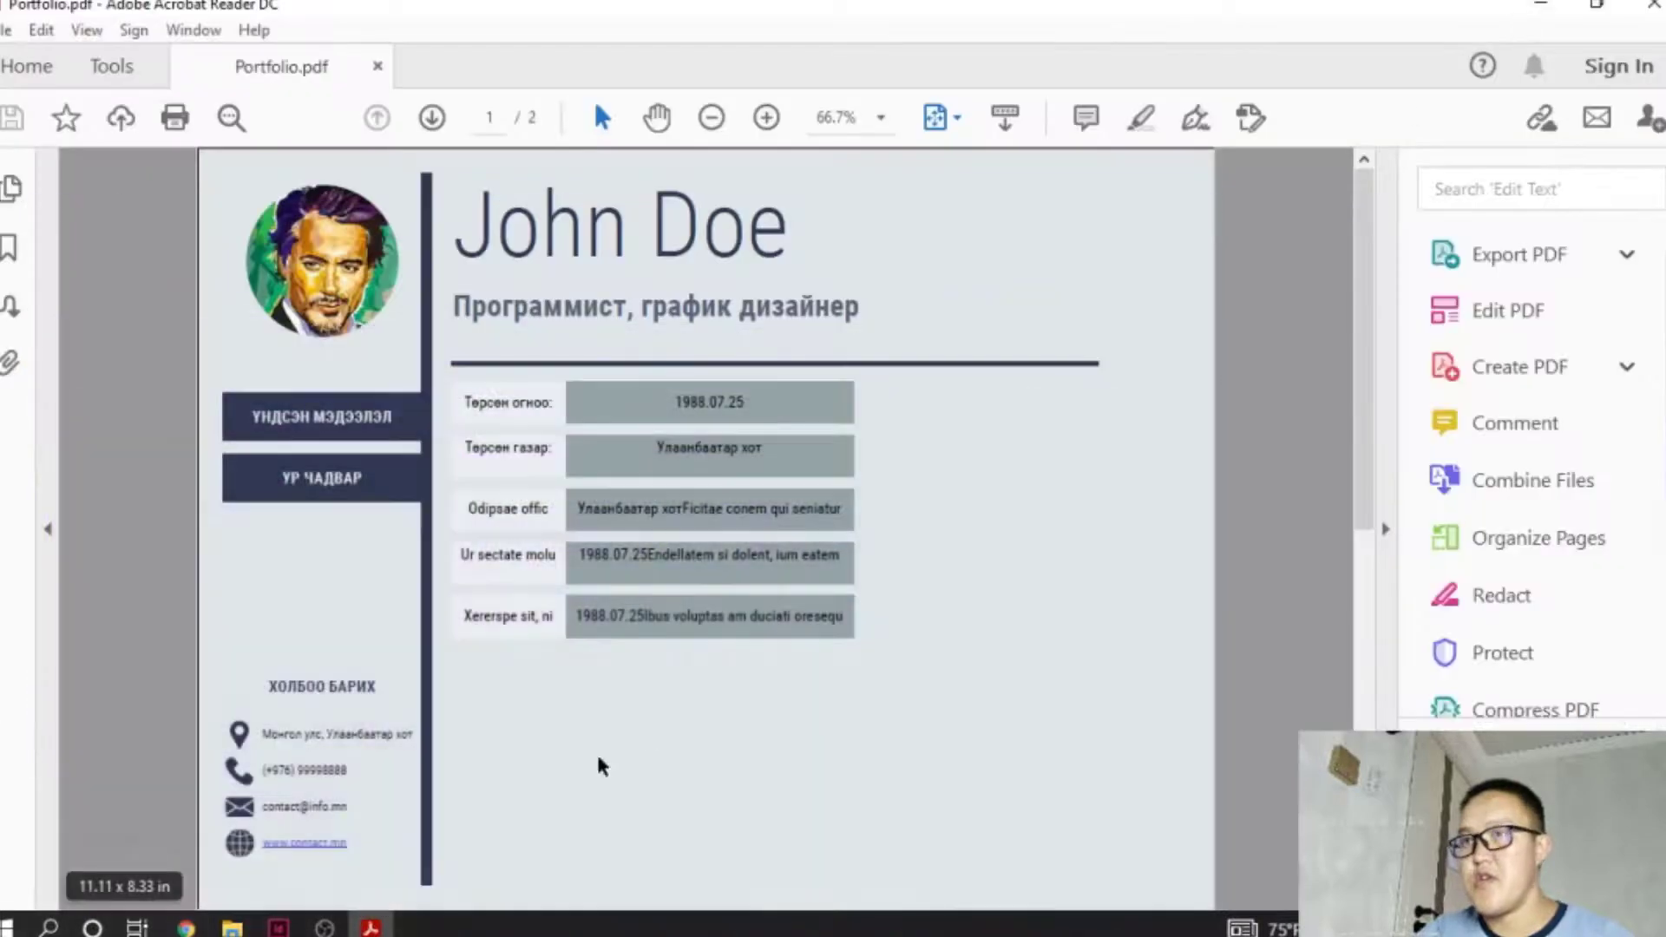
left_click(278, 927)
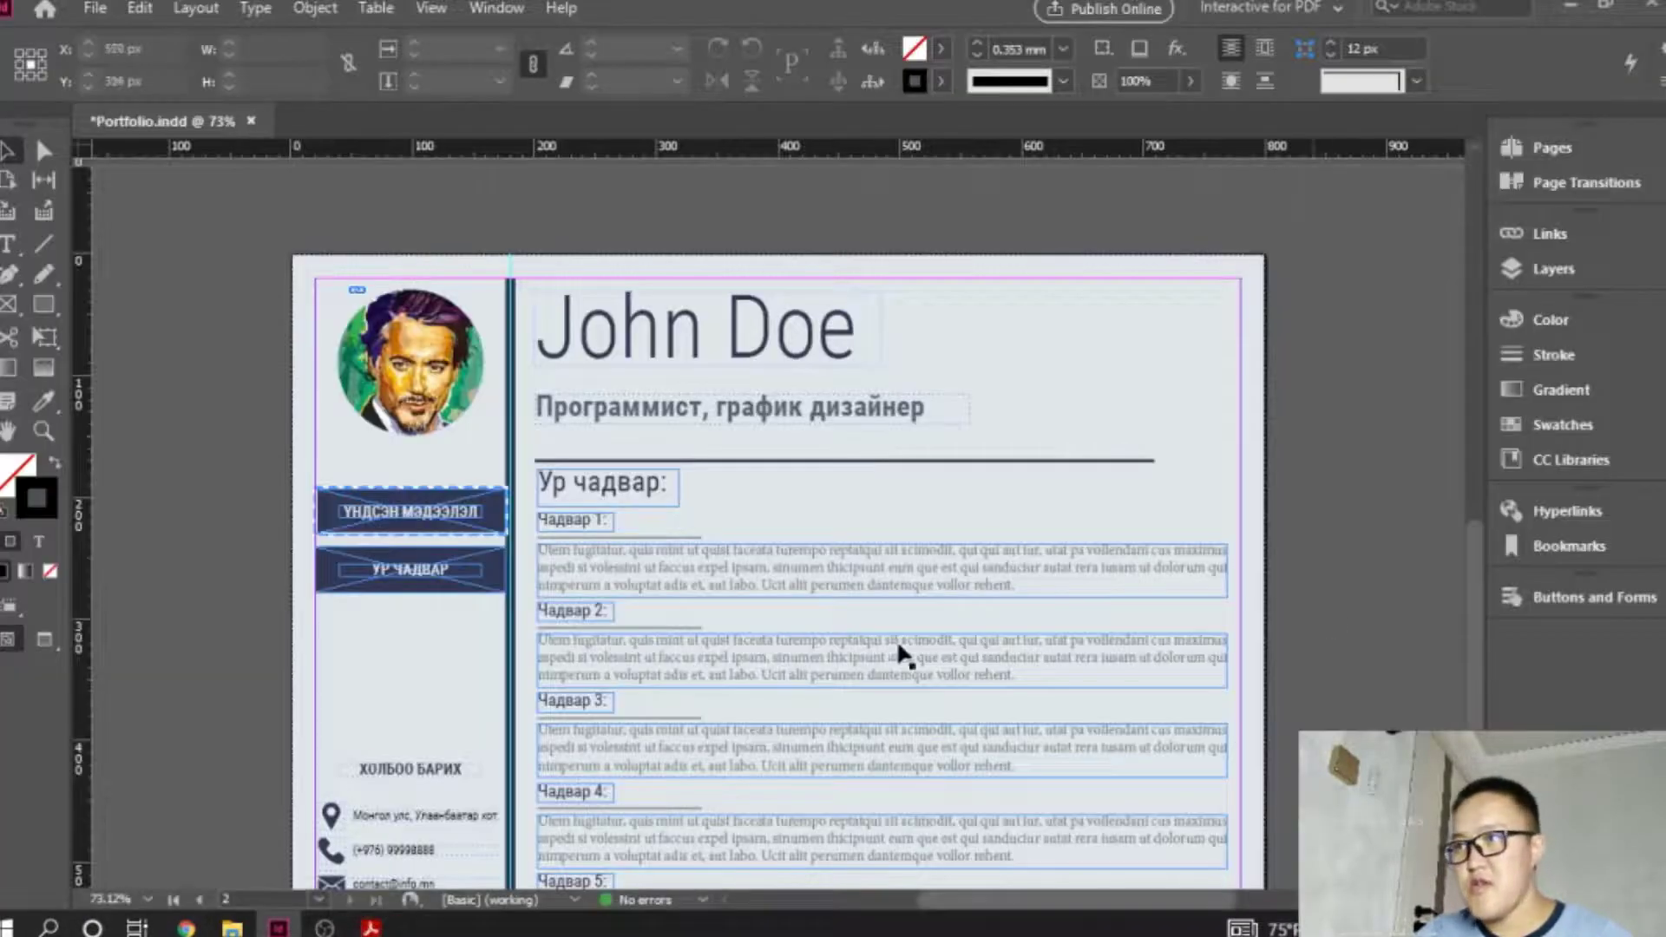
scroll(835, 623, "down", 2)
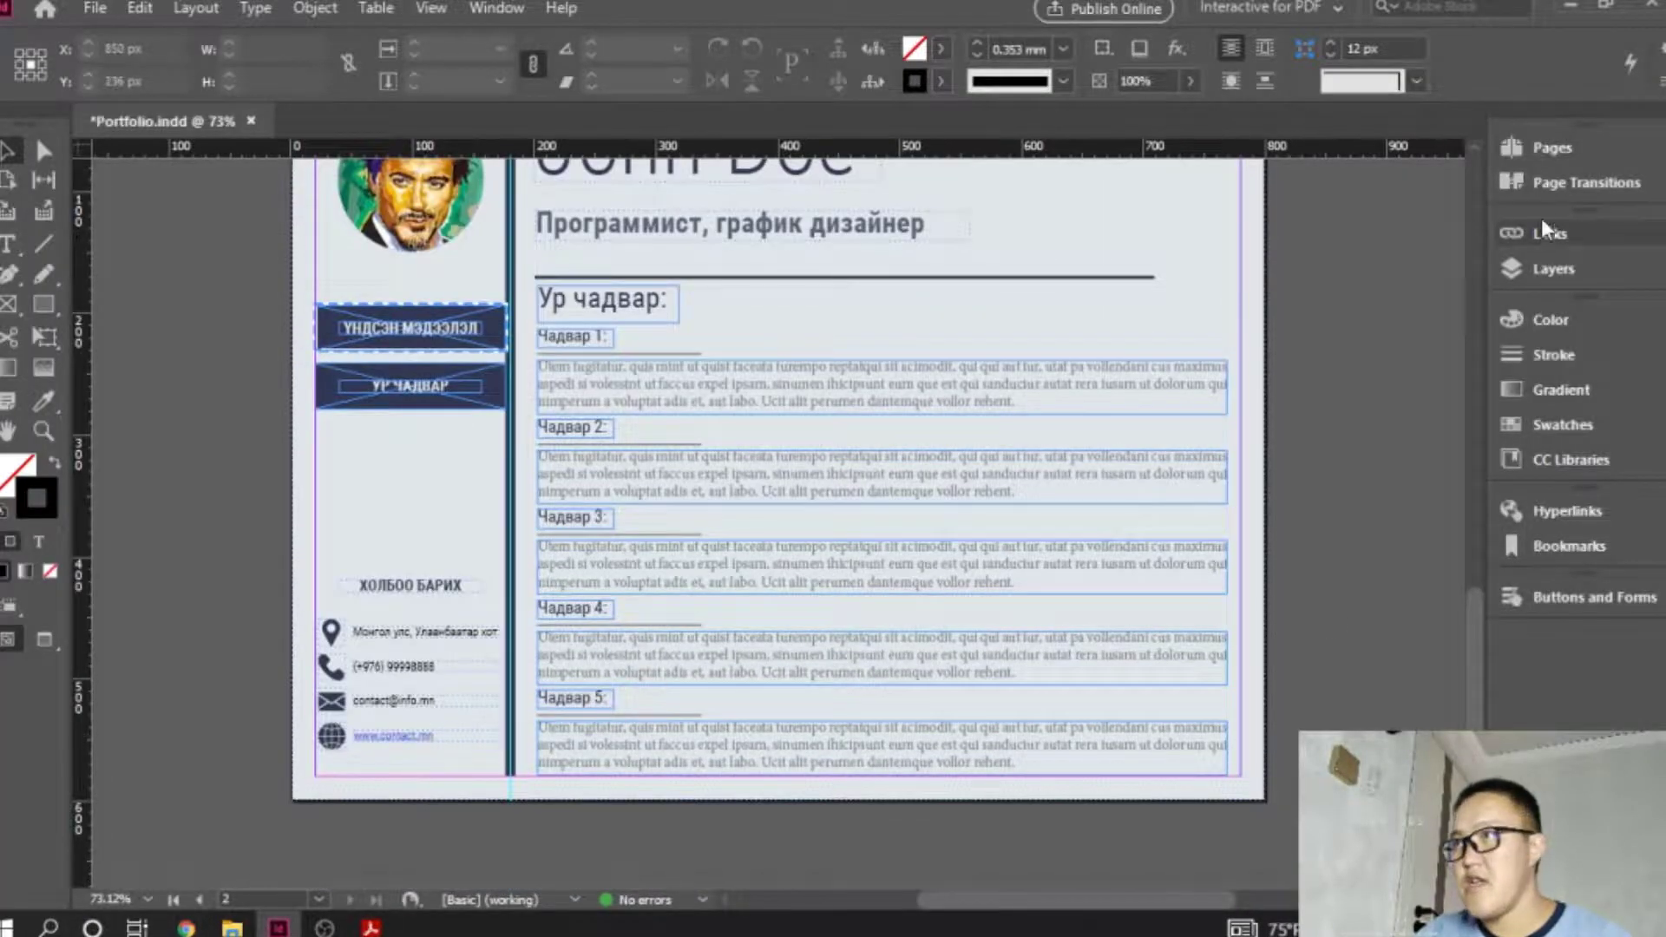
left_click(1570, 154)
double_click(1443, 217)
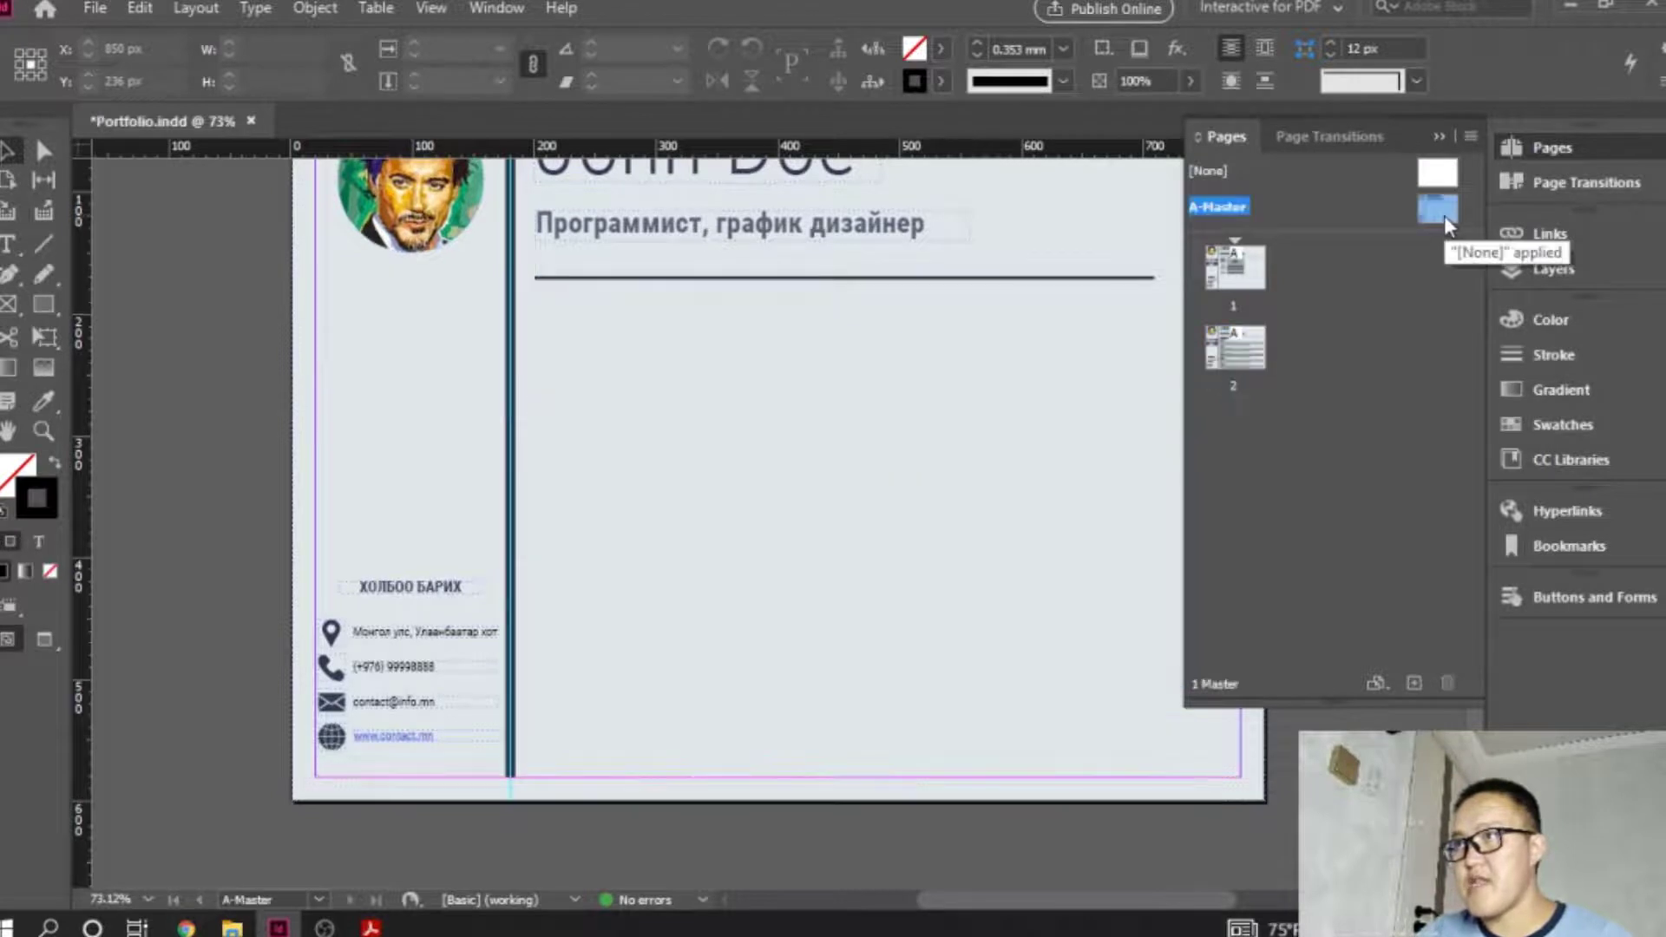
left_click(398, 734)
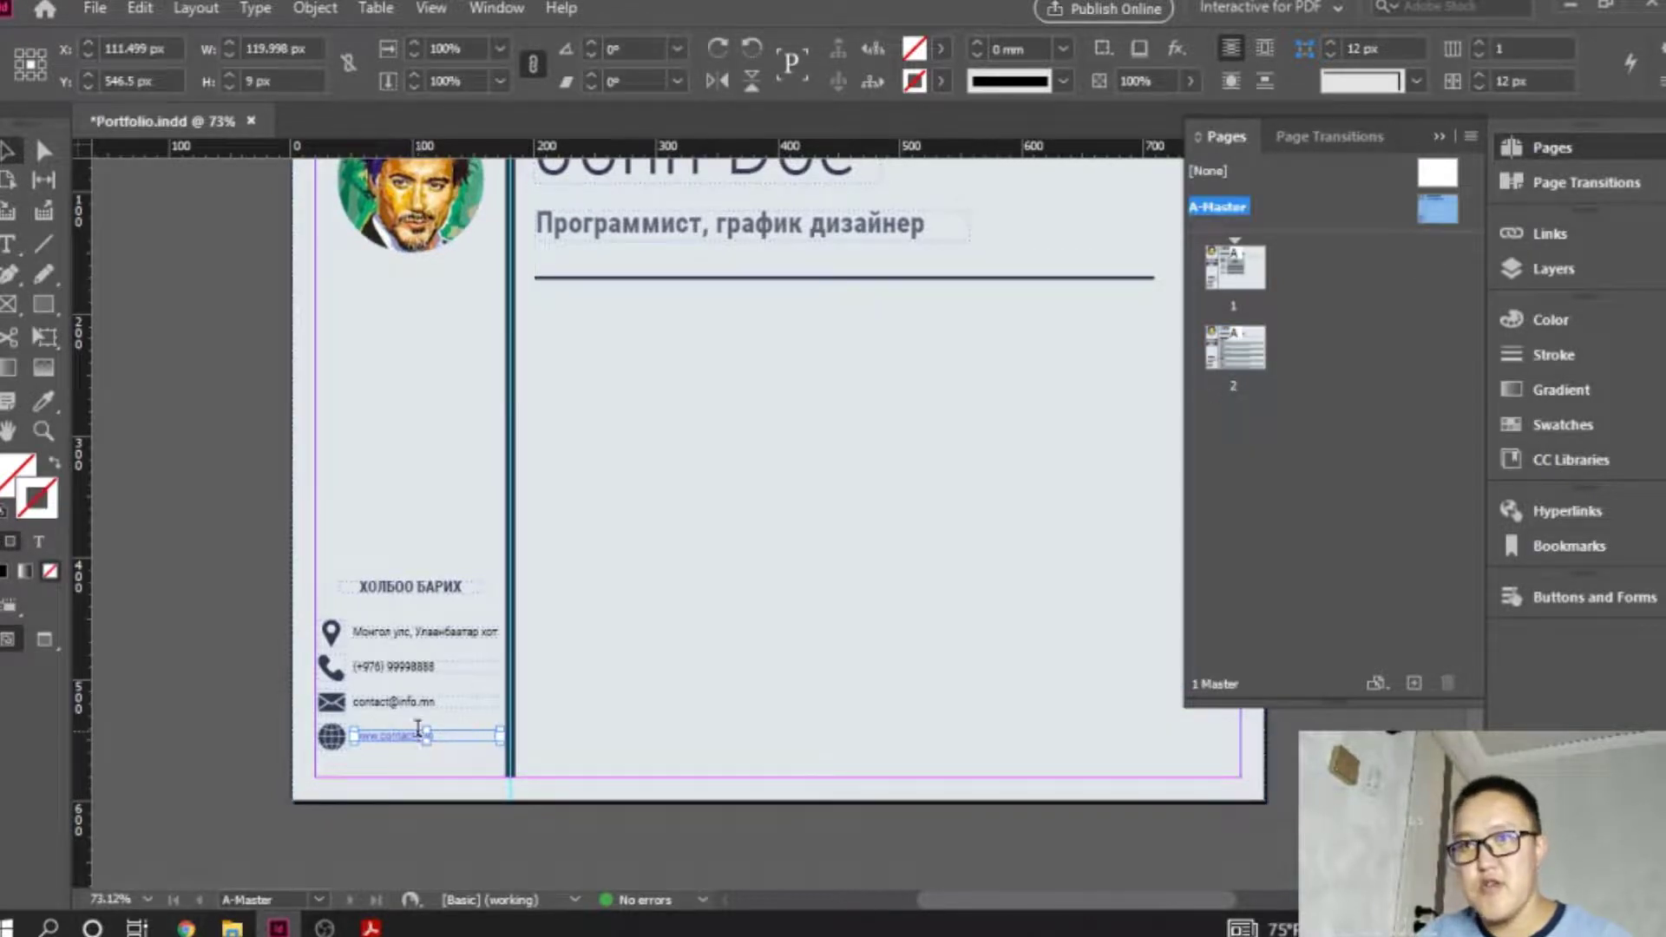
double_click(416, 734)
left_click_drag(434, 734, 354, 734)
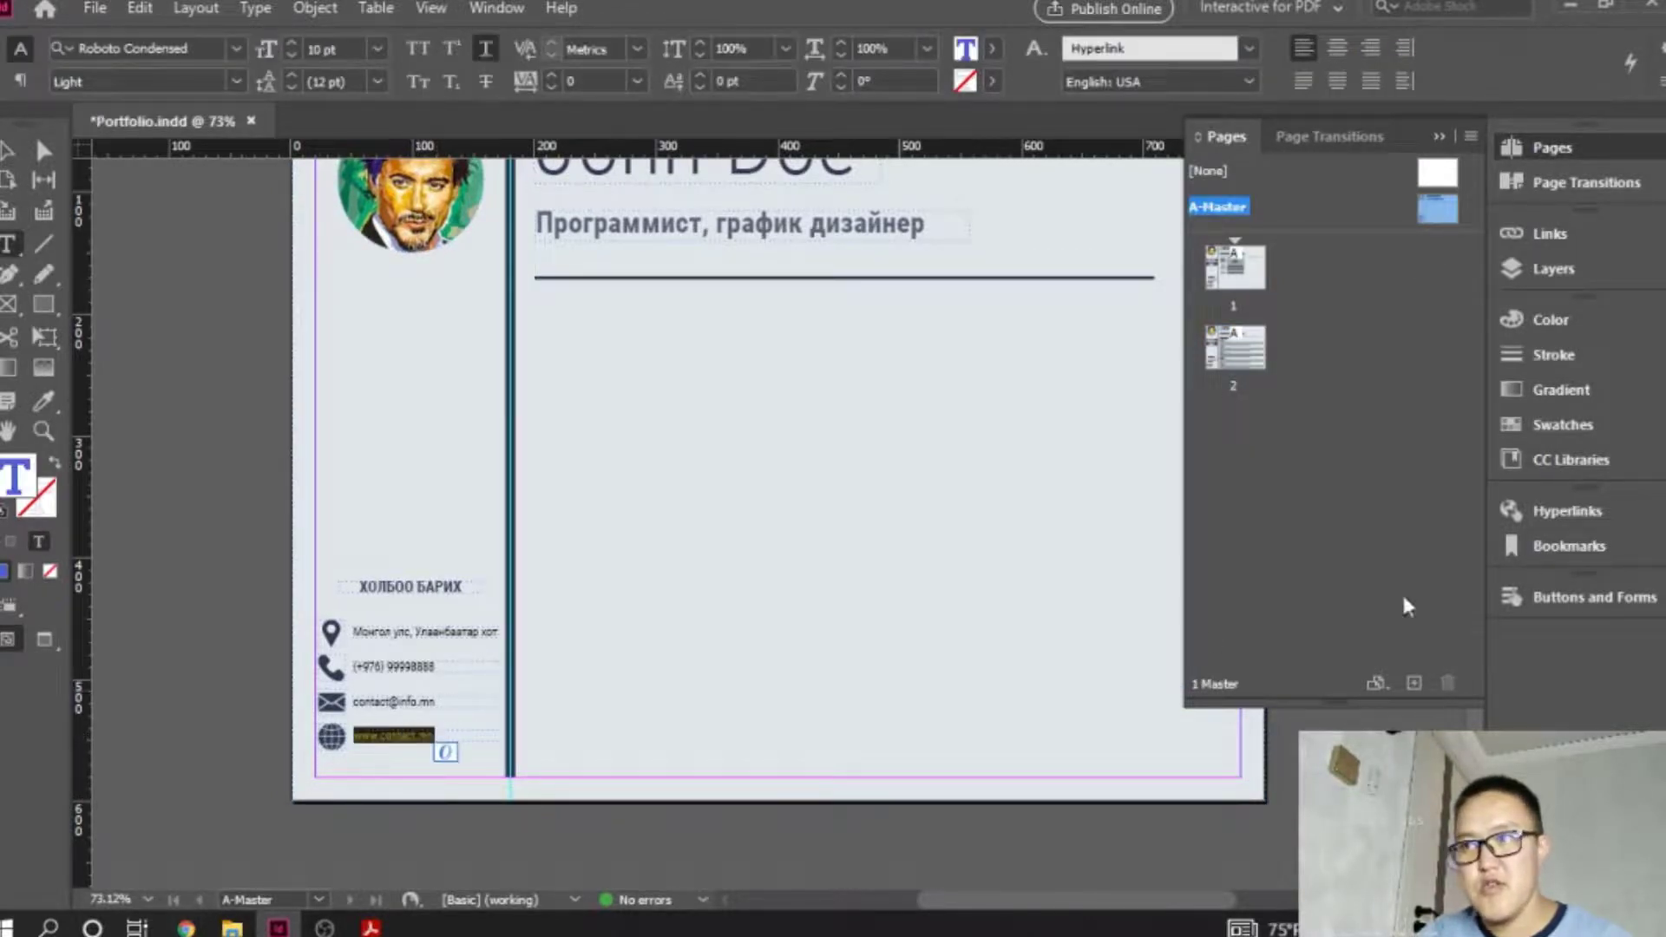
left_click(1560, 511)
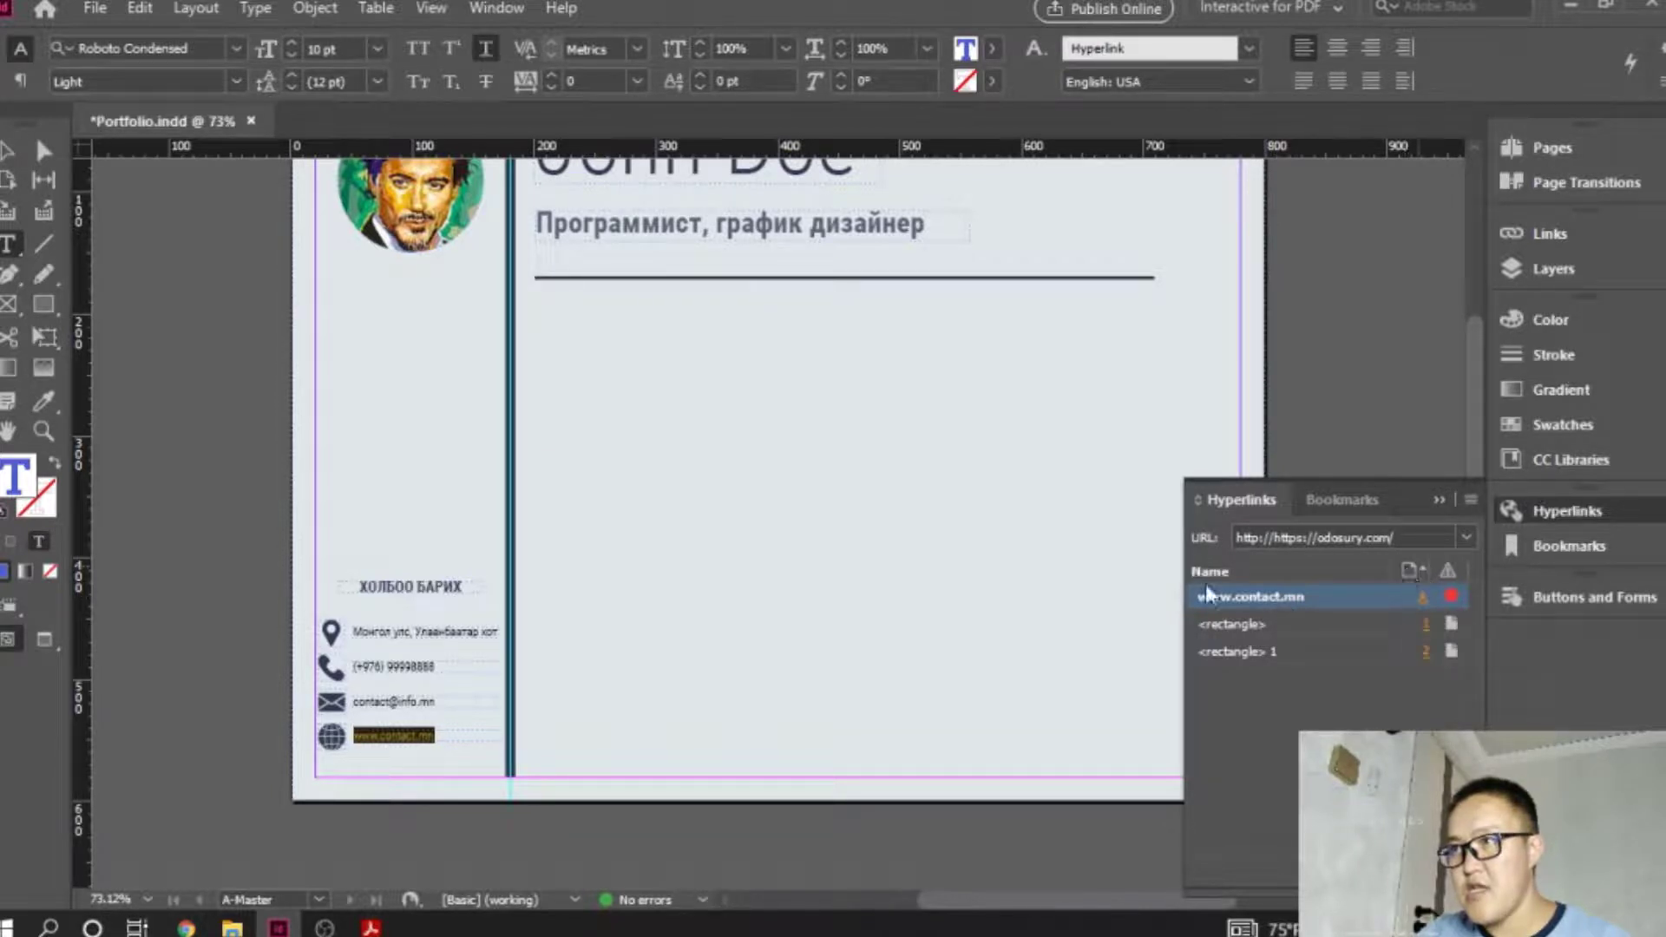
double_click(1246, 599)
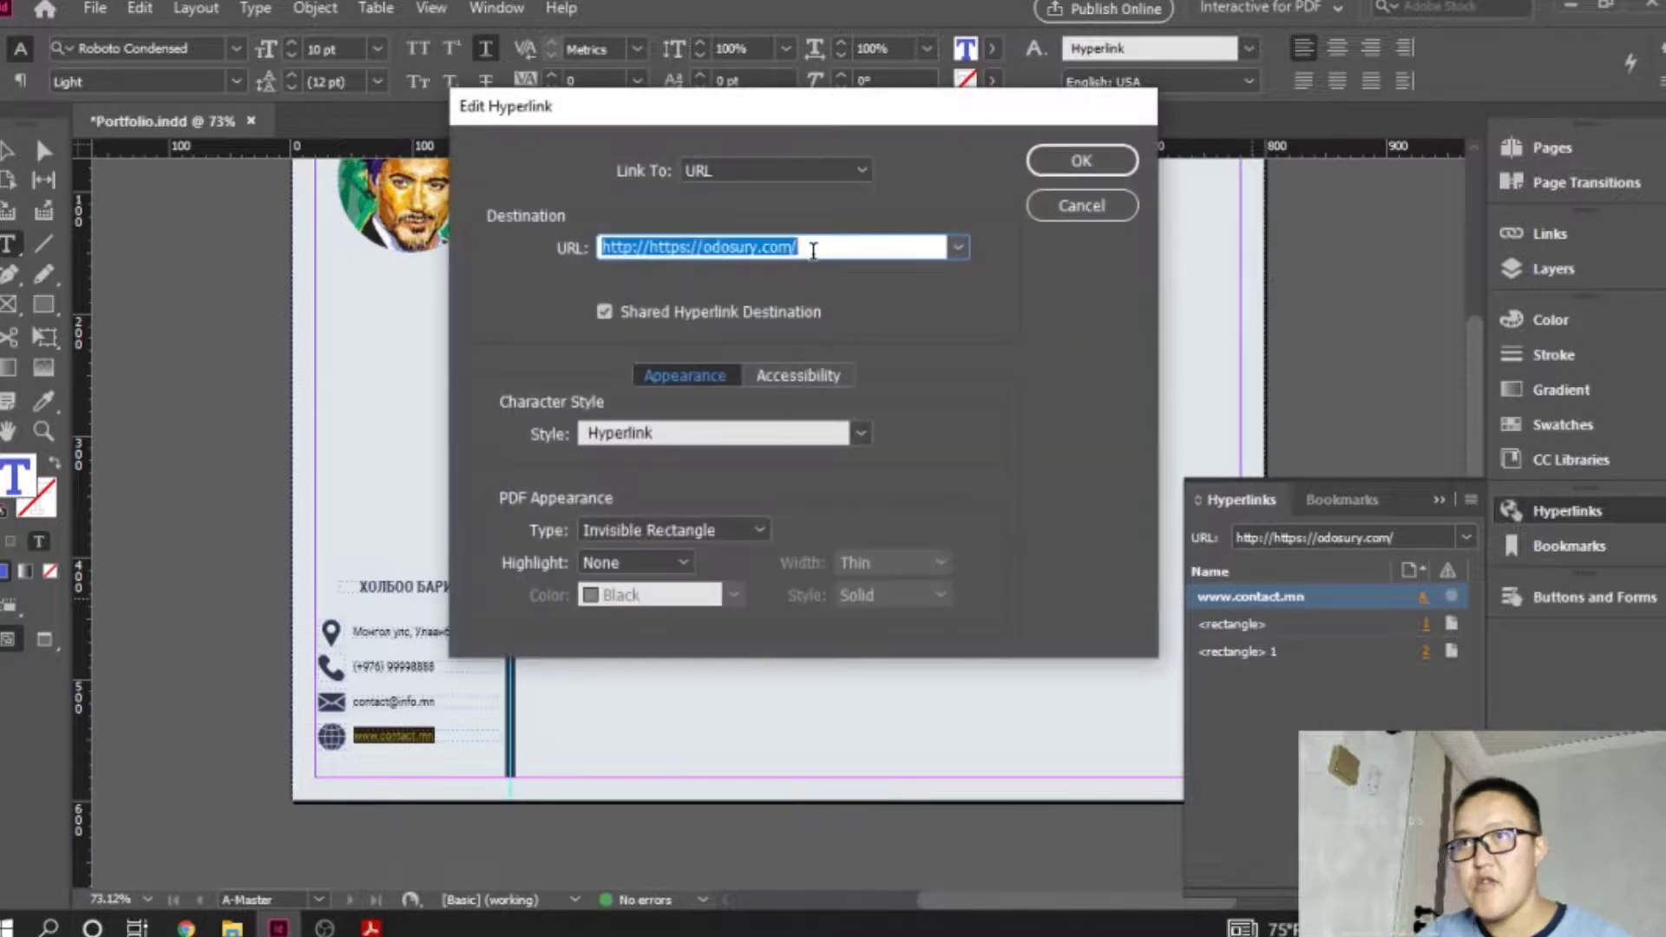
left_click(812, 250)
triple_click(703, 245)
key("ctrl+v")
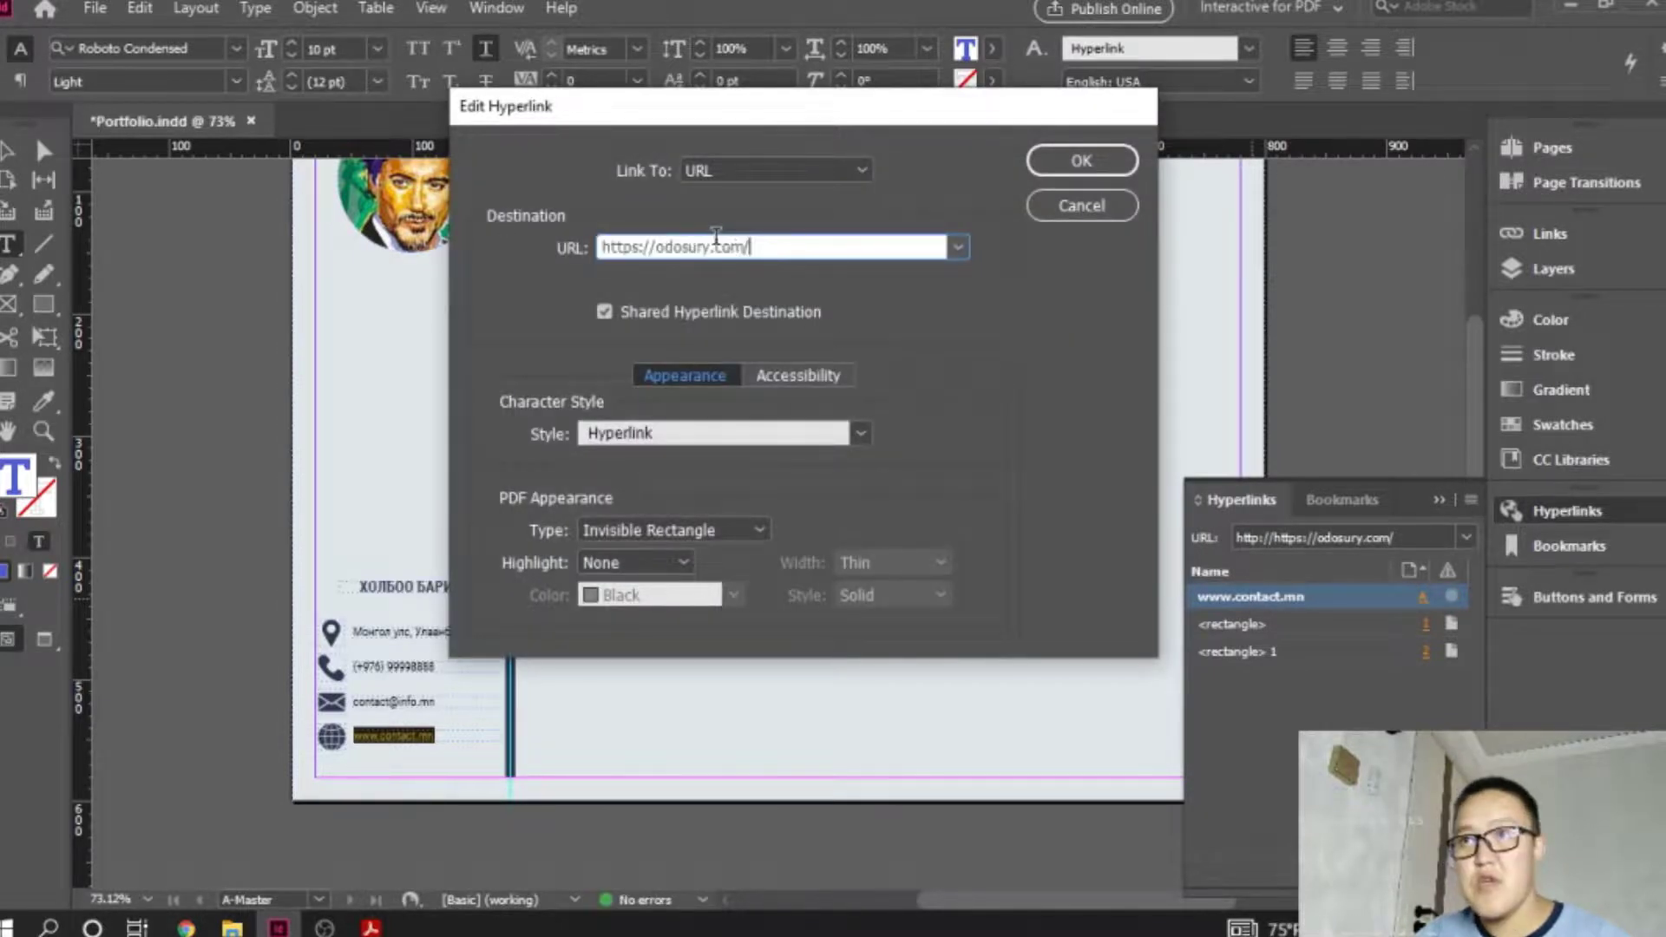
left_click(1081, 160)
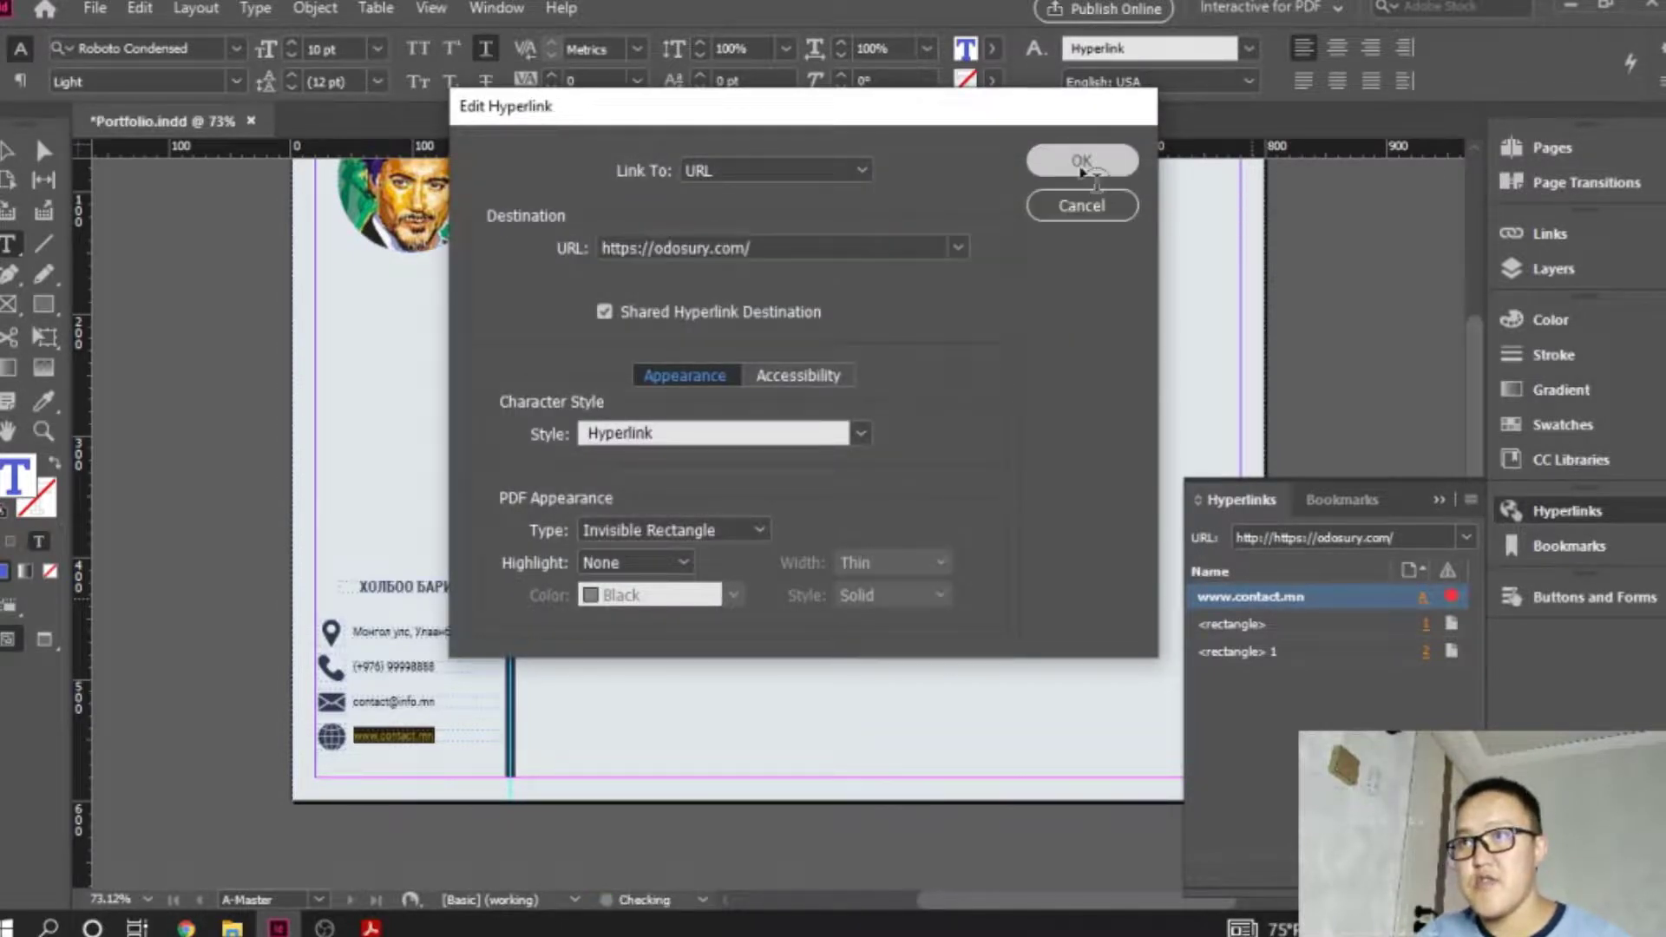
left_click(1438, 502)
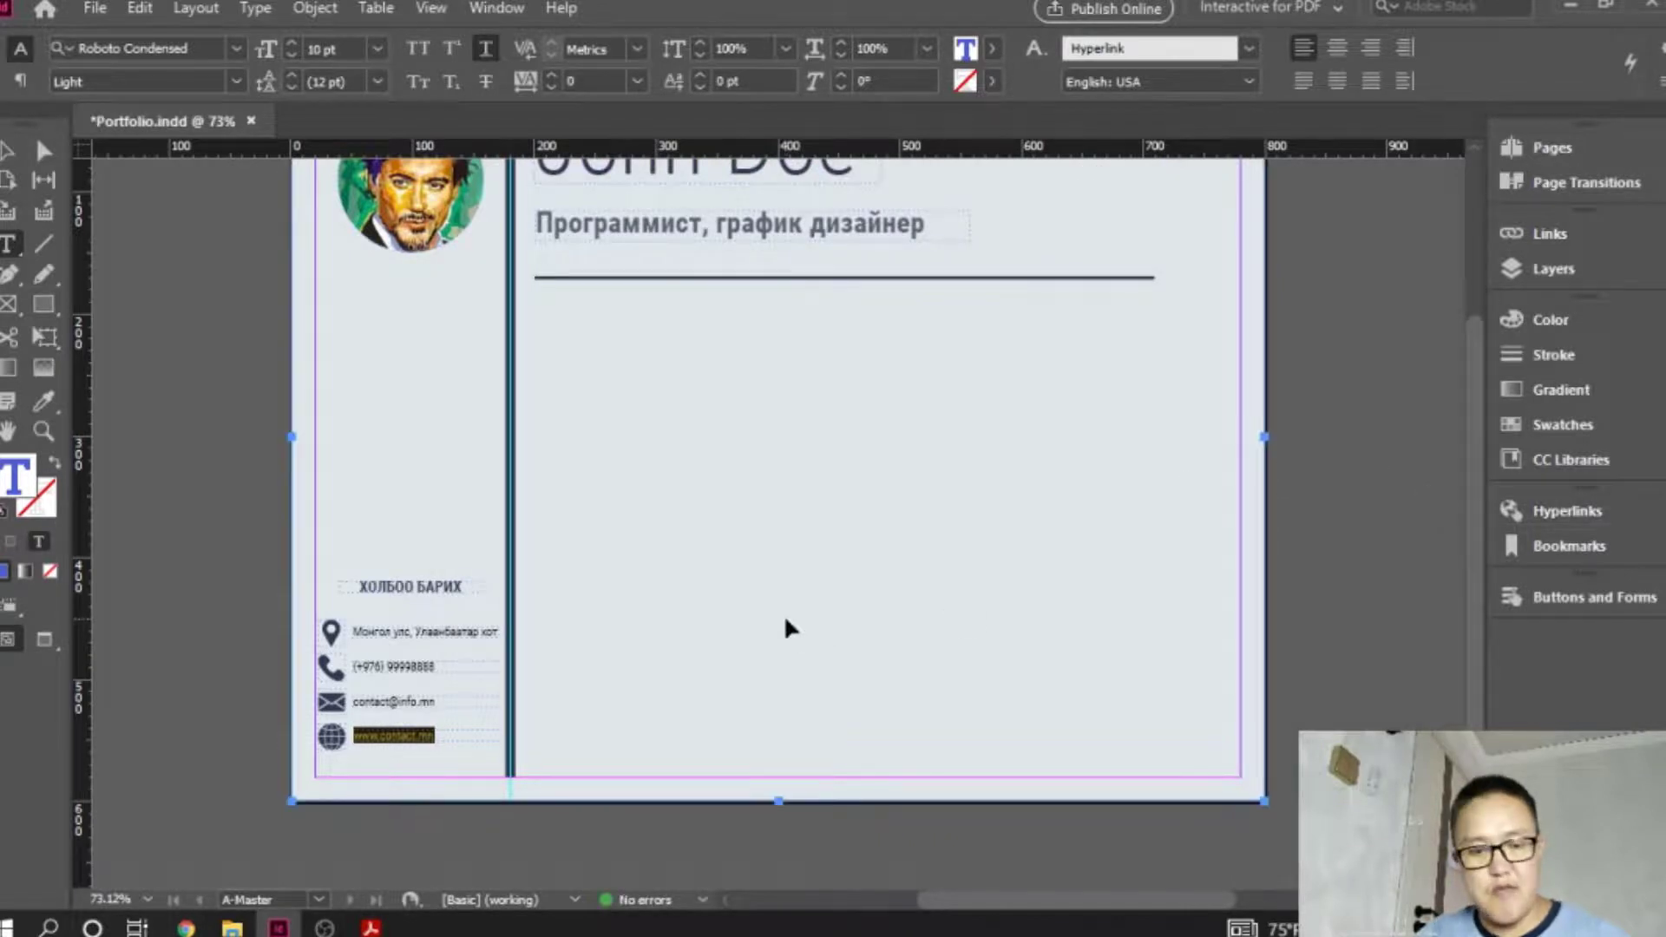
Save the Portfolio document and go back to page 1.
key("ctrl+s")
left_click(1552, 151)
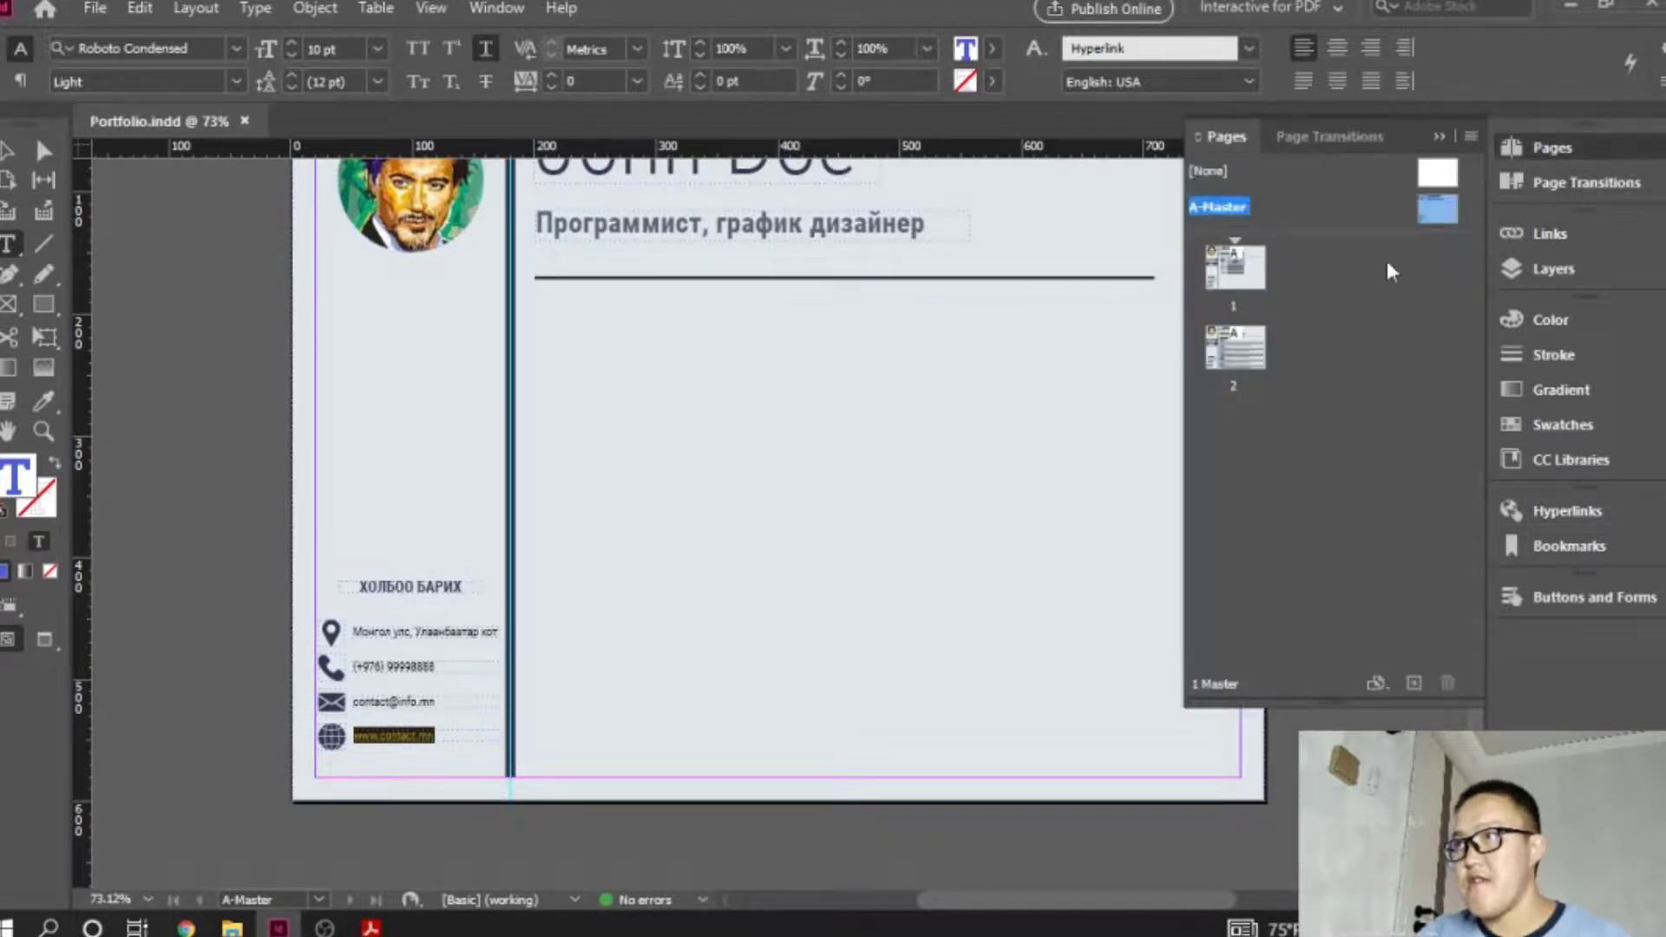
double_click(1249, 285)
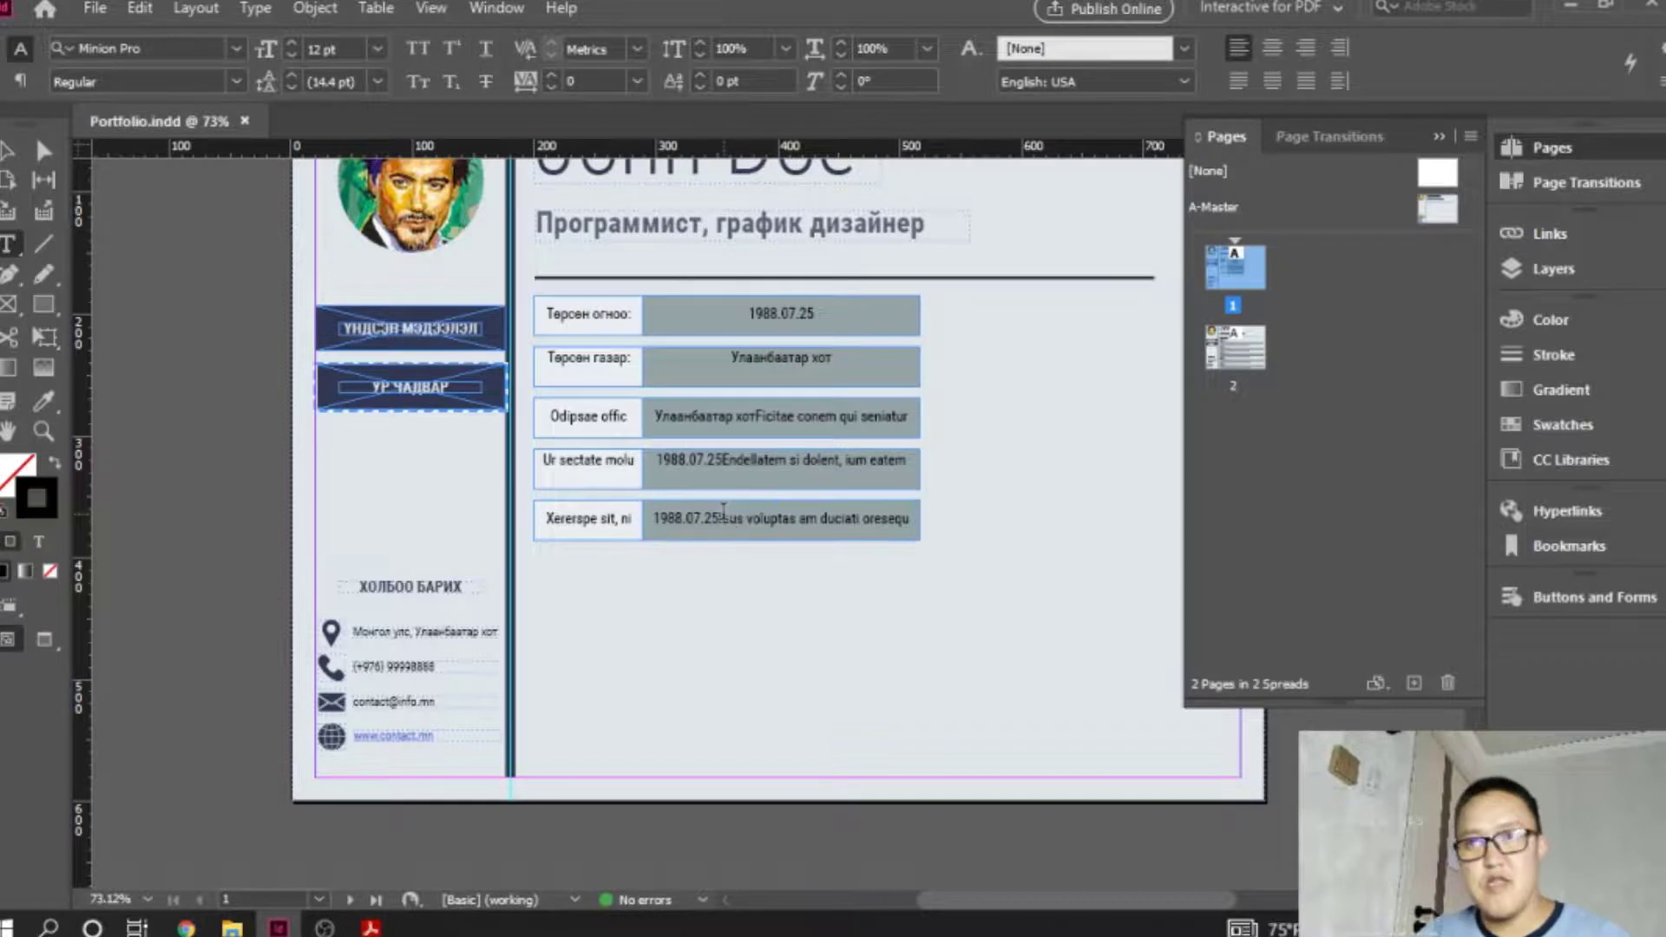
Close the old PDF in Acrobat Reader and re-export all pages from InDesign as Adobe PDF (Print), overwriting the existing Portfolio file.
left_click(370, 924)
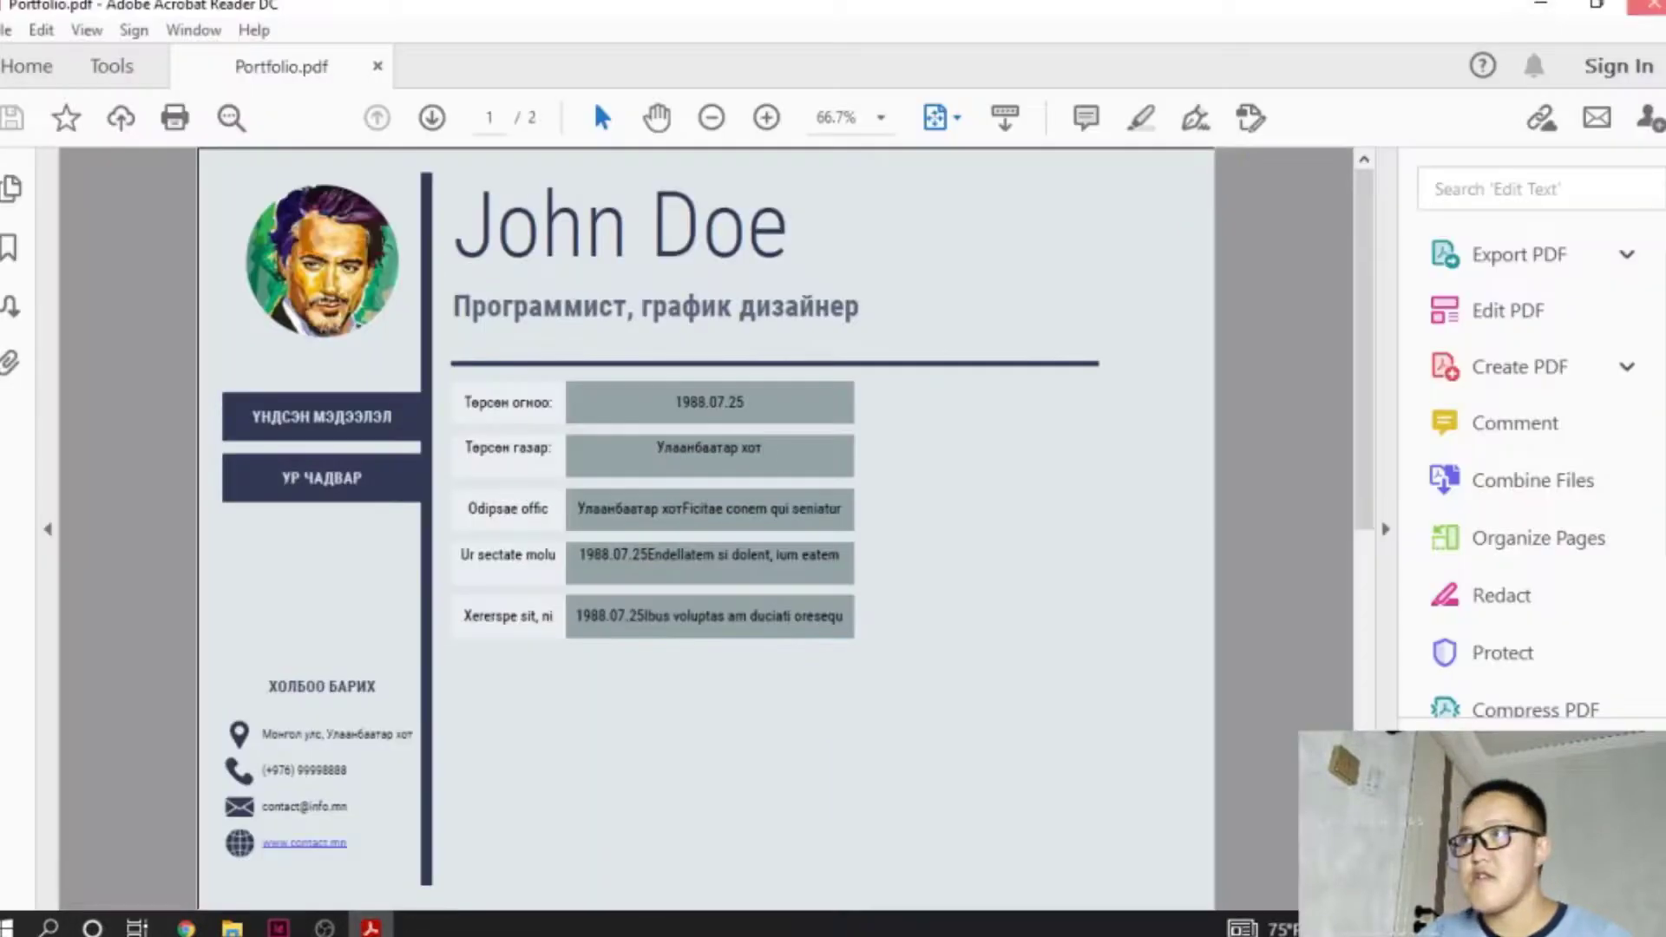
key("alt+Tab")
left_click(95, 7)
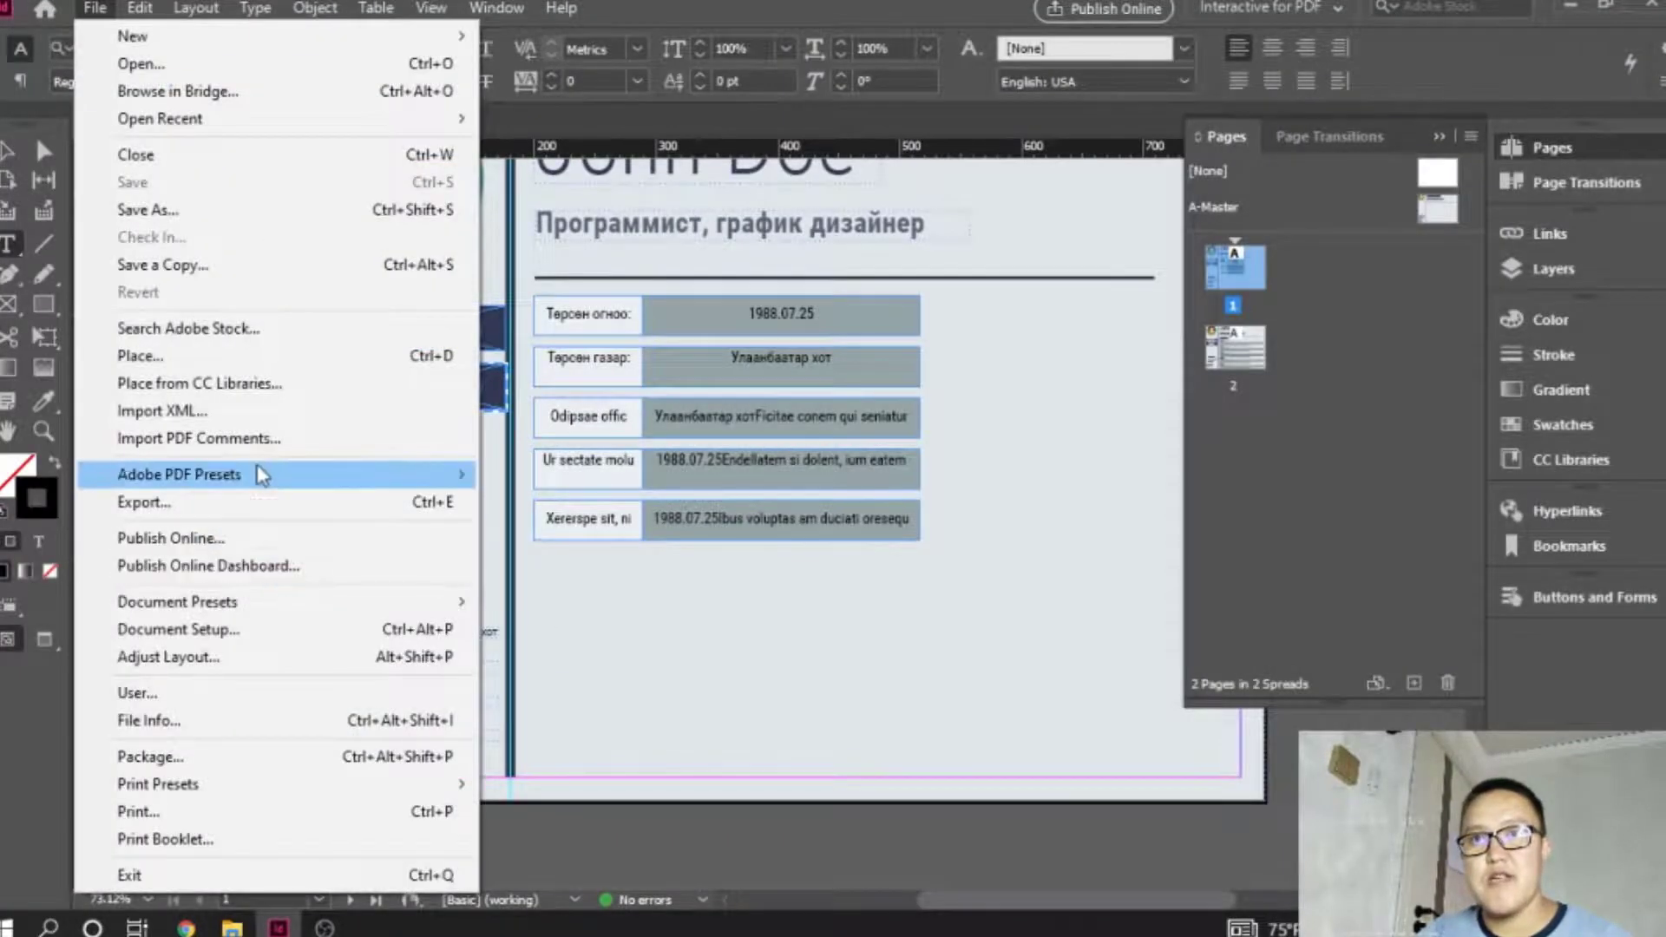
left_click(247, 498)
double_click(825, 220)
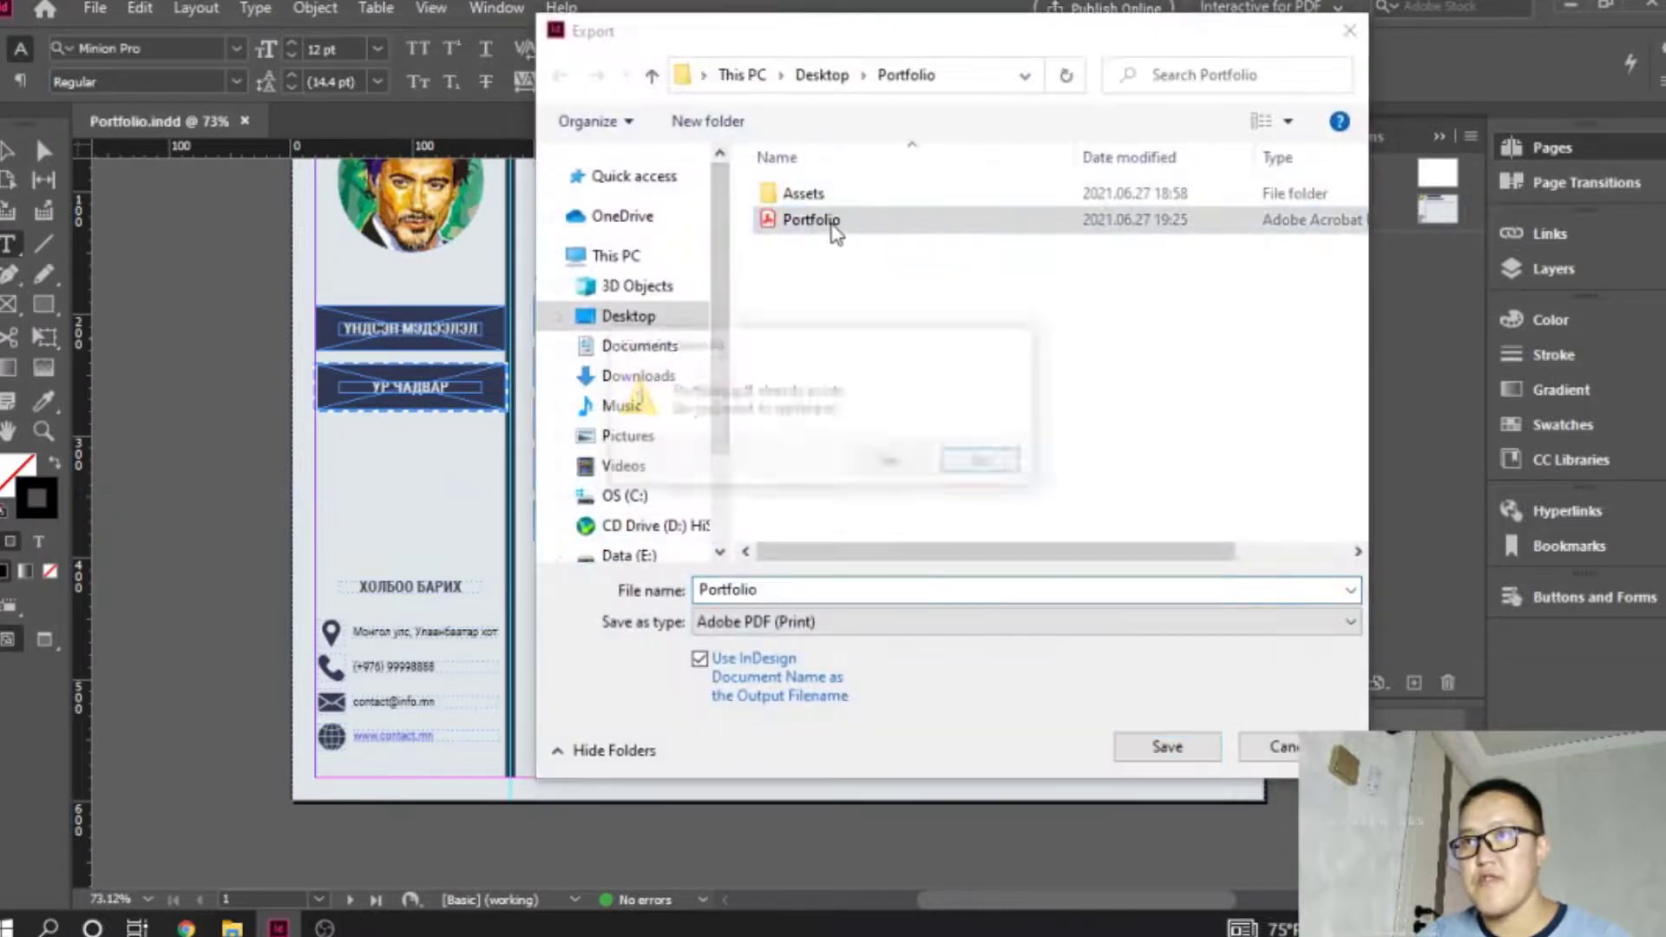
left_click(894, 463)
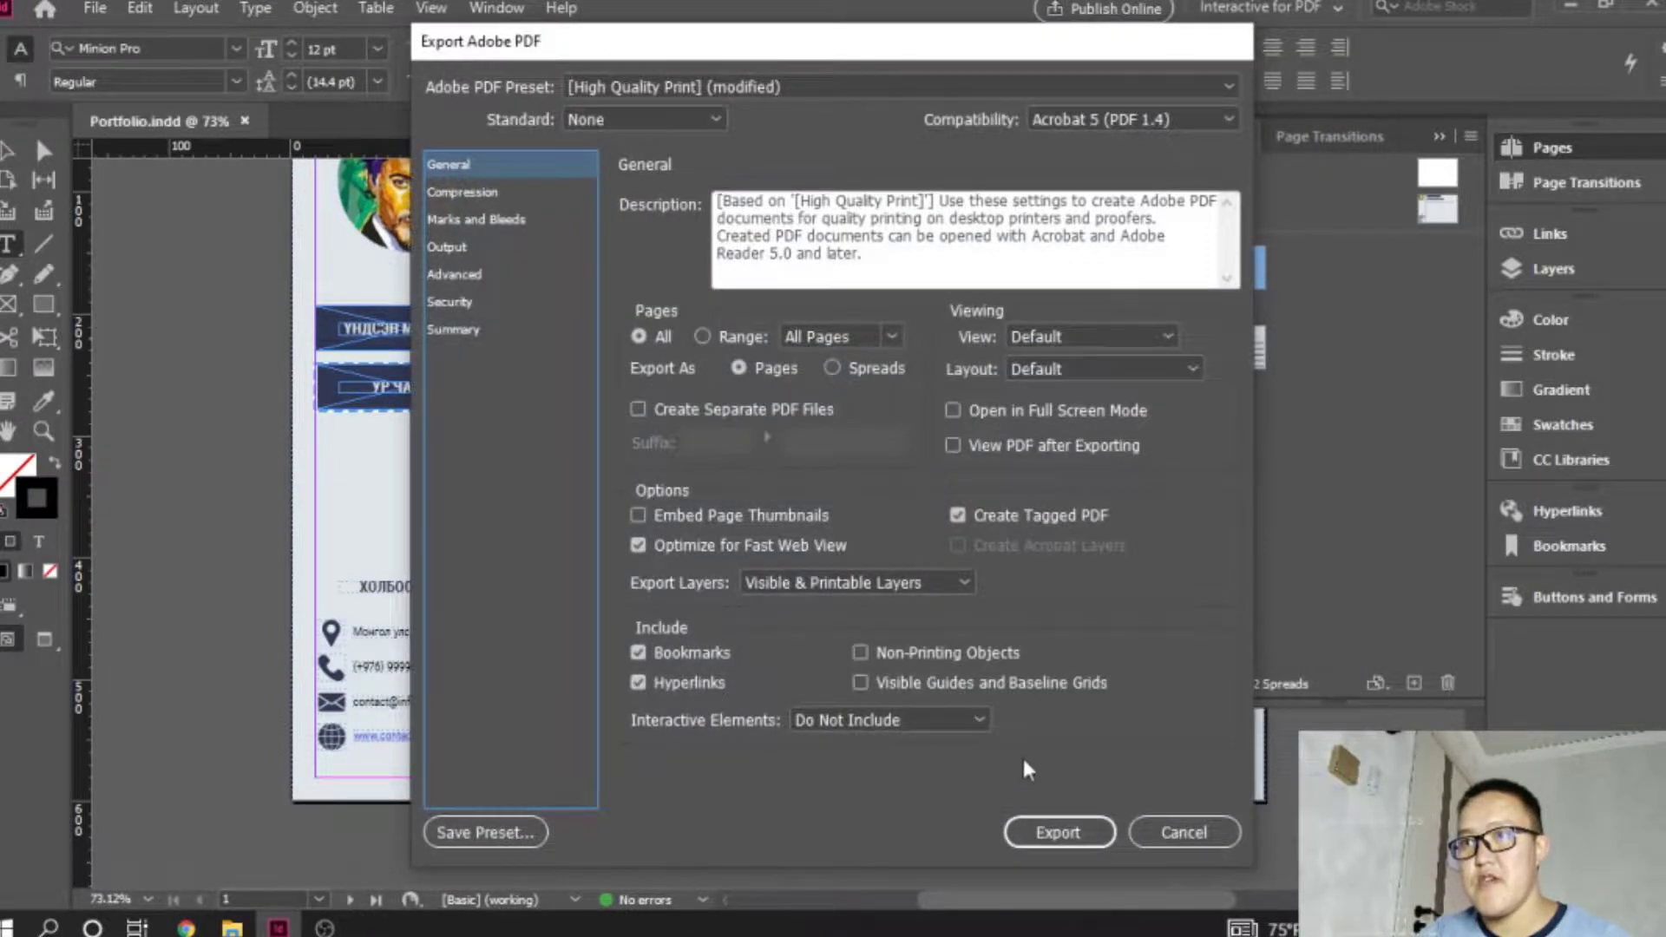
left_click(1060, 832)
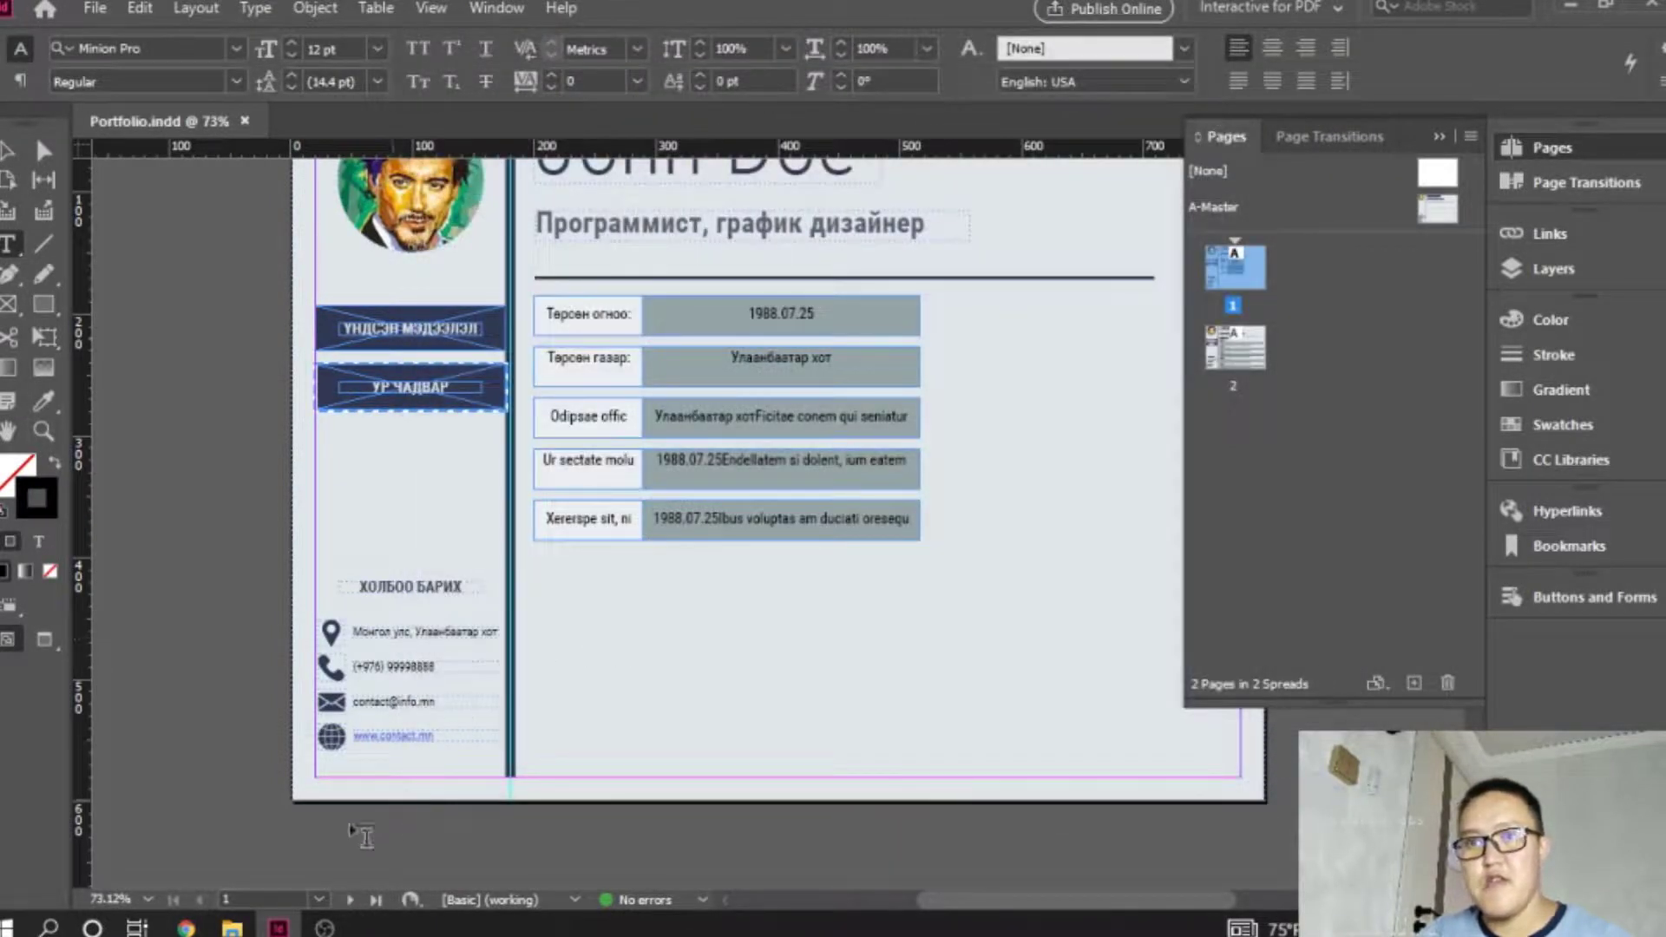
Switch to File Explorer, refresh the Portfolio folder and open the newly exported Portfolio PDF.
mouse_move(232, 928)
left_click(338, 803)
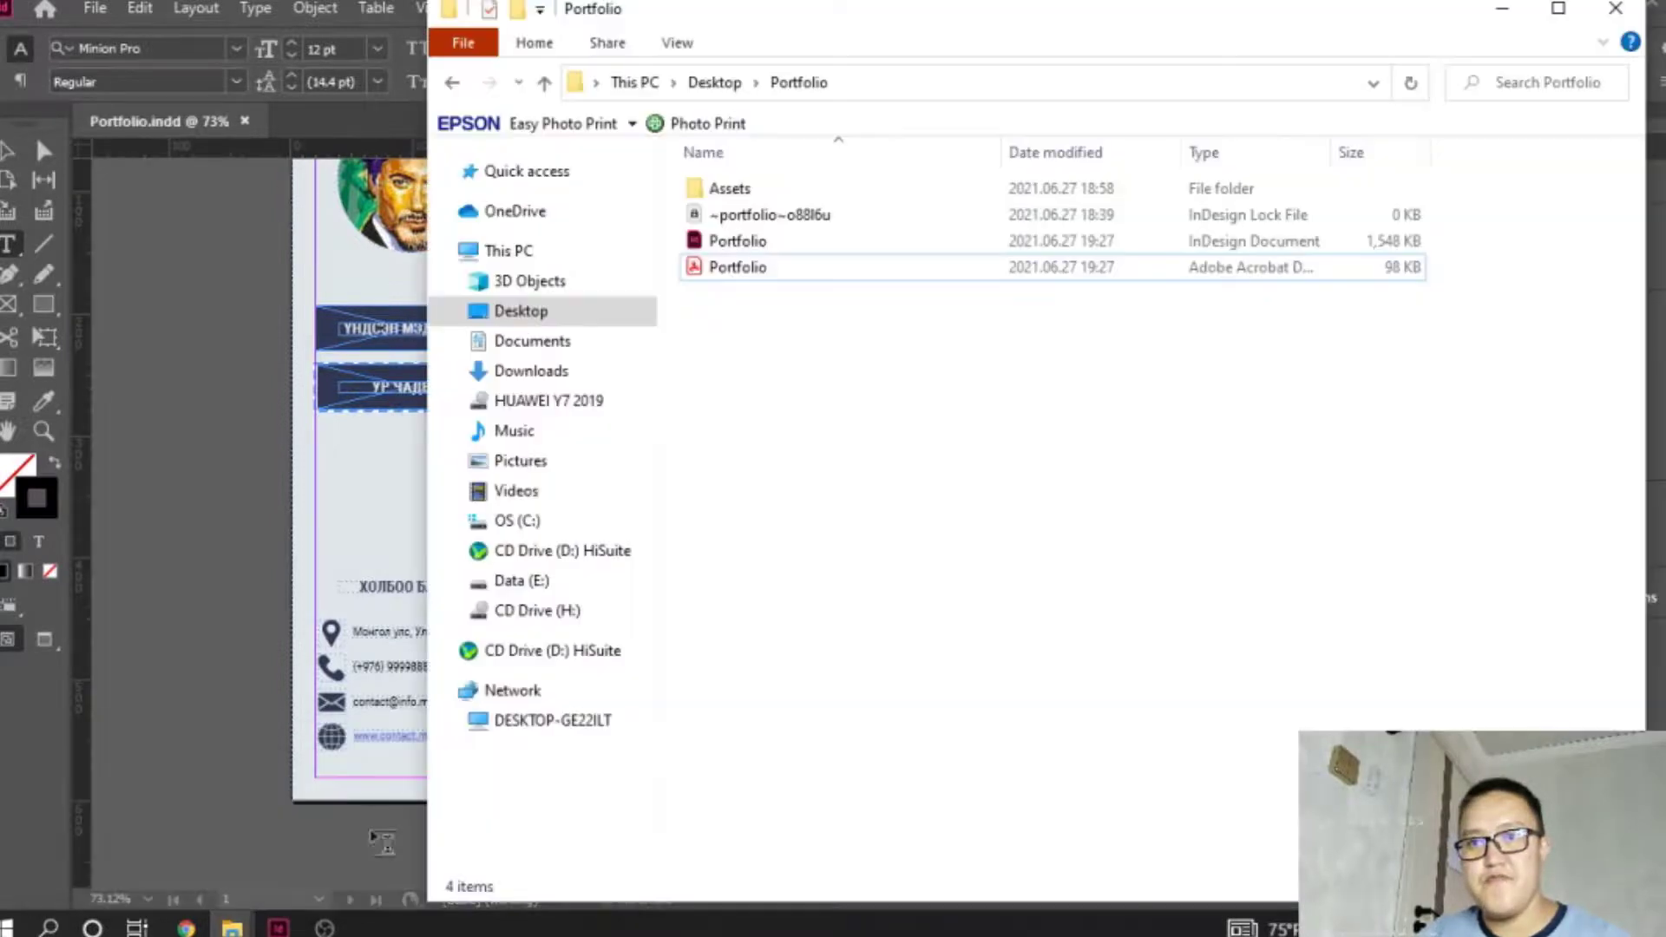
right_click(918, 439)
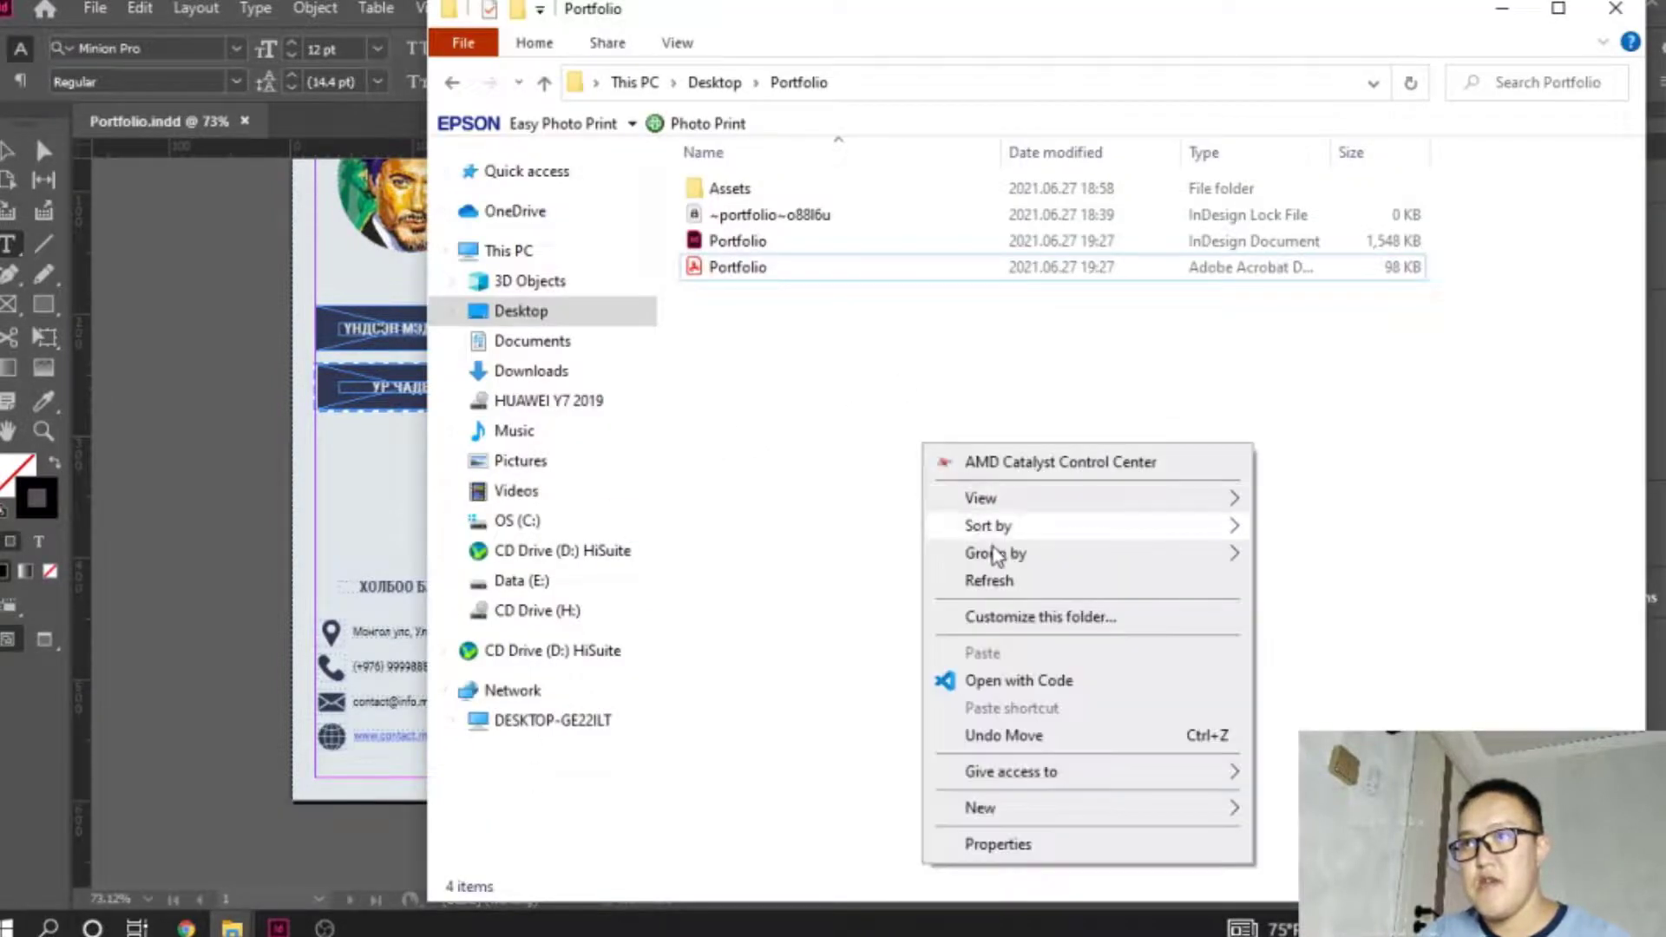
left_click(989, 581)
double_click(751, 269)
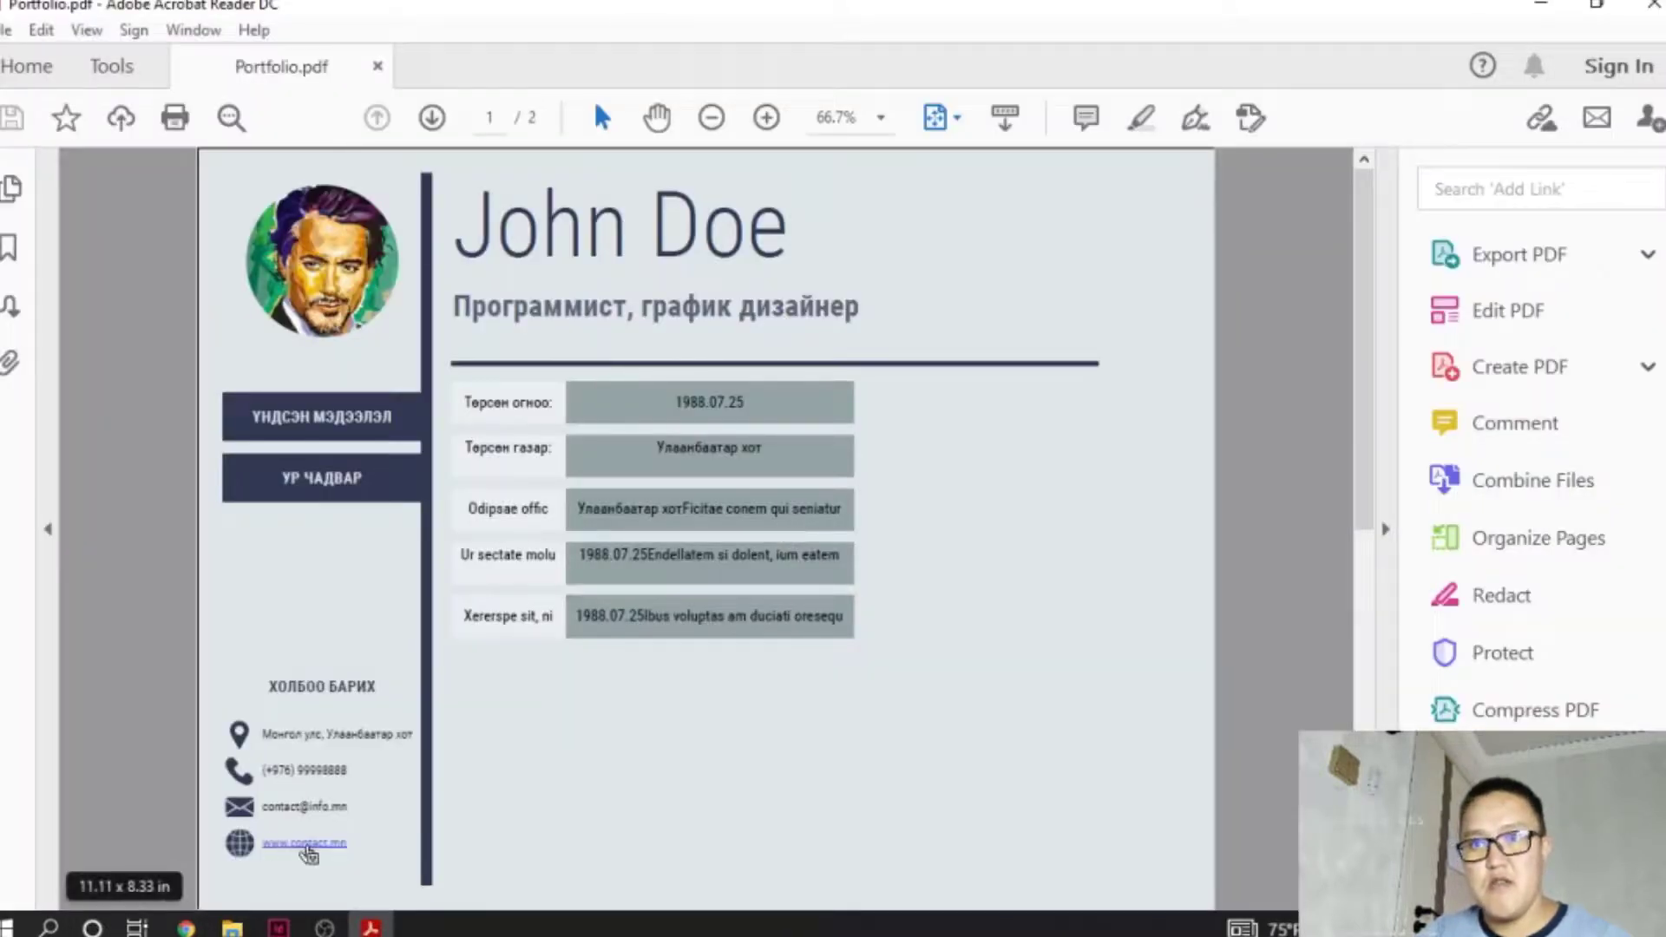
left_click(305, 845)
left_click(841, 538)
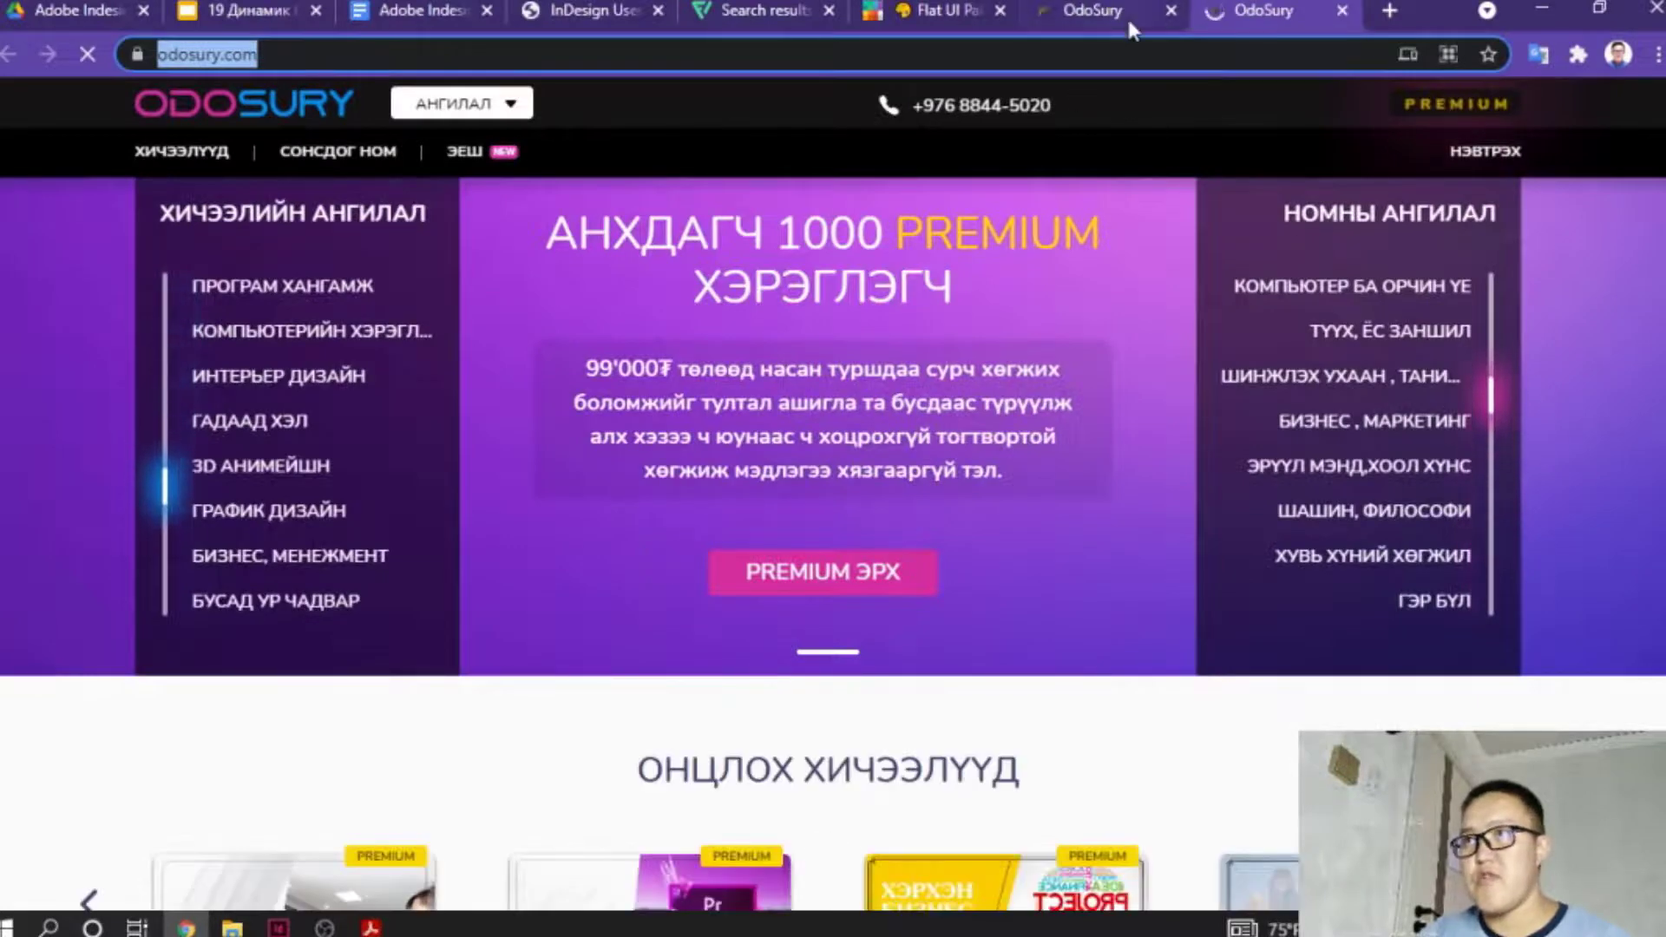
left_click(1171, 10)
left_click(1172, 10)
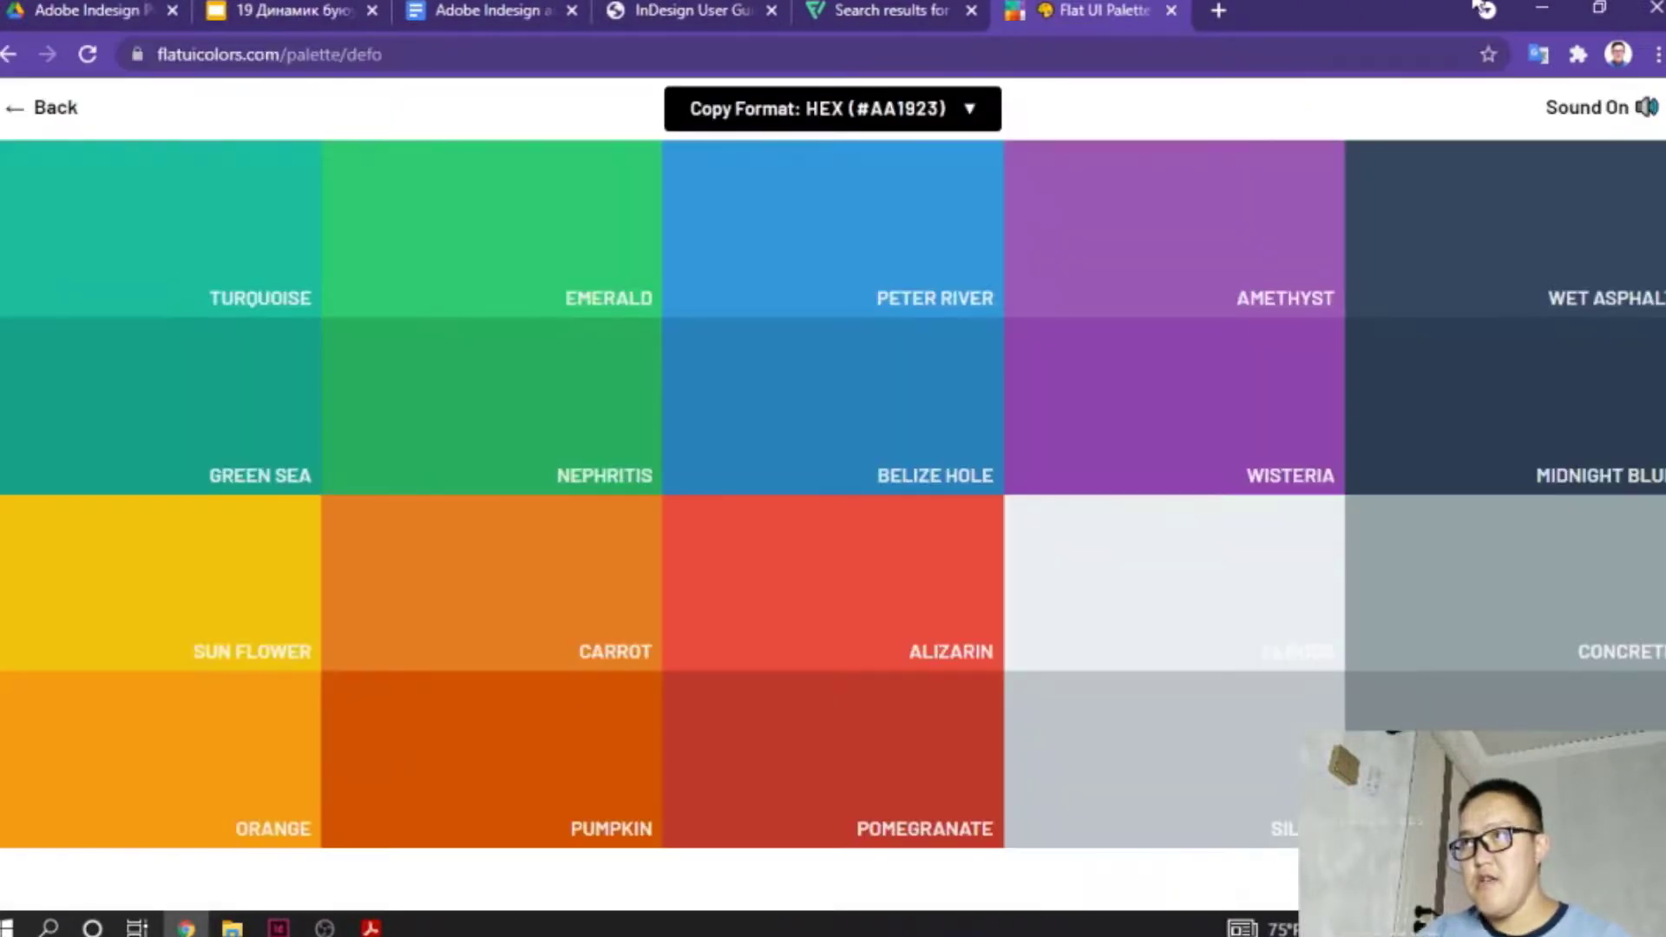
left_click(1543, 7)
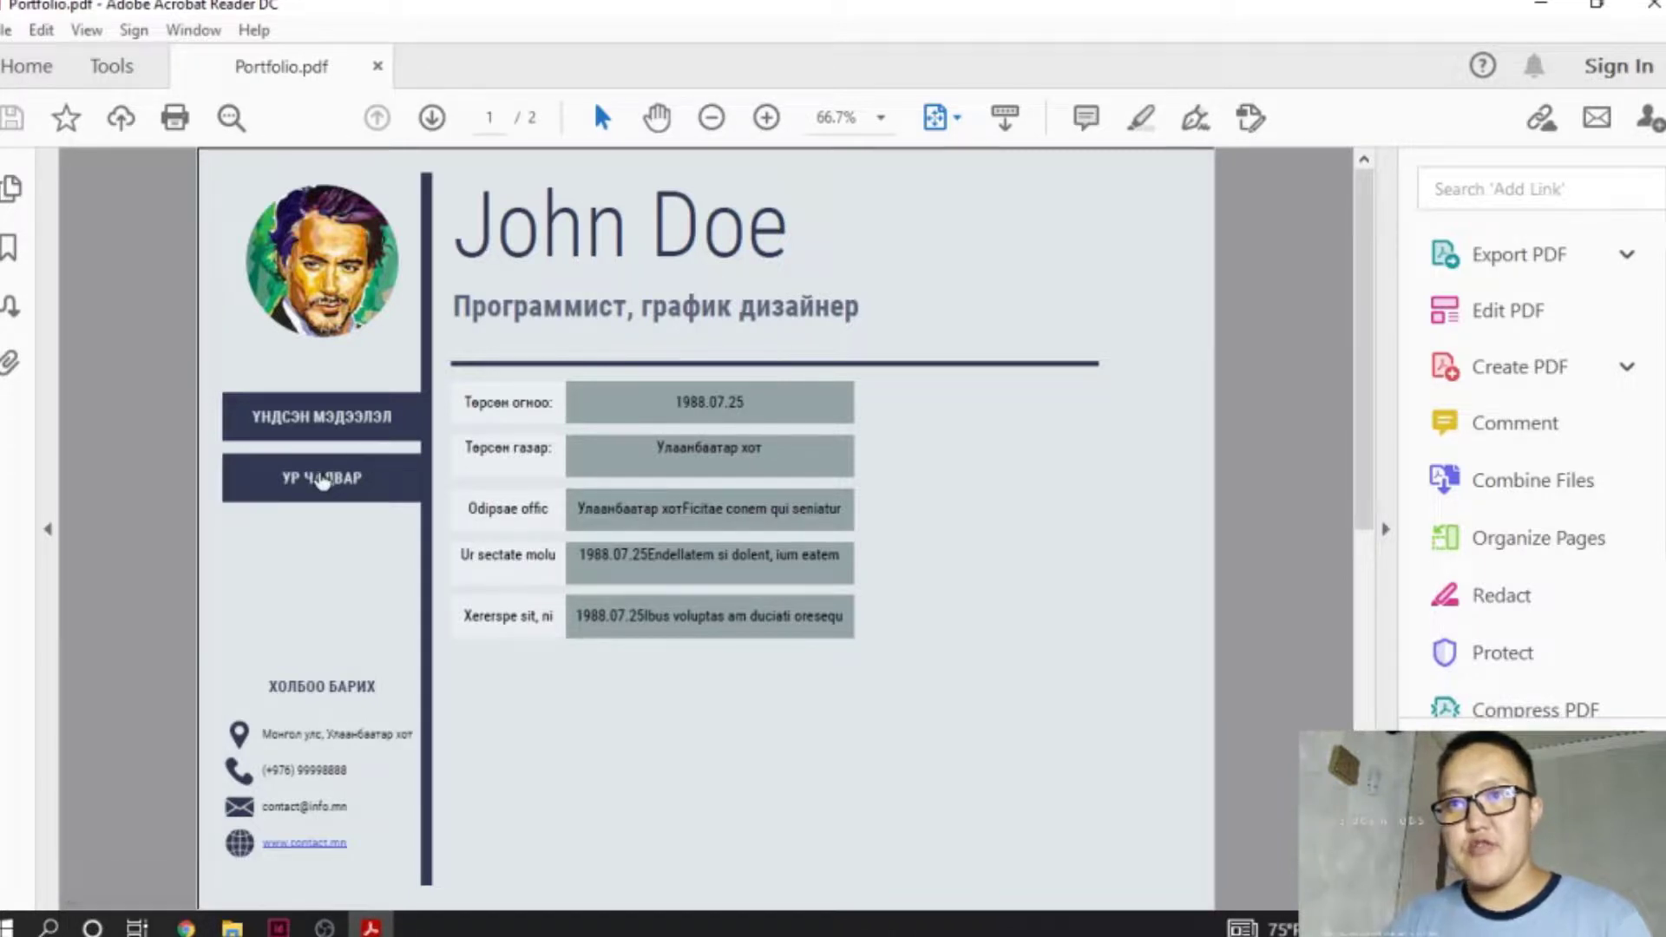
Retest the "УР ЧАДВАР" and "ҮНДСЭН МЭДЭЭЛЭЛ" sidebar buttons in the re-exported PDF, ending on page 2.
left_click(328, 487)
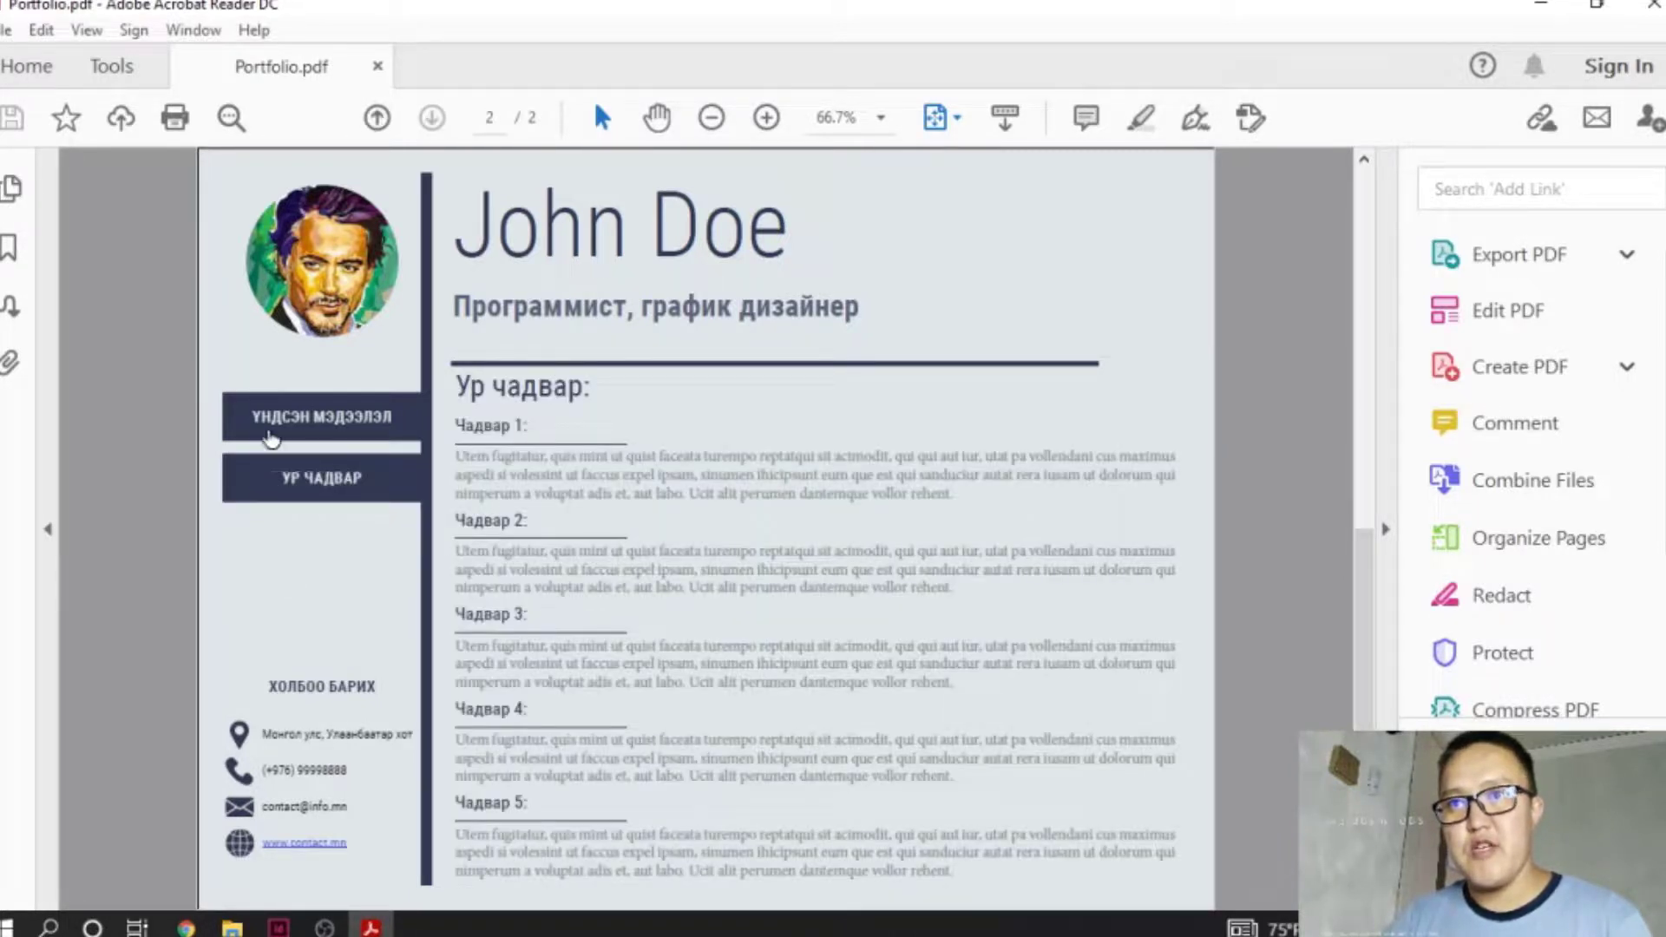
left_click(356, 424)
left_click(323, 486)
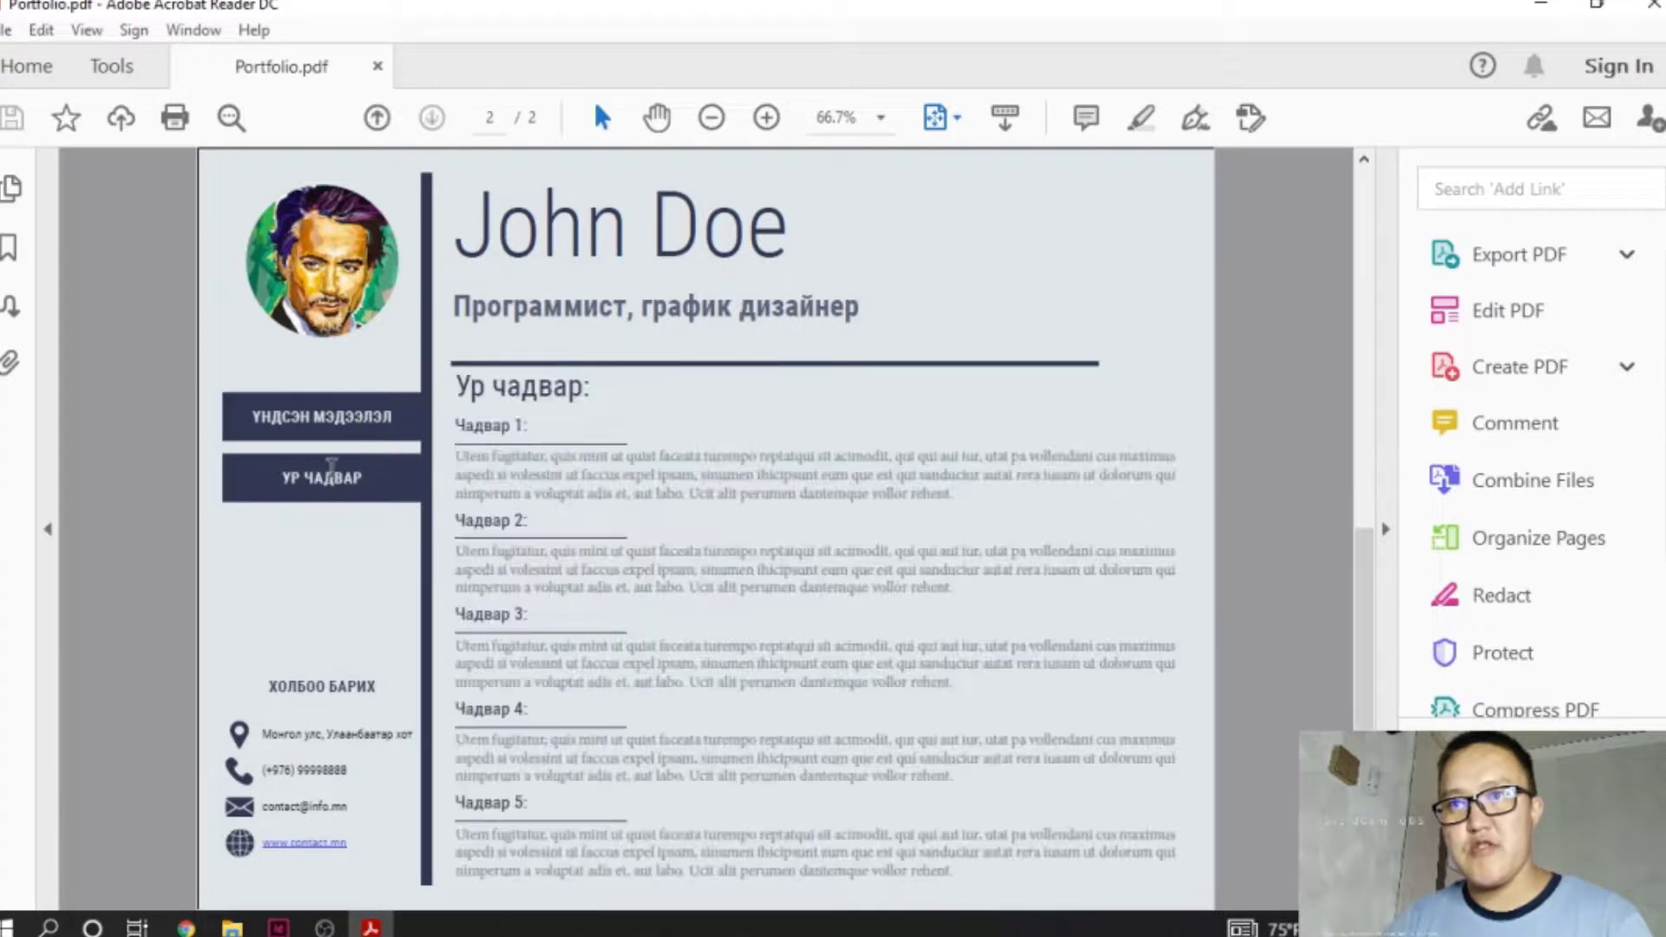
Jump back and forth between pages 1 and 2 with the "ҮНДСЭН МЭДЭЭЛЭЛ" and "УР ЧАДВАР" sidebar buttons to check the page transitions.
left_click(335, 433)
left_click(343, 488)
left_click(343, 438)
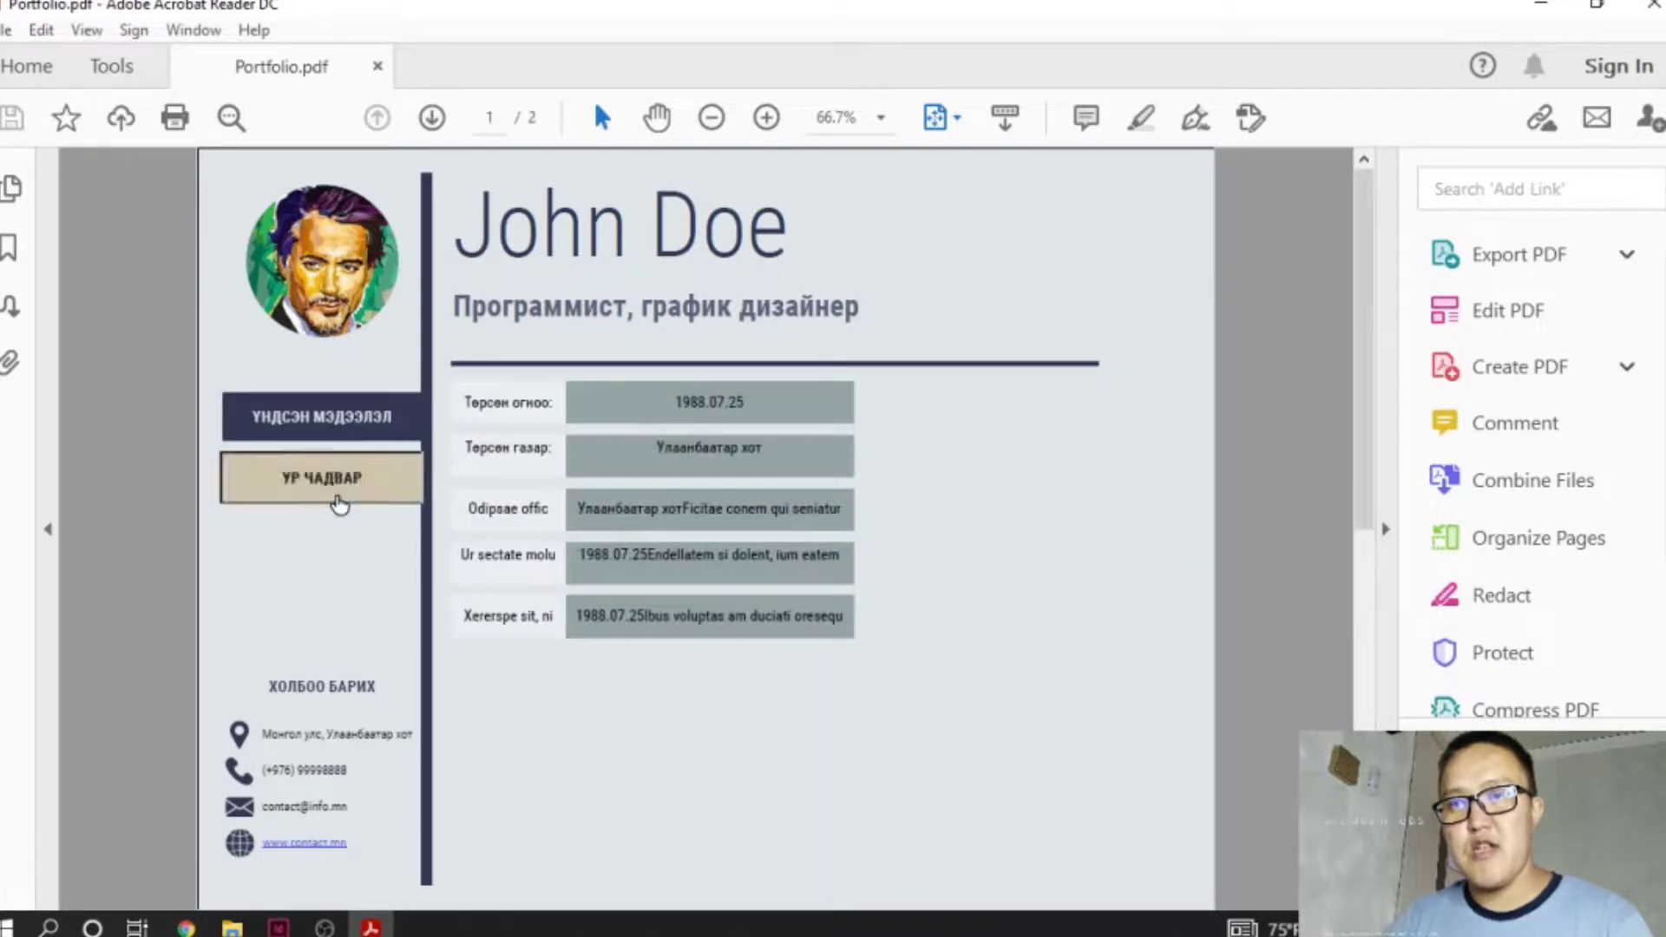
left_click(338, 488)
left_click(361, 435)
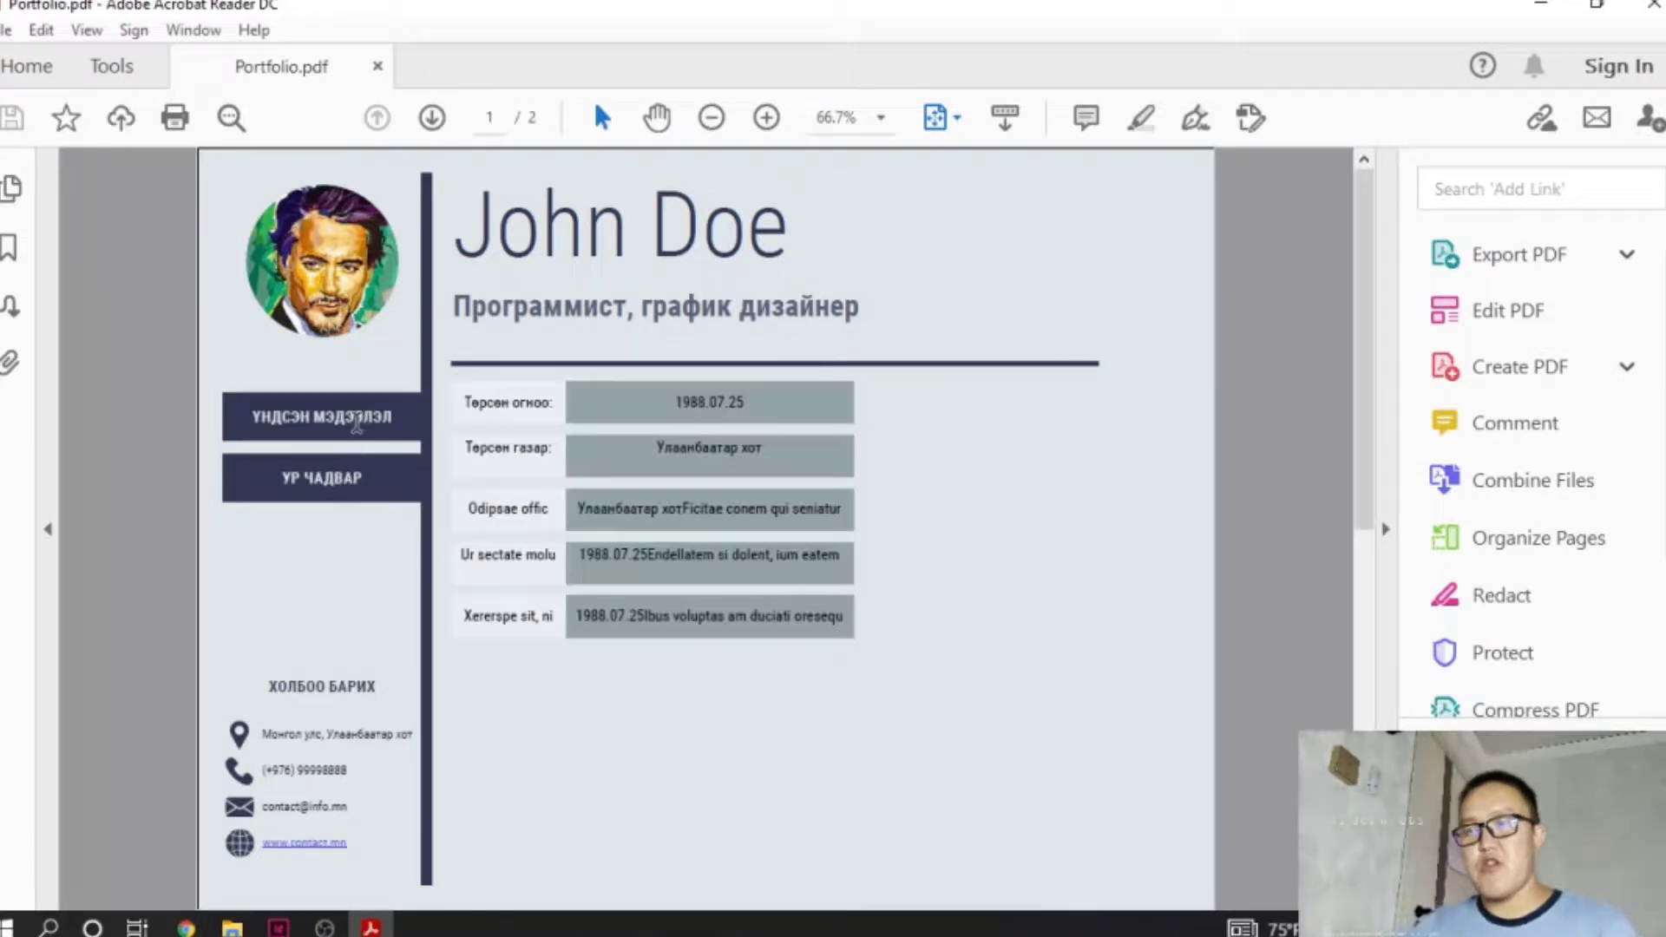
left_click(351, 479)
left_click(368, 427)
left_click(345, 483)
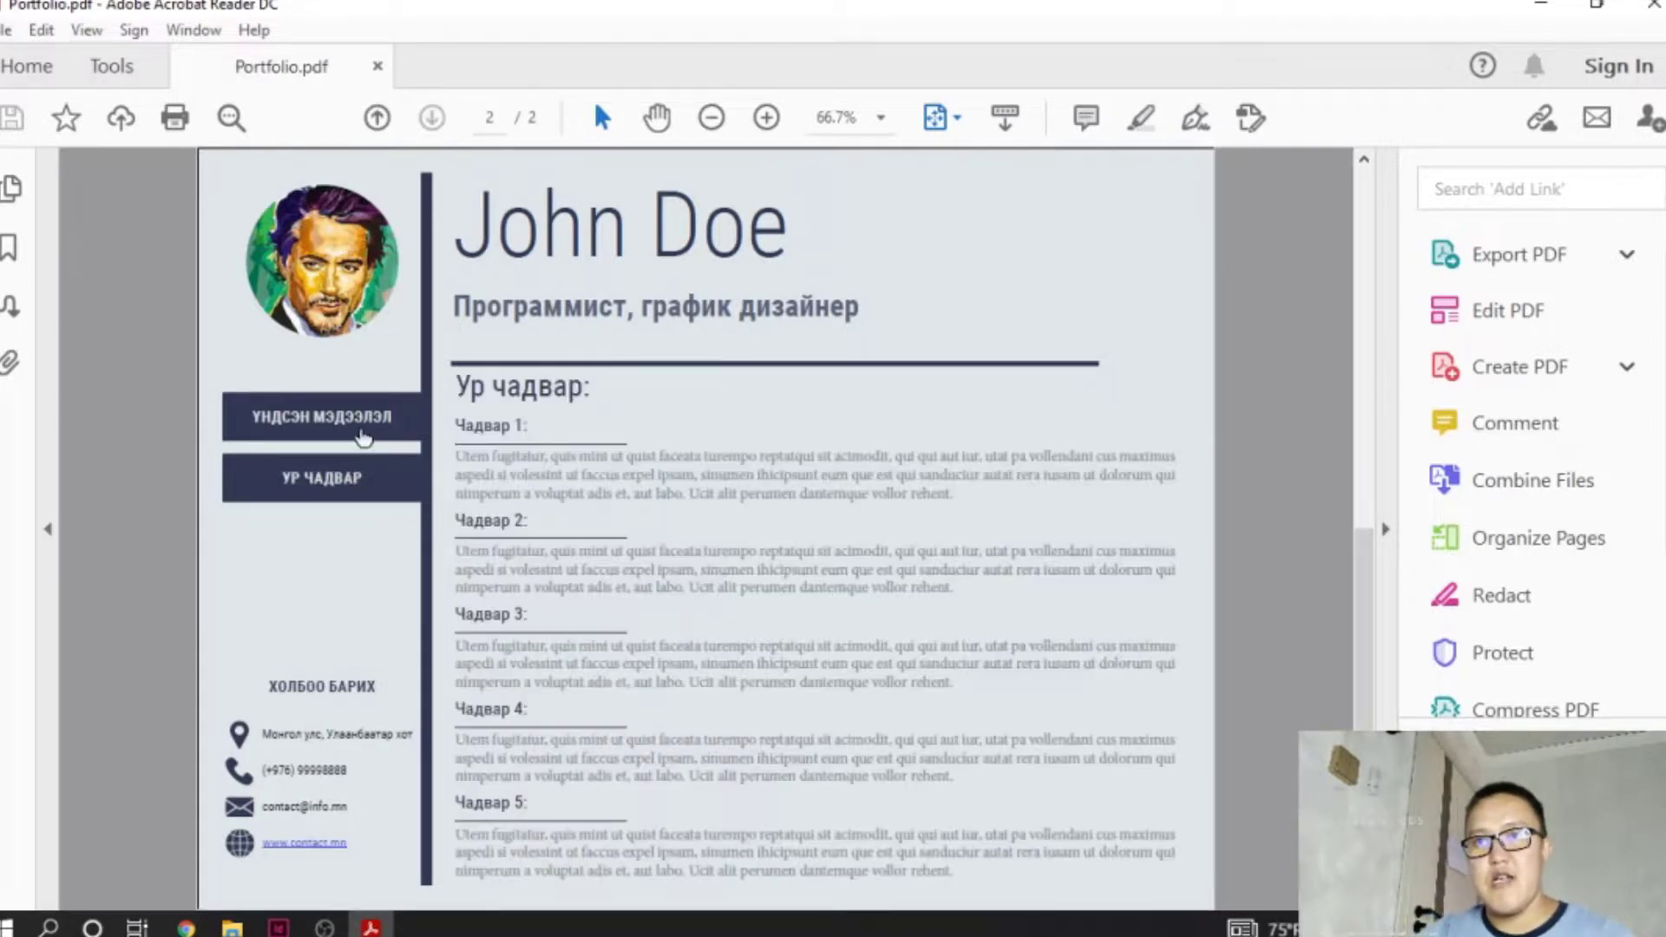
left_click(360, 427)
left_click(339, 479)
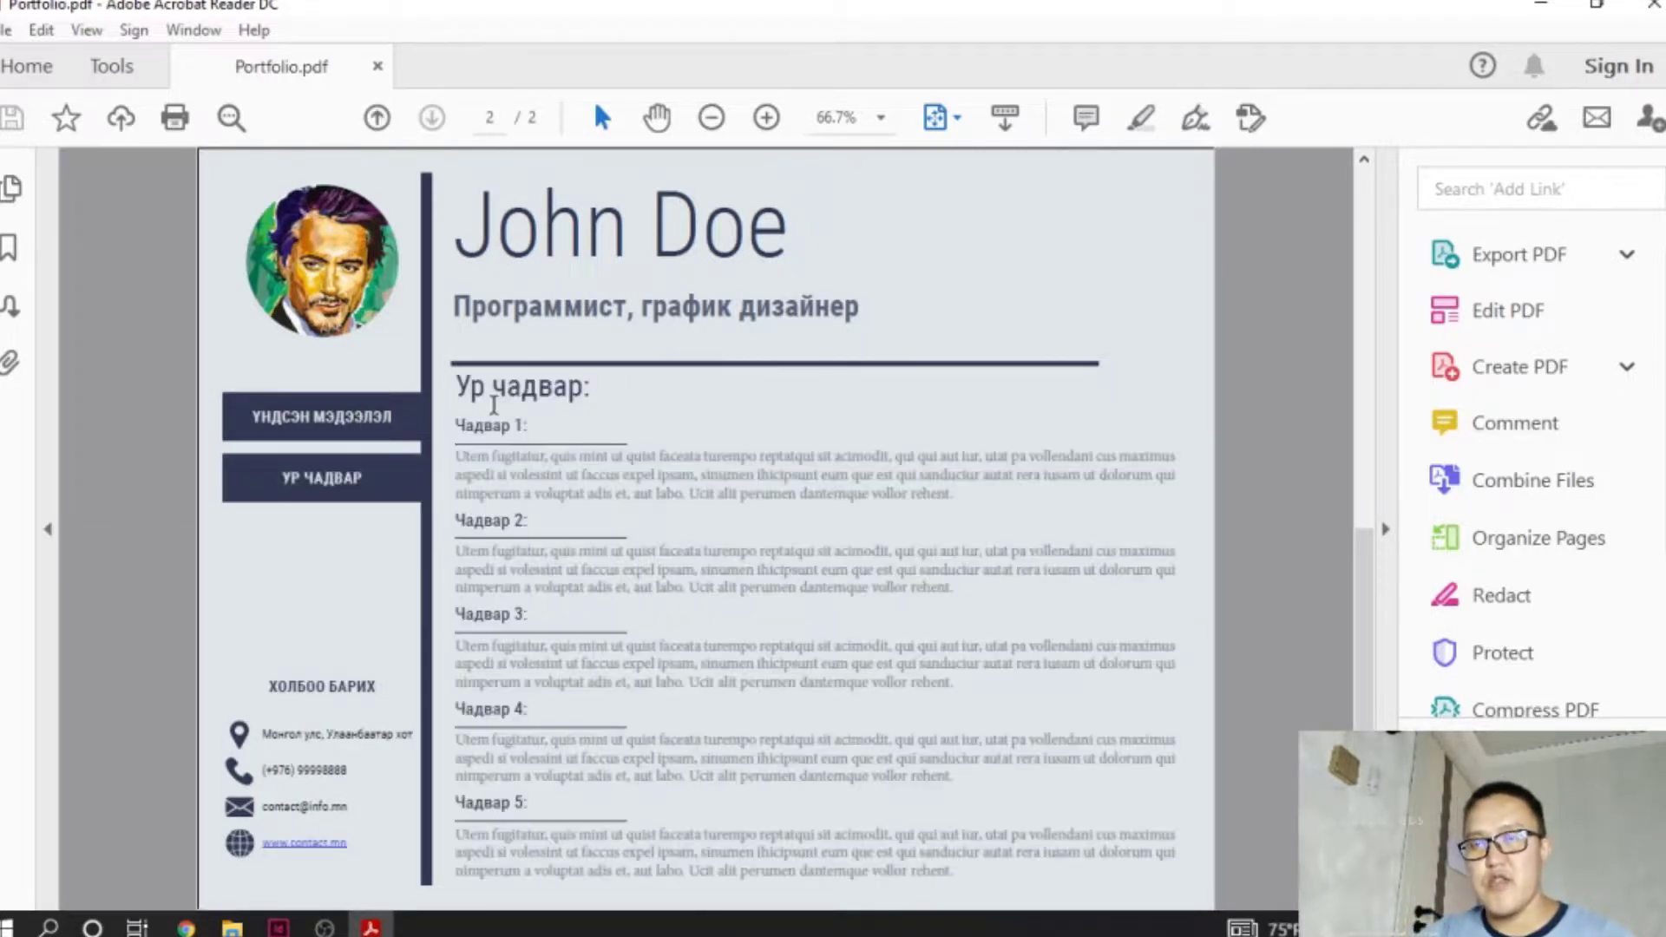
left_click(347, 430)
left_click(343, 482)
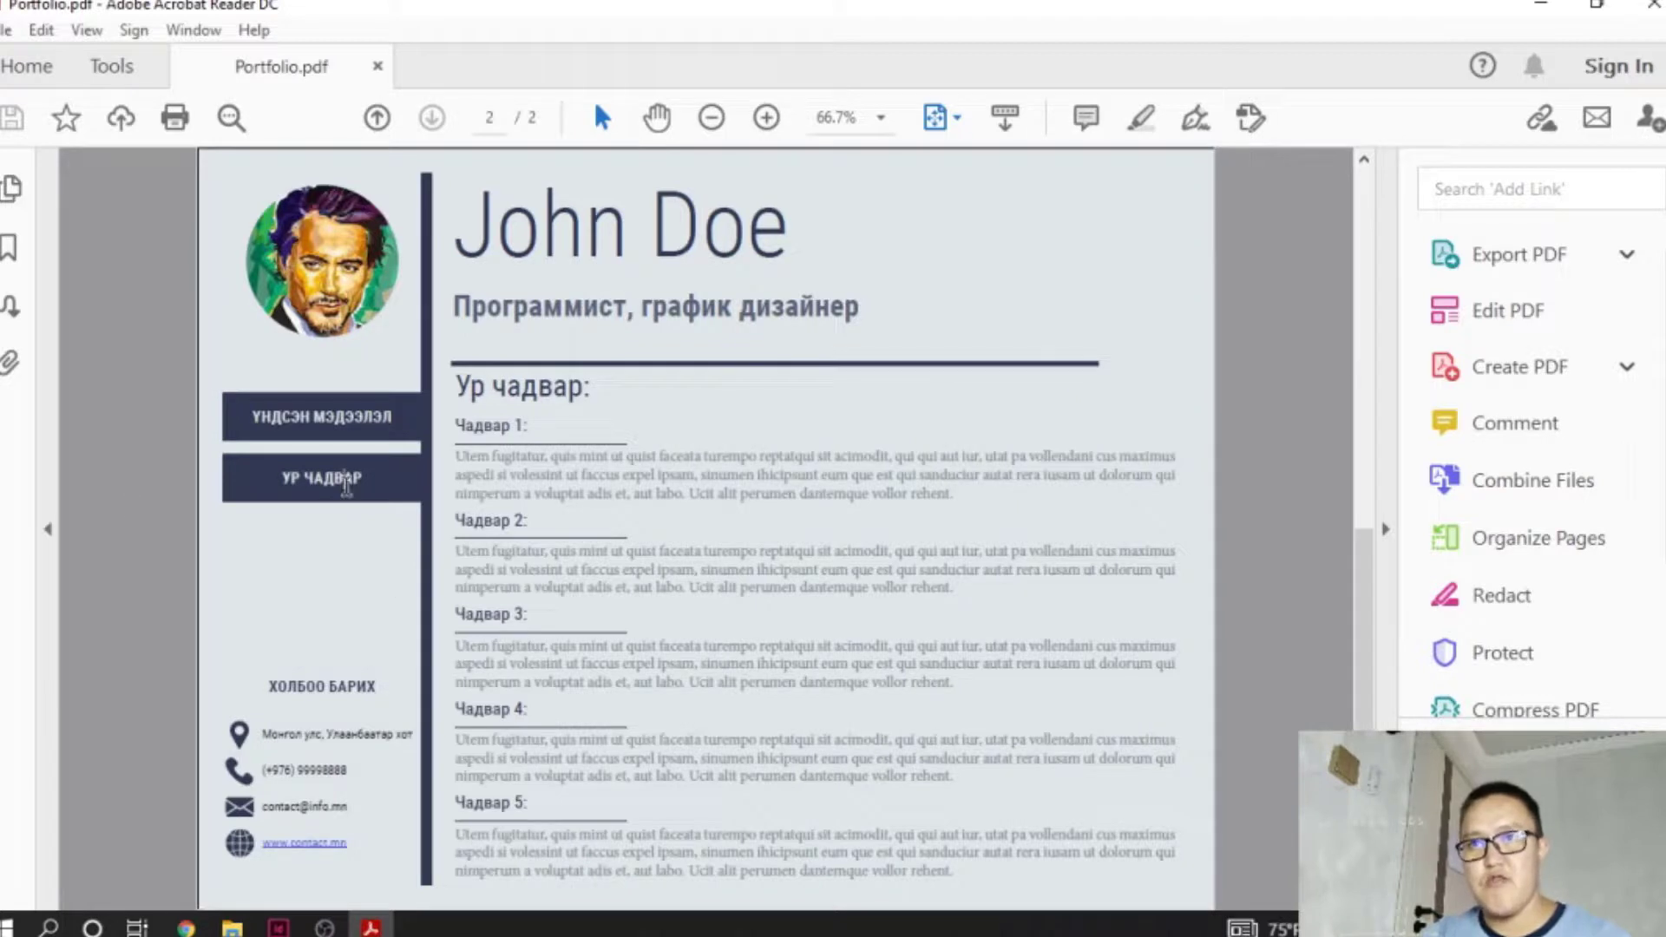
left_click(340, 438)
left_click(338, 477)
left_click(338, 434)
left_click(380, 460)
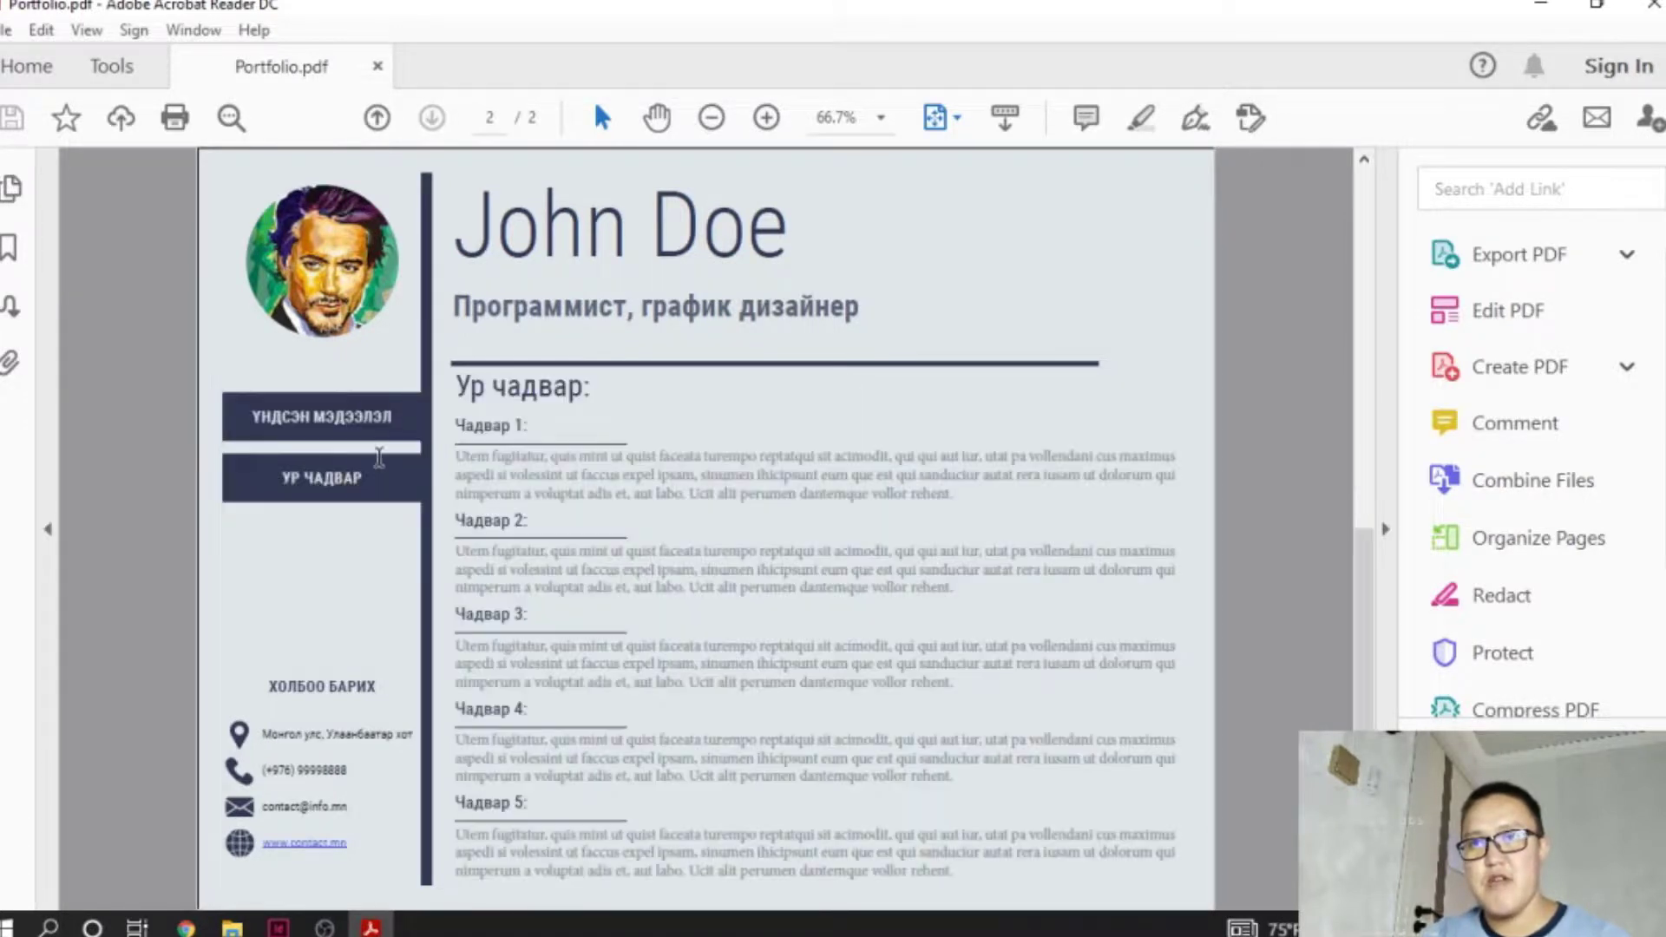
left_click(379, 434)
left_click(358, 477)
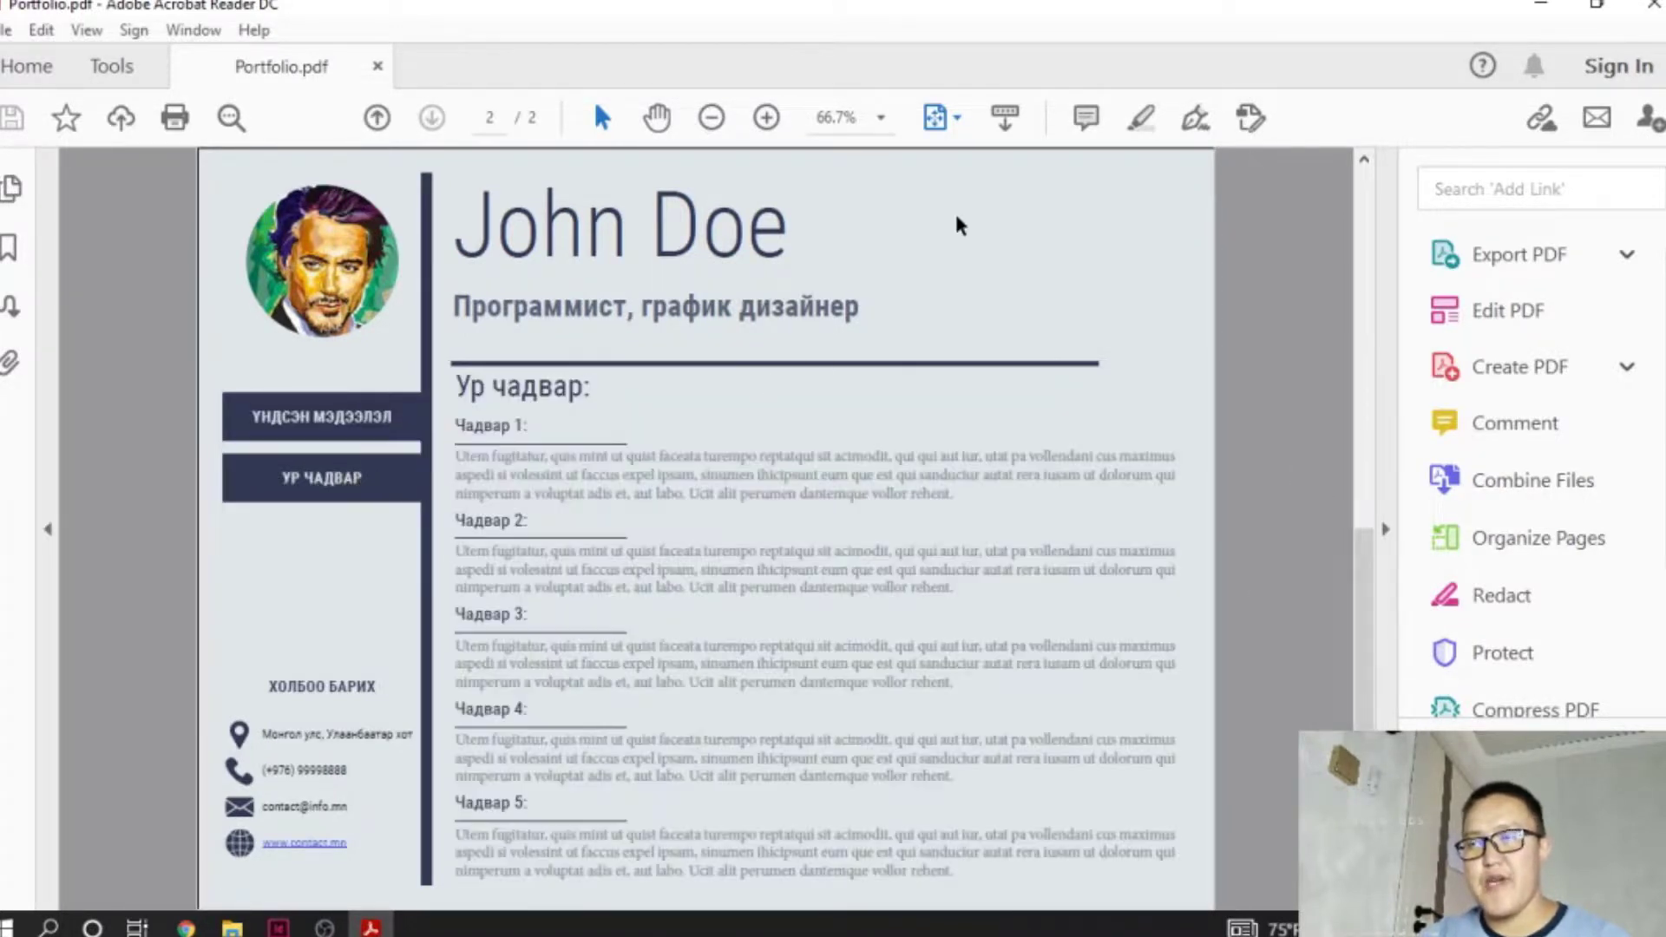
left_click(335, 416)
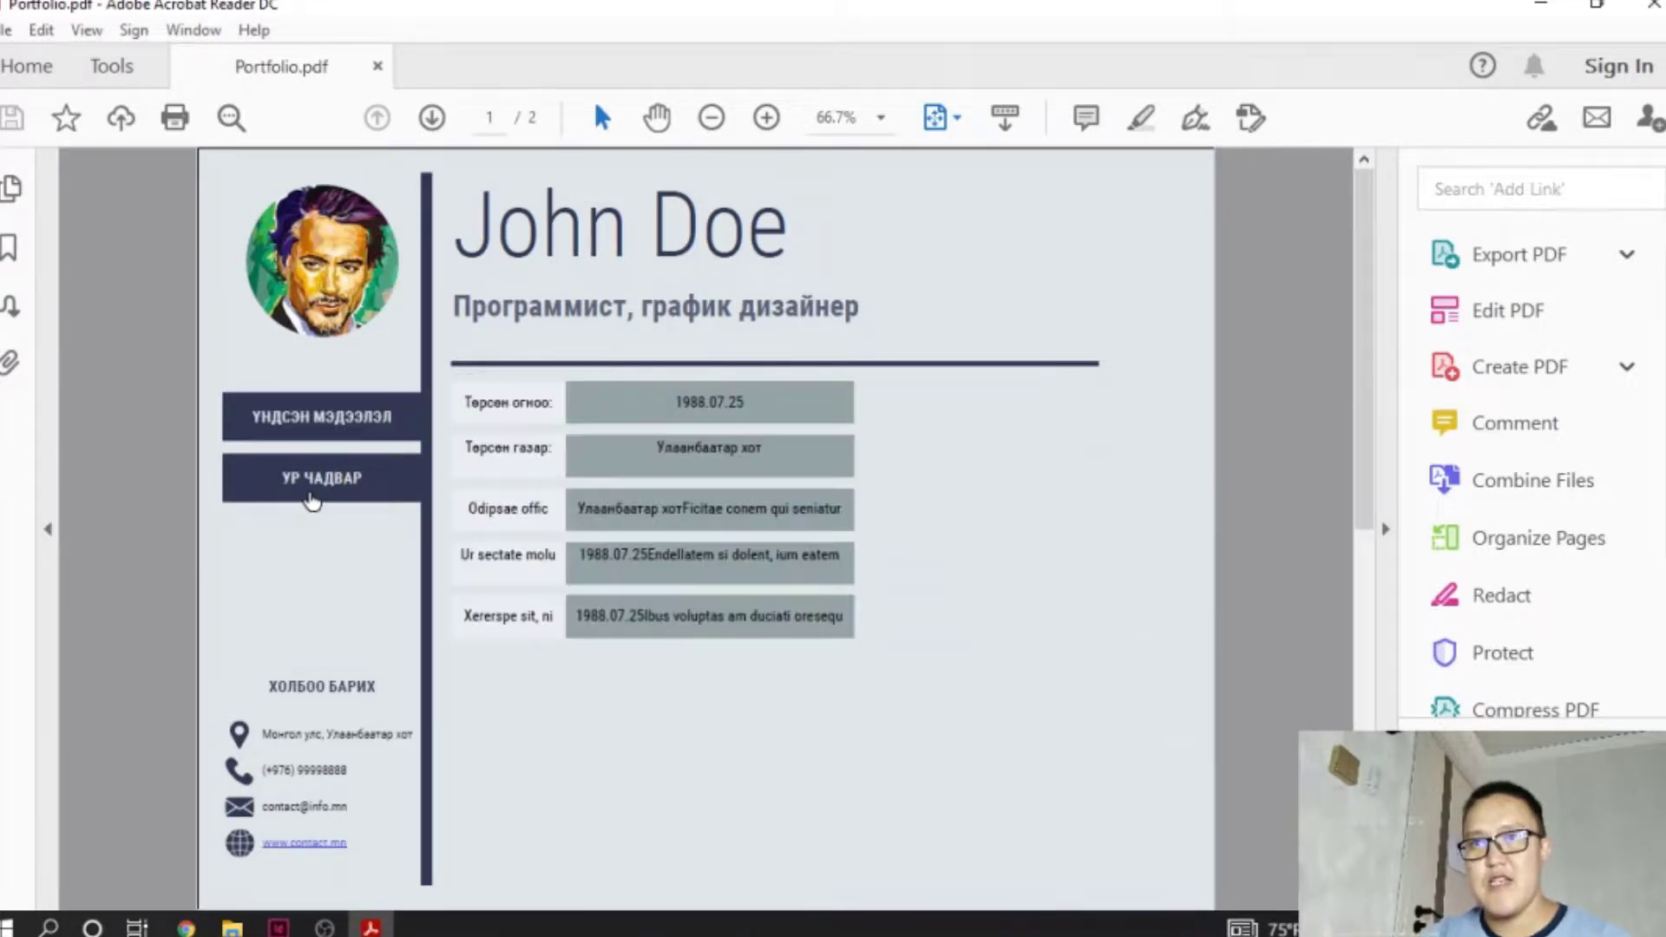
left_click(312, 479)
left_click(321, 418)
left_click(321, 477)
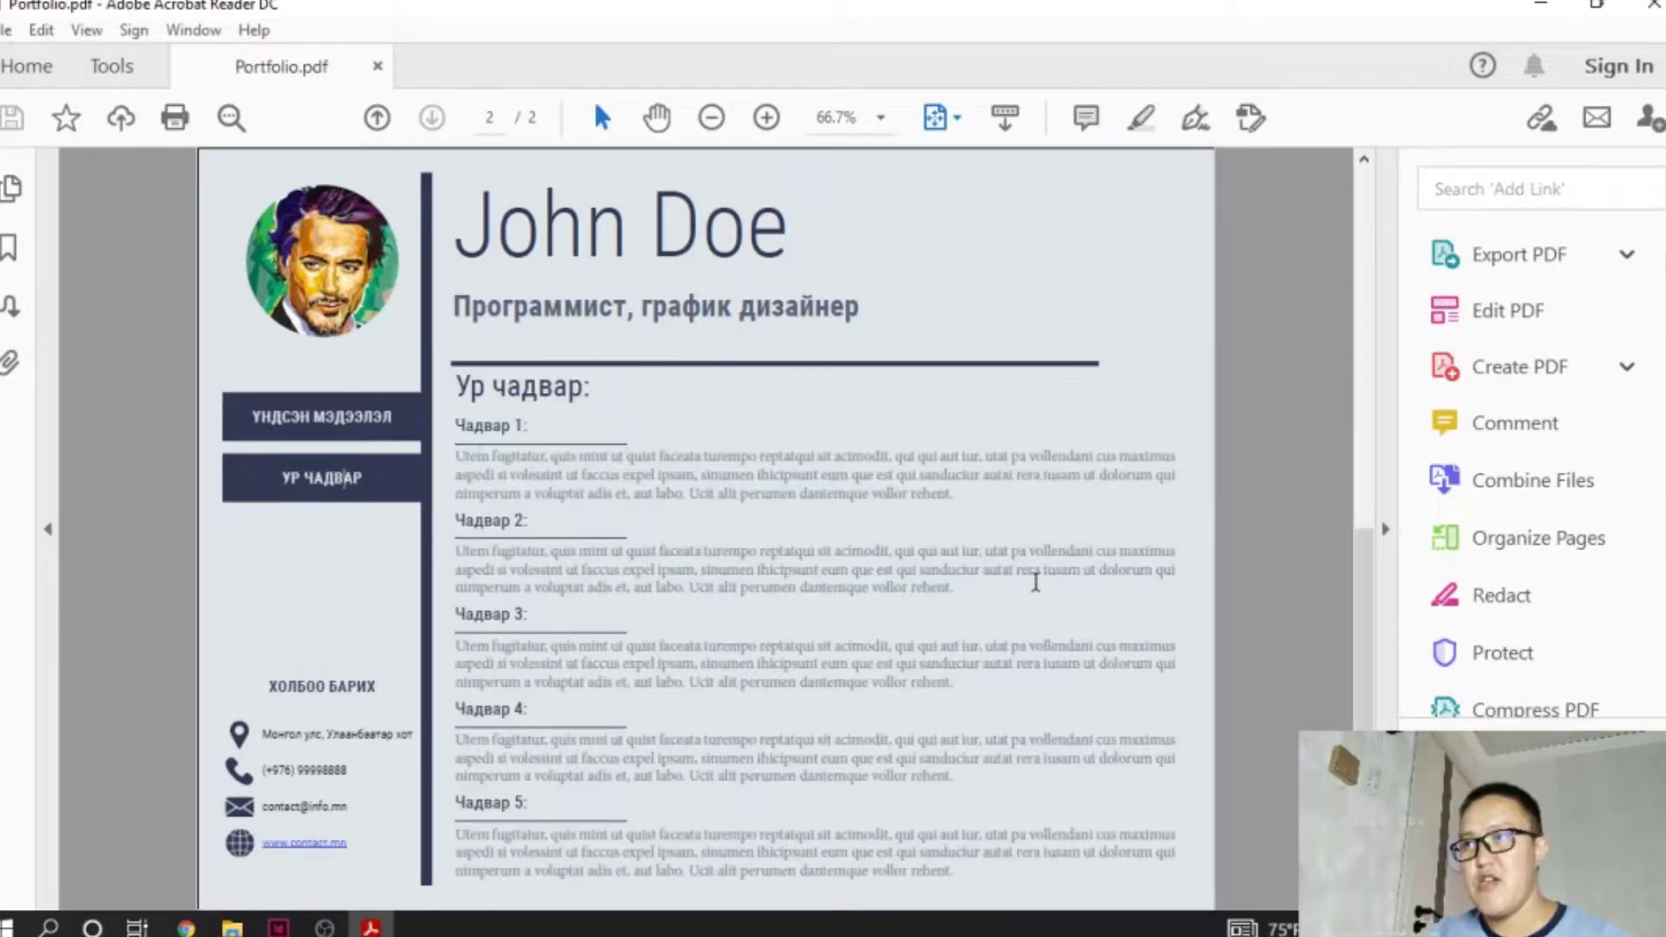
Compare scrolling between the two PDF pages with navigating by the sidebar buttons, ending on page 1.
scroll(1104, 588, "up", 1)
scroll(1105, 590, "down", 1)
scroll(1103, 583, "up", 1)
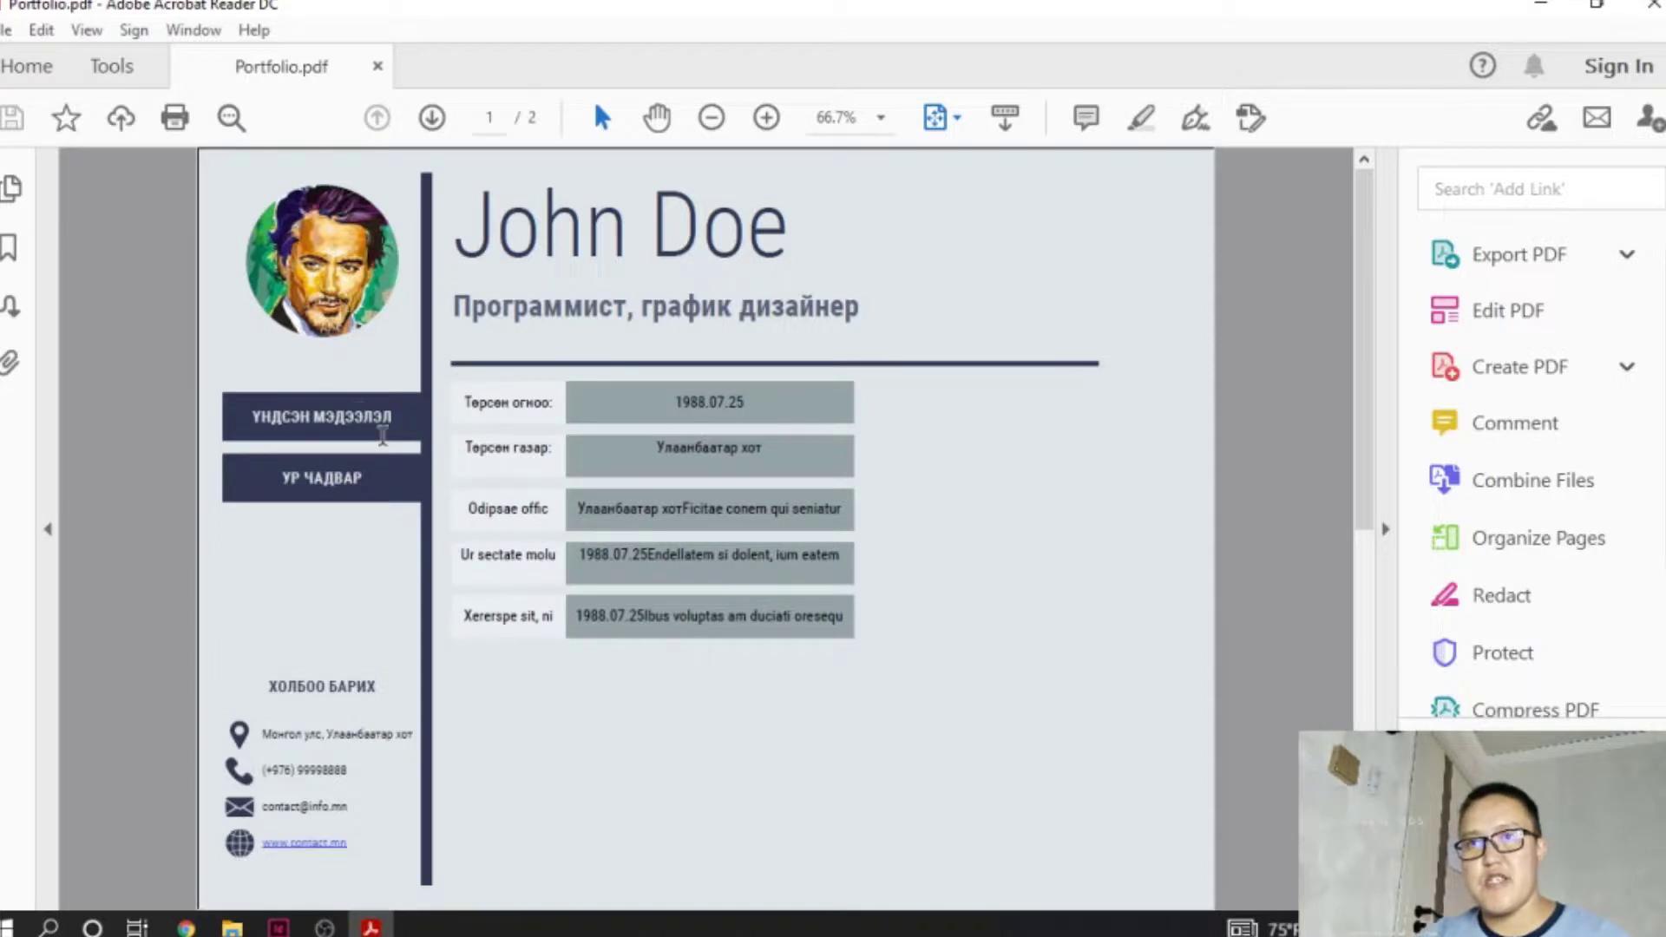
left_click(315, 468)
left_click(390, 427)
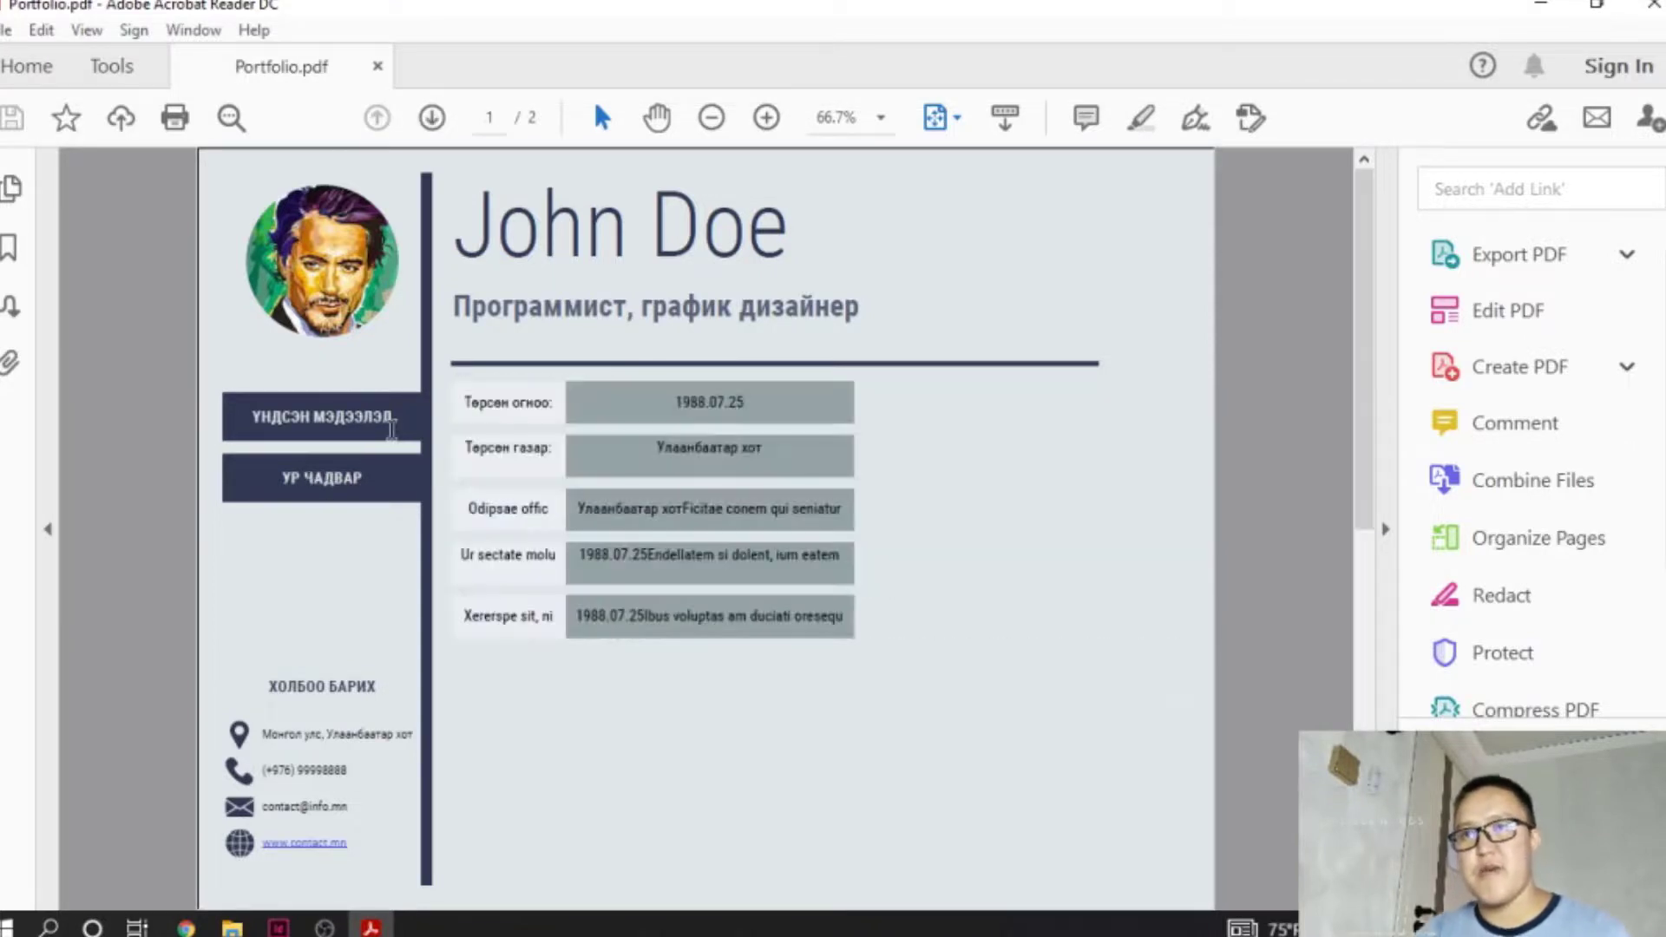
Switch to InDesign, collapse the Pages panel and review the layout of page 1.
left_click(278, 926)
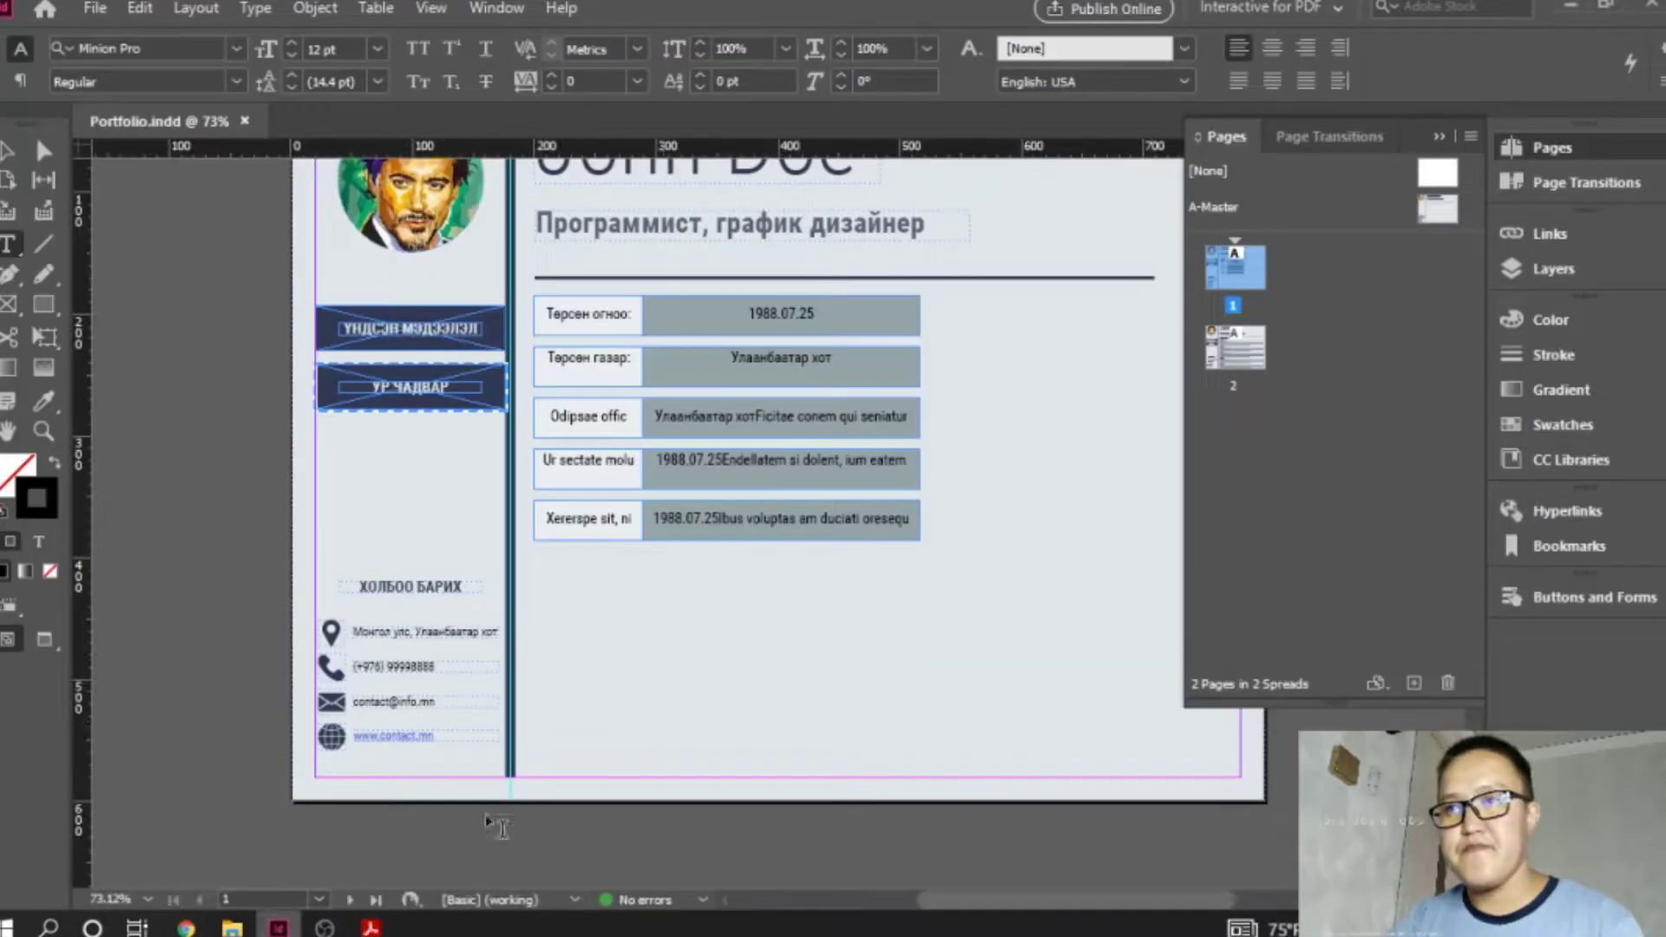
scroll(891, 596, "up", 3)
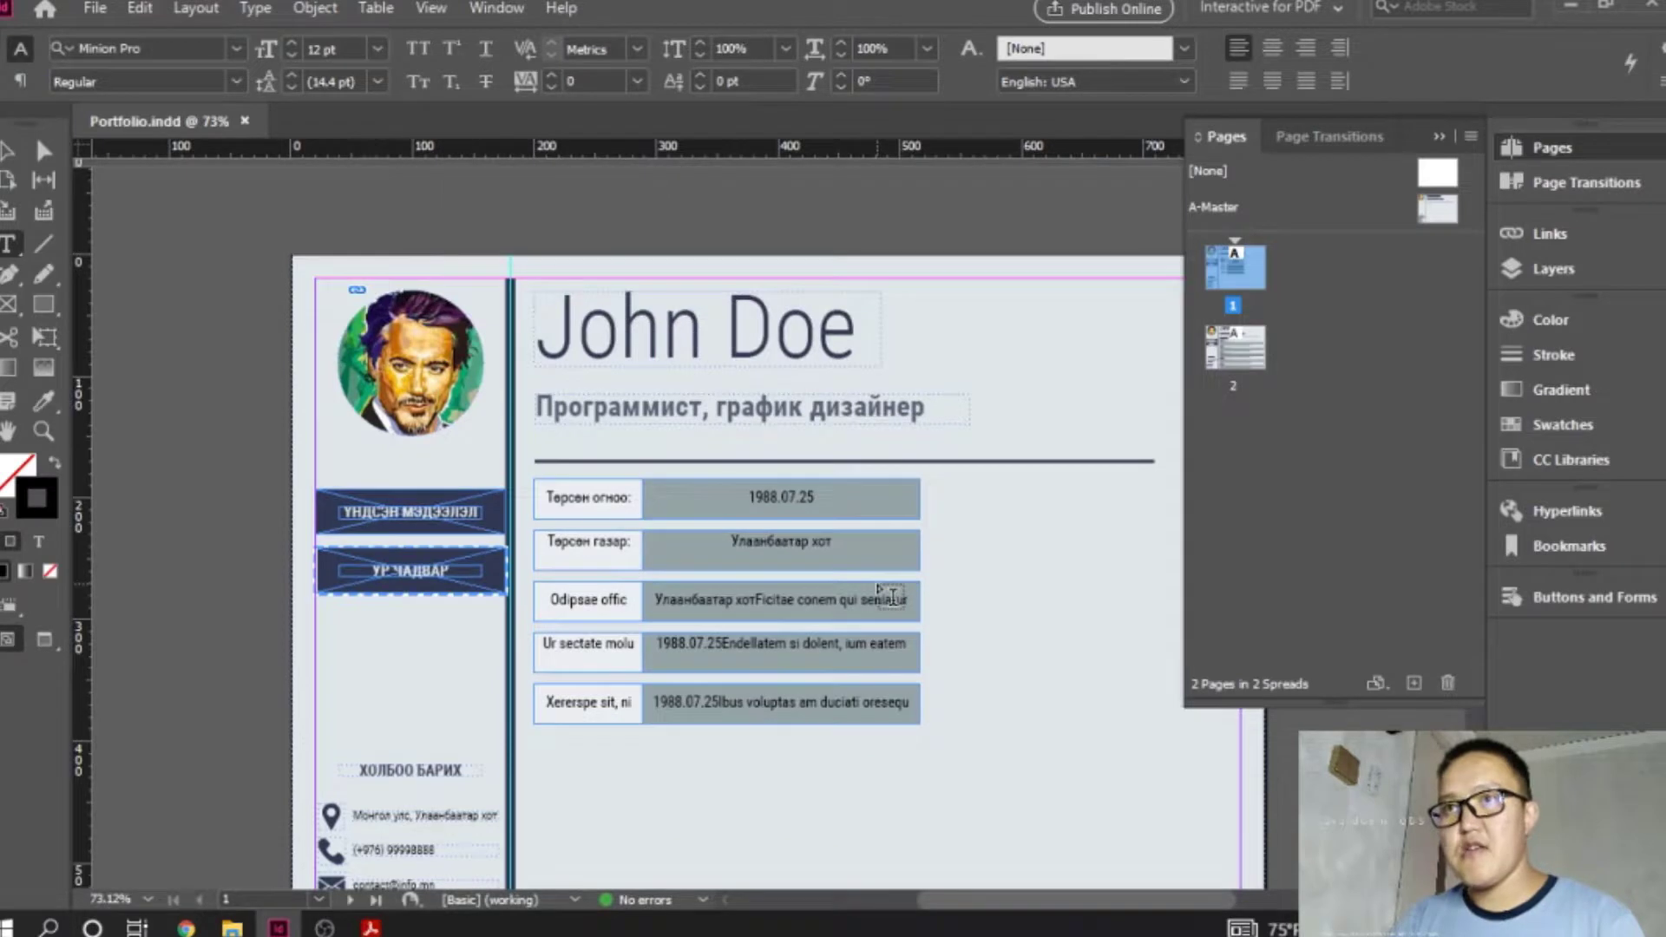
left_click(1444, 139)
scroll(1133, 522, "down", 2)
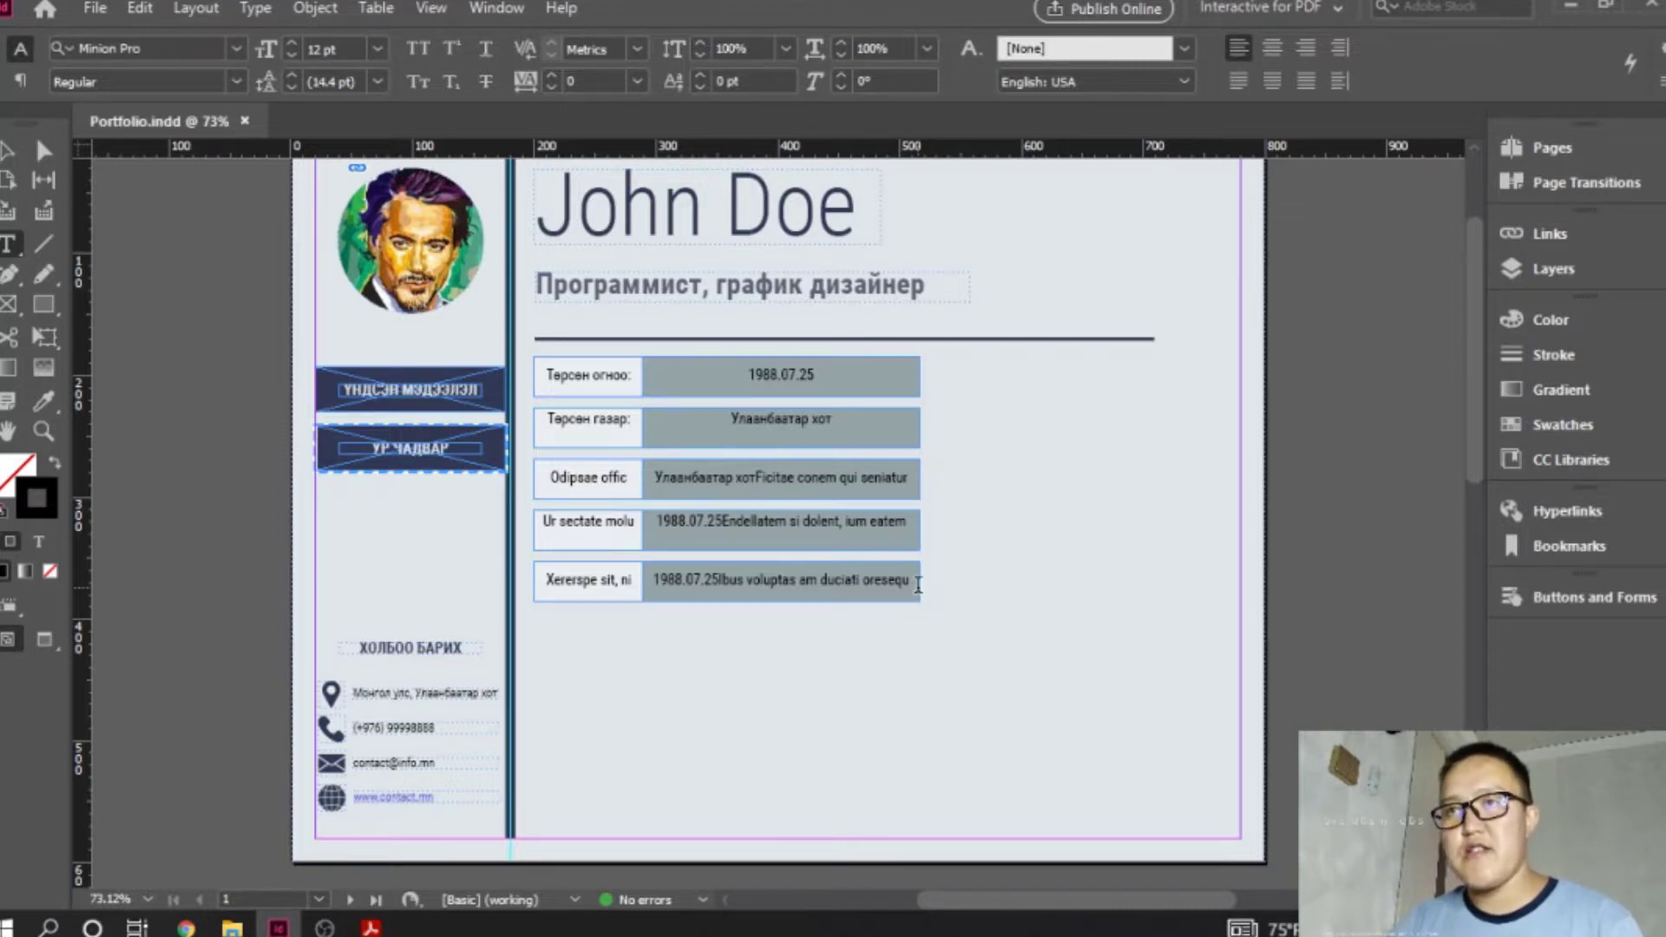
scroll(918, 583, "up", 1)
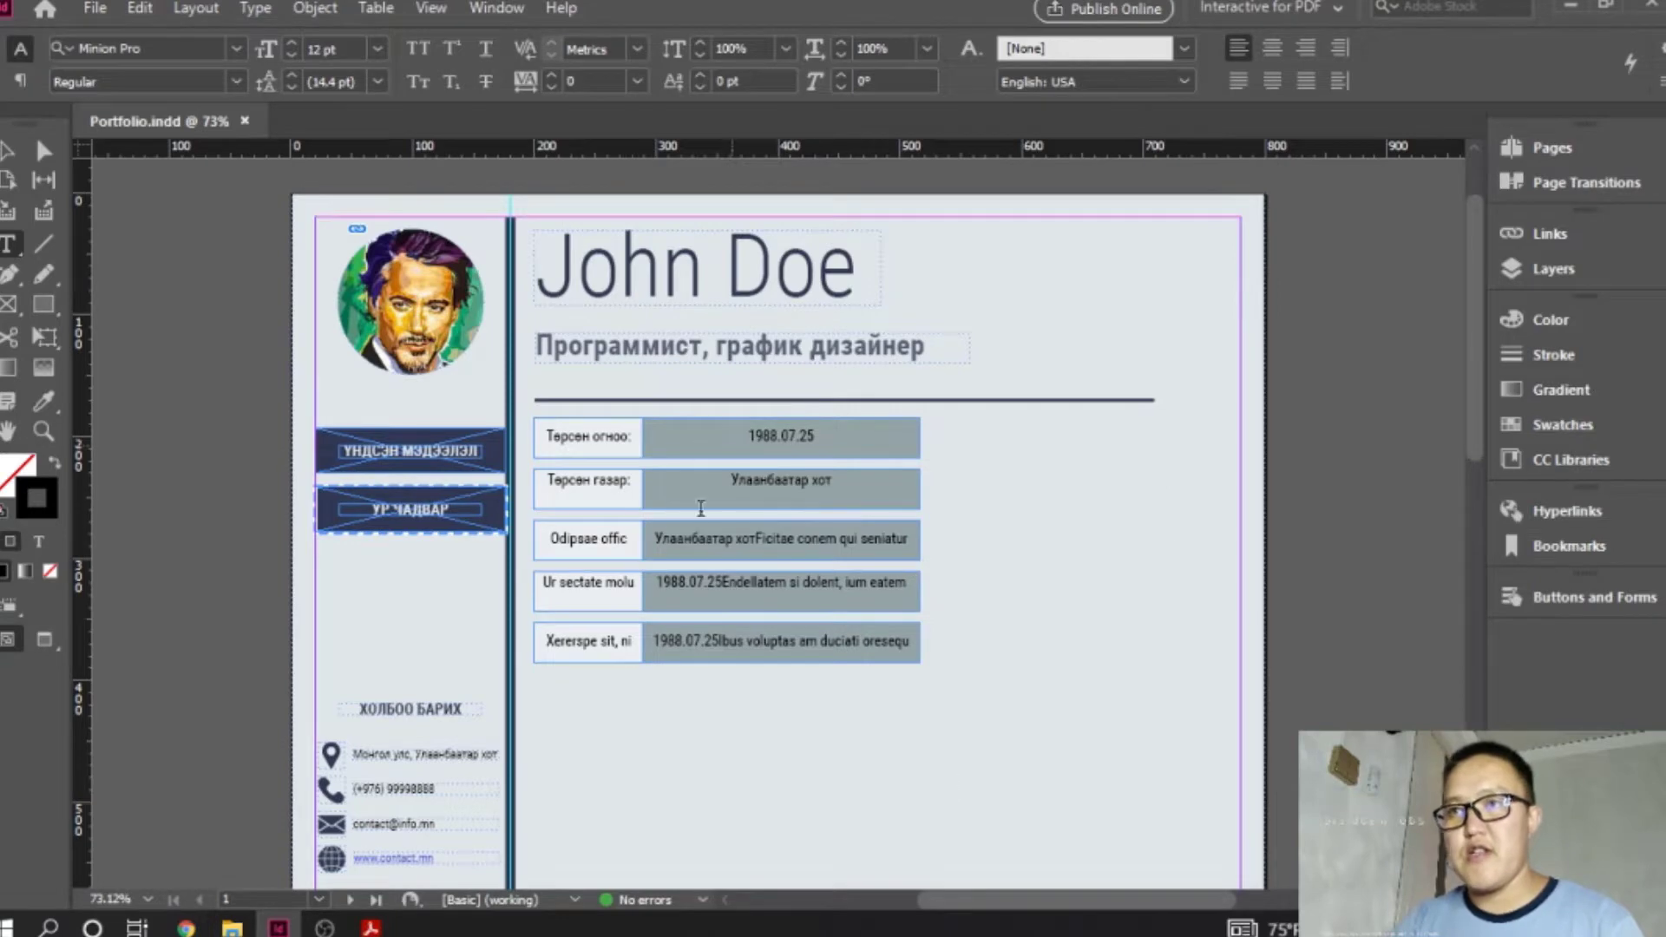
scroll(673, 540, "down", 2)
scroll(673, 539, "up", 1)
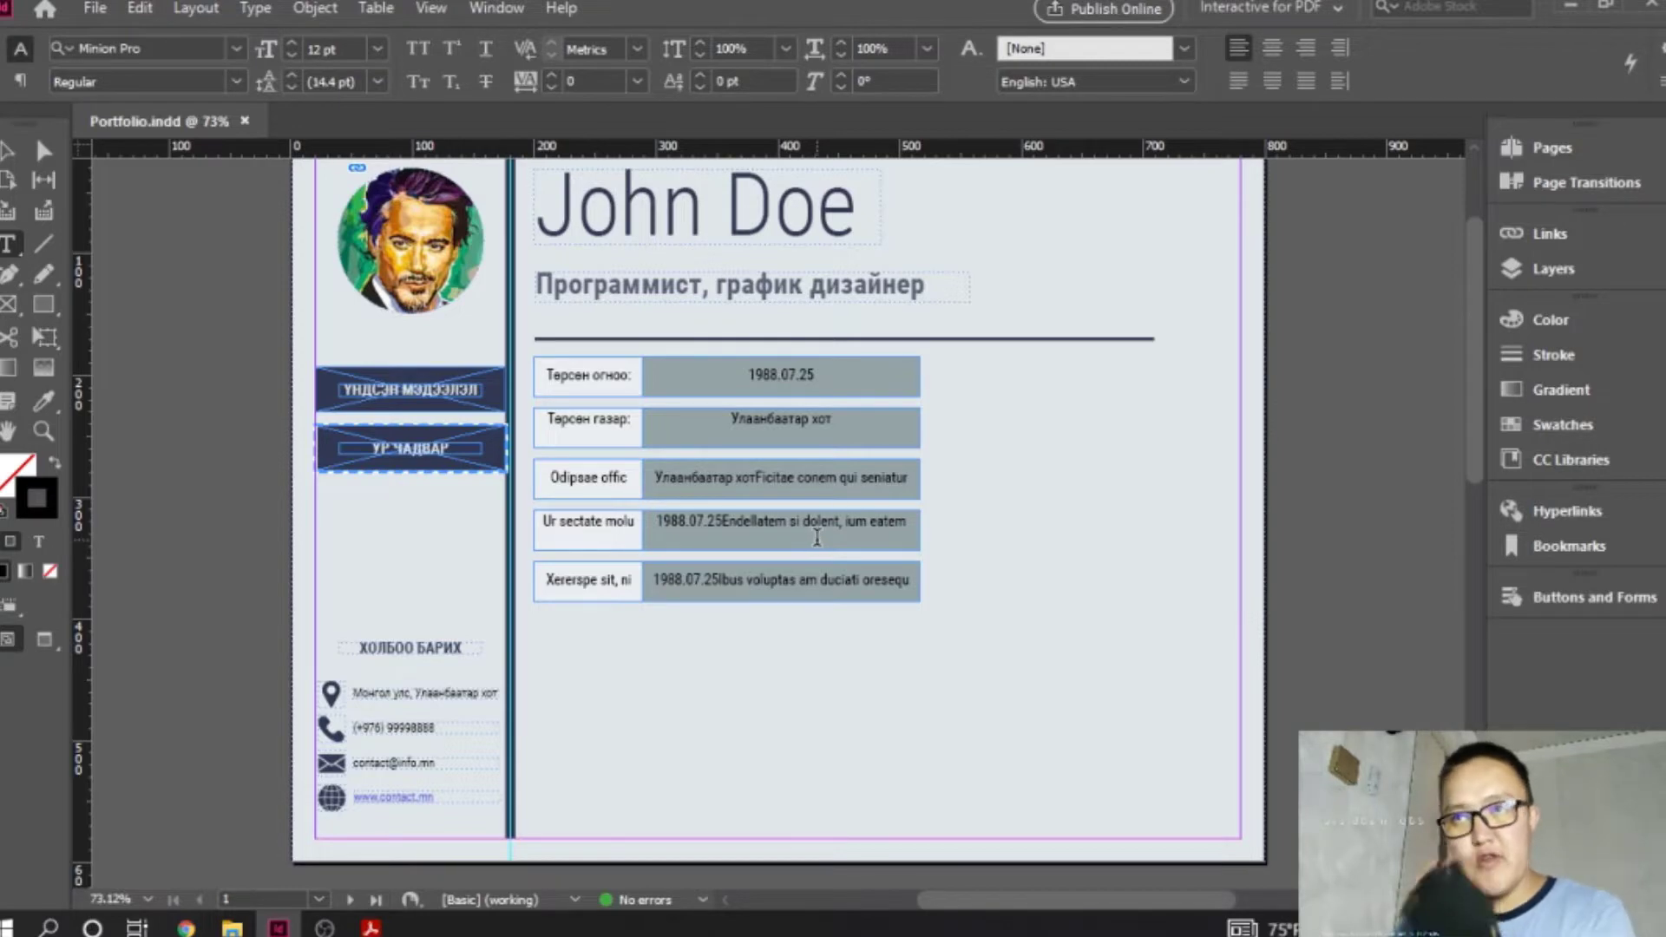
Examine the blank Mobile document presets for a new document and close the dialog without creating one.
left_click(107, 7)
mouse_move(132, 35)
left_click(628, 39)
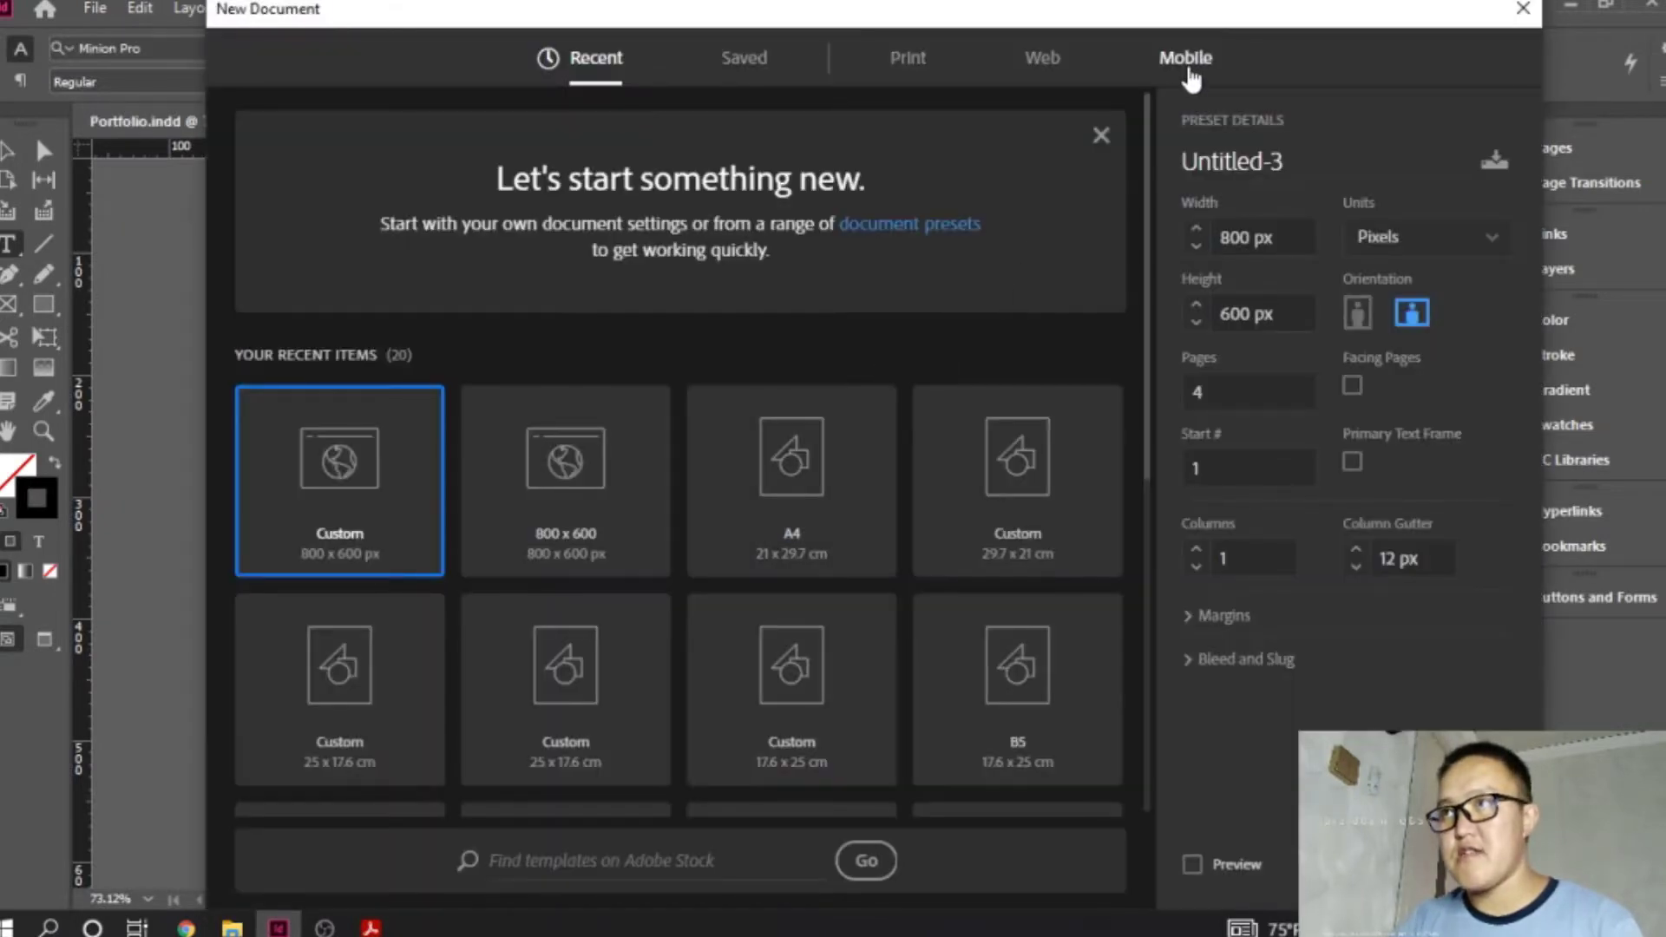
left_click(1187, 60)
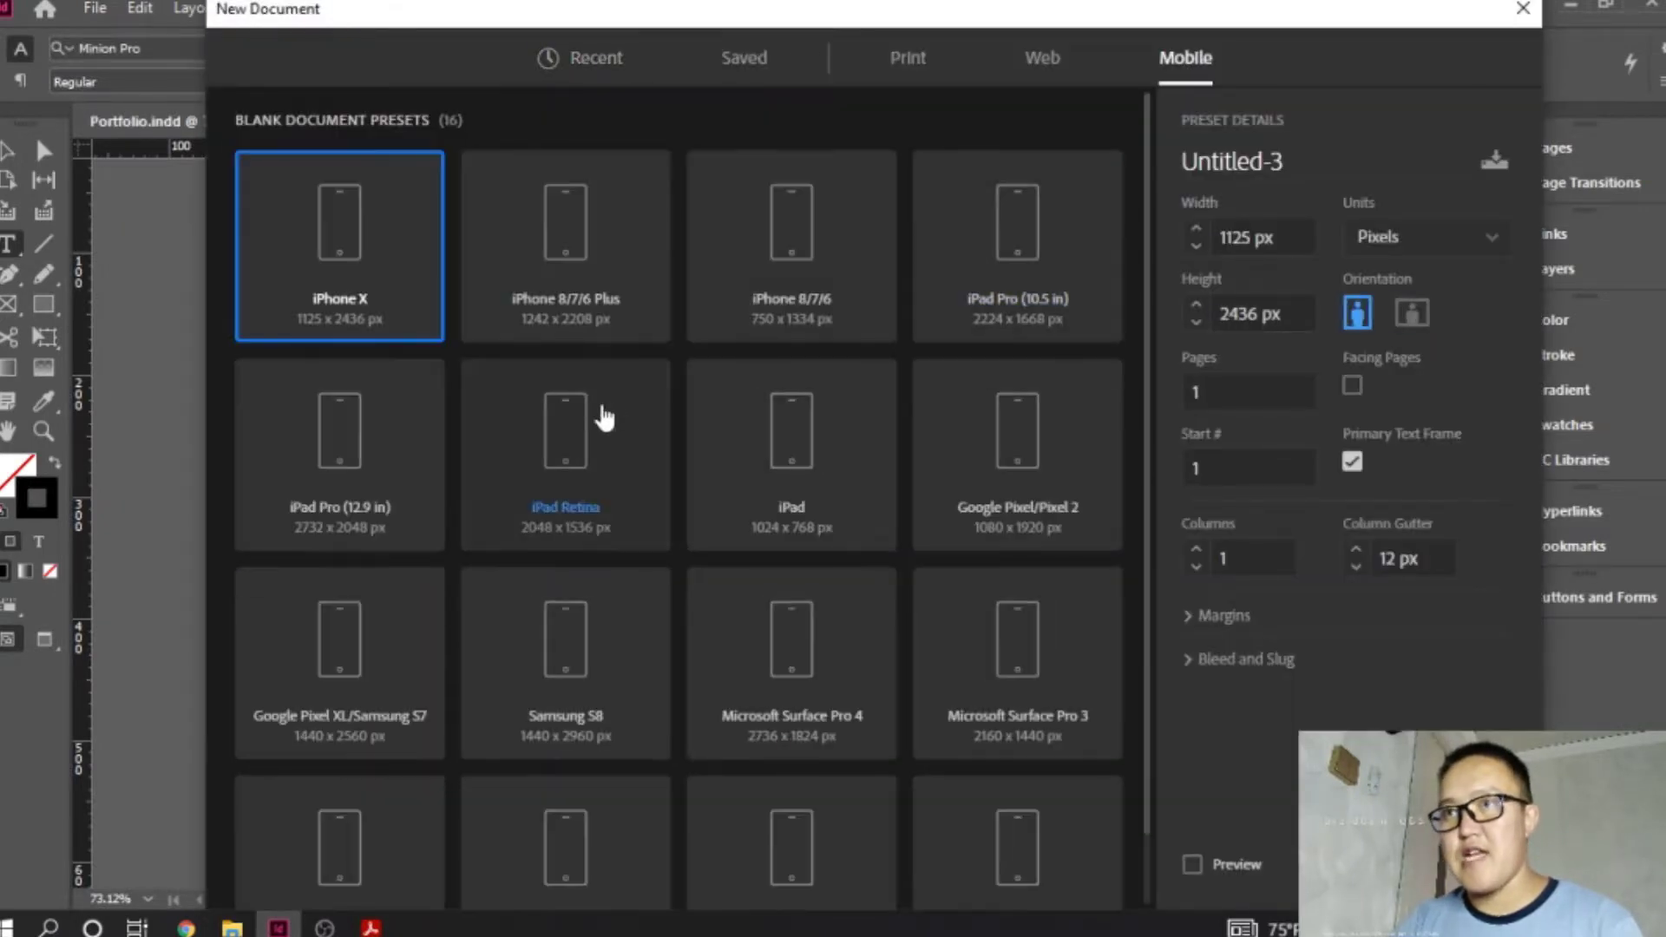
scroll(811, 701, "down", 1)
scroll(811, 701, "up", 1)
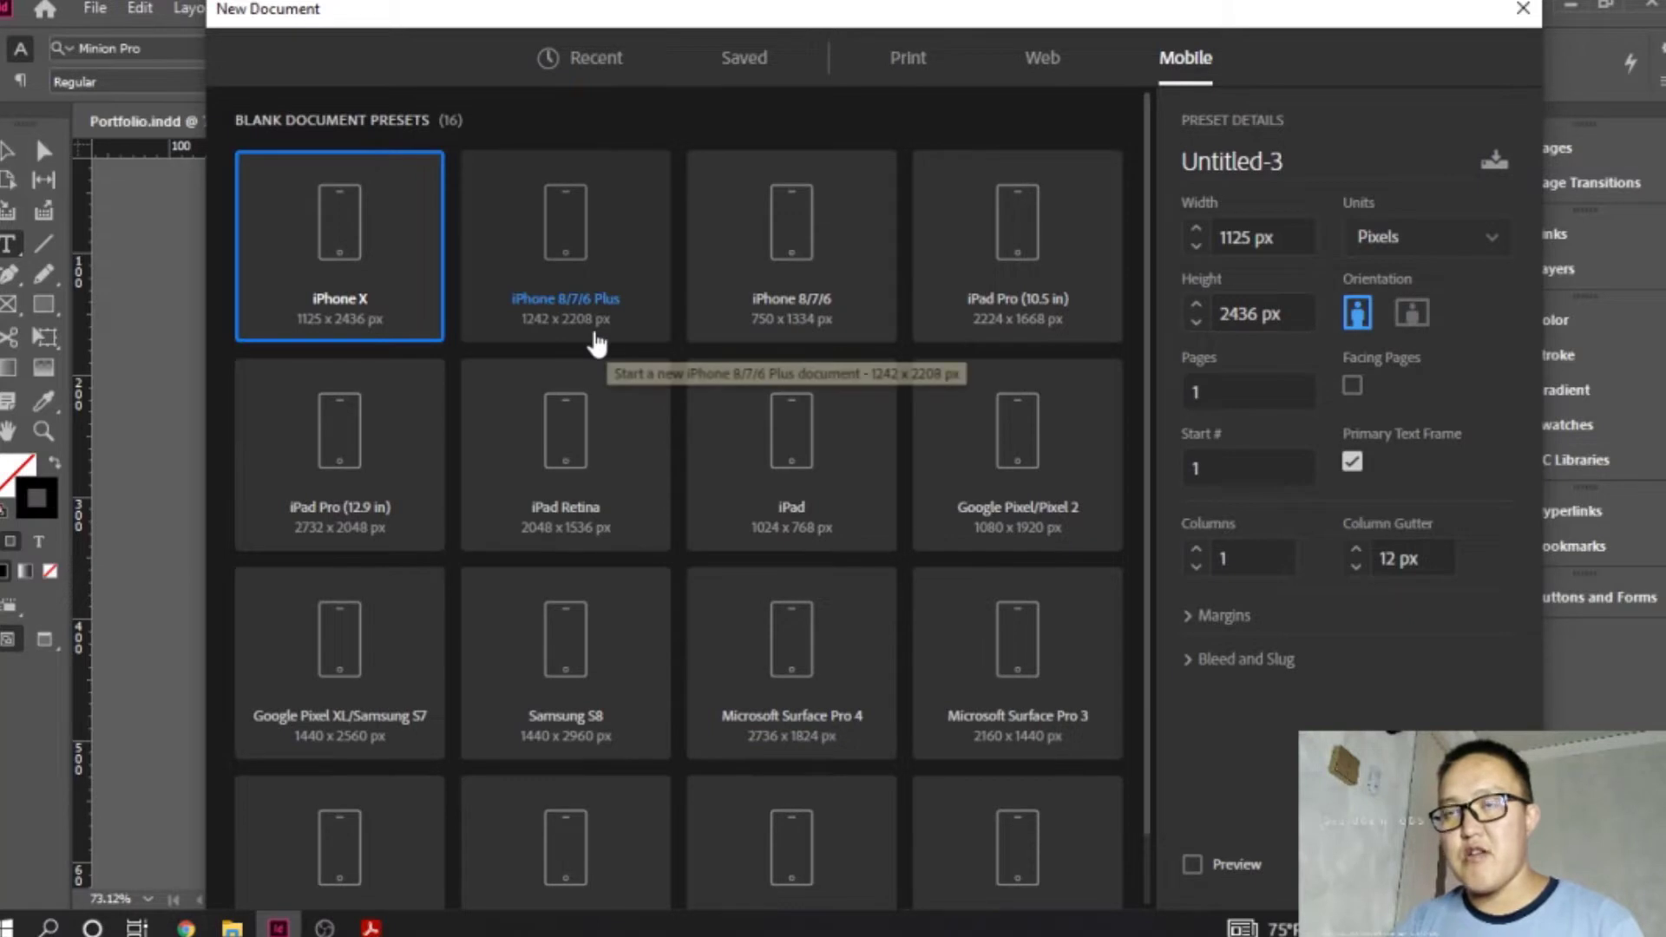
key("Escape")
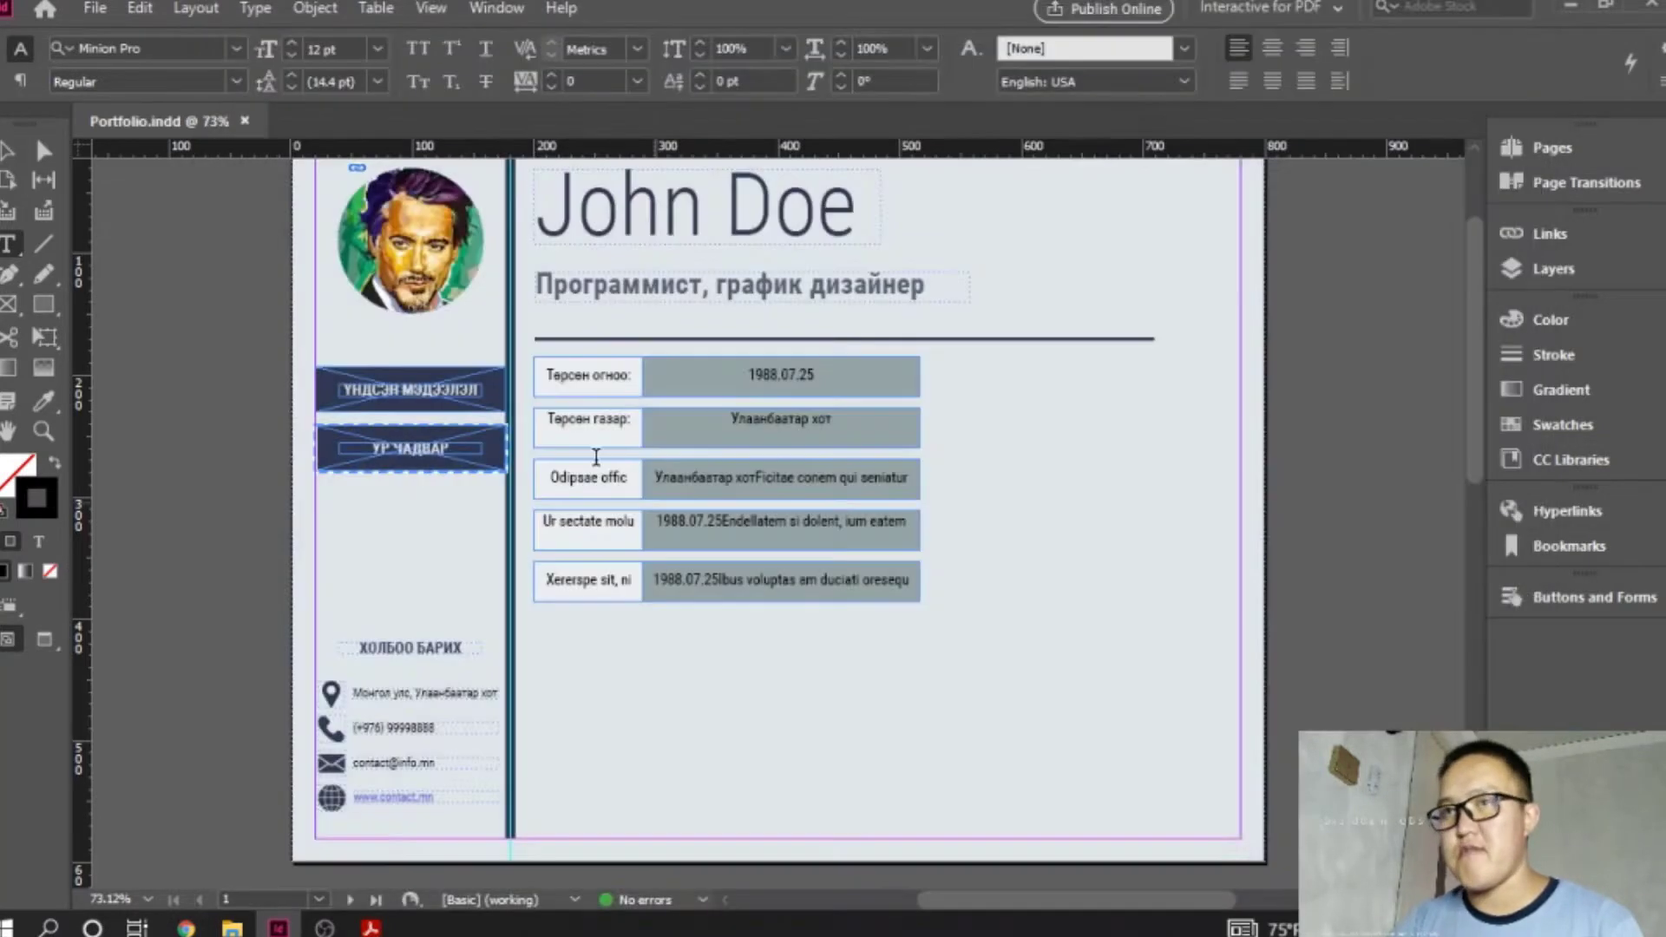
scroll(732, 458, "down", 1)
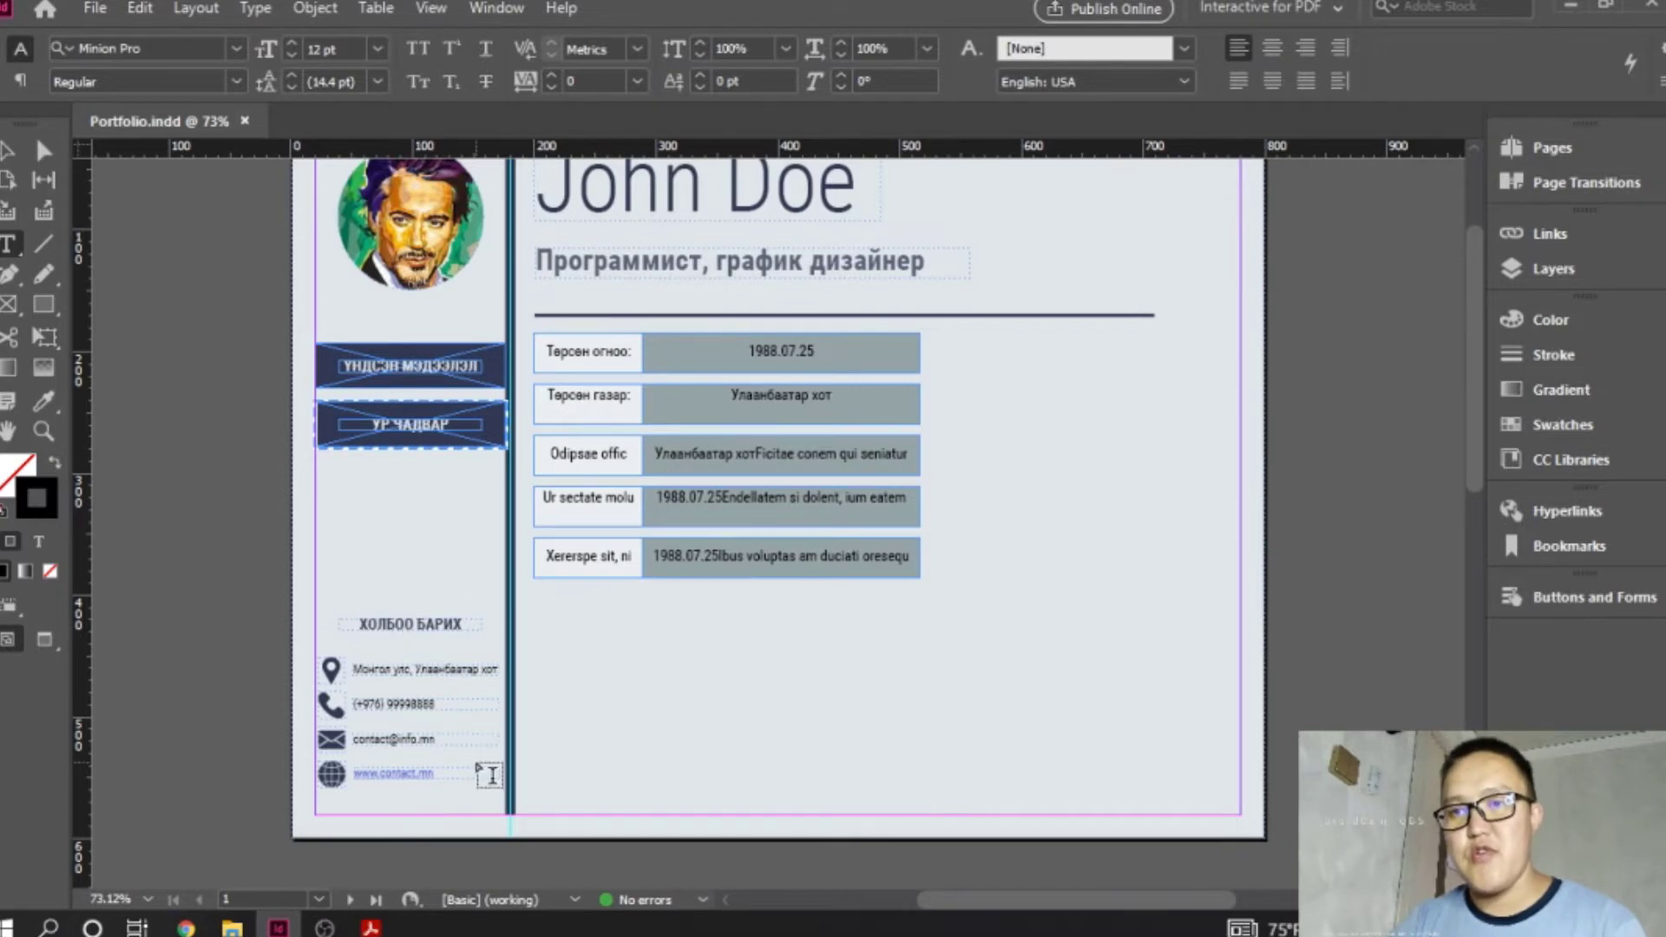
left_click(325, 927)
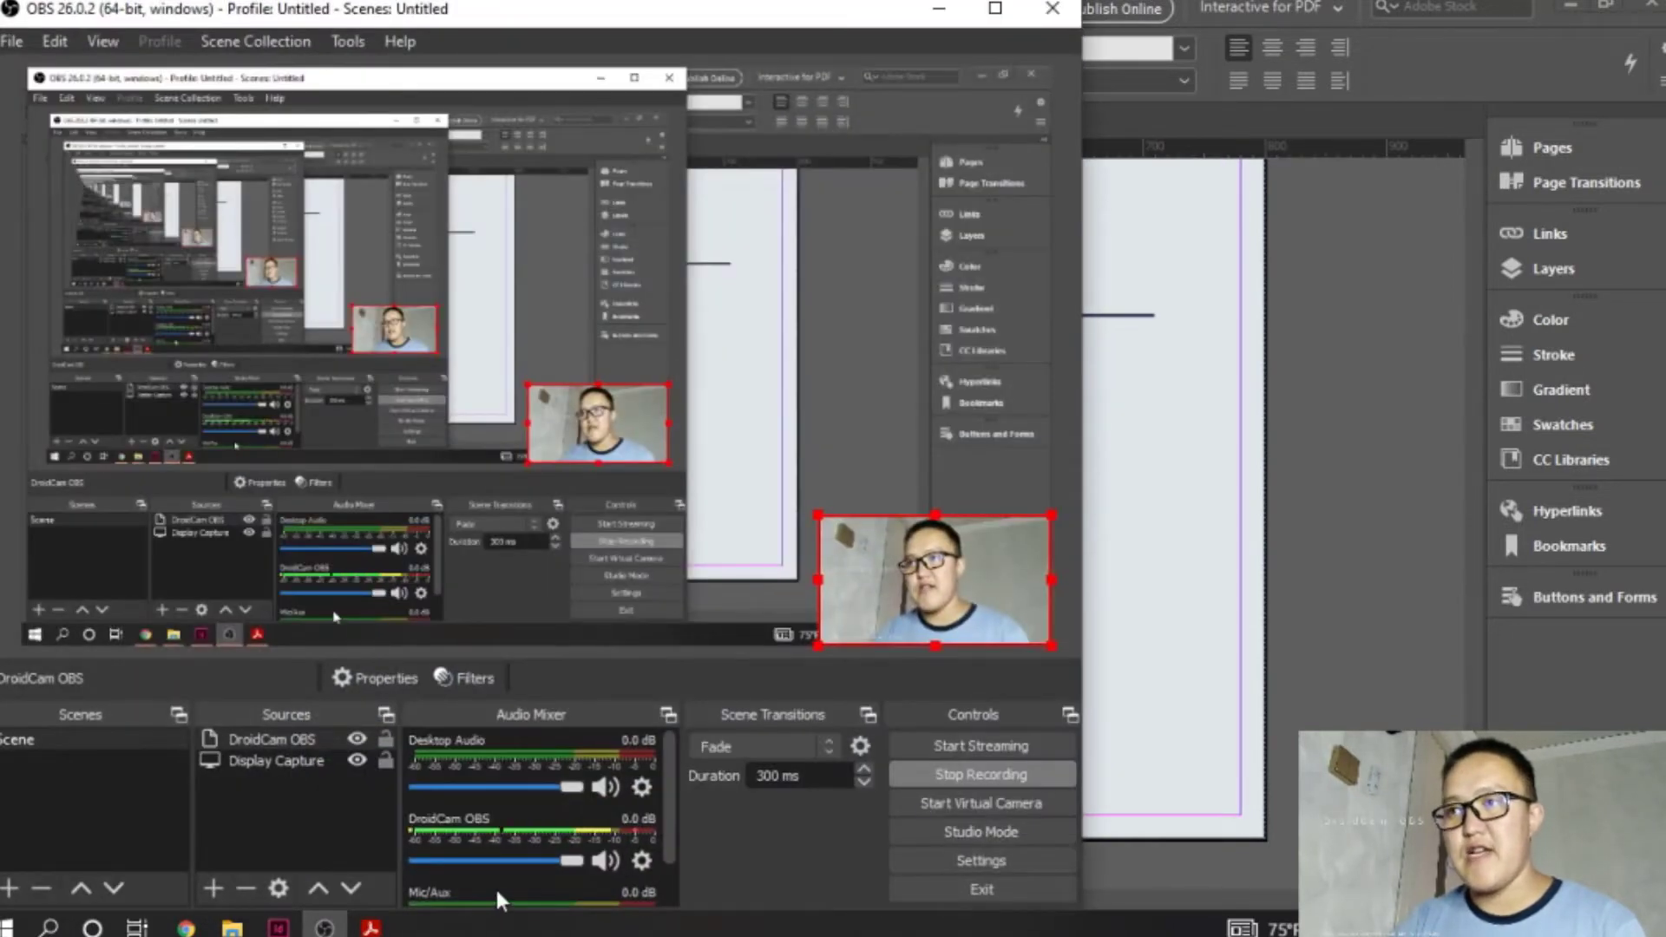